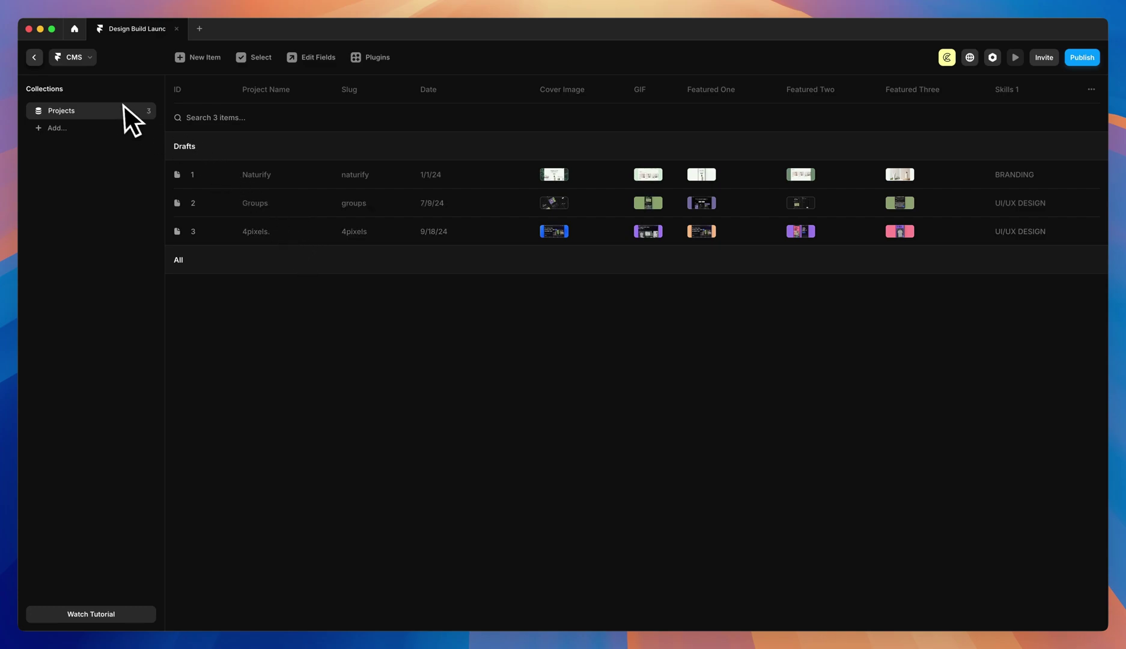
- Preview the contact page and the home page, and look over the home page's design sections
{"action": "left_click", "coordinate": [42, 61]}
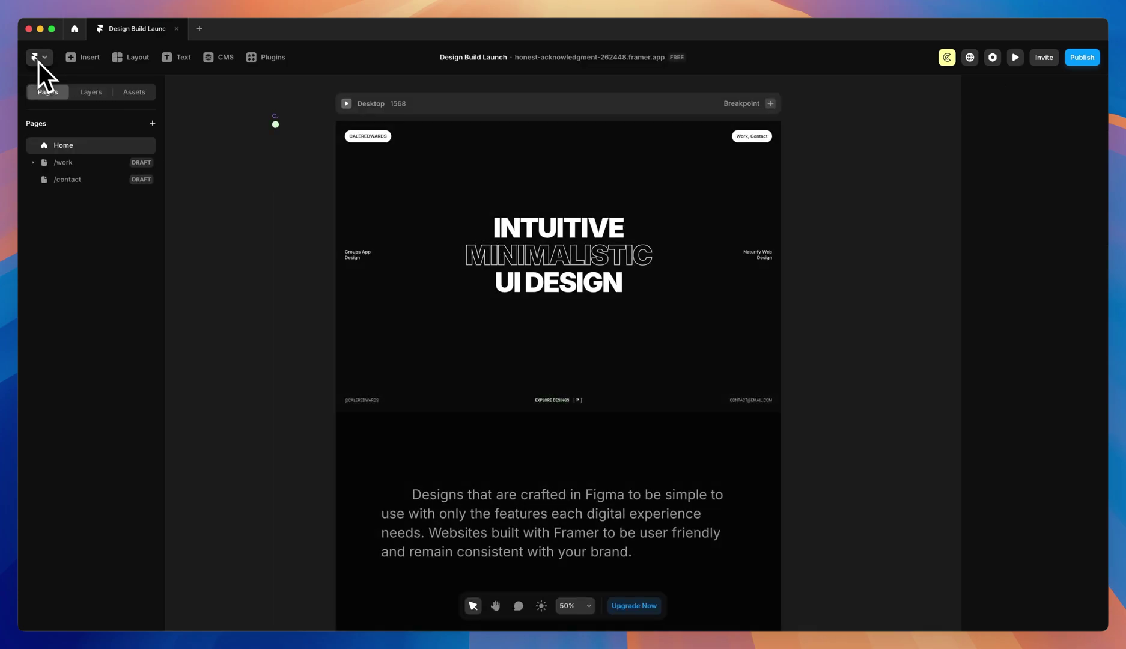
{"action": "left_click", "coordinate": [94, 186]}
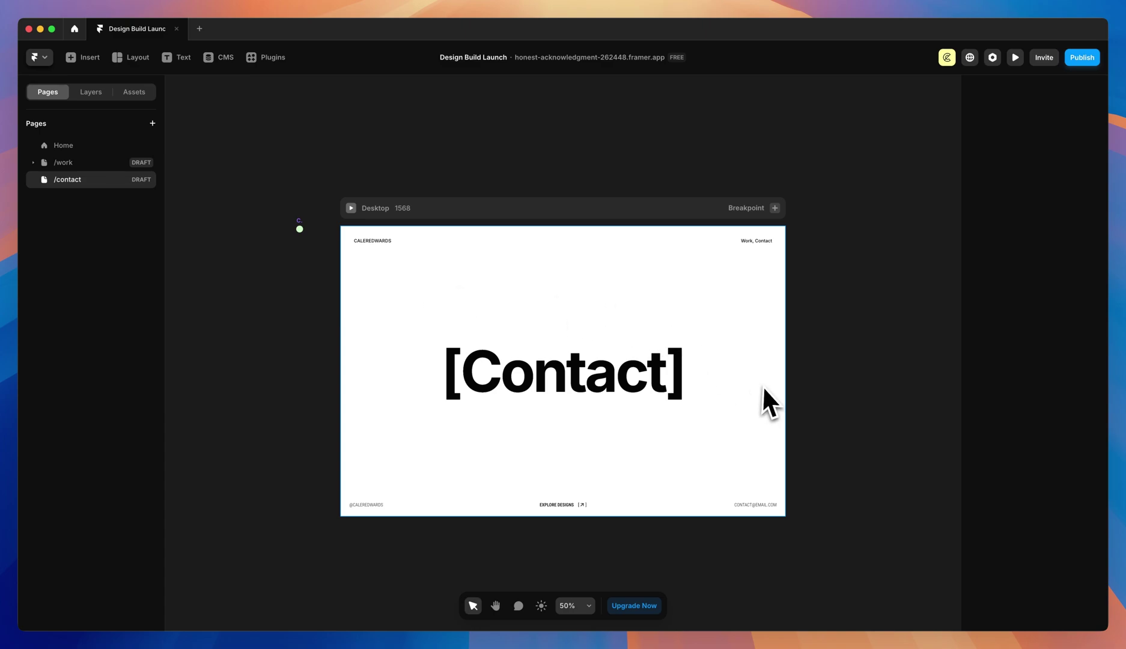
{"action": "left_click", "coordinate": [1015, 58]}
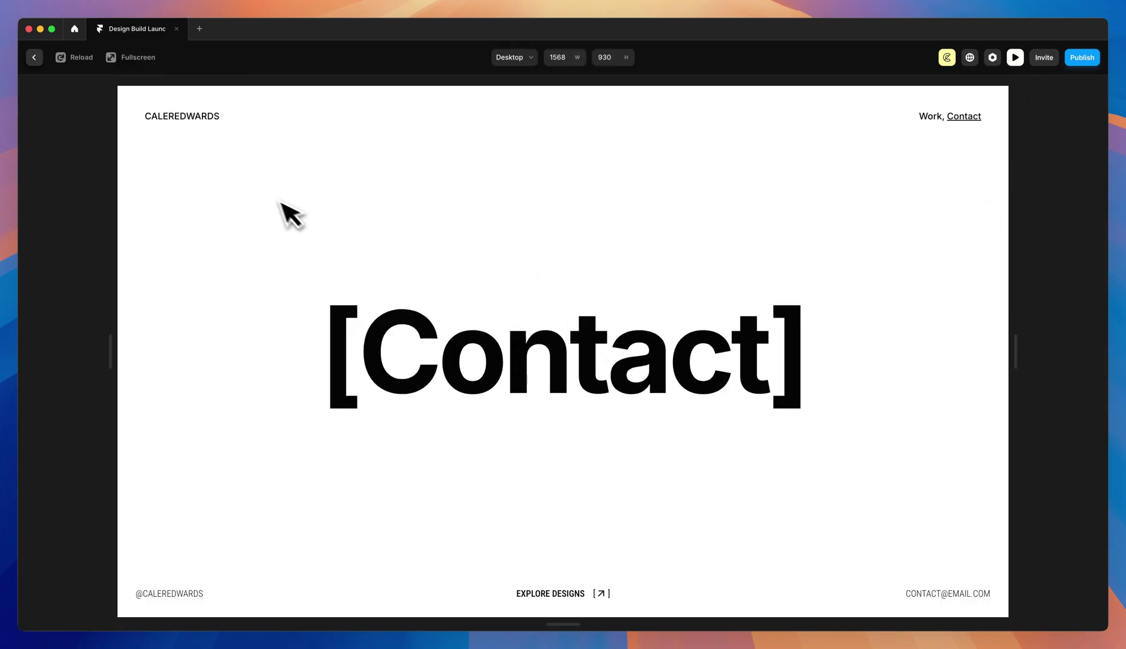
{"action": "left_click", "coordinate": [193, 122]}
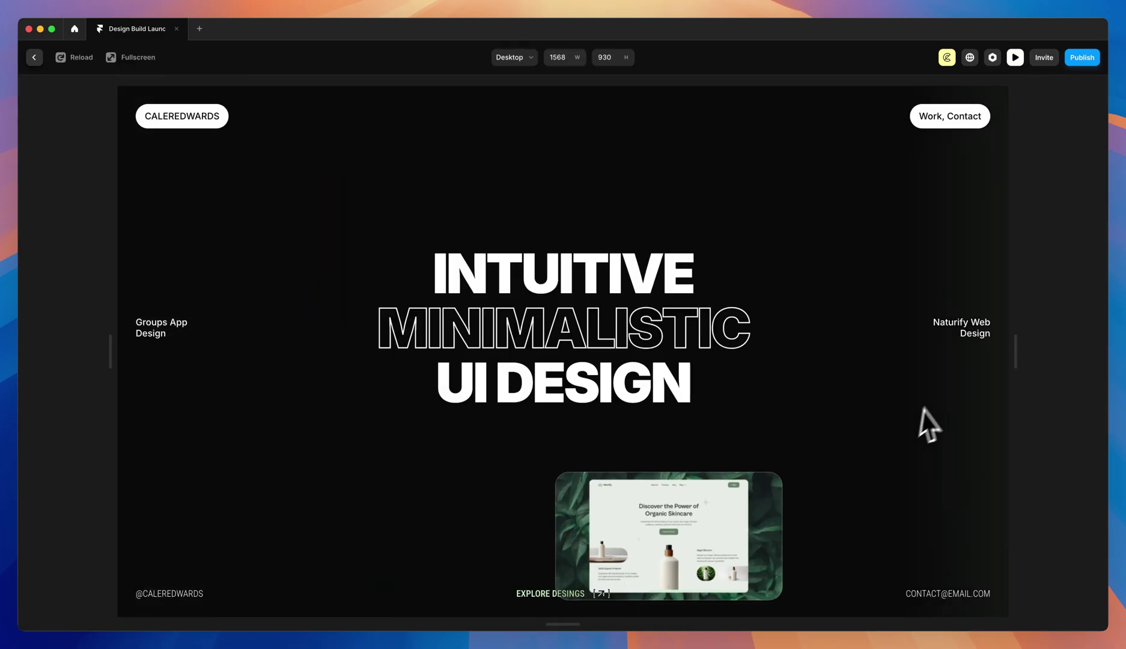
{"action": "left_click", "coordinate": [980, 334]}
{"action": "scroll", "coordinate": [826, 527], "scroll_direction": "down", "scroll_amount": 5}
{"action": "key", "text": "Escape"}
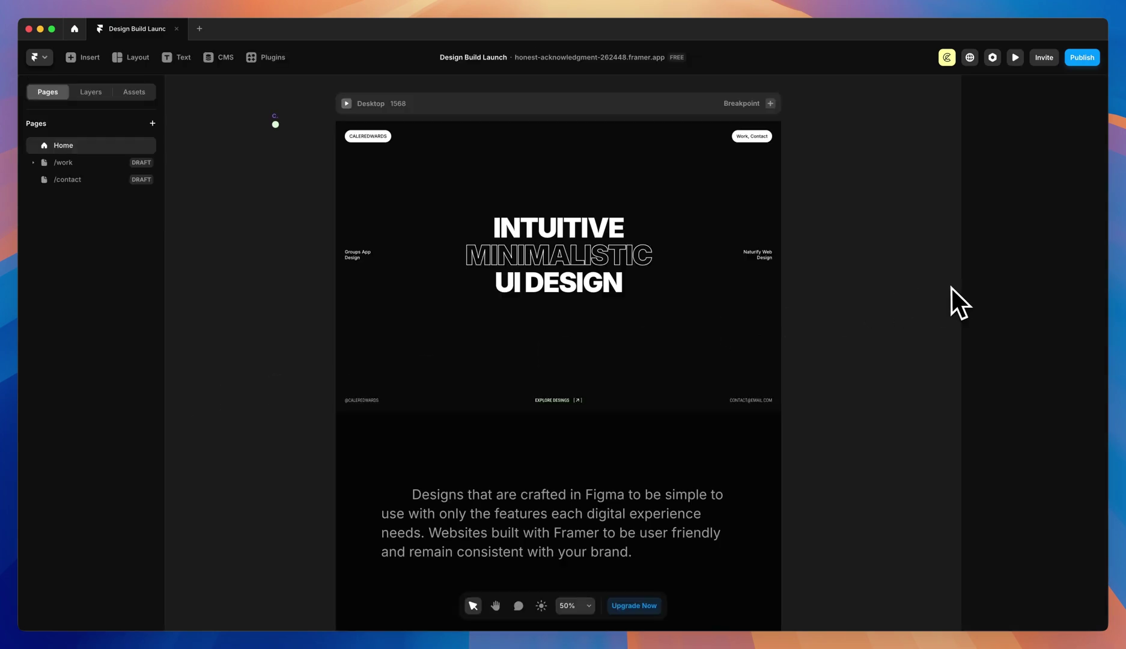
{"action": "scroll", "coordinate": [951, 287], "scroll_direction": "down", "scroll_amount": 3}
{"action": "scroll", "coordinate": [956, 289], "scroll_direction": "down", "scroll_amount": 10}
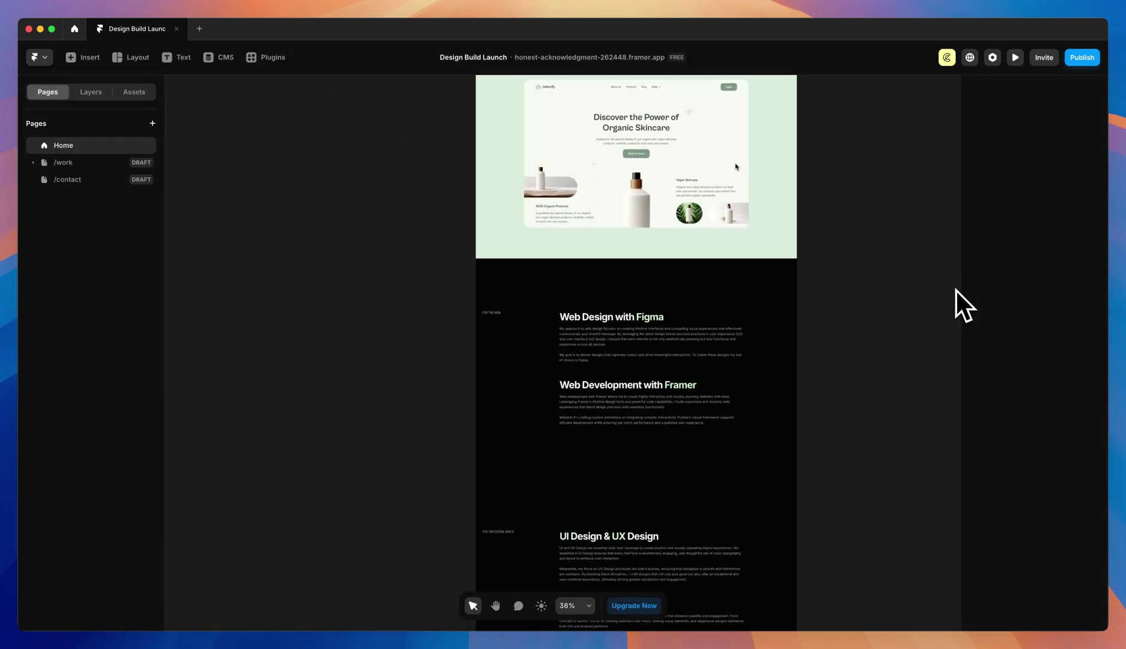
{"action": "scroll", "coordinate": [955, 291], "scroll_direction": "down", "scroll_amount": 6}
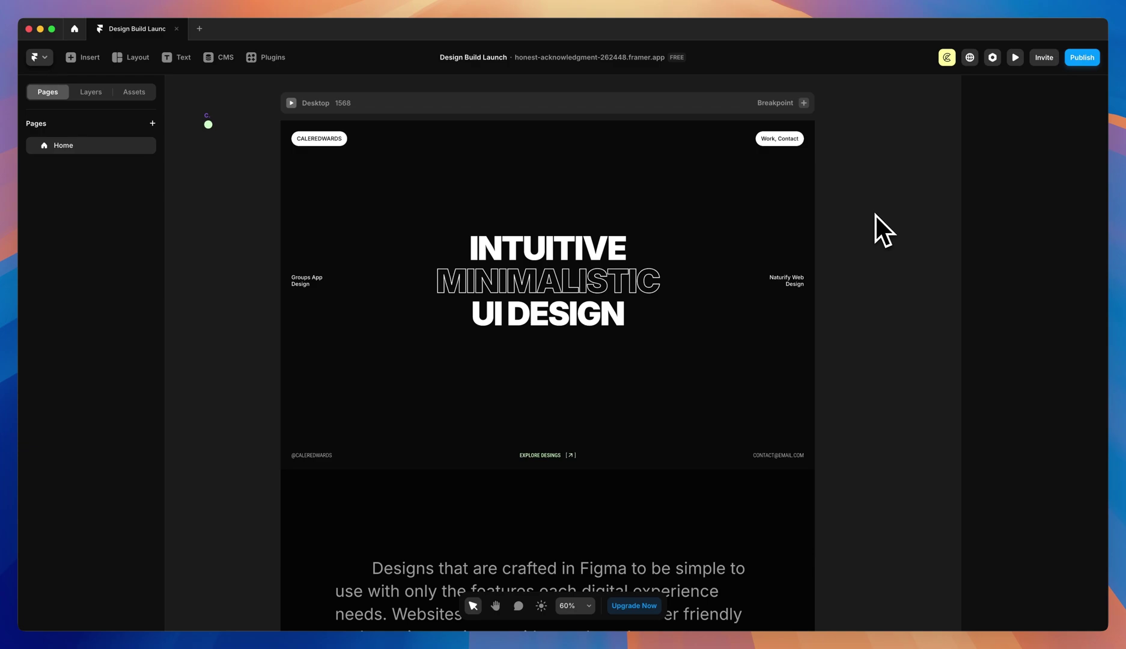
- Add the sample blog collections to the project's empty CMS
{"action": "left_click", "coordinate": [221, 60]}
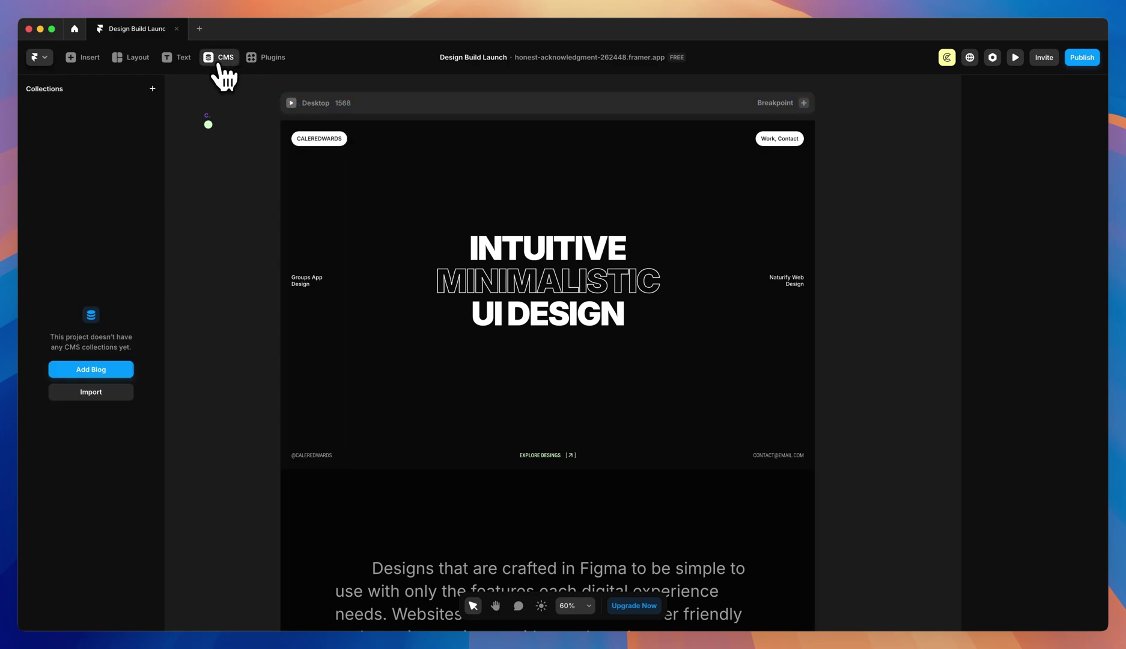
{"action": "left_click", "coordinate": [80, 371]}
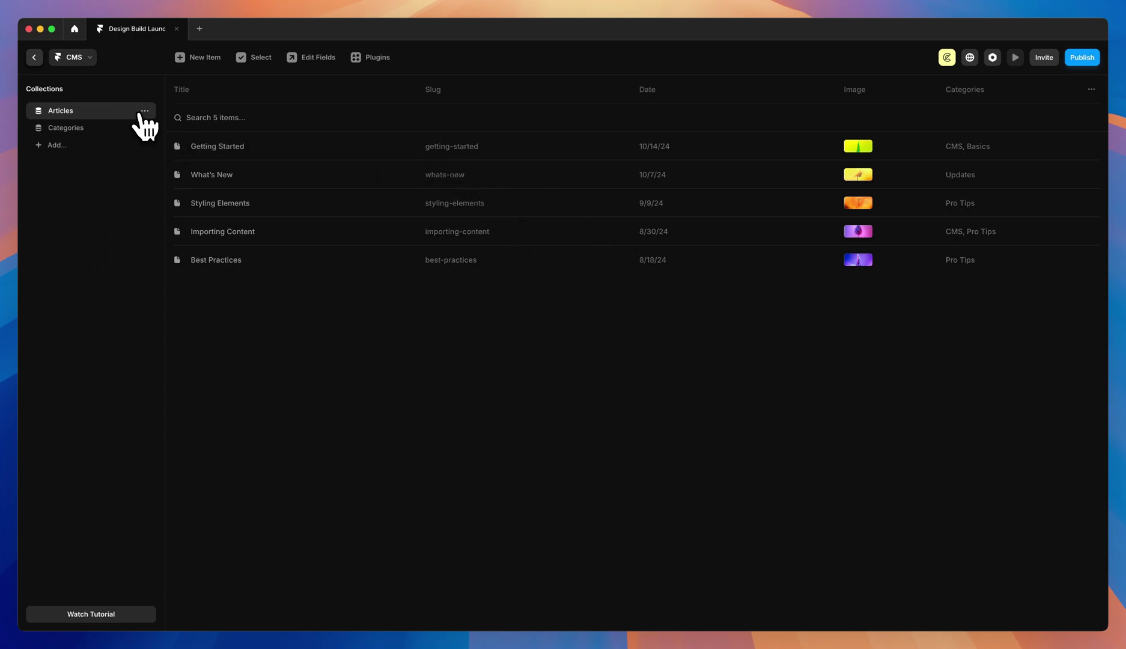
- Review the Articles collection's field settings and the blank form for a new item
{"action": "left_click", "coordinate": [143, 112]}
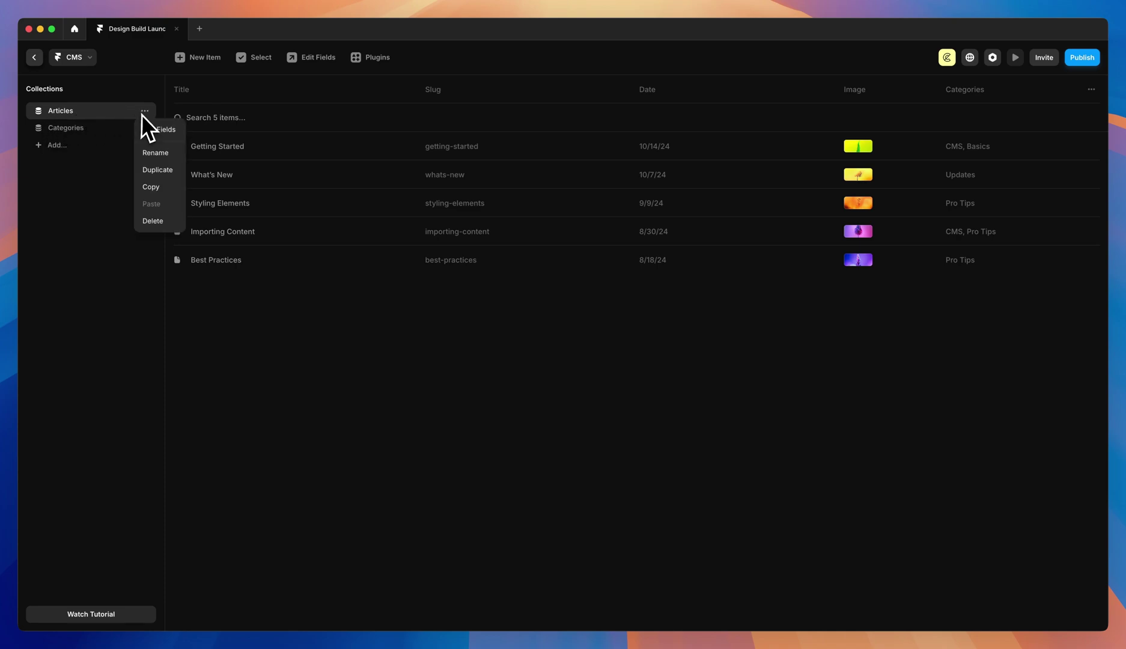
{"action": "left_click", "coordinate": [167, 135]}
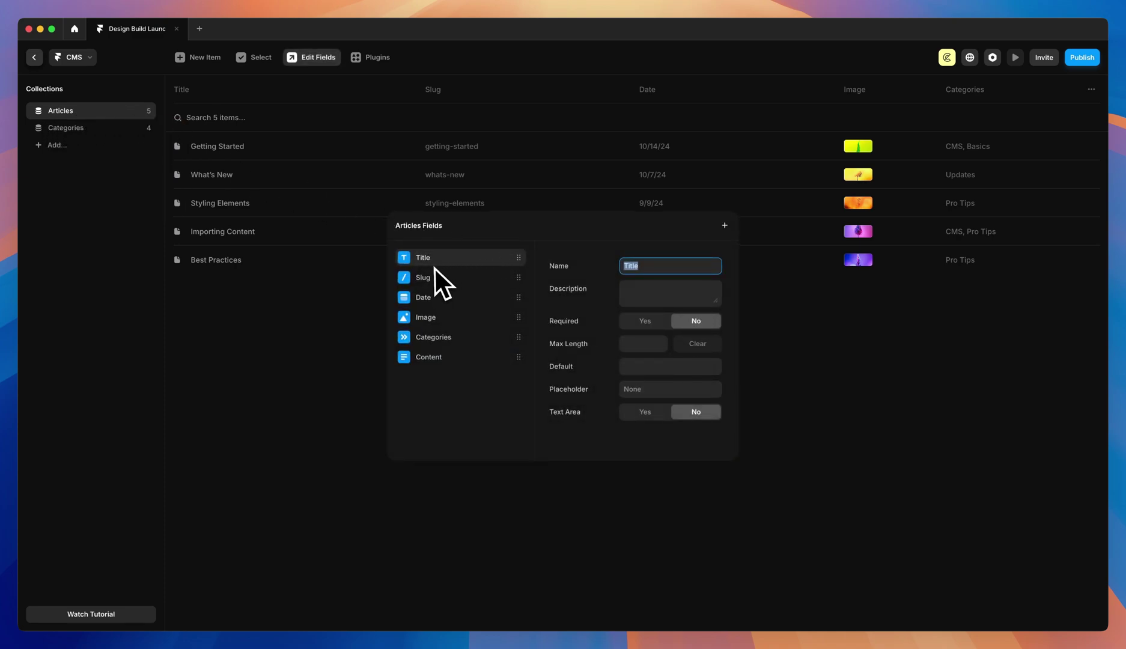
{"action": "left_click", "coordinate": [725, 226]}
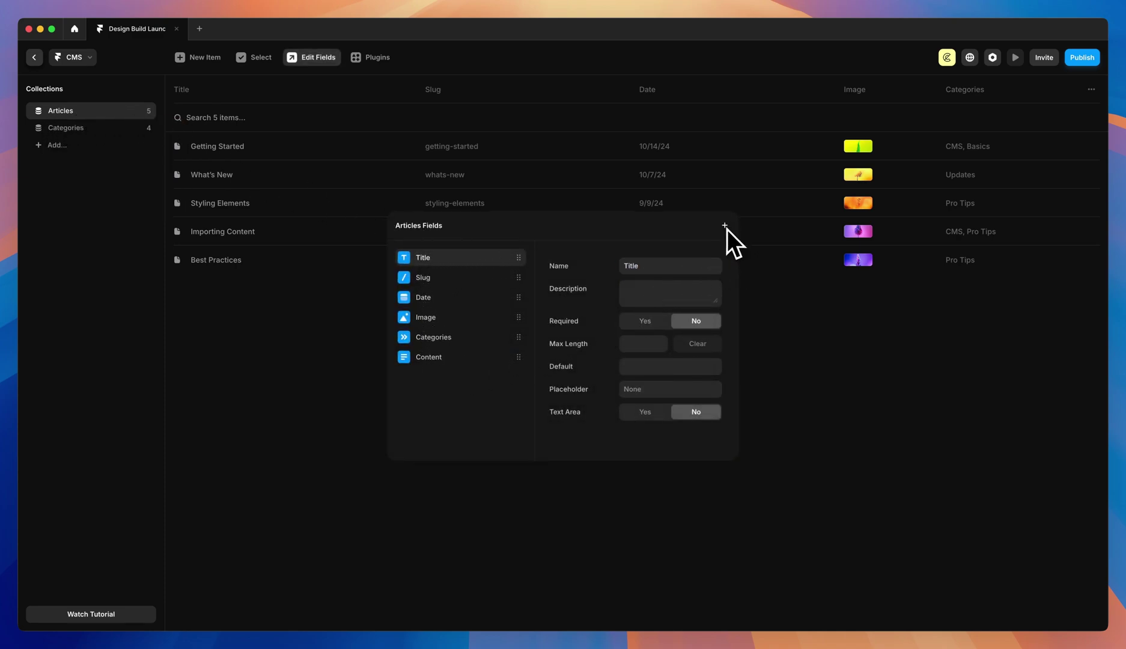
{"action": "left_click", "coordinate": [984, 314]}
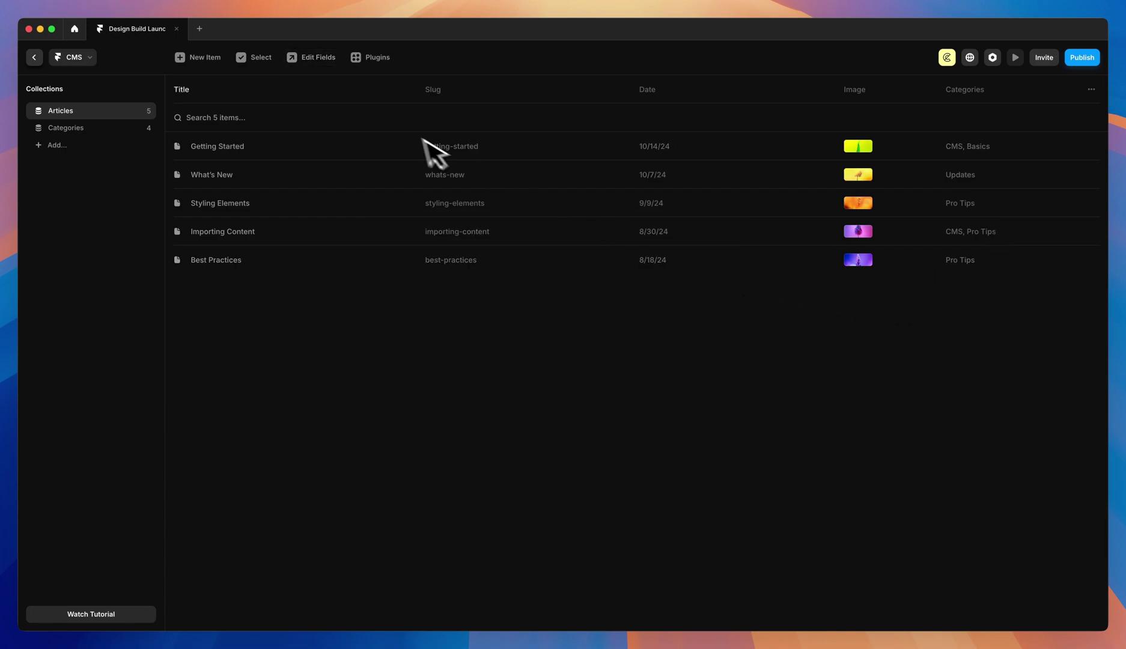
{"action": "left_click", "coordinate": [207, 63]}
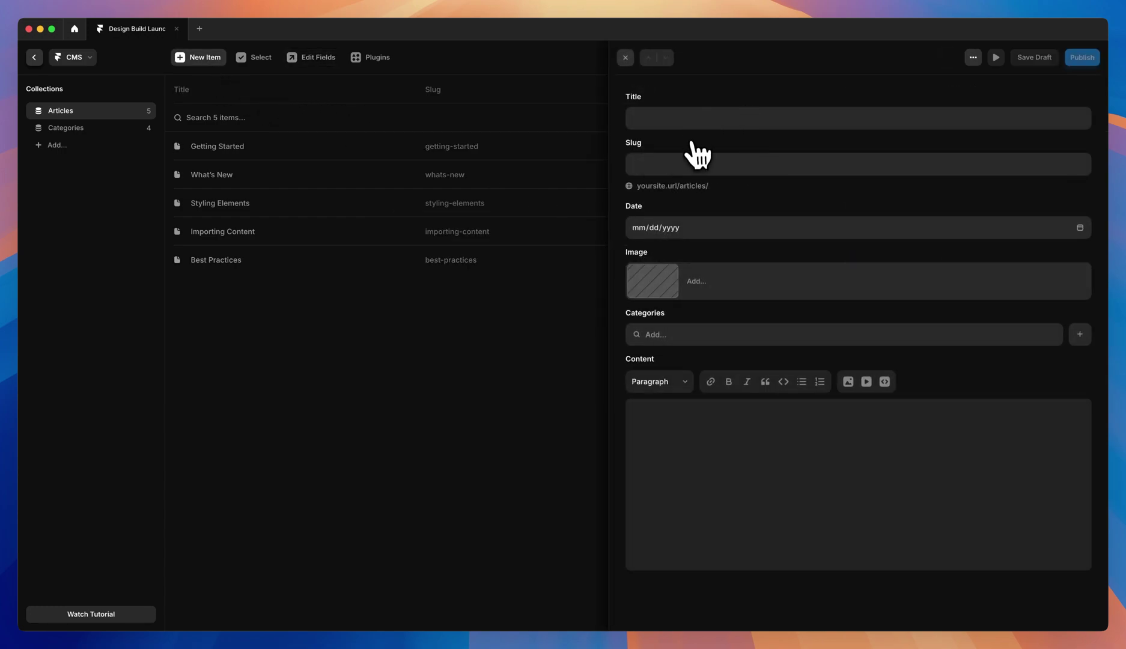
{"action": "key", "text": "Escape"}
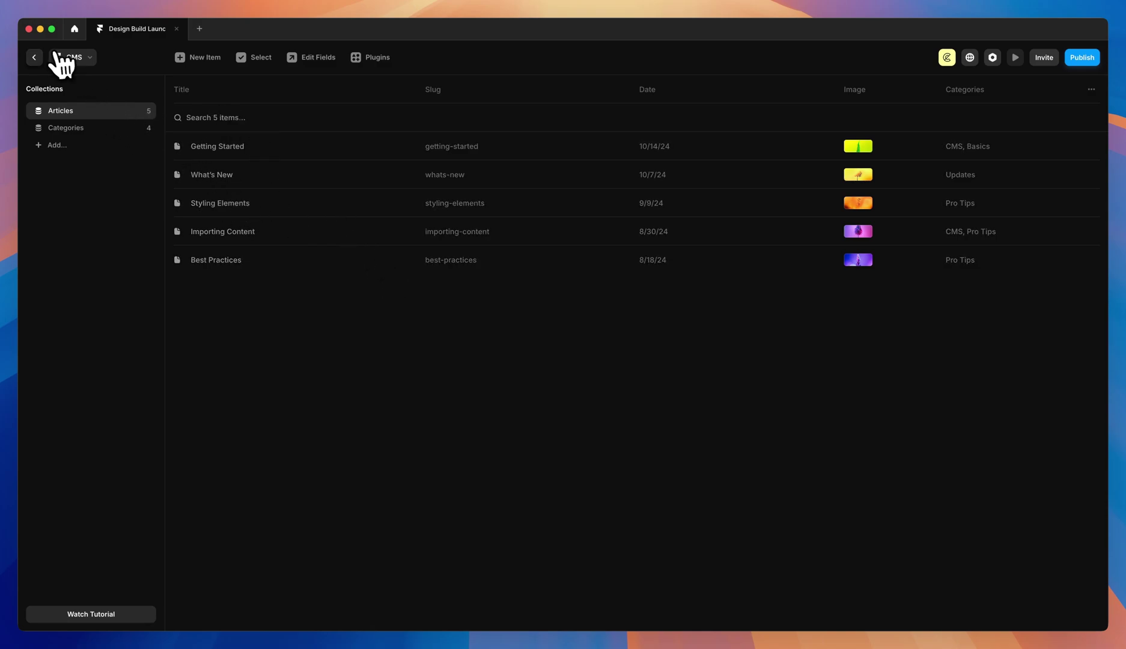
- Examine the layout of the sample blog index page and the whats-new article on the Articles detail page
{"action": "left_click", "coordinate": [34, 57]}
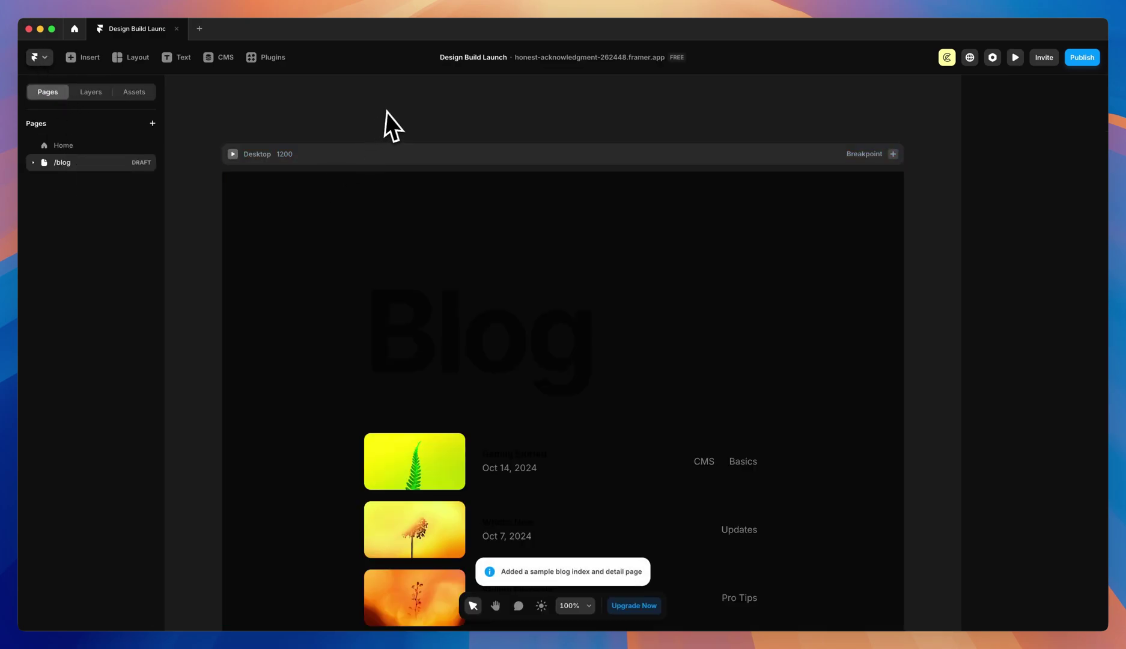
{"action": "scroll", "coordinate": [534, 184], "scroll_direction": "down", "scroll_amount": 2}
{"action": "scroll", "coordinate": [537, 185], "scroll_direction": "down", "scroll_amount": 5}
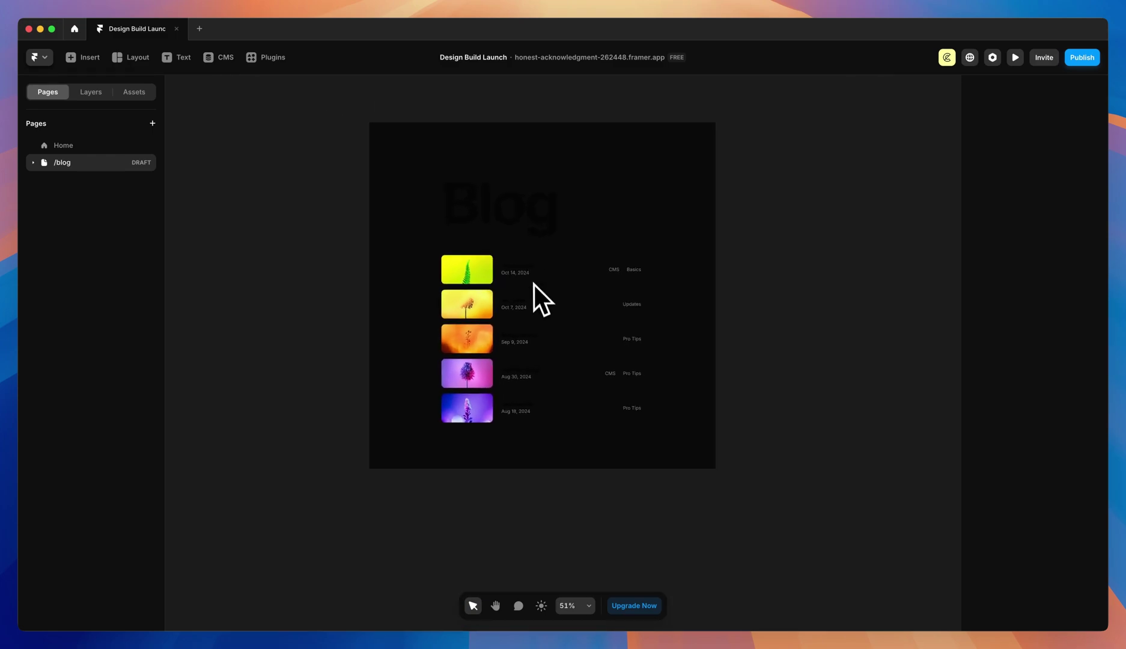
{"action": "scroll", "coordinate": [493, 264], "scroll_direction": "up", "scroll_amount": 3}
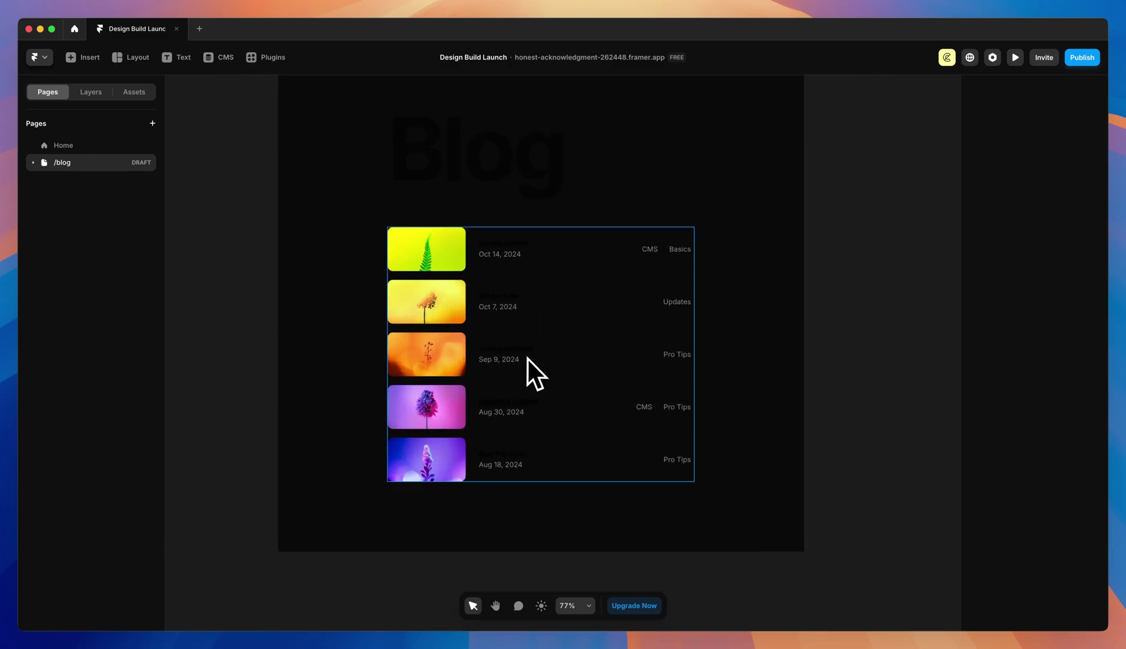
{"action": "left_click", "coordinate": [33, 164]}
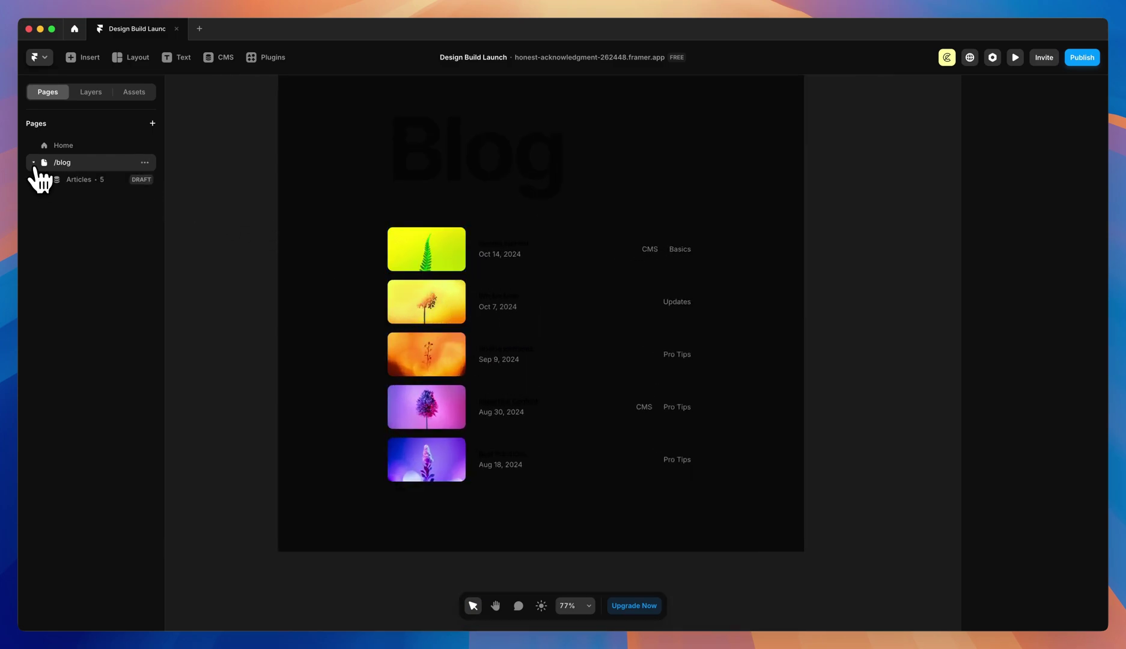
{"action": "left_click", "coordinate": [65, 184]}
{"action": "left_click", "coordinate": [292, 91]}
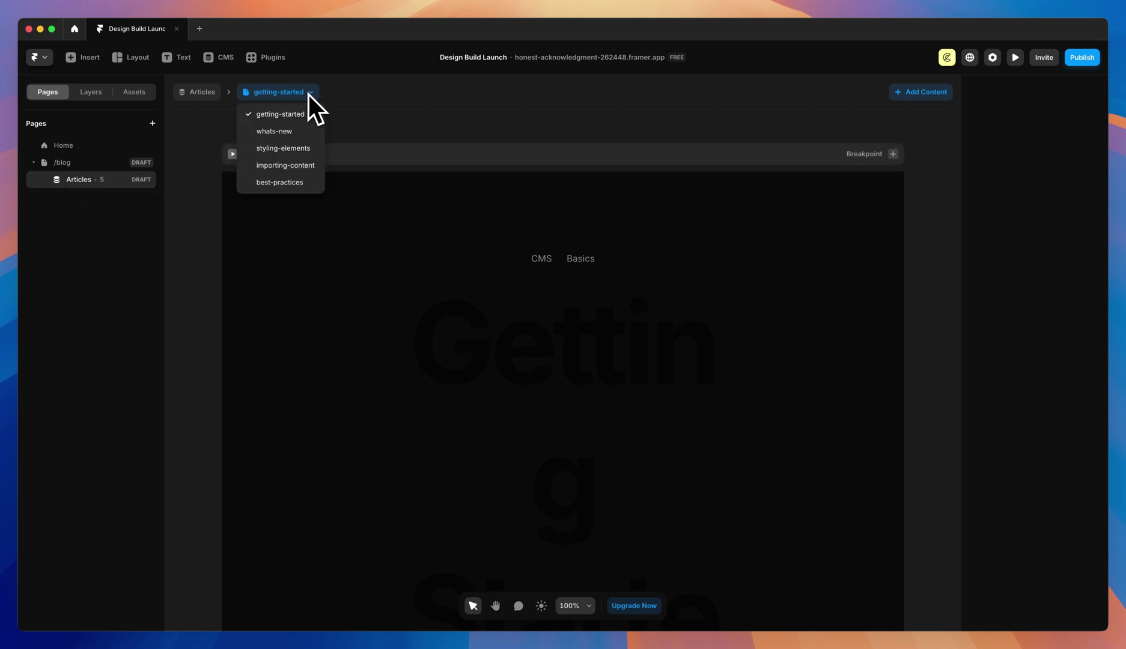
{"action": "left_click", "coordinate": [295, 129]}
{"action": "scroll", "coordinate": [573, 201], "scroll_direction": "down", "scroll_amount": 5, "text": "ctrl"}
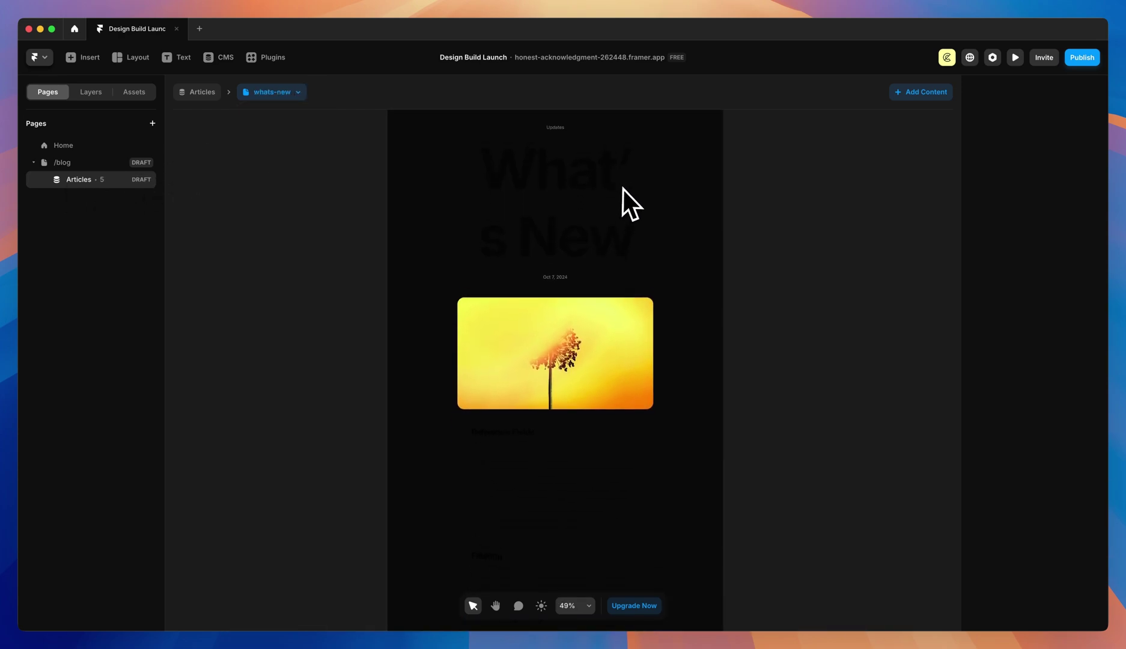
{"action": "scroll", "coordinate": [637, 237], "scroll_direction": "up", "scroll_amount": 2}
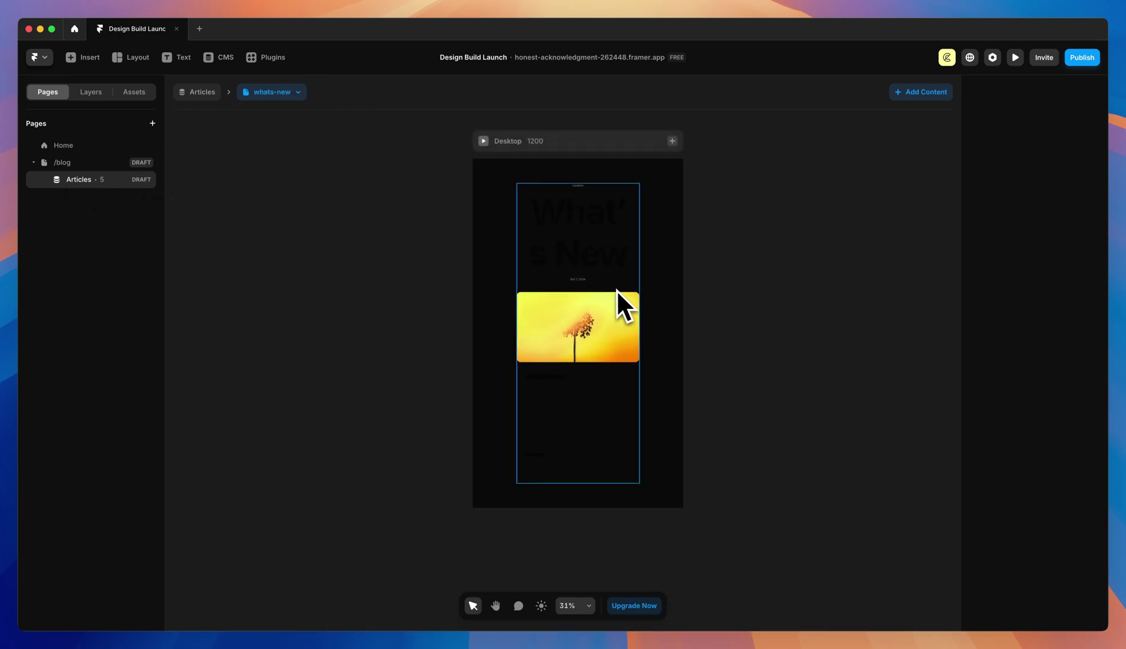
{"action": "scroll", "coordinate": [616, 289], "scroll_direction": "up", "scroll_amount": 1, "text": "ctrl"}
{"action": "scroll", "coordinate": [553, 247], "scroll_direction": "up", "scroll_amount": 3, "text": "ctrl"}
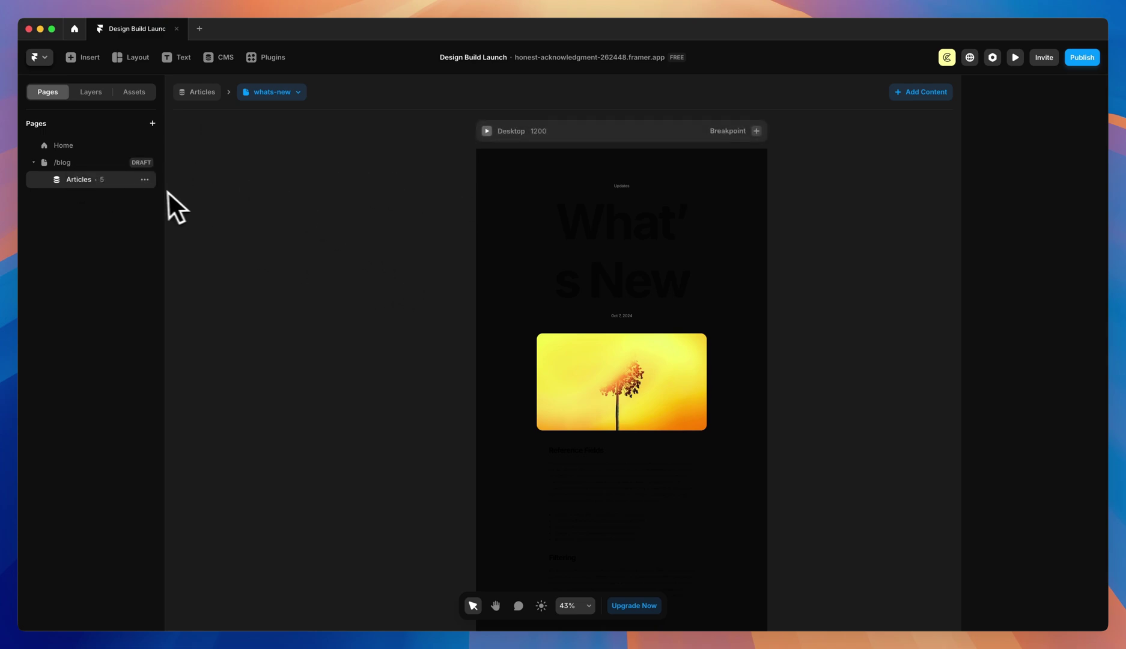
- Rename the /blog page to /work
{"action": "left_click", "coordinate": [144, 162]}
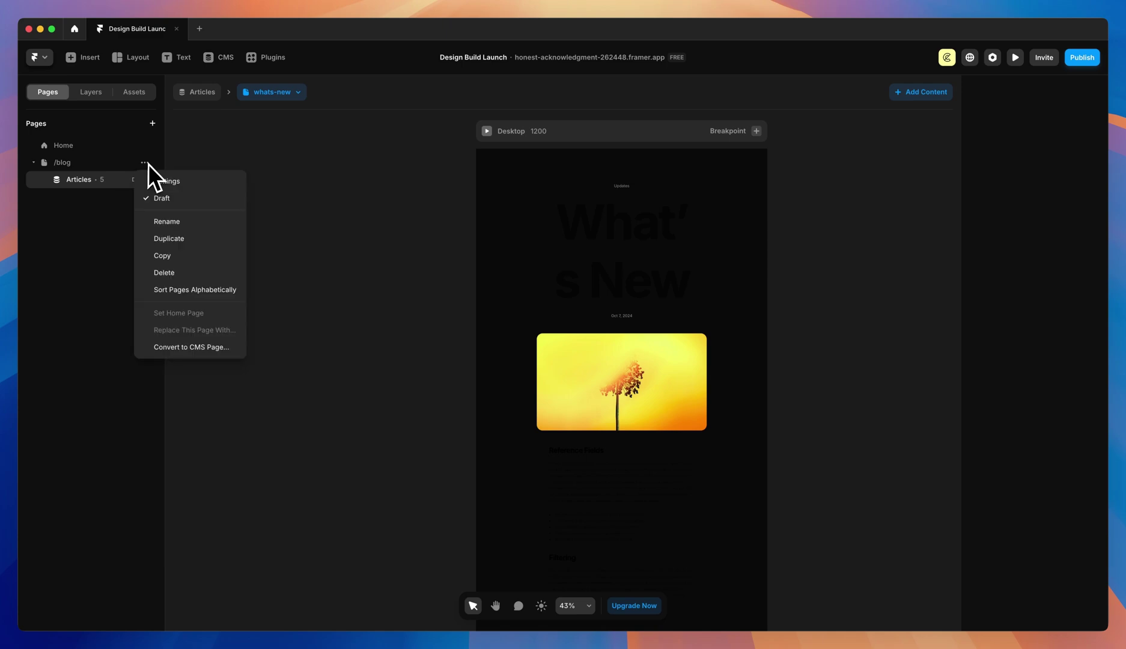
{"action": "left_click", "coordinate": [175, 222]}
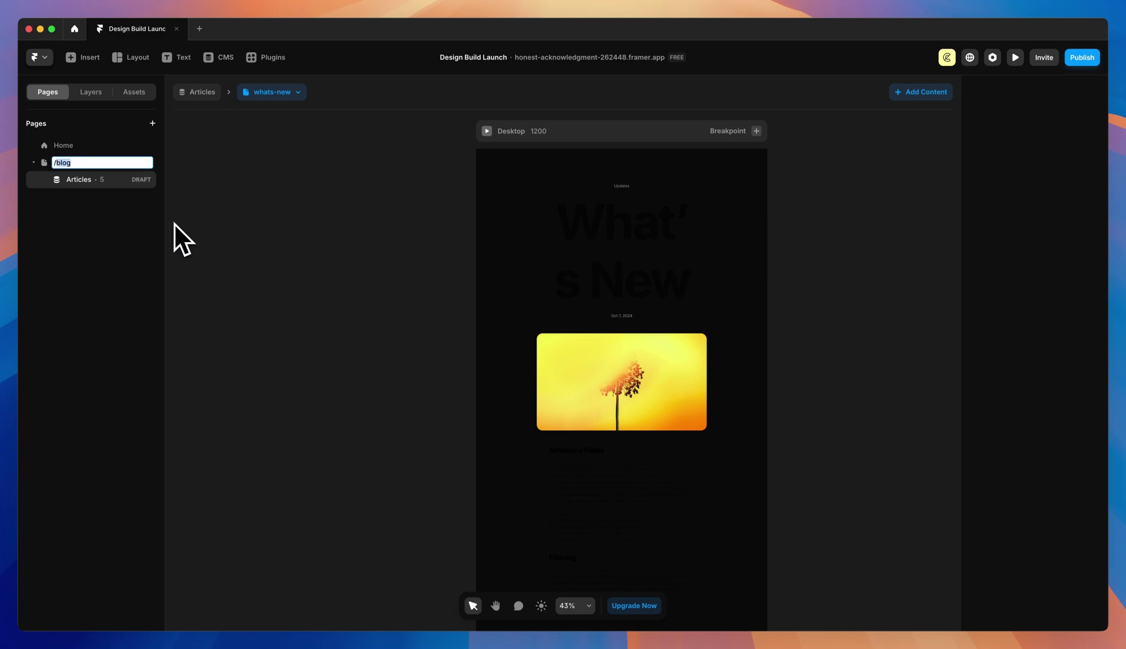
{"action": "type", "text": "work"}
{"action": "key", "text": "Return"}
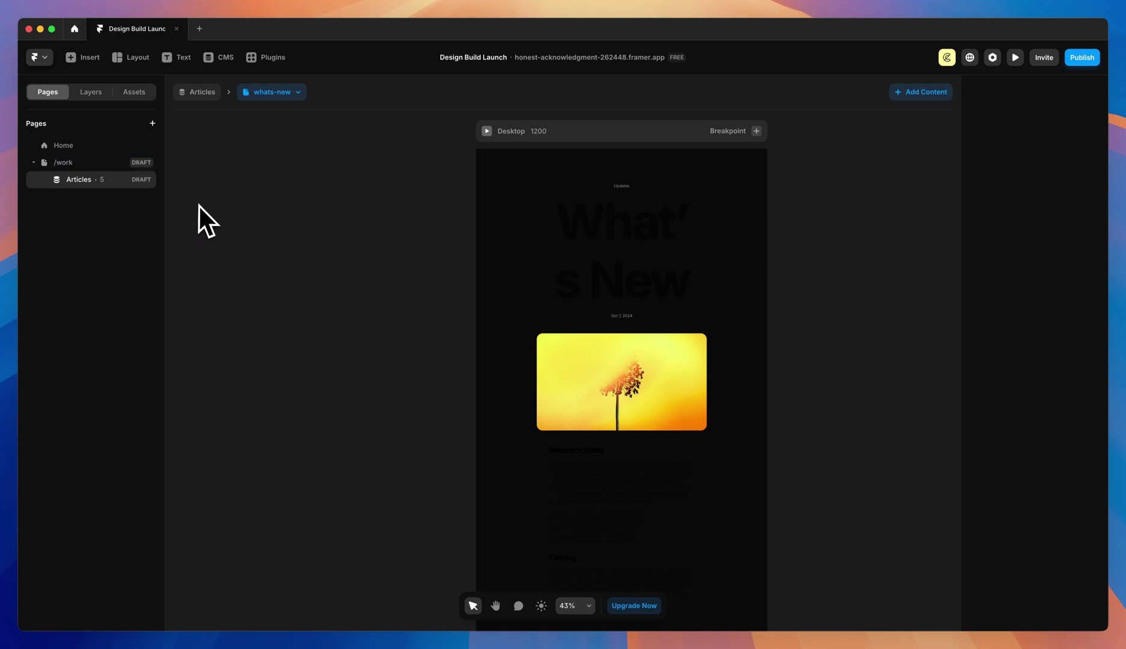
- Delete the Categories collection from the CMS
{"action": "left_click", "coordinate": [218, 58]}
{"action": "left_click", "coordinate": [146, 128]}
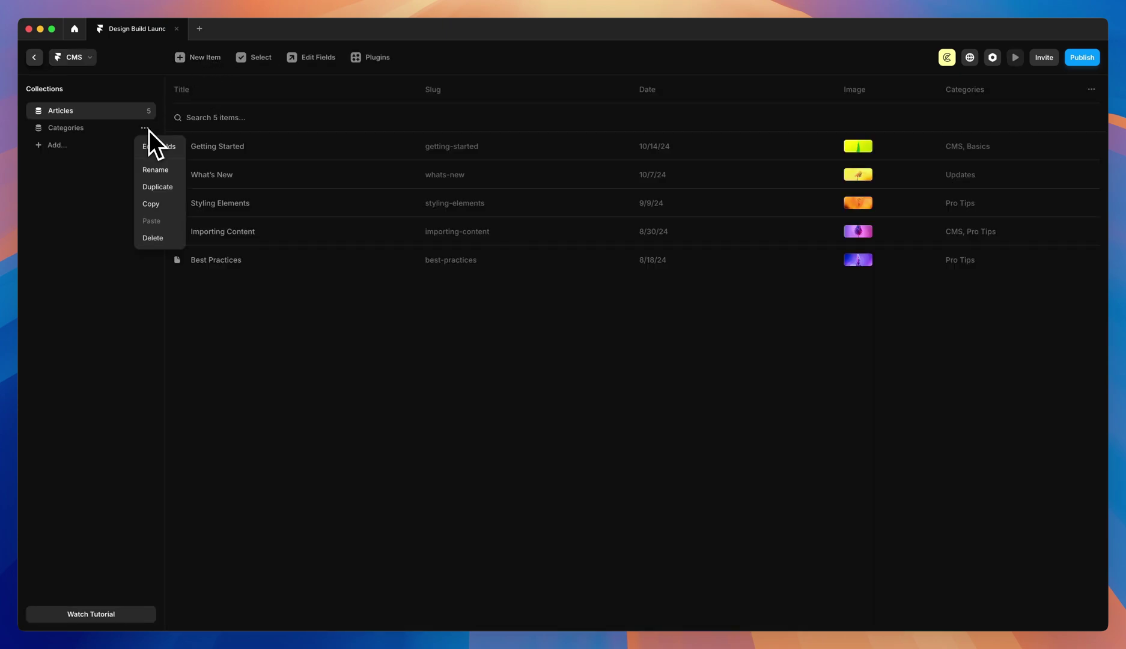
{"action": "left_click", "coordinate": [155, 237]}
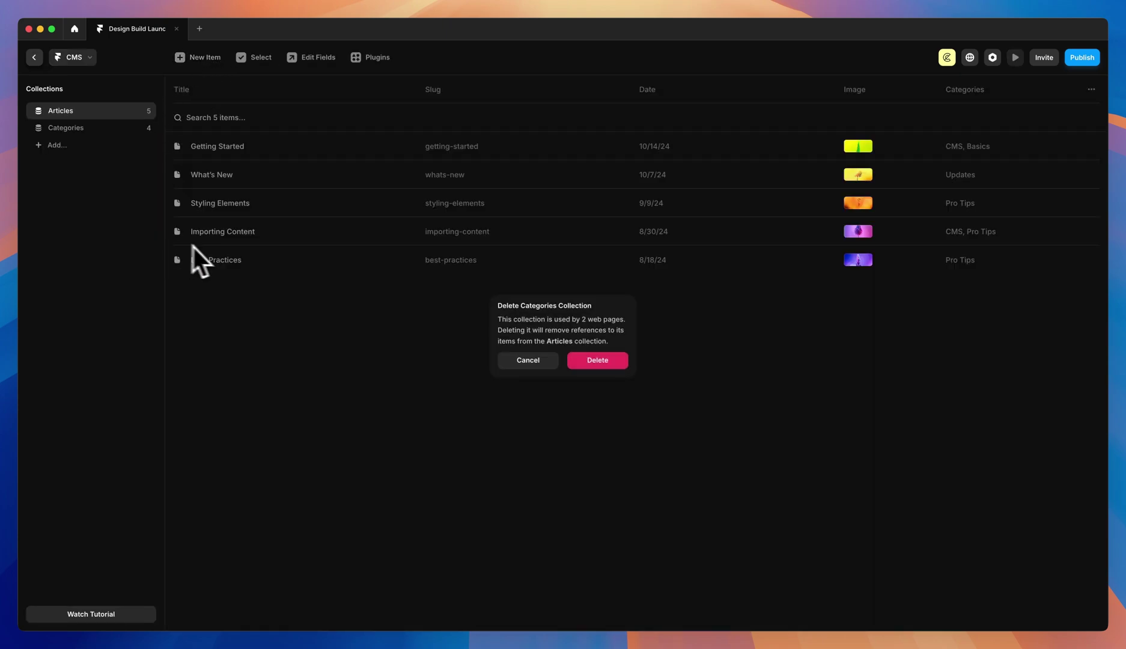
{"action": "left_click", "coordinate": [607, 363]}
- Rename the Articles collection to Projects
{"action": "left_click", "coordinate": [144, 111]}
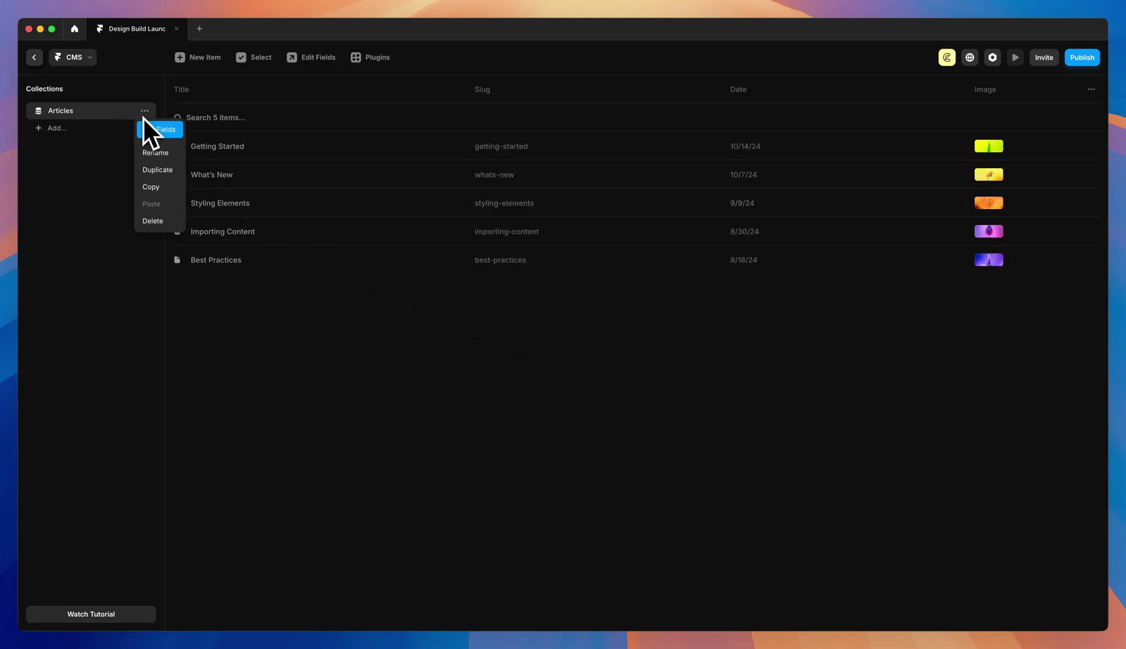
{"action": "left_click", "coordinate": [160, 155]}
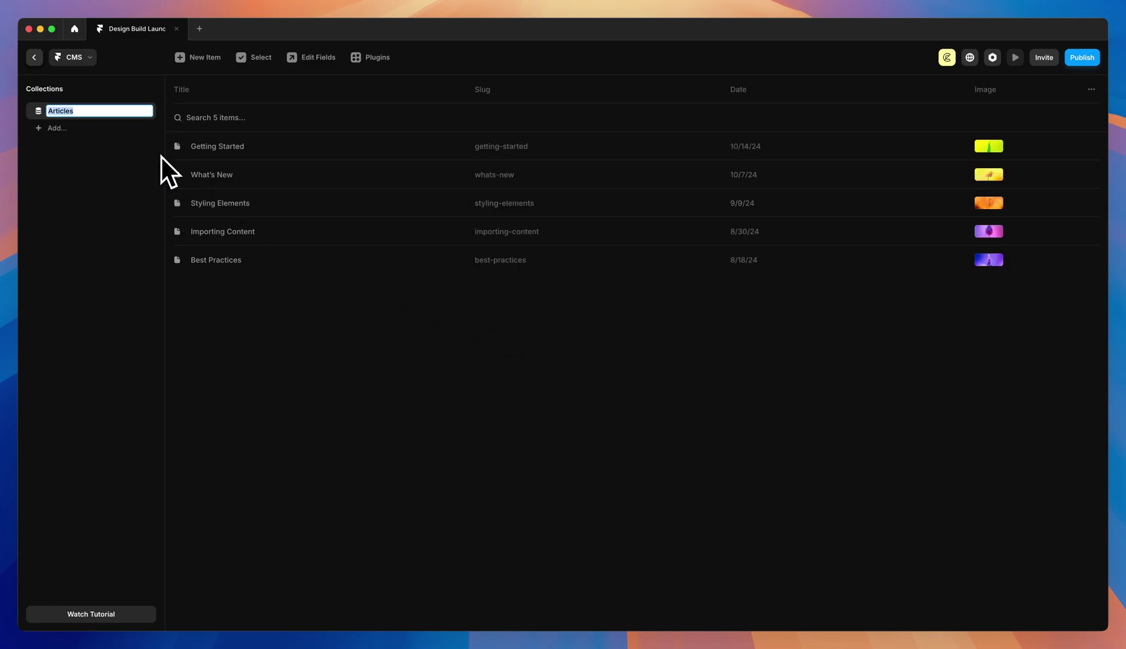
{"action": "type", "text": "Projects"}
{"action": "key", "text": "Return"}
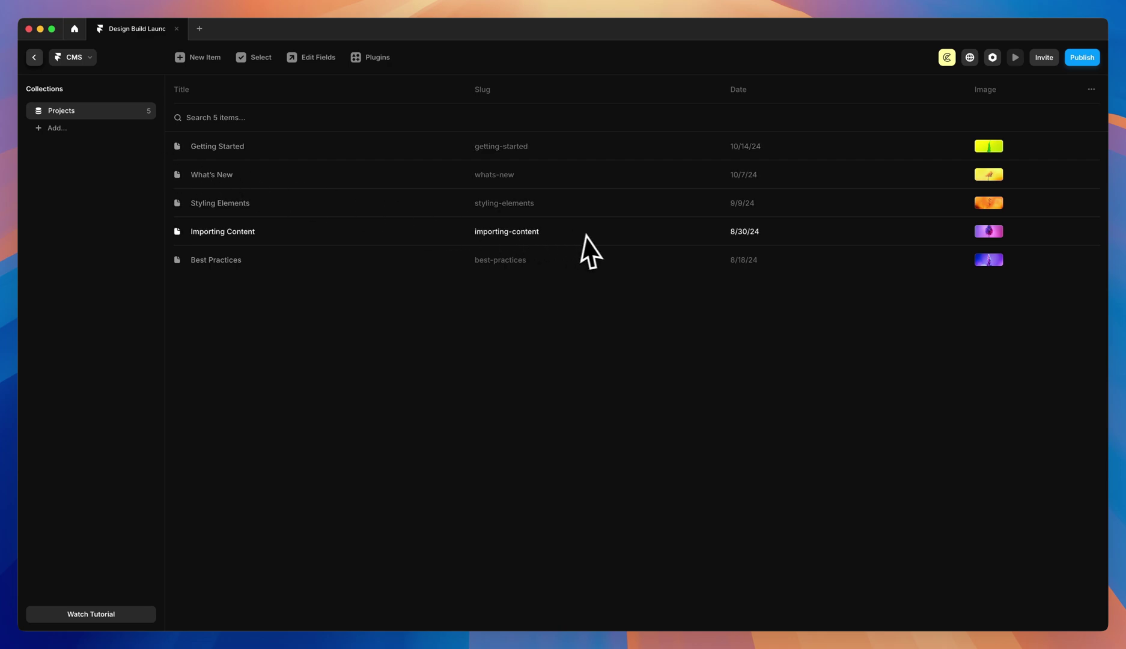
- Delete all the sample articles from the Projects collection, from Getting Started through Best Practices
{"action": "right_click", "coordinate": [325, 146]}
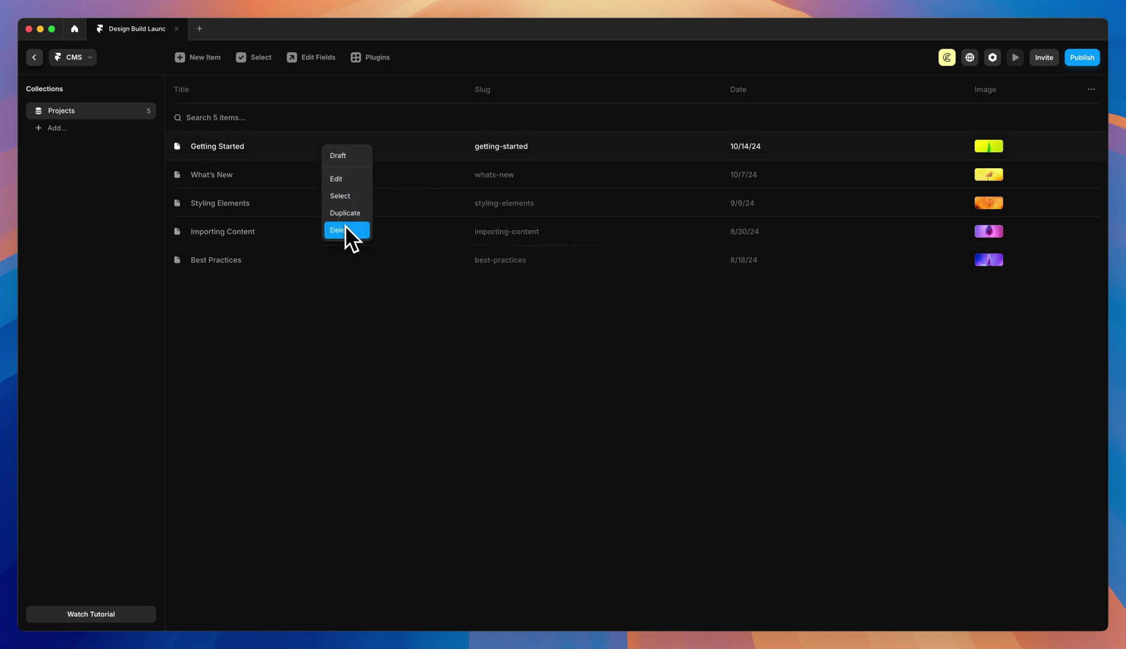
{"action": "left_click", "coordinate": [345, 228]}
{"action": "right_click", "coordinate": [322, 151]}
{"action": "left_click", "coordinate": [337, 233]}
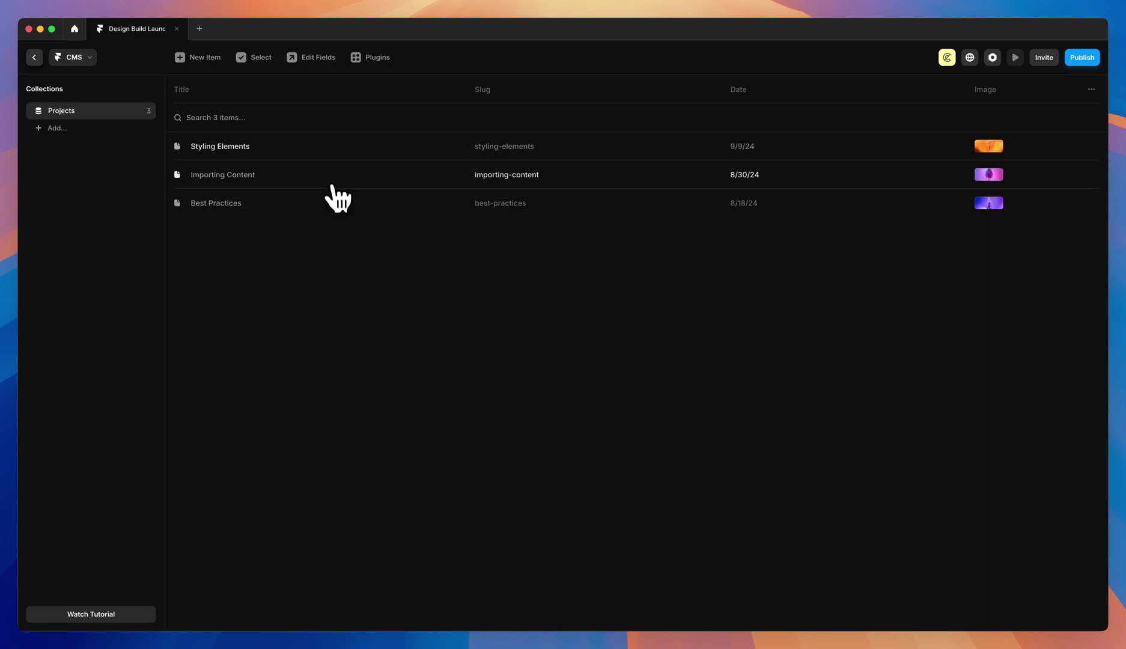
{"action": "right_click", "coordinate": [333, 153]}
{"action": "left_click", "coordinate": [349, 235]}
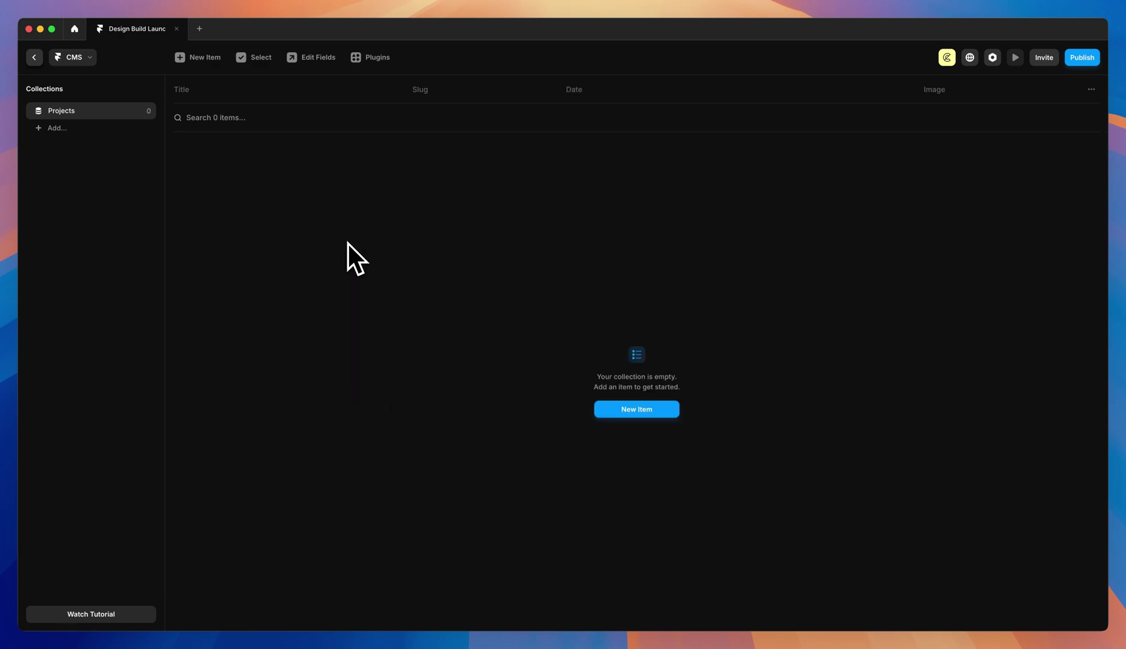
- Rename the Title field of the Projects collection to Project Name and make it required
{"action": "left_click", "coordinate": [210, 65]}
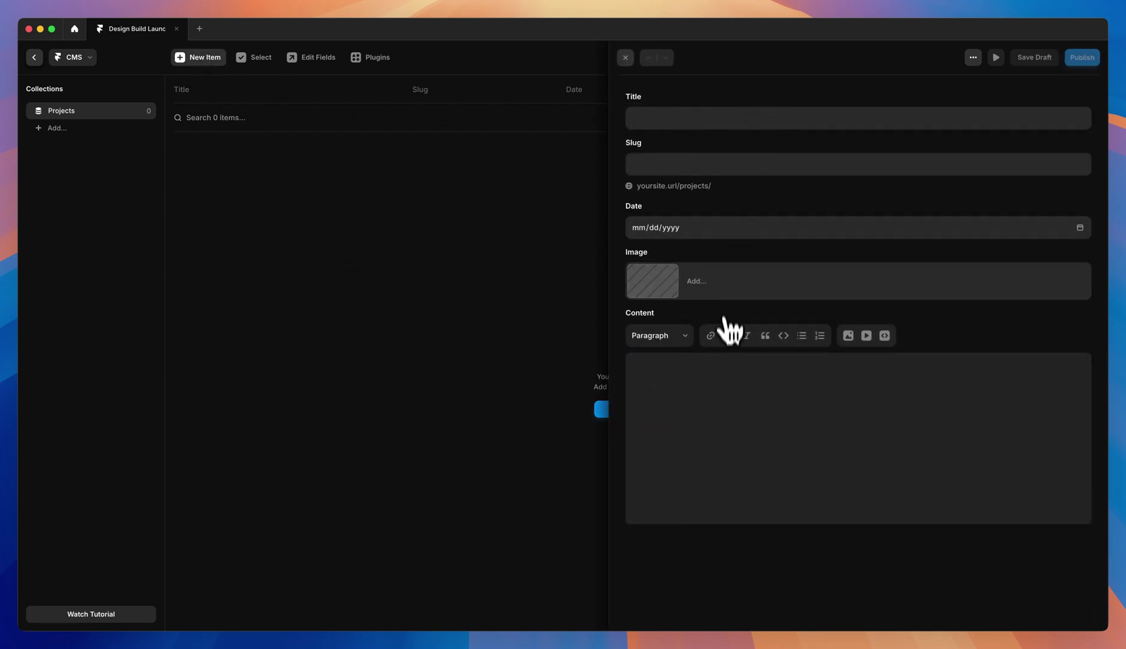
{"action": "left_click", "coordinate": [524, 261]}
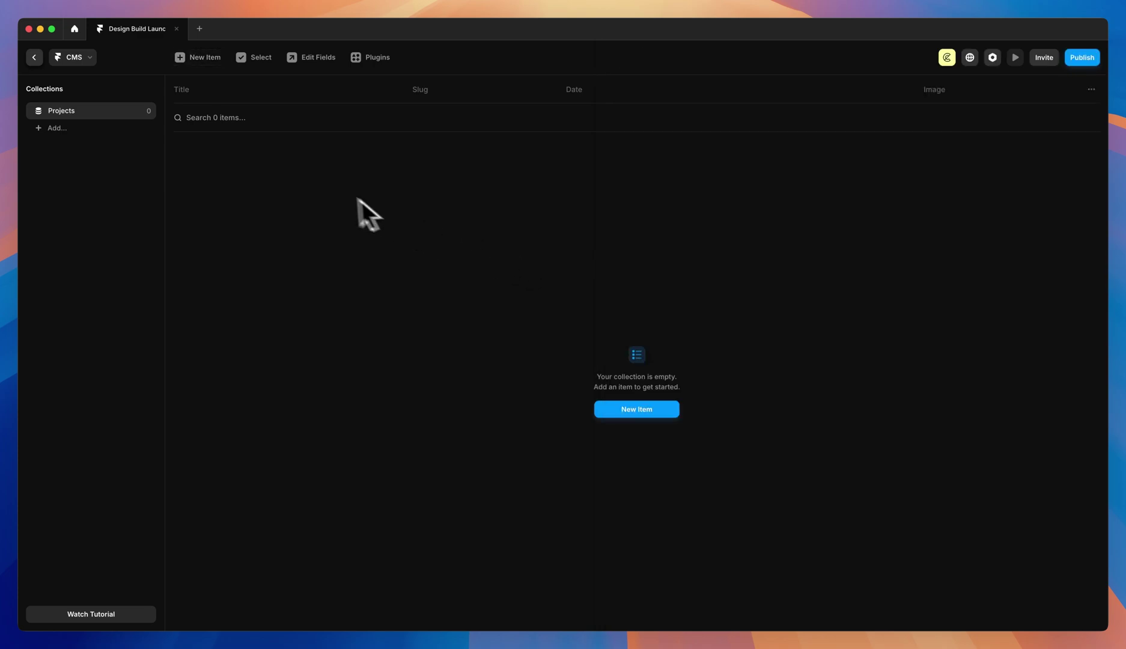
{"action": "left_click", "coordinate": [145, 111]}
{"action": "left_click", "coordinate": [158, 129]}
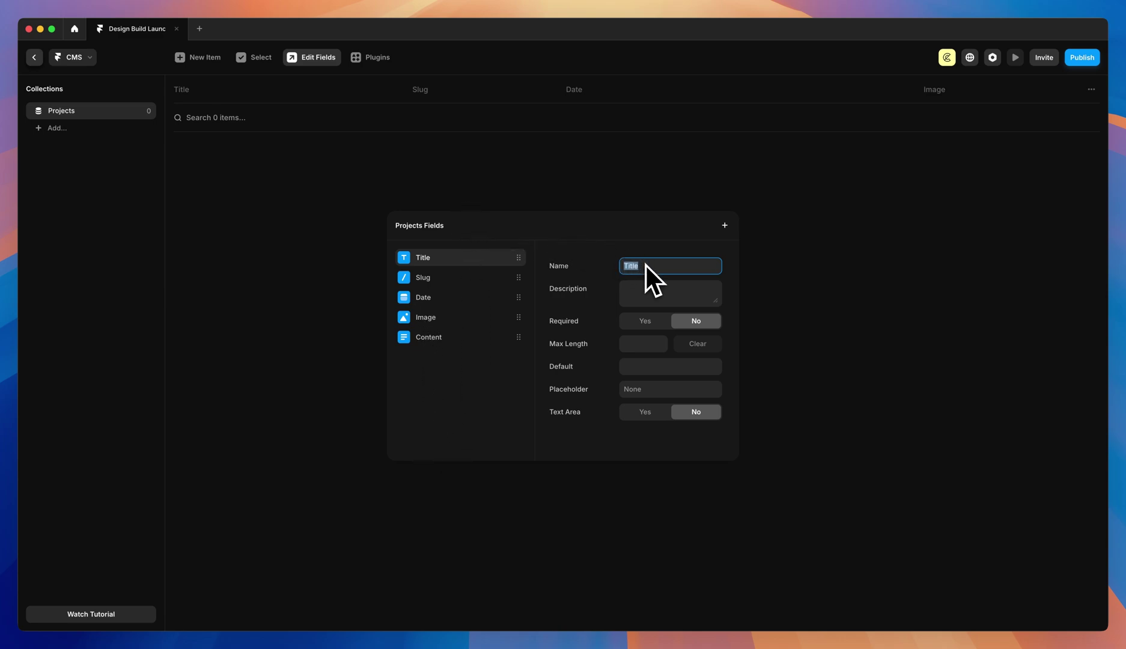
{"action": "type", "text": "Project Name"}
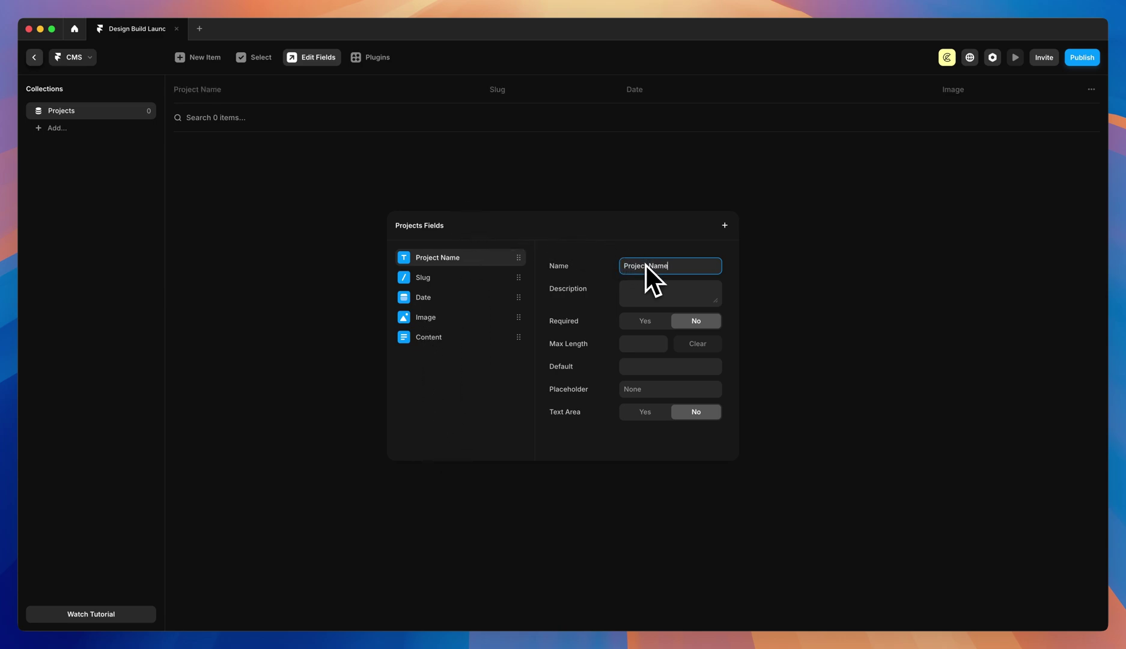
{"action": "left_click", "coordinate": [646, 322]}
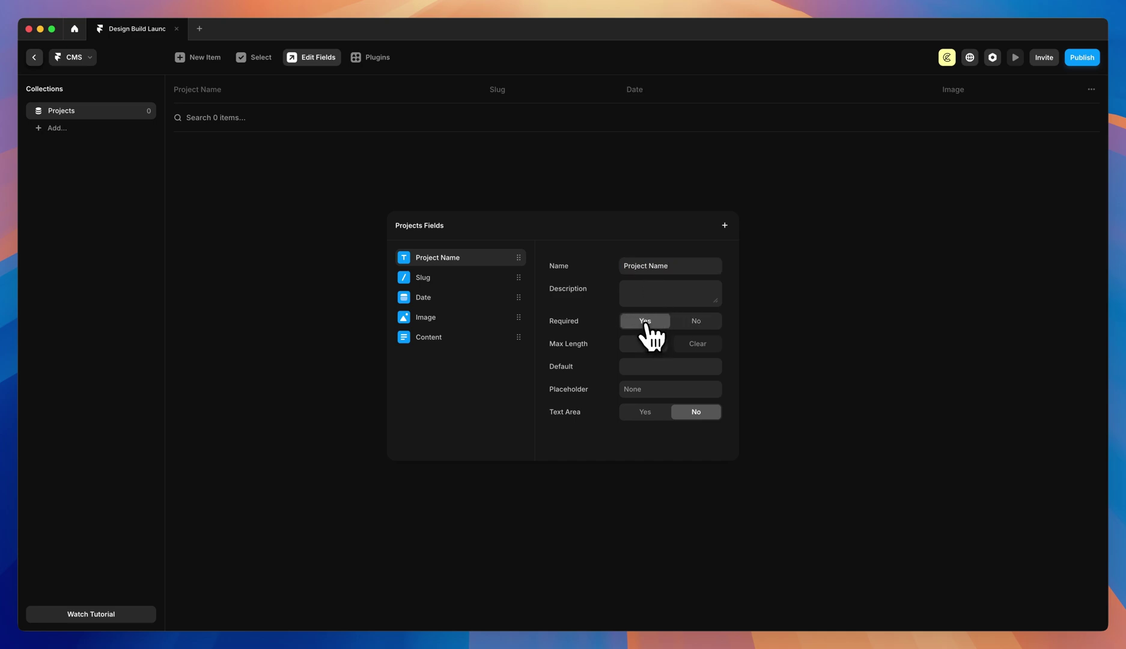
- Review the Slug, Date and Image field settings and remove the Content field from the Projects collection
{"action": "left_click", "coordinate": [421, 280]}
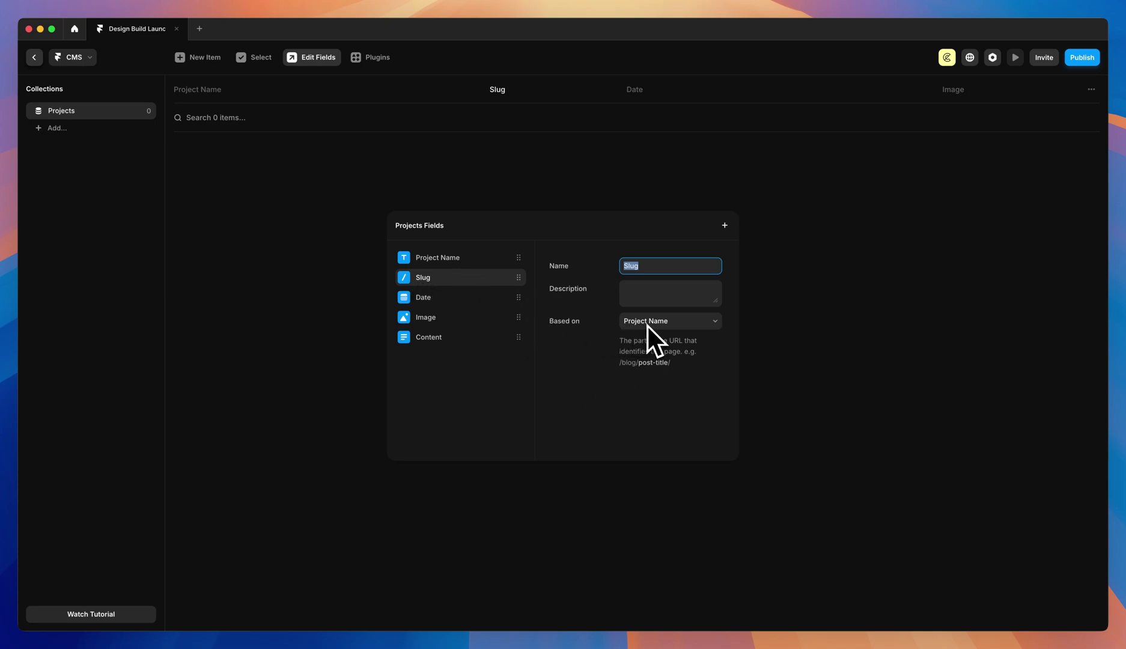
{"action": "left_click", "coordinate": [424, 299]}
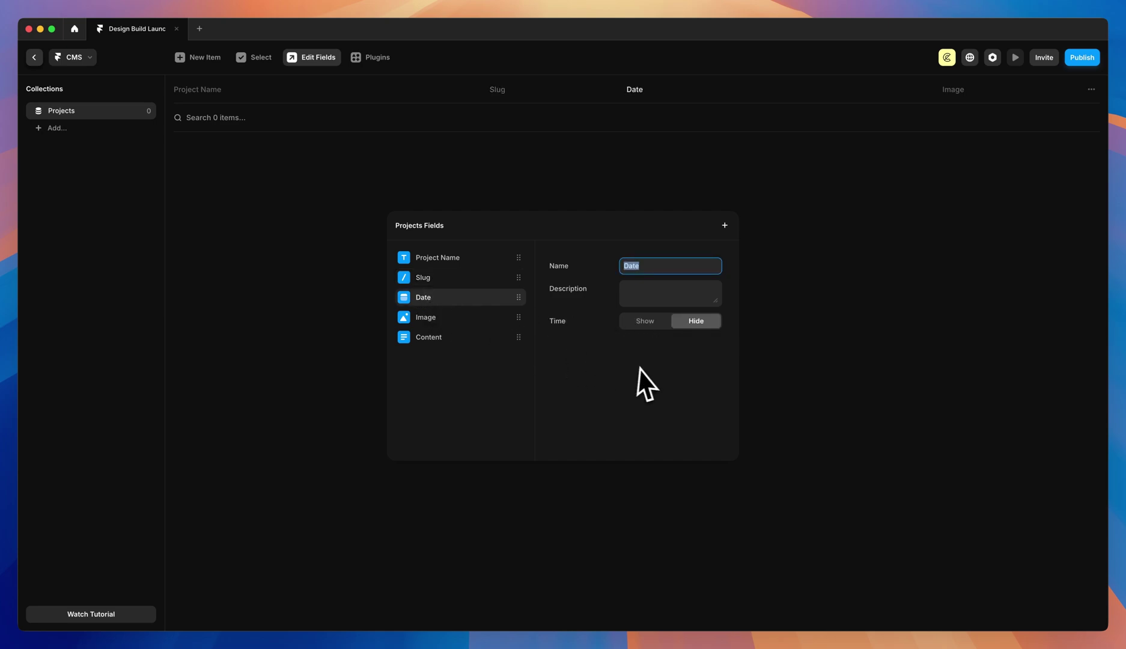
{"action": "left_click", "coordinate": [443, 320]}
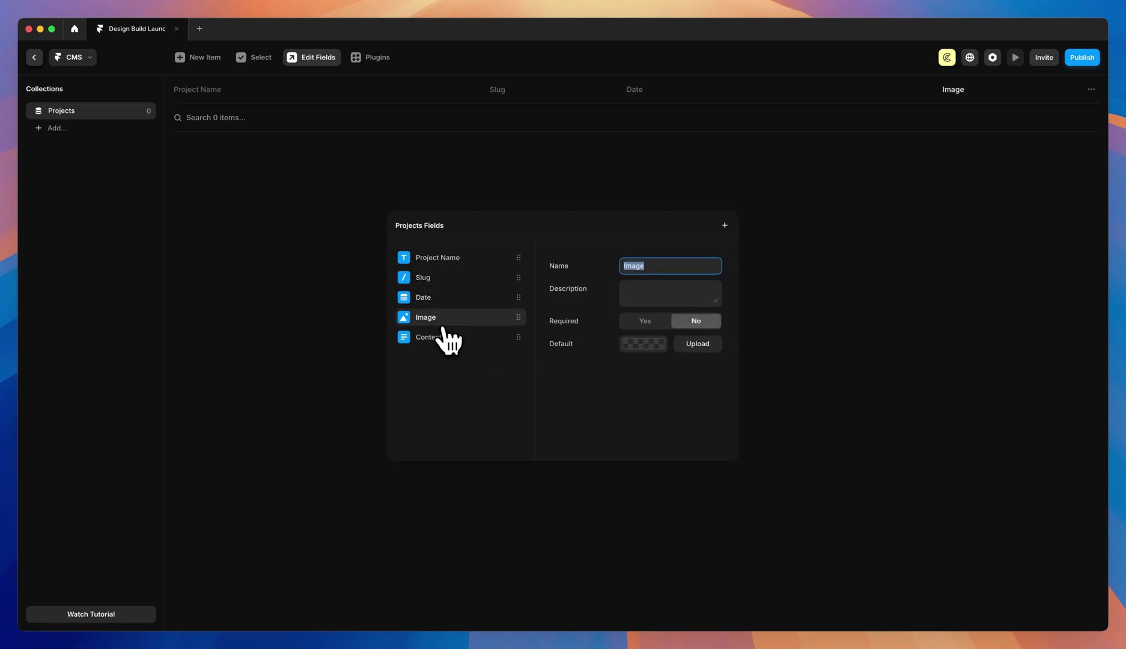
{"action": "left_click", "coordinate": [441, 338]}
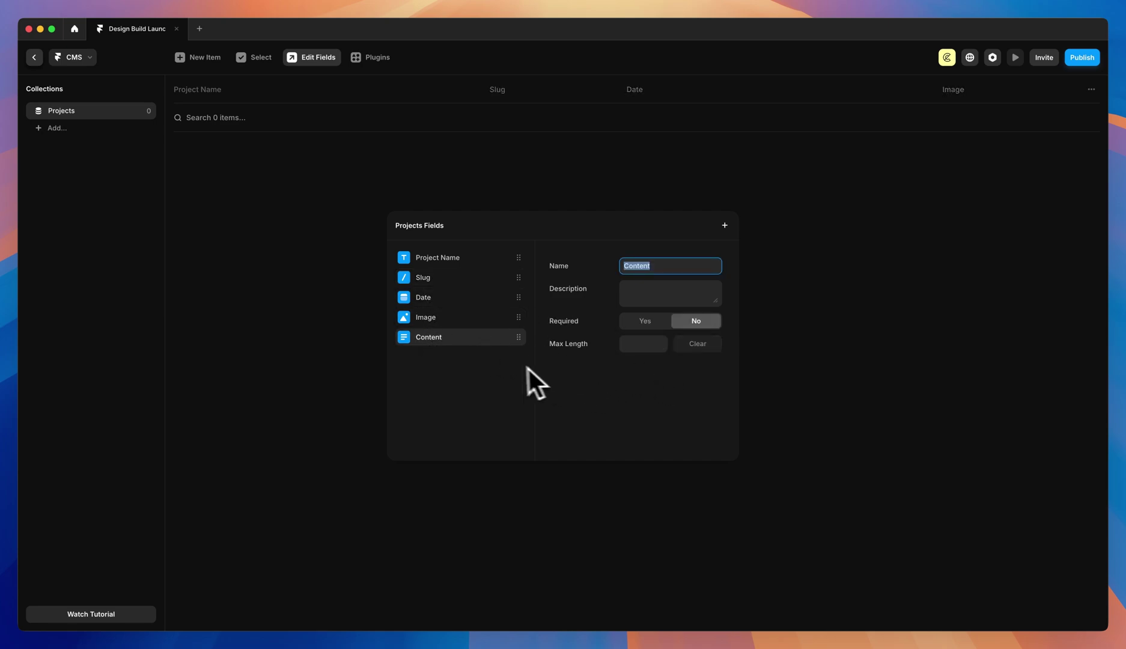
{"action": "left_click", "coordinate": [653, 290]}
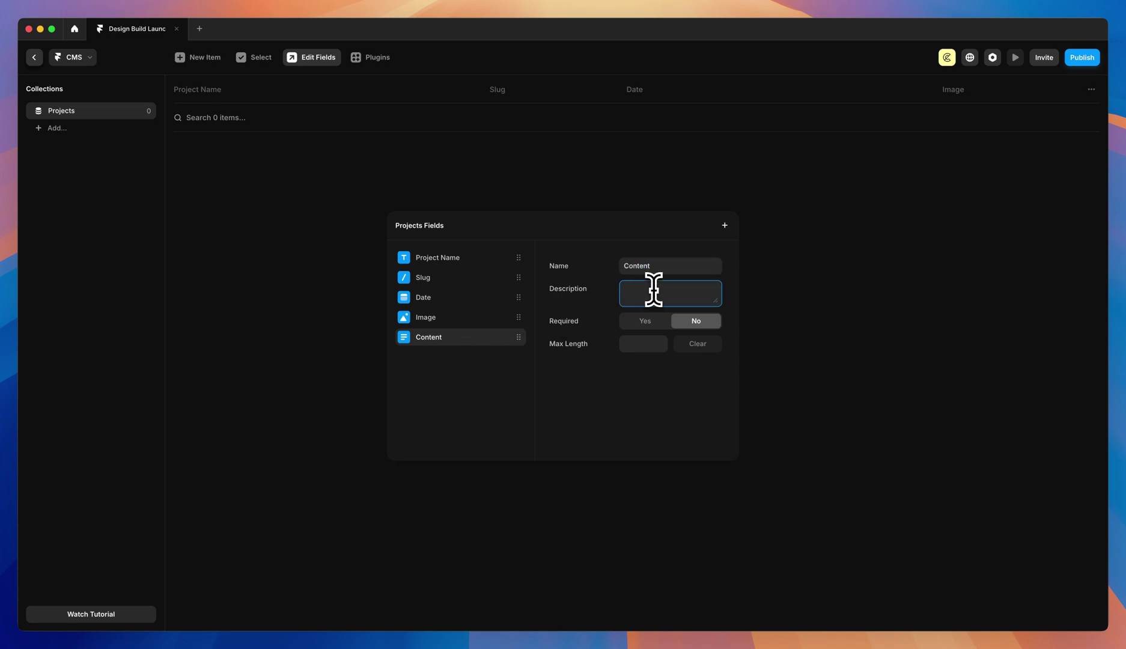
{"action": "right_click", "coordinate": [480, 340]}
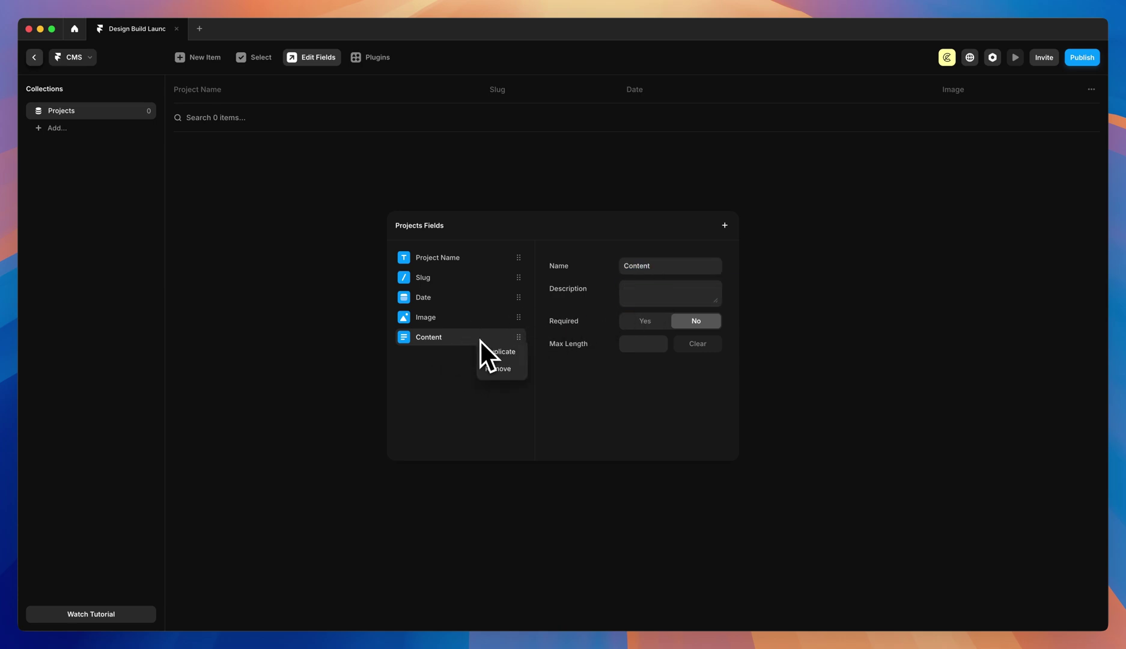
{"action": "left_click", "coordinate": [496, 369]}
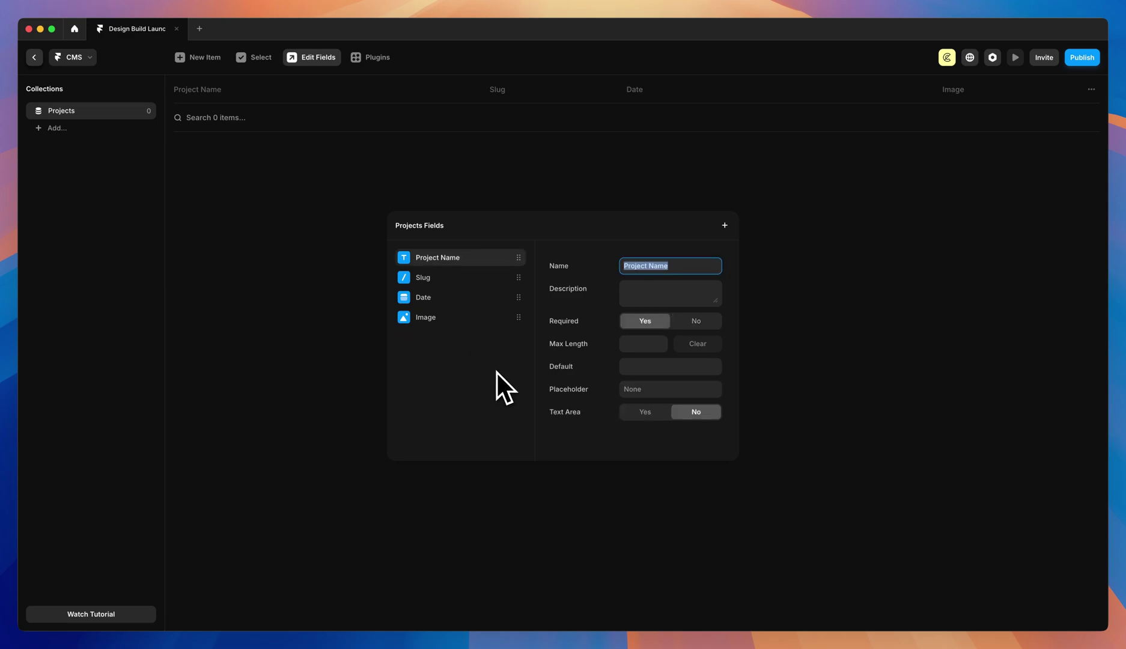
{"action": "left_click", "coordinate": [497, 371]}
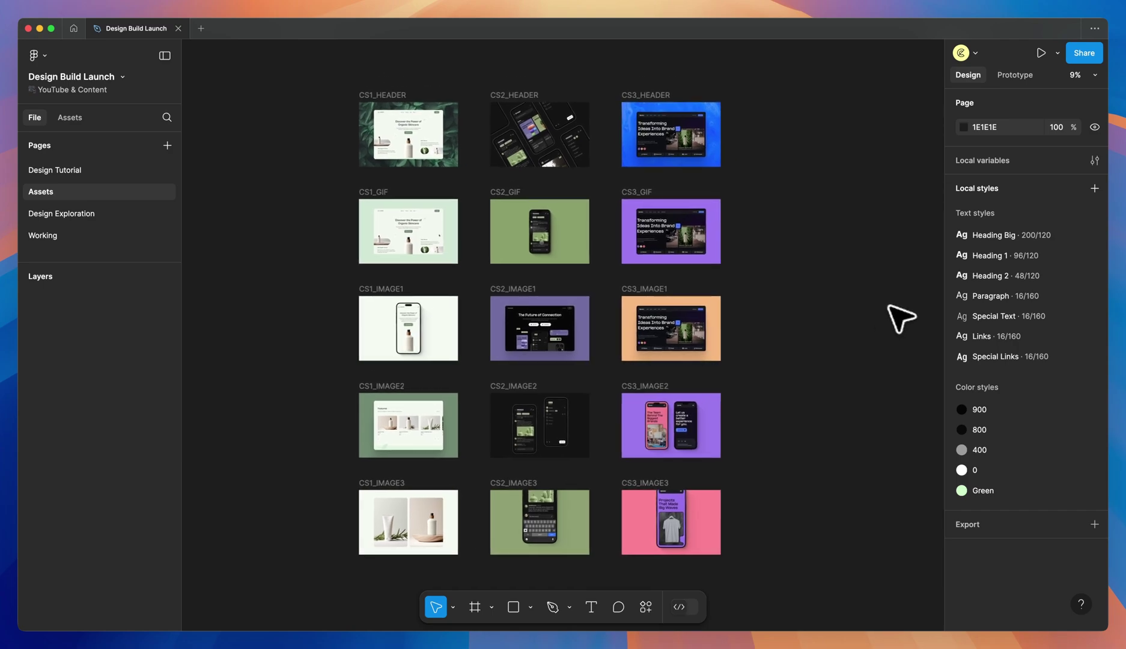
- Switch to the Assets page in Figma, examine the CS1_HEADER frame and preview the CS1_GIF frame in presentation view
{"action": "key", "text": "n"}
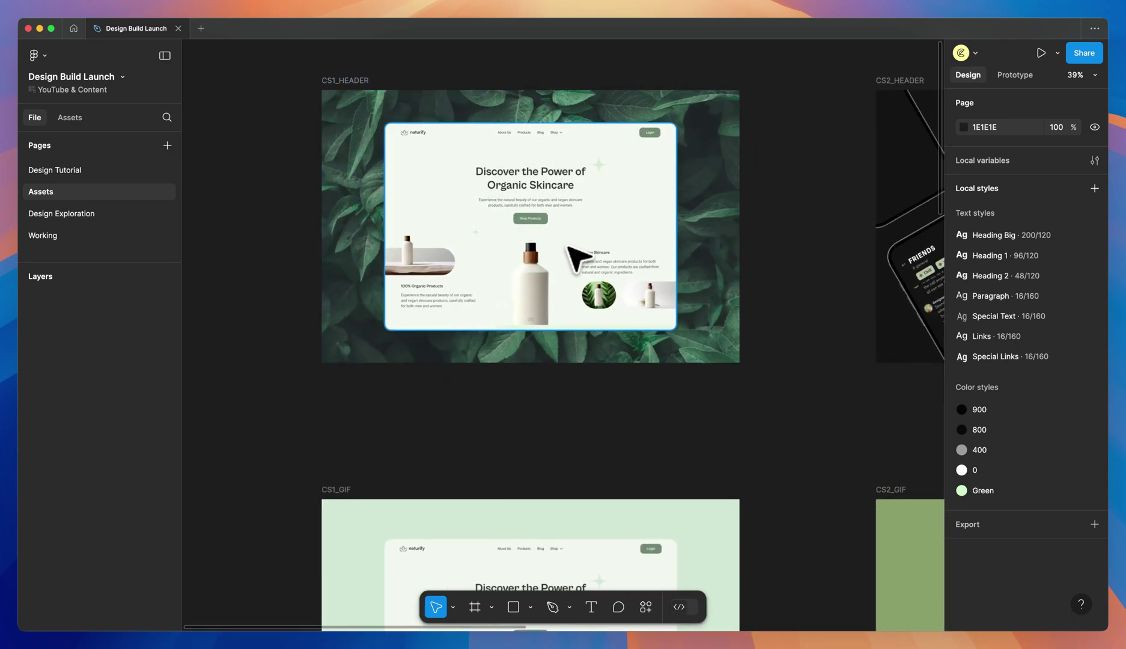
{"action": "scroll", "coordinate": [574, 247], "scroll_direction": "down", "scroll_amount": 5}
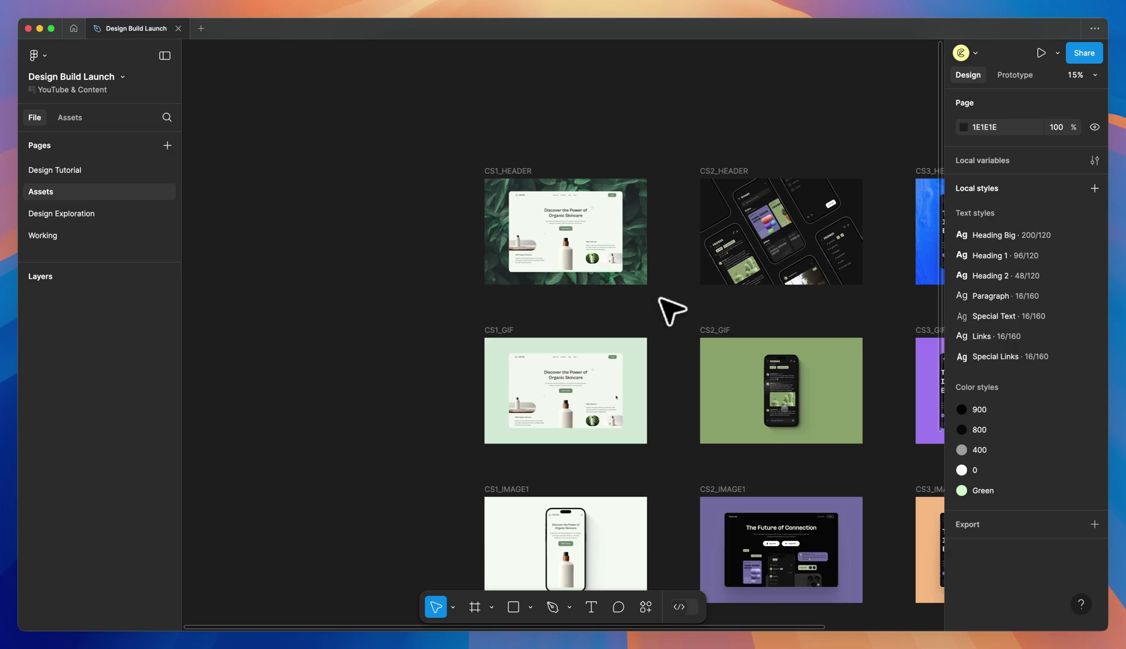
{"action": "scroll", "coordinate": [673, 308], "scroll_direction": "down", "scroll_amount": 3}
{"action": "left_click", "coordinate": [482, 171]}
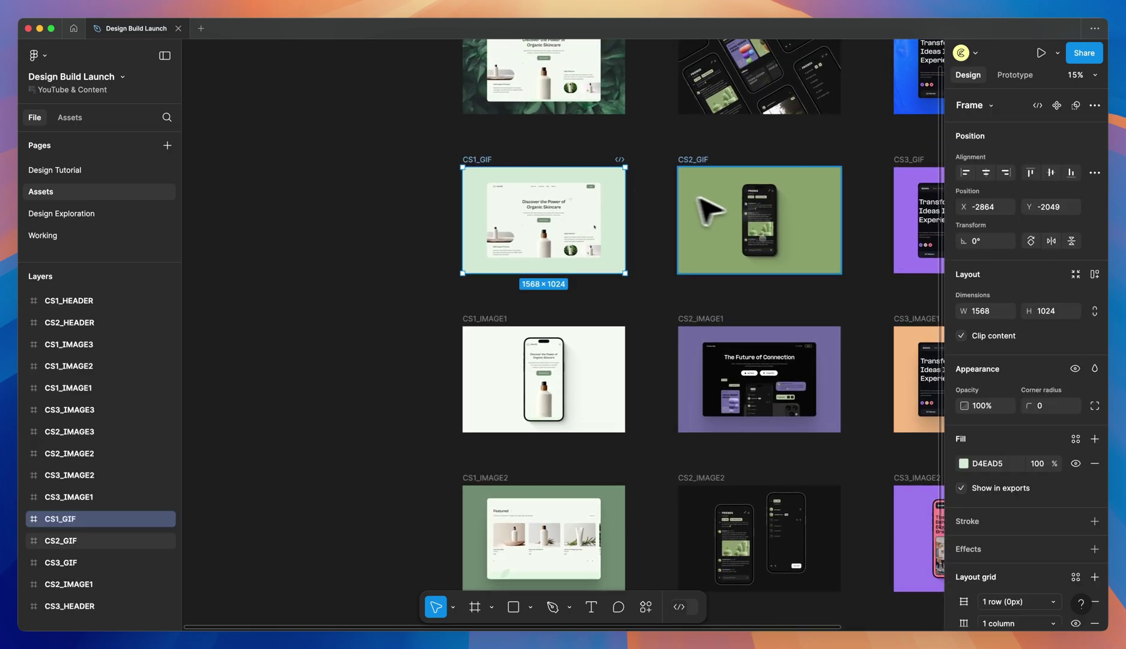
{"action": "left_click", "coordinate": [1040, 52]}
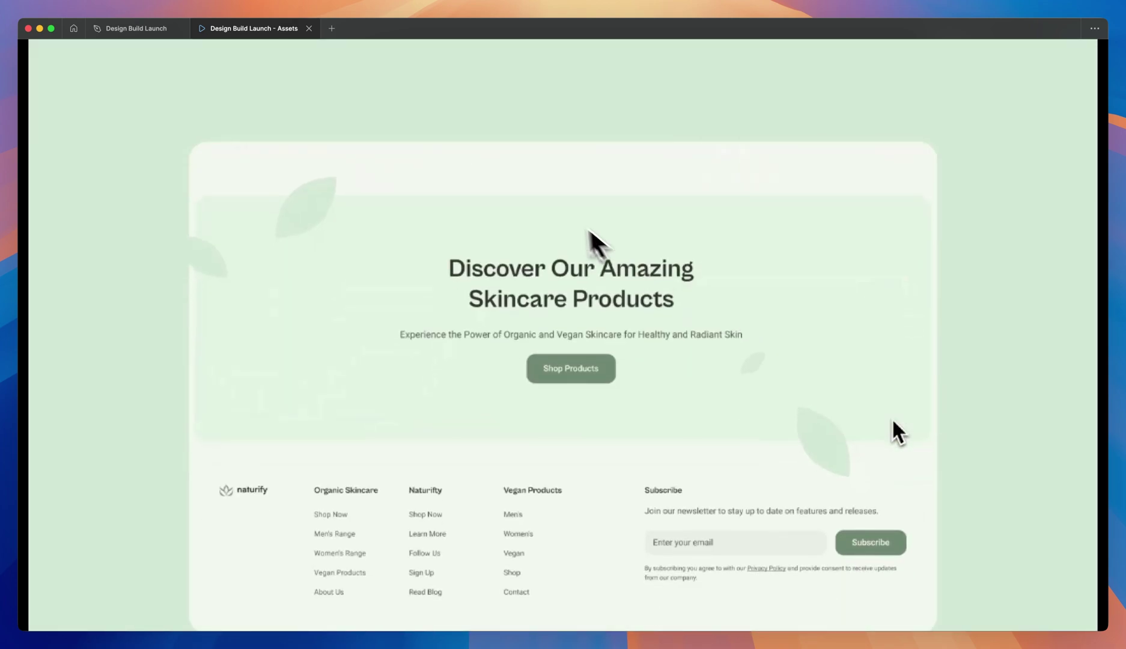
{"action": "left_click", "coordinate": [308, 28]}
- Examine the CS1_IMAGE1, CS1_IMAGE2 and CS1_IMAGE3 frames and the overall grid of case study assets
{"action": "left_click", "coordinate": [471, 141]}
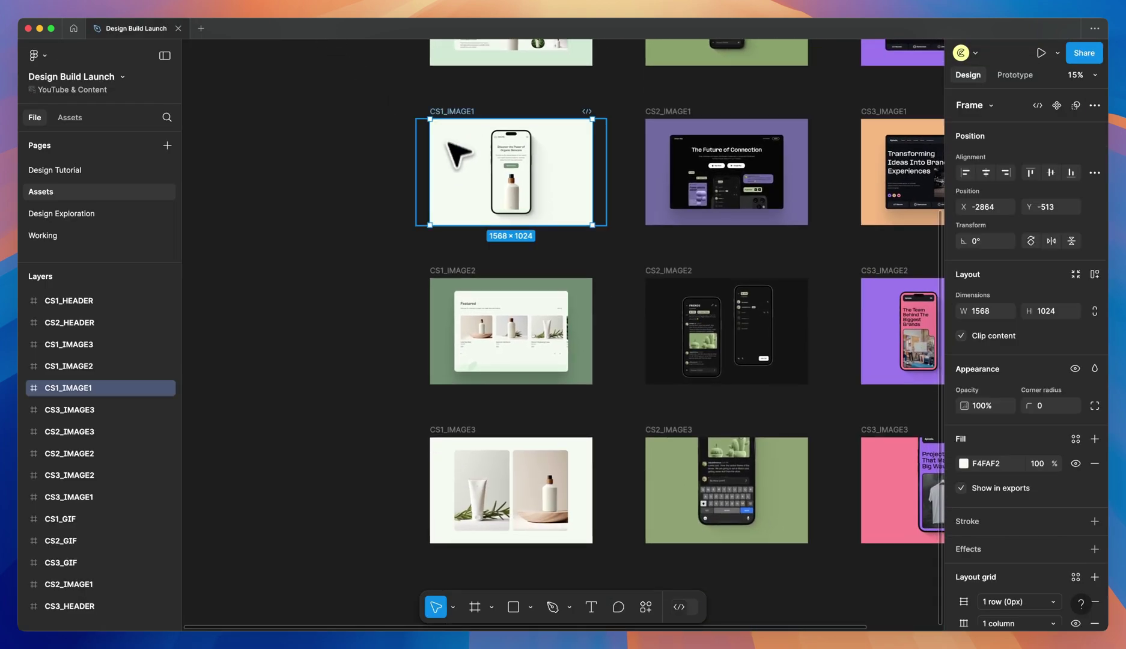
{"action": "left_click", "coordinate": [462, 287]}
{"action": "left_click", "coordinate": [463, 441]}
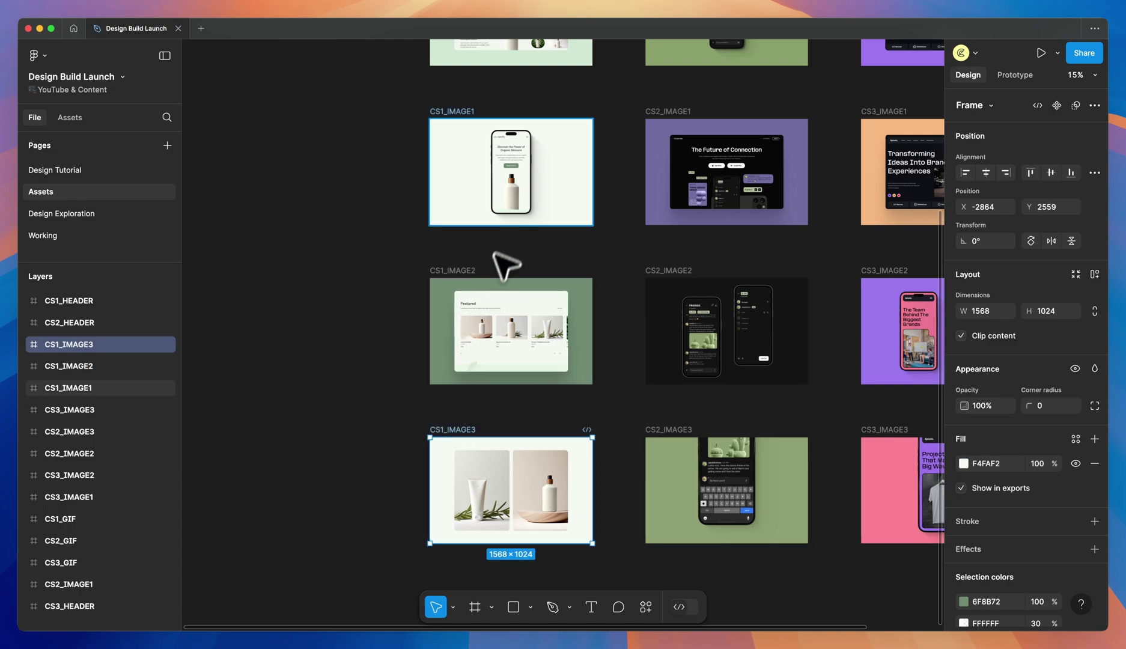
{"action": "scroll", "coordinate": [480, 372], "scroll_direction": "down", "scroll_amount": 5}
{"action": "scroll", "coordinate": [640, 448], "scroll_direction": "down", "scroll_amount": 1}
{"action": "left_click", "coordinate": [640, 448]}
{"action": "scroll", "coordinate": [640, 447], "scroll_direction": "down", "scroll_amount": 5}
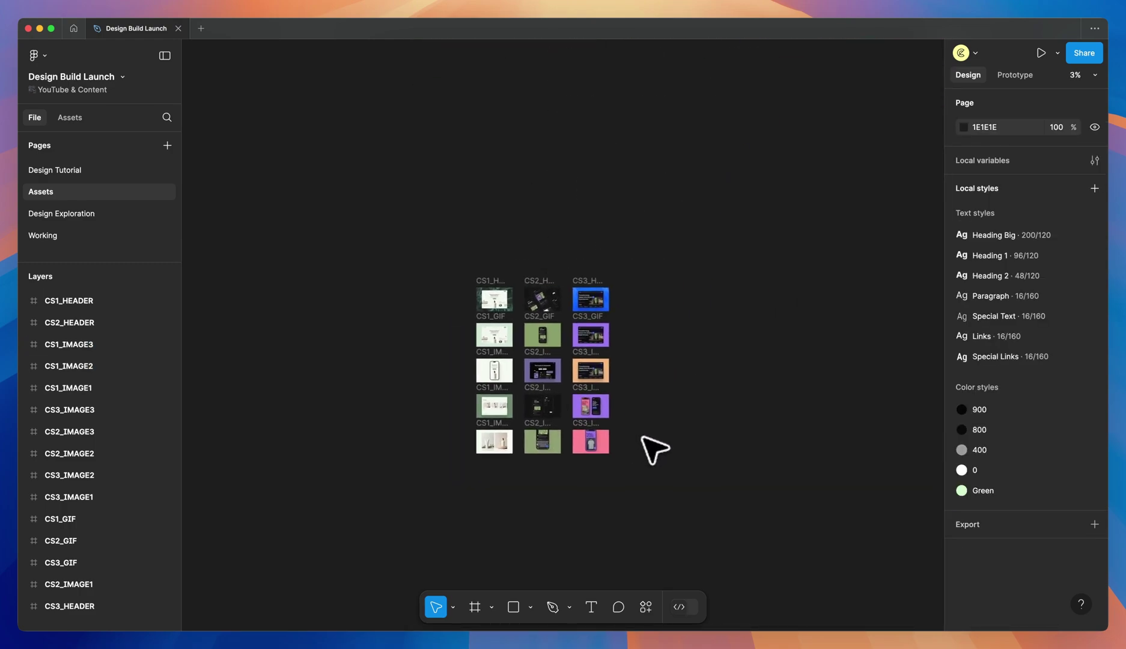
{"action": "scroll", "coordinate": [498, 373], "scroll_direction": "up", "scroll_amount": 4}
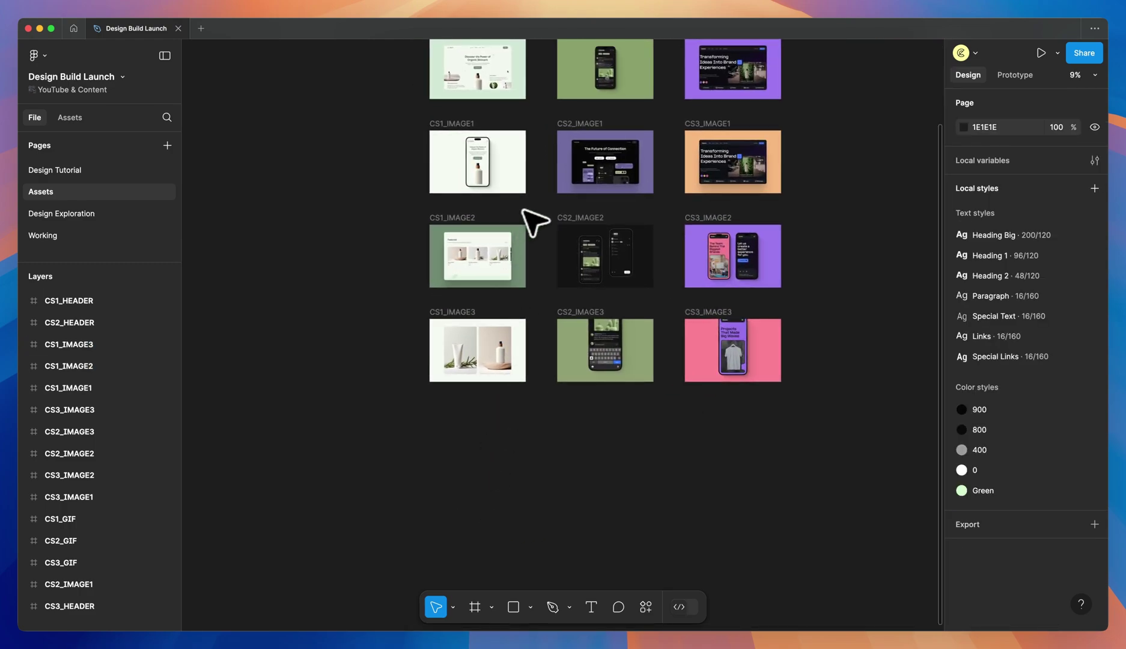
{"action": "scroll", "coordinate": [754, 239], "scroll_direction": "up", "scroll_amount": 3}
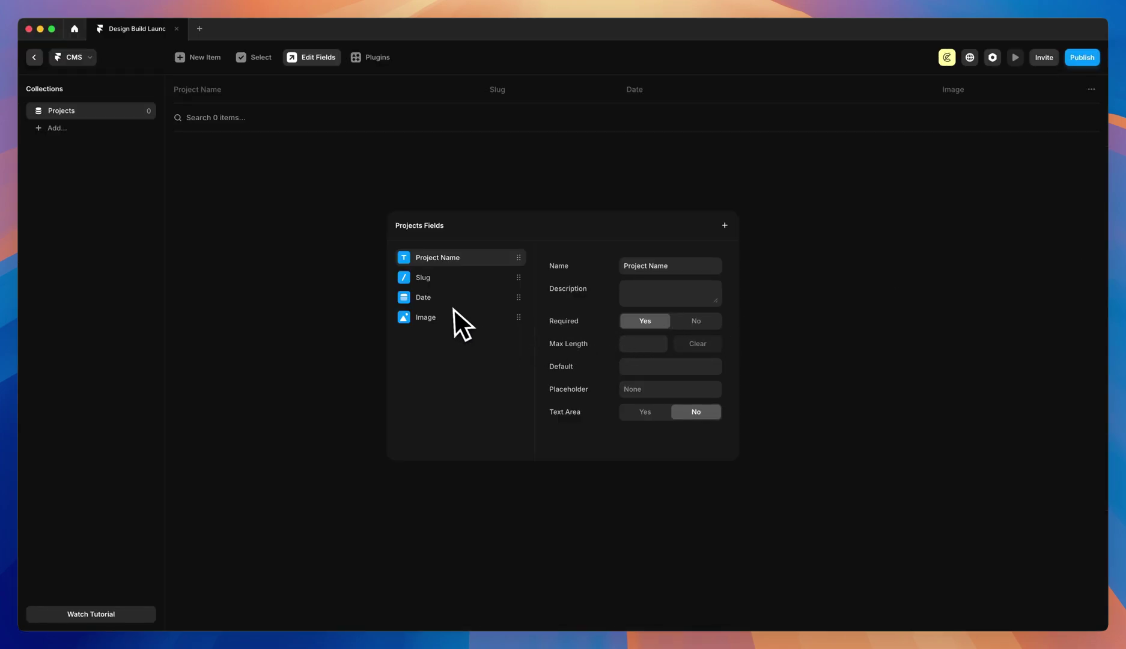
- Switch back to Framer, rename the Image field to Cover Image and make it required
{"action": "left_click", "coordinate": [425, 318]}
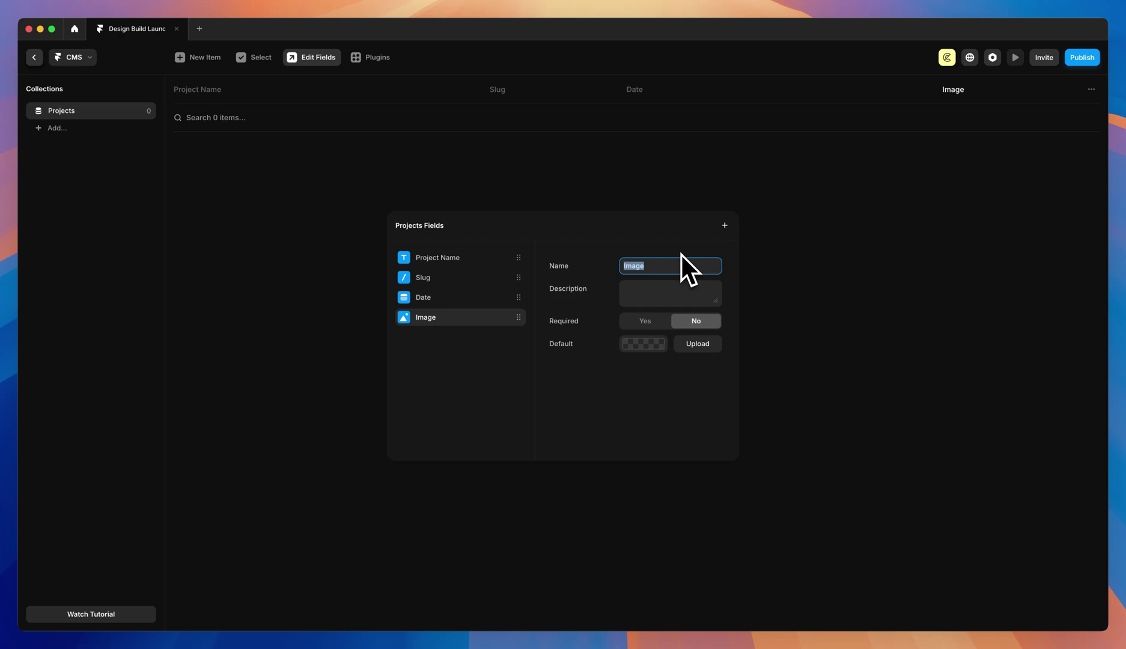
{"action": "type", "text": "Cover Imagee"}
{"action": "key", "text": "BackSpace"}
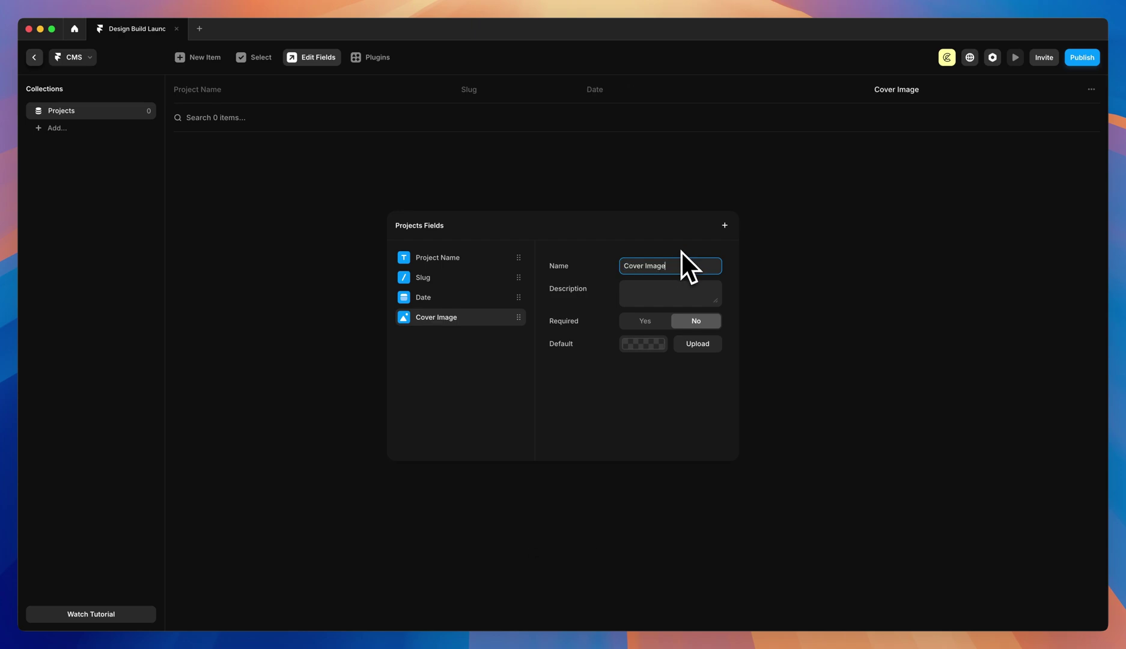
{"action": "left_click", "coordinate": [644, 323]}
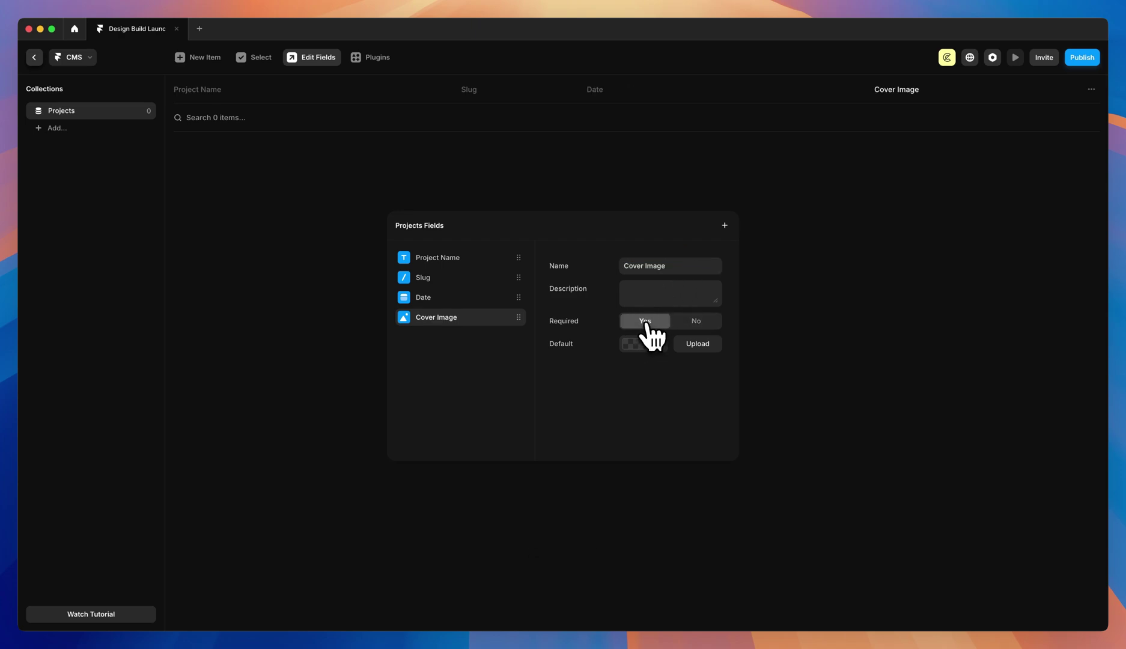
- Duplicate the Cover Image field to add three more required image fields below it
{"action": "right_click", "coordinate": [442, 324]}
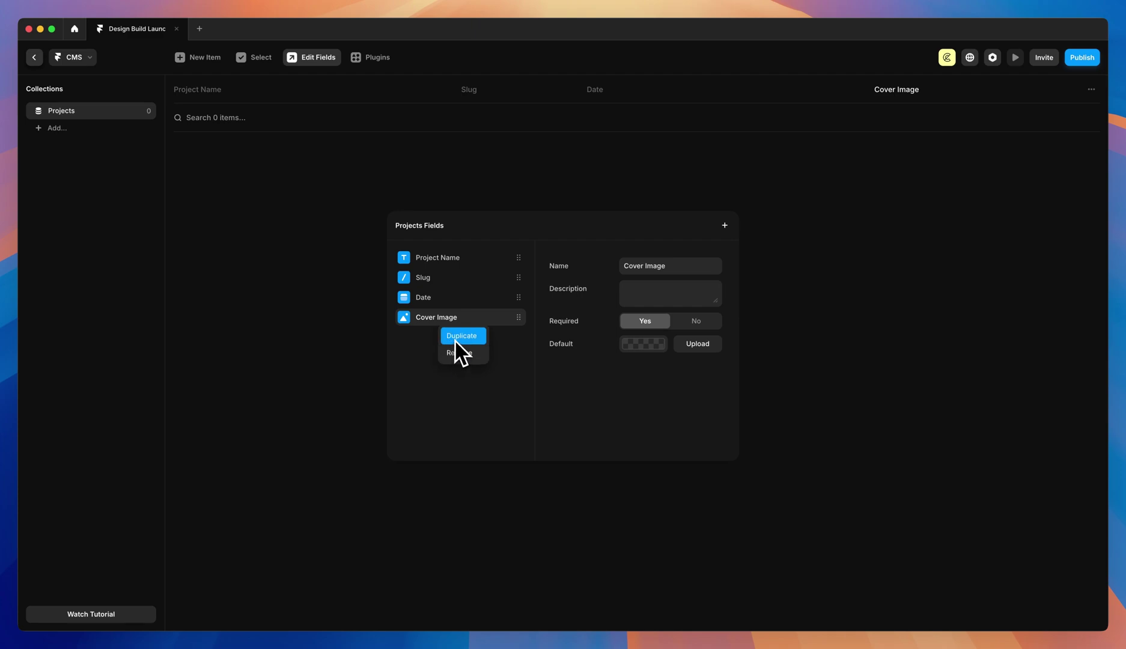
{"action": "left_click", "coordinate": [454, 340]}
{"action": "right_click", "coordinate": [449, 343]}
{"action": "left_click", "coordinate": [448, 351]}
{"action": "right_click", "coordinate": [451, 362]}
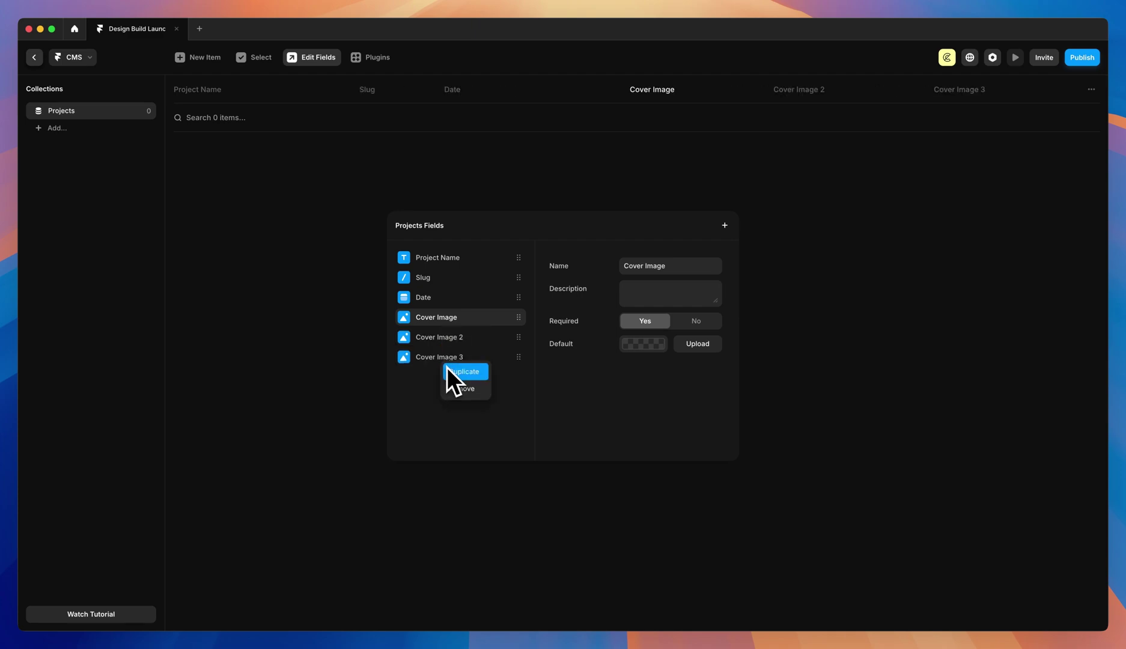
{"action": "left_click", "coordinate": [456, 372]}
- Rename the three duplicated image fields, in order, as Featured One, Featured Two and Featured Three
{"action": "left_click", "coordinate": [471, 338]}
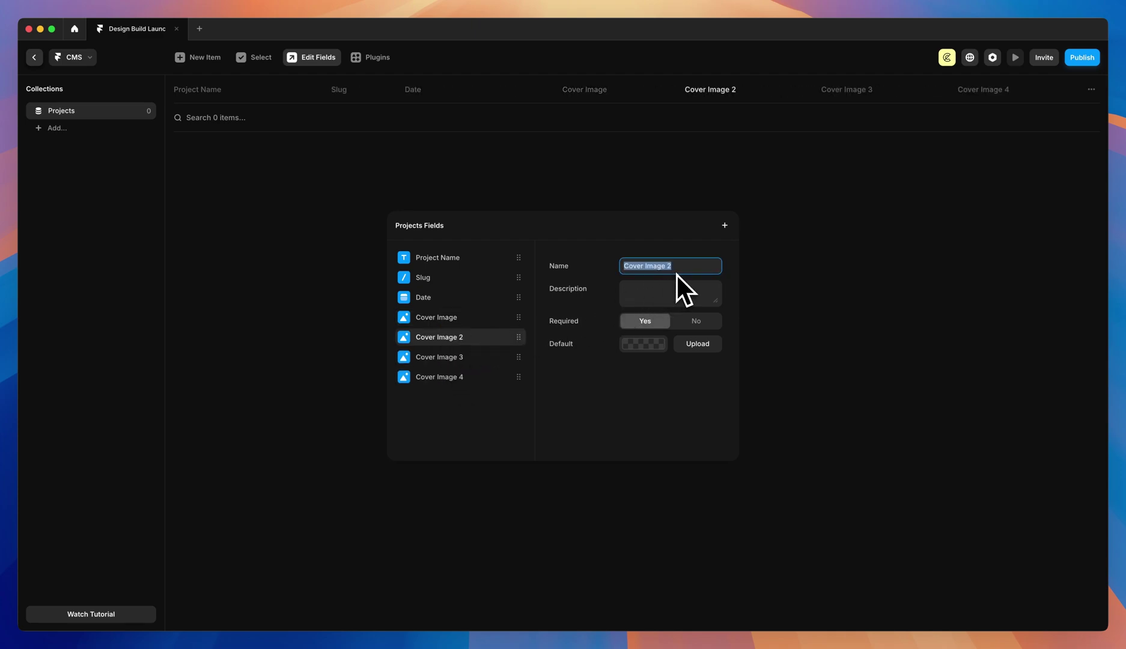
{"action": "type", "text": "Featured One"}
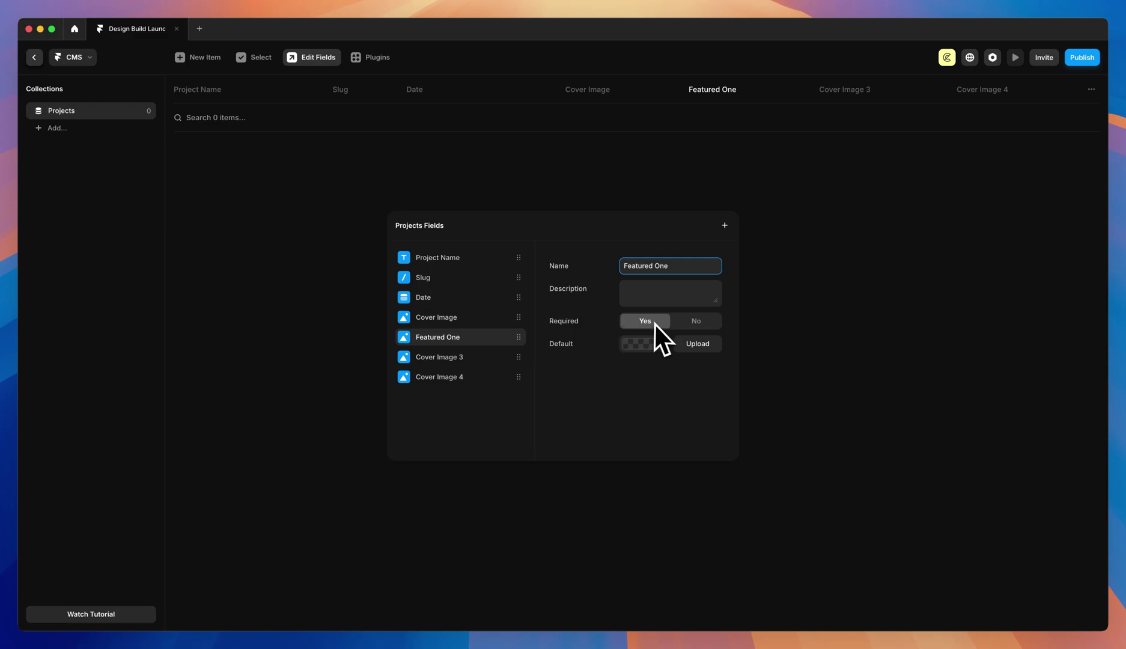
{"action": "left_click", "coordinate": [460, 361]}
{"action": "type", "text": "Featured Two"}
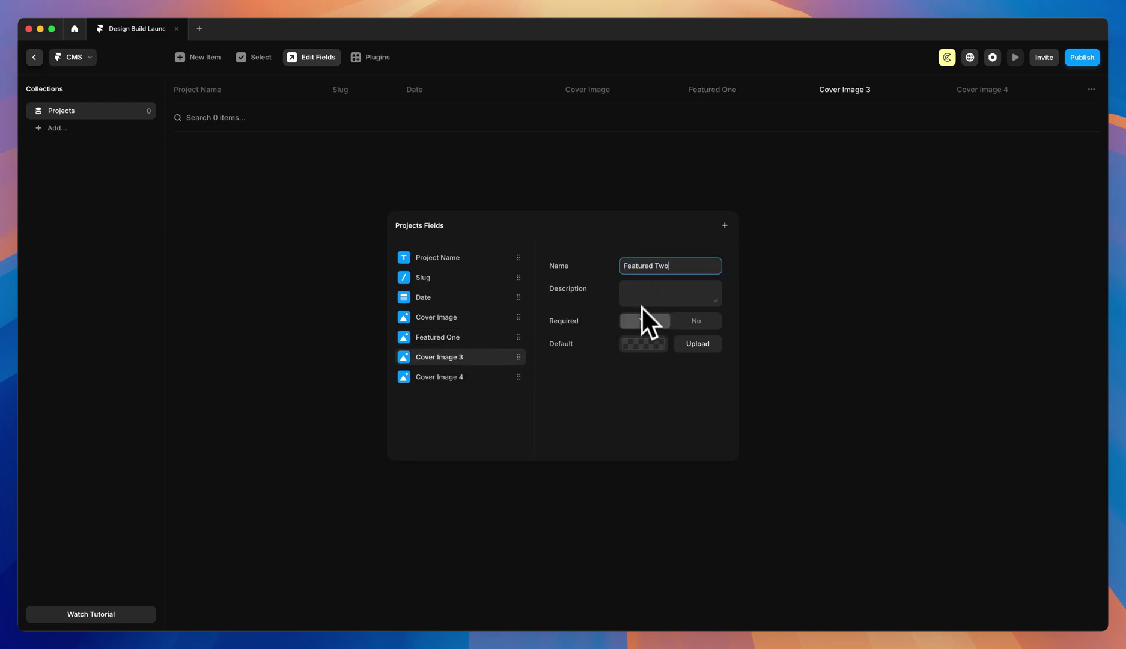
{"action": "key", "text": "Return"}
{"action": "left_click", "coordinate": [421, 373]}
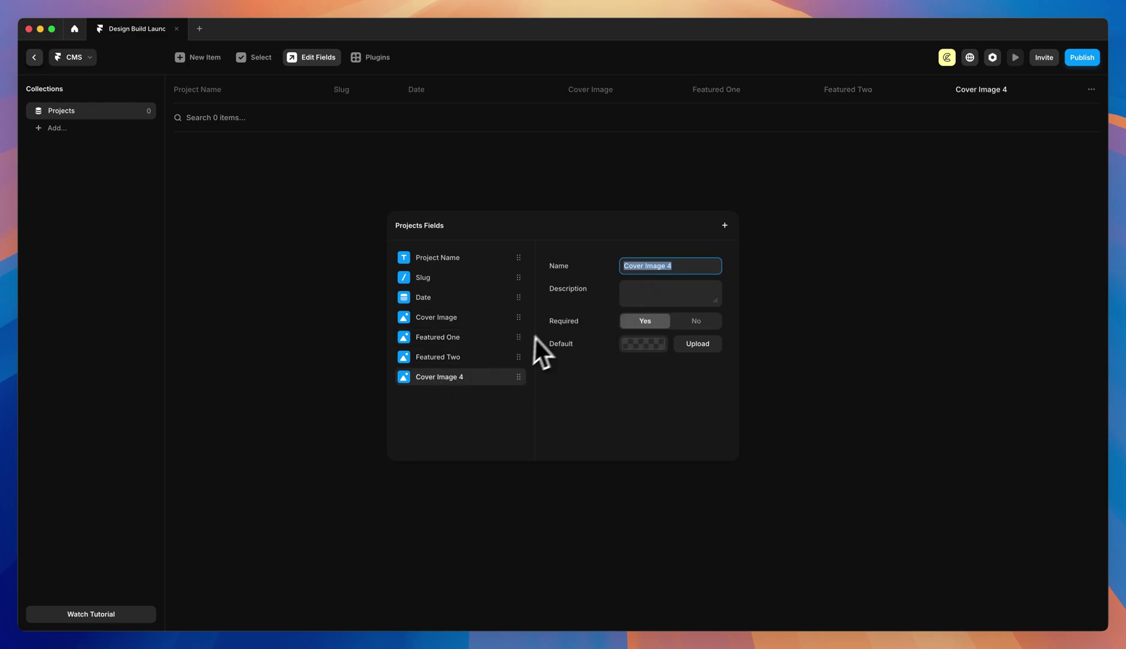
{"action": "type", "text": "Featured Three"}
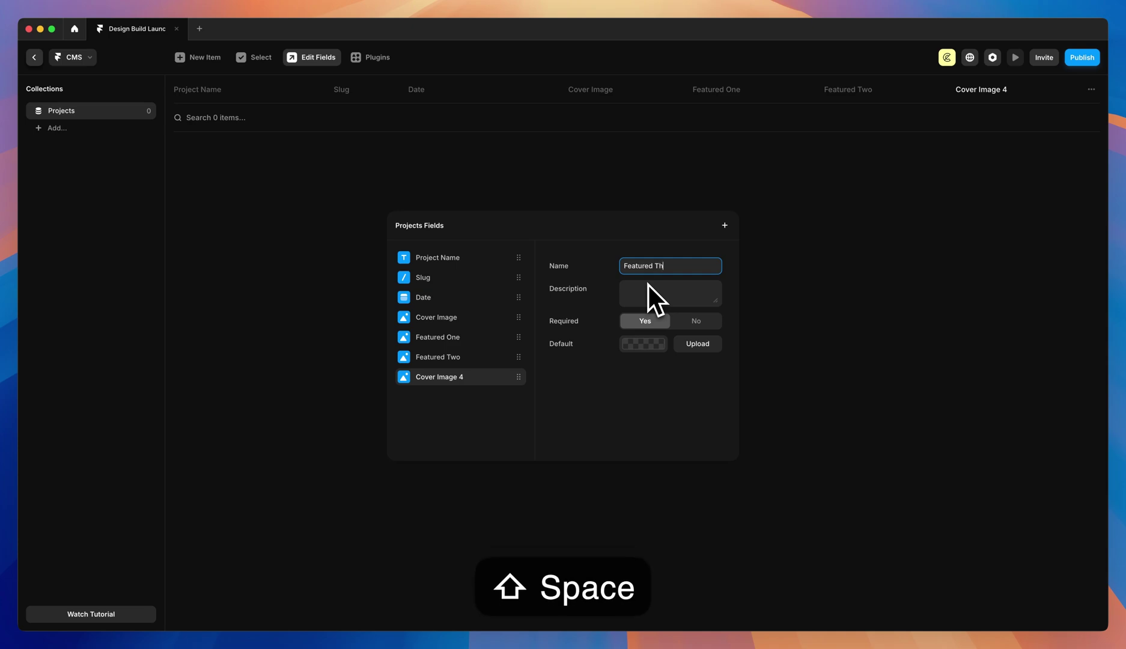
{"action": "key", "text": "Return"}
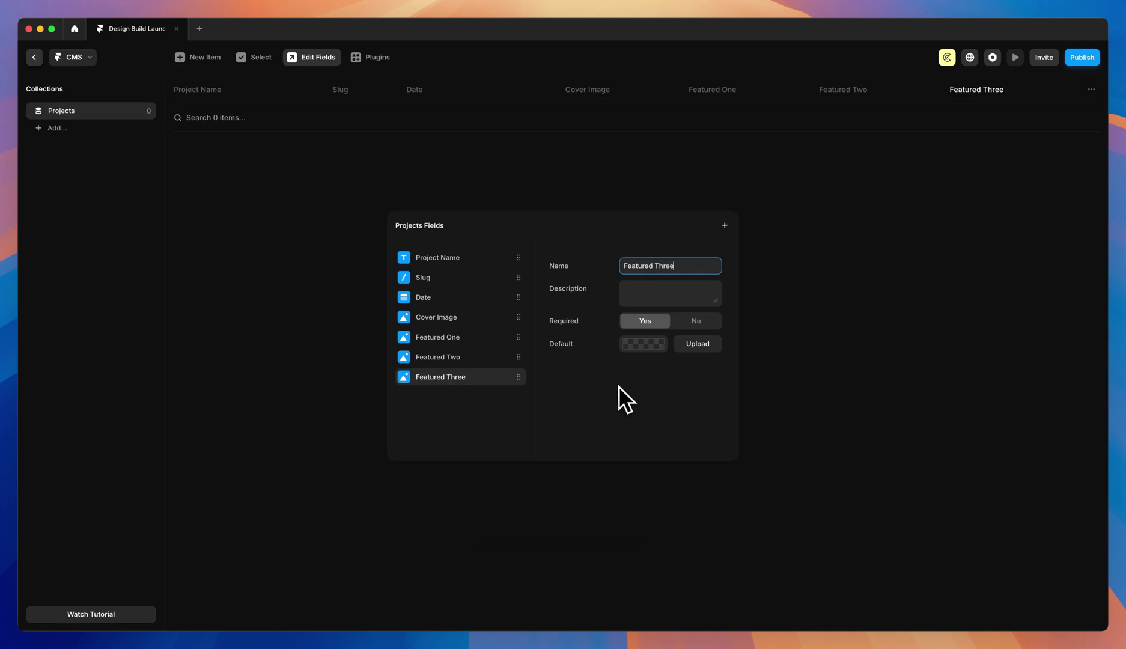
{"action": "left_click", "coordinate": [618, 387]}
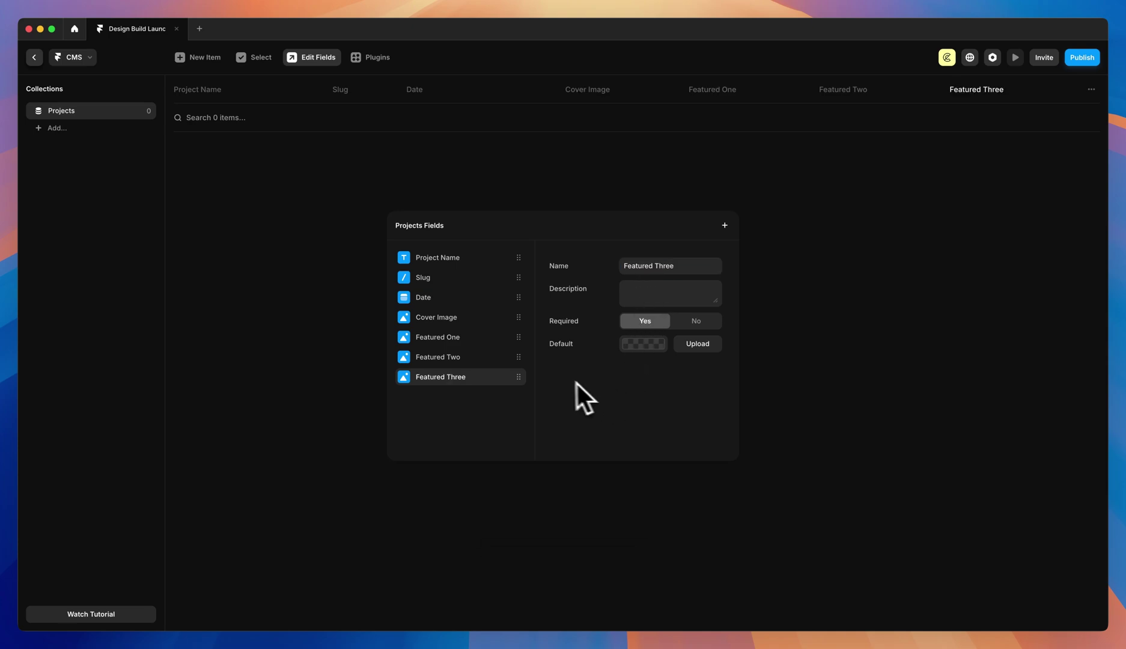
- Duplicate the Cover Image field, rename the copy as GIF, keep it required, and close the field editor
{"action": "right_click", "coordinate": [433, 316]}
{"action": "left_click", "coordinate": [463, 328]}
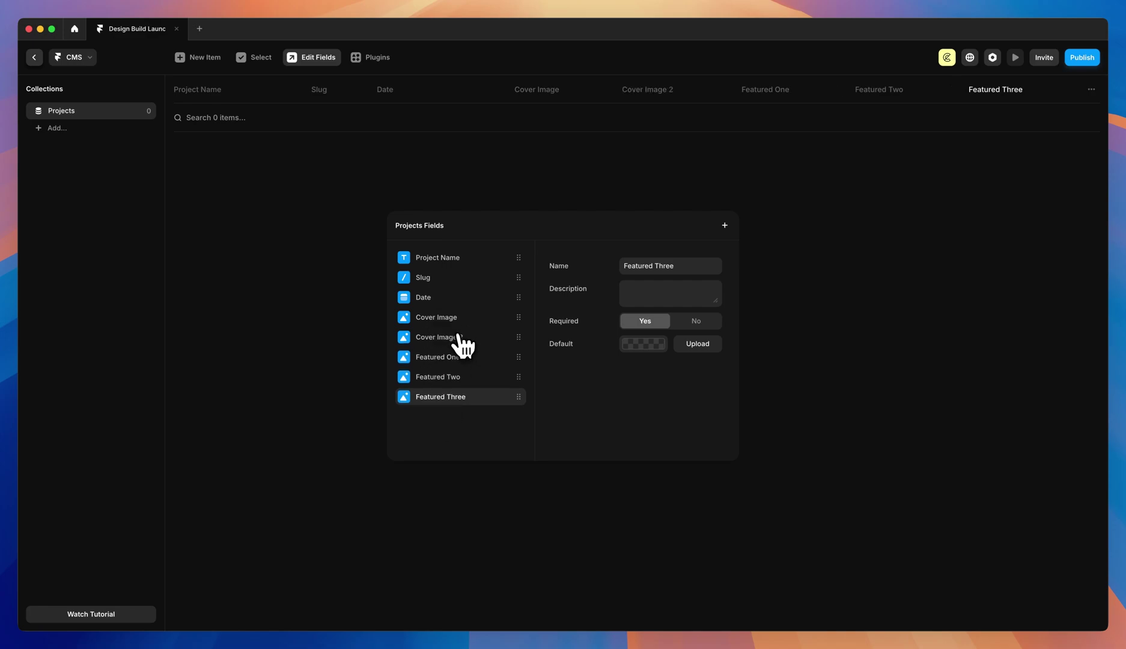
{"action": "left_click", "coordinate": [460, 336]}
{"action": "type", "text": "GIF"}
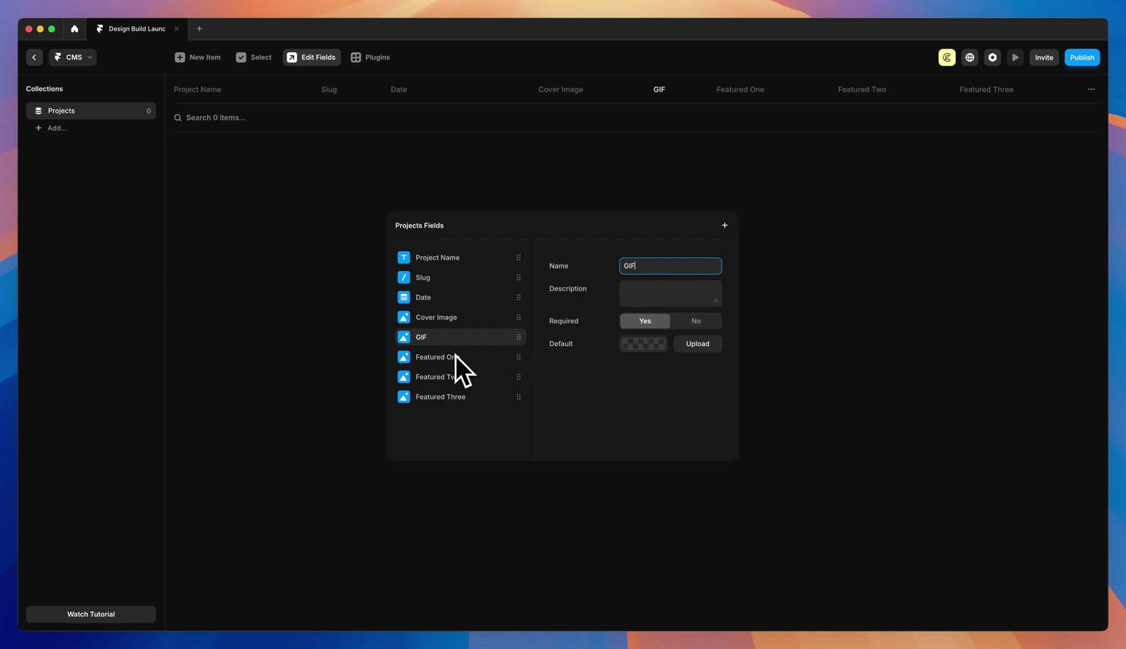
{"action": "left_click", "coordinate": [650, 322]}
{"action": "left_click", "coordinate": [206, 208]}
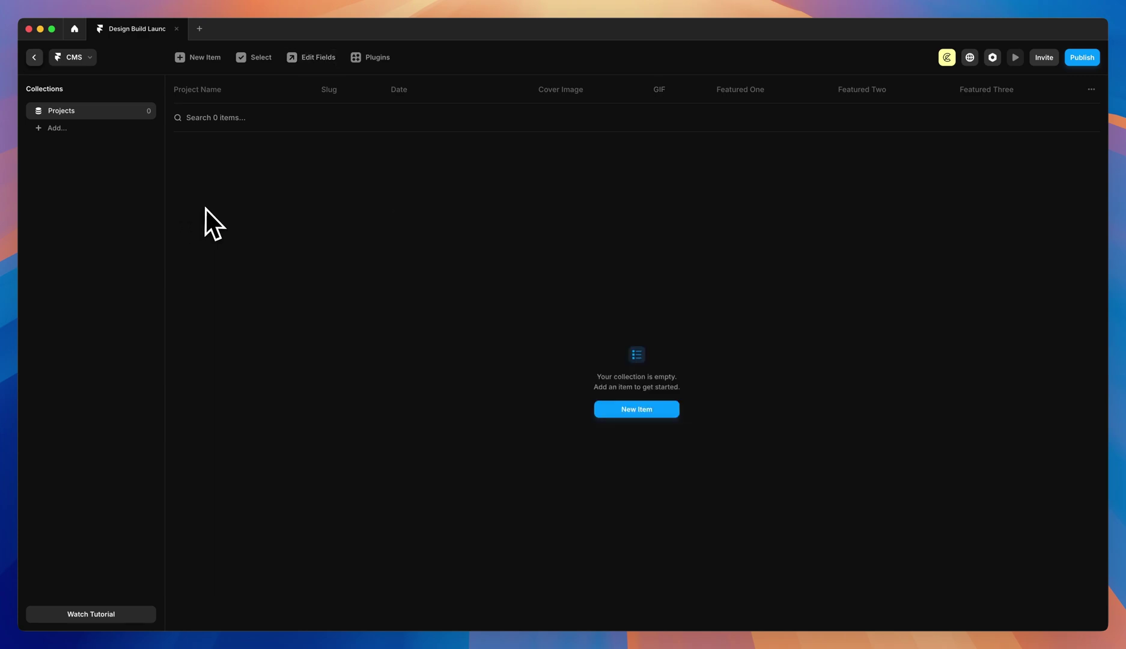
- Add draft projects Naturify (1/1/24), Groups (7/9/24) and 4pixels. (9/18/24) with all their images, and list them in that order
{"action": "left_click", "coordinate": [199, 58]}
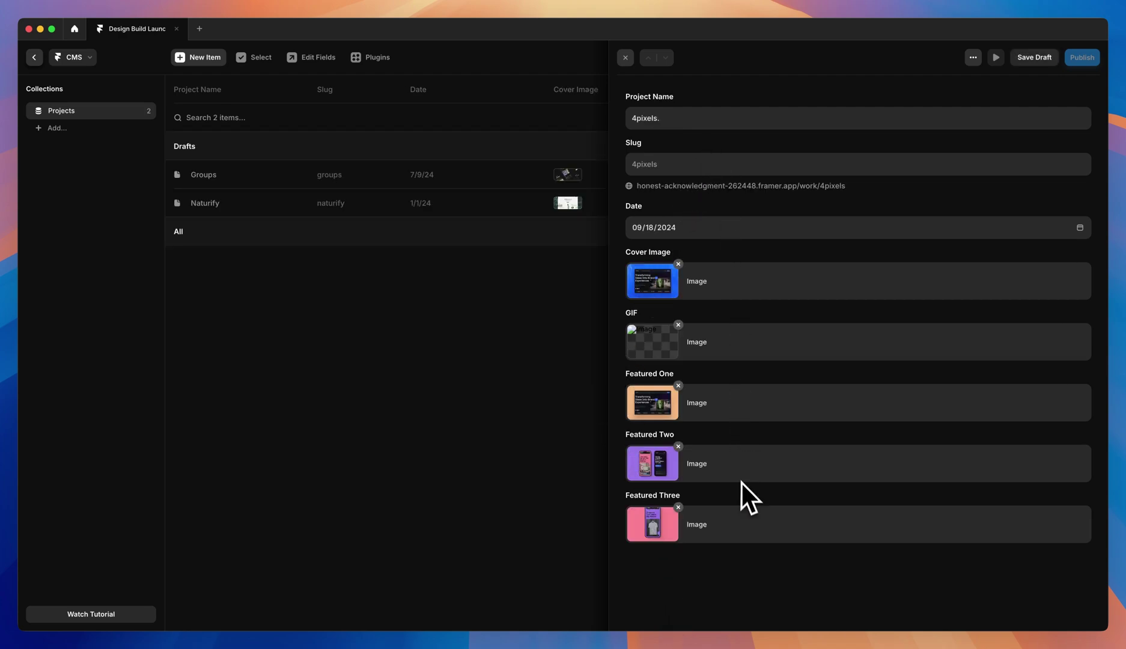
{"action": "left_click", "coordinate": [1030, 58]}
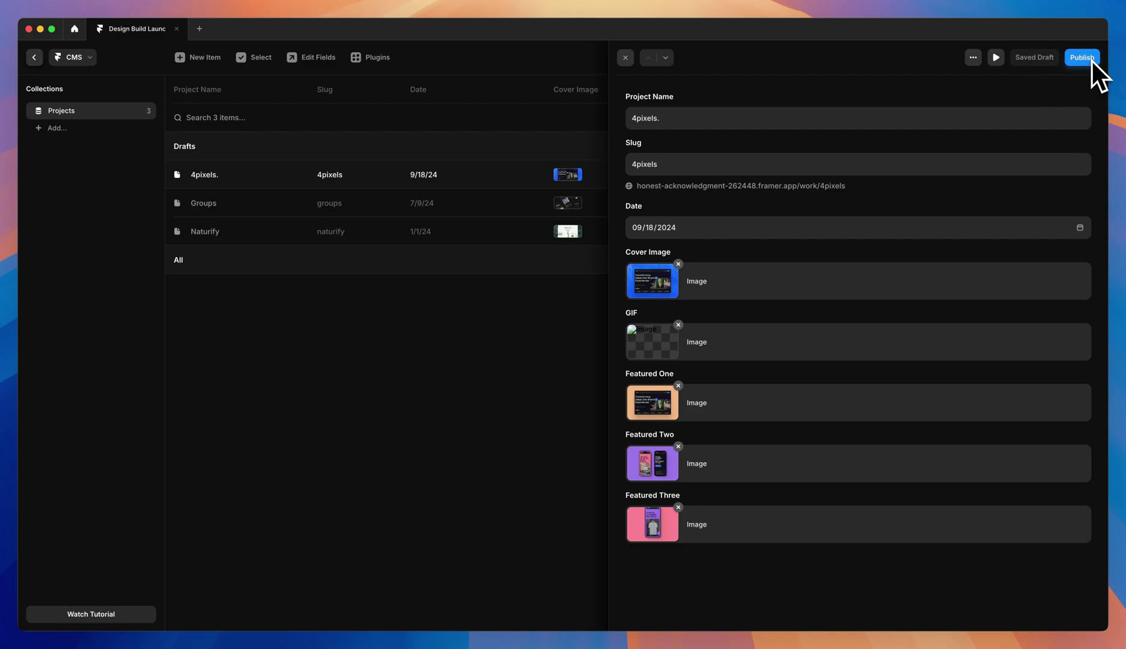
{"action": "left_click", "coordinate": [626, 57]}
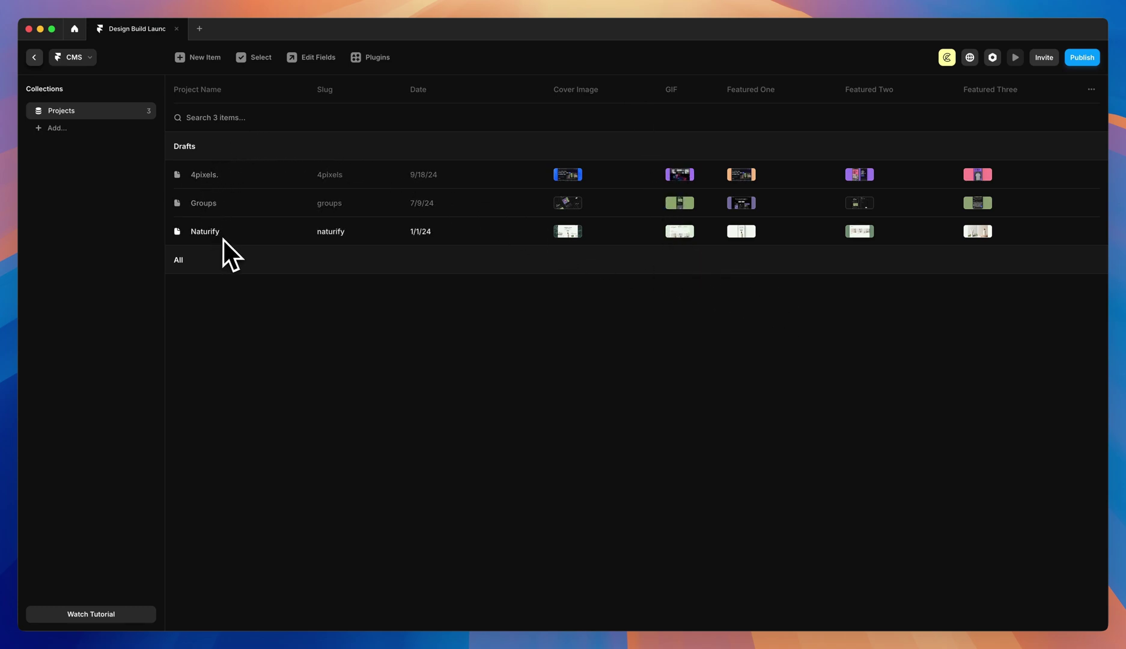
{"action": "left_click_drag", "start_coordinate": [199, 234], "coordinate": [208, 212]}
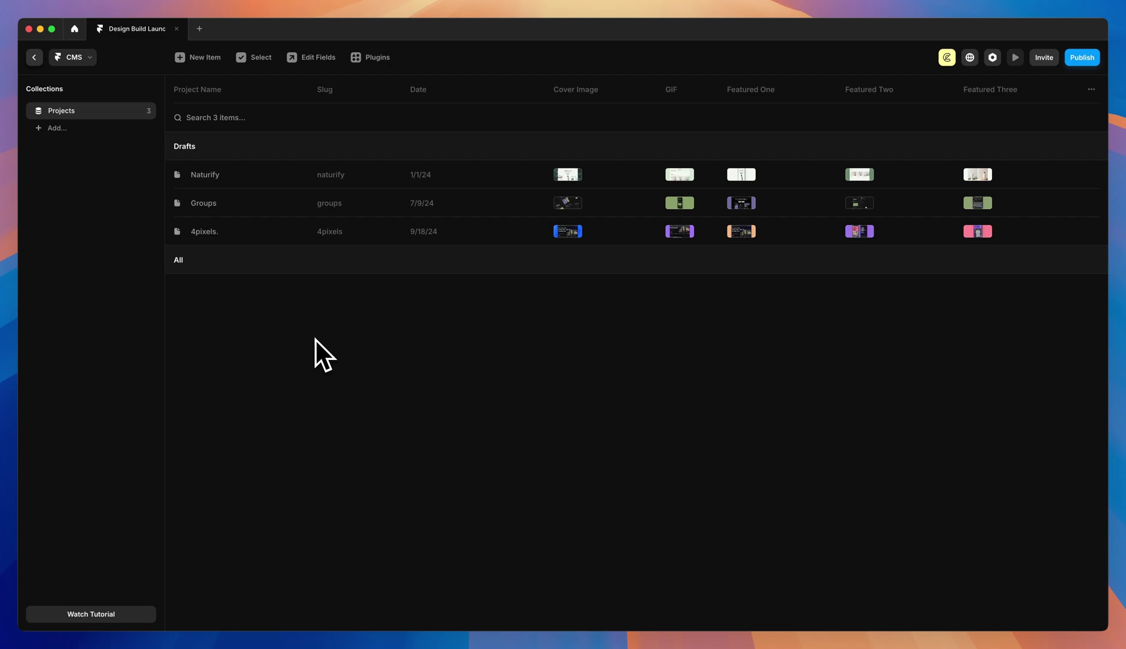
- Return to the canvas and delete the Content stack with the Blog title and project list from the /work page
{"action": "left_click", "coordinate": [35, 58]}
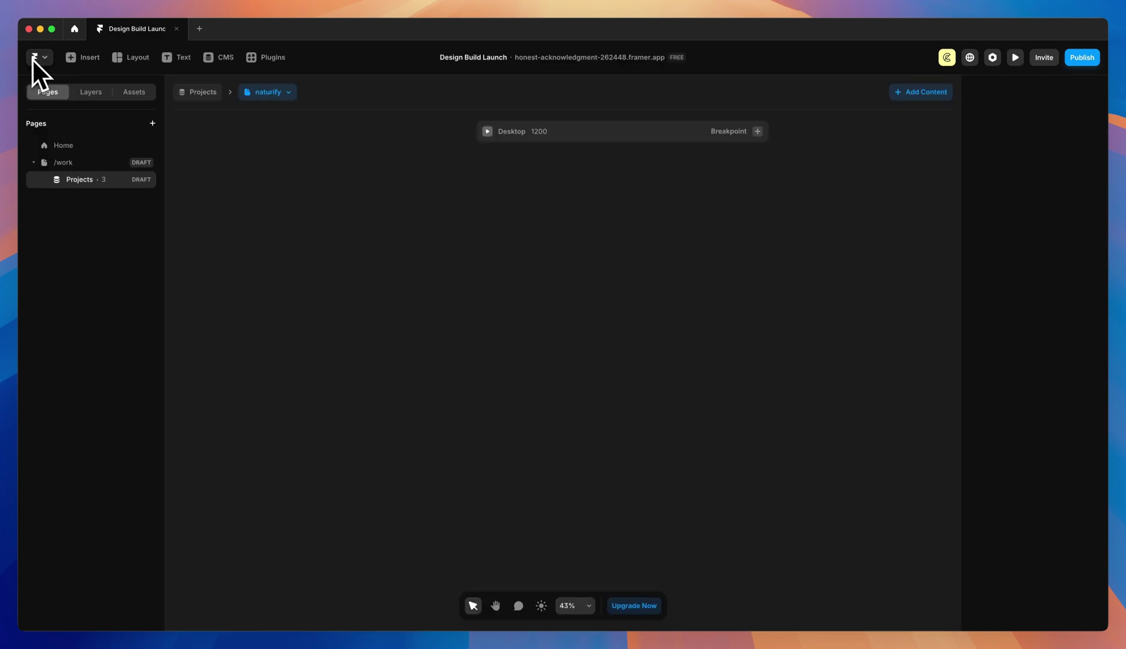
{"action": "left_click", "coordinate": [68, 162]}
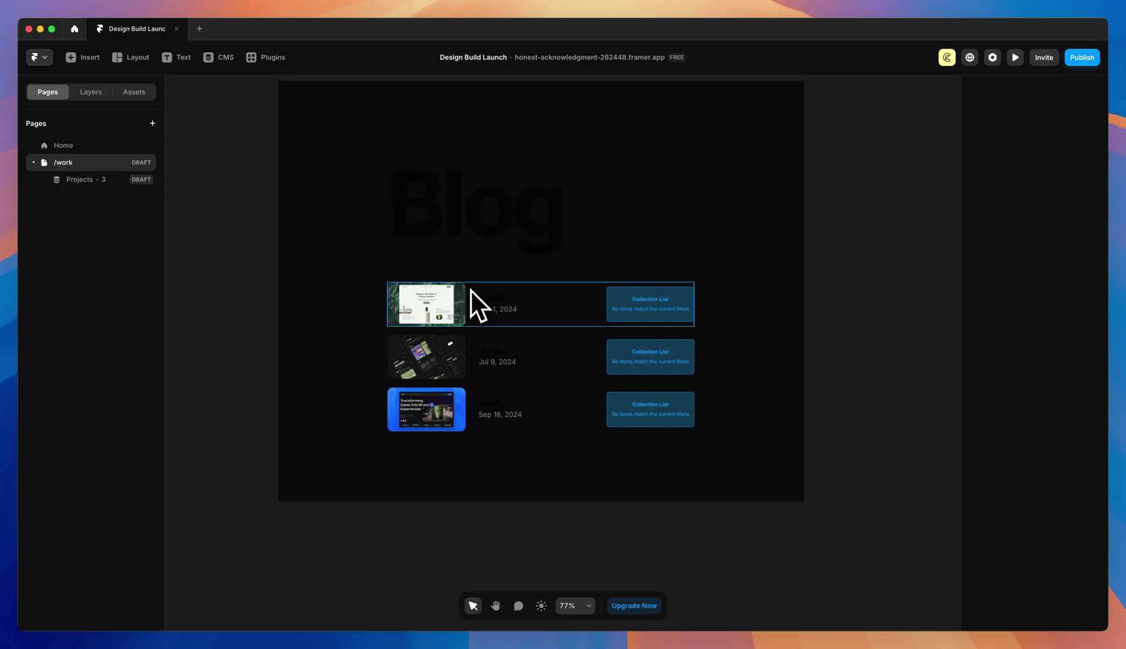
{"action": "left_click", "coordinate": [659, 277]}
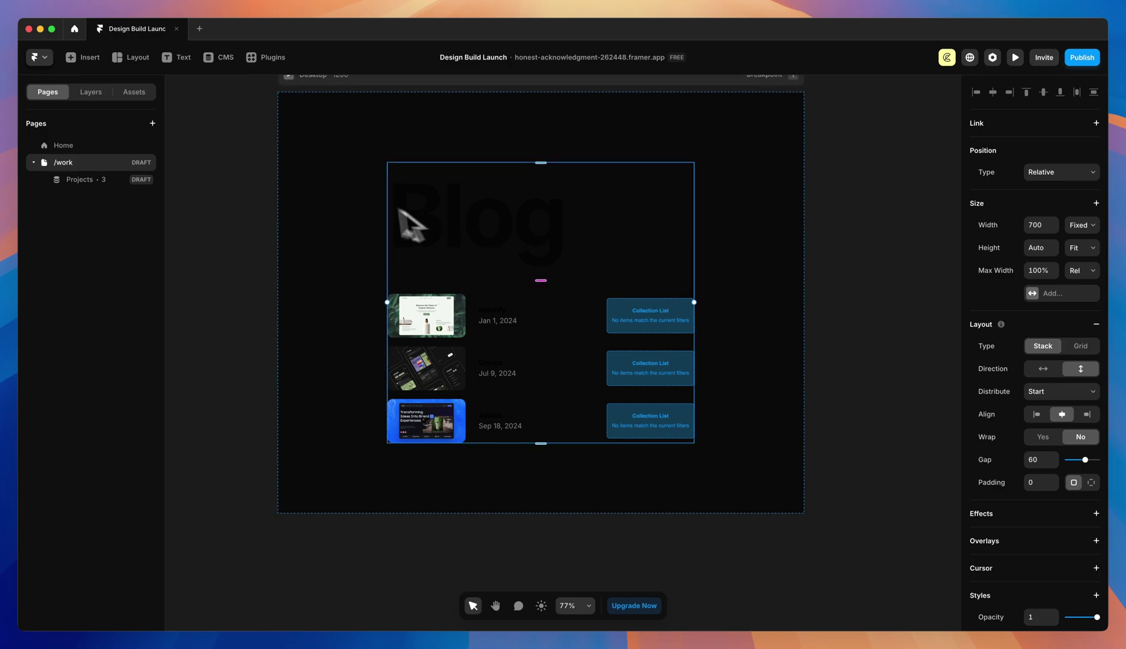
{"action": "left_click", "coordinate": [90, 92]}
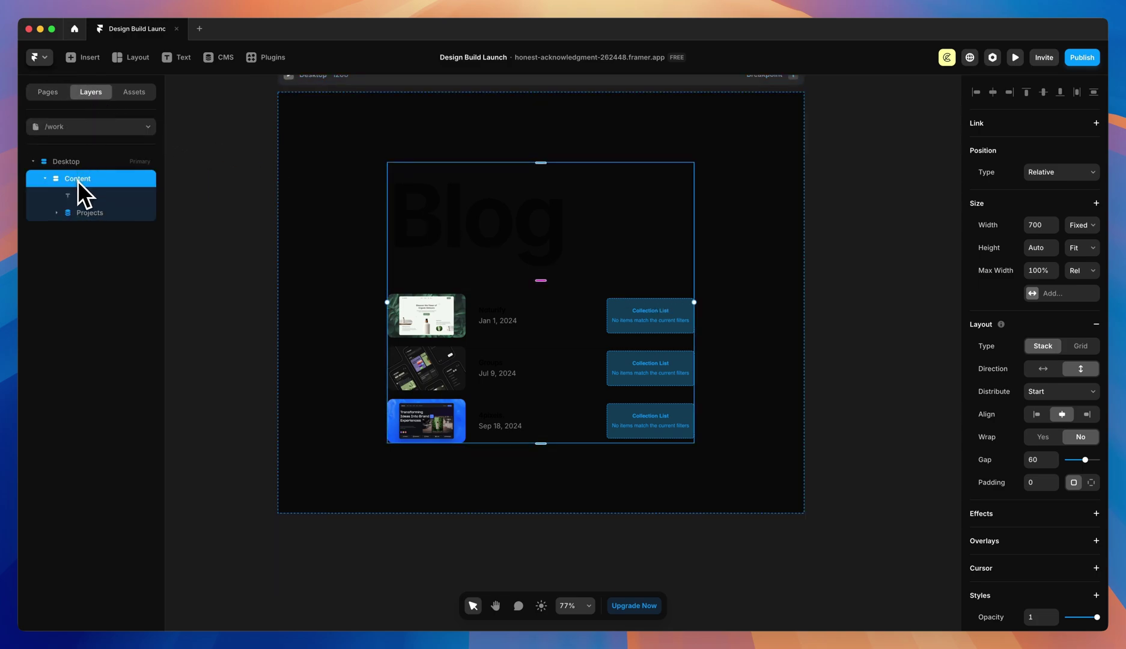
{"action": "key", "text": "BackSpace"}
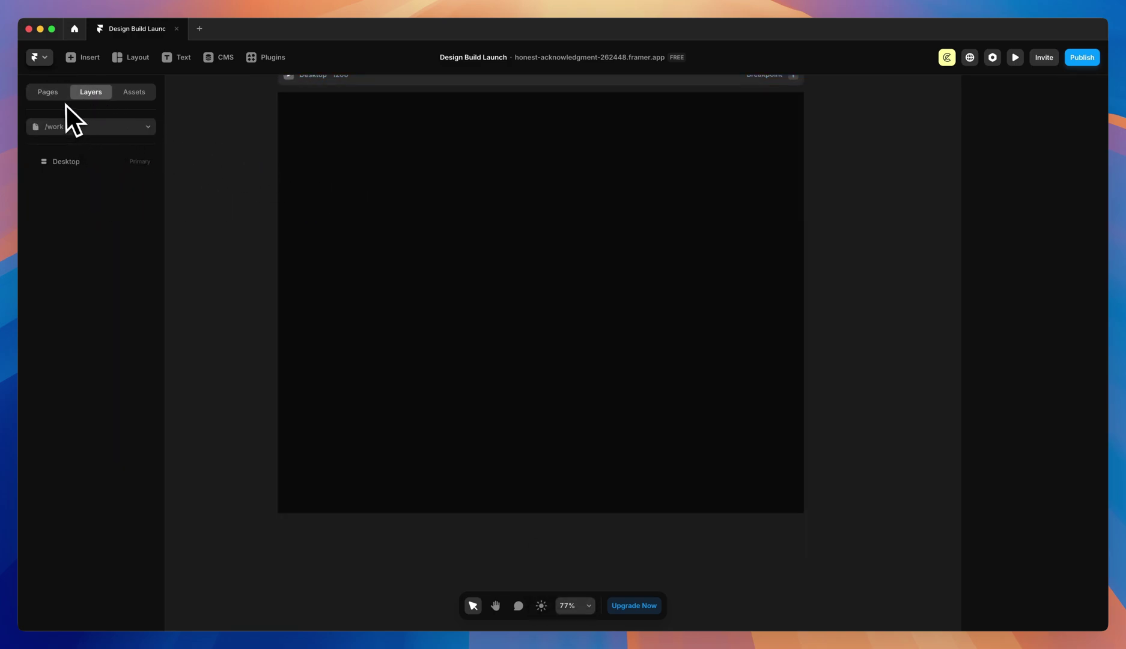
- Open the Projects Pages template and delete its main Stack, including the title, banner and content
{"action": "left_click", "coordinate": [59, 126]}
{"action": "left_click", "coordinate": [58, 201]}
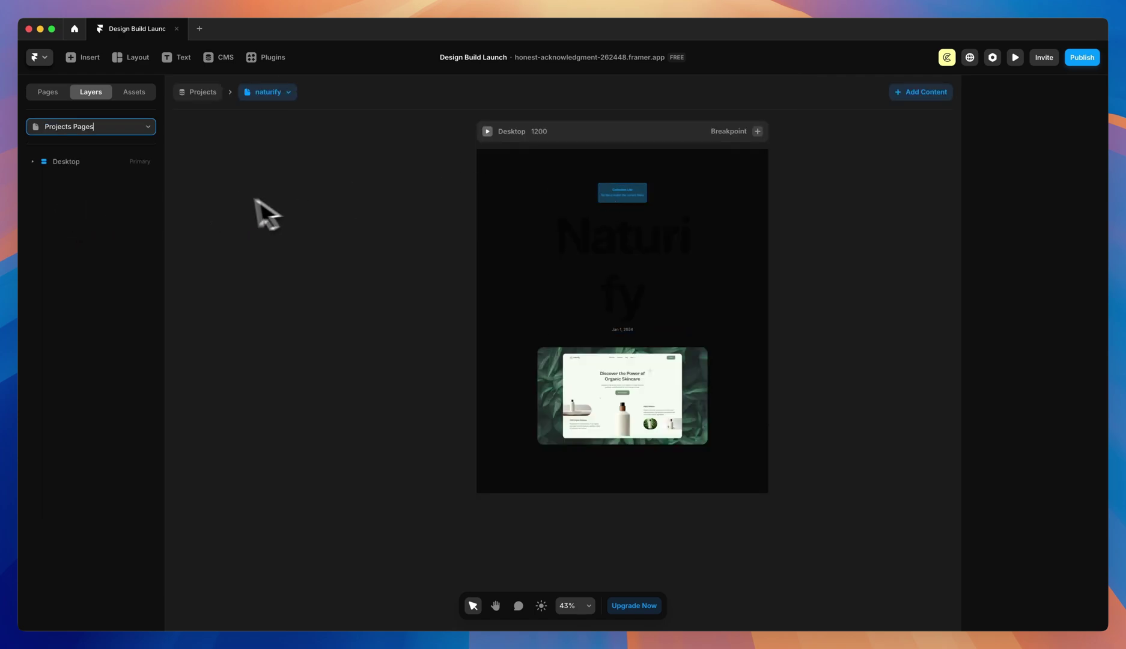
{"action": "left_click", "coordinate": [65, 176]}
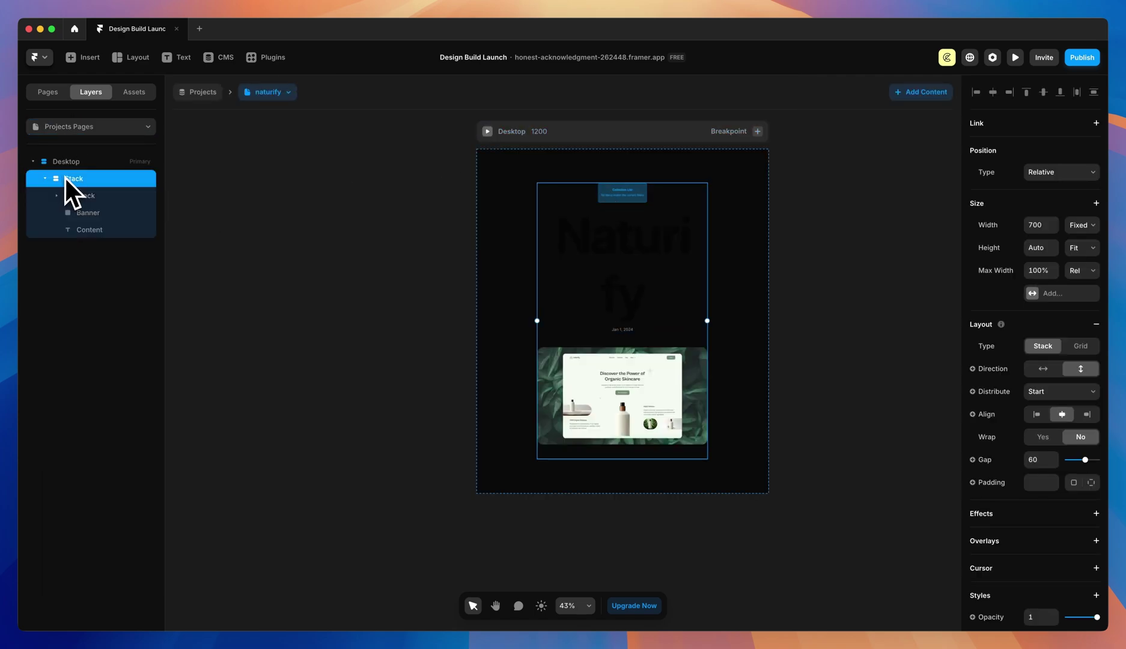
{"action": "key", "text": "BackSpace"}
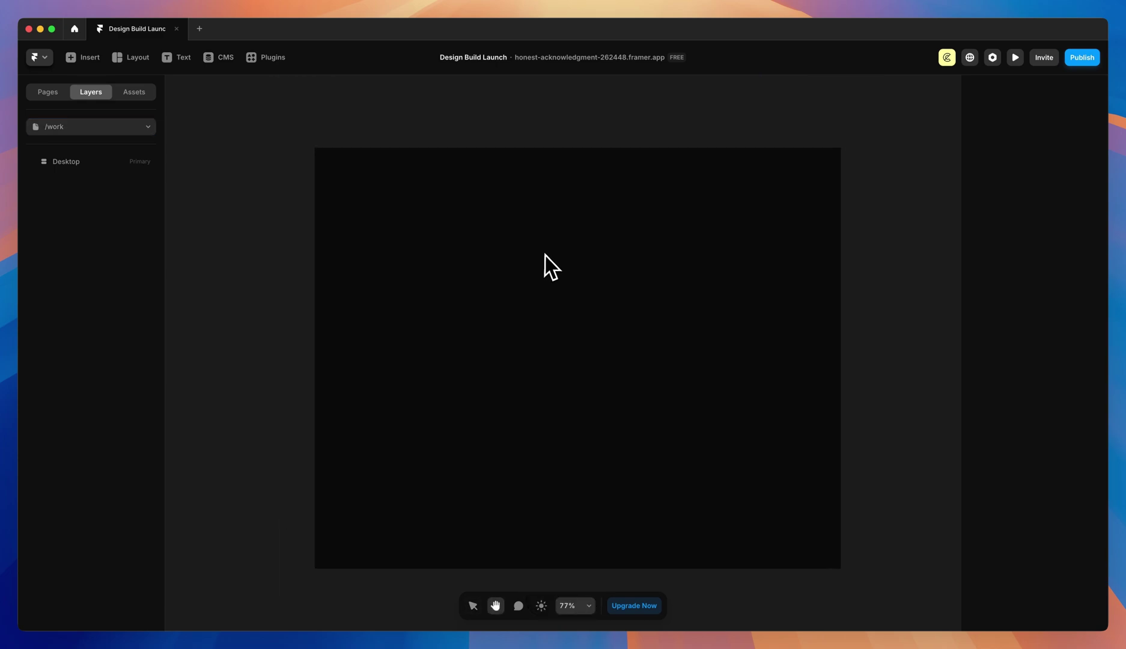
- On the /work page, set the Desktop breakpoint's width to 1568, its gap to 0 and its uniform padding to 0
{"action": "scroll", "coordinate": [553, 252], "scroll_direction": "down", "scroll_amount": 2}
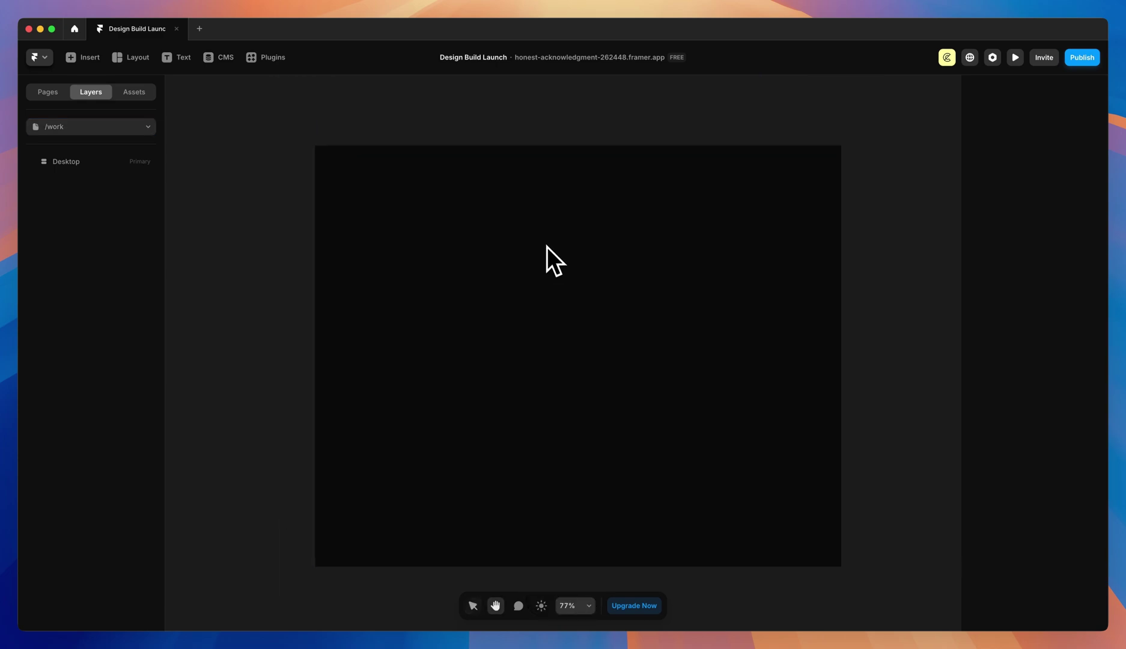
{"action": "scroll", "coordinate": [548, 234], "scroll_direction": "up", "scroll_amount": 2}
{"action": "left_click", "coordinate": [479, 150]}
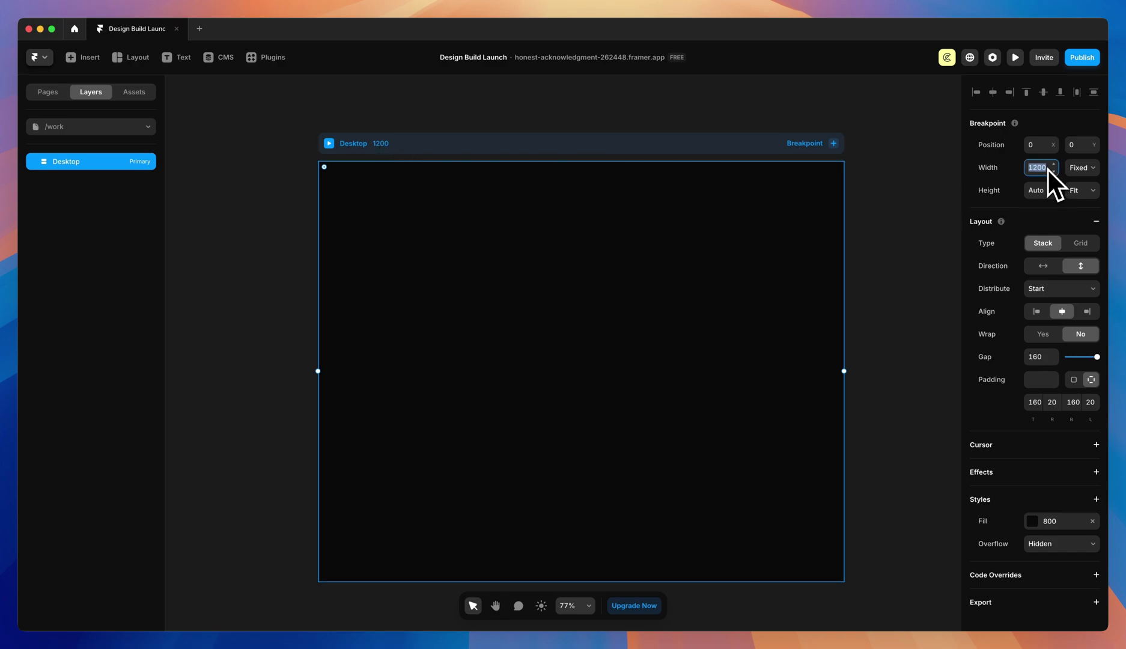
{"action": "key", "text": "Return"}
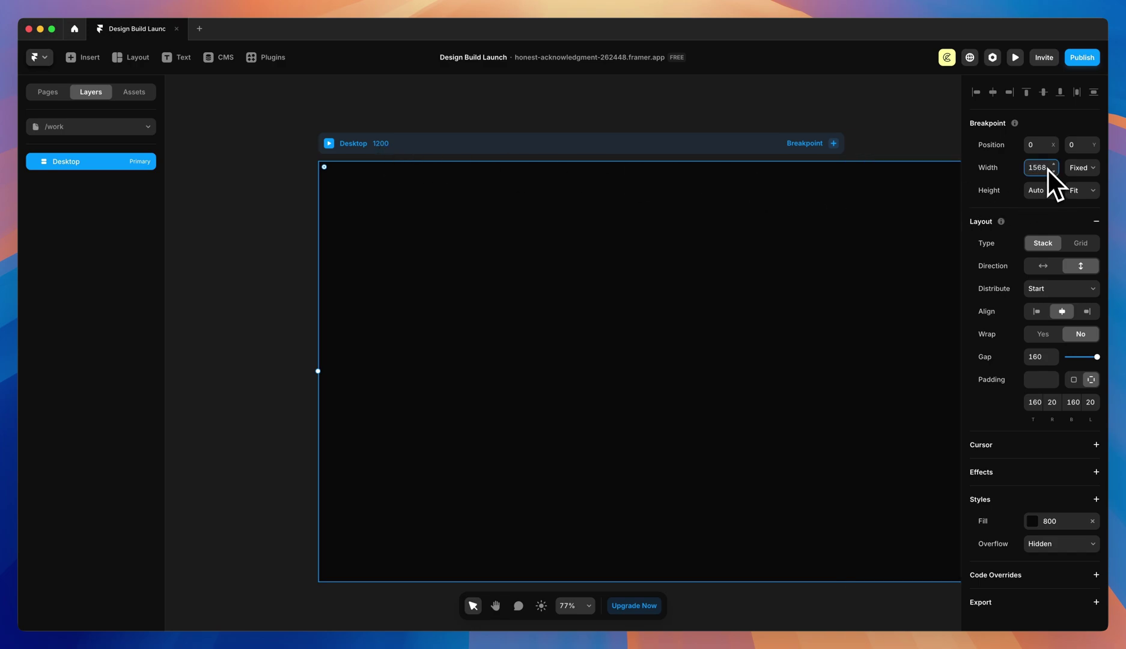
{"action": "key", "text": "shift+1"}
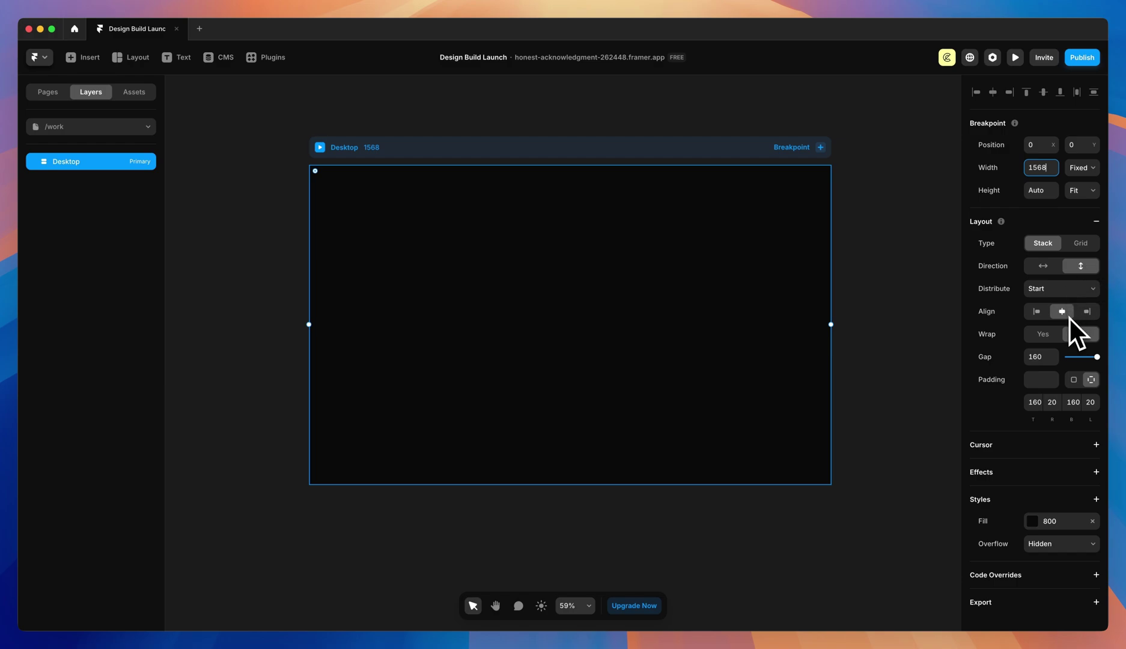
{"action": "left_click_drag", "start_coordinate": [1095, 358], "coordinate": [1065, 358]}
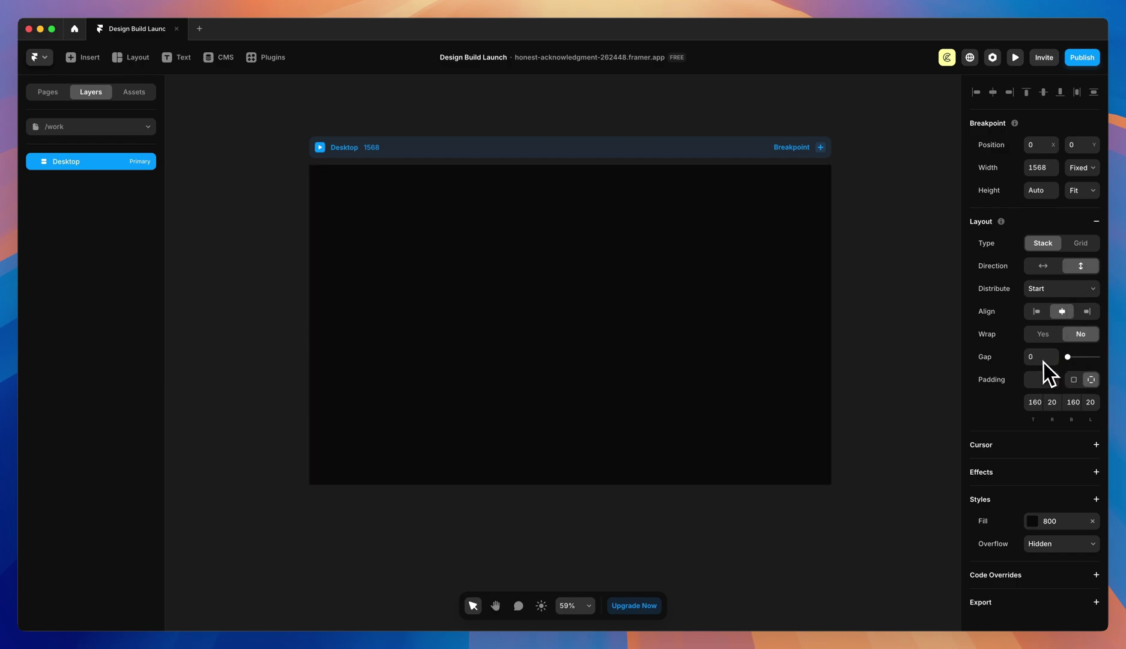
{"action": "left_click", "coordinate": [1072, 380]}
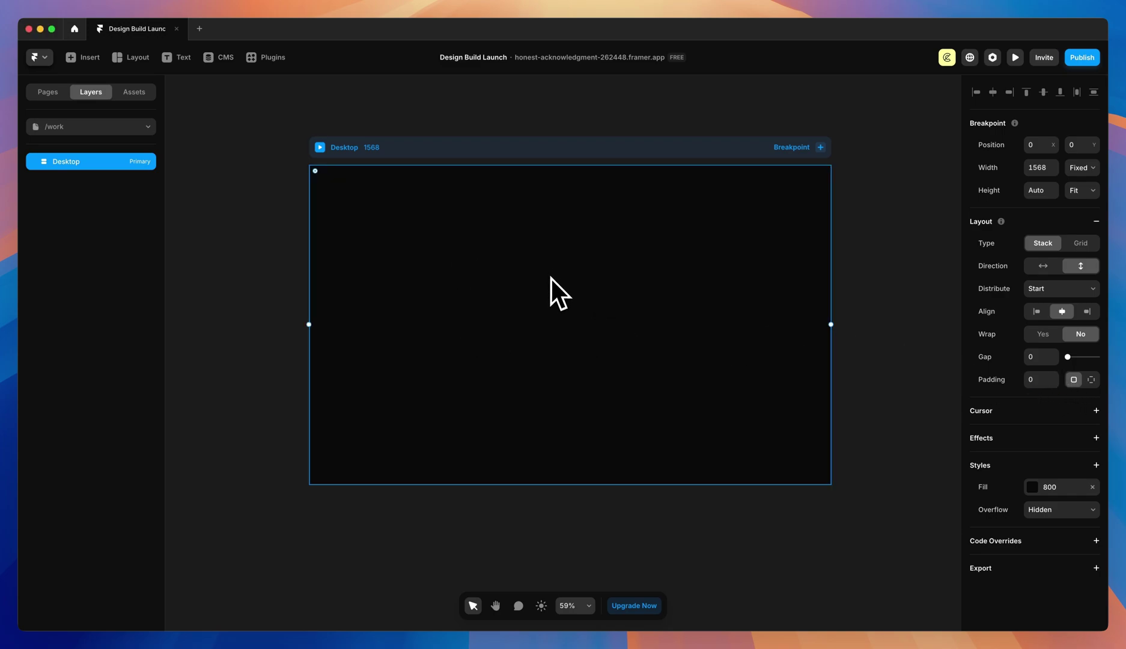
- Draw a frame about 1167 by 713 inside the Desktop breakpoint and set its width to 100% relative
{"action": "key", "text": "f"}
{"action": "left_click_drag", "start_coordinate": [374, 199], "coordinate": [765, 440]}
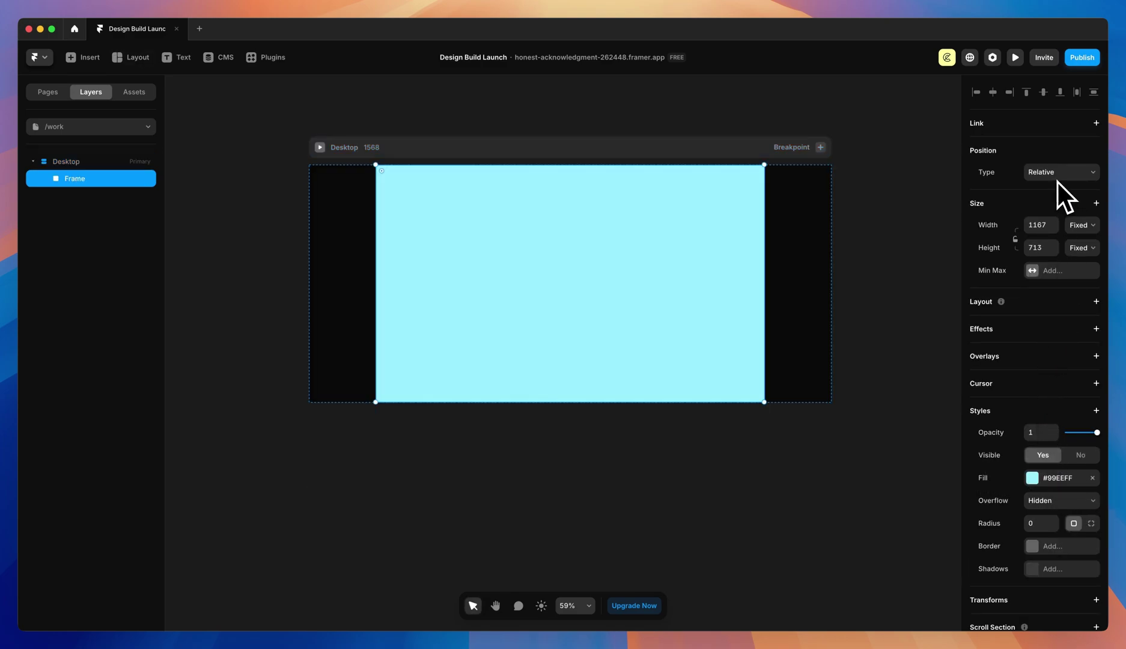
{"action": "left_click", "coordinate": [1076, 227]}
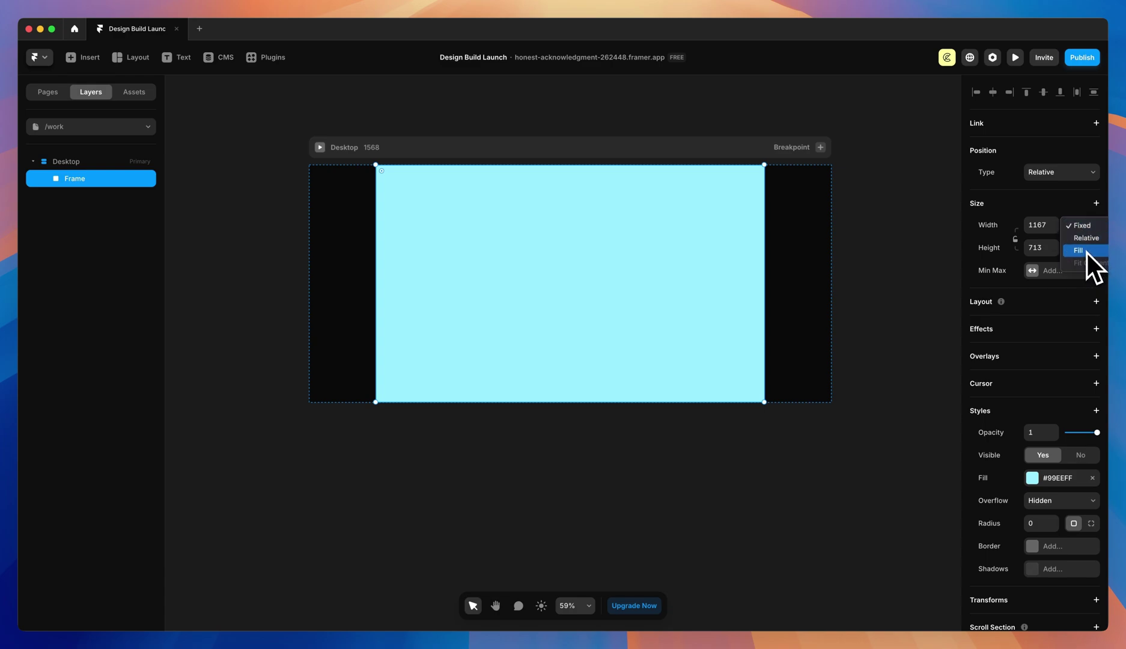
{"action": "left_click", "coordinate": [1088, 240]}
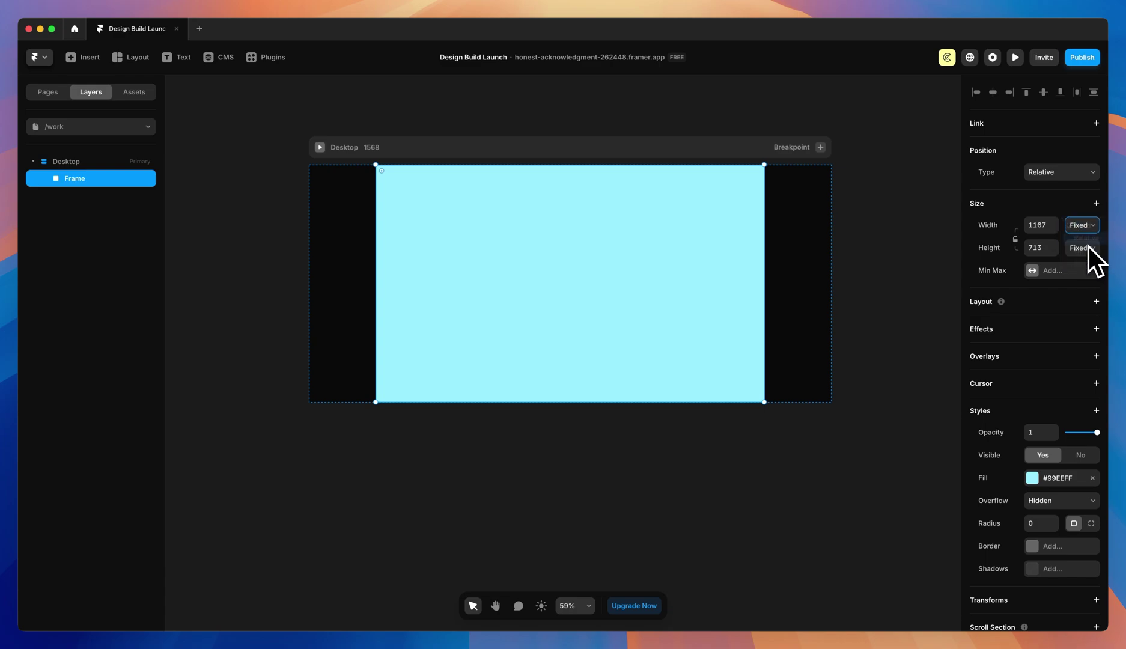
{"action": "left_click", "coordinate": [1044, 231]}
{"action": "type", "text": "100%"}
{"action": "key", "text": "Return"}
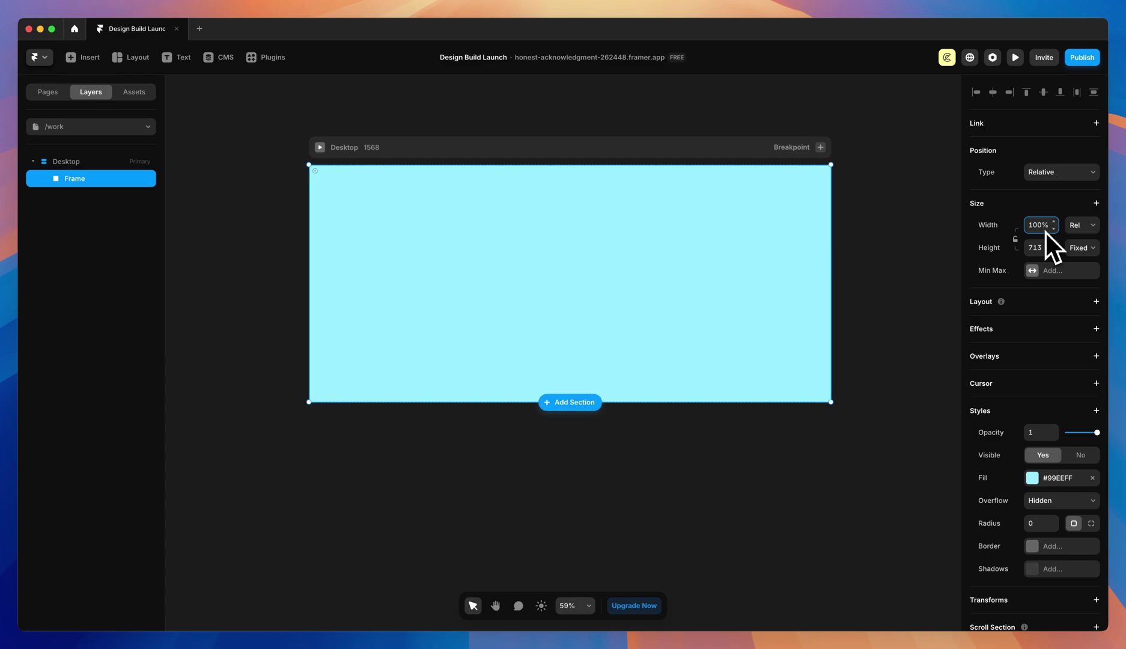
- Set the frame's height to 100vh and make sure the Desktop breakpoint's height uses Fit Content
{"action": "left_click", "coordinate": [1053, 247]}
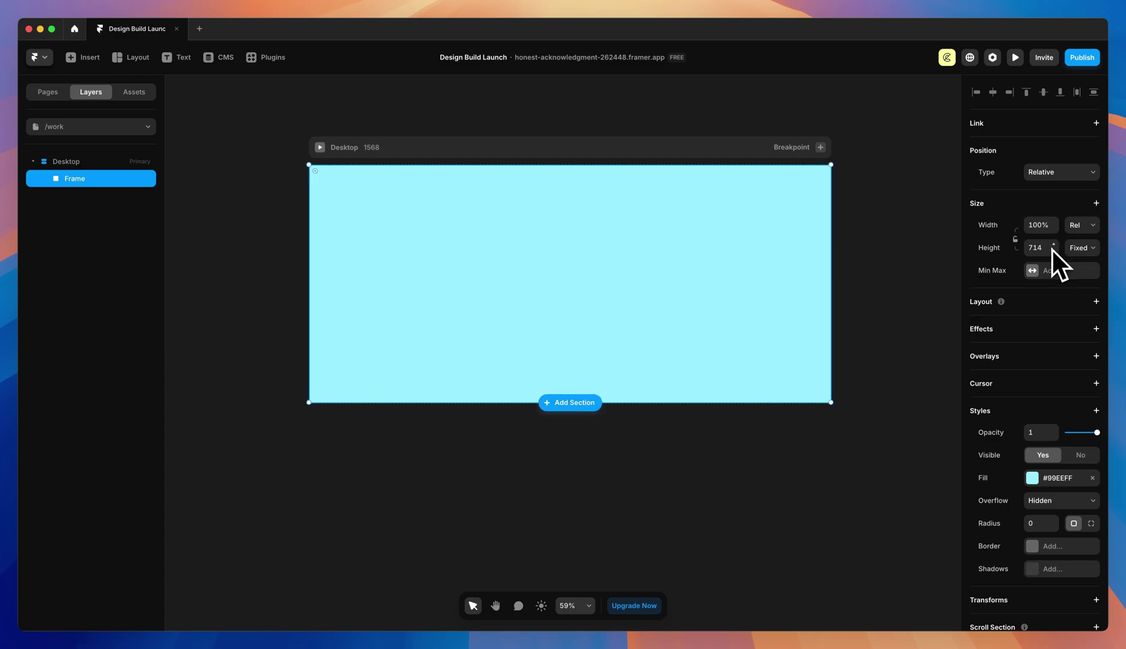
{"action": "type", "text": "100vh"}
{"action": "key", "text": "Return"}
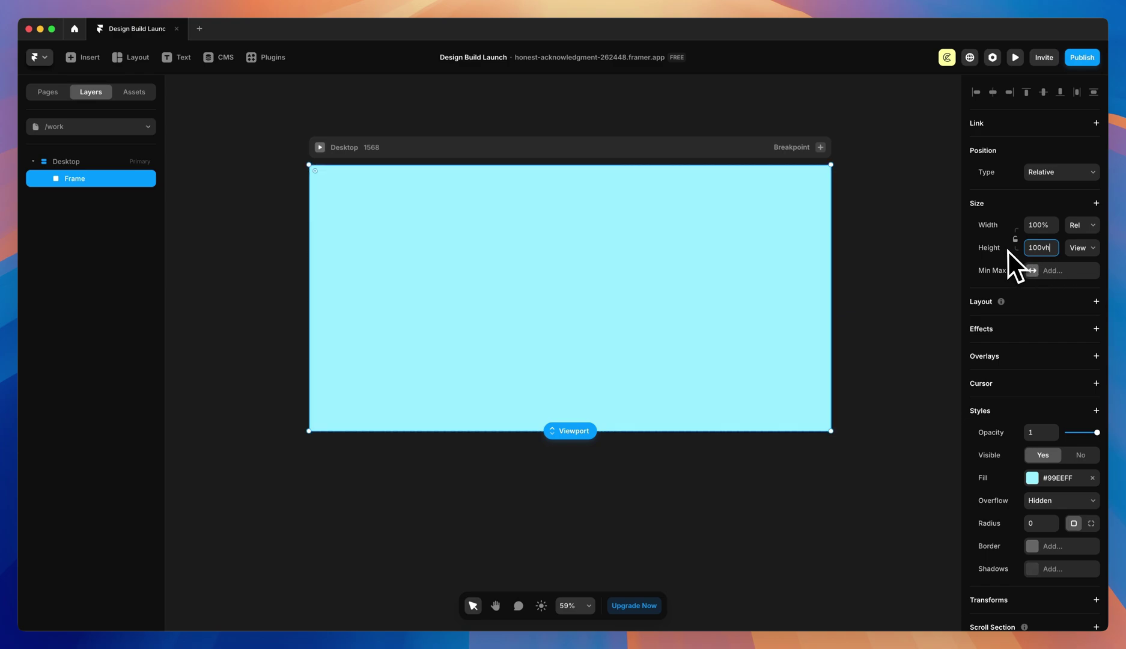
{"action": "left_click", "coordinate": [67, 164]}
{"action": "left_click", "coordinate": [1080, 191]}
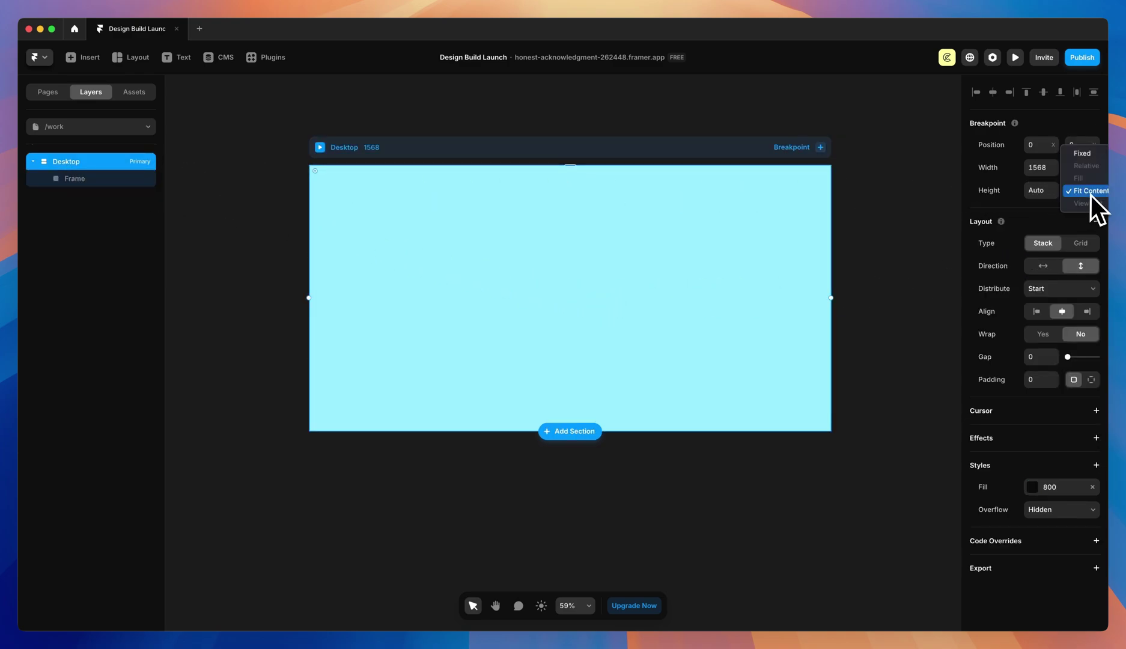
{"action": "left_click", "coordinate": [1104, 191]}
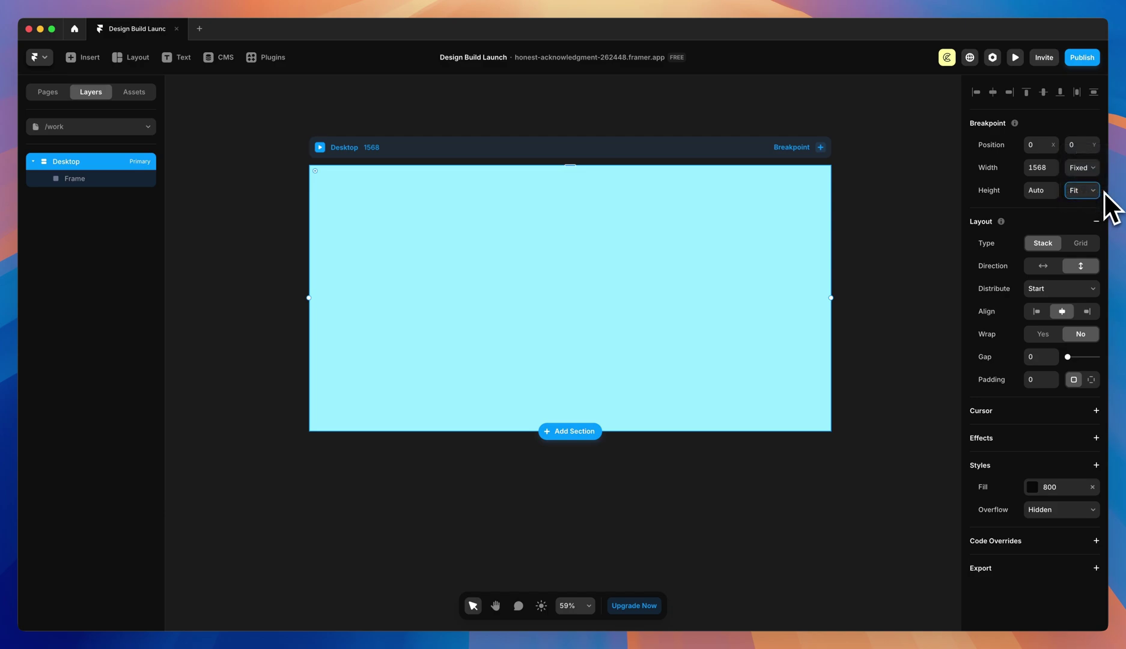
- Rename the full-viewport frame inside the Desktop breakpoint as Section
{"action": "left_click", "coordinate": [99, 180]}
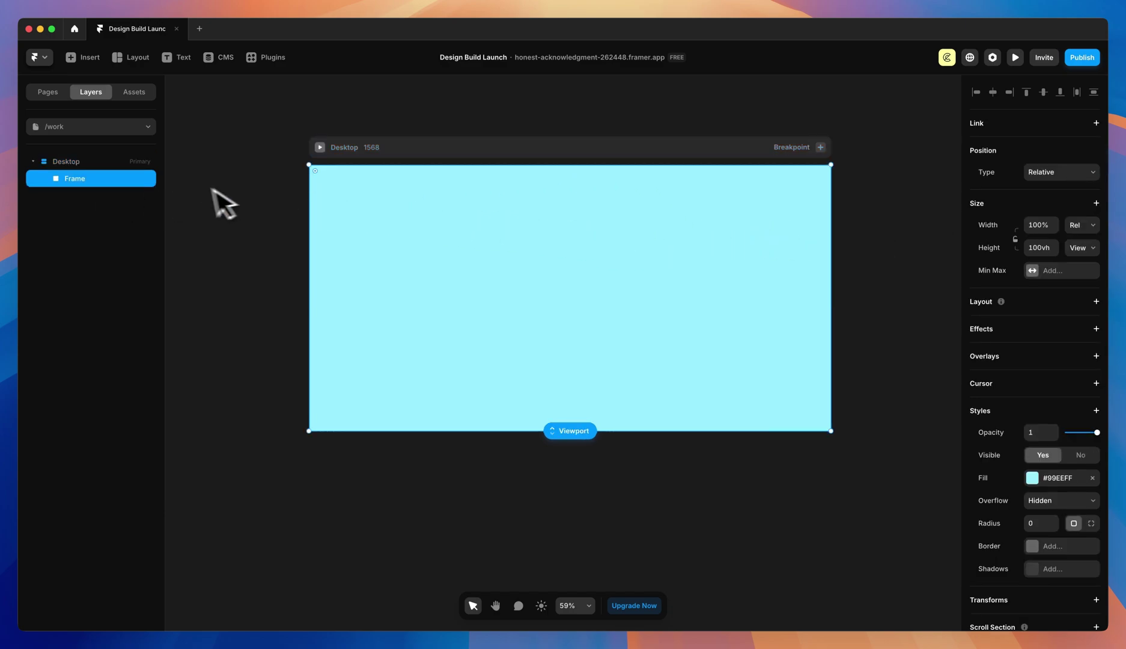
{"action": "double_click", "coordinate": [76, 179]}
{"action": "type", "text": "Section"}
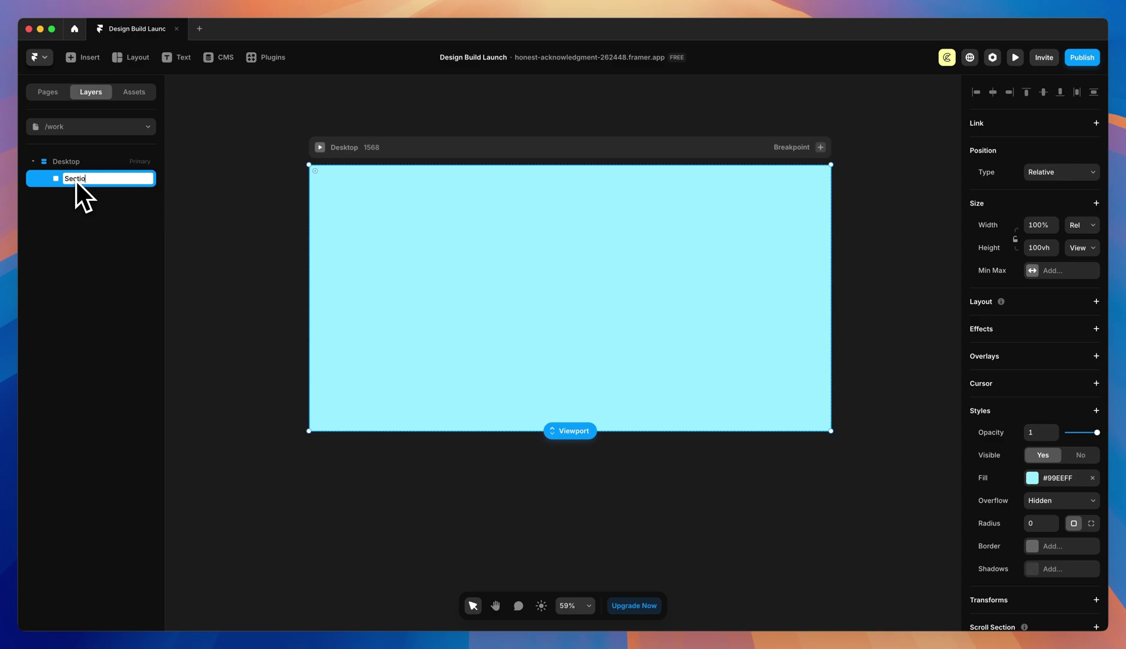
{"action": "key", "text": "Return"}
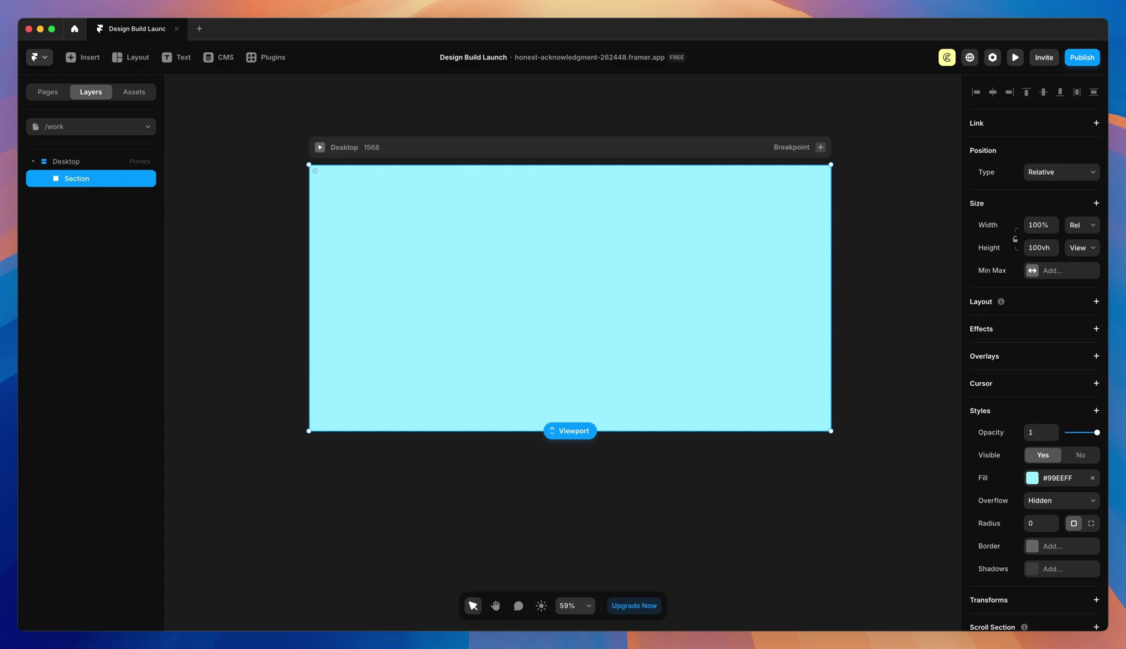
- Give the Section a vertical stack layout with a gap of 0
{"action": "left_click", "coordinate": [1096, 302]}
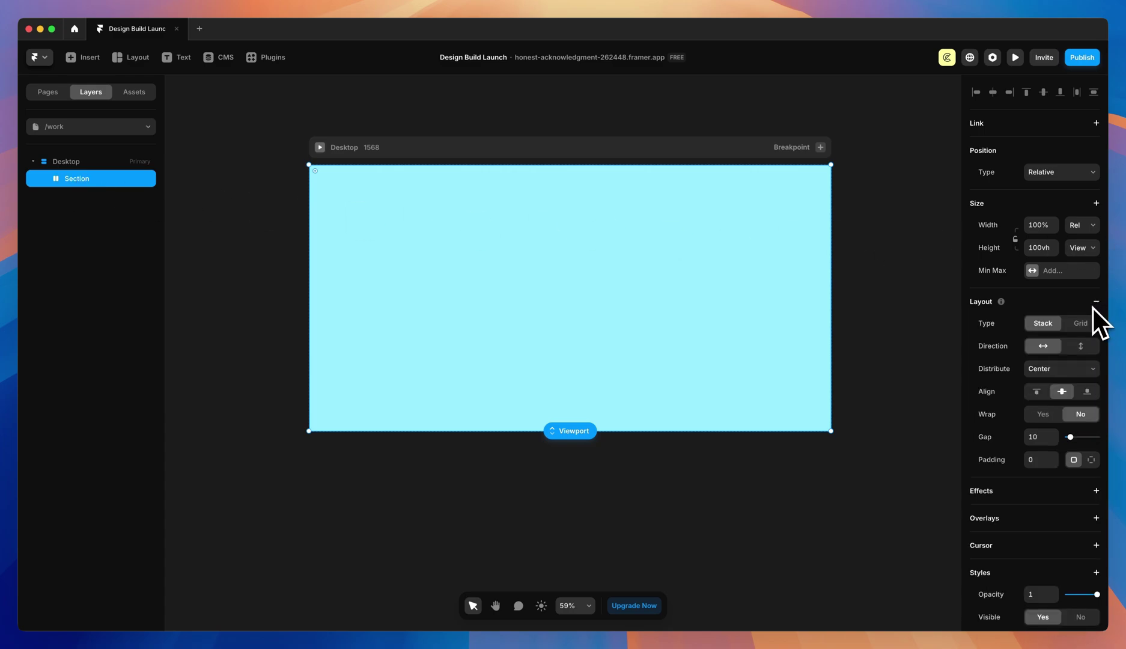
{"action": "left_click", "coordinate": [1080, 347]}
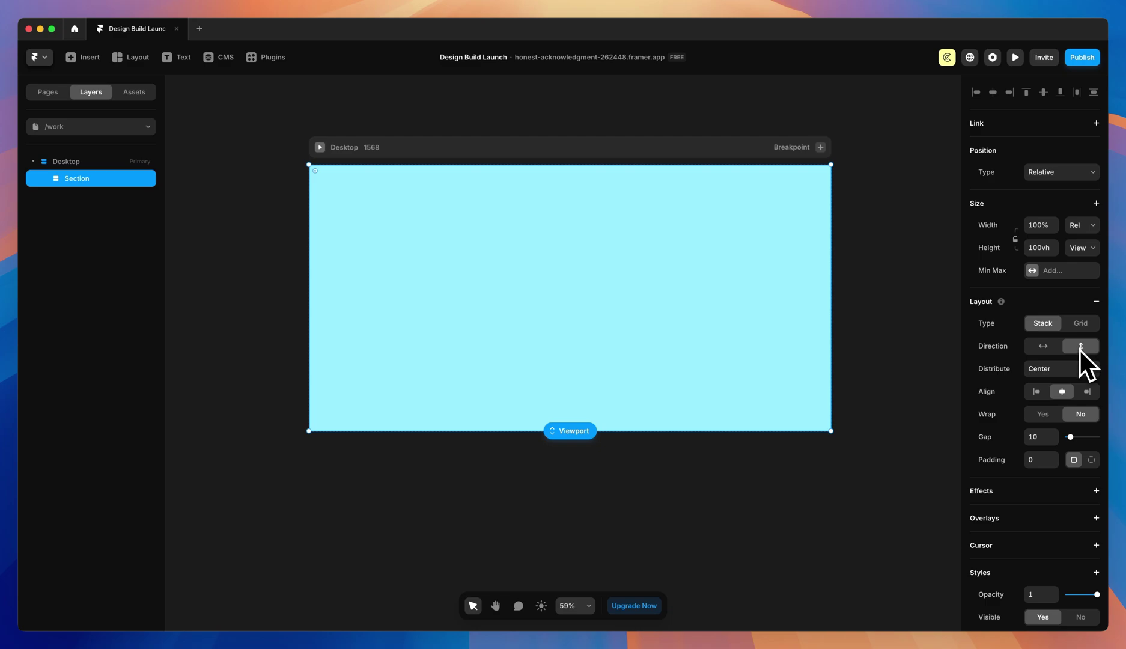
{"action": "left_click", "coordinate": [1067, 437]}
{"action": "scroll", "coordinate": [1012, 485], "scroll_direction": "down", "scroll_amount": 5}
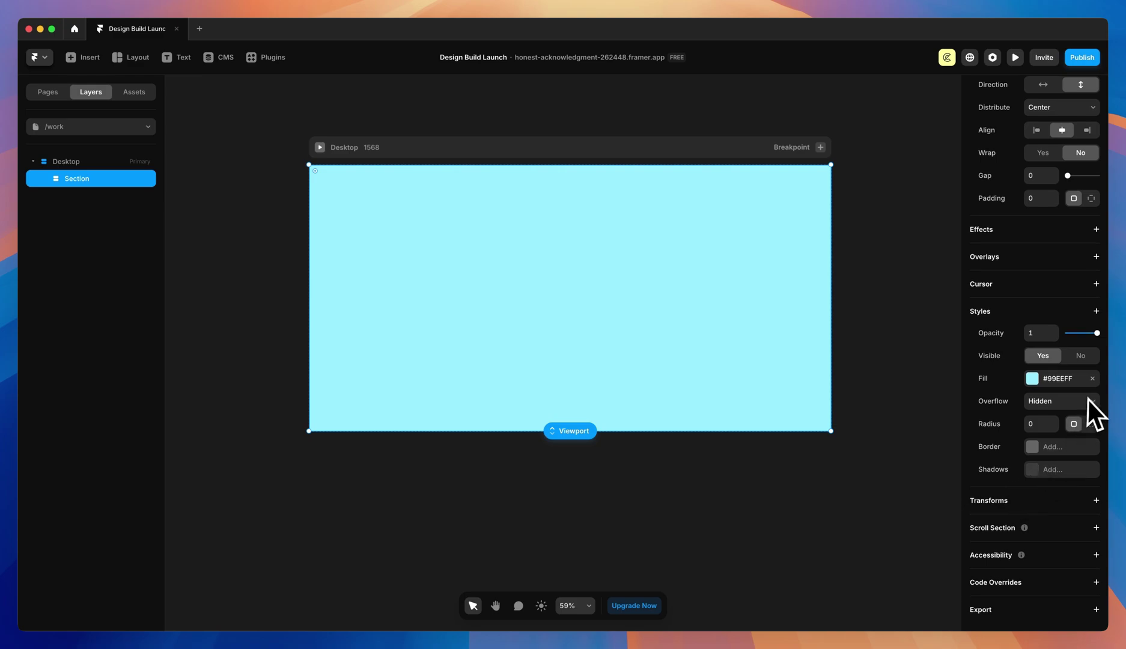
- Remove the Section's fill and extend the preview viewport's height downwards on the canvas
{"action": "left_click", "coordinate": [1092, 378]}
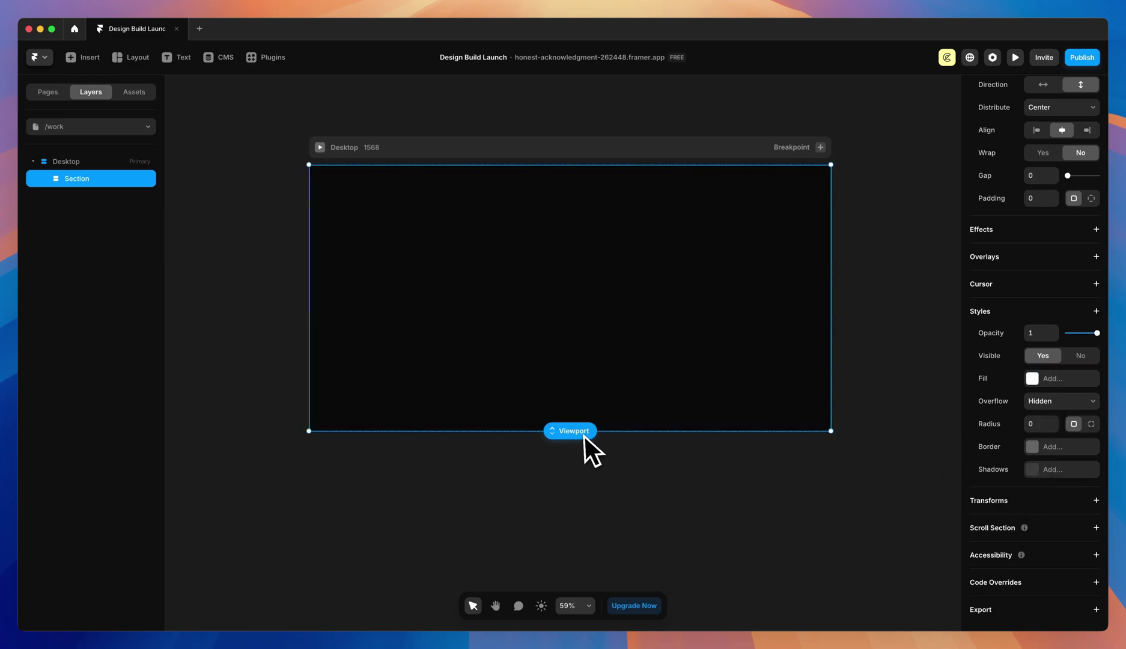
{"action": "left_click_drag", "start_coordinate": [585, 438], "coordinate": [586, 511]}
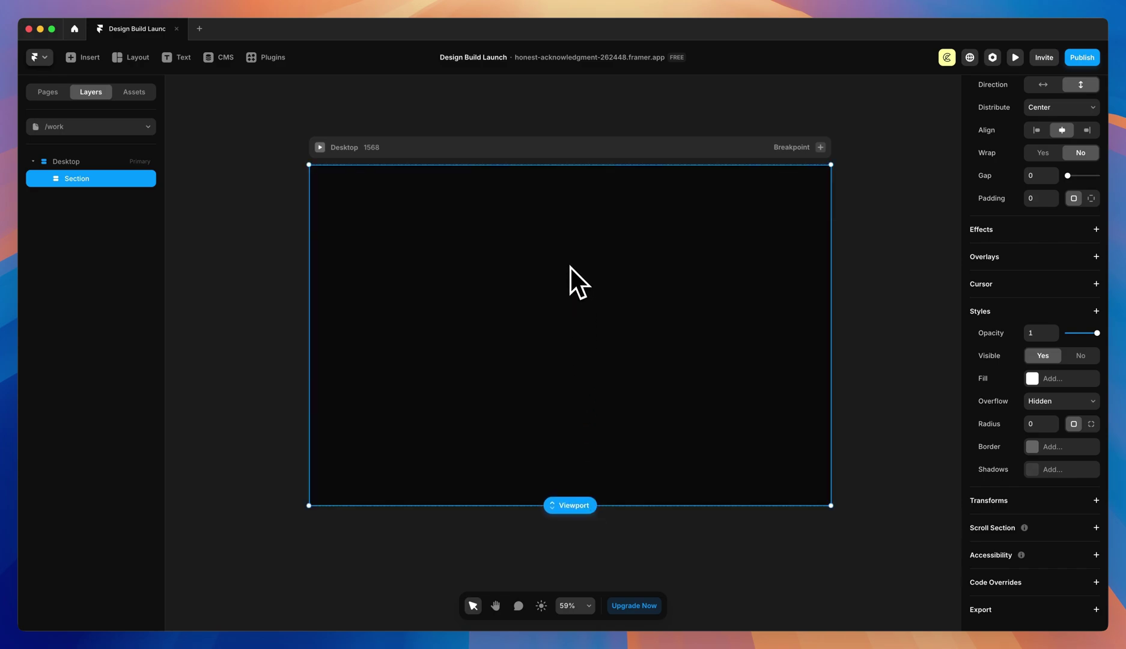
{"action": "scroll", "coordinate": [567, 279], "scroll_direction": "down", "scroll_amount": 1}
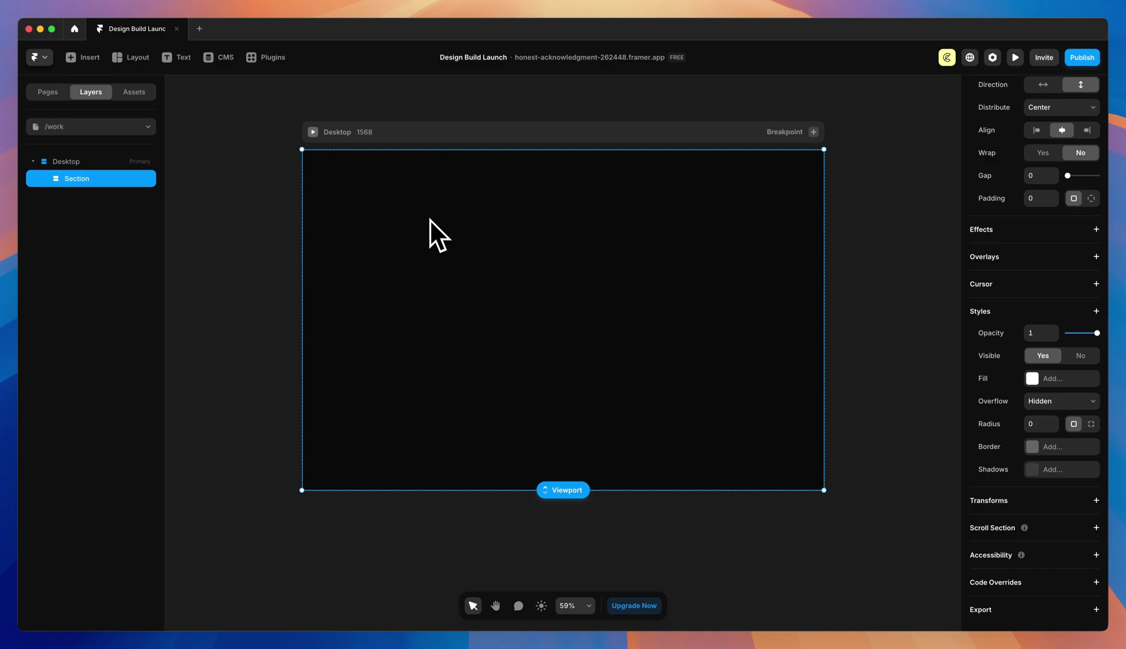
{"action": "key", "text": "f"}
{"action": "left_click_drag", "start_coordinate": [372, 188], "coordinate": [496, 315]}
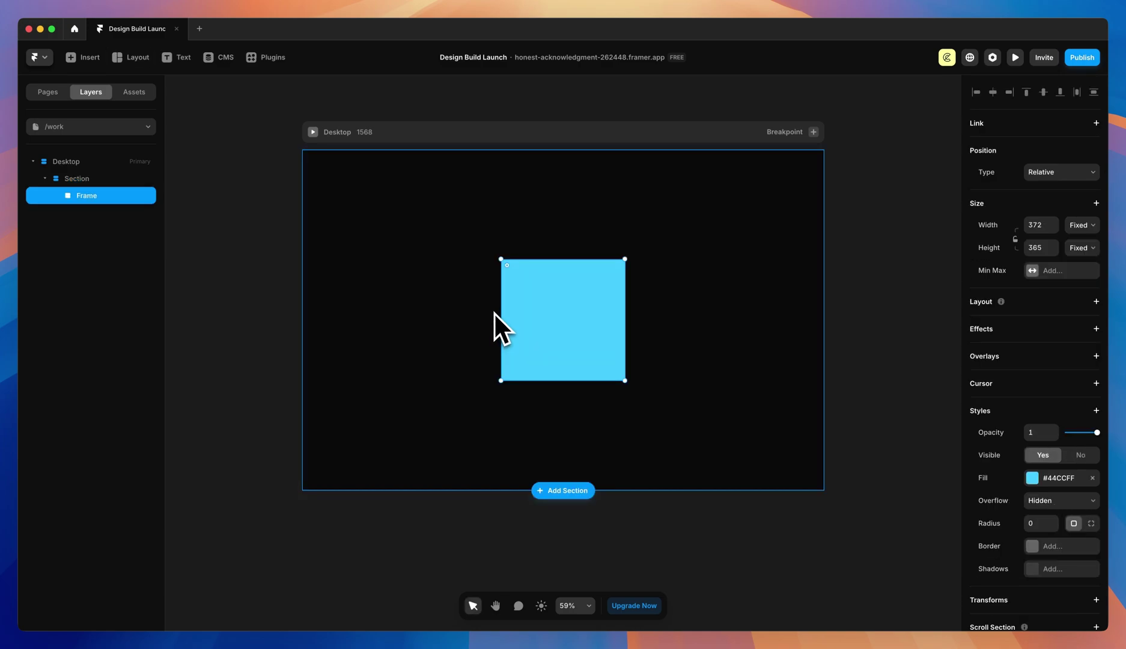
{"action": "scroll", "coordinate": [1060, 336], "scroll_direction": "down", "scroll_amount": 3}
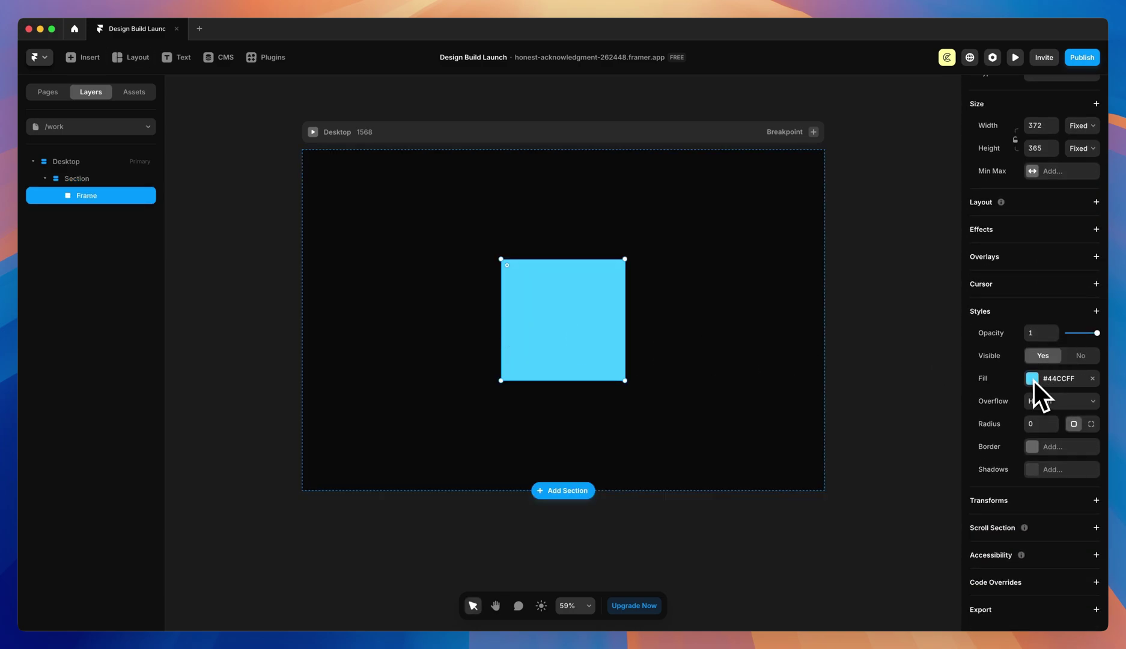
{"action": "left_click", "coordinate": [1031, 381]}
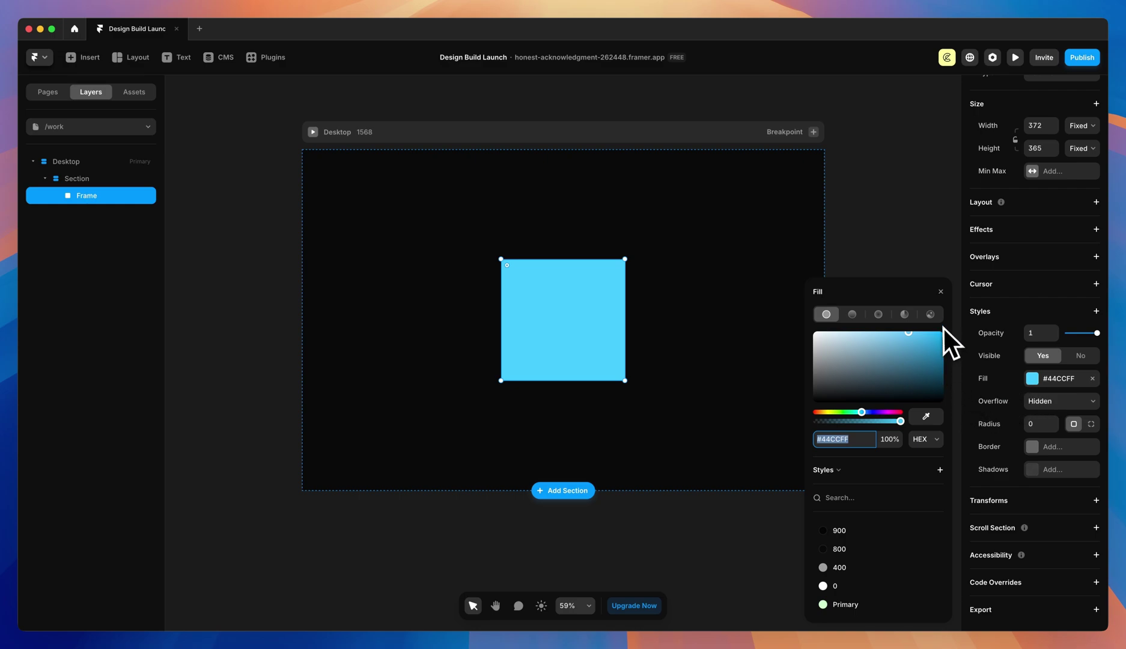
{"action": "left_click", "coordinate": [941, 291]}
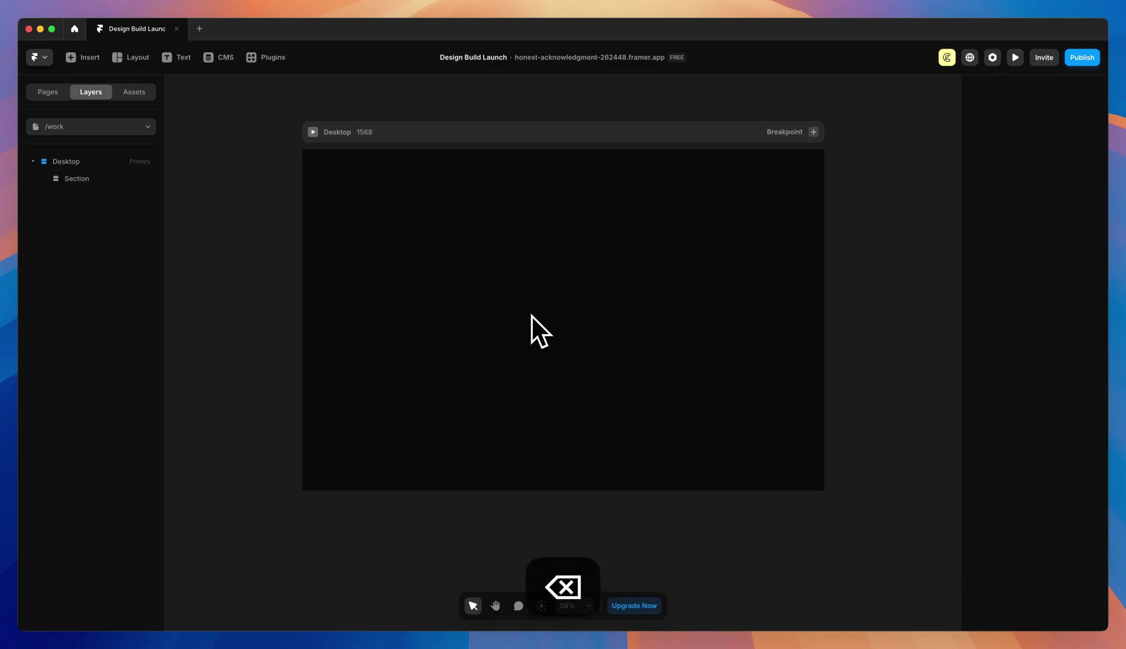
- Insert the Projects CMS collection into the Section on the Desktop breakpoint
{"action": "left_click", "coordinate": [83, 63]}
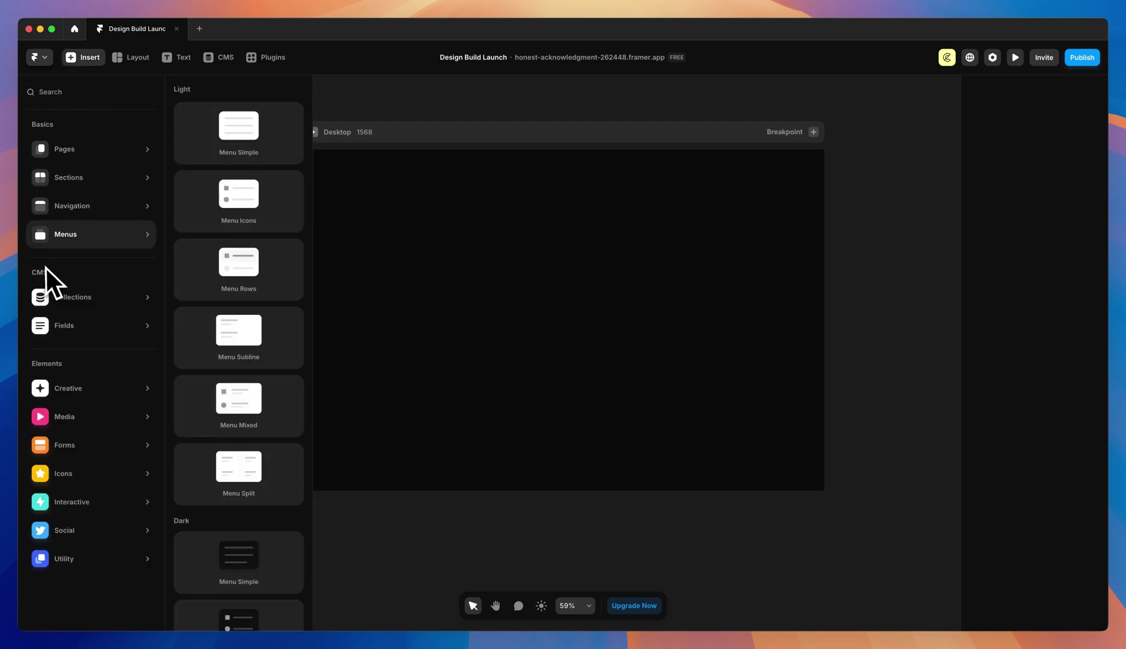
{"action": "mouse_move", "coordinate": [54, 331]}
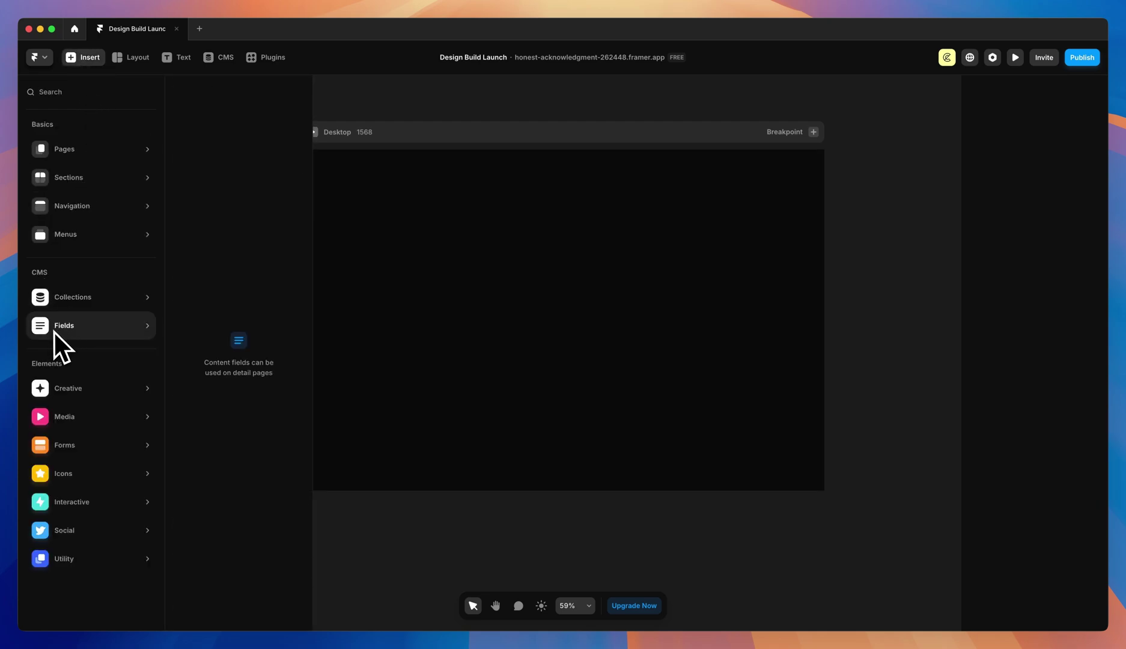
{"action": "mouse_move", "coordinate": [53, 308]}
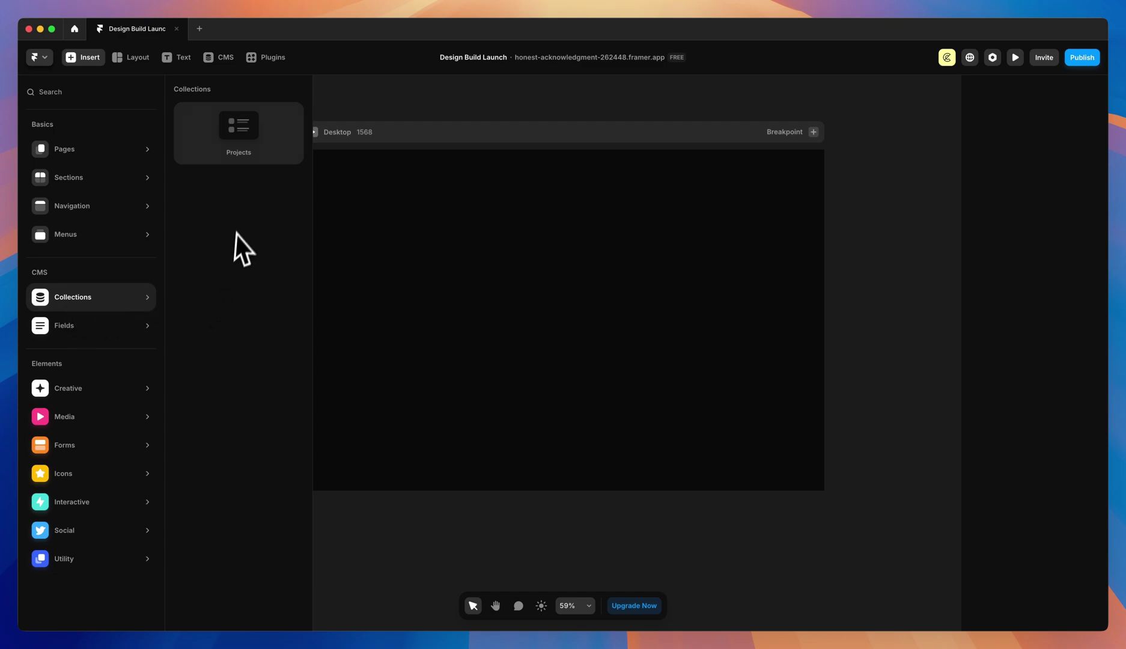
{"action": "left_click_drag", "start_coordinate": [234, 136], "coordinate": [575, 317]}
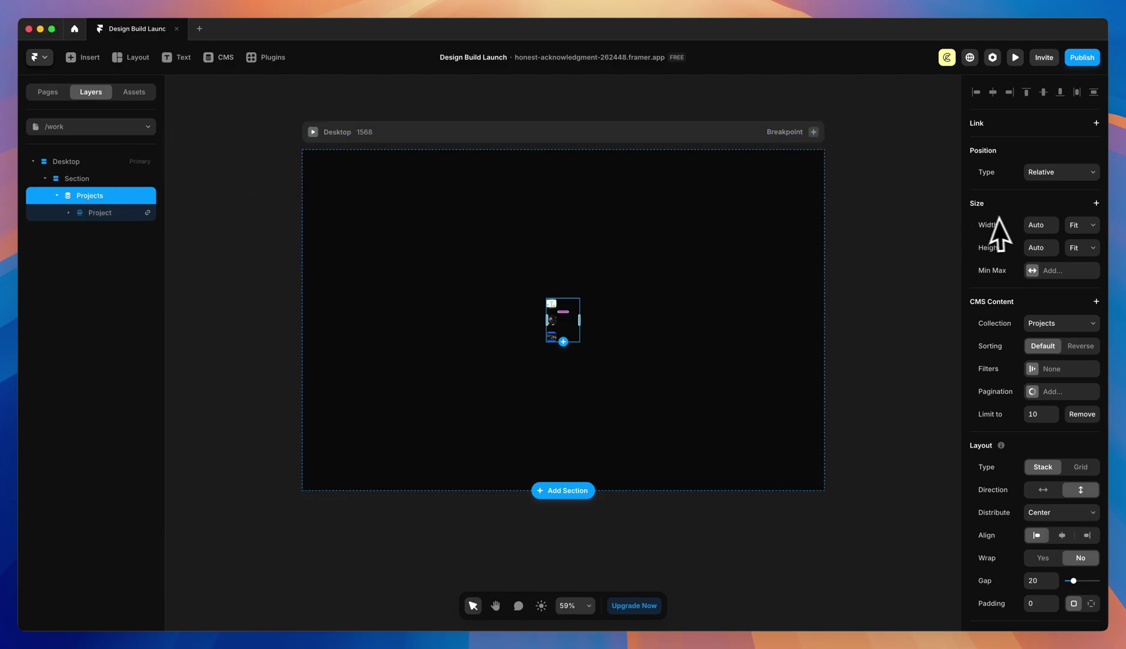
- Set the Projects collection list's width and height to Fill and limit its CMS content to 3 items
{"action": "left_click", "coordinate": [1083, 225]}
{"action": "left_click", "coordinate": [1084, 249]}
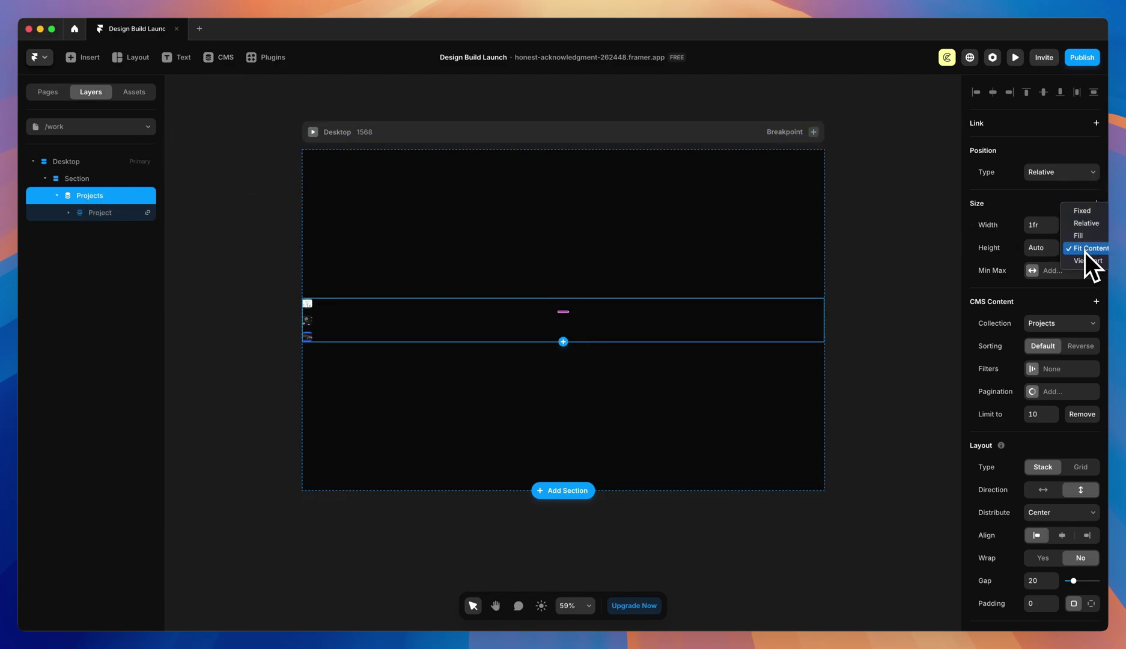
{"action": "left_click", "coordinate": [1085, 238]}
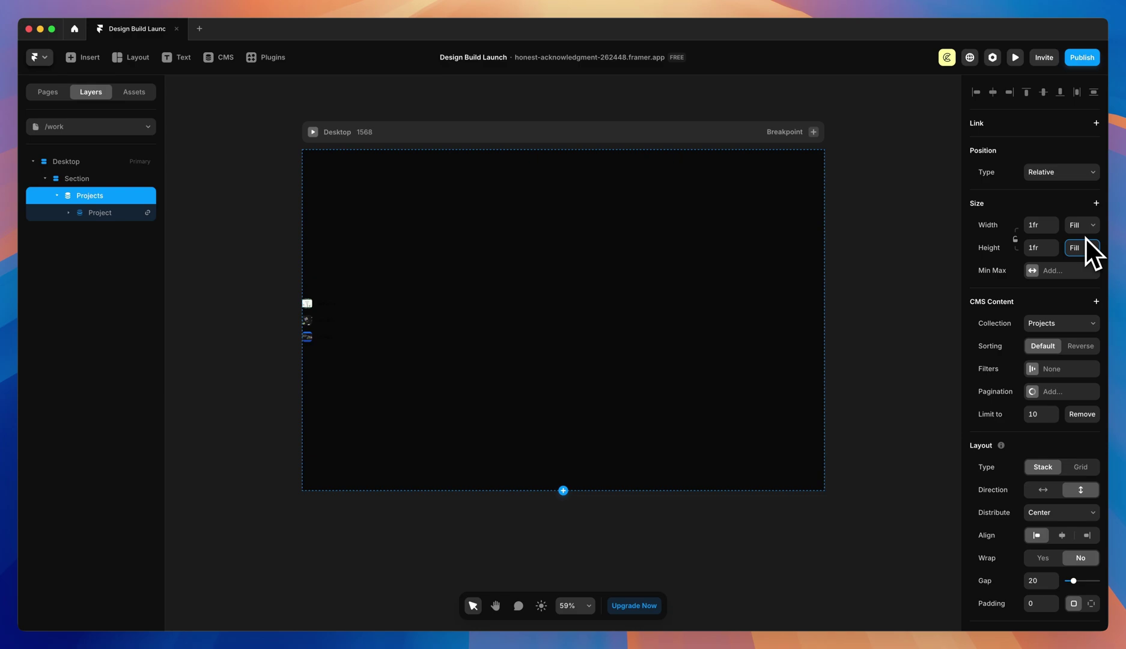
{"action": "left_click", "coordinate": [1045, 418]}
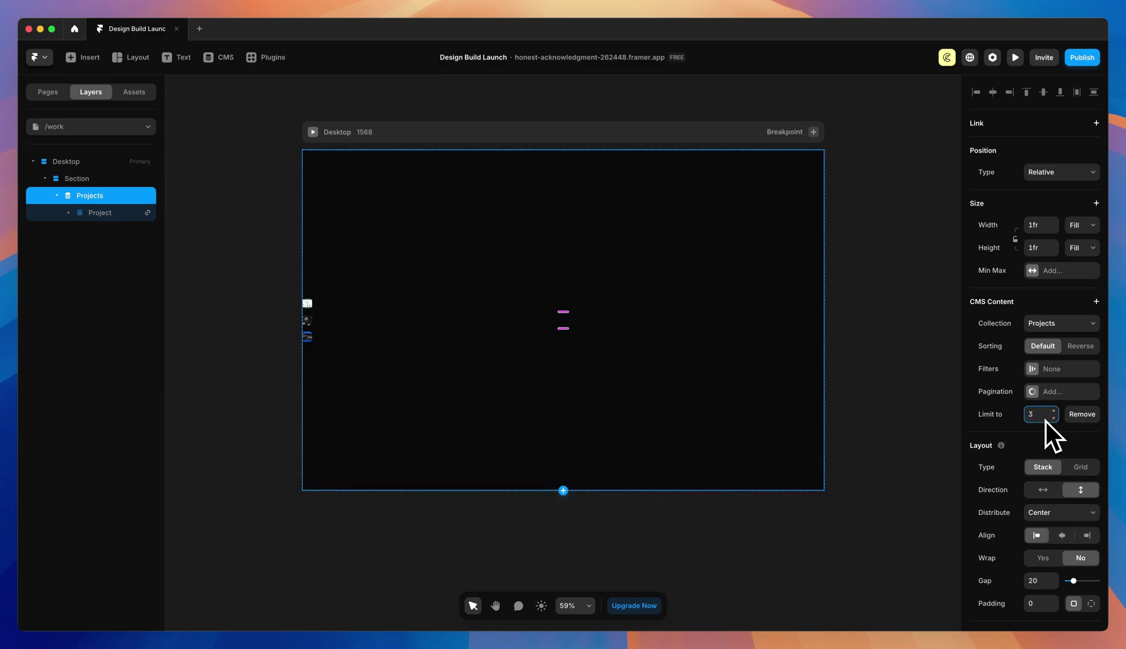
- Delete the default Project item, with its image and project name, from the Projects collection list
{"action": "left_click", "coordinate": [126, 216]}
{"action": "left_click", "coordinate": [92, 196]}
{"action": "left_click", "coordinate": [95, 215]}
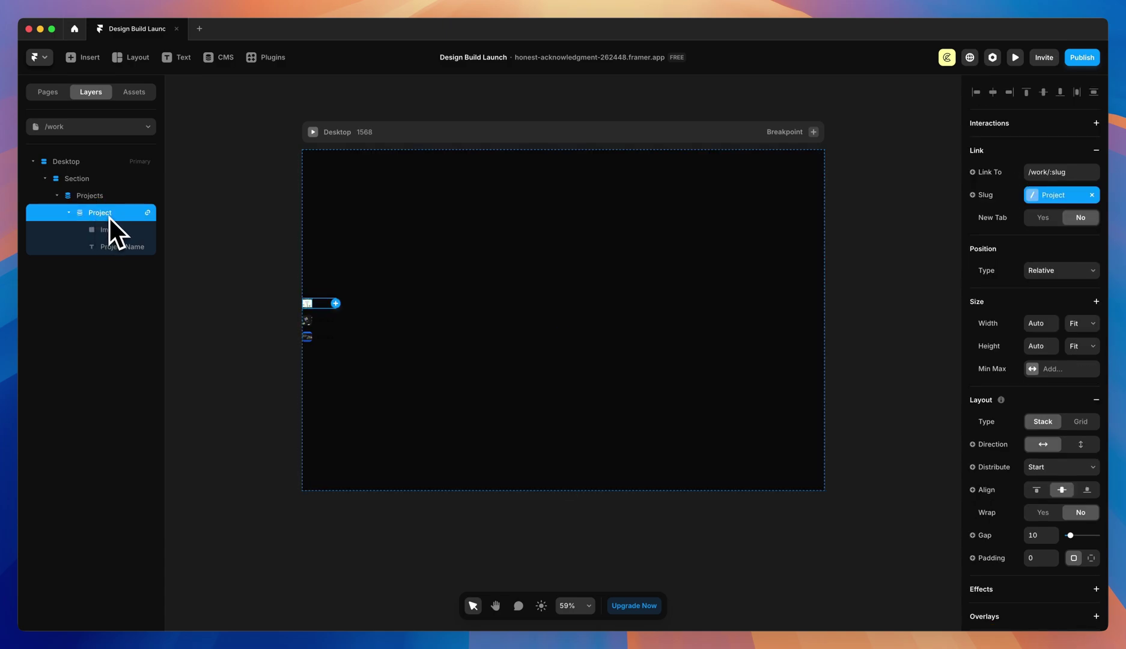
{"action": "key", "text": "BackSpace"}
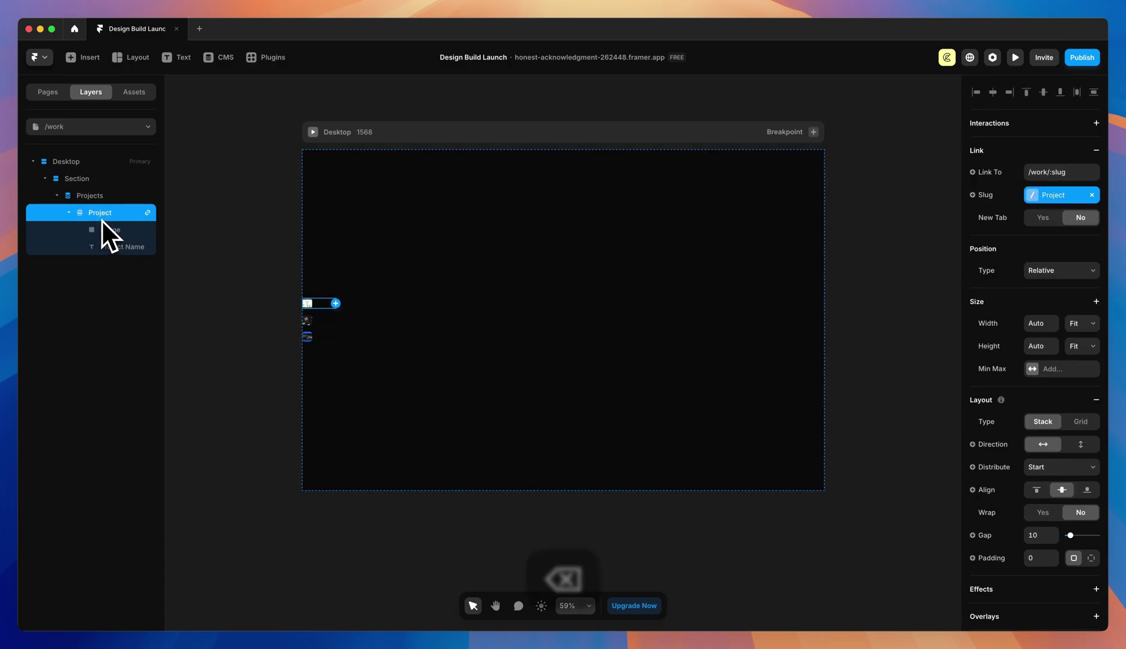
- Draw a frame about 1043 by 688 inside the empty Projects collection list
{"action": "left_click", "coordinate": [93, 198]}
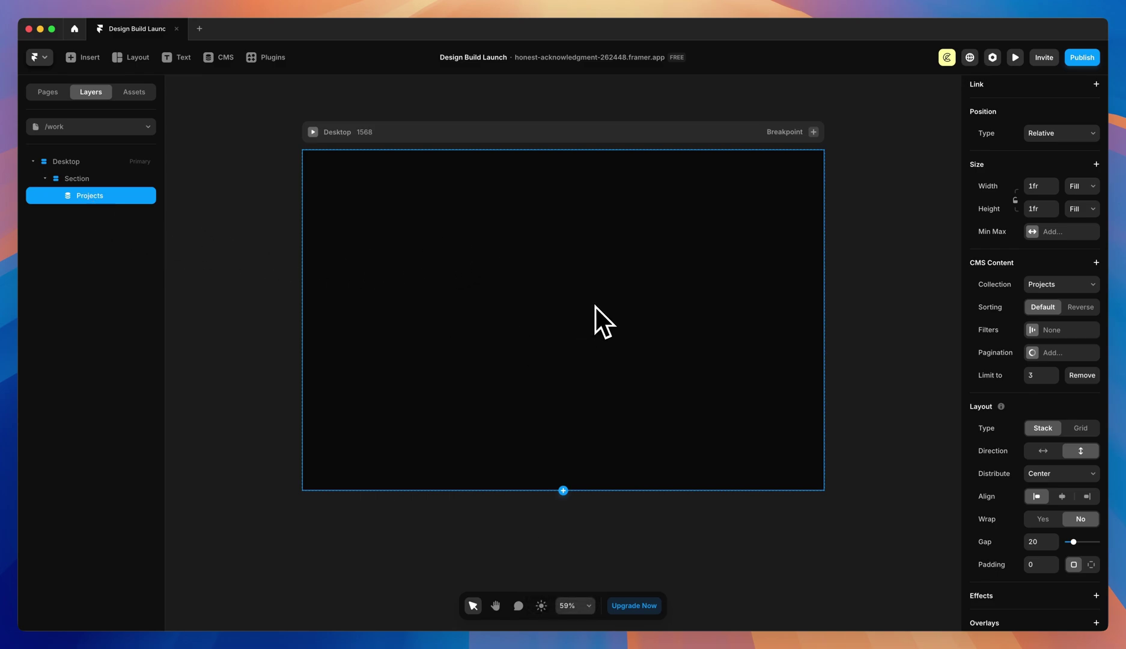
{"action": "key", "text": "f"}
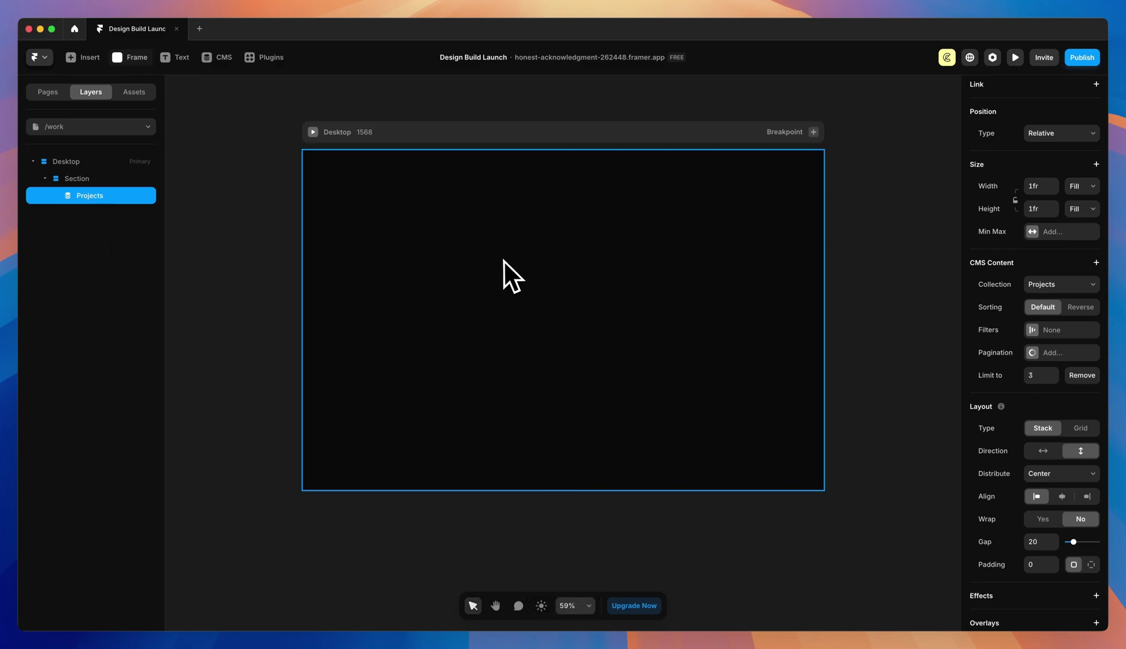
{"action": "left_click_drag", "start_coordinate": [397, 211], "coordinate": [745, 441]}
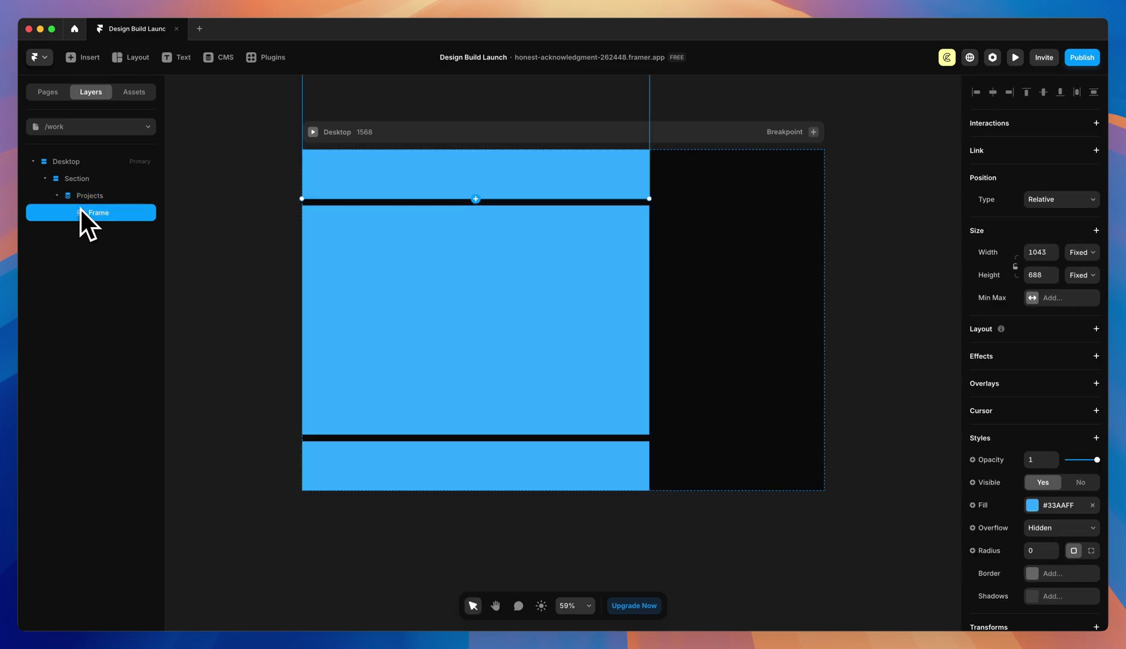
- Set the gap of the Projects collection list's stack layout to 0
{"action": "scroll", "coordinate": [432, 325], "scroll_direction": "up", "scroll_amount": 3}
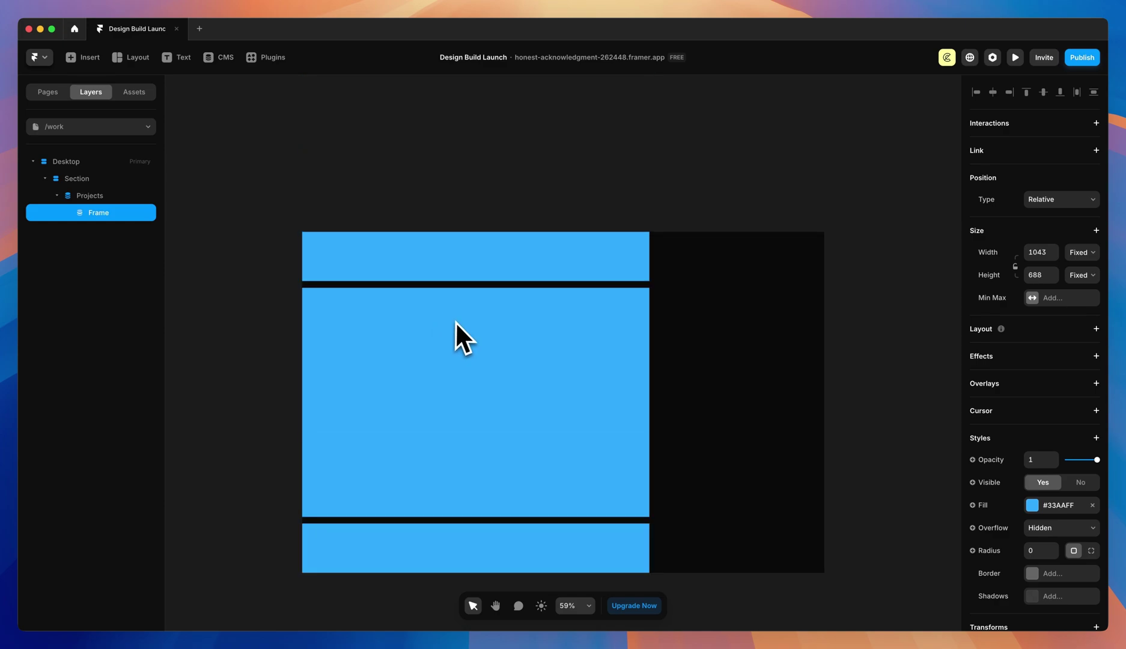
{"action": "scroll", "coordinate": [504, 300], "scroll_direction": "down", "scroll_amount": 1}
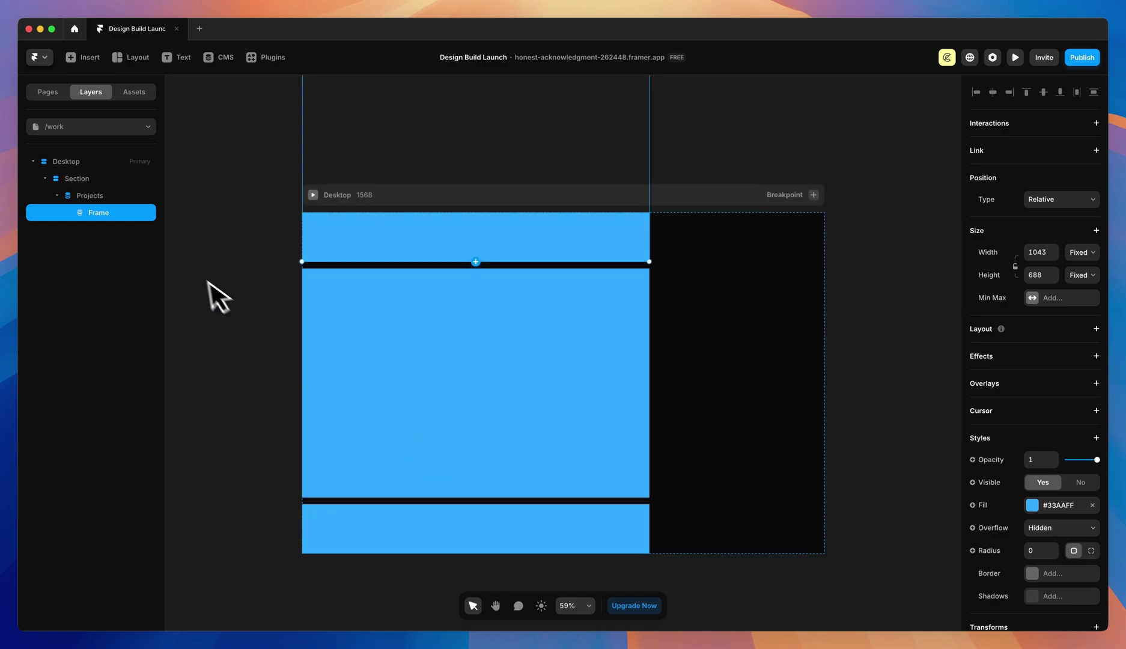
{"action": "left_click", "coordinate": [95, 197]}
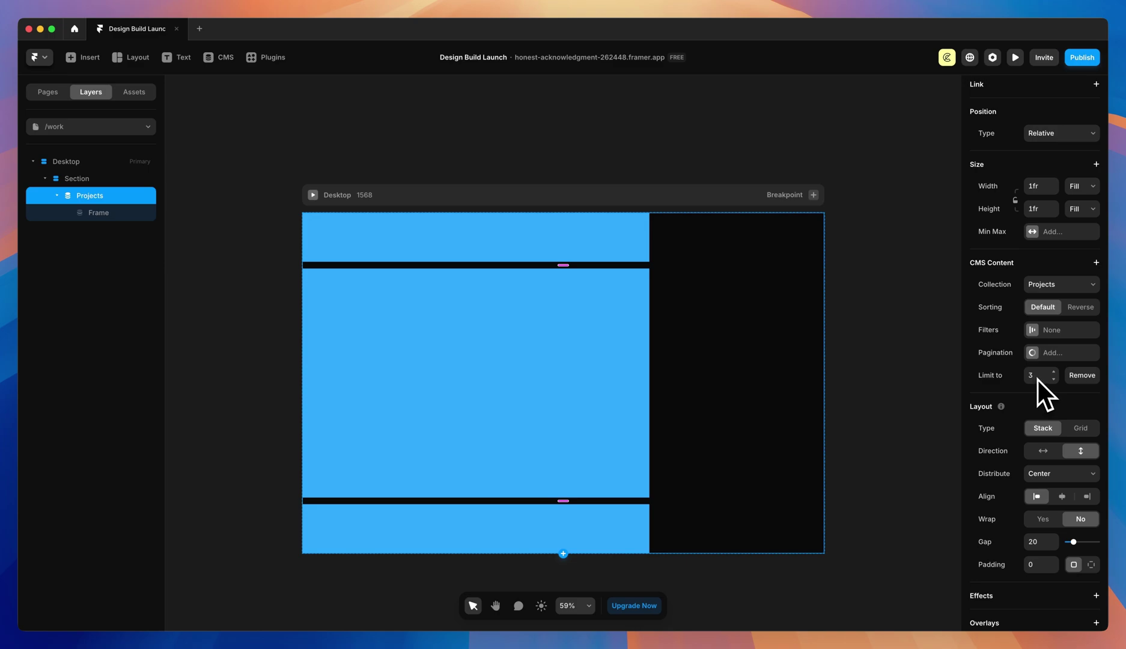
{"action": "left_click_drag", "start_coordinate": [1076, 544], "coordinate": [1065, 545]}
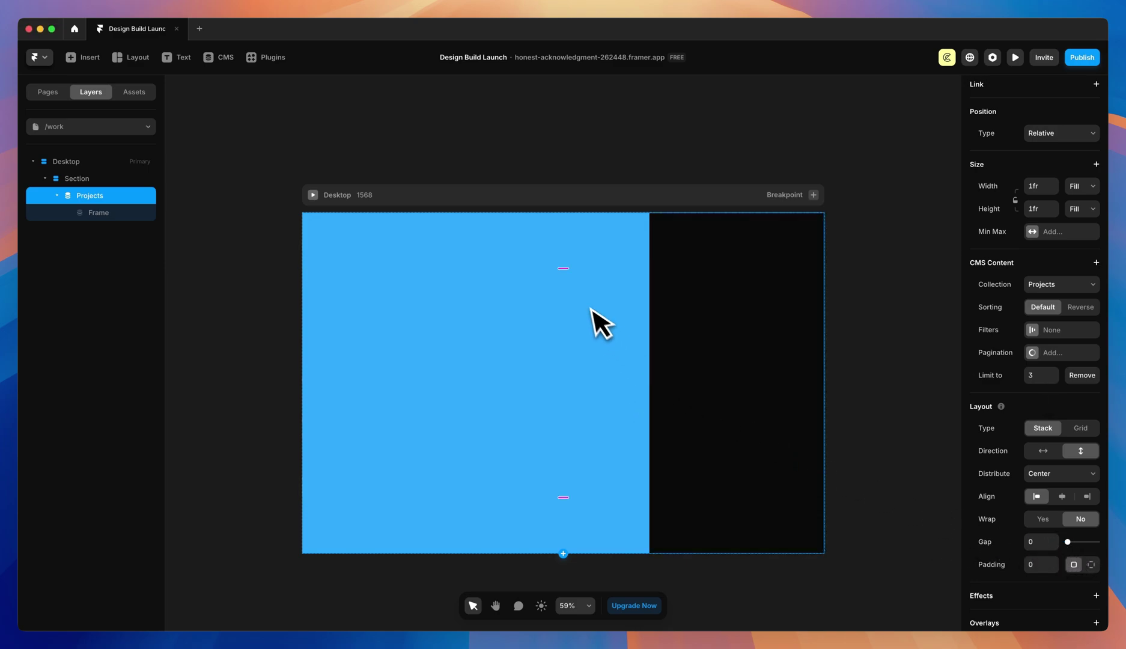
- Rename the frame inside the Projects collection list as Project
{"action": "left_click", "coordinate": [103, 212]}
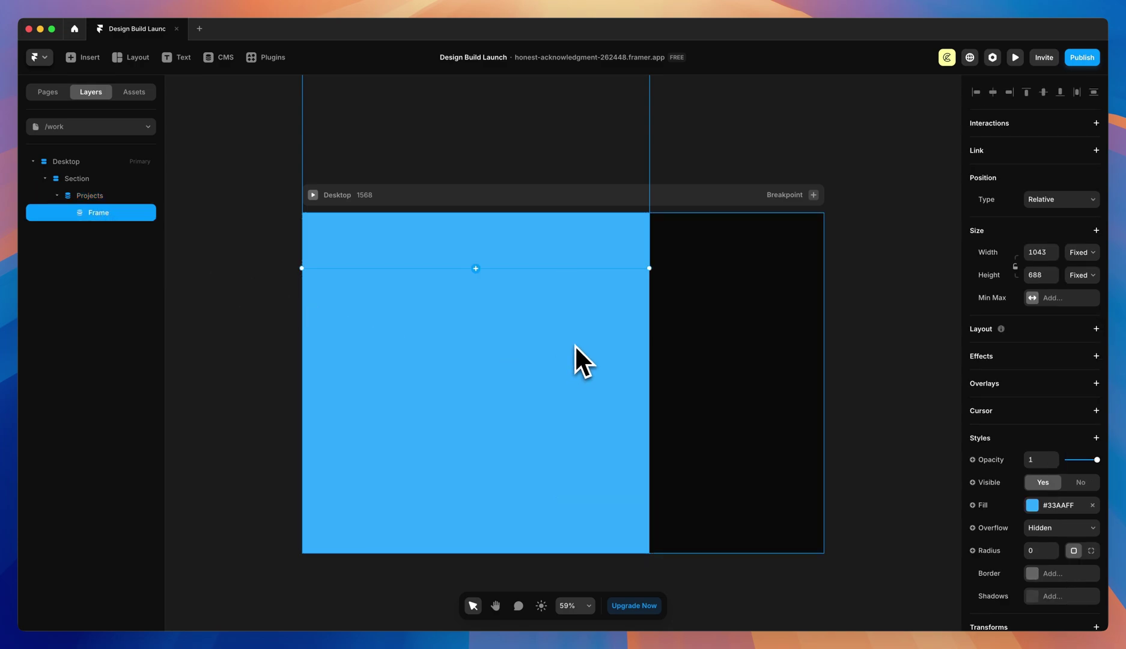
{"action": "double_click", "coordinate": [97, 218]}
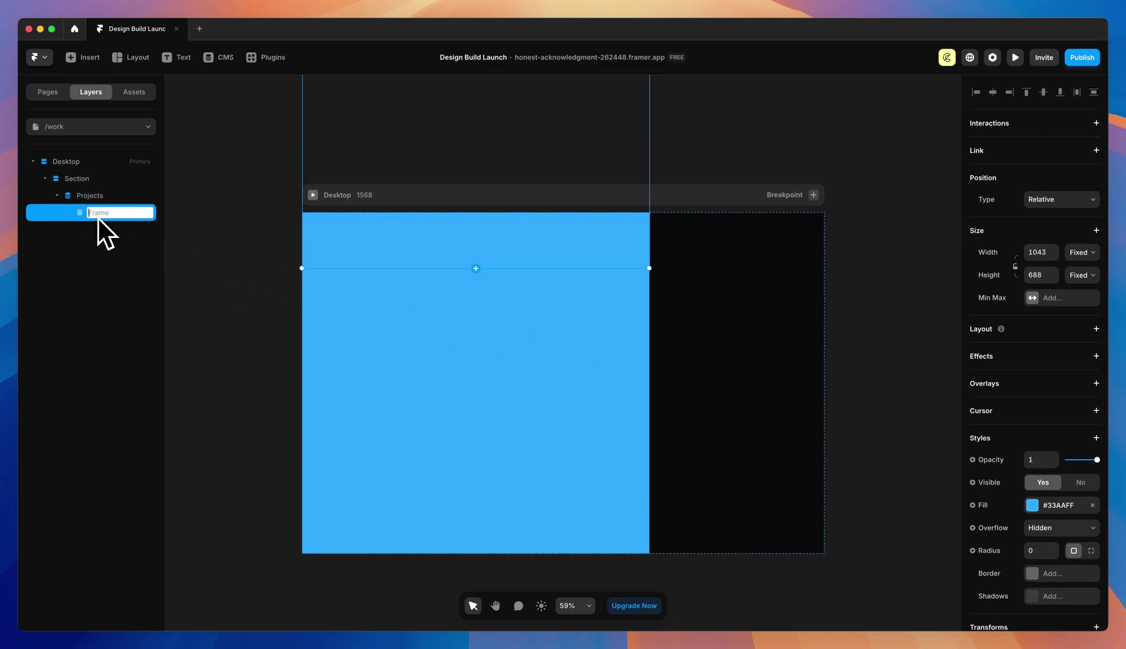
{"action": "type", "text": "Project"}
{"action": "key", "text": "Return"}
{"action": "left_click", "coordinate": [92, 201]}
{"action": "left_click", "coordinate": [98, 214]}
{"action": "key", "text": "Escape"}
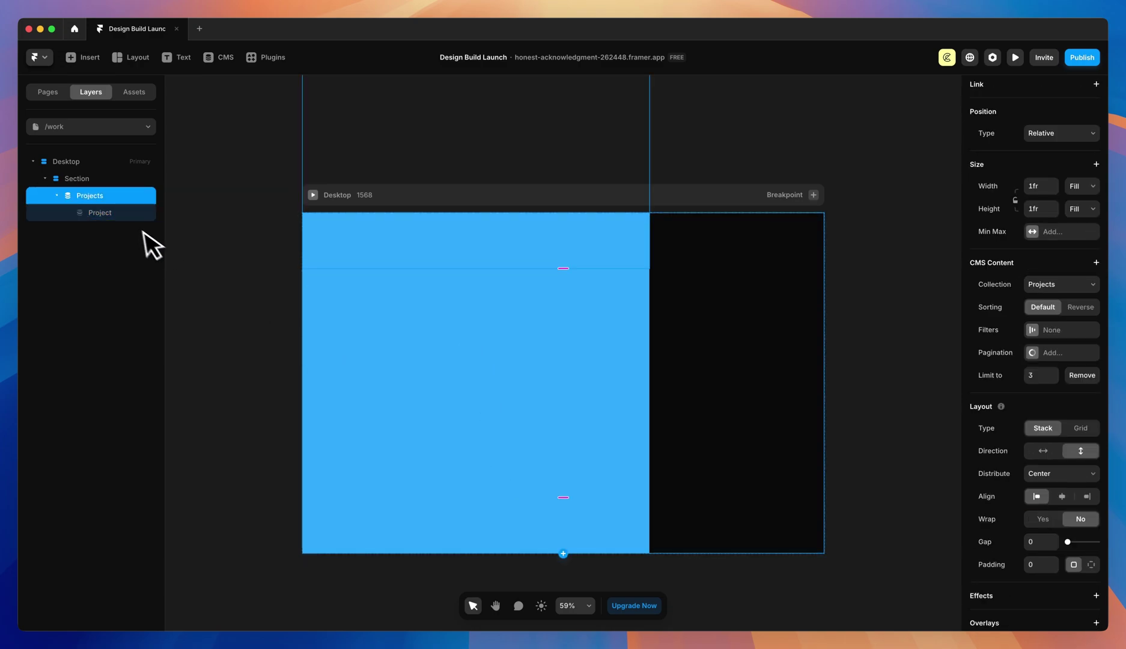
- Set the Project frame's width to 100% relative and its height to 100vh
{"action": "left_click", "coordinate": [108, 214]}
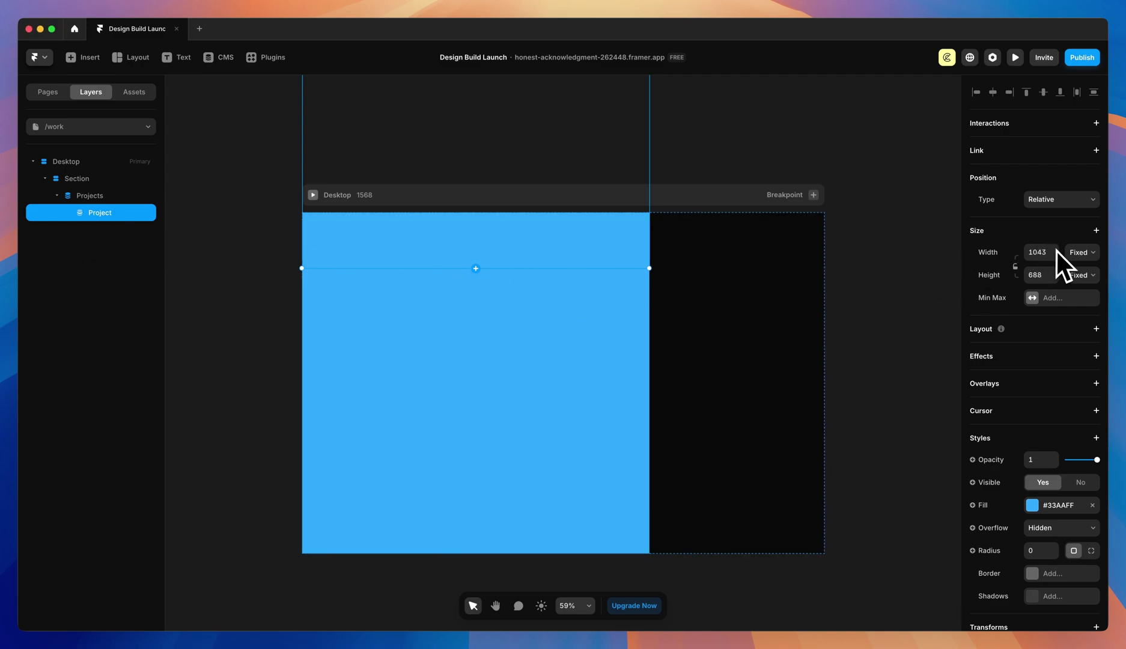
{"action": "left_click", "coordinate": [1078, 252]}
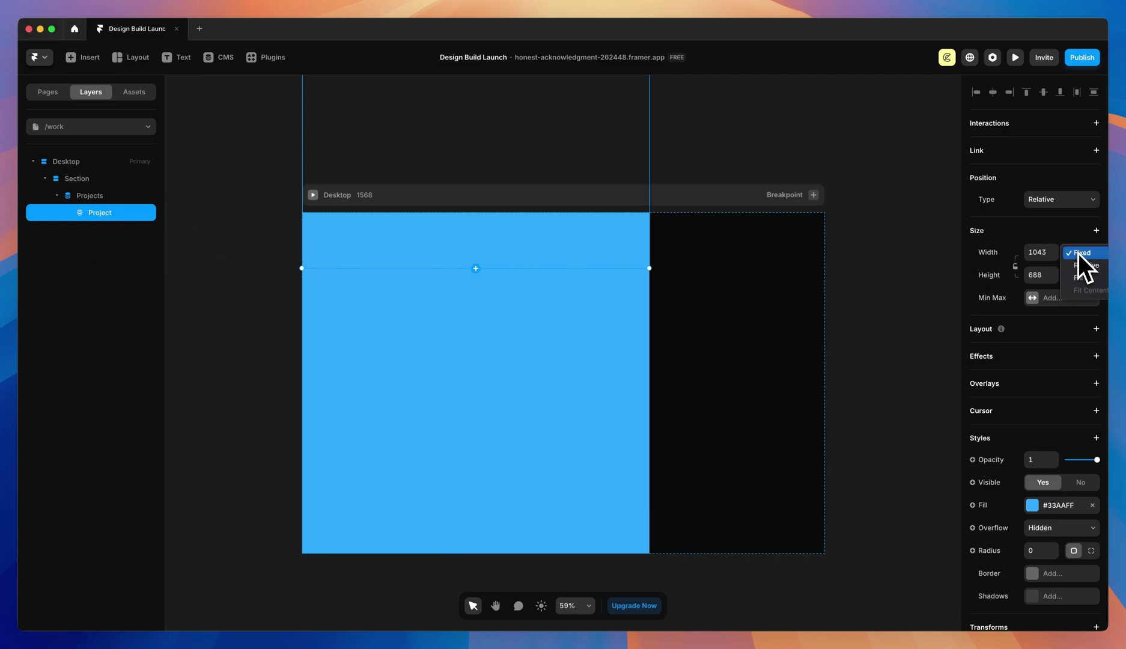
{"action": "left_click", "coordinate": [1047, 257]}
{"action": "type", "text": "100"}
{"action": "key", "text": "Tab"}
{"action": "type", "text": "1fr"}
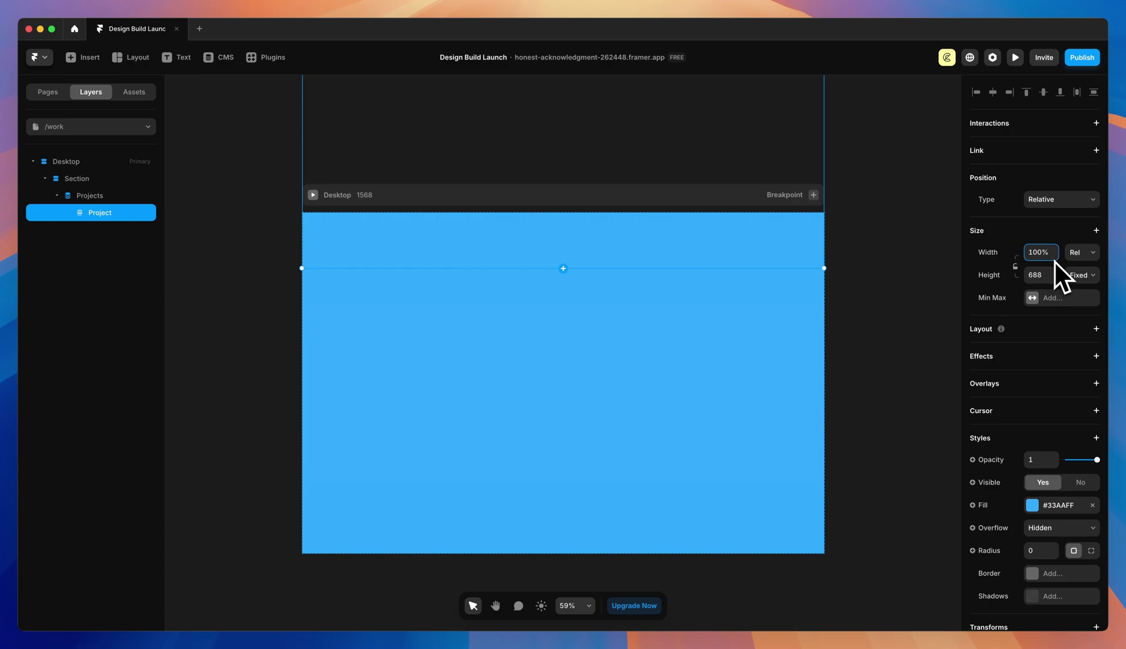
{"action": "key", "text": "Return"}
{"action": "type", "text": "100vh"}
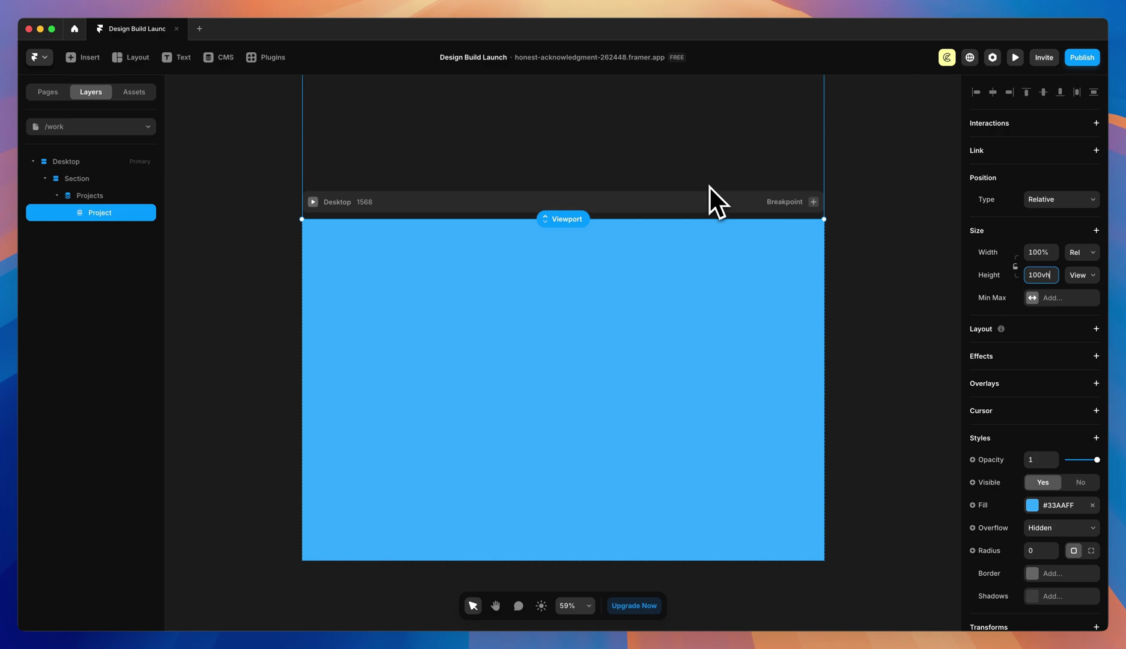
- Set the Projects collection list's stack distribution to Start
{"action": "scroll", "coordinate": [710, 186], "scroll_direction": "down", "scroll_amount": 2}
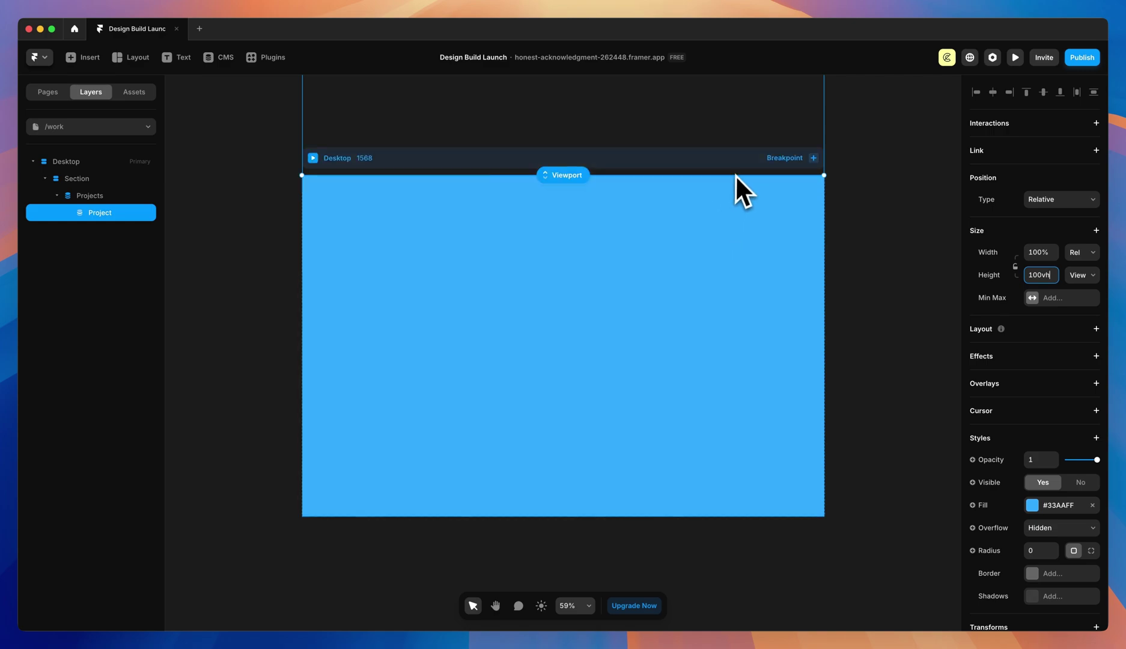
{"action": "scroll", "coordinate": [734, 174], "scroll_direction": "up", "scroll_amount": 2}
{"action": "left_click", "coordinate": [87, 195]}
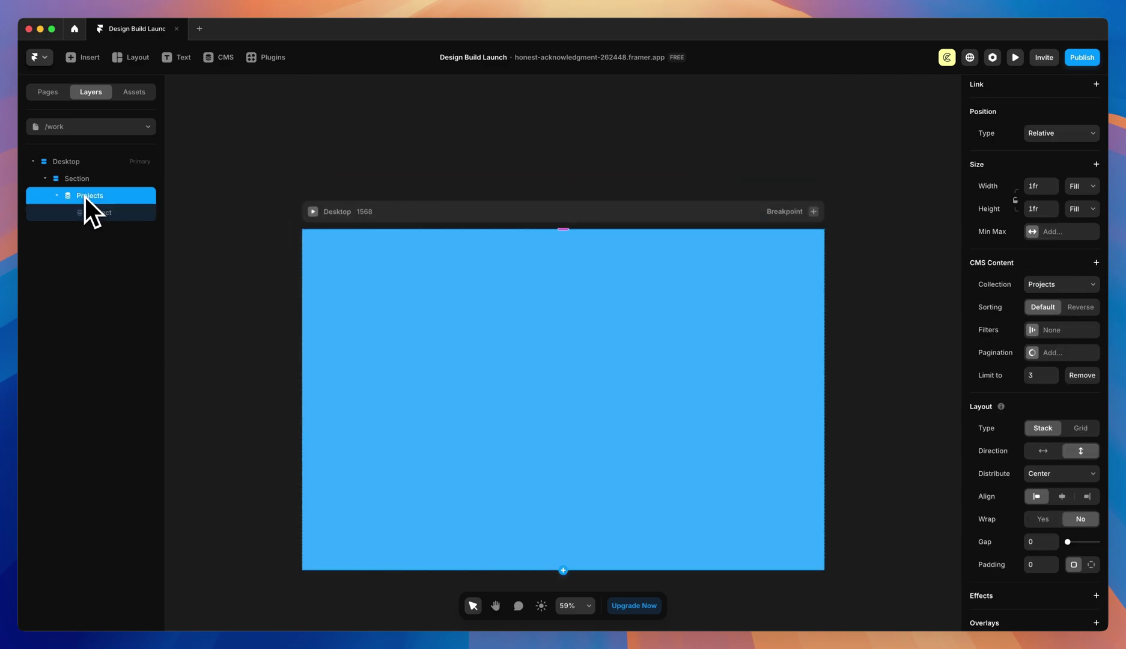
{"action": "left_click", "coordinate": [1035, 475]}
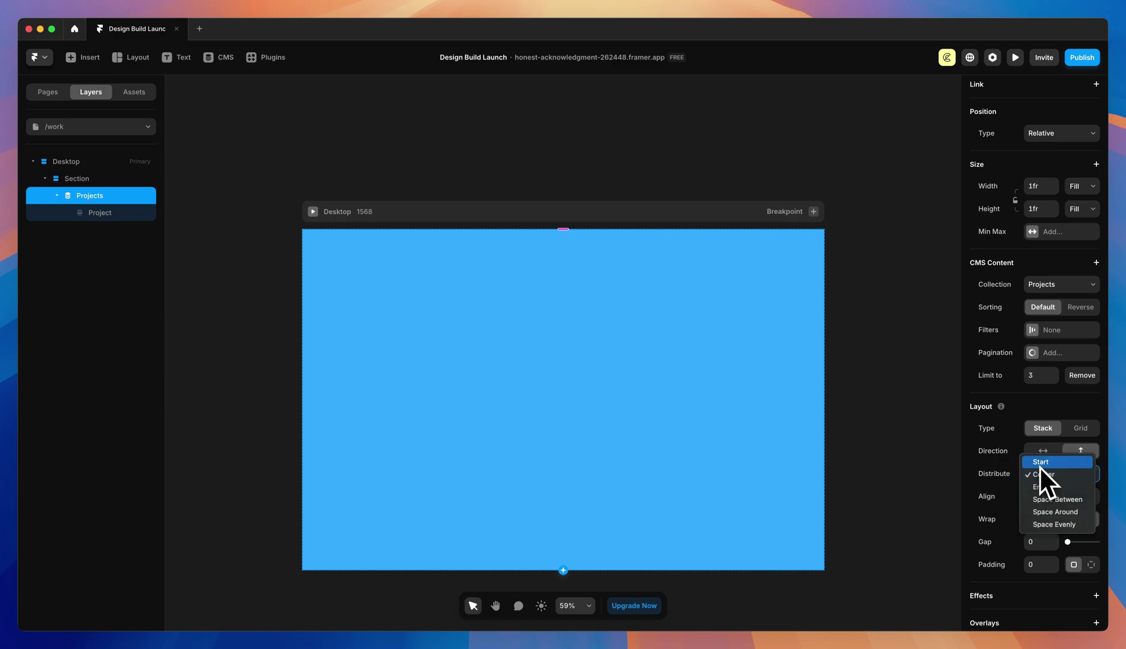
{"action": "left_click", "coordinate": [1040, 463]}
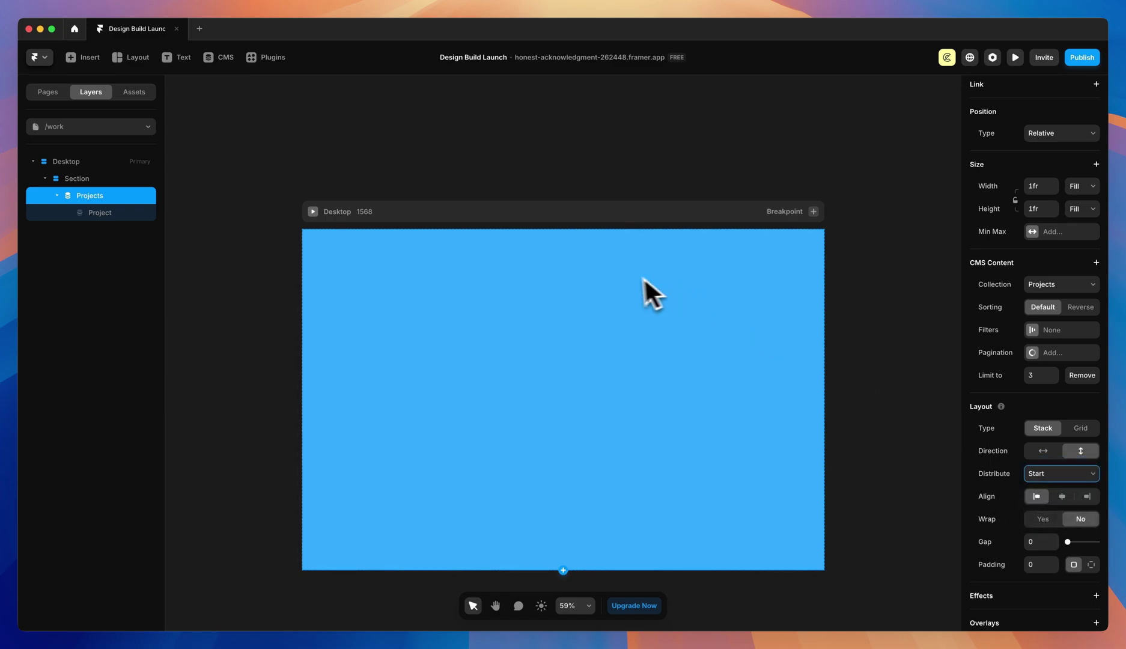
{"action": "scroll", "coordinate": [619, 318], "scroll_direction": "down", "scroll_amount": 1}
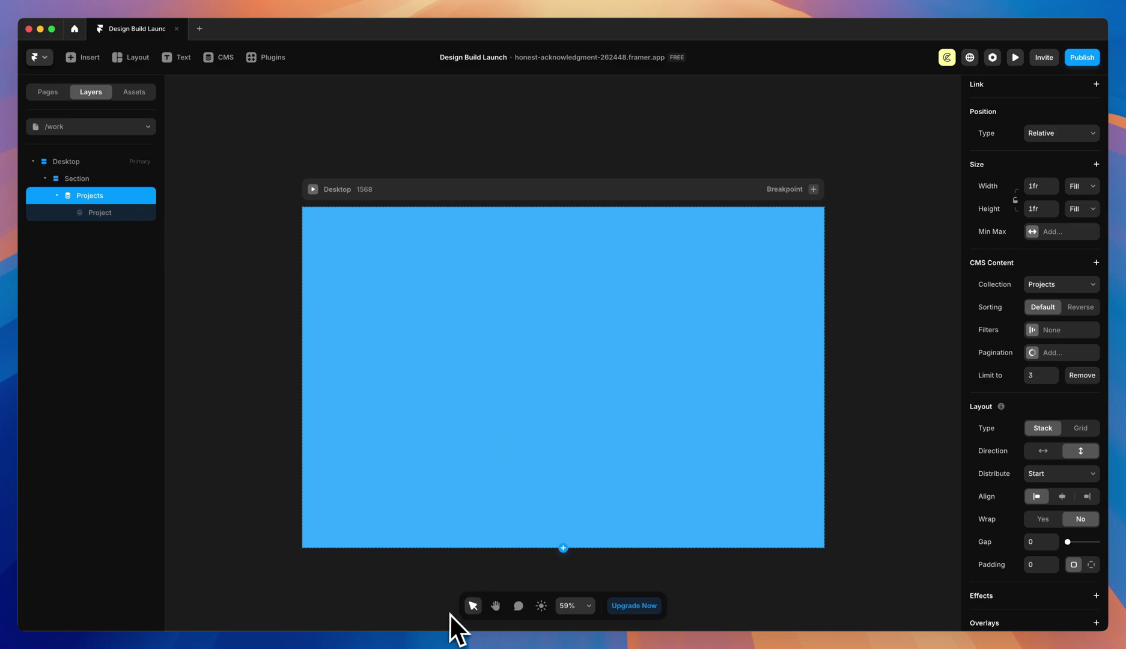
- Remove the Project frame's fill and draw a two-column stack of about 1213 by 771 inside it
{"action": "left_click", "coordinate": [93, 213]}
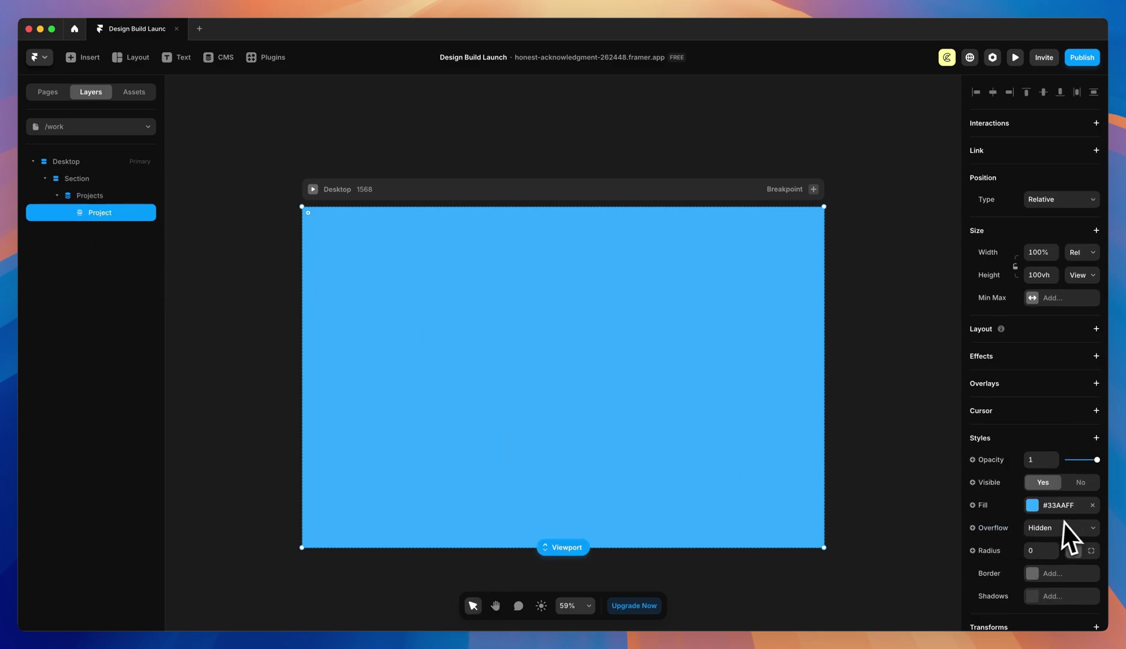
{"action": "left_click", "coordinate": [1092, 505]}
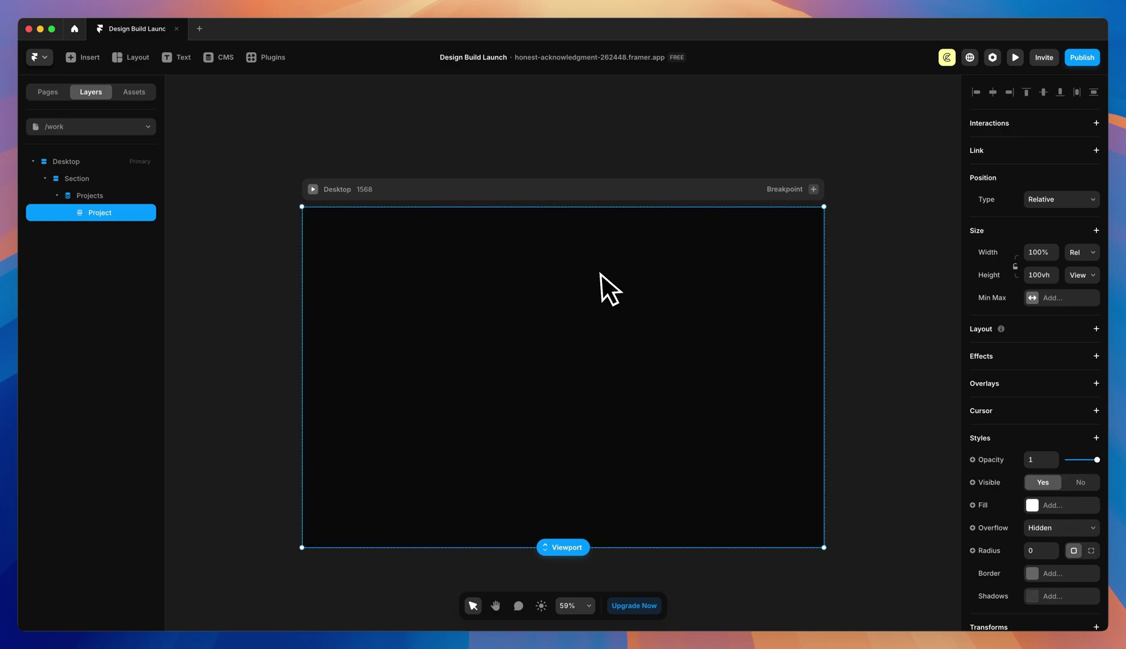
{"action": "scroll", "coordinate": [541, 294], "scroll_direction": "down", "scroll_amount": 1}
{"action": "left_click", "coordinate": [121, 59]}
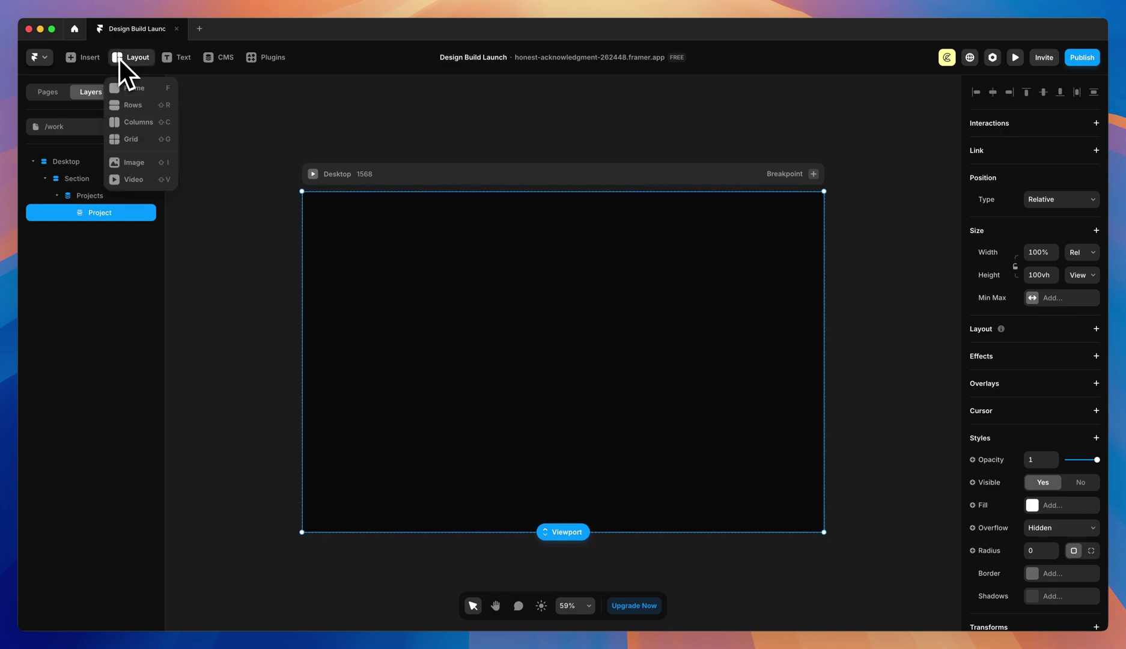
{"action": "left_click", "coordinate": [125, 126]}
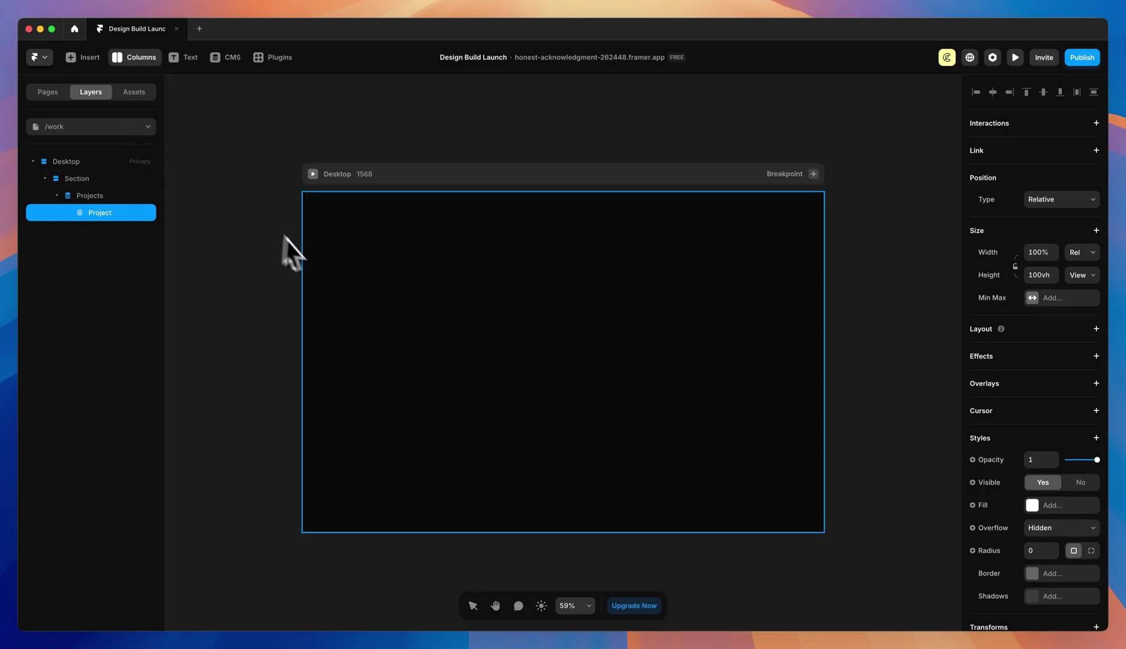
{"action": "left_click_drag", "start_coordinate": [363, 237], "coordinate": [768, 493]}
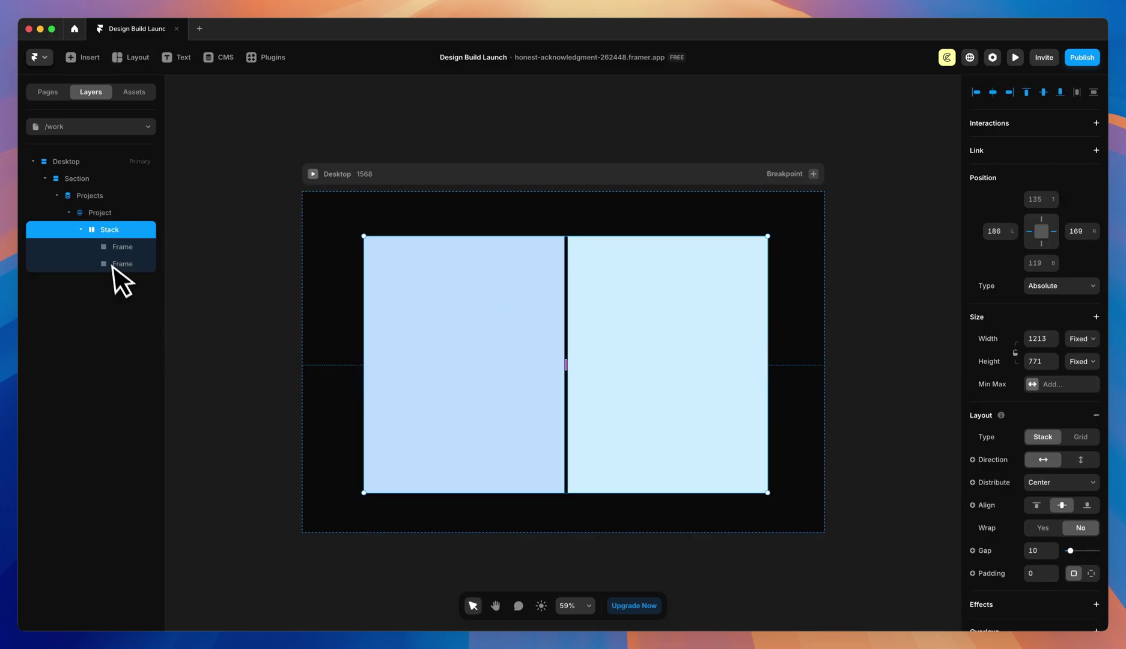
- Add a vertical stack layout with centered alignment and distribution to the Project frame
{"action": "left_click", "coordinate": [100, 215]}
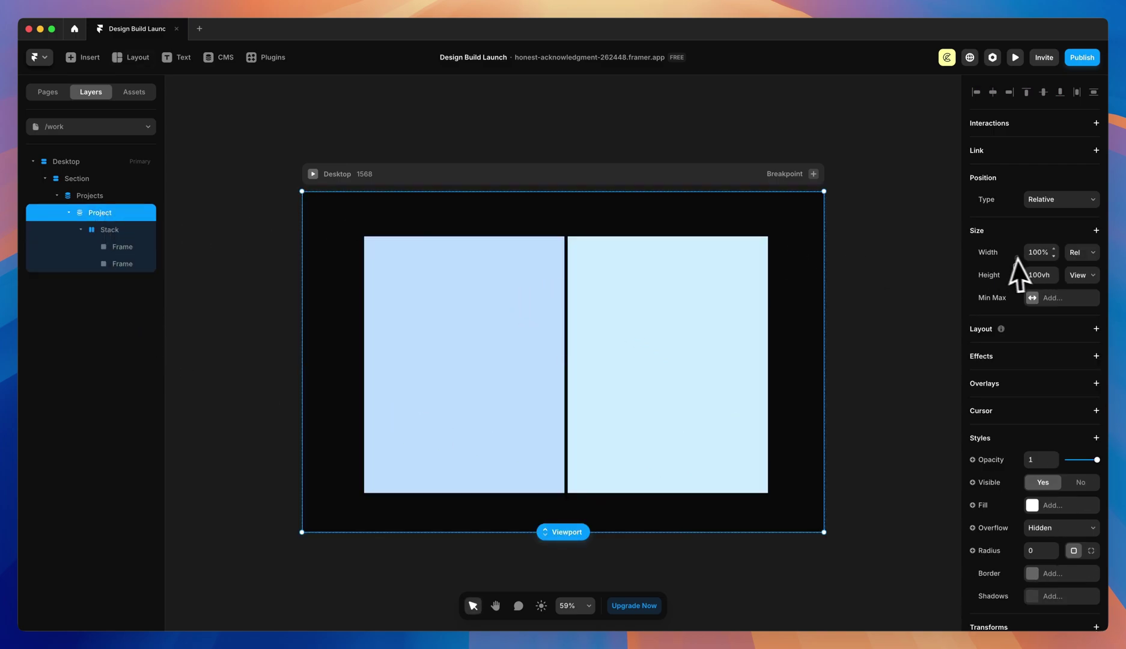
{"action": "scroll", "coordinate": [1068, 272], "scroll_direction": "down", "scroll_amount": 5}
{"action": "scroll", "coordinate": [1062, 255], "scroll_direction": "up", "scroll_amount": 2}
{"action": "scroll", "coordinate": [1062, 255], "scroll_direction": "up", "scroll_amount": 2}
{"action": "scroll", "coordinate": [1063, 256], "scroll_direction": "down", "scroll_amount": 3}
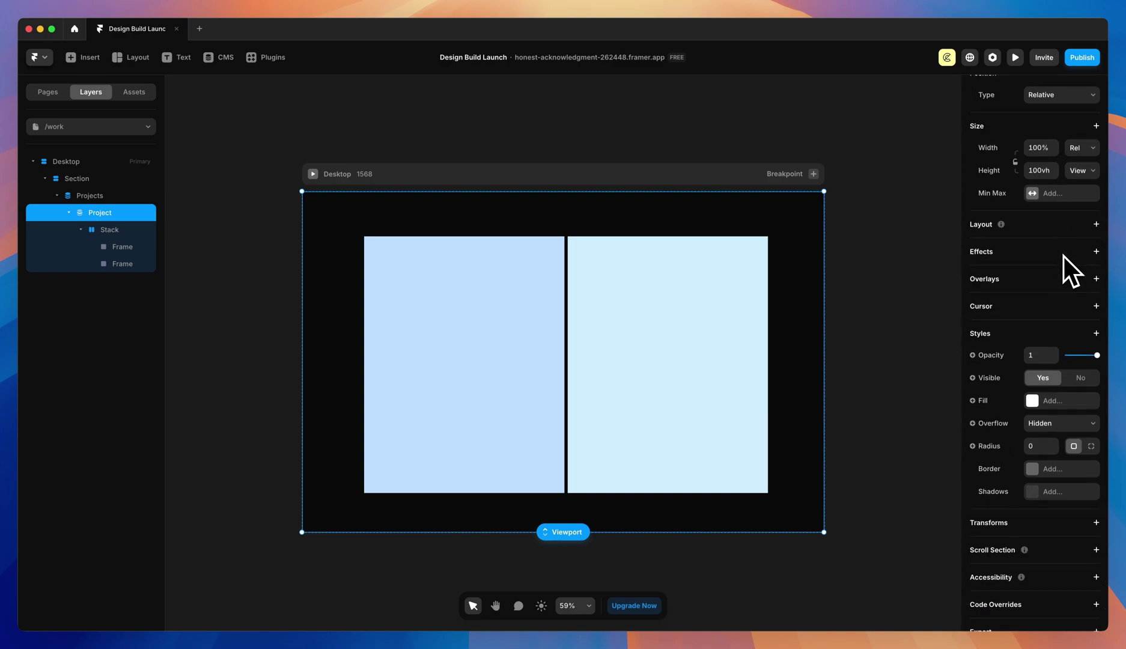
{"action": "left_click", "coordinate": [1096, 224]}
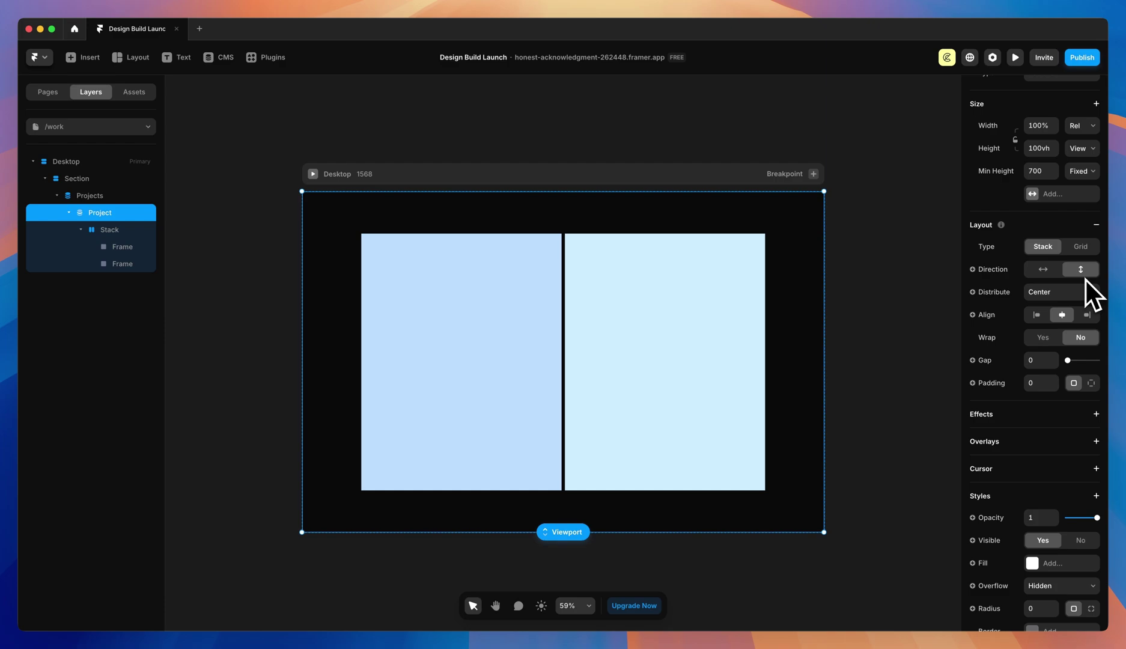
- Set both the width and height of the two-column stack inside Project to Fill
{"action": "left_click", "coordinate": [549, 375]}
{"action": "left_click", "coordinate": [1088, 253]}
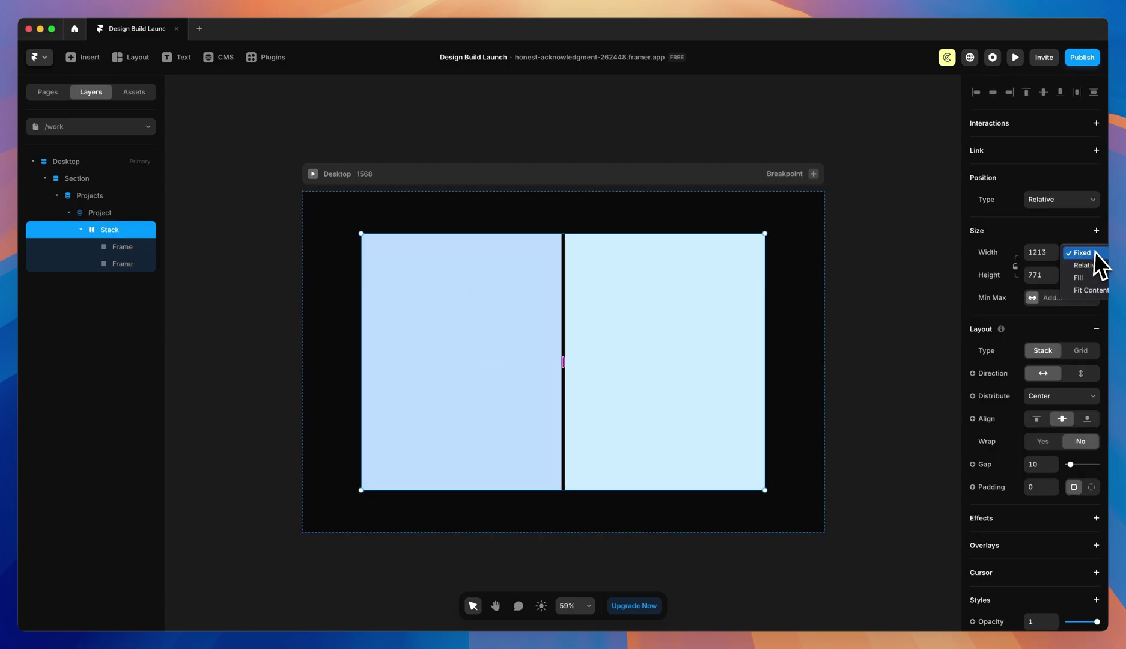
{"action": "left_click", "coordinate": [1090, 277]}
{"action": "left_click", "coordinate": [1087, 278]}
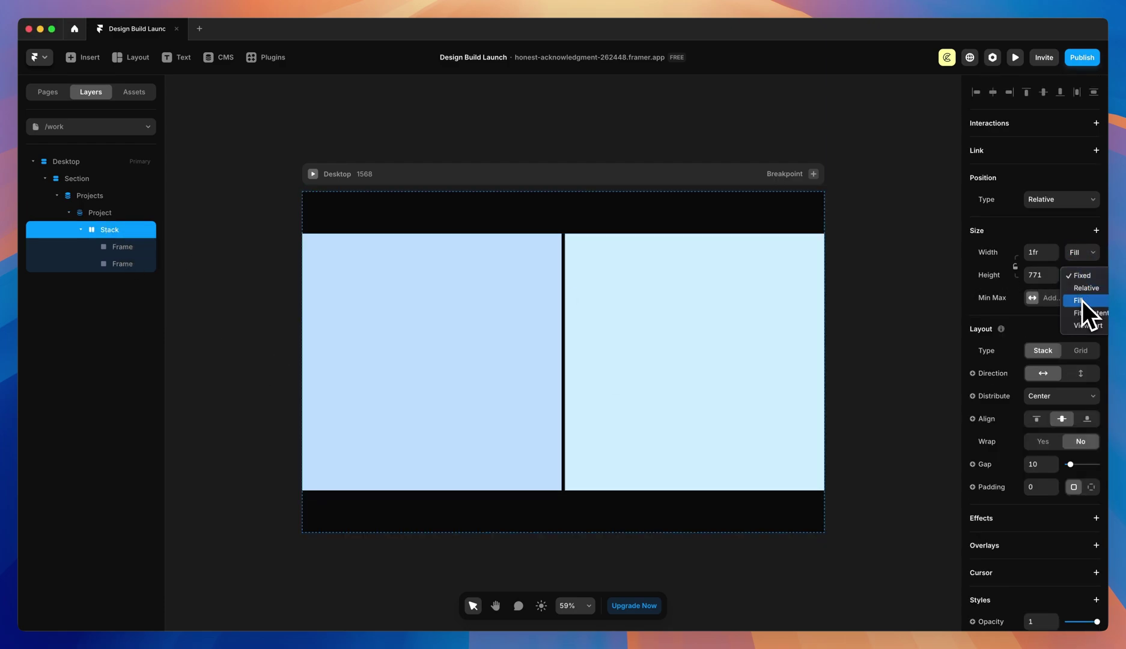
{"action": "left_click", "coordinate": [1082, 301]}
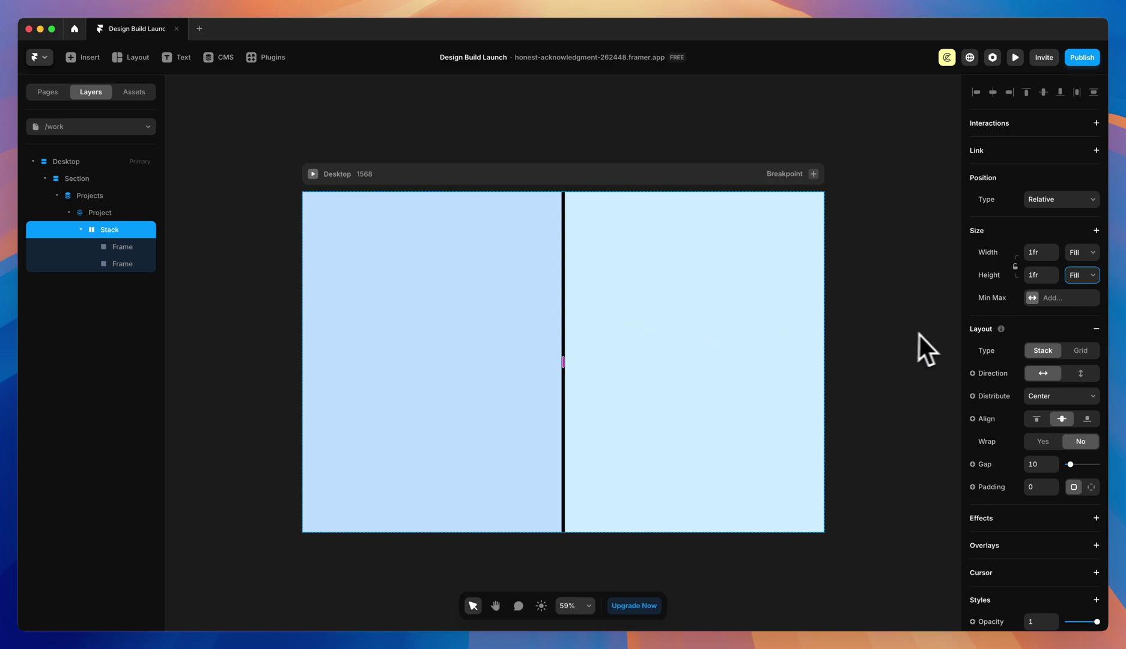
- Set the two-column stack's gap to 32 and its top padding to 104
{"action": "scroll", "coordinate": [1004, 338], "scroll_direction": "down", "scroll_amount": 1}
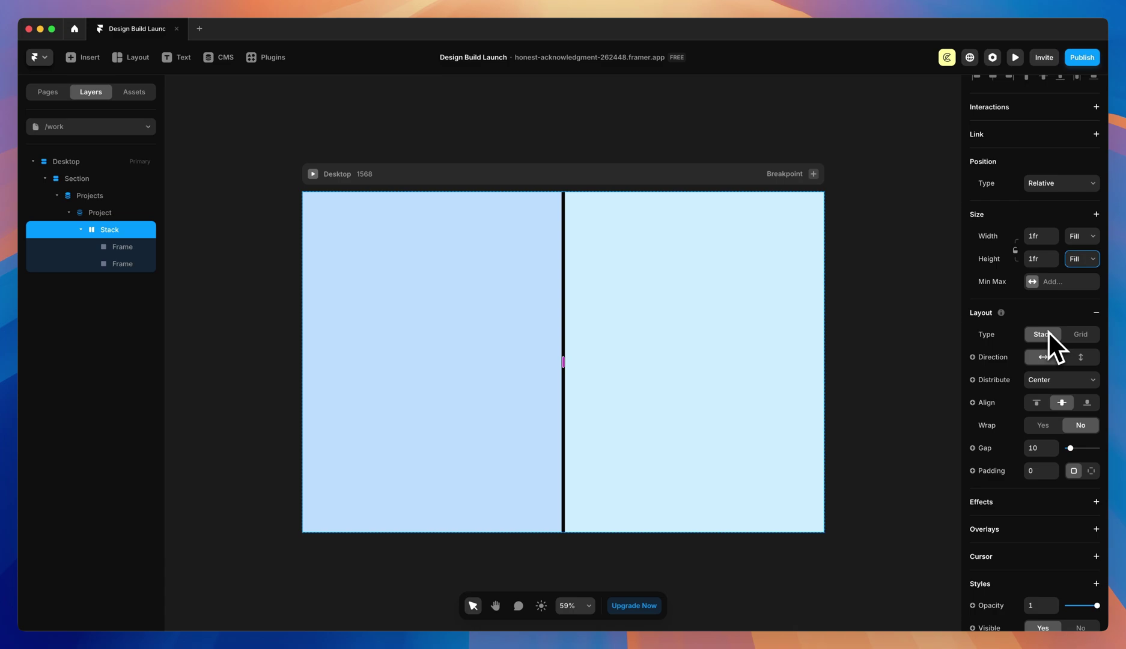
{"action": "left_click", "coordinate": [1042, 450]}
{"action": "type", "text": "32"}
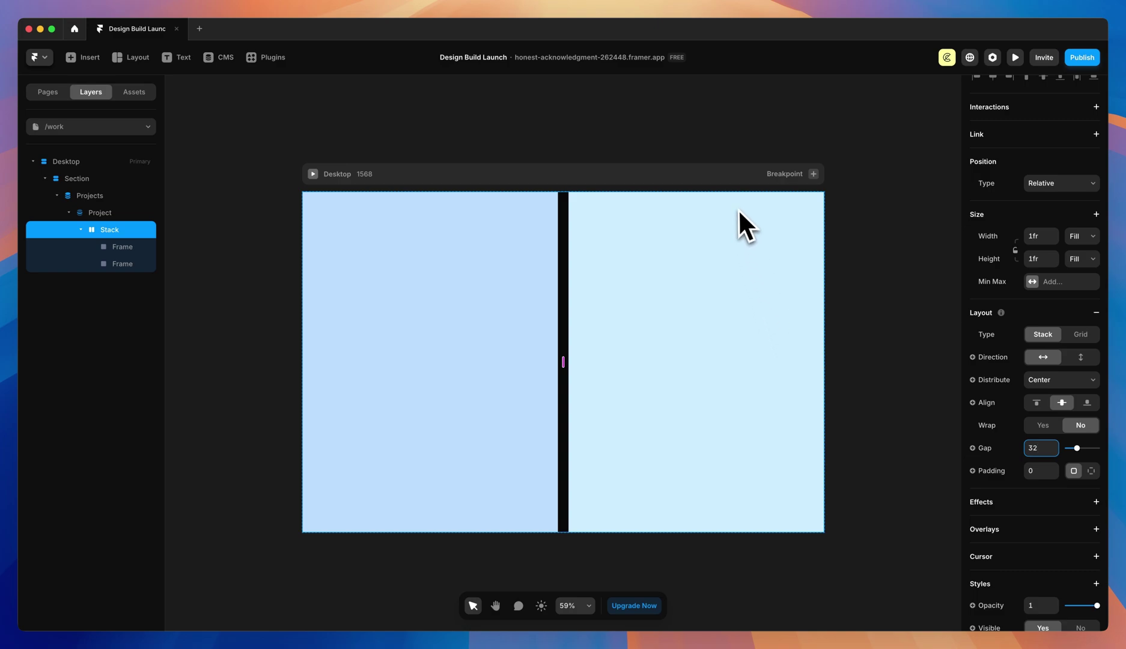
{"action": "left_click", "coordinate": [1091, 471]}
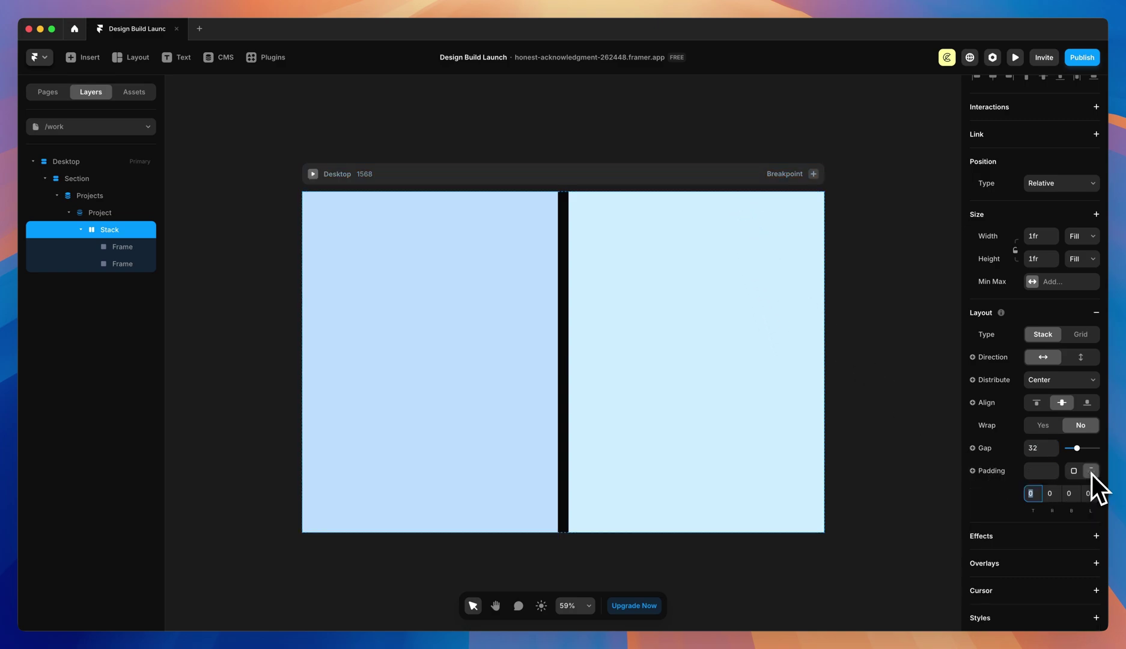
{"action": "type", "text": "1"}
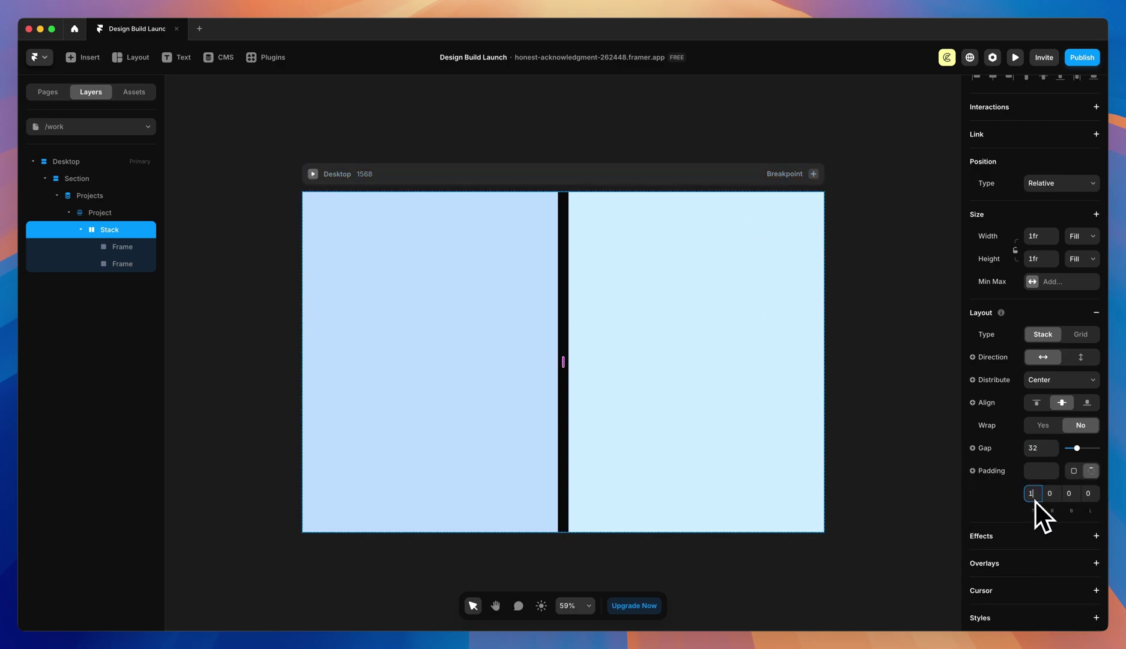
{"action": "type", "text": "04"}
{"action": "key", "text": "Return"}
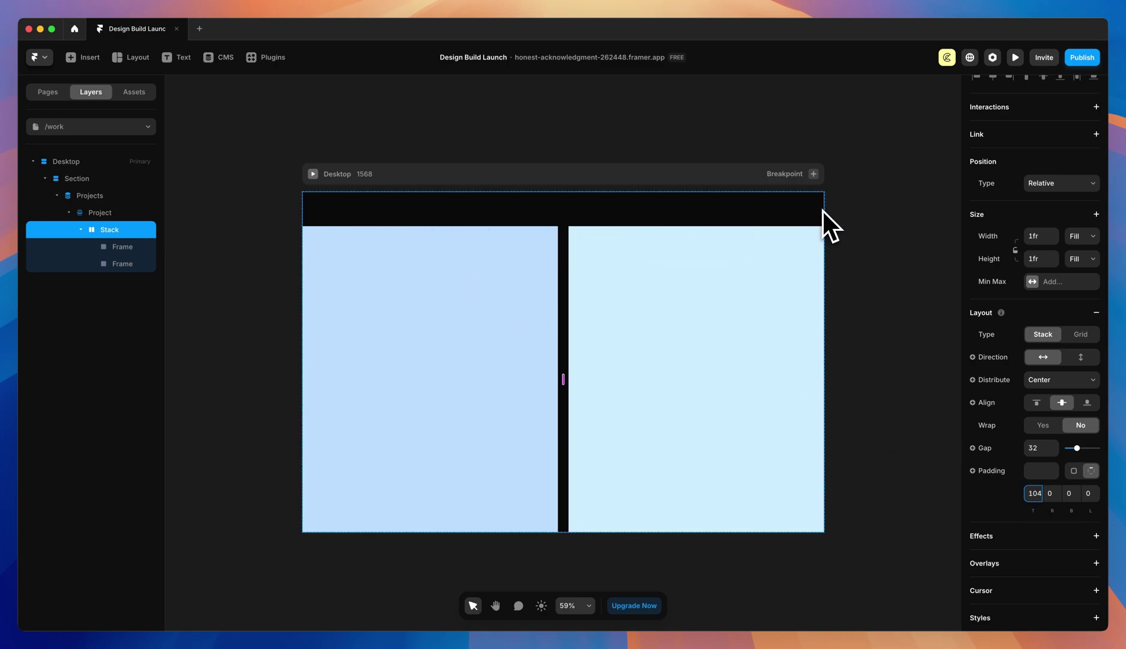
- Remove the fill from both column frames inside the two-column stack
{"action": "scroll", "coordinate": [477, 238], "scroll_direction": "down", "scroll_amount": 1}
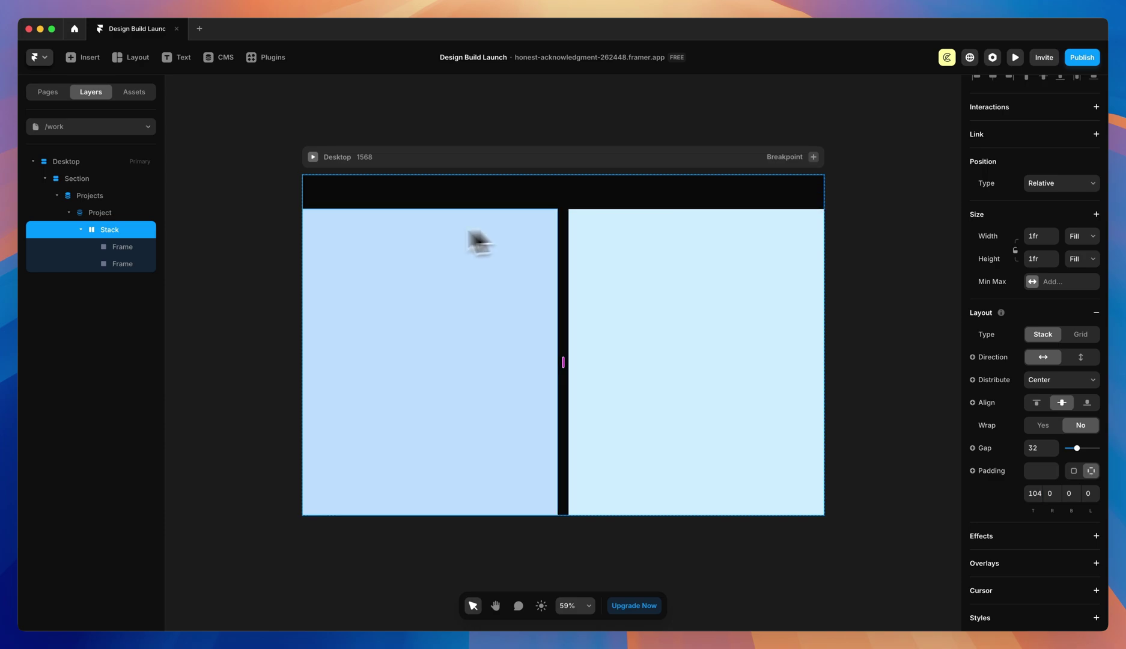
{"action": "left_click", "coordinate": [122, 246]}
{"action": "left_click", "coordinate": [126, 264], "text": "shift"}
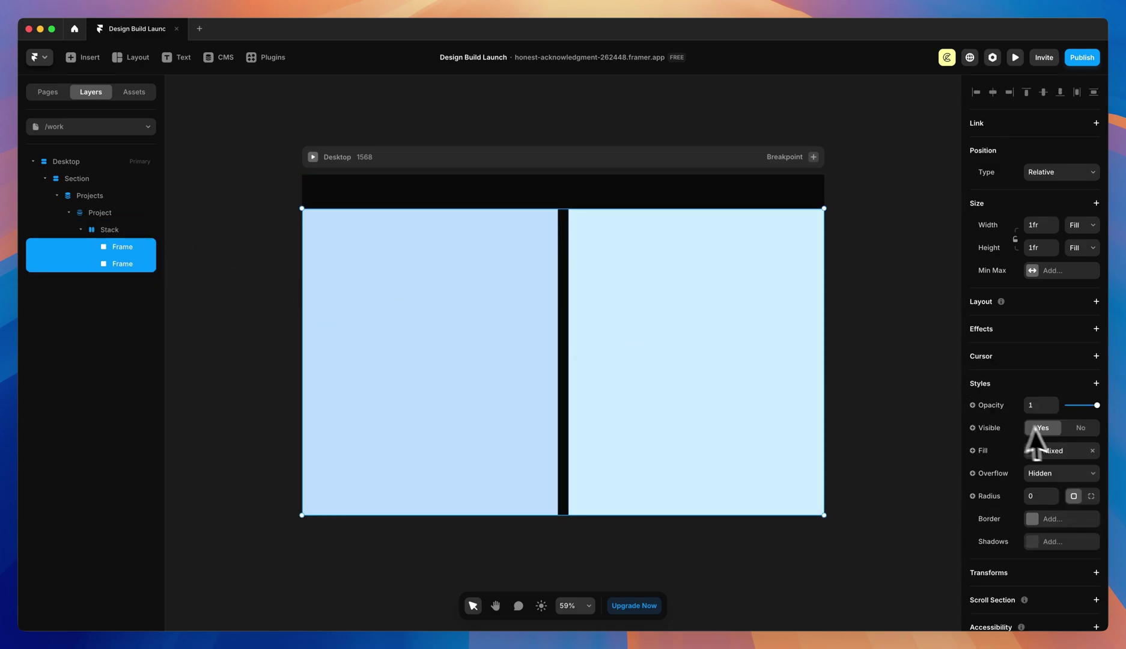
{"action": "left_click", "coordinate": [1094, 452]}
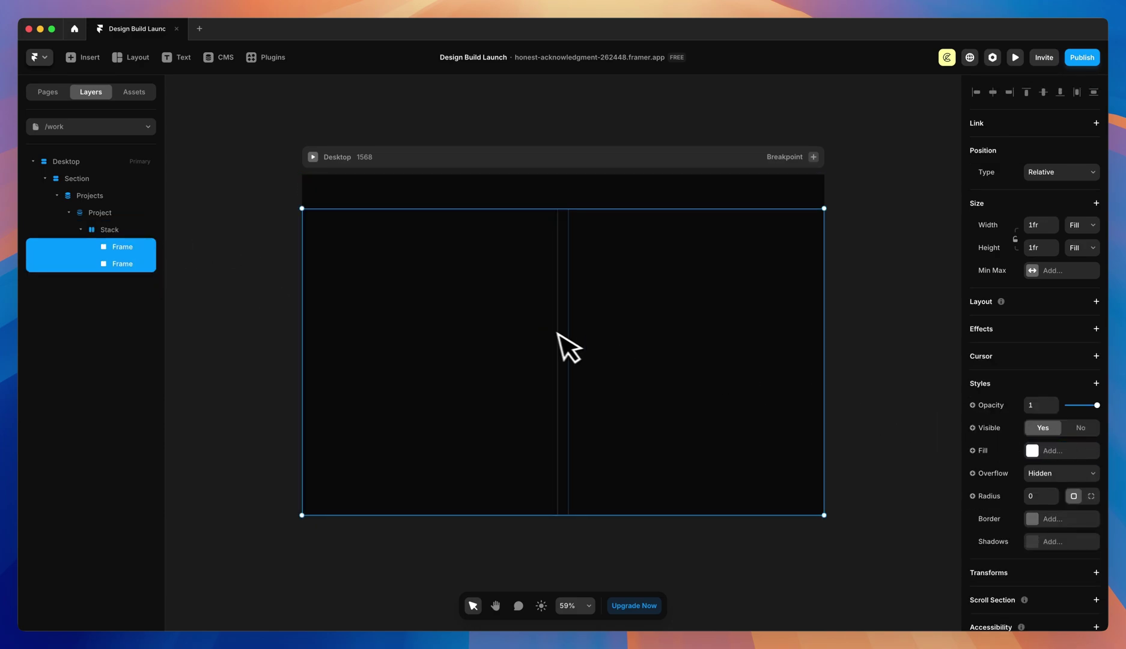
- Bind the left column frame's fill to the Cover Image variable and set its corner radius to 8
{"action": "left_click", "coordinate": [513, 330]}
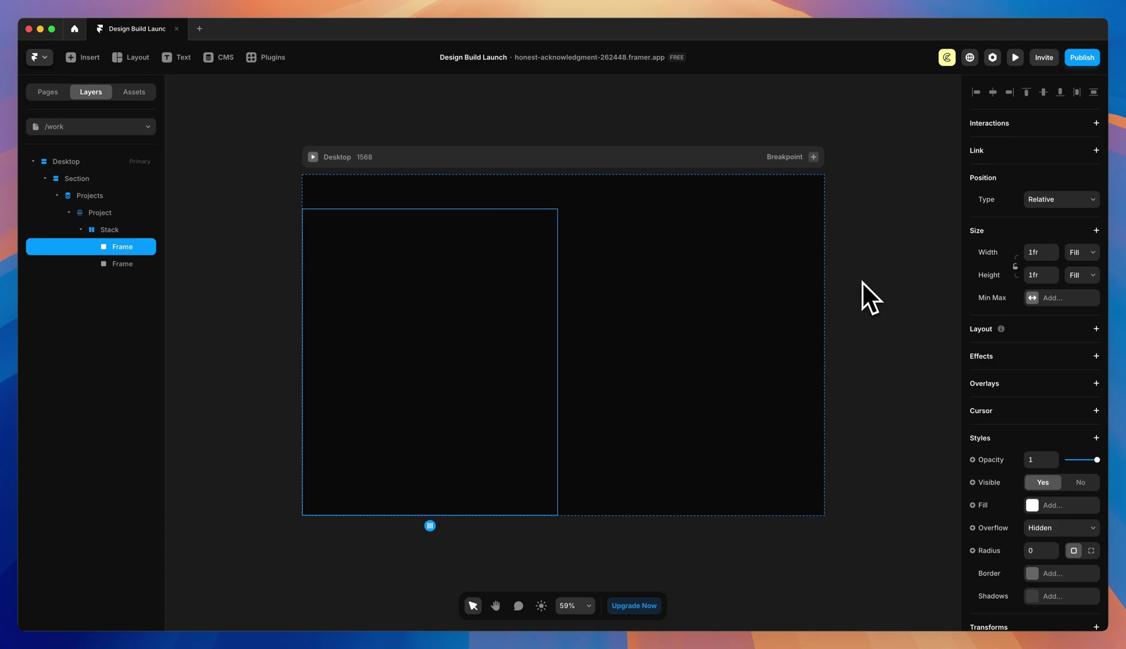
{"action": "scroll", "coordinate": [984, 271], "scroll_direction": "down", "scroll_amount": 3}
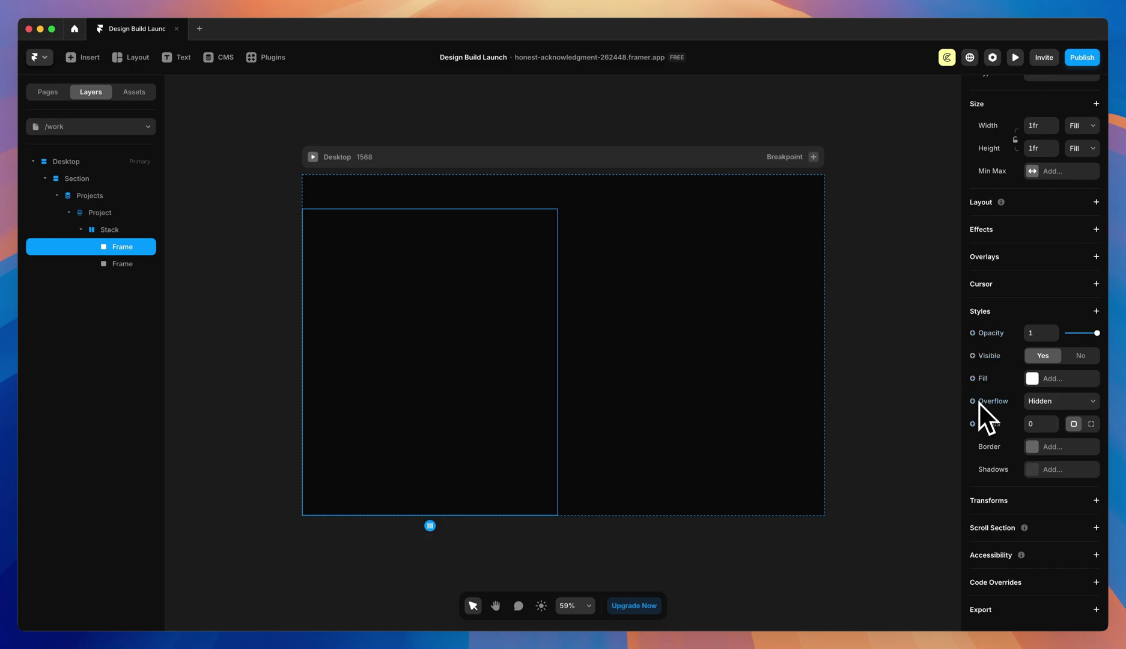
{"action": "left_click", "coordinate": [973, 378]}
{"action": "mouse_move", "coordinate": [1003, 424]}
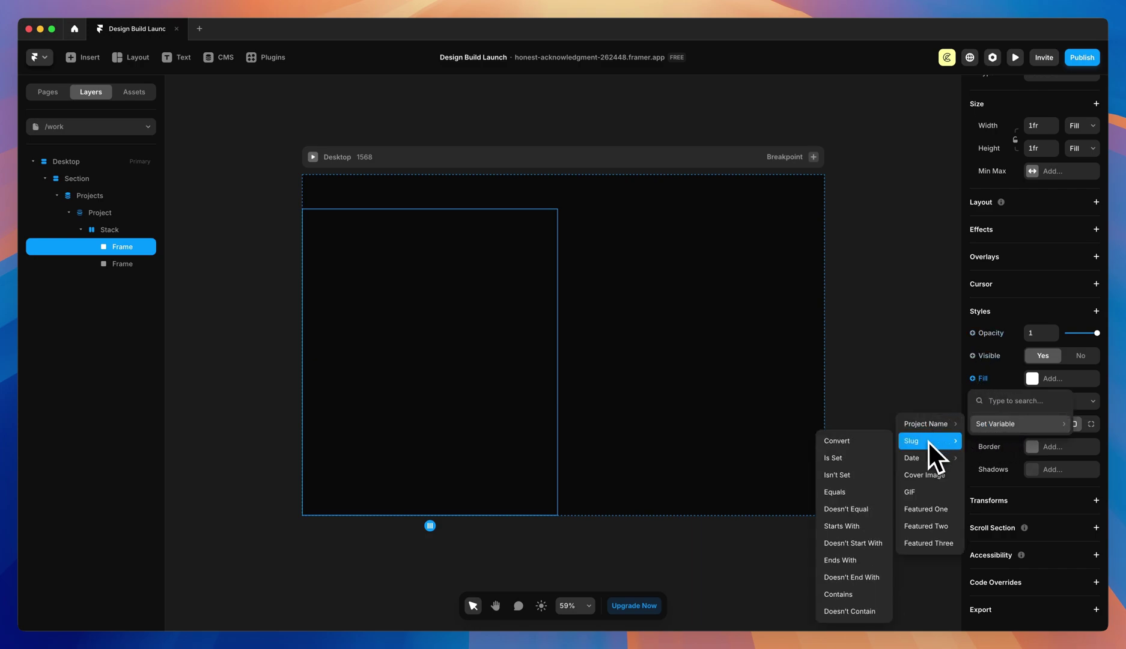
{"action": "mouse_move", "coordinate": [928, 459]}
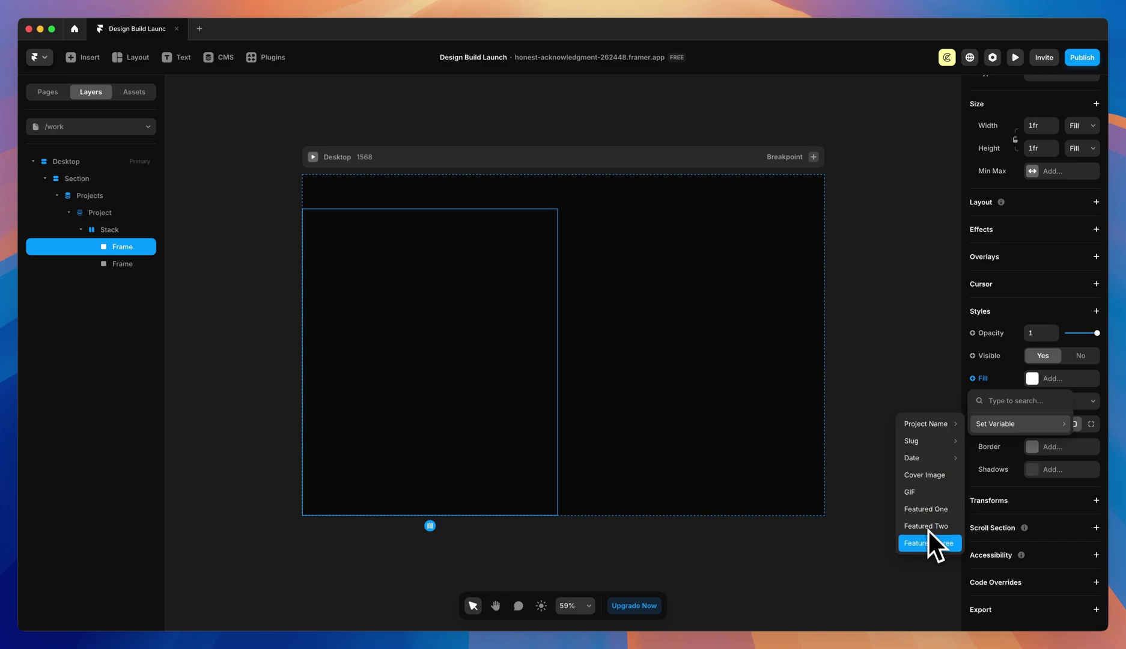
{"action": "left_click", "coordinate": [925, 475]}
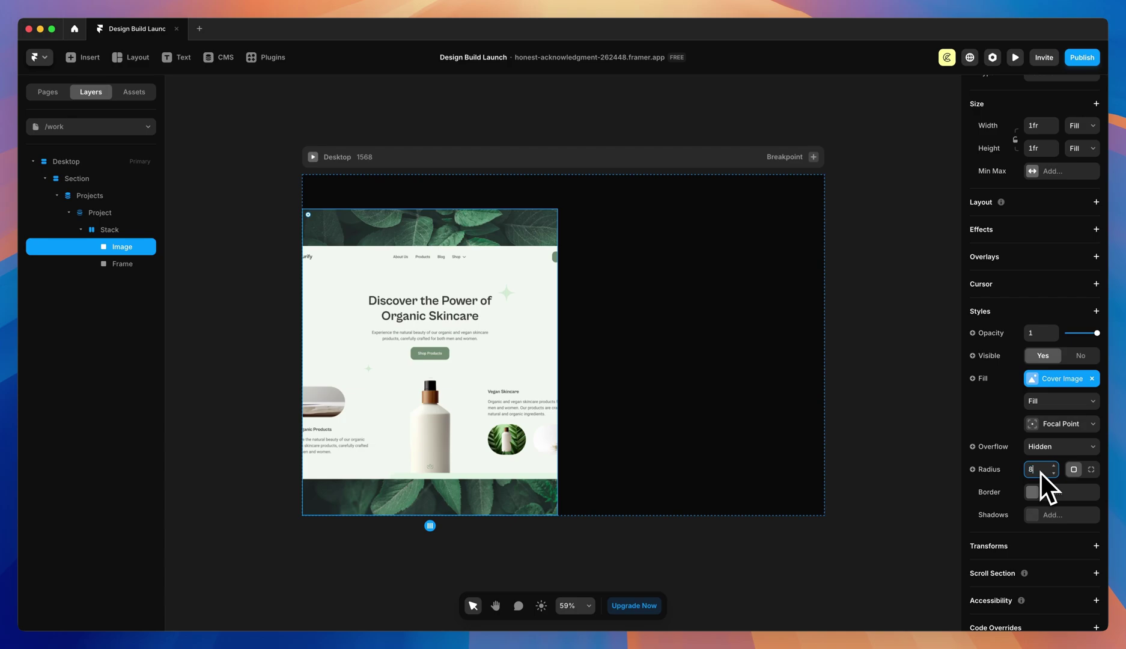
{"action": "key", "text": "Return"}
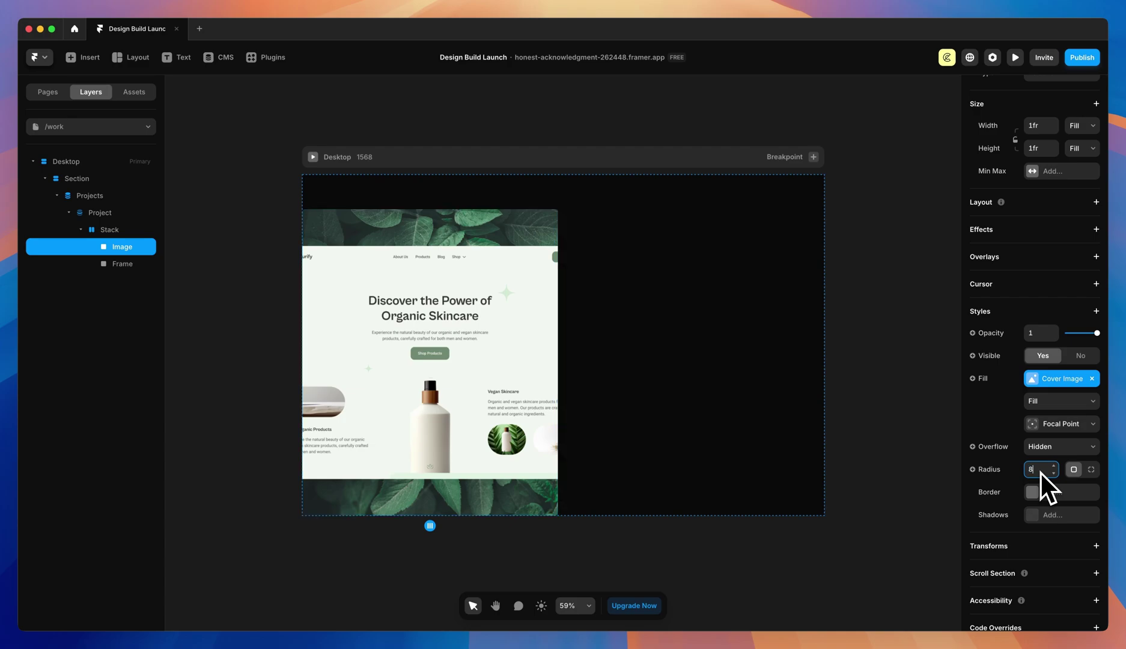
- Set the right column frame's width to 0.4fr so the cover image takes the larger share
{"action": "scroll", "coordinate": [1041, 473], "scroll_direction": "up", "scroll_amount": 3}
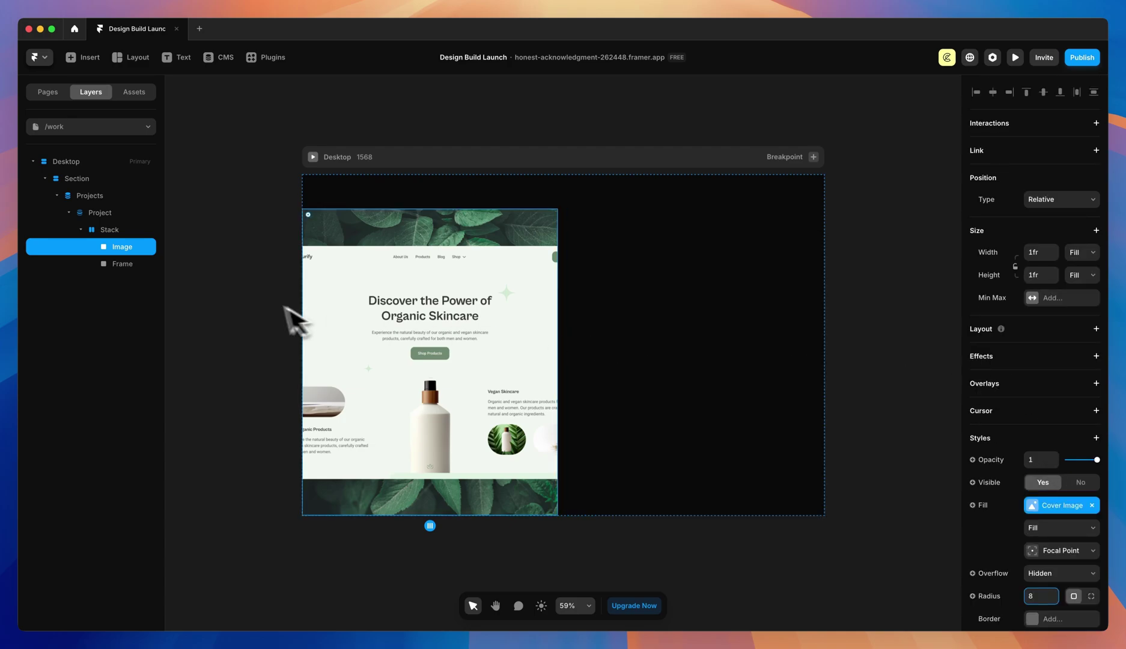
{"action": "left_click", "coordinate": [120, 265]}
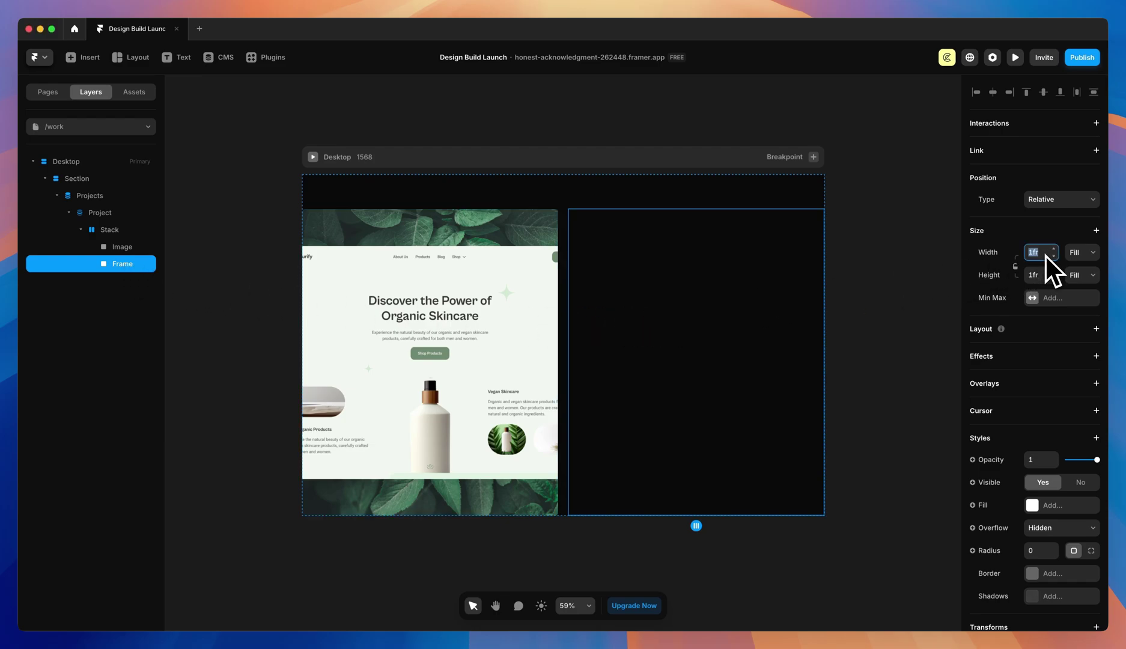
{"action": "key", "text": "Return"}
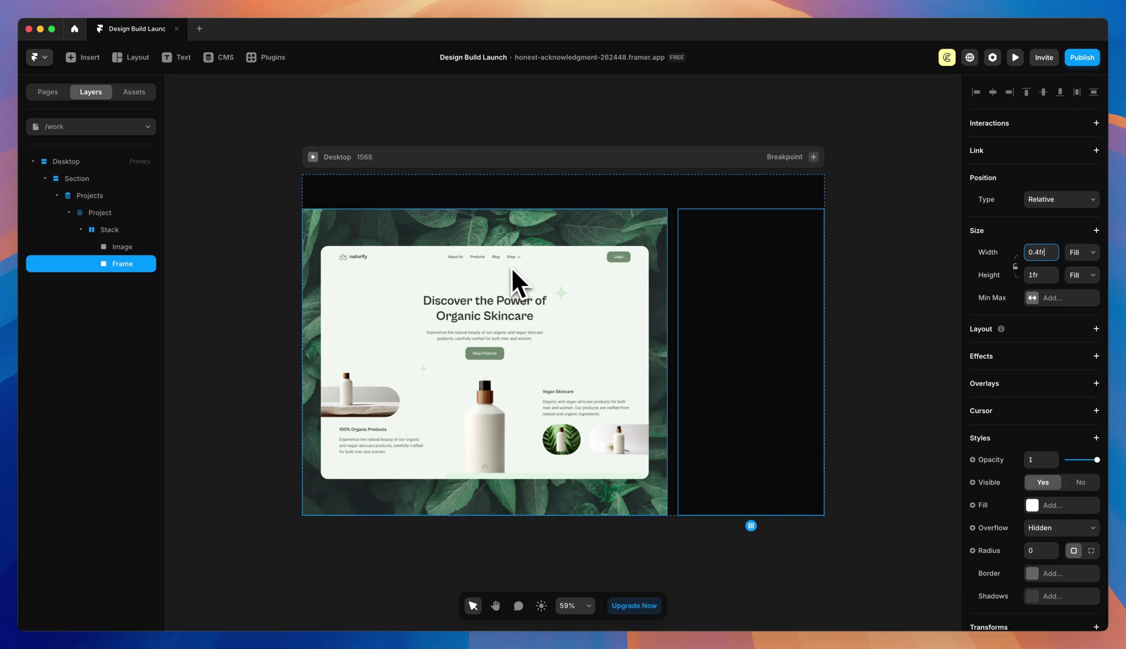
- Add a vertical stack layout to the right column frame with left alignment and Space Between distribution
{"action": "scroll", "coordinate": [1052, 305], "scroll_direction": "down", "scroll_amount": 1}
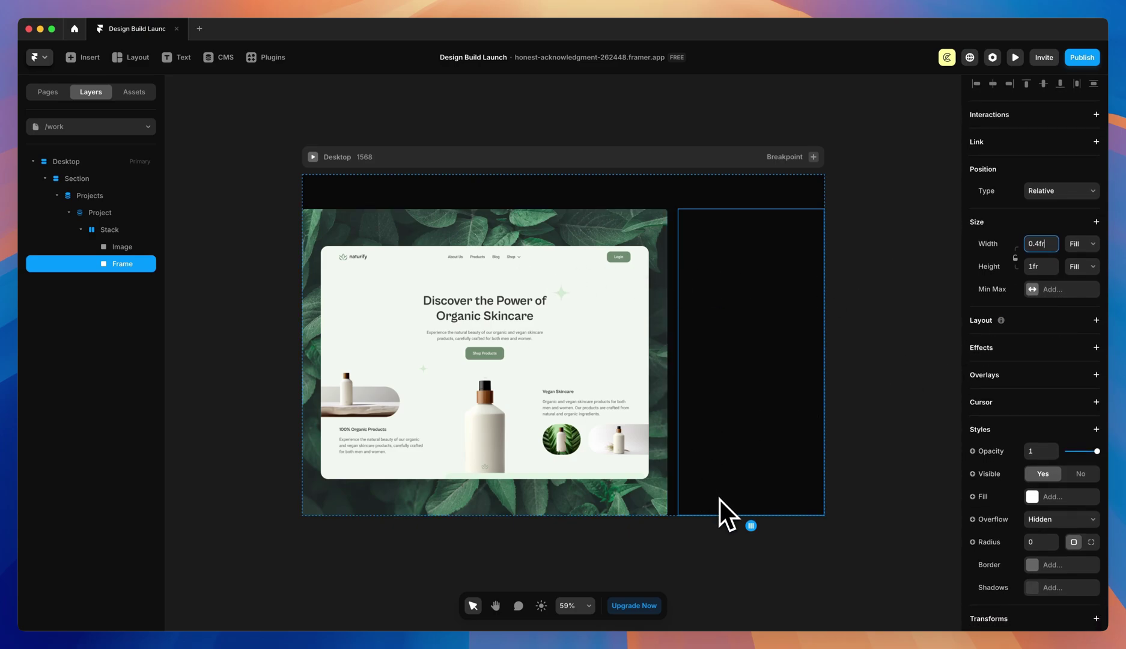
{"action": "left_click", "coordinate": [1097, 321]}
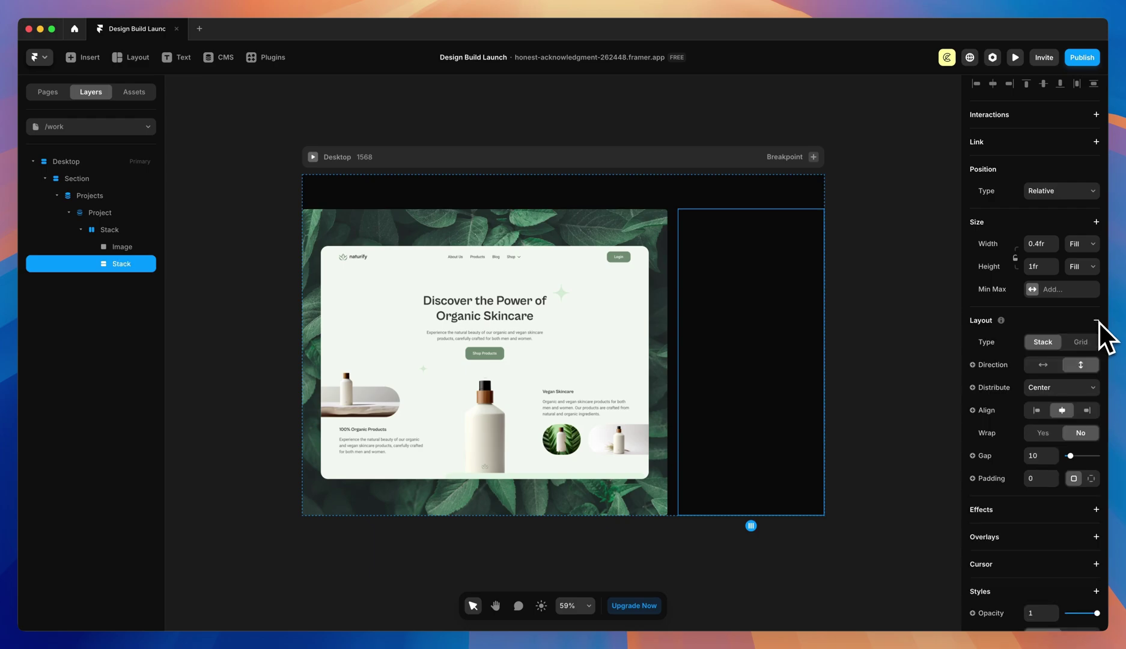
{"action": "left_click", "coordinate": [1037, 411]}
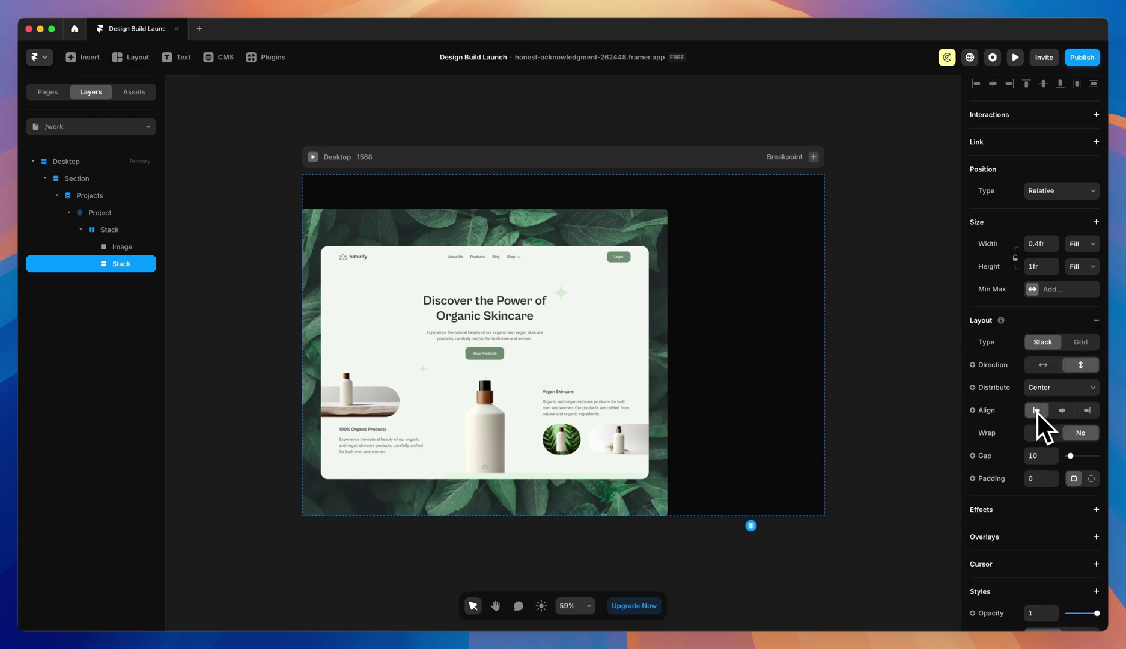
{"action": "left_click", "coordinate": [1053, 389]}
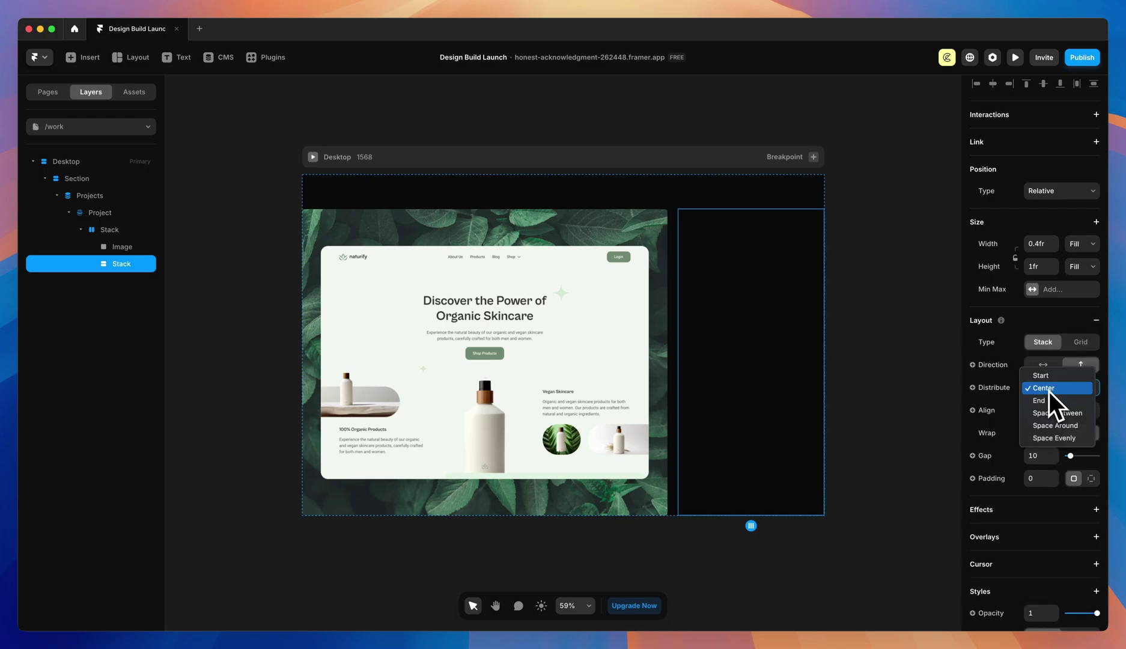
{"action": "left_click", "coordinate": [1055, 415]}
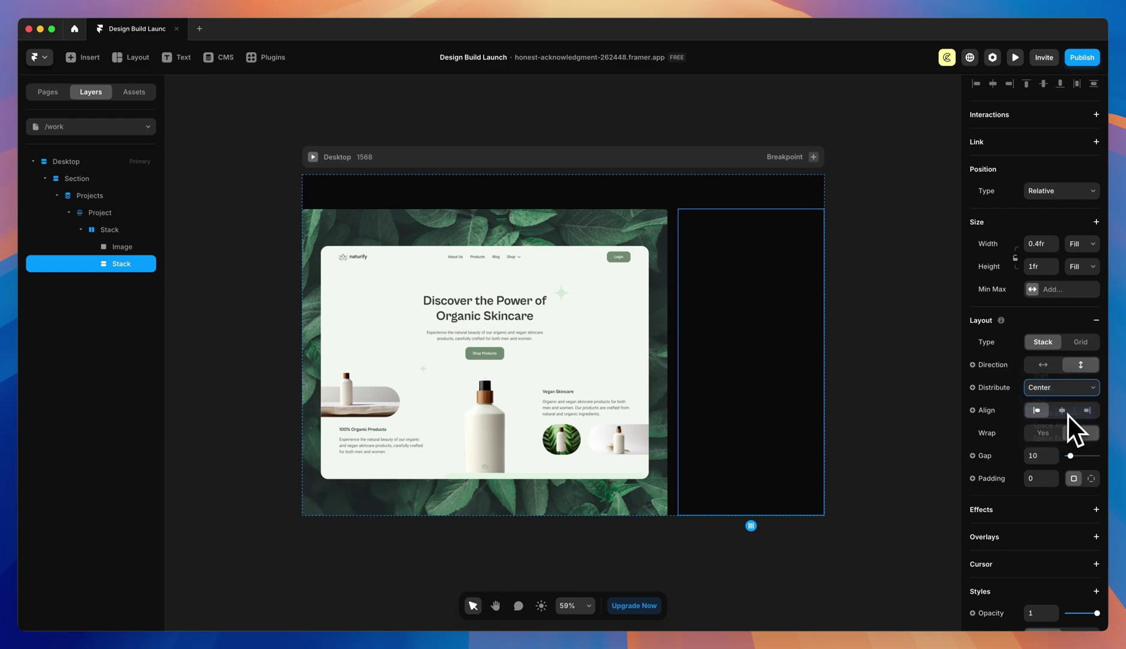
- Add a text layer reading "asdfasdf" inside the right column stack
{"action": "scroll", "coordinate": [1052, 397], "scroll_direction": "down", "scroll_amount": 4}
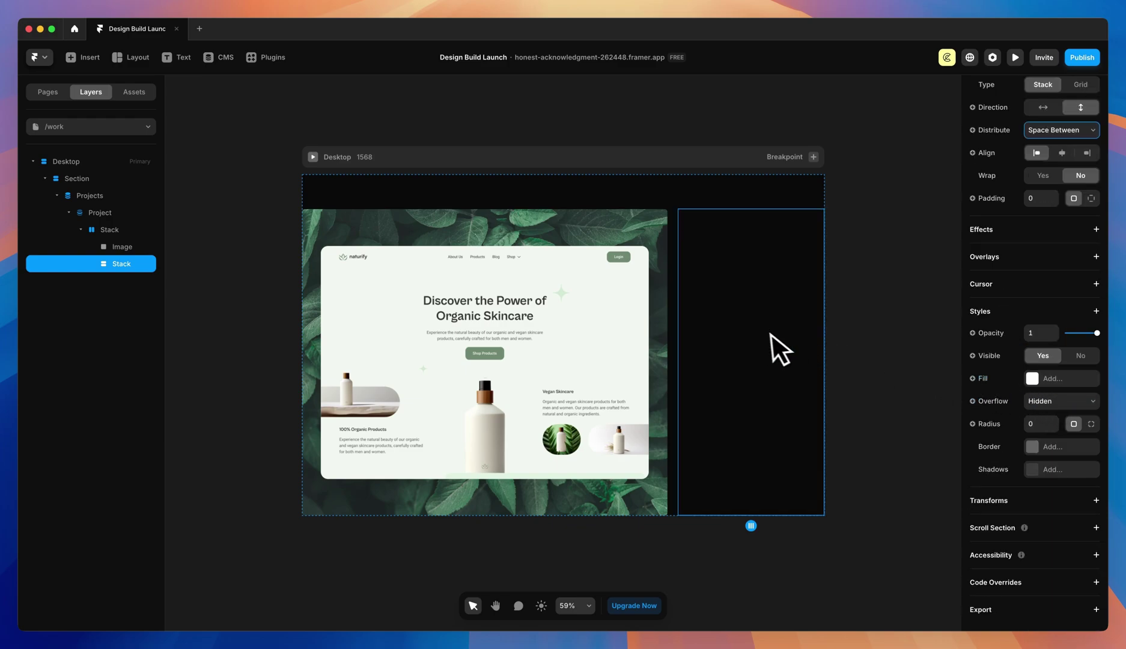
{"action": "key", "text": "t"}
{"action": "left_click", "coordinate": [736, 336]}
{"action": "type", "text": "asdfasdf"}
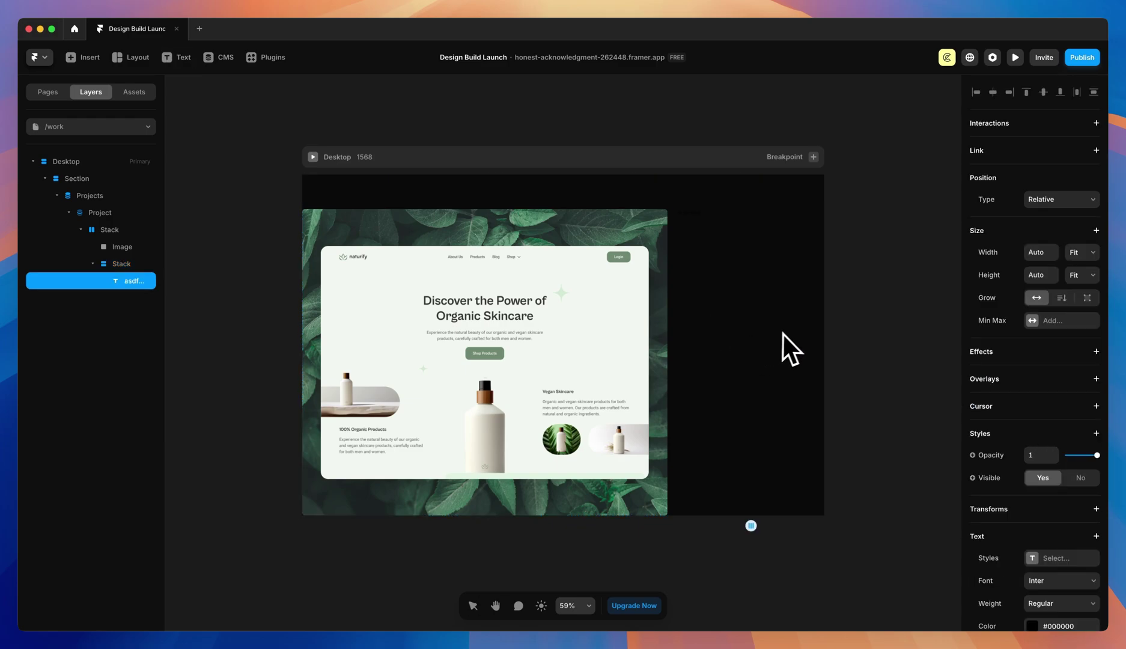
- Apply the Body Alt style to the "asdfasdf" text, detach the style, and recolor the text with color style 0
{"action": "scroll", "coordinate": [989, 361], "scroll_direction": "down", "scroll_amount": 4}
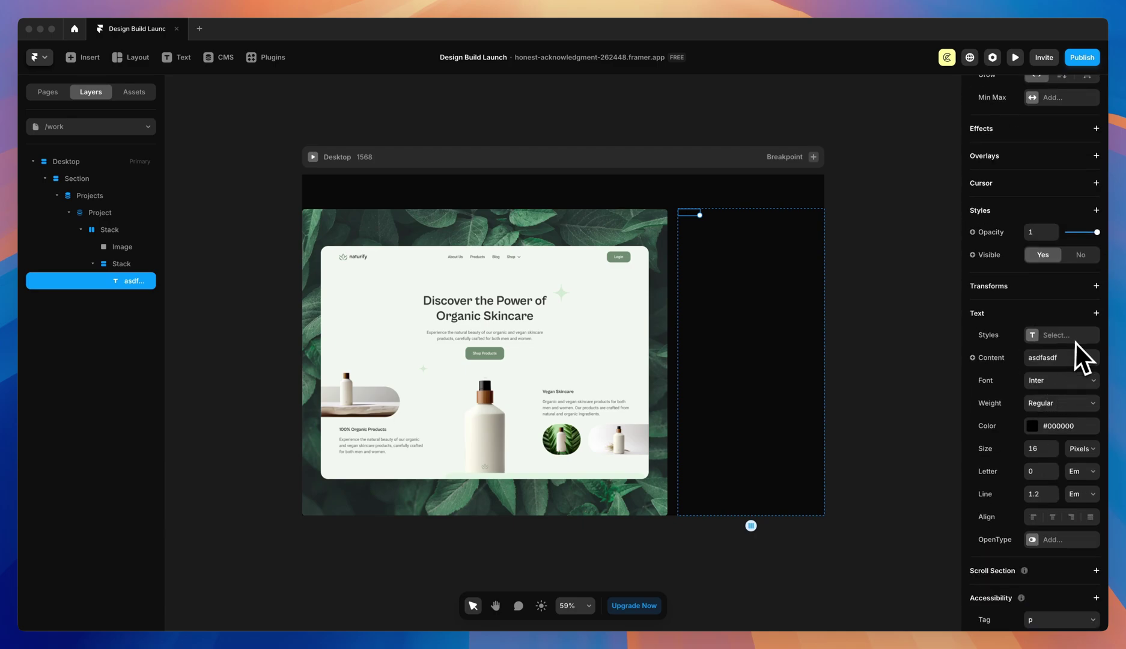
{"action": "left_click", "coordinate": [1039, 336]}
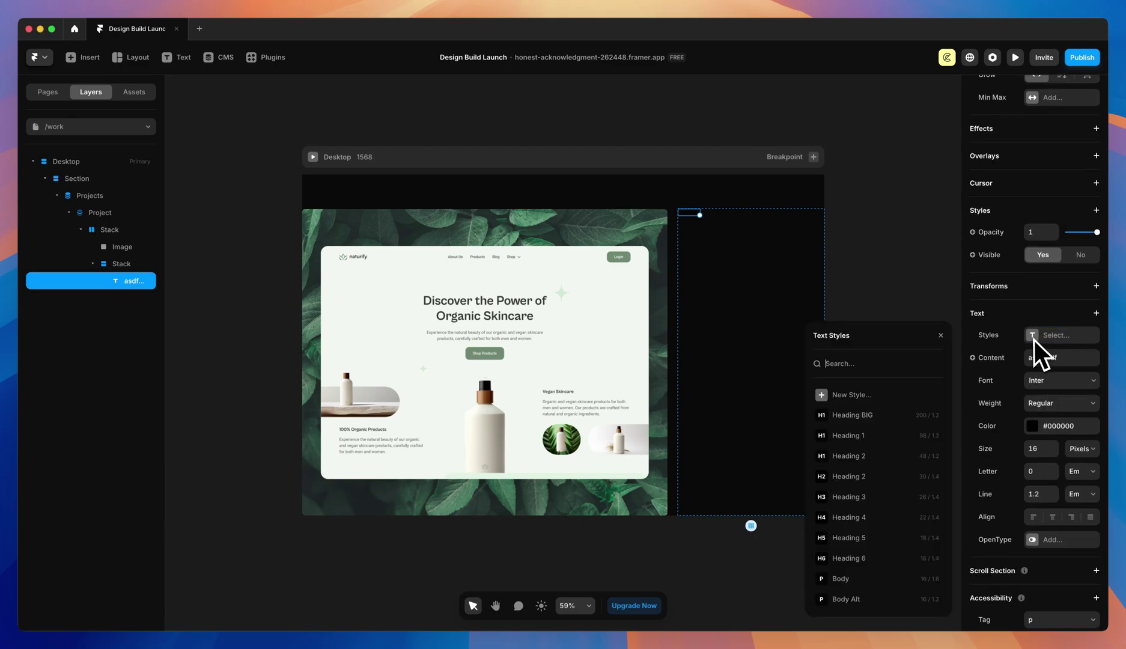
{"action": "left_click", "coordinate": [844, 606]}
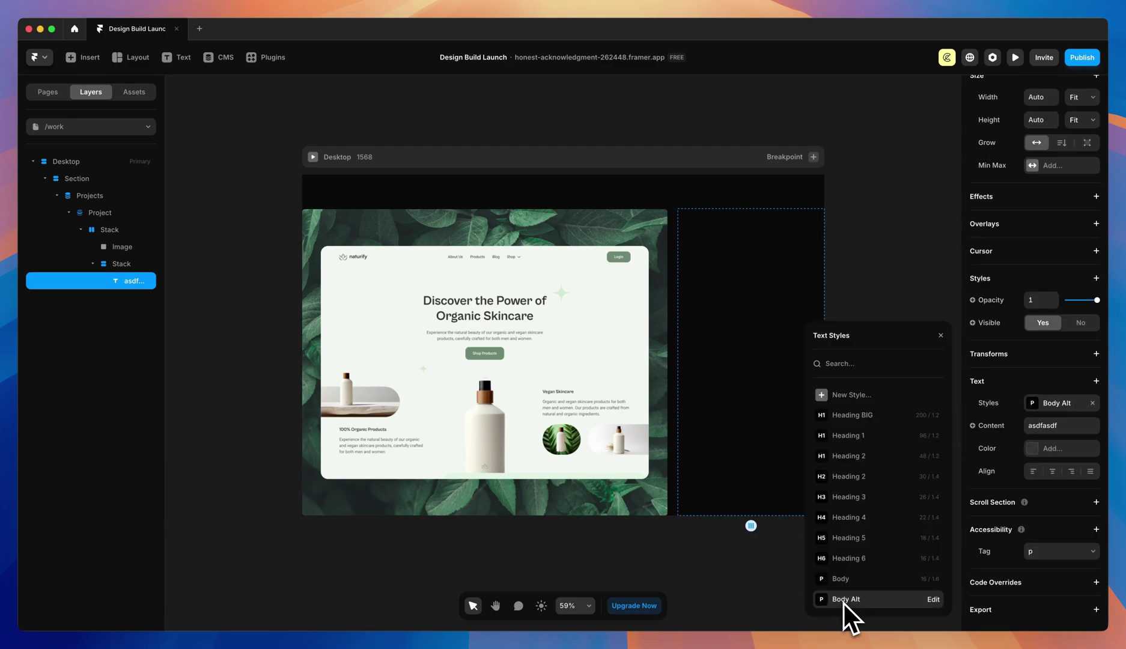
{"action": "left_click", "coordinate": [1096, 403]}
{"action": "left_click", "coordinate": [1036, 494]}
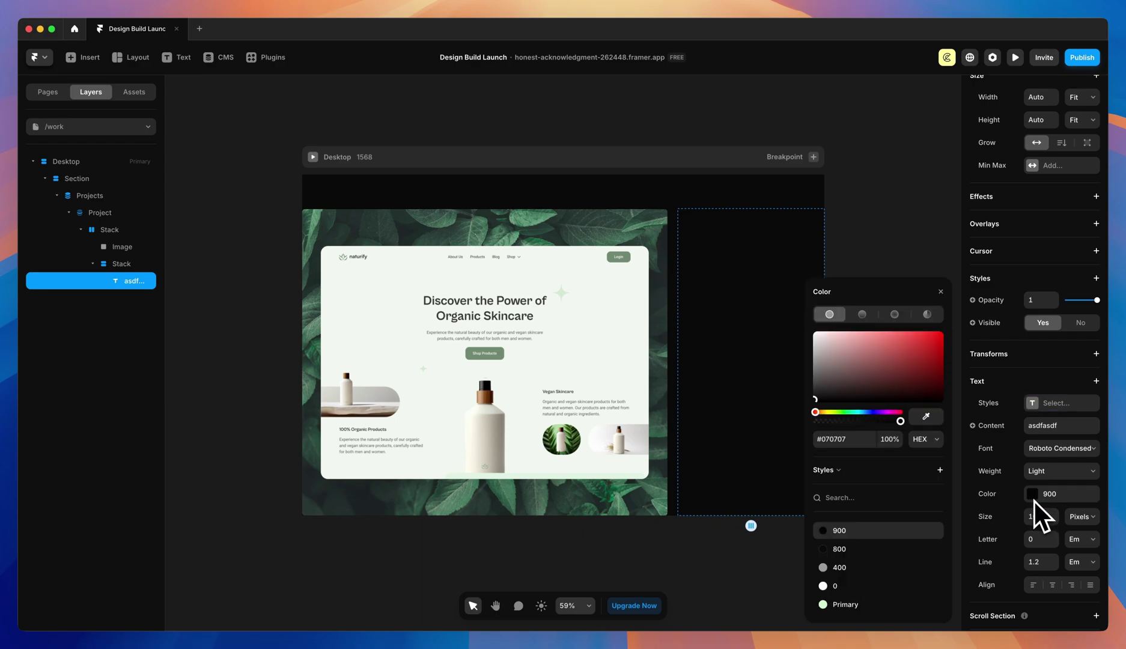
{"action": "left_click", "coordinate": [825, 591]}
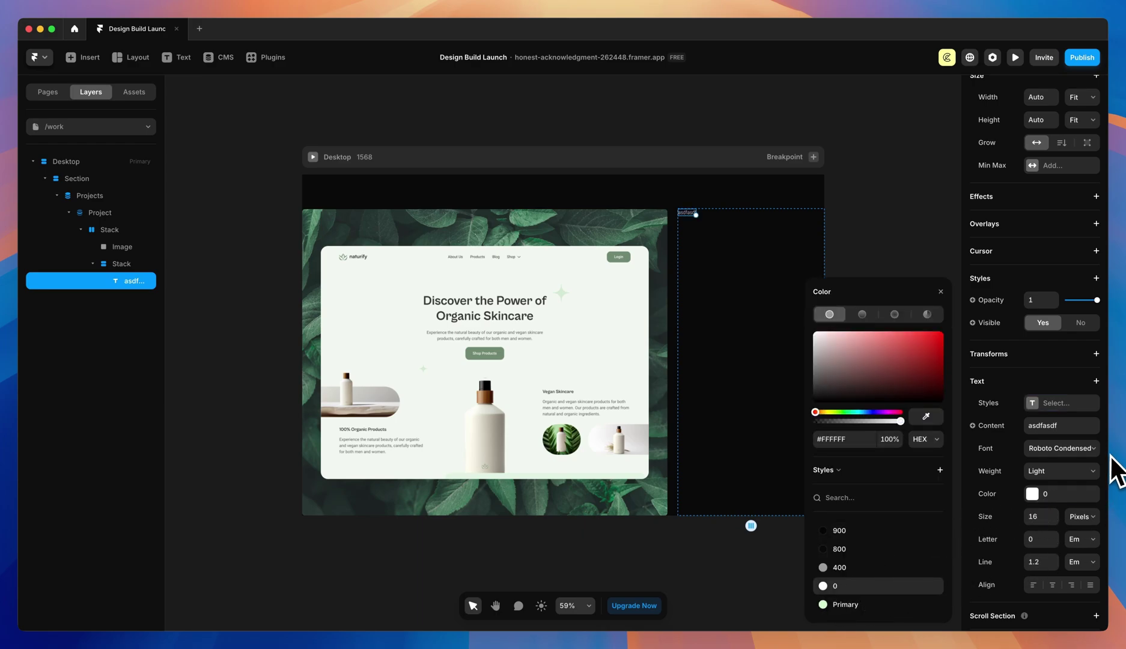
- Bind the text's content to the Date variable with the Format Date transform
{"action": "scroll", "coordinate": [711, 212], "scroll_direction": "up", "scroll_amount": 10}
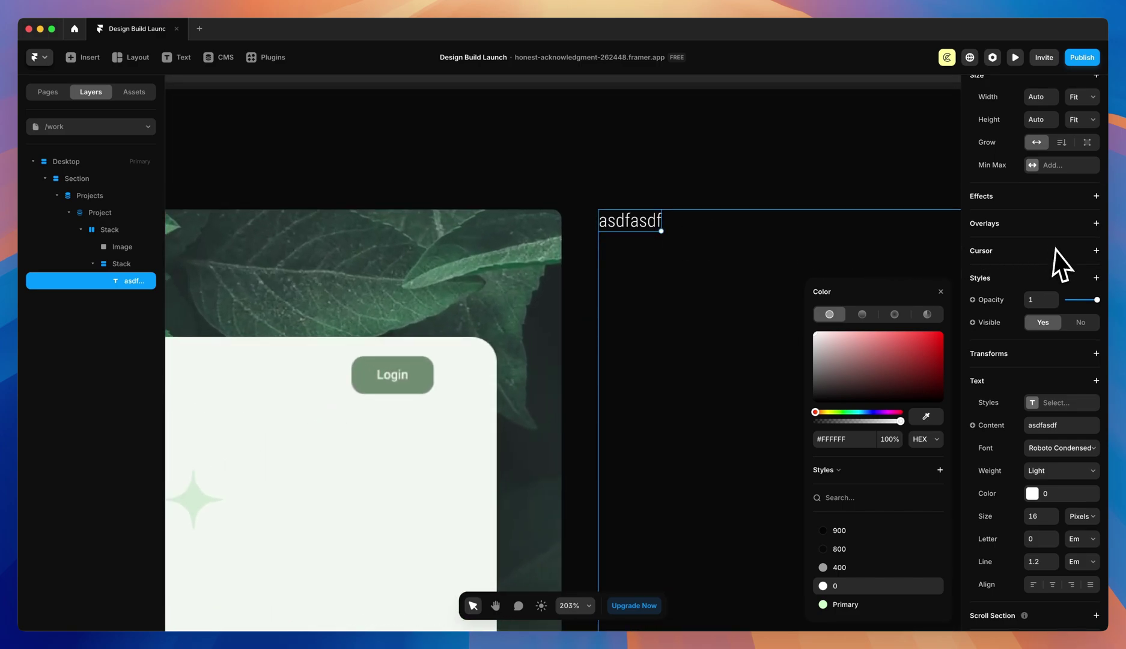
{"action": "scroll", "coordinate": [1055, 260], "scroll_direction": "down", "scroll_amount": 3}
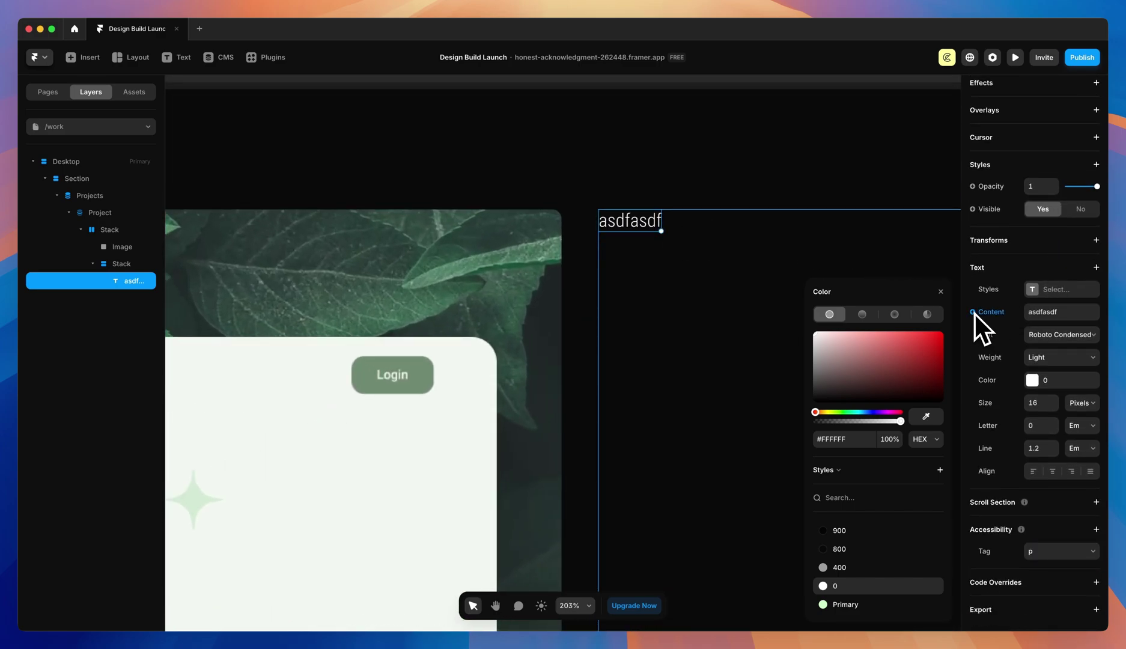
{"action": "left_click", "coordinate": [975, 313]}
{"action": "mouse_move", "coordinate": [994, 354]}
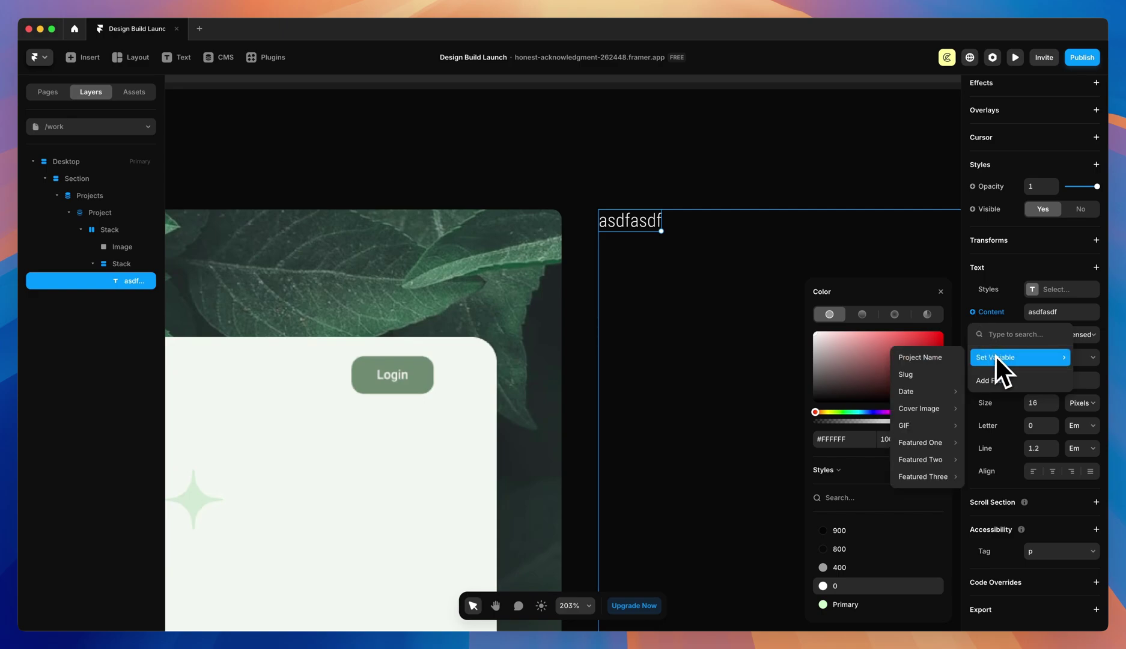
{"action": "mouse_move", "coordinate": [913, 396]}
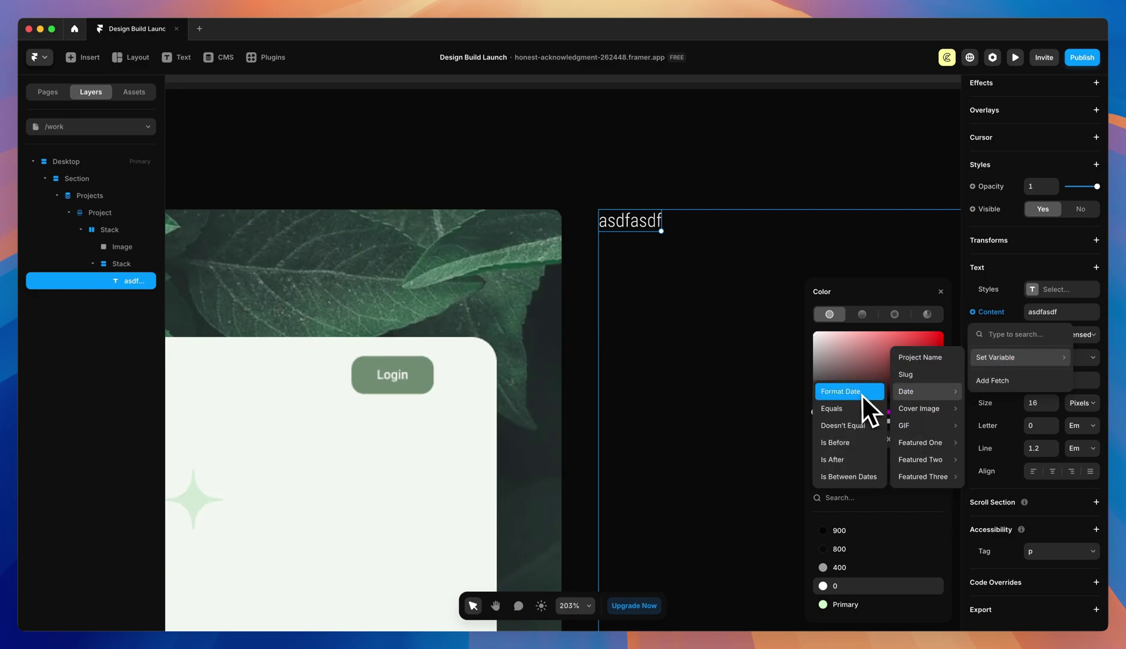
{"action": "left_click", "coordinate": [841, 391]}
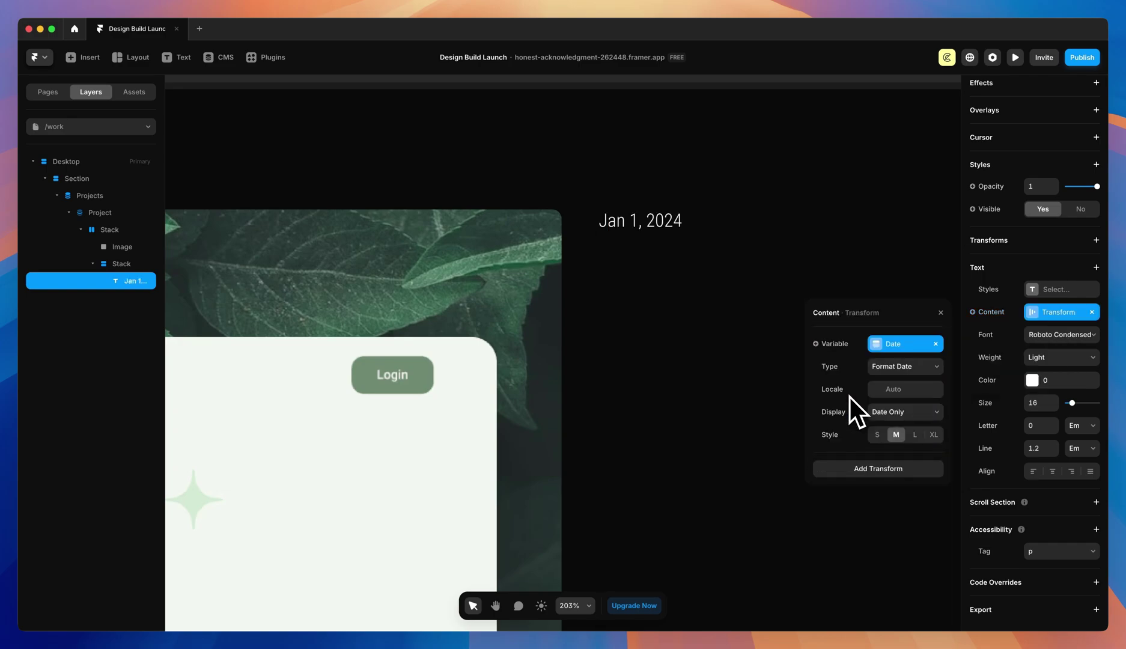
- Duplicate the date text in the right column and wrap the copy in a frame
{"action": "key", "text": "super+d"}
{"action": "scroll", "coordinate": [734, 193], "scroll_direction": "down", "scroll_amount": 5}
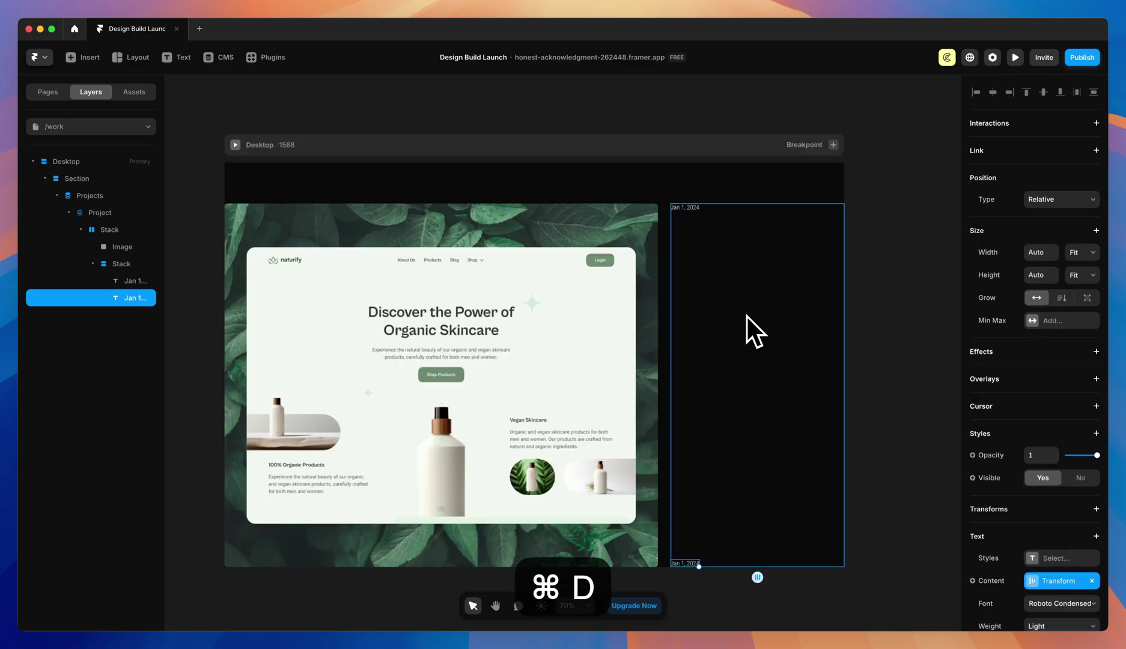
{"action": "right_click", "coordinate": [688, 567]}
{"action": "left_click", "coordinate": [709, 522]}
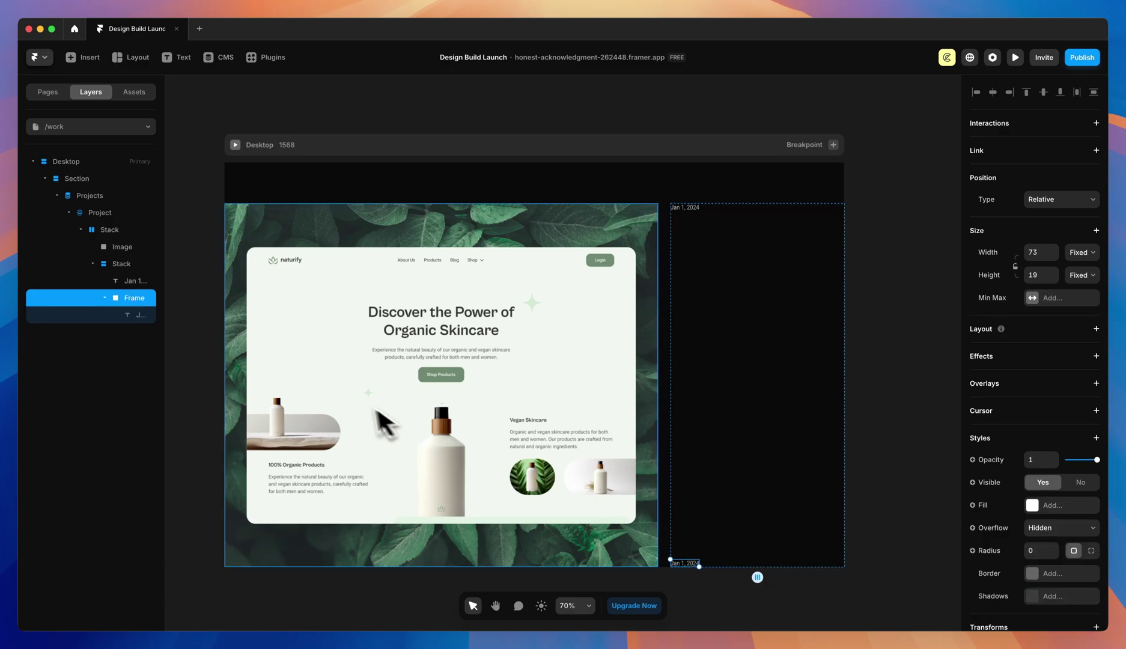
- Duplicate the date text inside the new frame twice
{"action": "left_click", "coordinate": [135, 321]}
{"action": "key", "text": "super+d"}
{"action": "key", "text": "super+d"}
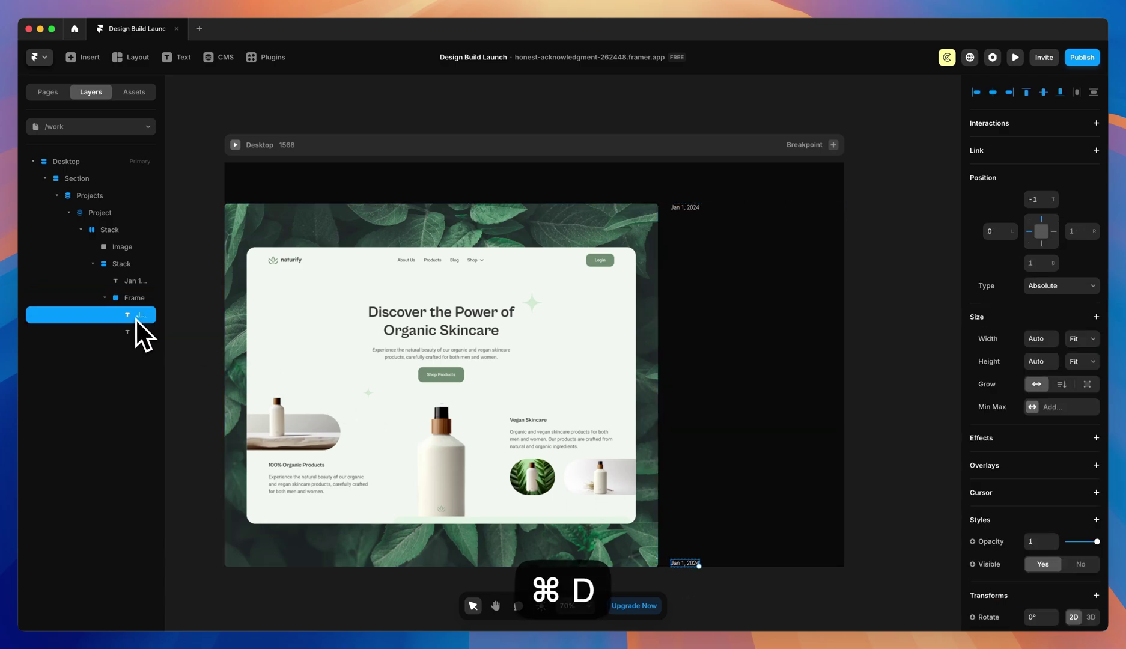
- Give the frame around the date copies a vertical stack layout with left alignment and a gap of 0
{"action": "key", "text": "shift+a"}
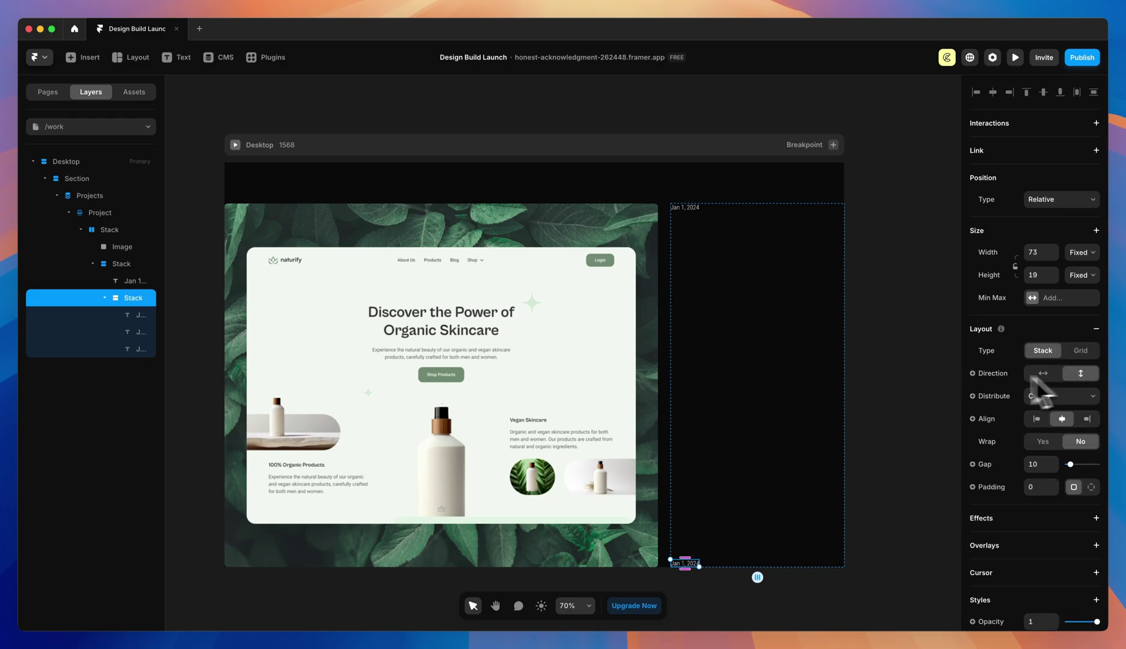
{"action": "left_click", "coordinate": [1038, 420]}
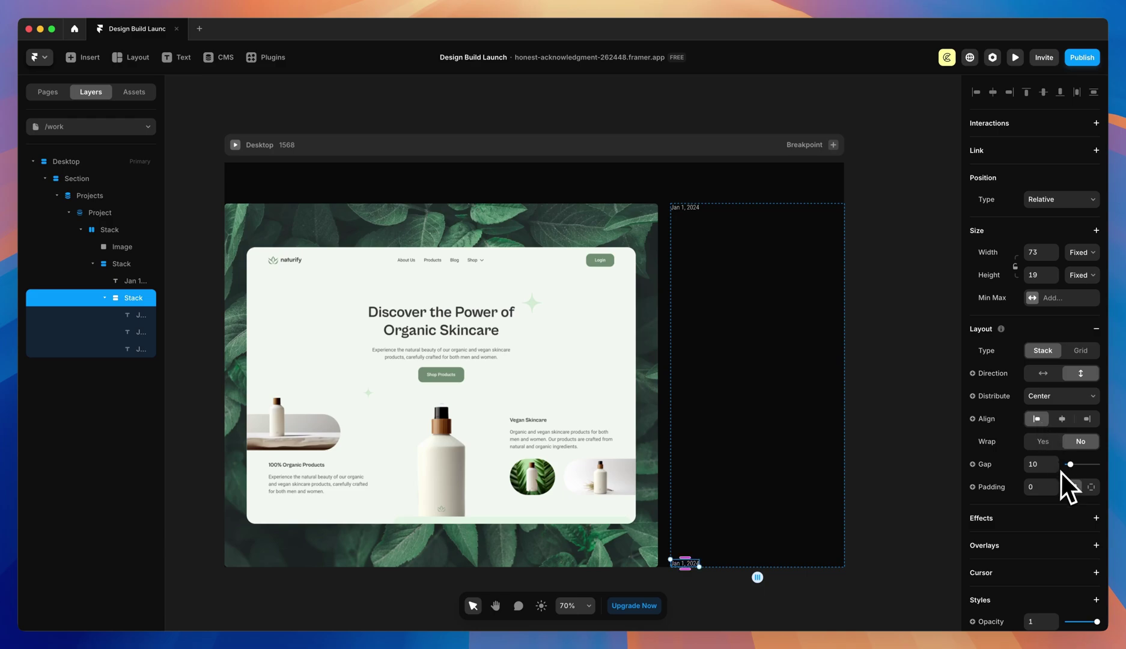
{"action": "left_click_drag", "start_coordinate": [1073, 470], "coordinate": [1069, 468]}
- Rename the nested stack Skills and set its width to Fill, height to Fit and gap to 4
{"action": "left_click", "coordinate": [1087, 255]}
{"action": "left_click", "coordinate": [1084, 268]}
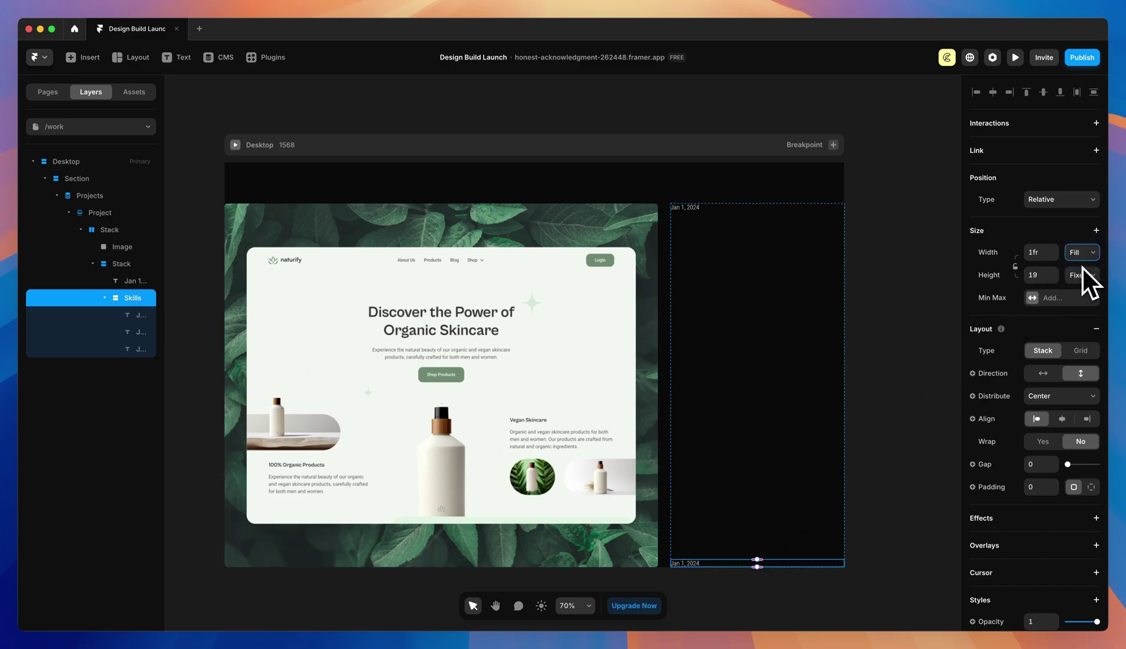
{"action": "left_click", "coordinate": [1074, 275]}
{"action": "left_click", "coordinate": [1089, 309]}
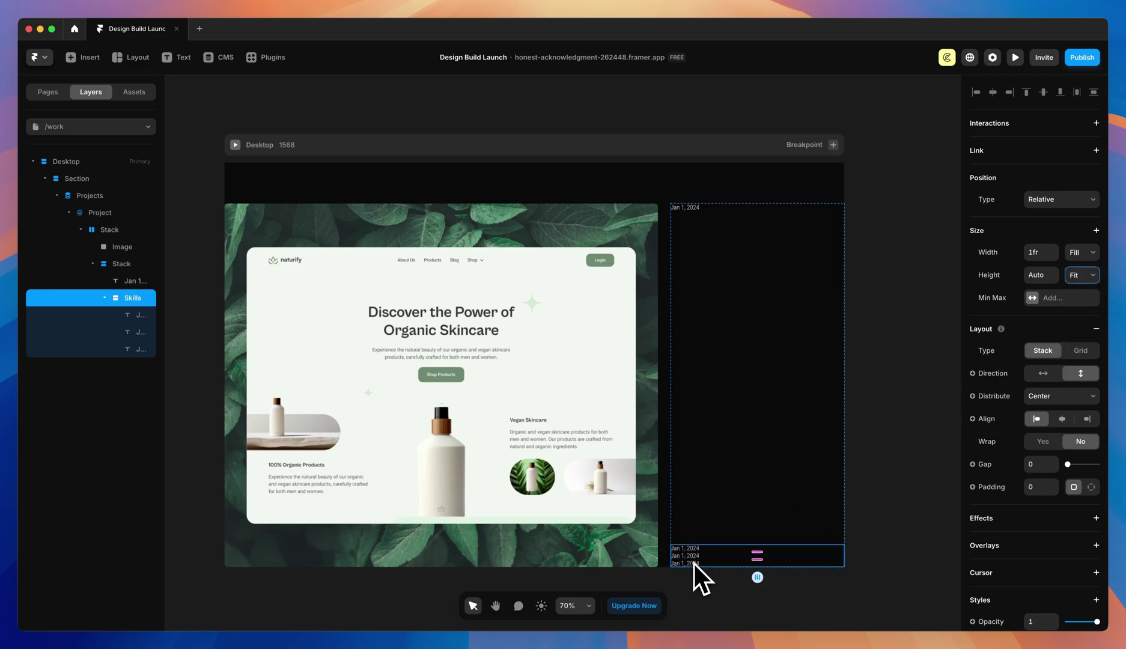
{"action": "left_click_drag", "start_coordinate": [1067, 465], "coordinate": [1067, 469]}
- Duplicate the last date text in the Skills stack to get four lines
{"action": "scroll", "coordinate": [884, 507], "scroll_direction": "down", "scroll_amount": 3}
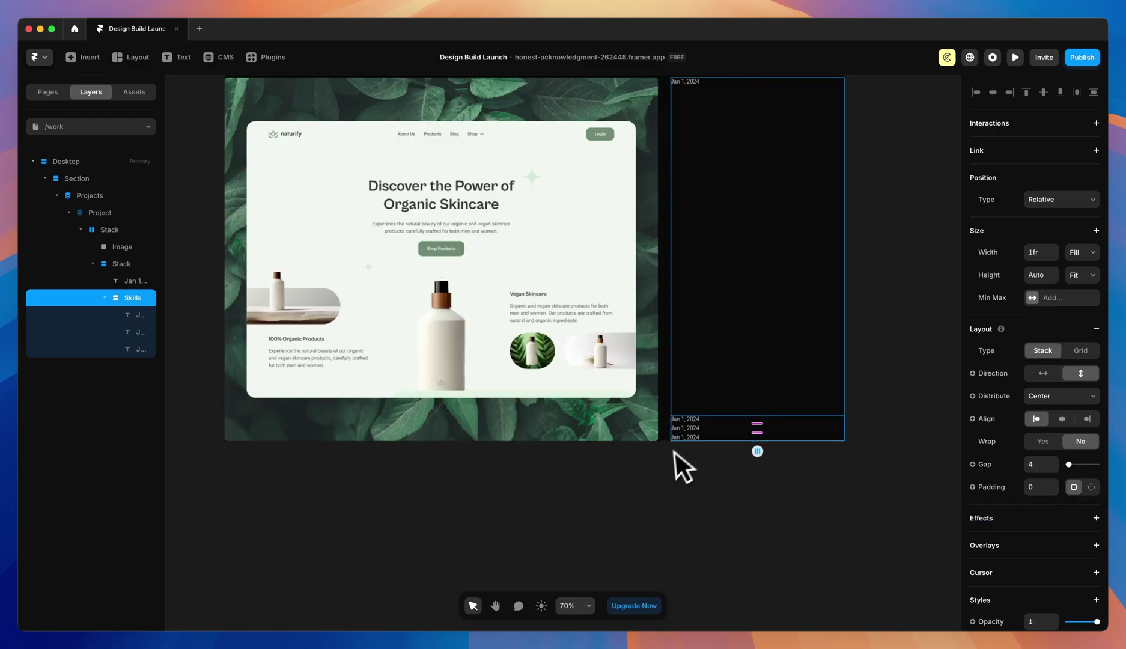
{"action": "scroll", "coordinate": [706, 428], "scroll_direction": "up", "scroll_amount": 1}
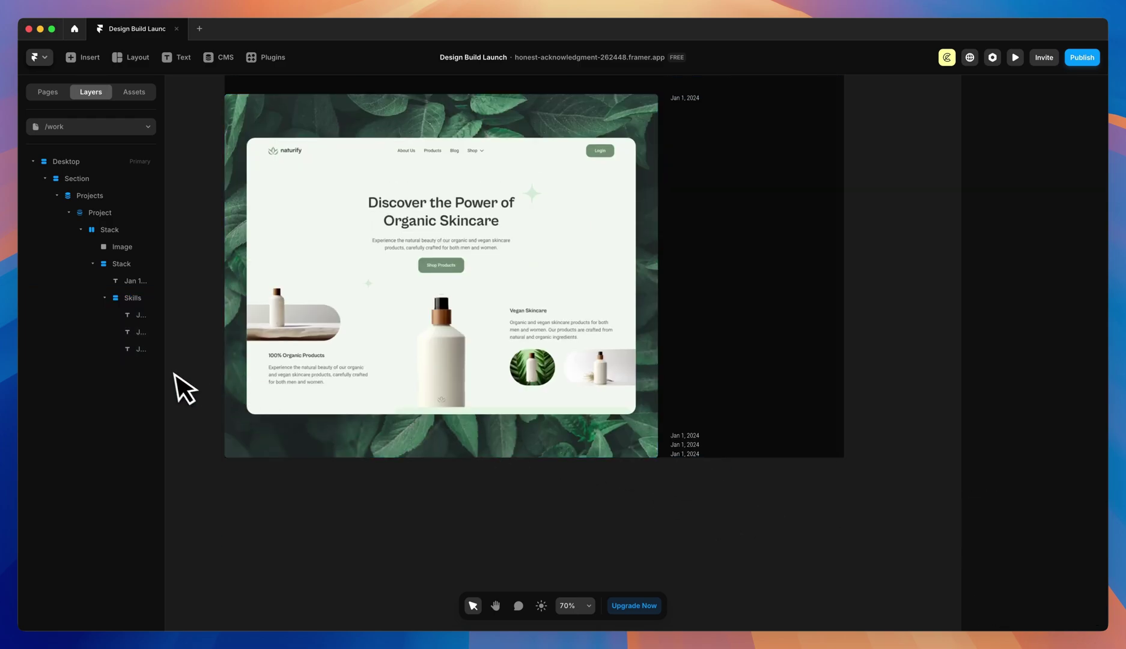
{"action": "left_click", "coordinate": [121, 350]}
{"action": "key", "text": "super+d"}
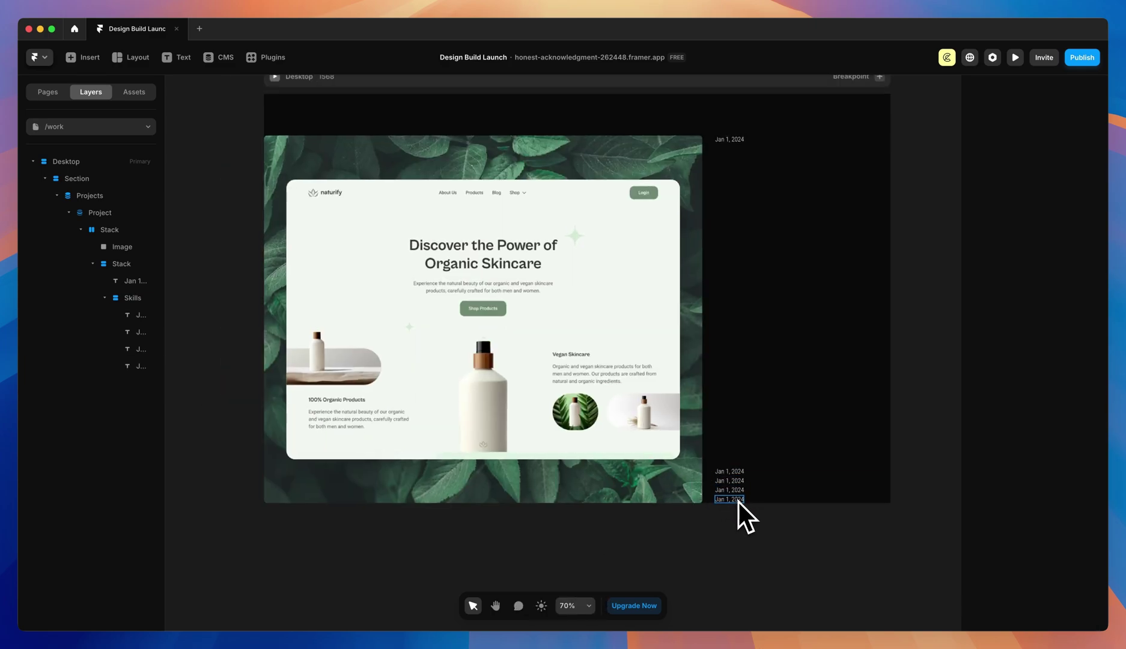
{"action": "scroll", "coordinate": [781, 510], "scroll_direction": "up", "scroll_amount": 10}
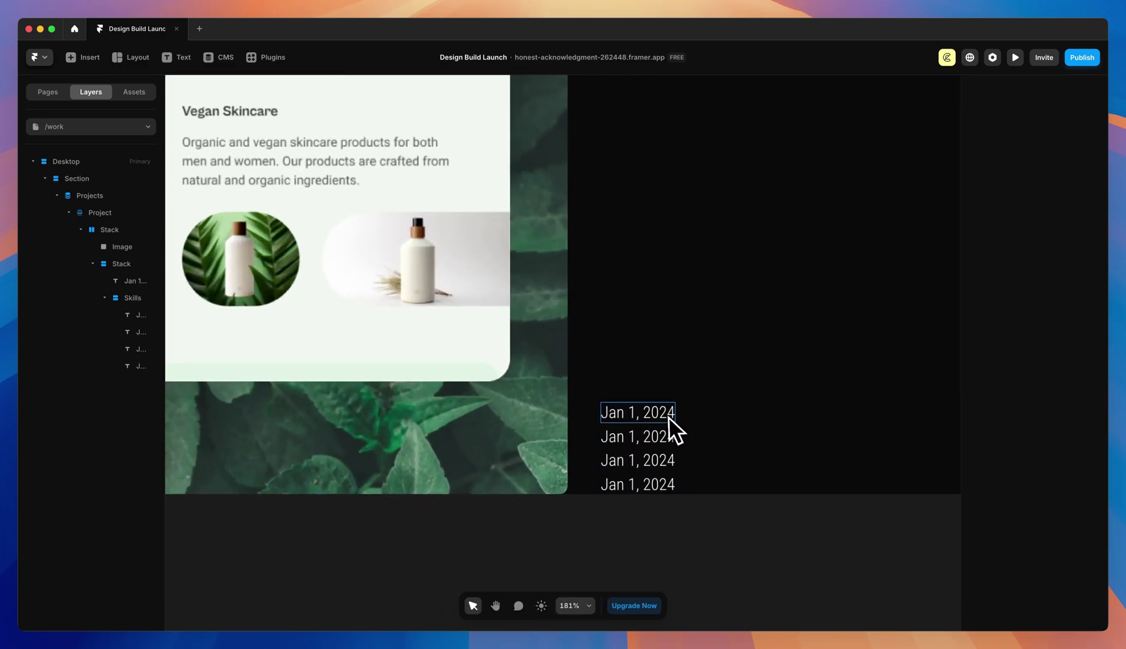
{"action": "left_click", "coordinate": [668, 416]}
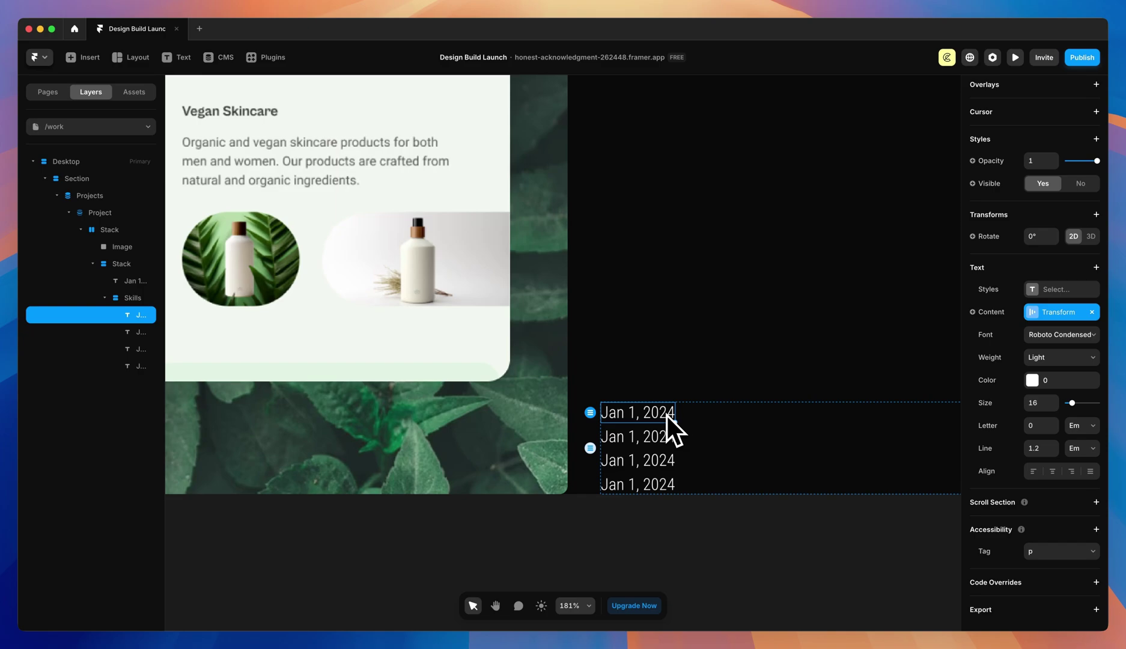
{"action": "scroll", "coordinate": [667, 415], "scroll_direction": "down", "scroll_amount": 8}
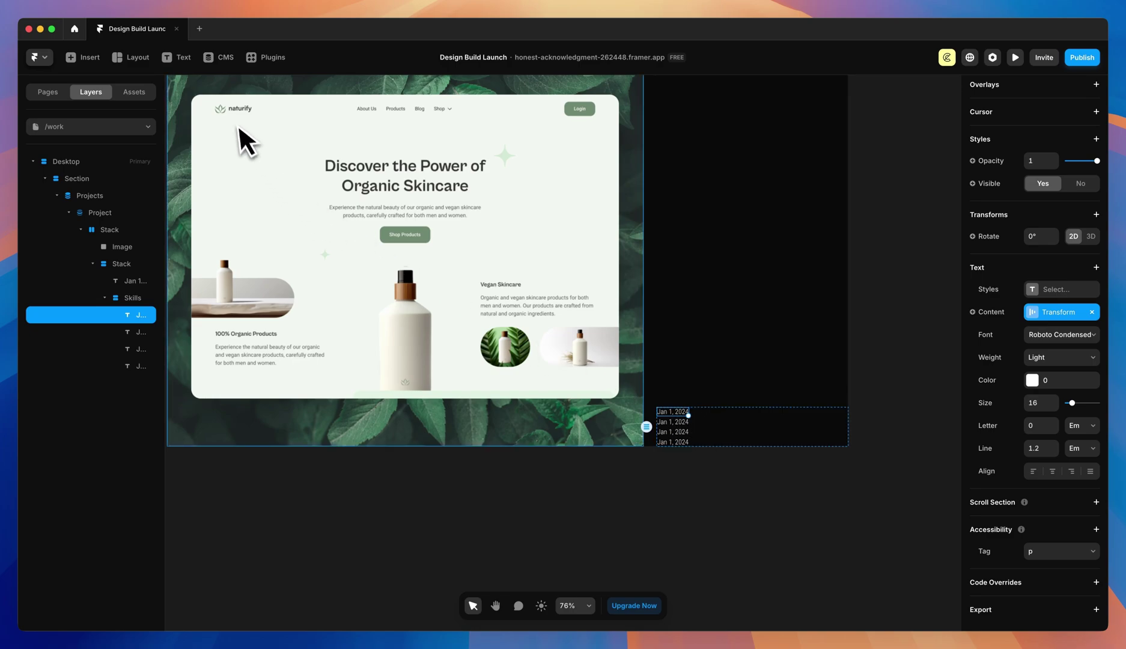
- Add a required plain text field named "Skills 1" to the Projects CMS collection
{"action": "left_click", "coordinate": [217, 61]}
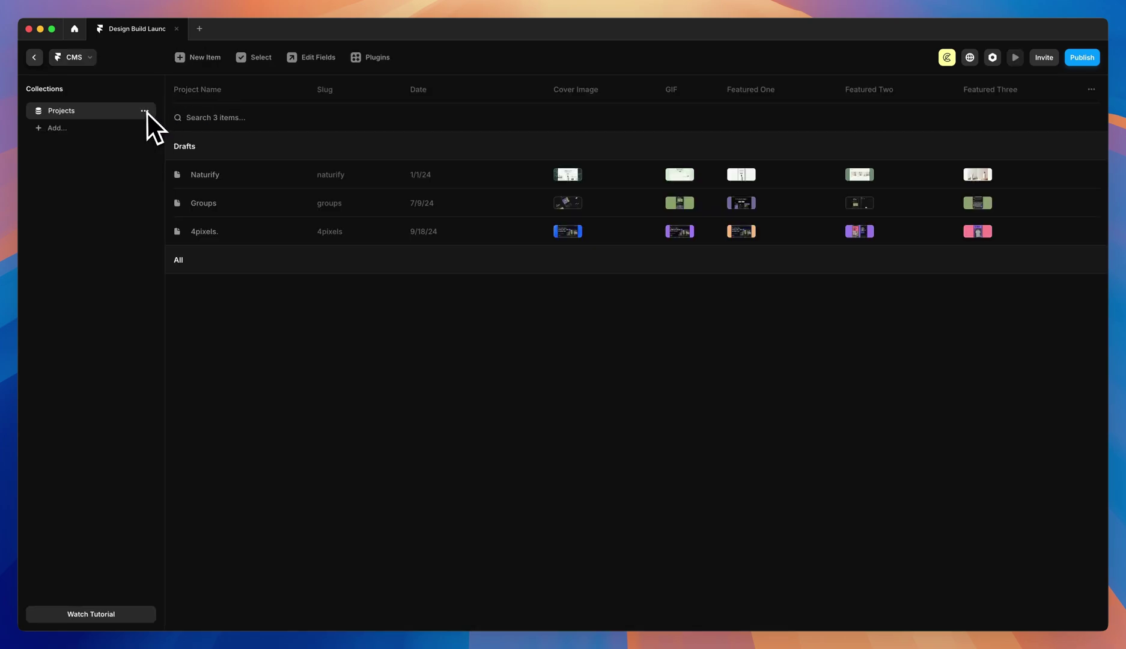
{"action": "left_click", "coordinate": [145, 111]}
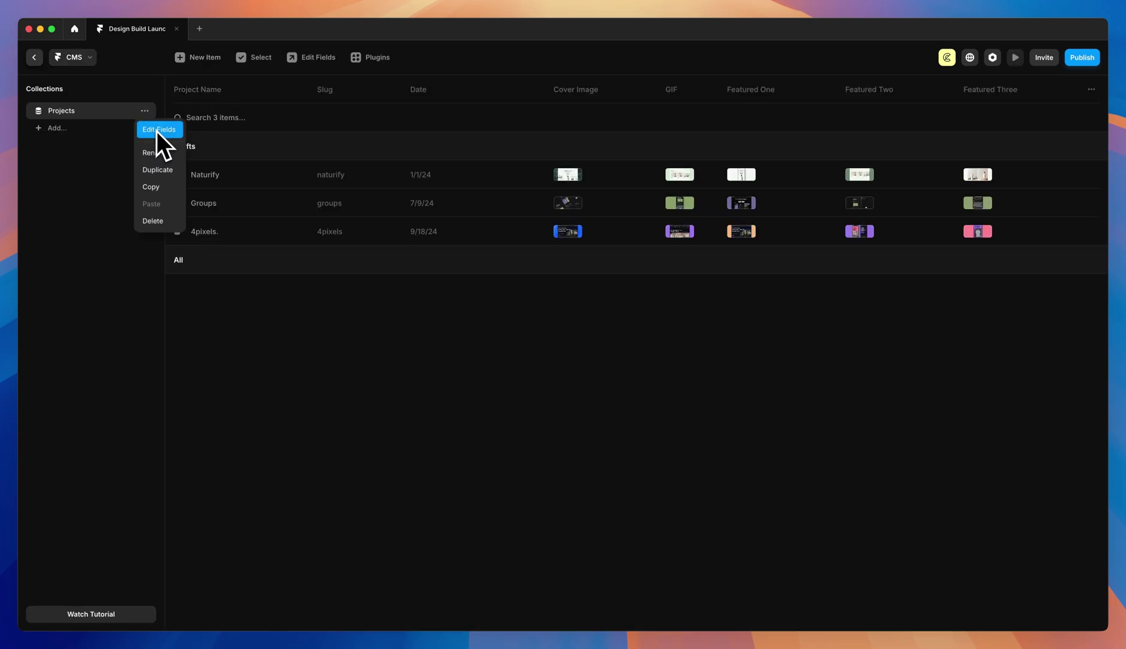
{"action": "left_click", "coordinate": [157, 131]}
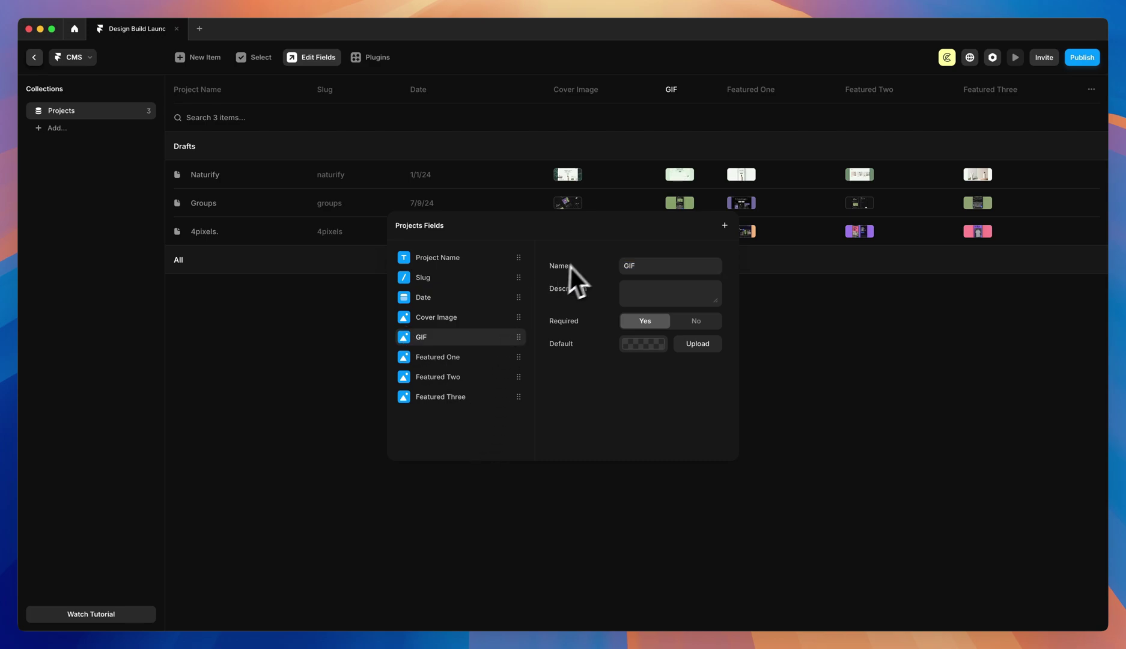
{"action": "left_click", "coordinate": [725, 225]}
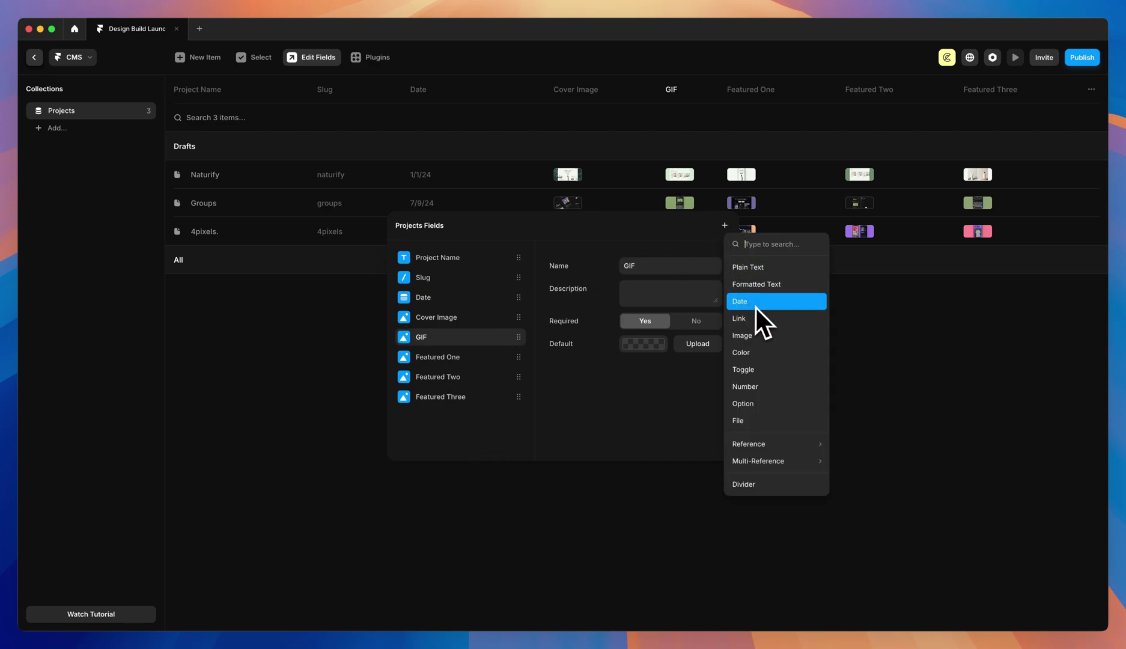
{"action": "left_click", "coordinate": [752, 267]}
{"action": "type", "text": "Skills 1"}
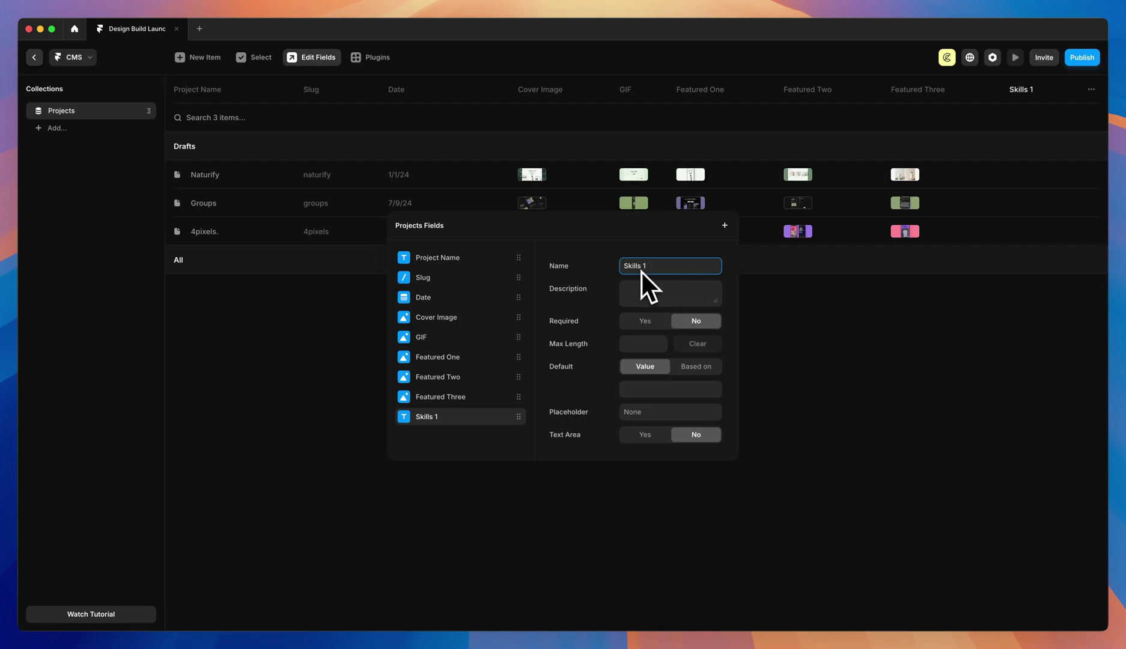
{"action": "left_click", "coordinate": [648, 321]}
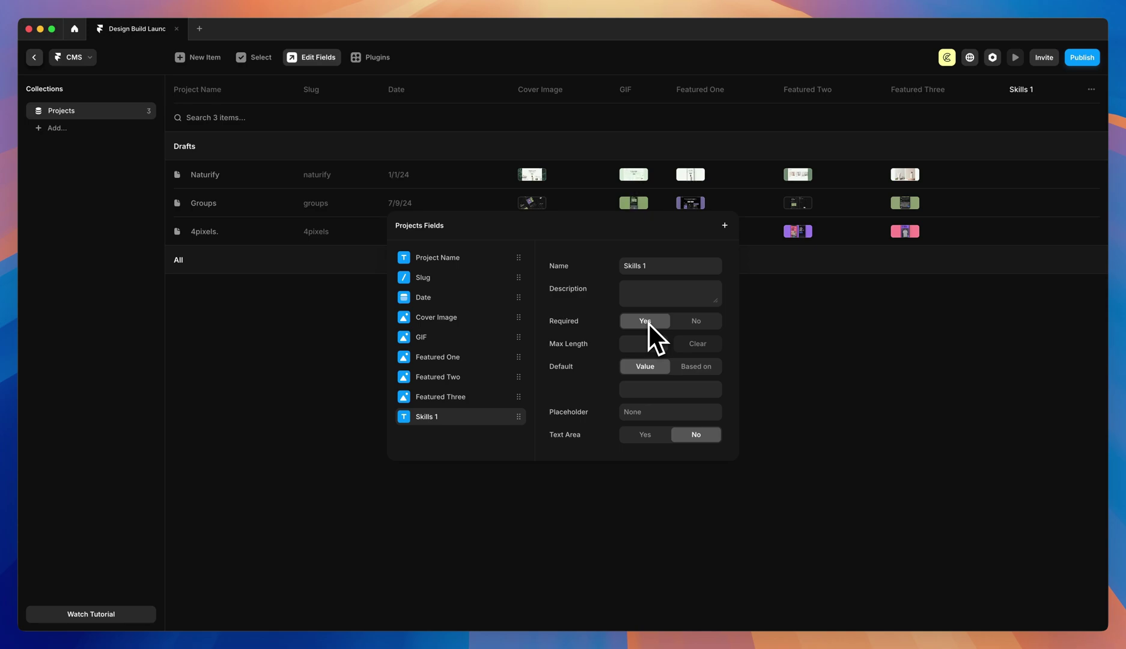
- Duplicate the Skills 1 field and make the original Skills 1 field not required
{"action": "right_click", "coordinate": [431, 420]}
{"action": "left_click", "coordinate": [447, 430]}
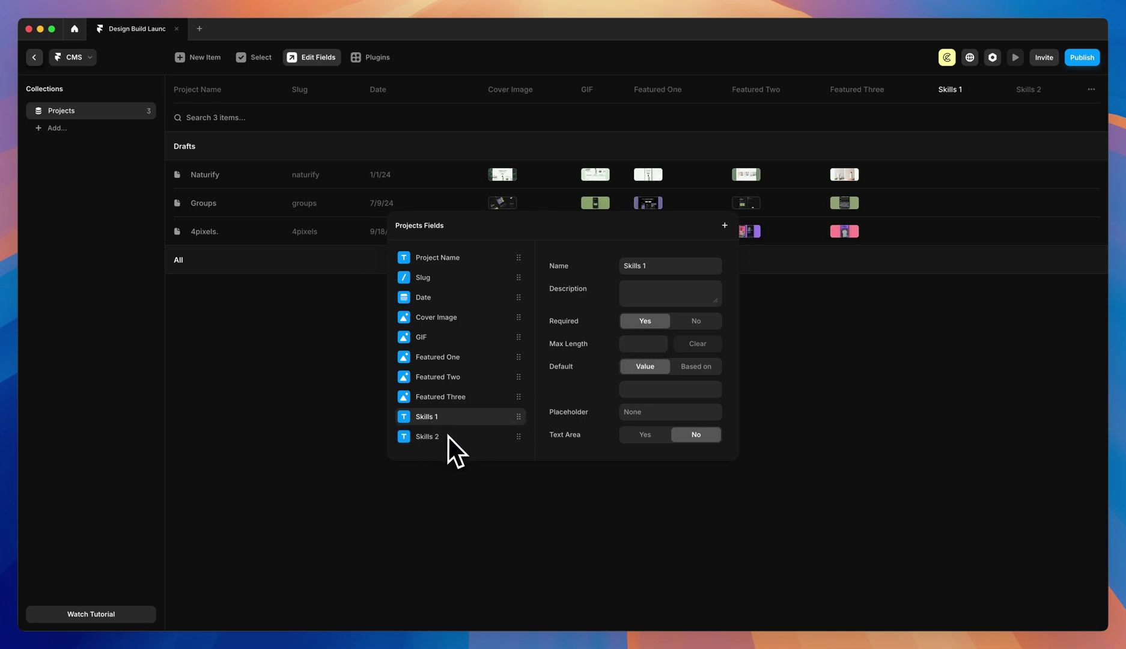
{"action": "left_click", "coordinate": [693, 326]}
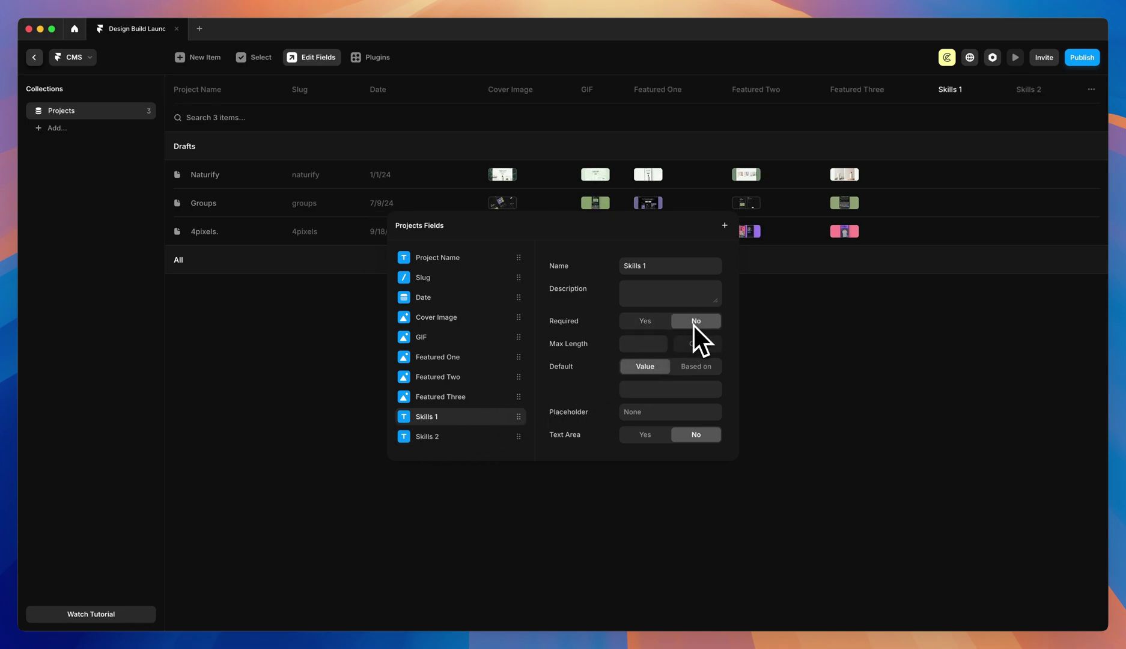
- Duplicate the second skills field until the Projects collection has four skills fields, and close the field editor
{"action": "left_click", "coordinate": [430, 437]}
{"action": "key", "text": "super+d"}
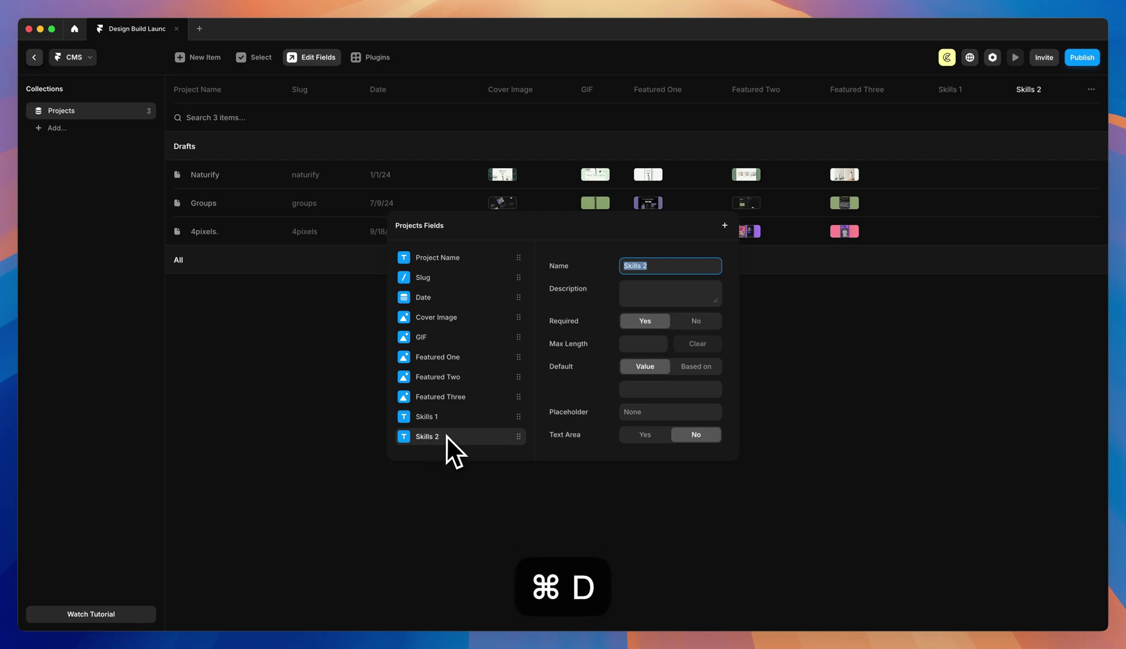
{"action": "right_click", "coordinate": [432, 442]}
{"action": "left_click", "coordinate": [455, 449]}
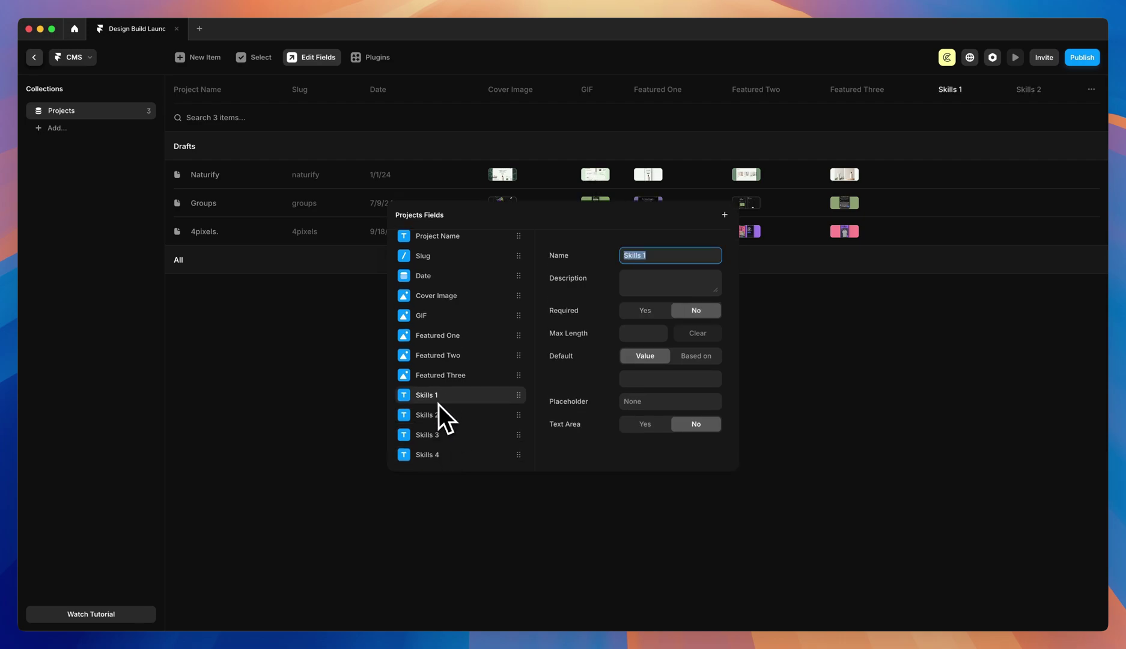
{"action": "key", "text": "super+d"}
{"action": "left_click", "coordinate": [436, 454]}
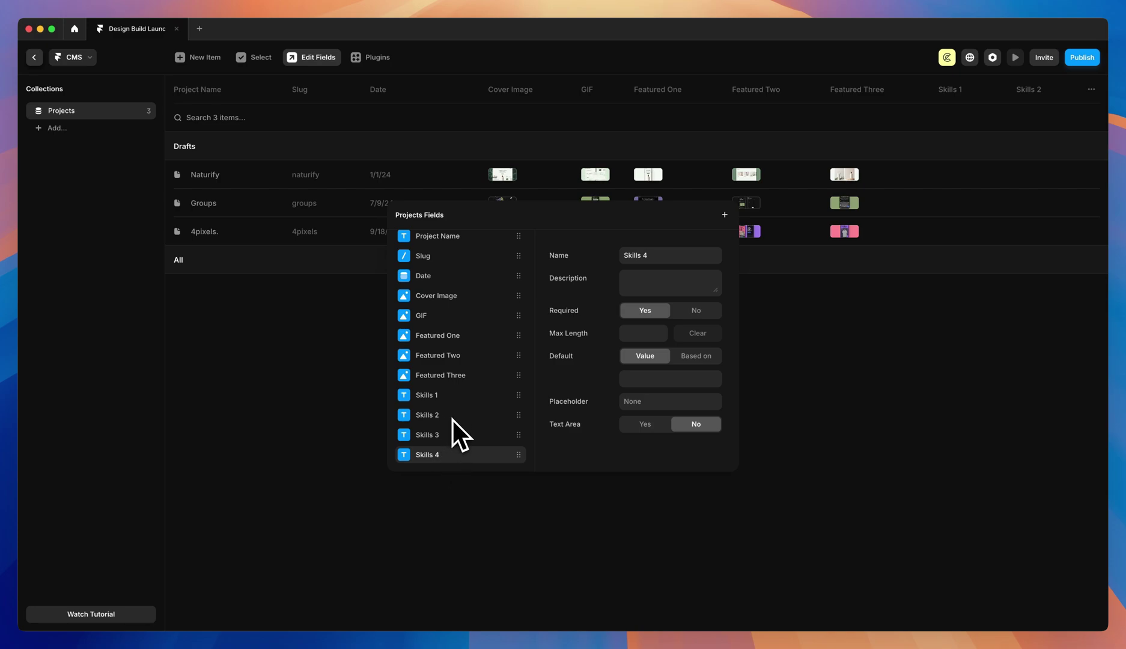
{"action": "left_click", "coordinate": [748, 393]}
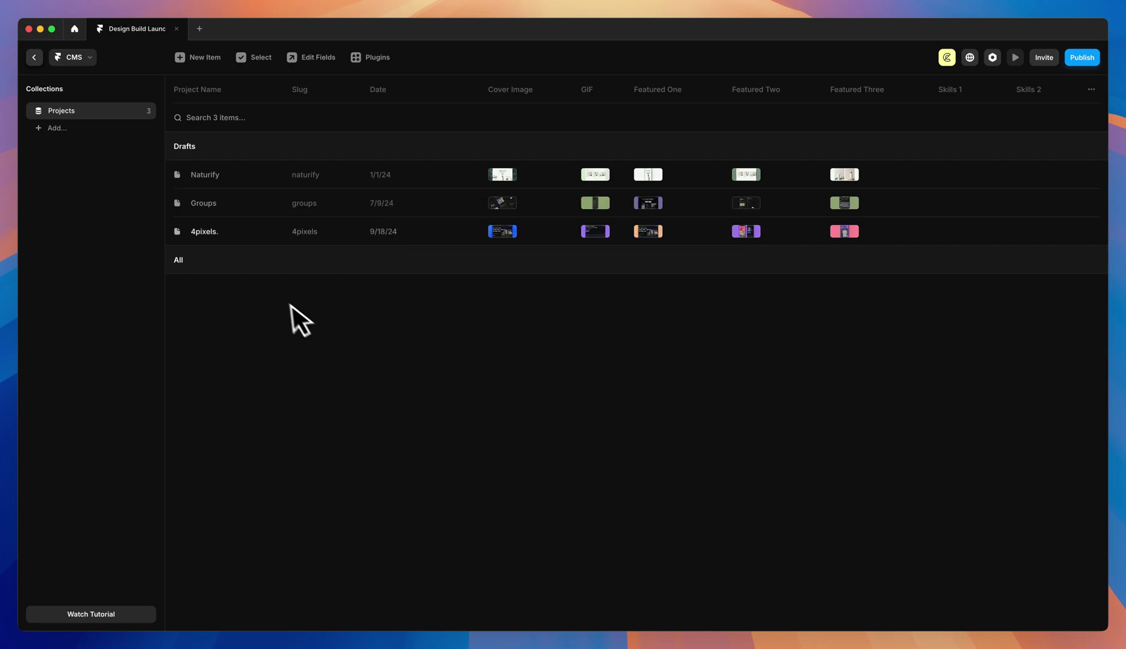
- Fill in the skills: Naturify with BRANDING, UI/UX DESIGN, WEB DESIGN, FRAMER DEVELOPMENT; Groups with UI/UX DESIGN, APP DESIGN; 4pixels. with UI/UX DESIGN, WEB DESIGN
{"action": "left_click", "coordinate": [233, 176]}
{"action": "scroll", "coordinate": [877, 166], "scroll_direction": "down", "scroll_amount": 3}
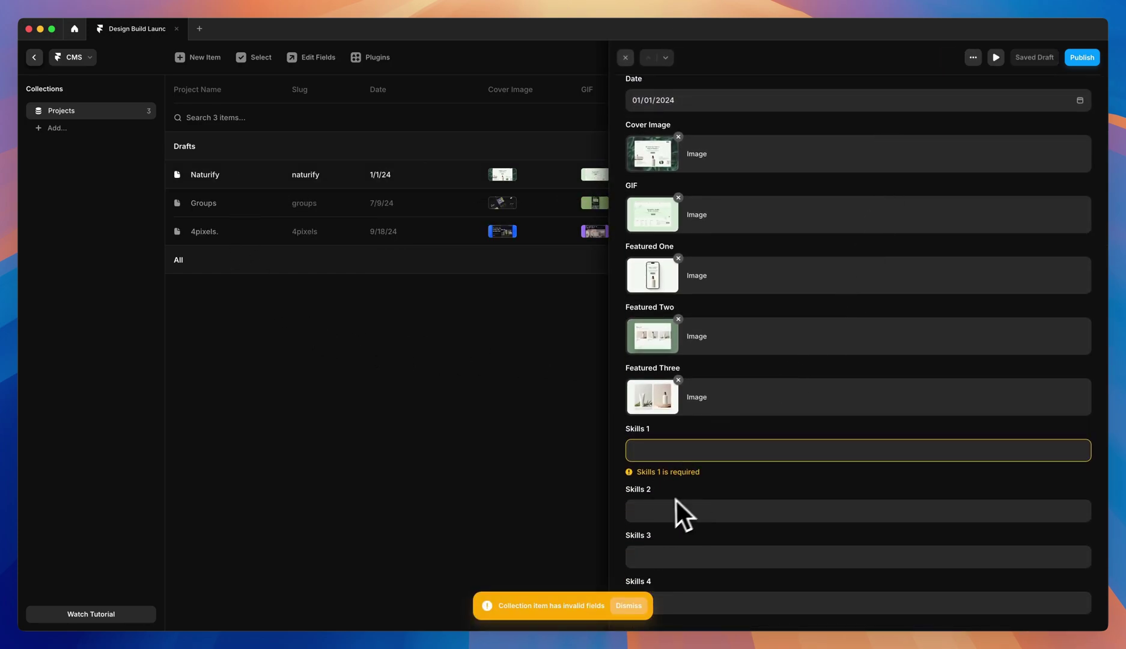
{"action": "left_click", "coordinate": [639, 607]}
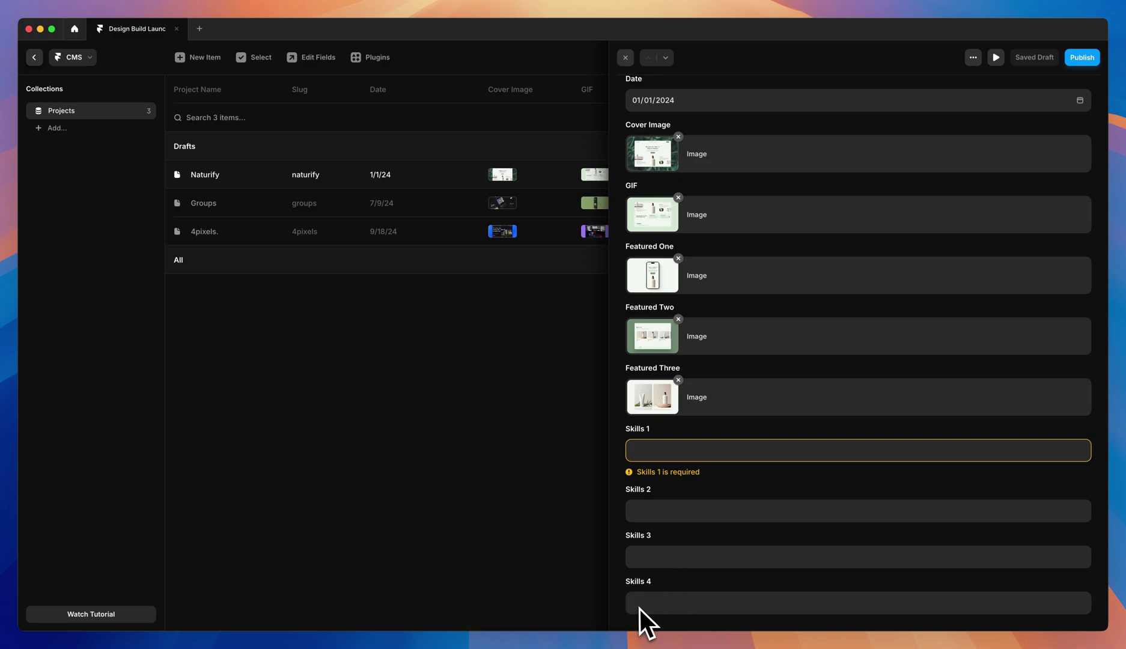
{"action": "key", "text": "shift+n"}
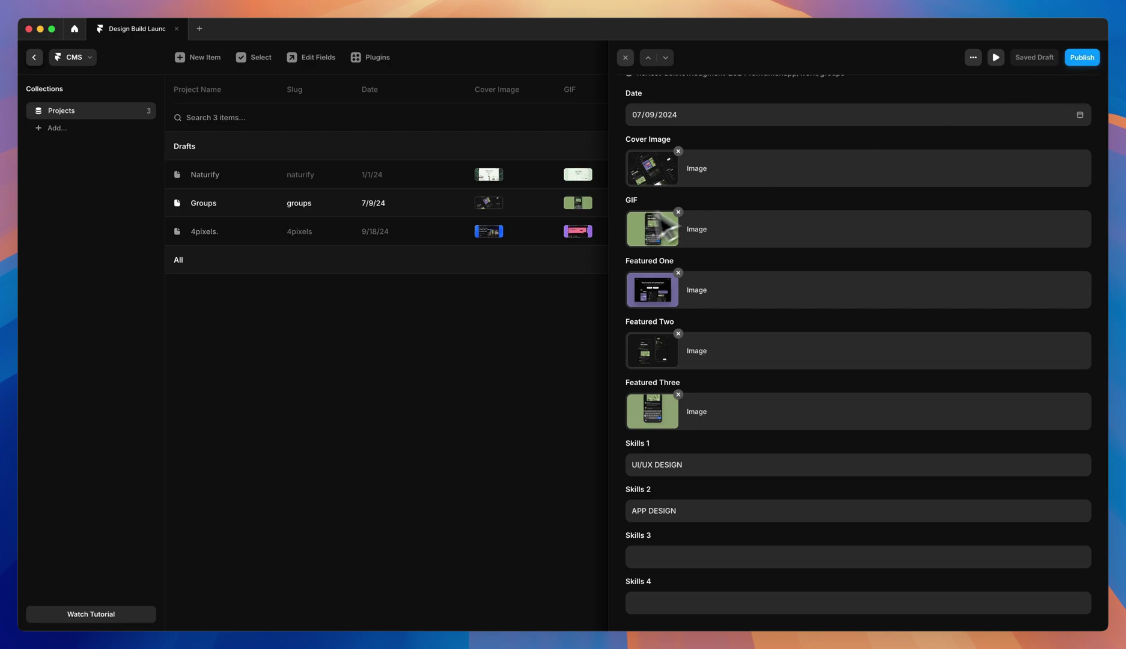
{"action": "key", "text": "Escape"}
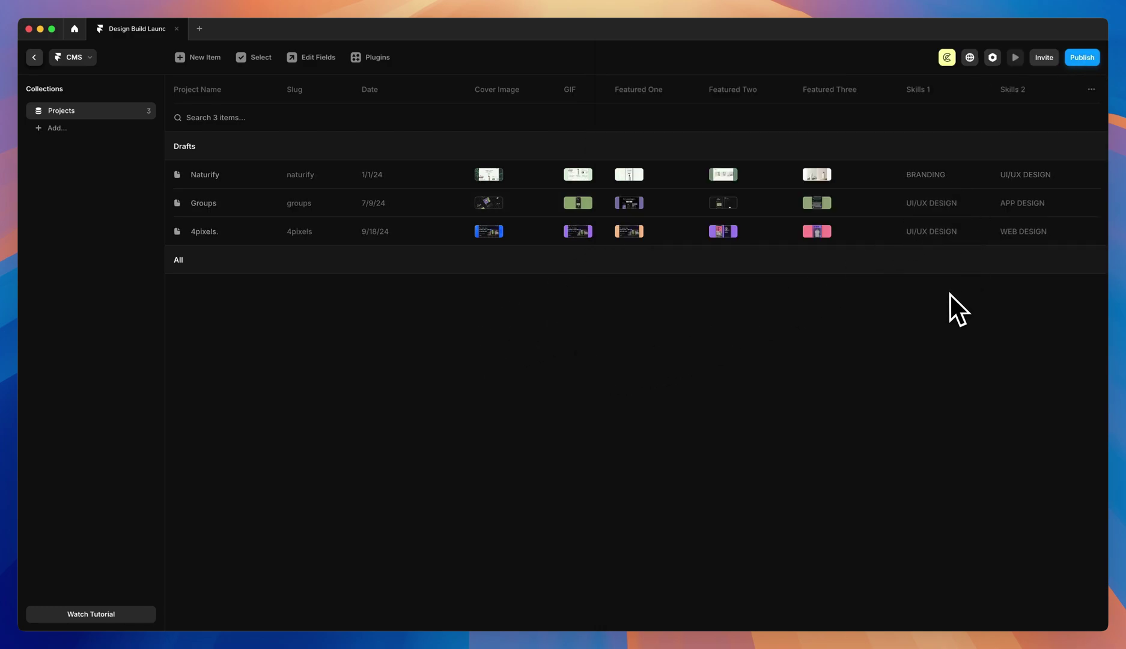
- Return to the /work page and bind the content of the first text in the Skills stack to the Skills 1 field
{"action": "left_click", "coordinate": [34, 58]}
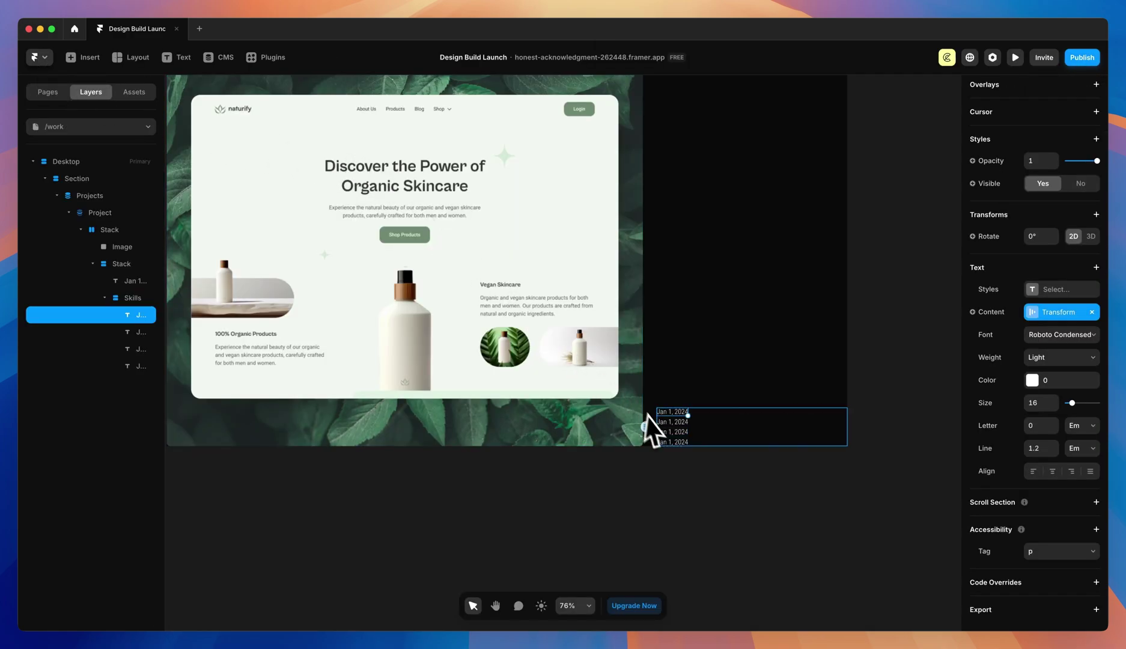
{"action": "scroll", "coordinate": [724, 439], "scroll_direction": "up", "scroll_amount": 6}
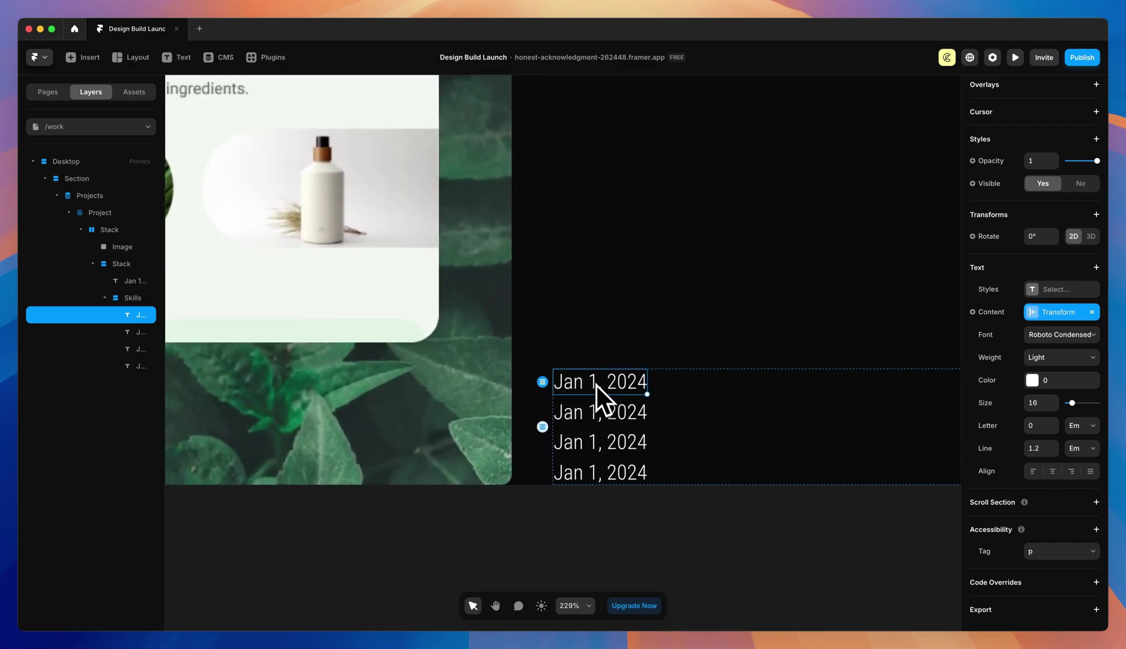
{"action": "left_click", "coordinate": [977, 313]}
{"action": "mouse_move", "coordinate": [988, 355]}
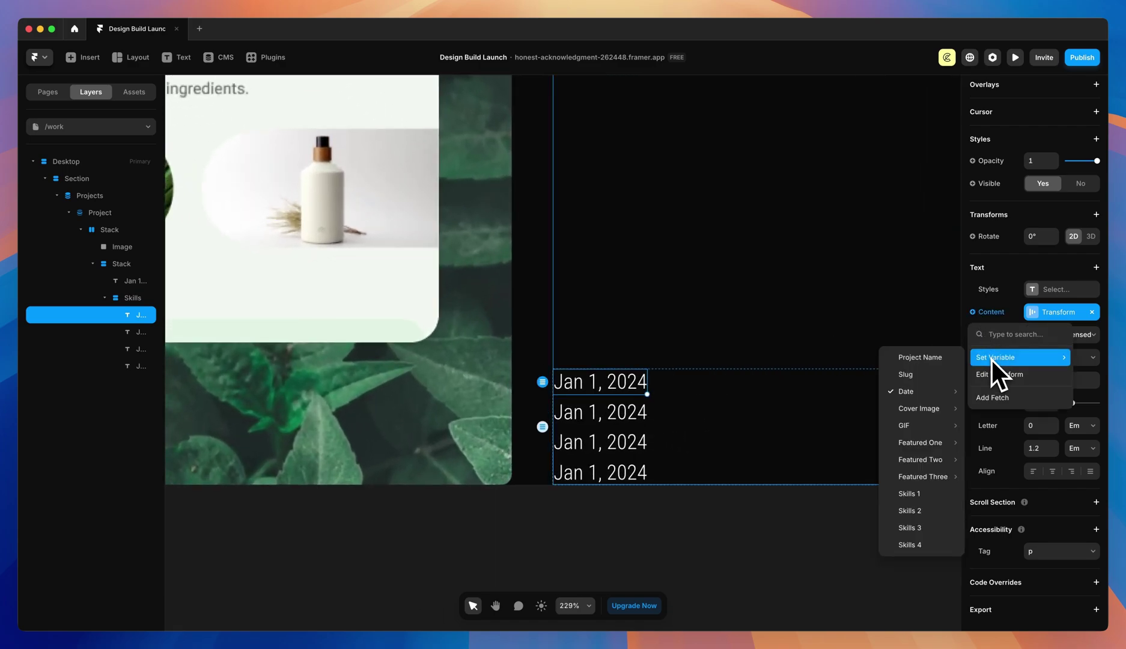
{"action": "left_click", "coordinate": [919, 493]}
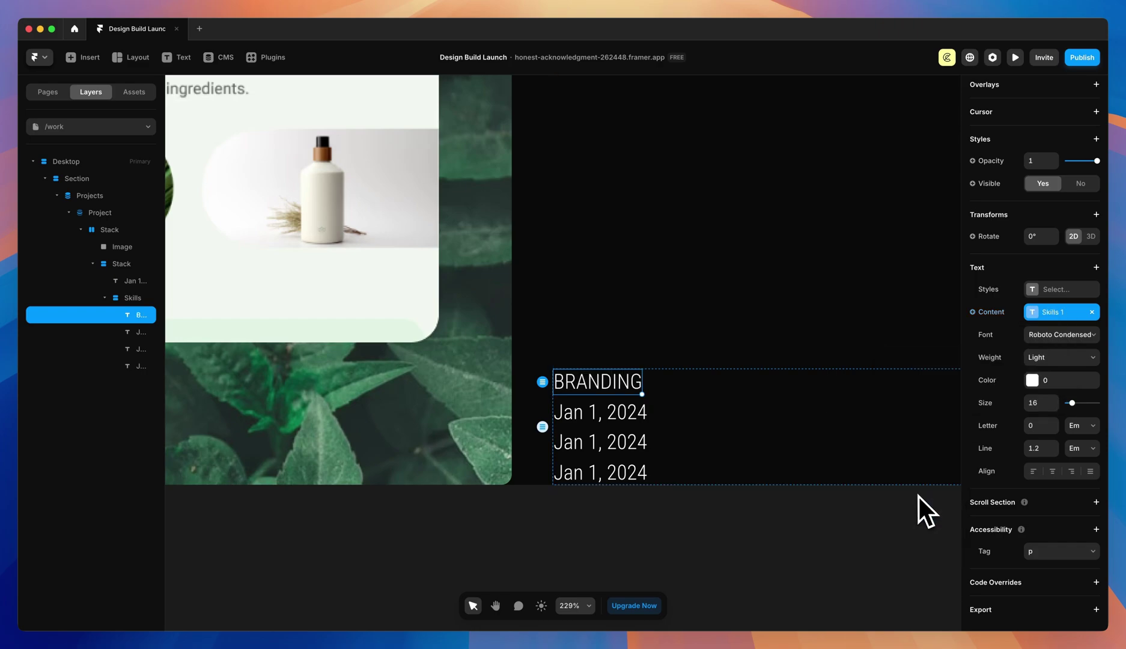
- Bind the content of the second text in the Skills stack to the Skills 2 field
{"action": "left_click", "coordinate": [592, 411]}
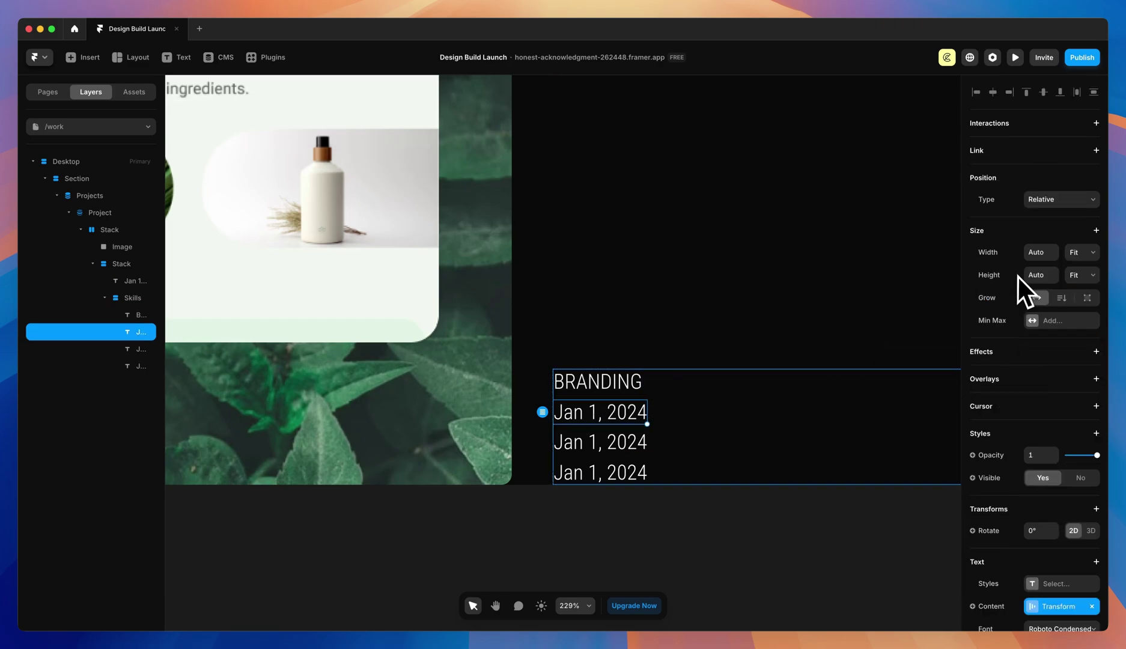
{"action": "scroll", "coordinate": [994, 444], "scroll_direction": "down", "scroll_amount": 4}
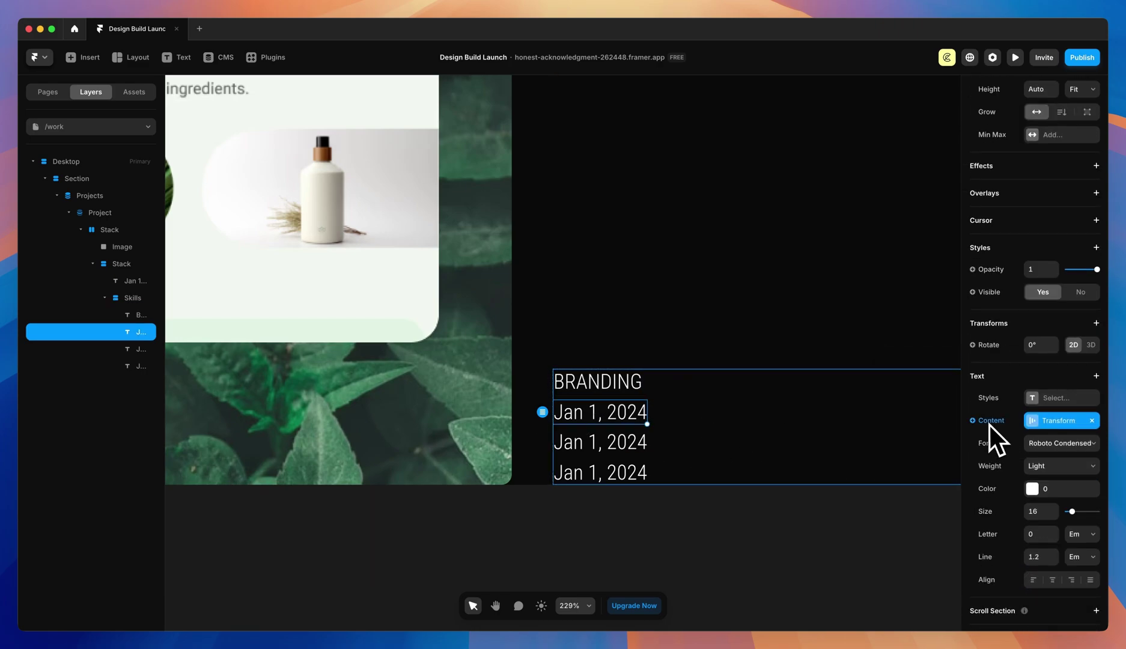
{"action": "left_click", "coordinate": [989, 425]}
{"action": "mouse_move", "coordinate": [991, 472]}
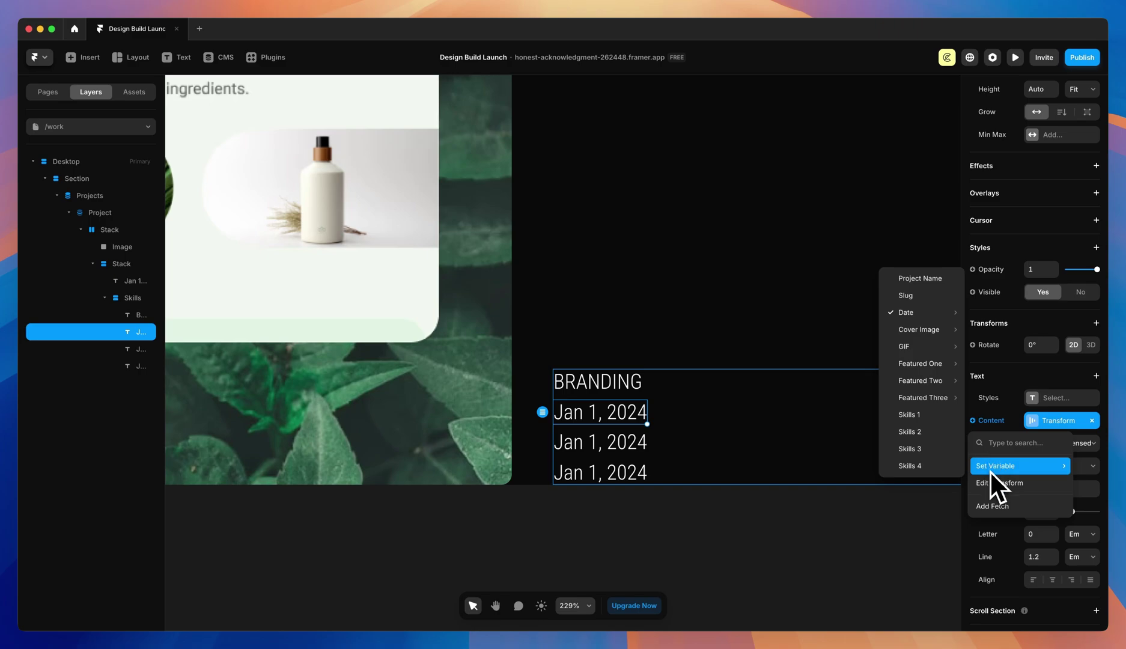
{"action": "left_click", "coordinate": [918, 448]}
- Bind the content of the third text in the Skills stack to the Skills 3 field
{"action": "left_click", "coordinate": [635, 446]}
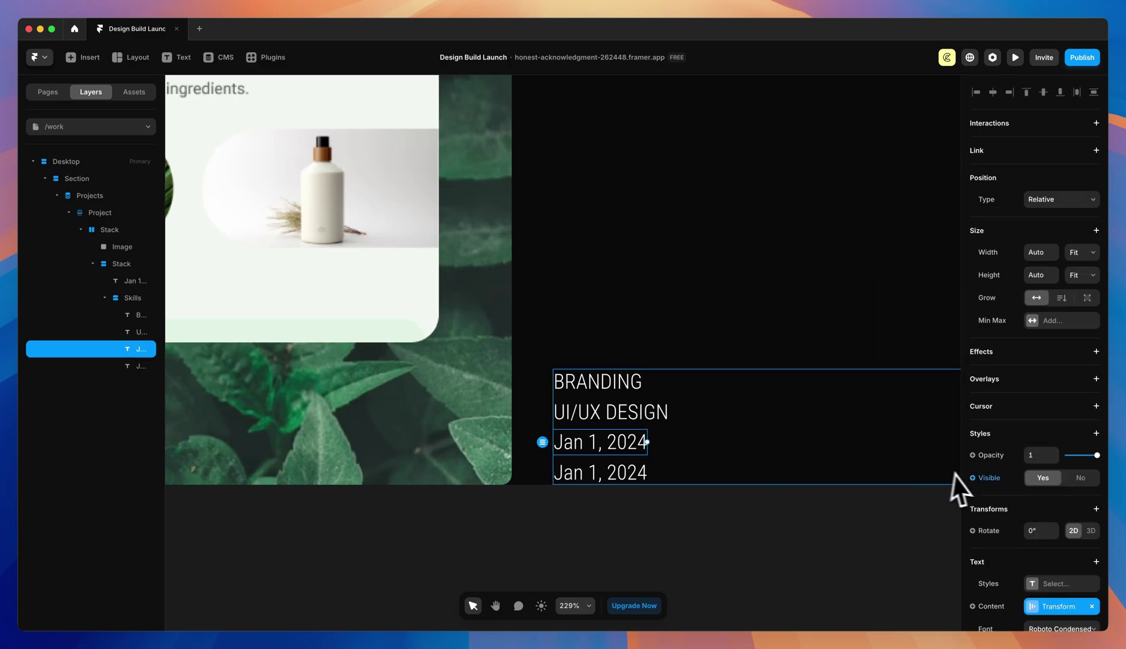
{"action": "scroll", "coordinate": [1006, 498], "scroll_direction": "down", "scroll_amount": 2}
{"action": "left_click", "coordinate": [997, 500]}
{"action": "left_click", "coordinate": [1000, 538]}
- Bind the content of the last text in the Skills stack to the Skills 4 field and deselect it
{"action": "key", "text": "Tab"}
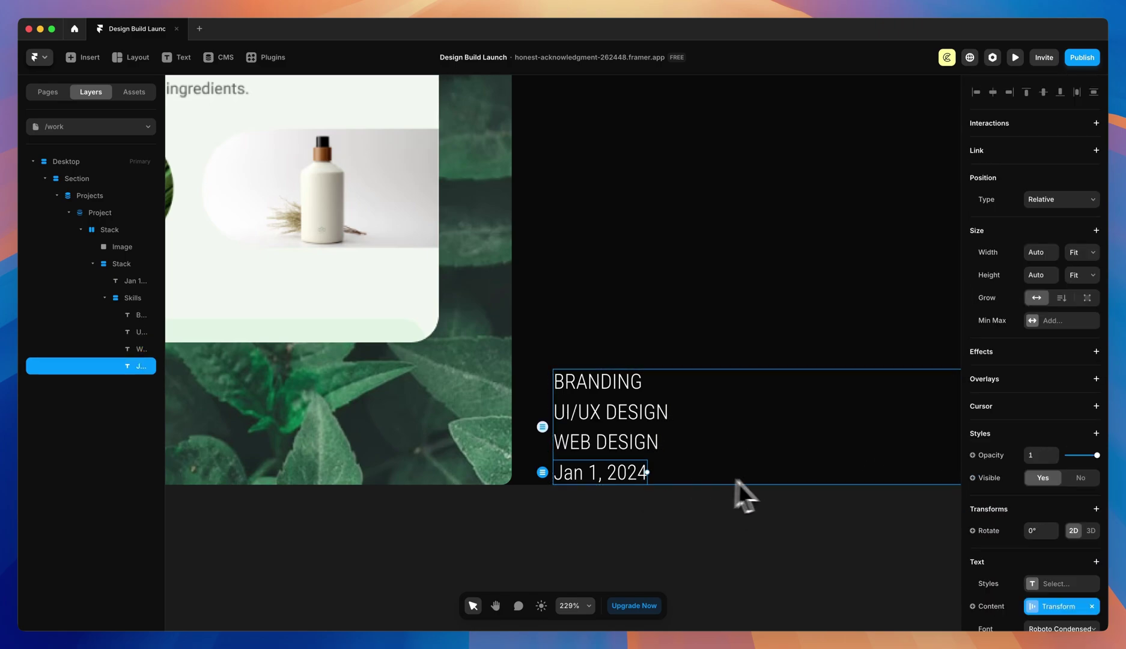
{"action": "scroll", "coordinate": [1021, 480], "scroll_direction": "down", "scroll_amount": 5}
{"action": "left_click", "coordinate": [1057, 310]}
{"action": "mouse_move", "coordinate": [986, 330]}
{"action": "left_click", "coordinate": [920, 533]}
{"action": "left_click", "coordinate": [806, 543]}
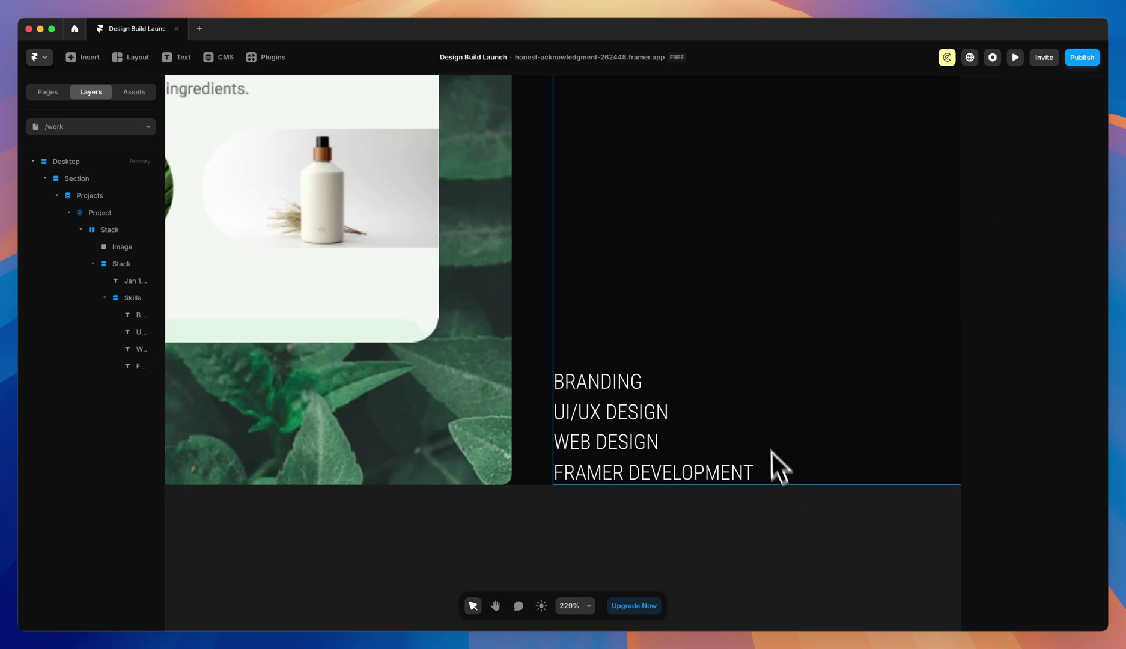
{"action": "key", "text": "shift+1"}
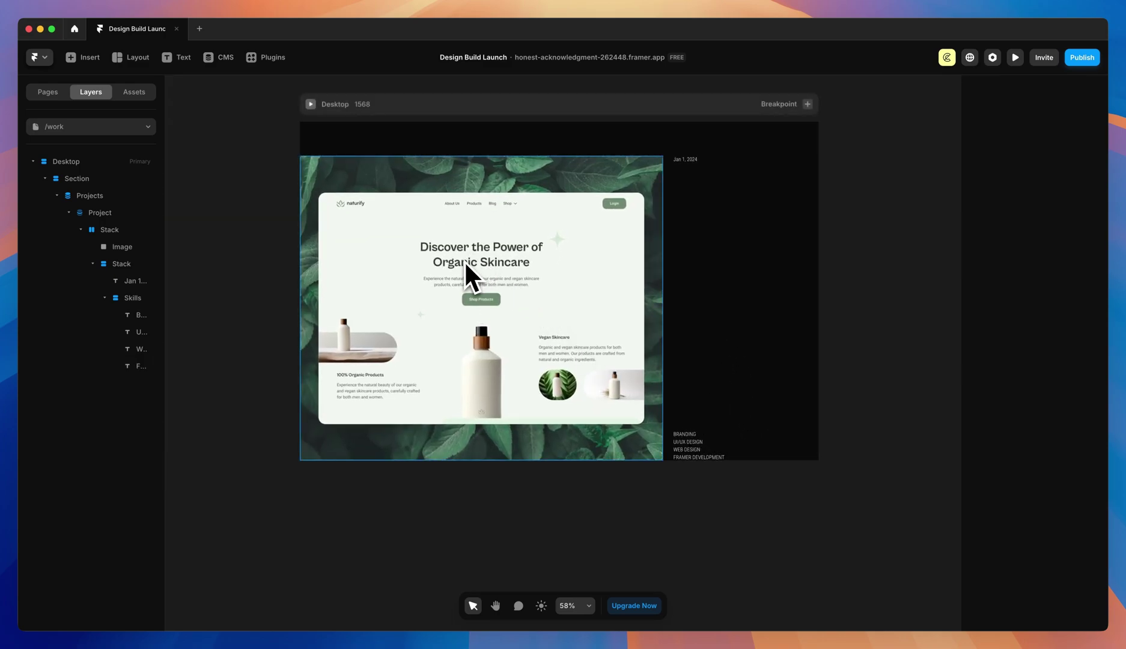
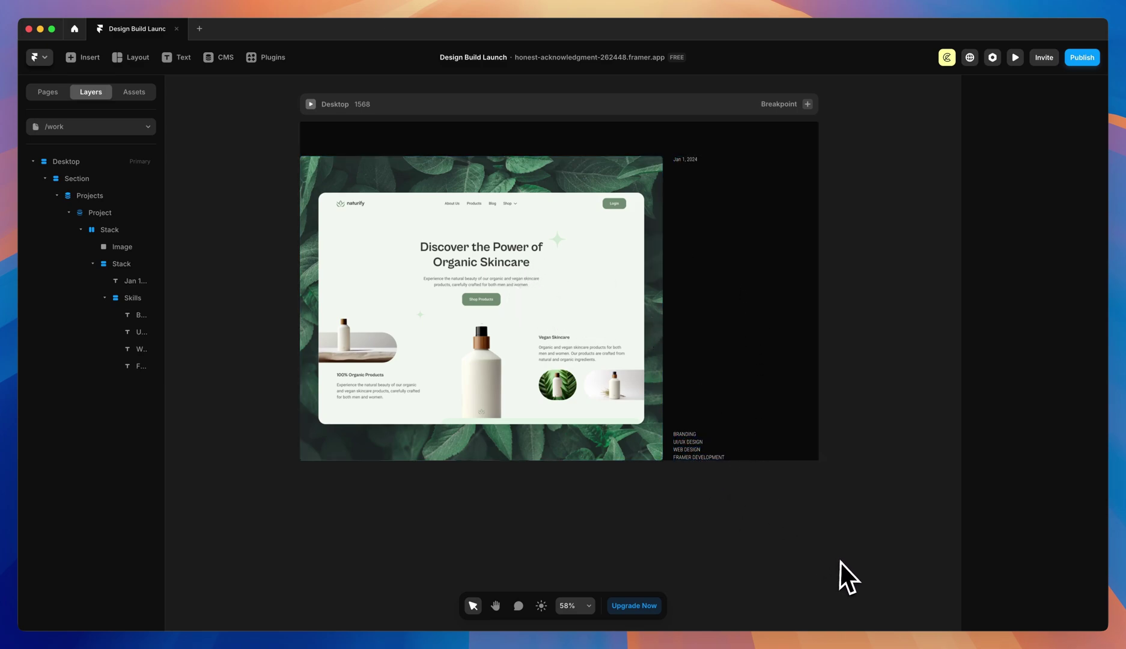
- Draw a two-column stack about 1514 by 227 below the Desktop frame and rename it "Bottom Section"
{"action": "scroll", "coordinate": [836, 558], "scroll_direction": "down", "scroll_amount": 2}
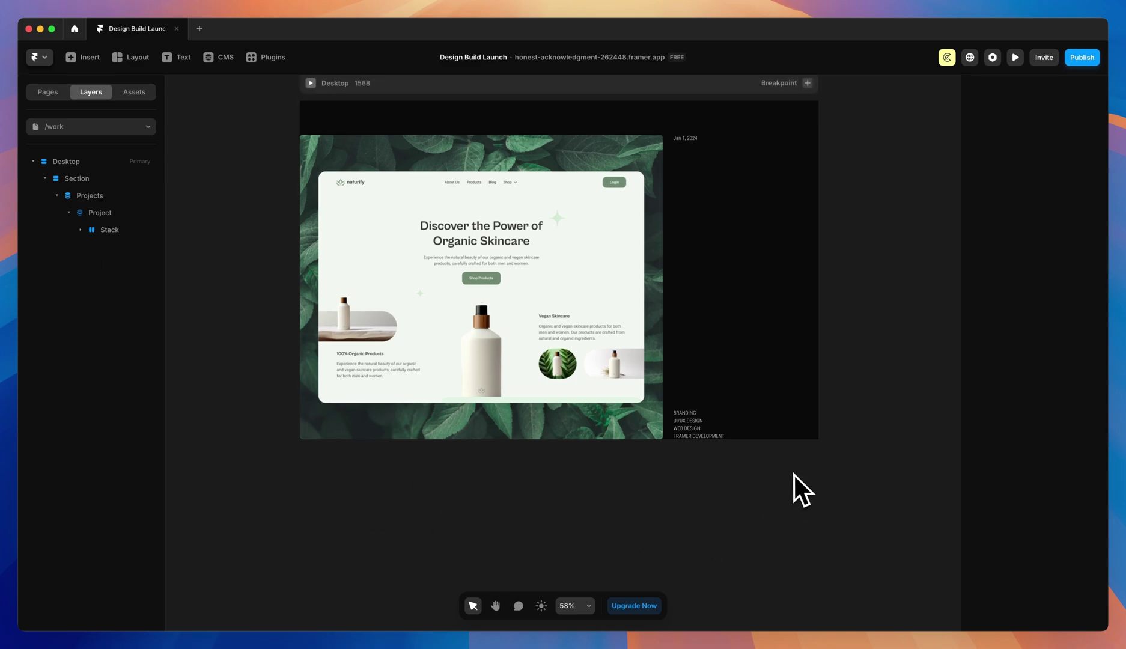
{"action": "left_click", "coordinate": [133, 59]}
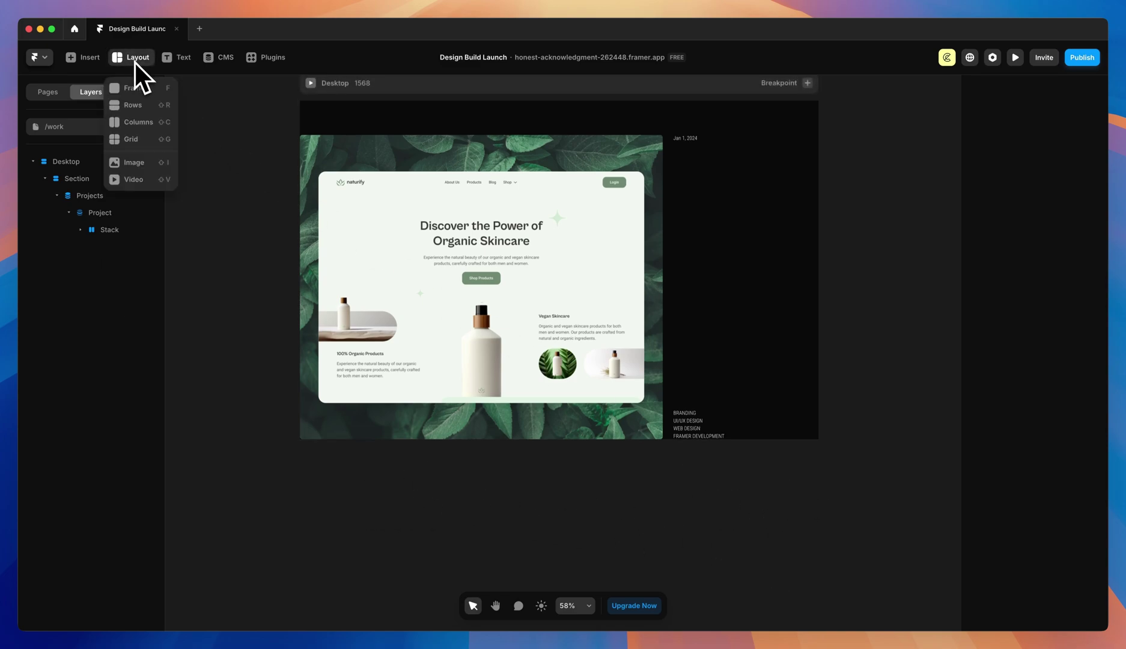
{"action": "left_click", "coordinate": [137, 122]}
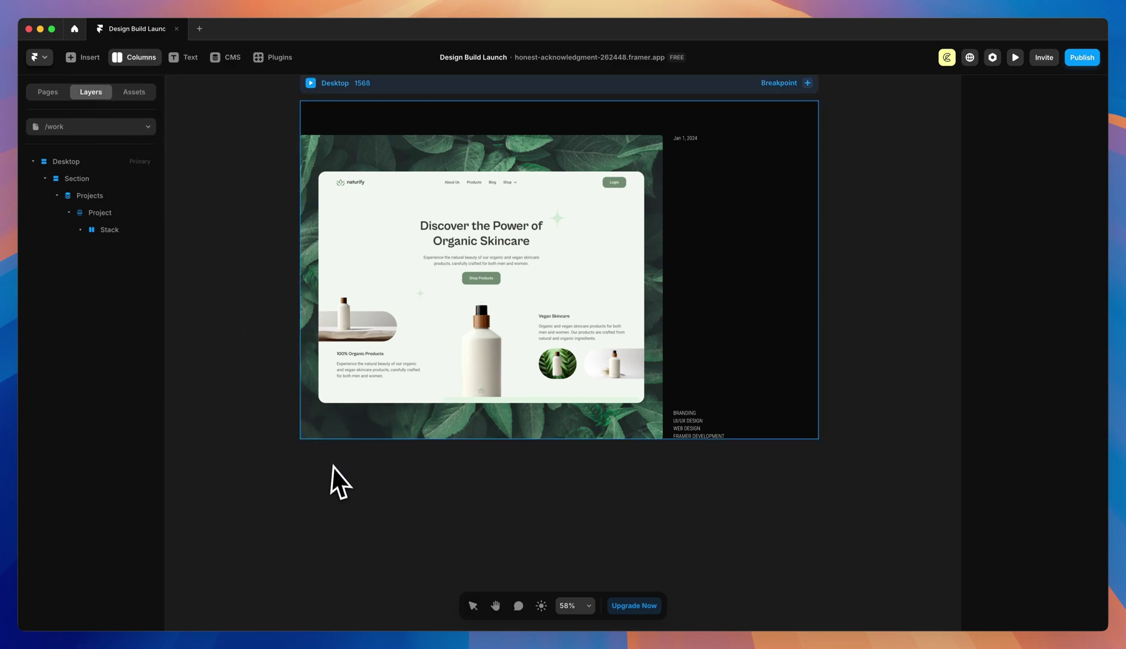
{"action": "left_click_drag", "start_coordinate": [308, 461], "coordinate": [809, 536]}
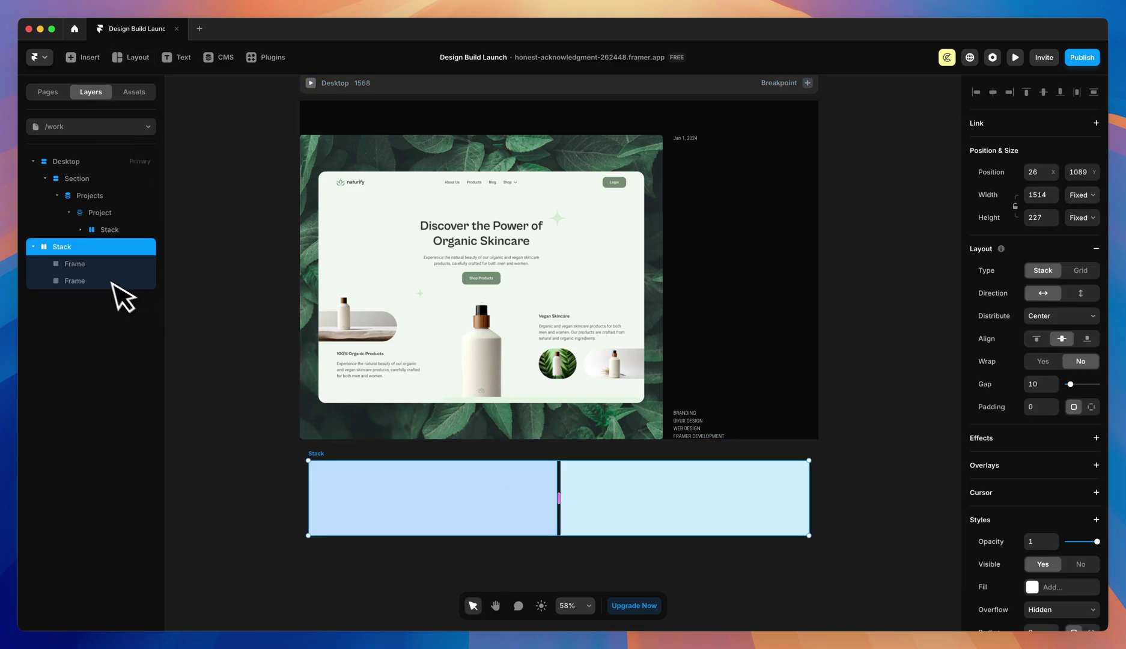
{"action": "double_click", "coordinate": [68, 248]}
{"action": "type", "text": "Bottom Section"}
{"action": "key", "text": "Return"}
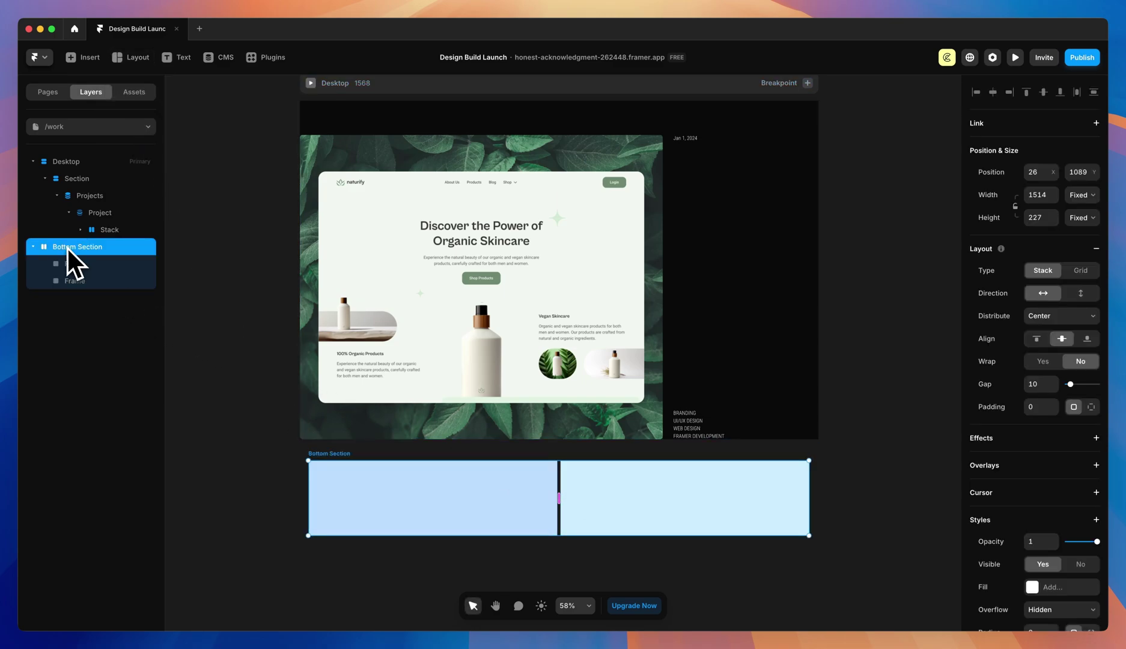
- Move the Bottom Section into the Project item, directly beneath the stack that holds the cover image
{"action": "left_click_drag", "start_coordinate": [328, 456], "coordinate": [340, 439]}
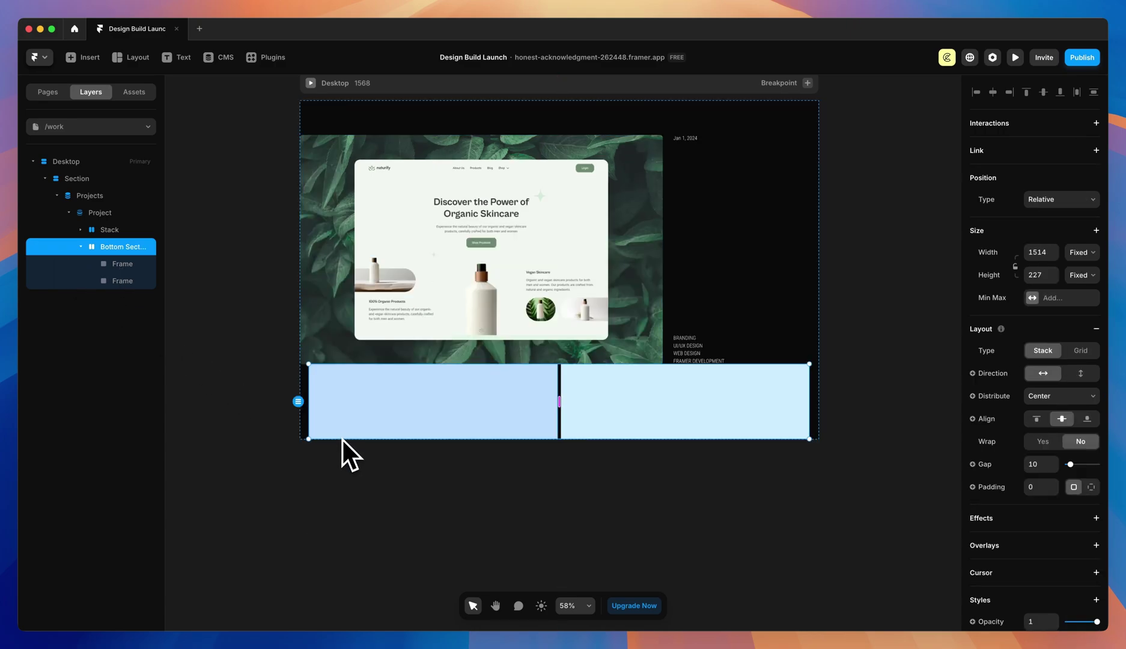
{"action": "left_click", "coordinate": [70, 213]}
{"action": "left_click", "coordinate": [71, 214]}
{"action": "left_click", "coordinate": [108, 231]}
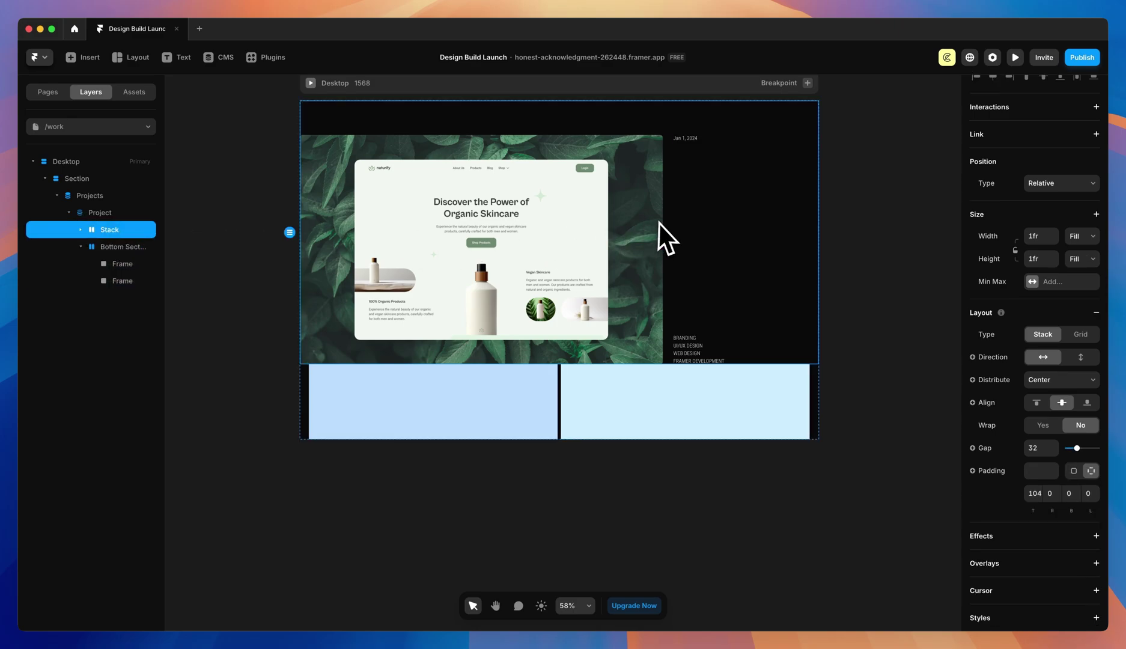
- Set the Bottom Section's width to Fill and its height to Fit
{"action": "left_click", "coordinate": [120, 247]}
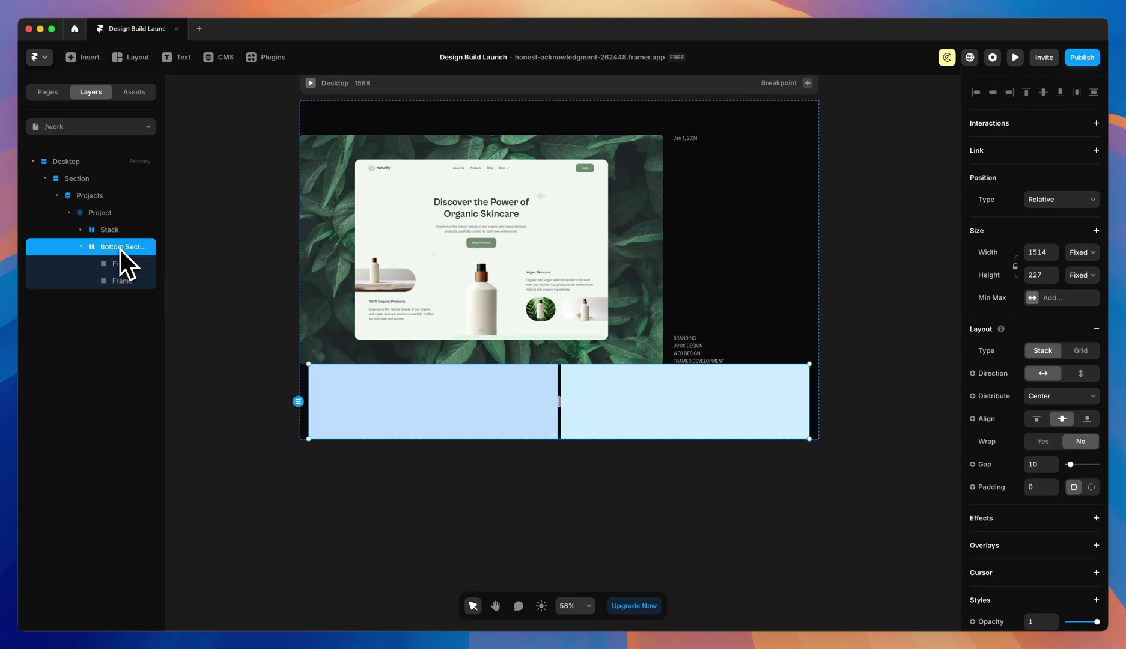
{"action": "left_click", "coordinate": [1090, 252]}
{"action": "left_click", "coordinate": [1082, 277]}
{"action": "left_click", "coordinate": [1082, 280]}
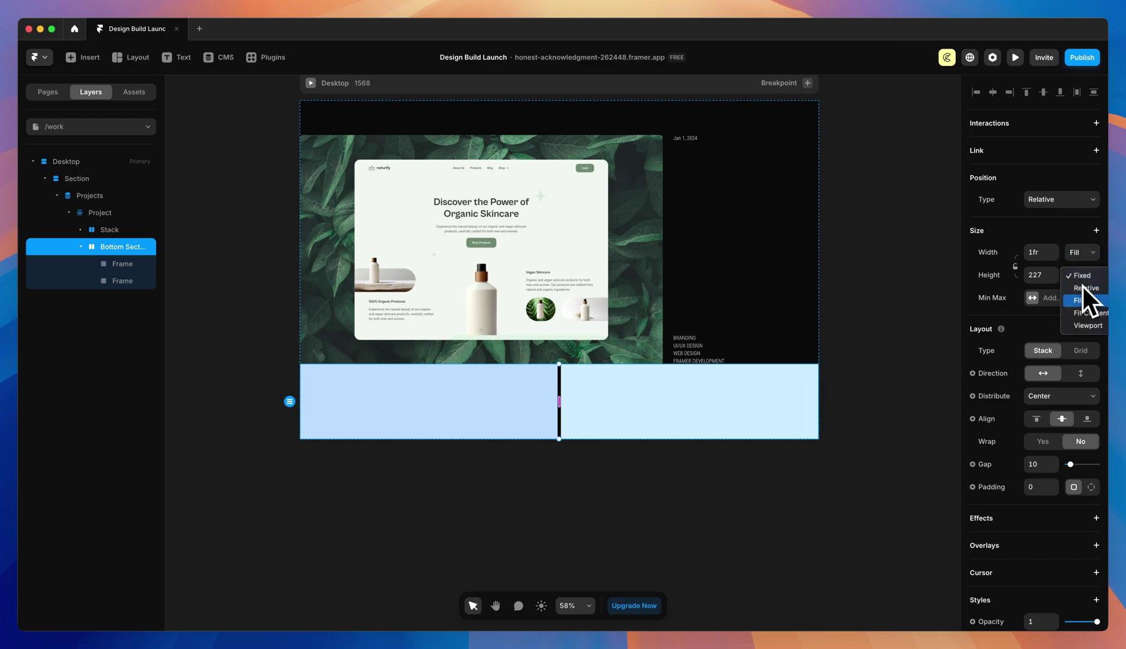
{"action": "left_click", "coordinate": [1074, 334]}
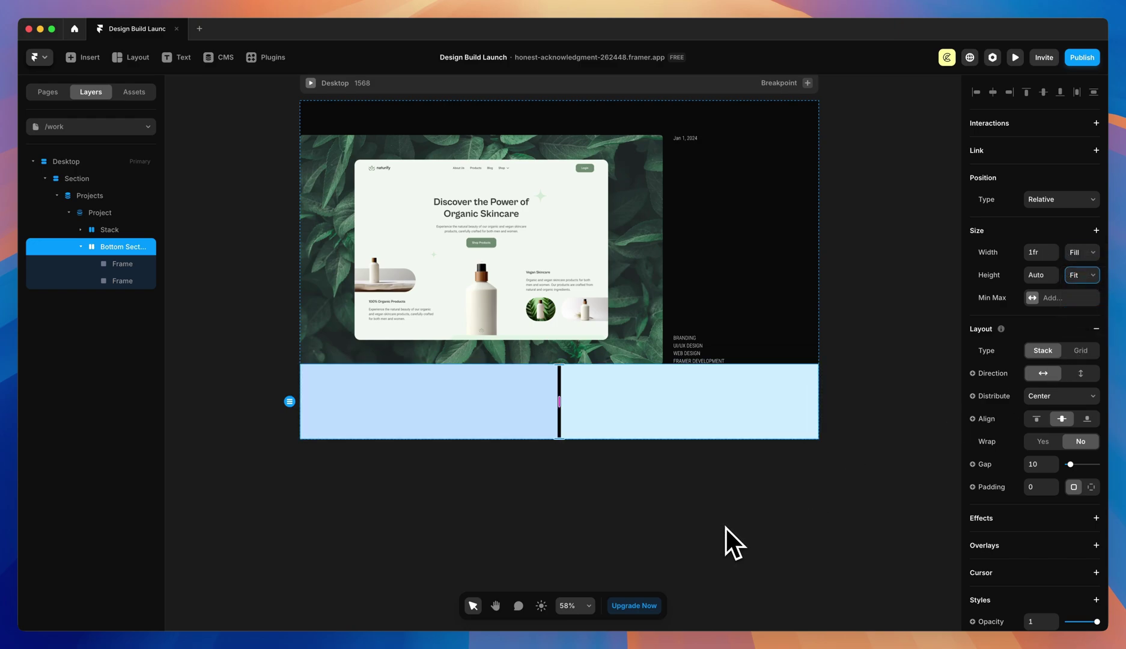
- Set the Bottom Section's gap to 32 and its top padding to 32
{"action": "left_click_drag", "start_coordinate": [1070, 465], "coordinate": [1077, 466]}
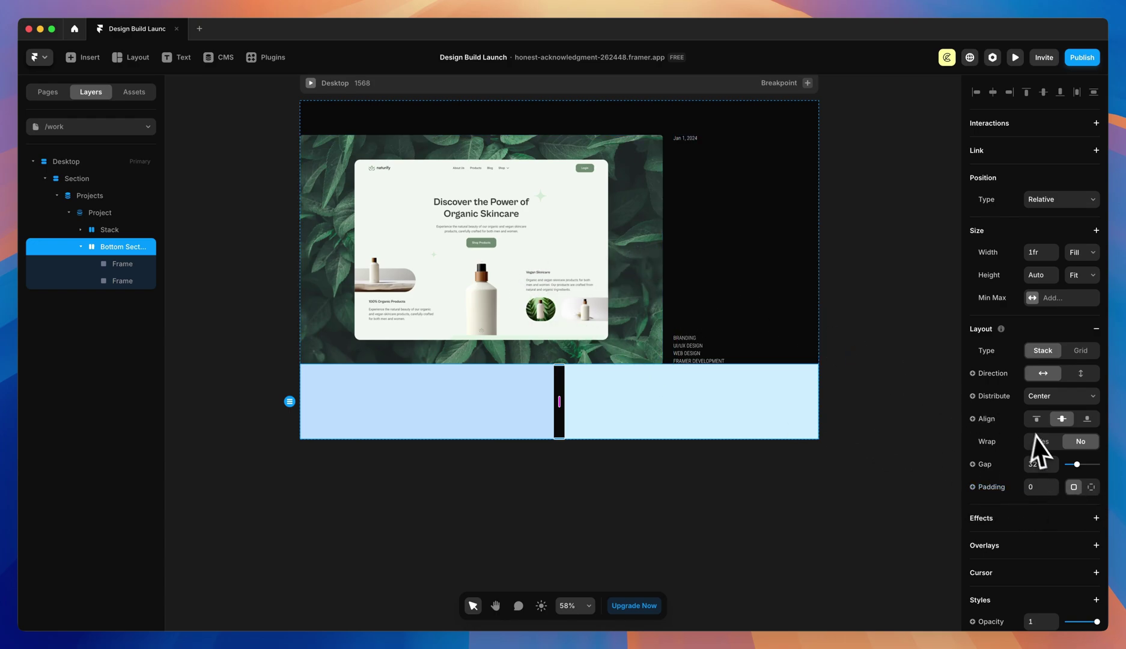
{"action": "left_click", "coordinate": [1091, 487]}
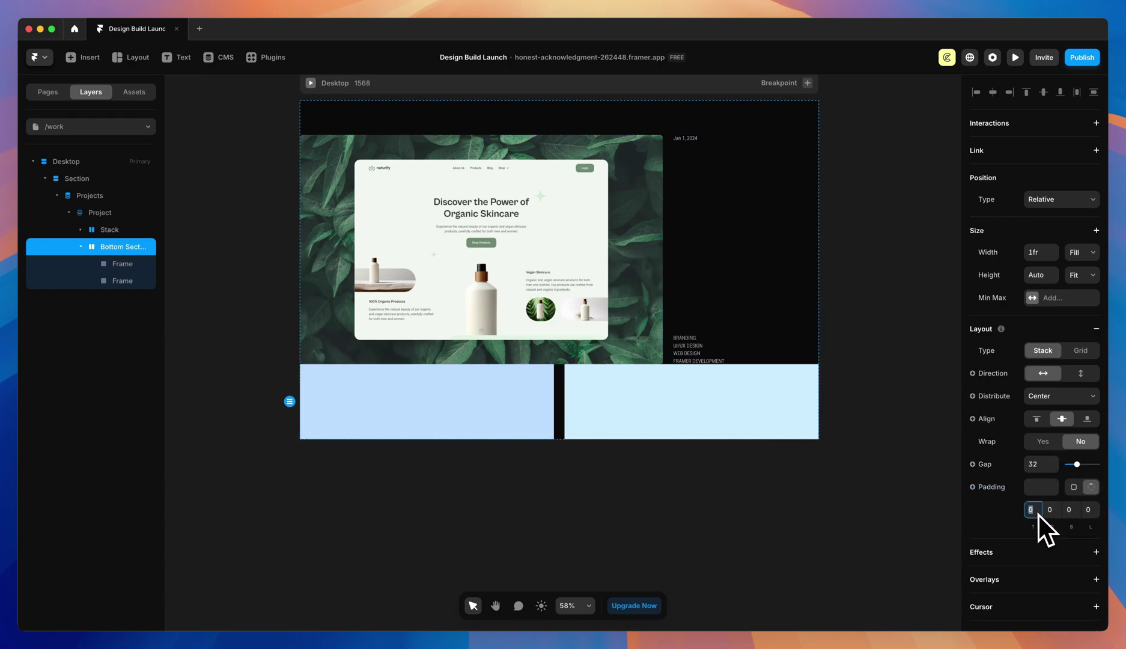
{"action": "type", "text": "32"}
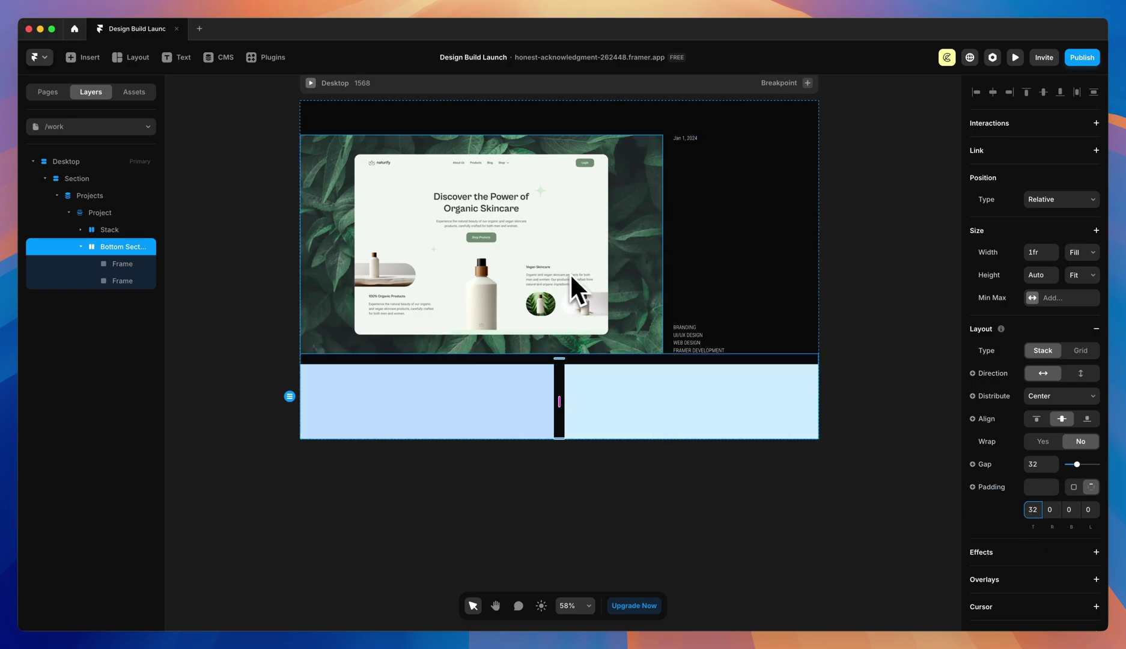
- Add a placeholder text "adsfasdfasdf" inside the first frame of the Bottom Section
{"action": "type", "text": "t"}
{"action": "left_click", "coordinate": [370, 408]}
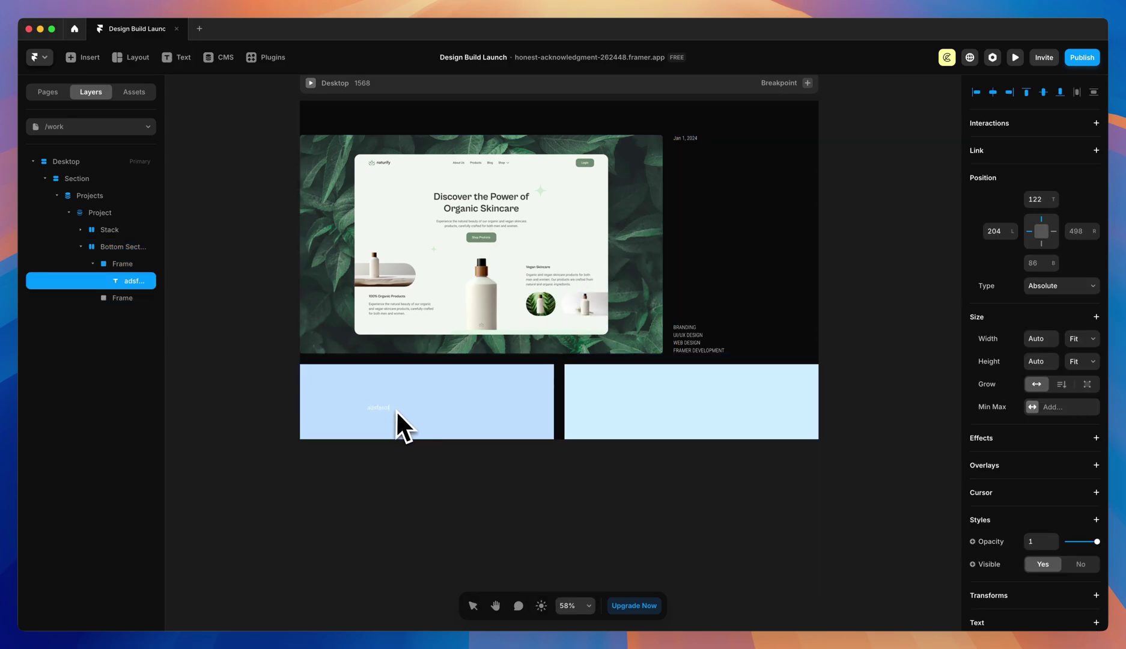
{"action": "type", "text": "adsfasdfasdf"}
- Rename the Bottom Section's first frame "Heading Frame" and its second frame "Link Frame", and widen the layer list to show full names
{"action": "left_click", "coordinate": [116, 265]}
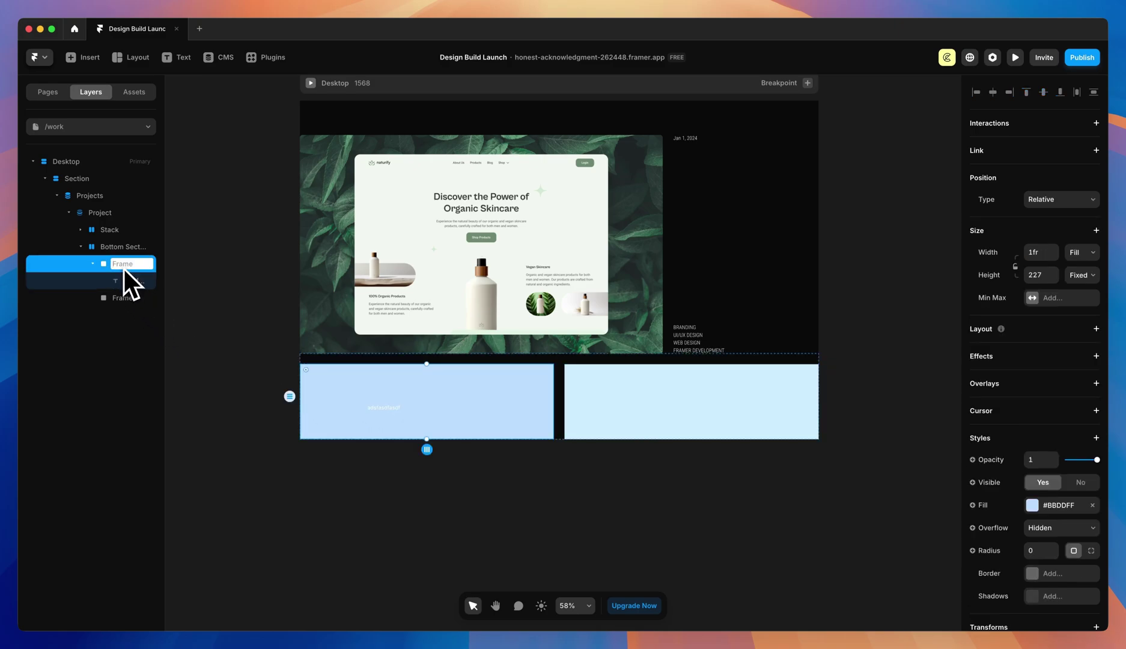
{"action": "type", "text": "Heading..."}
{"action": "key", "text": "Return"}
{"action": "double_click", "coordinate": [119, 300]}
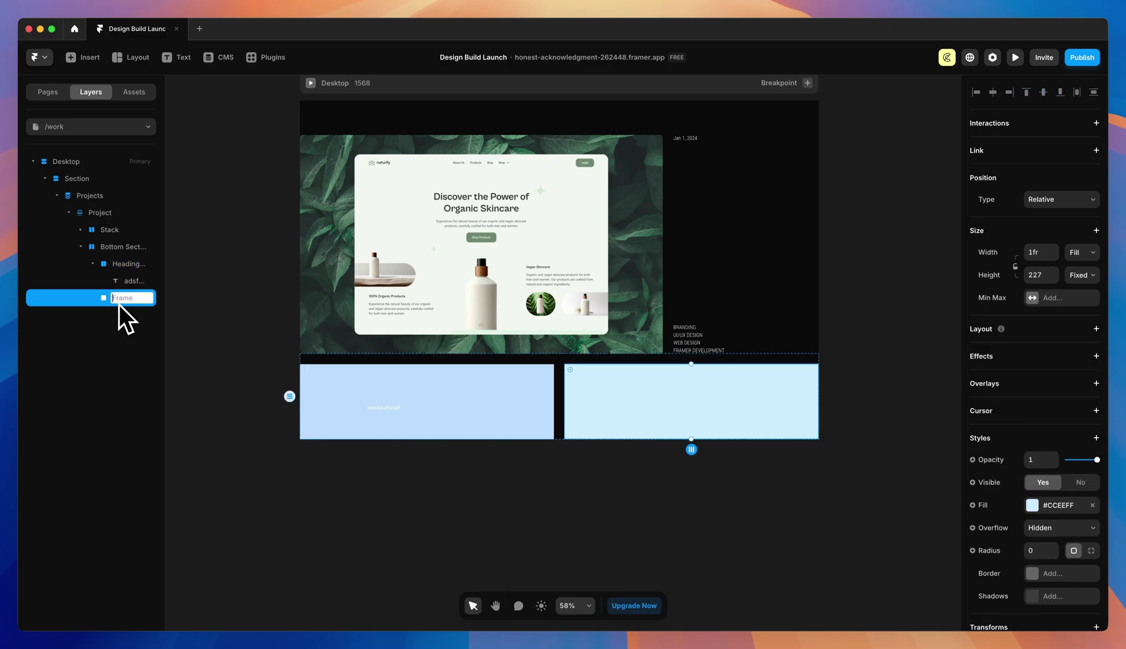
{"action": "type", "text": "Link Frame"}
{"action": "key", "text": "Return"}
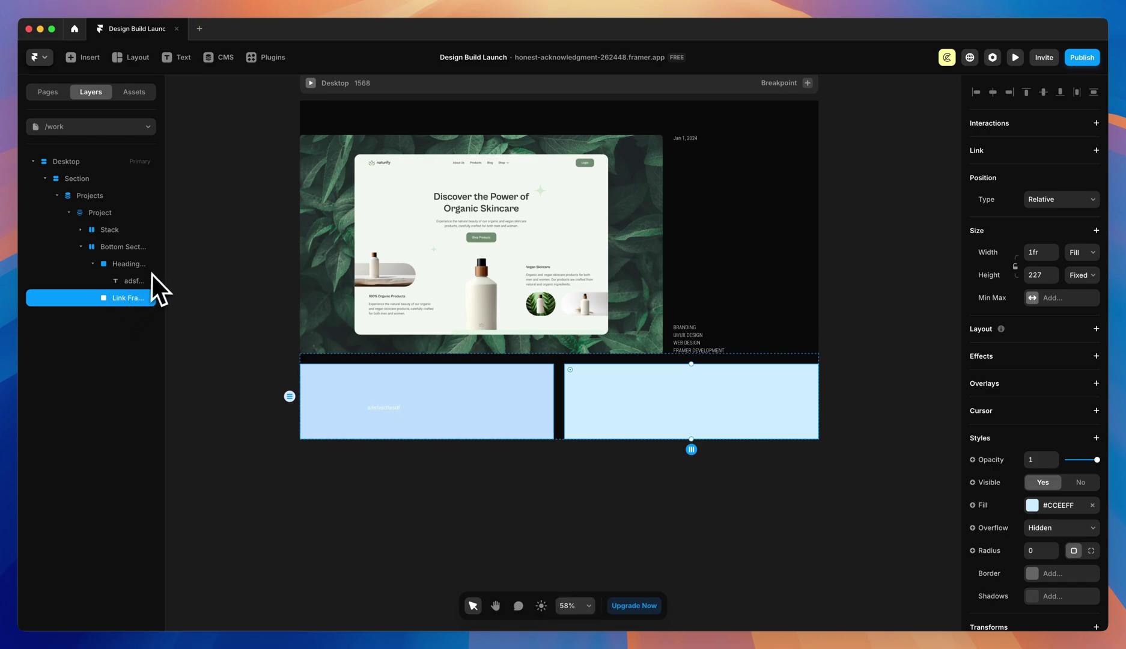
{"action": "left_click_drag", "start_coordinate": [169, 265], "coordinate": [221, 269]}
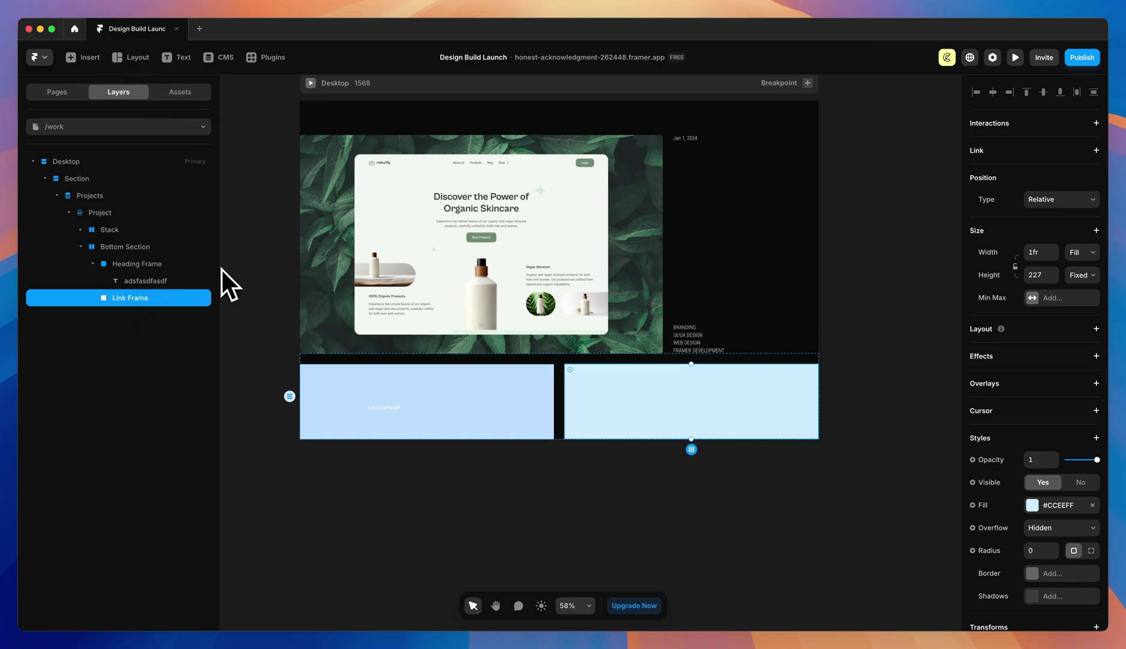
- Apply the Heading 1 text style to the placeholder text in the Heading Frame and detach the style
{"action": "left_click", "coordinate": [382, 407]}
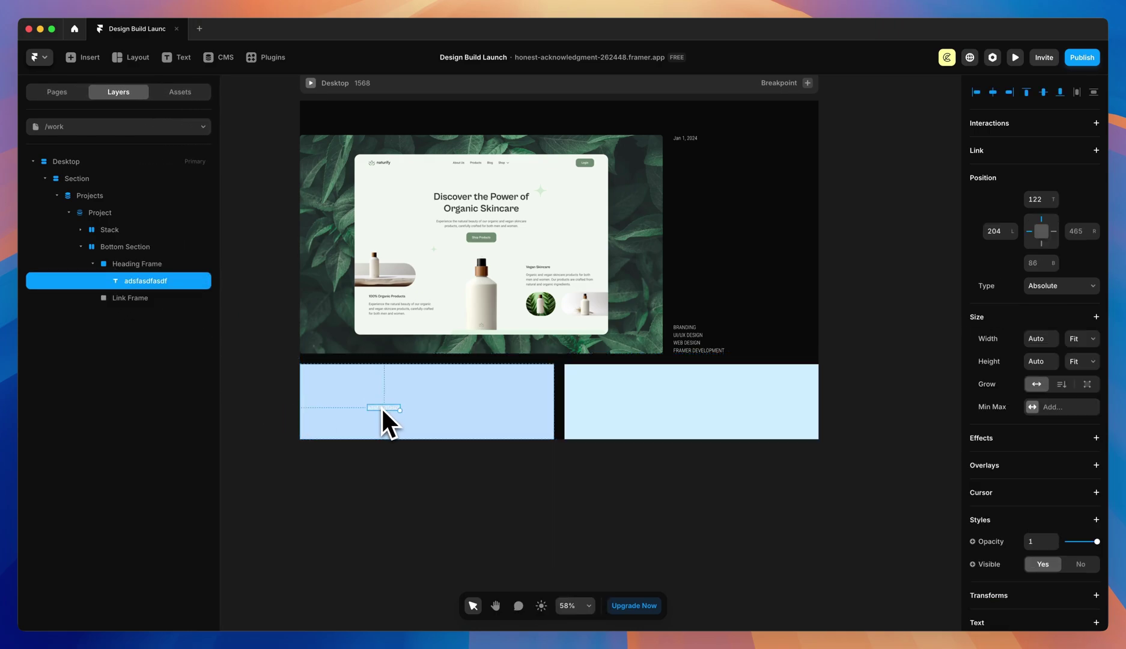
{"action": "scroll", "coordinate": [1075, 433], "scroll_direction": "down", "scroll_amount": 5}
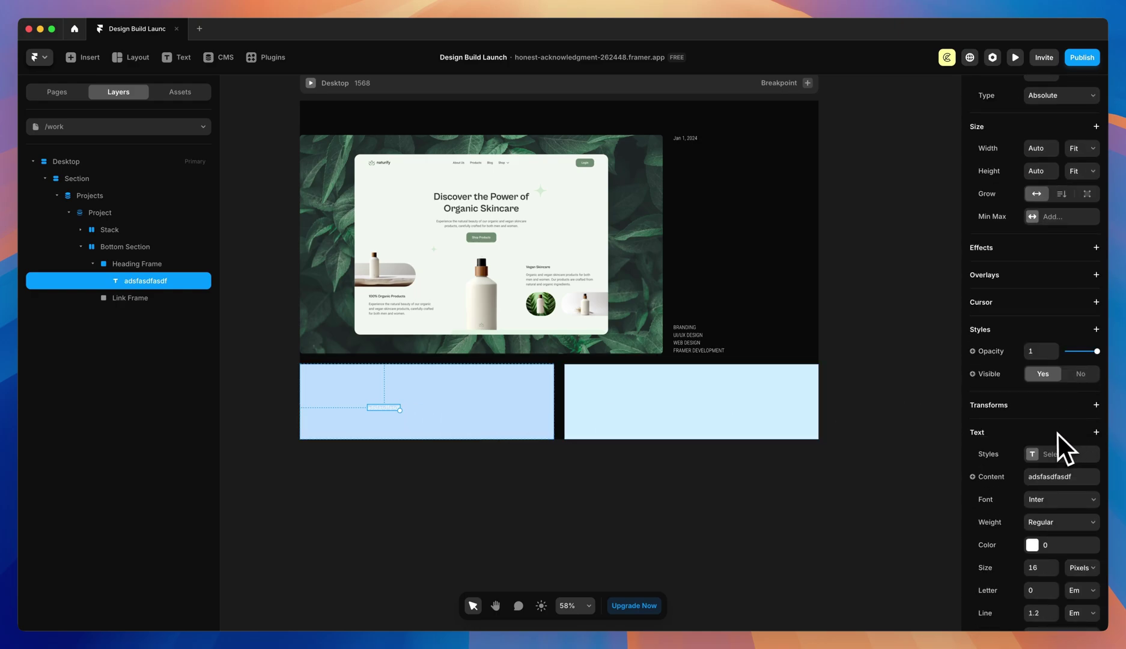
{"action": "left_click", "coordinate": [1049, 455]}
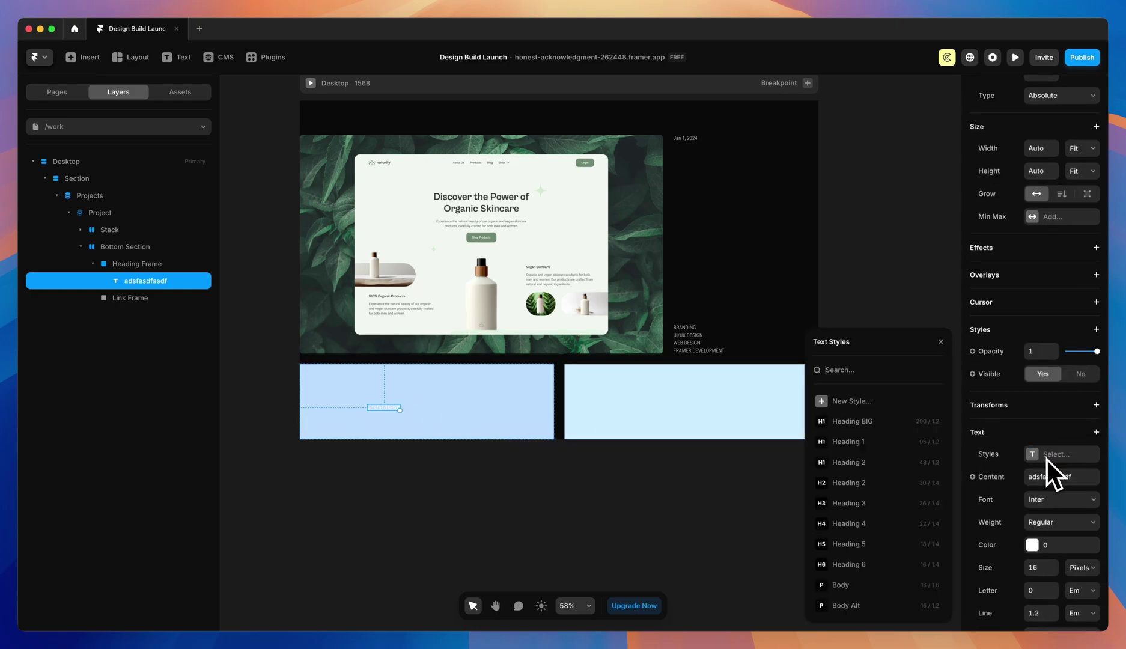
{"action": "left_click", "coordinate": [847, 443]}
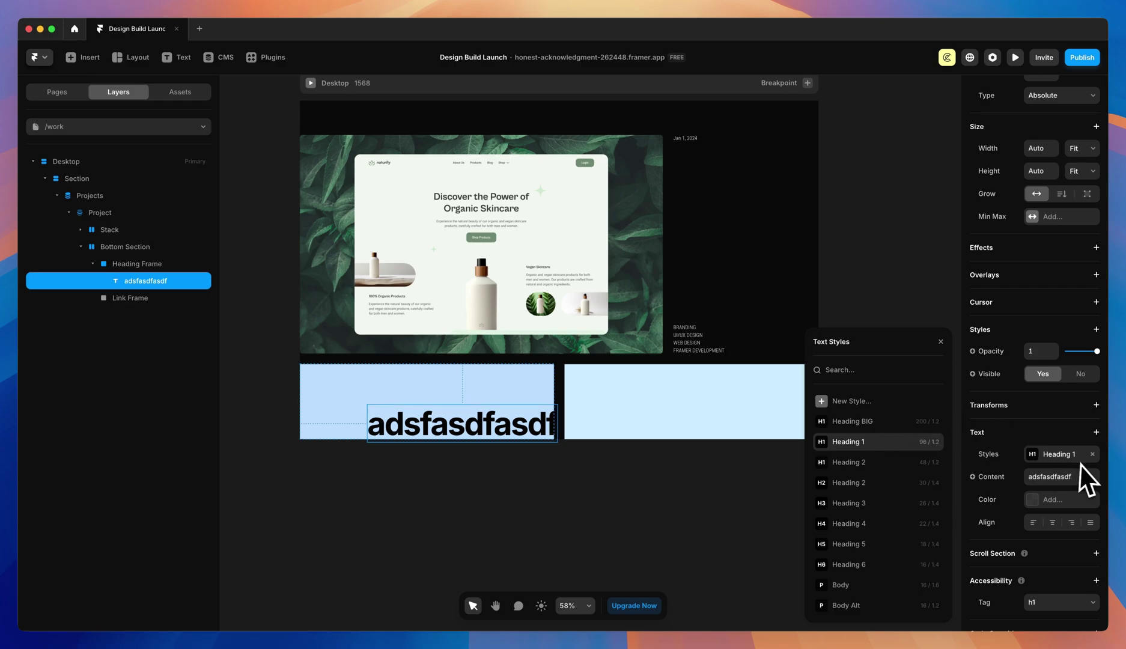
{"action": "left_click", "coordinate": [1091, 453]}
- Set the placeholder text's color to the white "0" color style and align the text left
{"action": "scroll", "coordinate": [1092, 452], "scroll_direction": "down", "scroll_amount": 2}
{"action": "left_click", "coordinate": [1029, 475]}
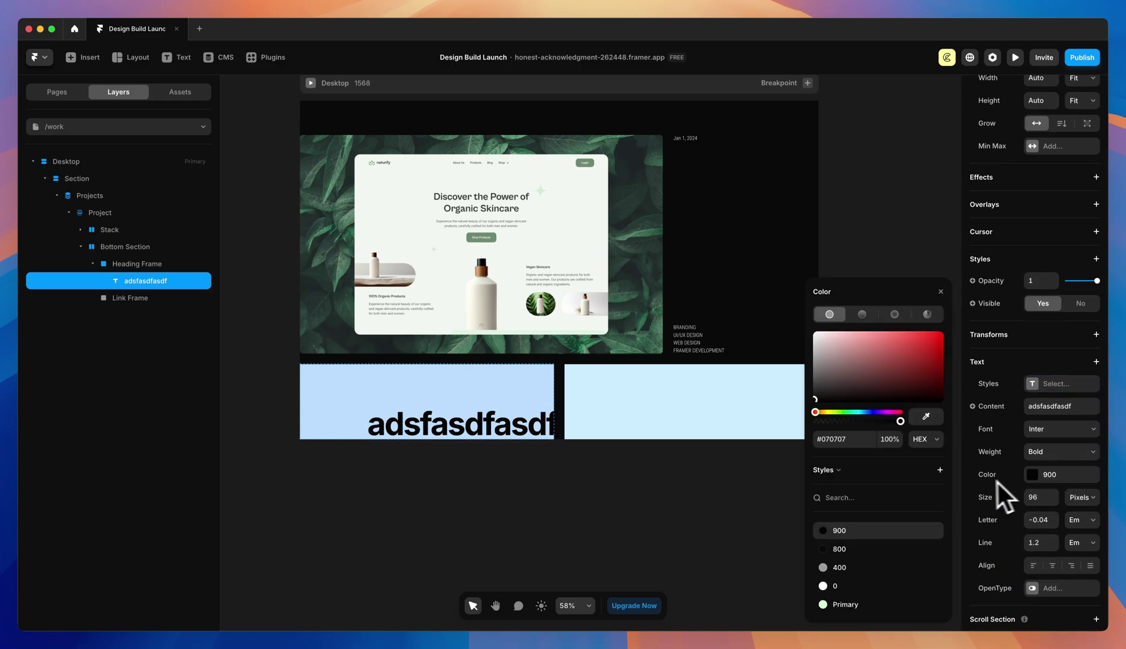
{"action": "left_click", "coordinate": [824, 586]}
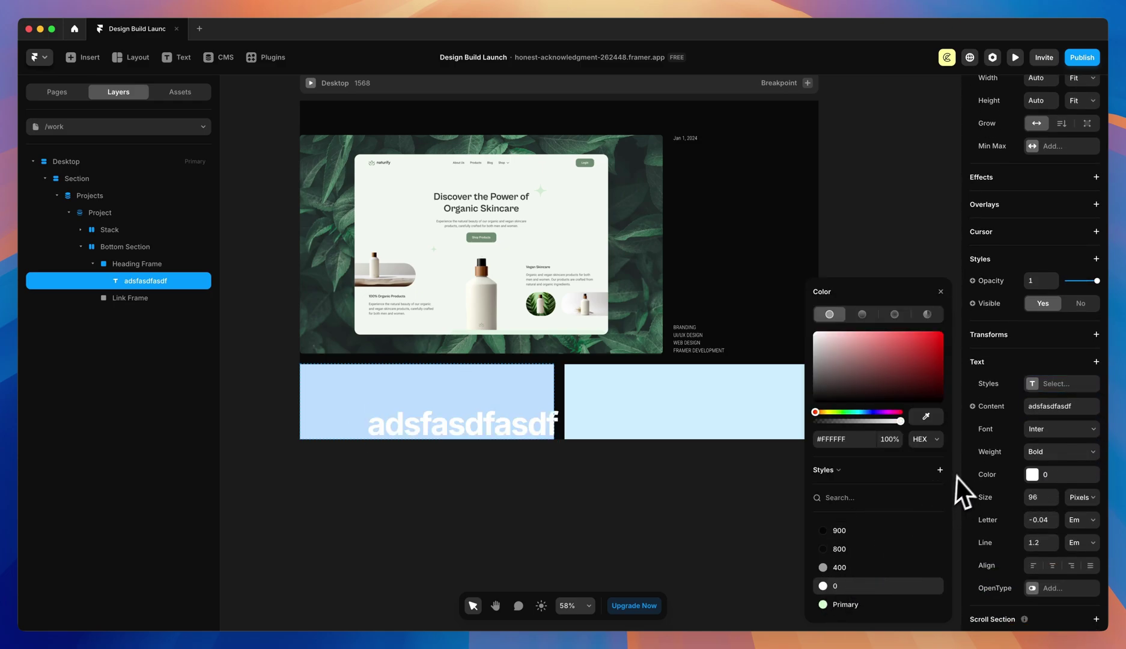
{"action": "left_click", "coordinate": [1033, 567]}
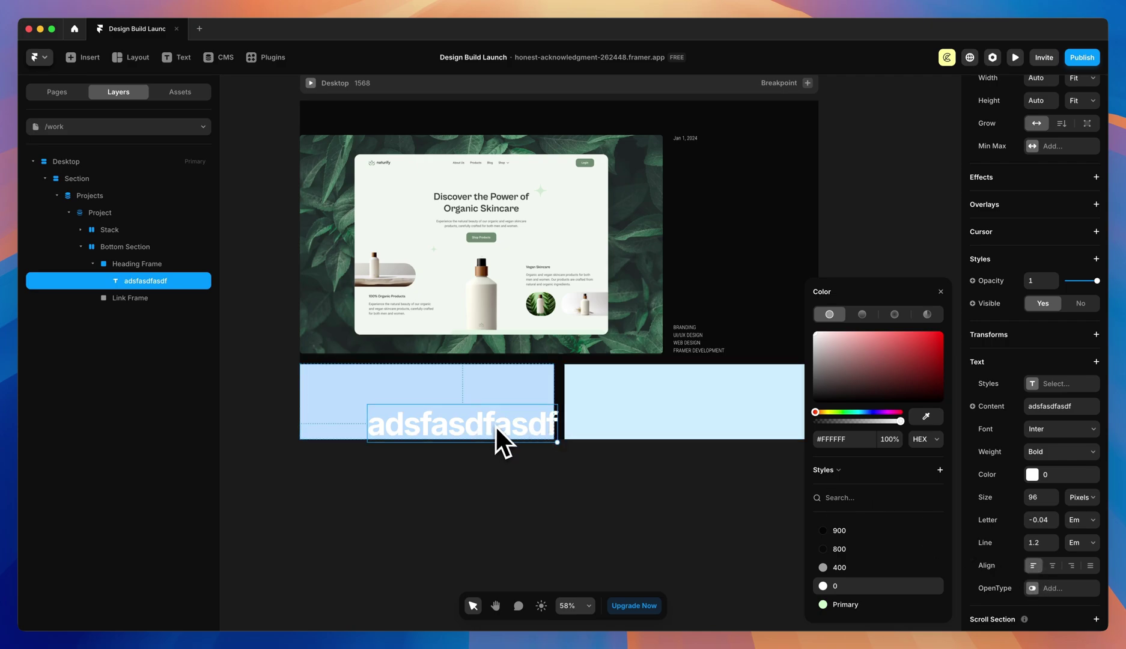
{"action": "left_click", "coordinate": [940, 293]}
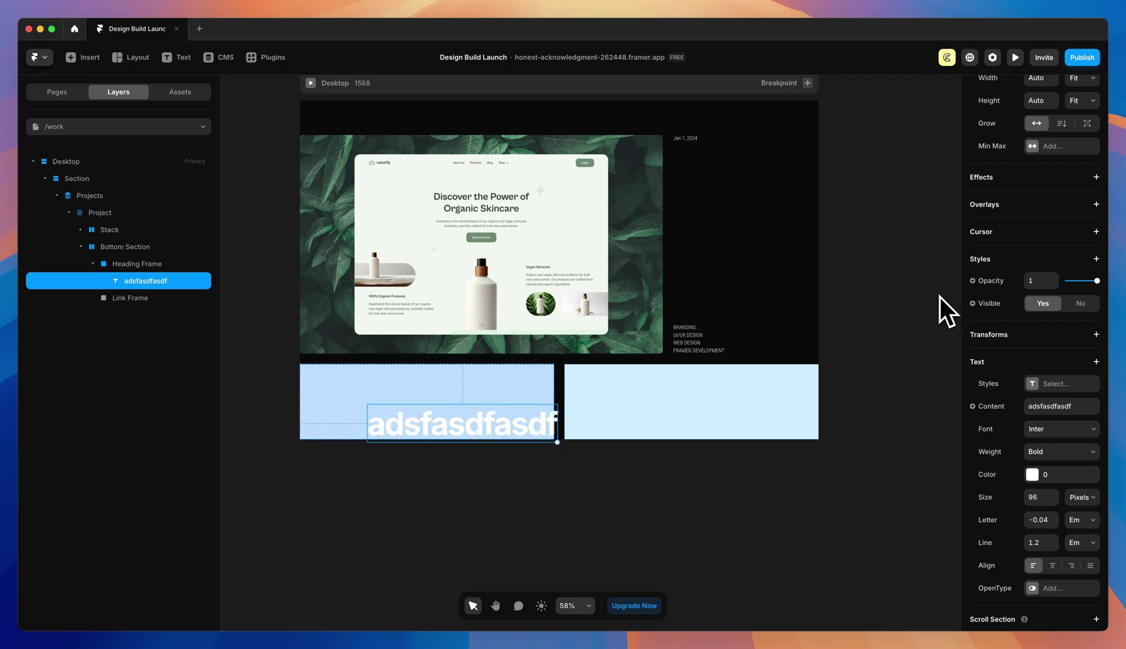
- Bind the placeholder text's content to the Project Name CMS variable
{"action": "left_click", "coordinate": [979, 411]}
{"action": "mouse_move", "coordinate": [983, 451]}
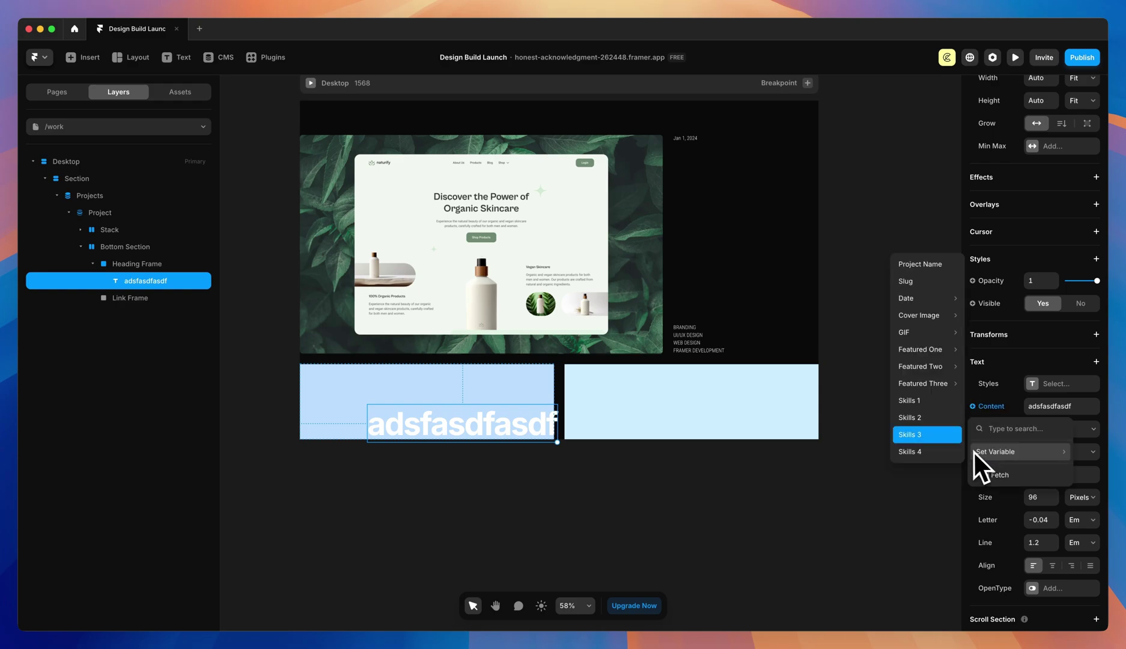
{"action": "left_click", "coordinate": [931, 266]}
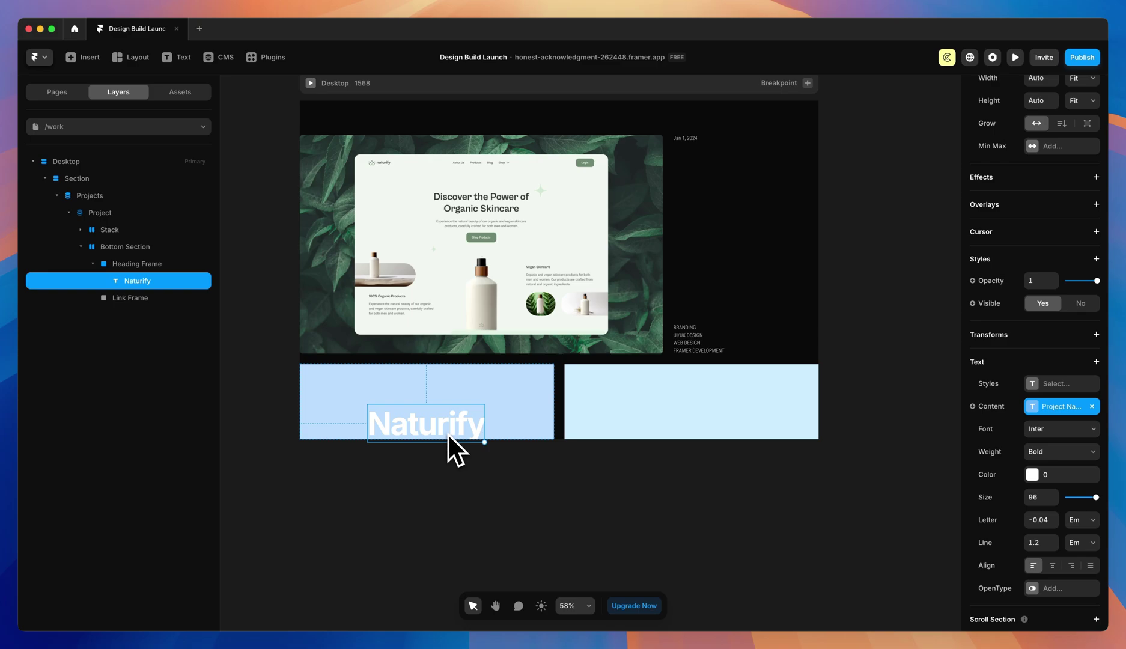
- Give the Heading Frame a vertical stack layout with left alignment and a gap of 0
{"action": "left_click", "coordinate": [130, 265]}
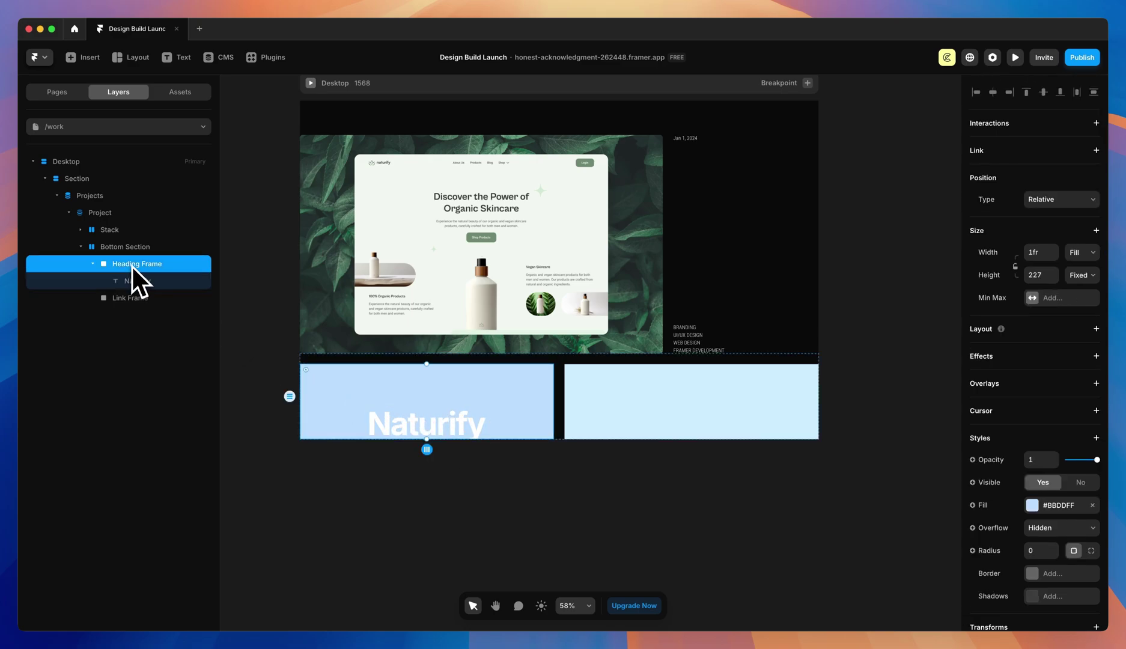
{"action": "left_click", "coordinate": [1095, 329]}
{"action": "left_click", "coordinate": [1080, 373]}
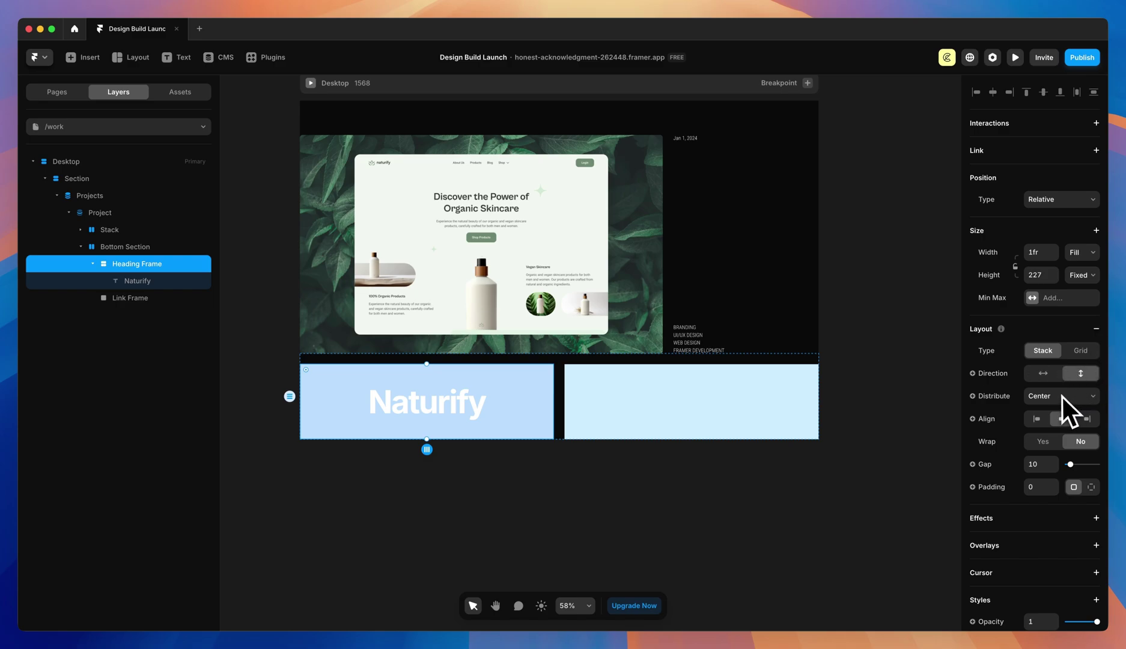
{"action": "left_click", "coordinate": [1037, 419]}
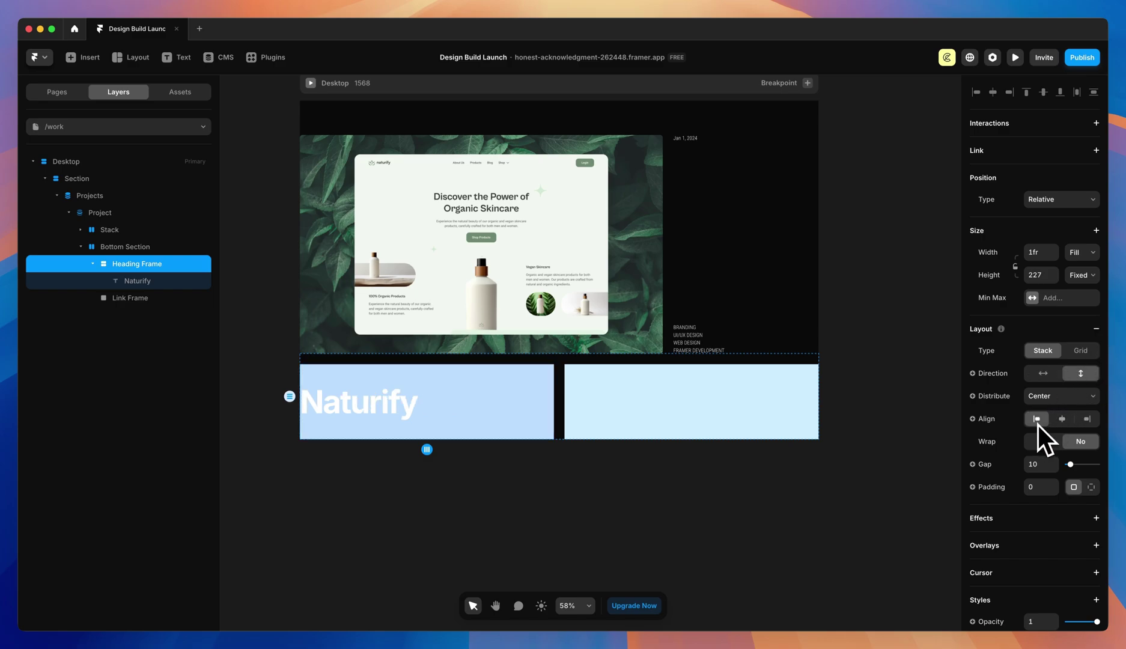
{"action": "left_click_drag", "start_coordinate": [1071, 465], "coordinate": [1041, 467]}
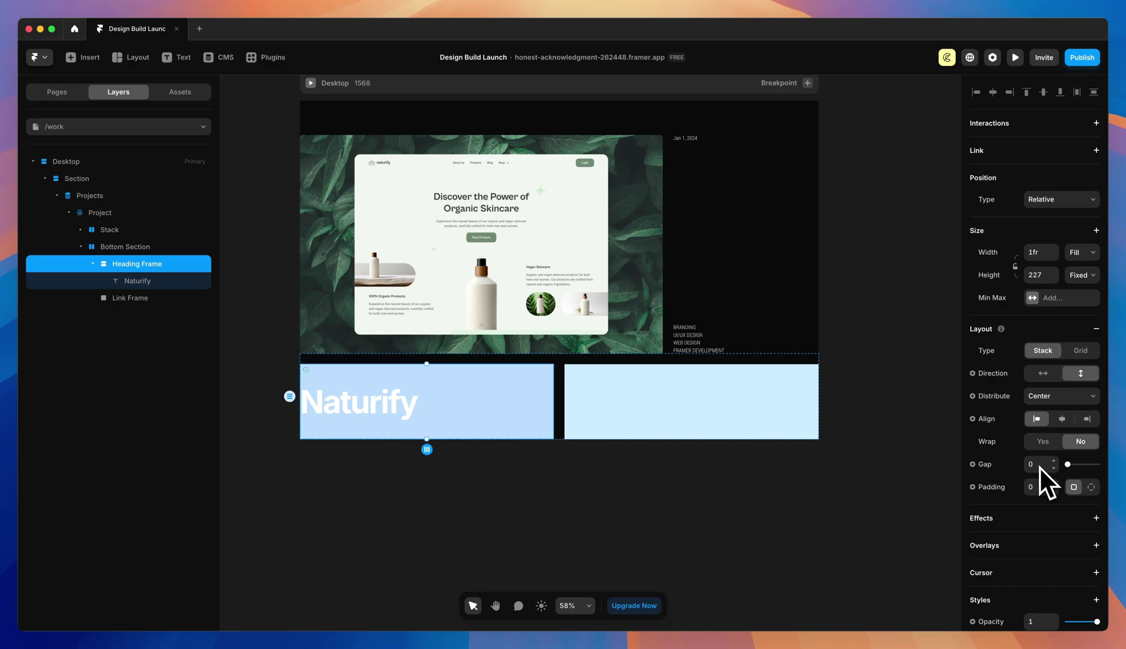
- Set the Heading Frame's height to Fit Content and remove its fill
{"action": "left_click", "coordinate": [1084, 274]}
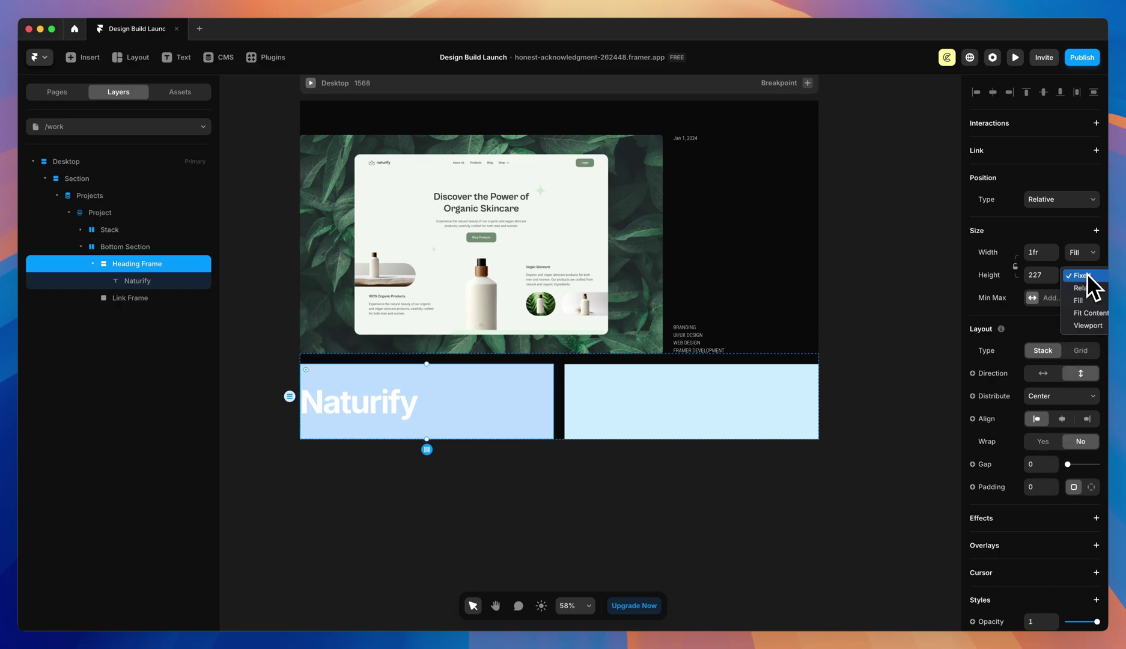
{"action": "left_click", "coordinate": [1084, 313]}
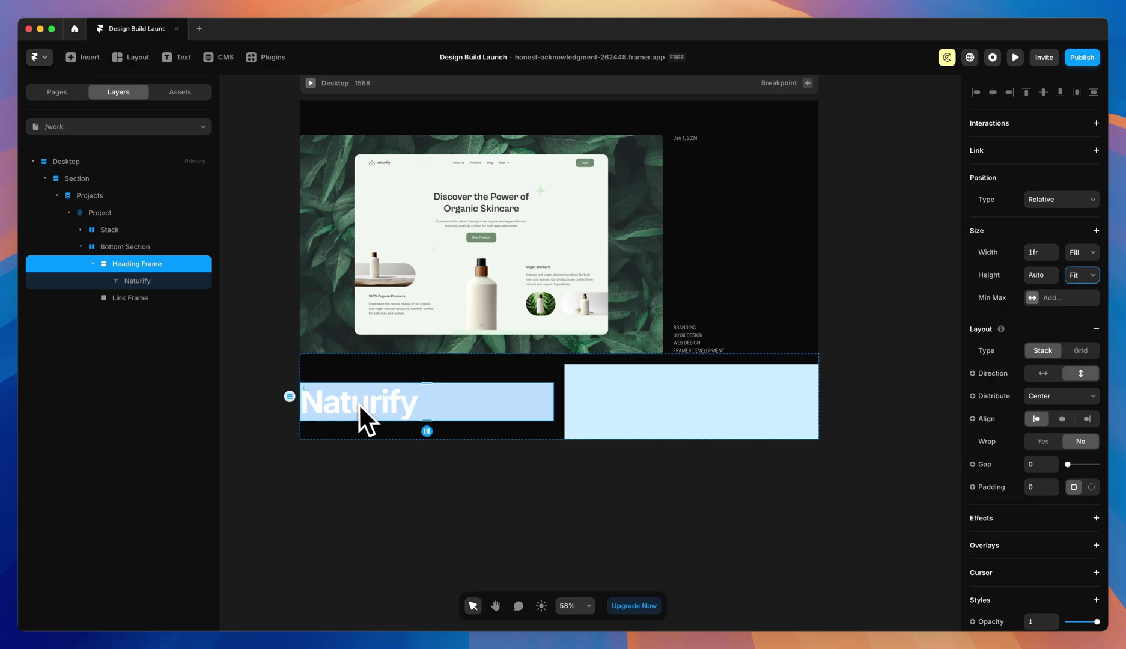
{"action": "scroll", "coordinate": [1028, 428], "scroll_direction": "down", "scroll_amount": 5}
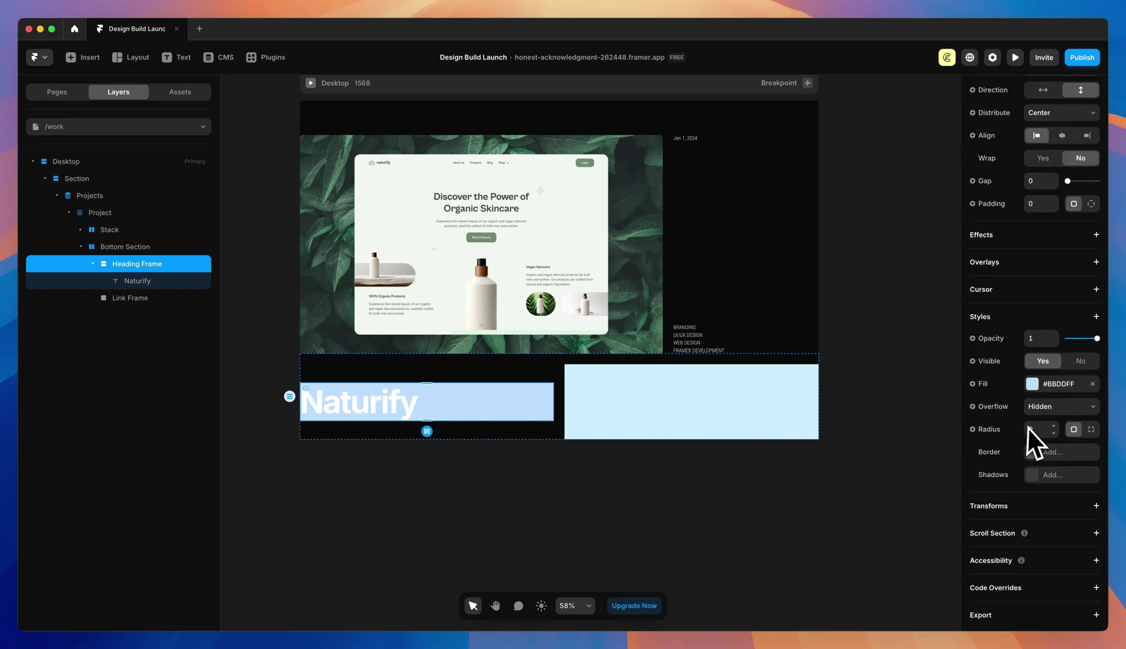
{"action": "left_click", "coordinate": [1092, 384]}
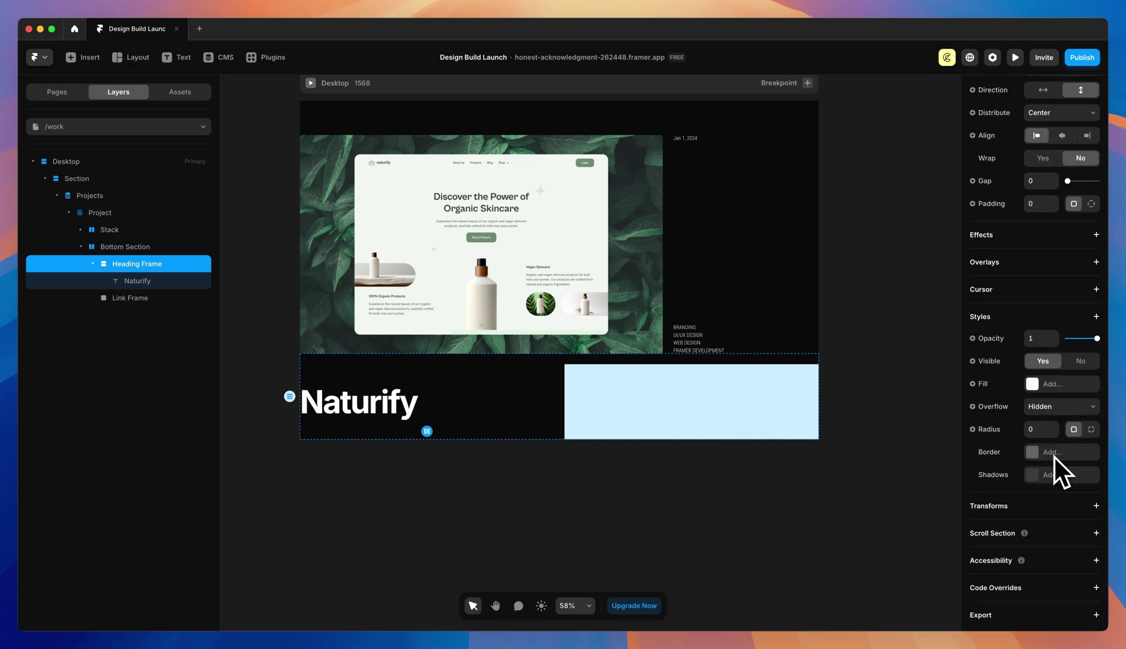
{"action": "left_click", "coordinate": [723, 452]}
{"action": "left_click", "coordinate": [388, 414]}
{"action": "scroll", "coordinate": [394, 419], "scroll_direction": "up", "scroll_amount": 1}
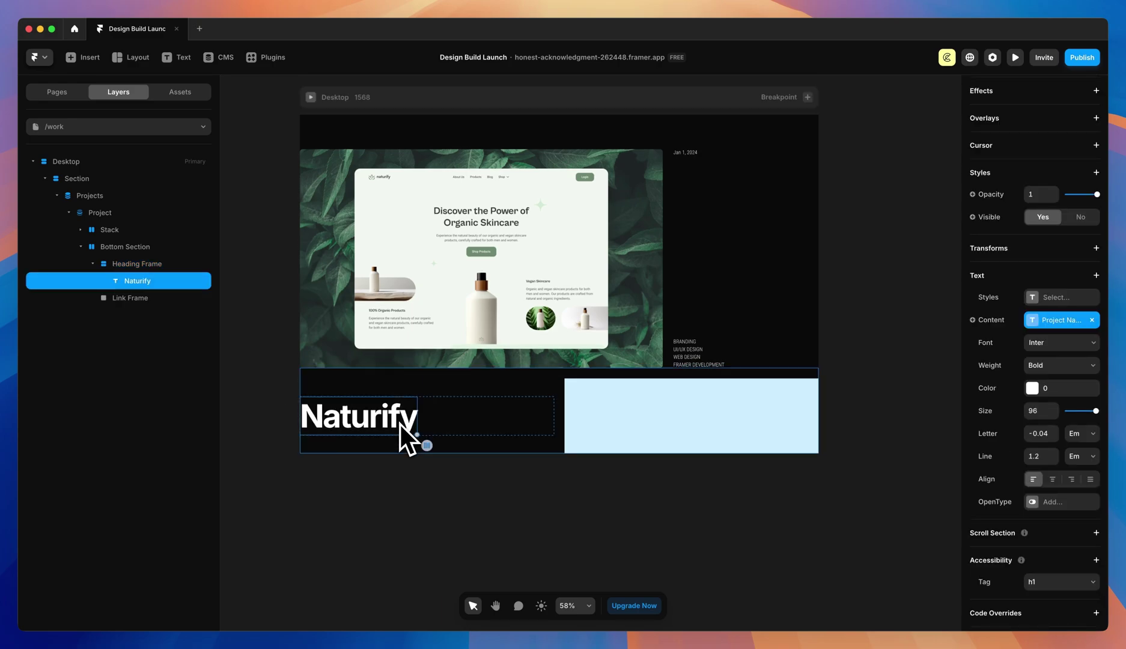
{"action": "left_click", "coordinate": [490, 536]}
- Copy the Explore Link stack from the hero footer of the Home page
{"action": "left_click", "coordinate": [731, 411]}
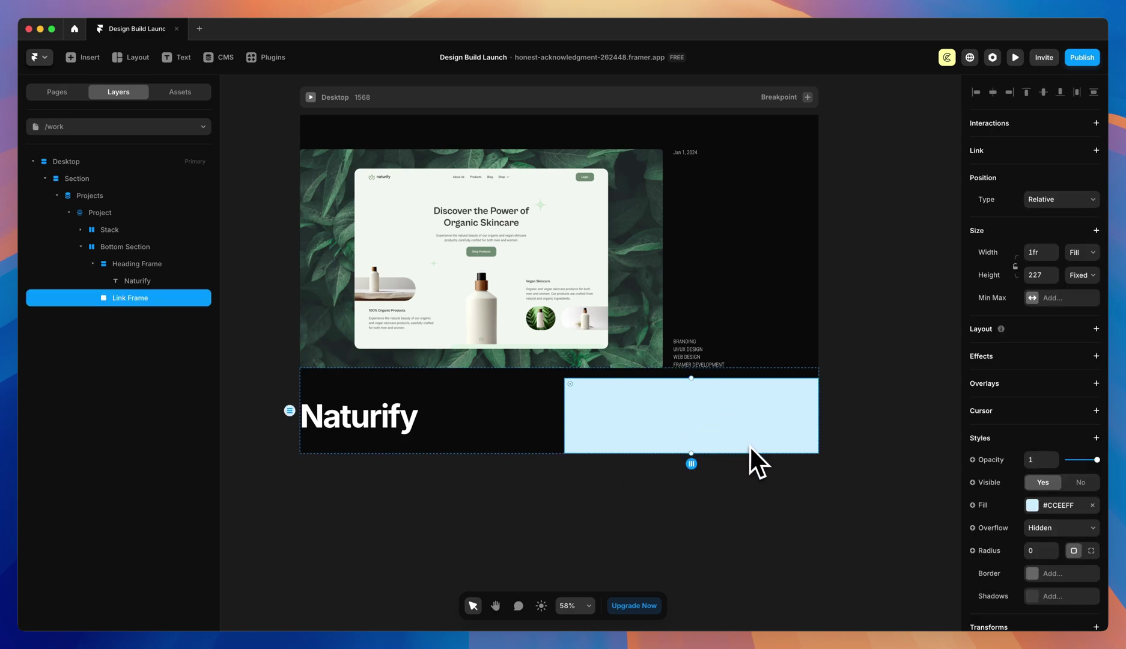
{"action": "left_click", "coordinate": [57, 92]}
{"action": "left_click", "coordinate": [63, 149]}
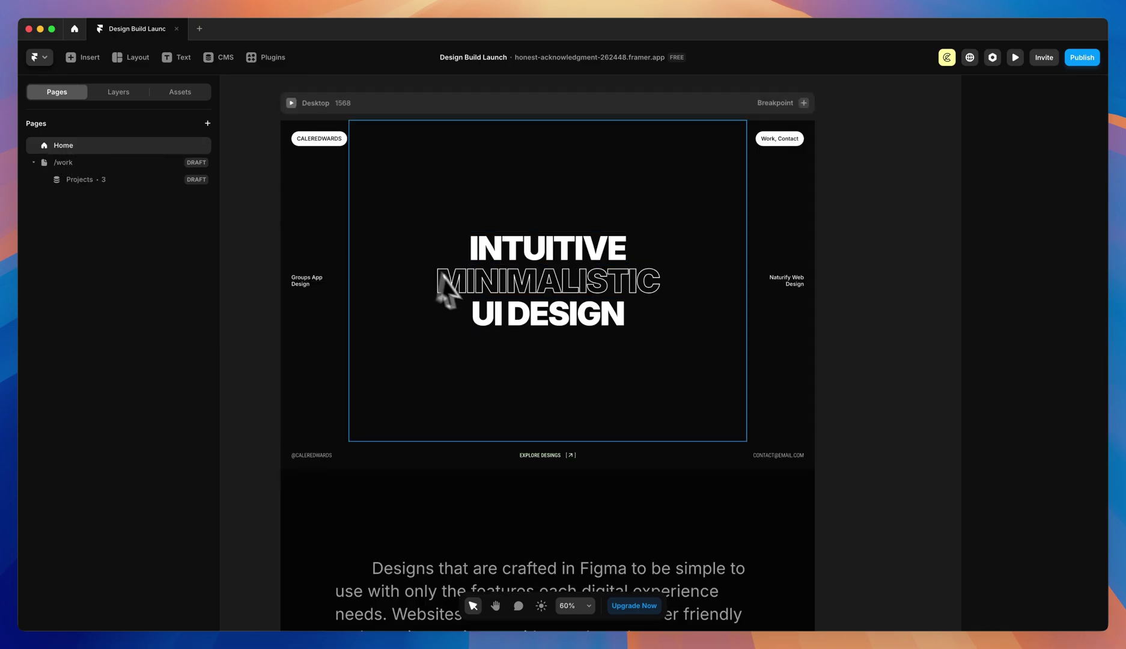
{"action": "left_click", "coordinate": [563, 456]}
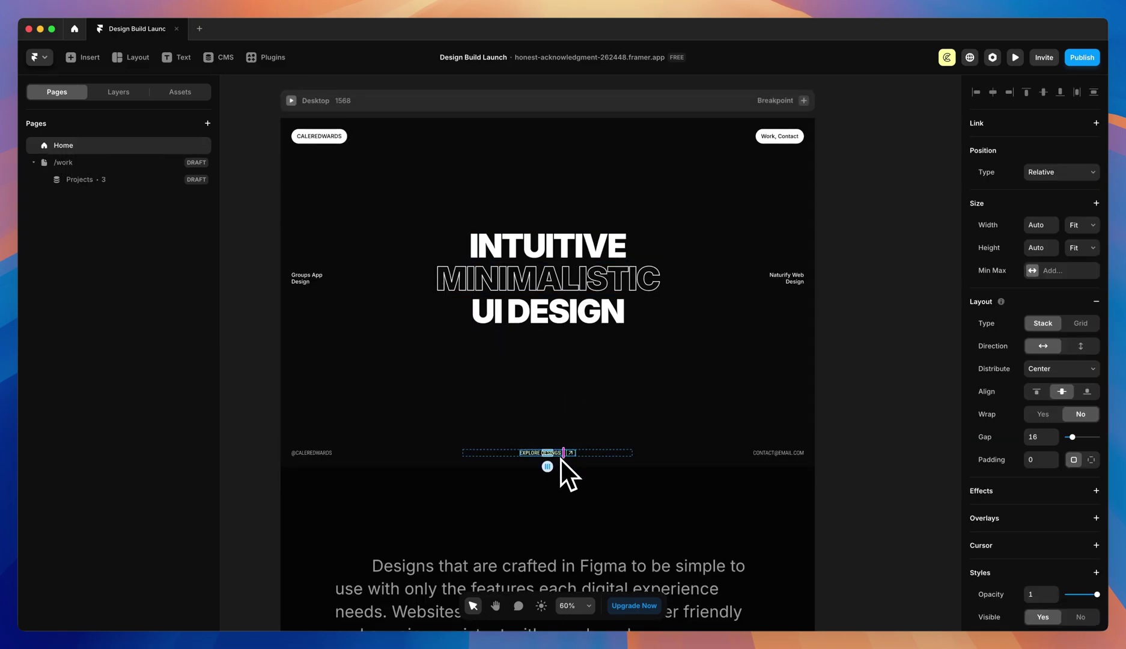
{"action": "left_click", "coordinate": [116, 92]}
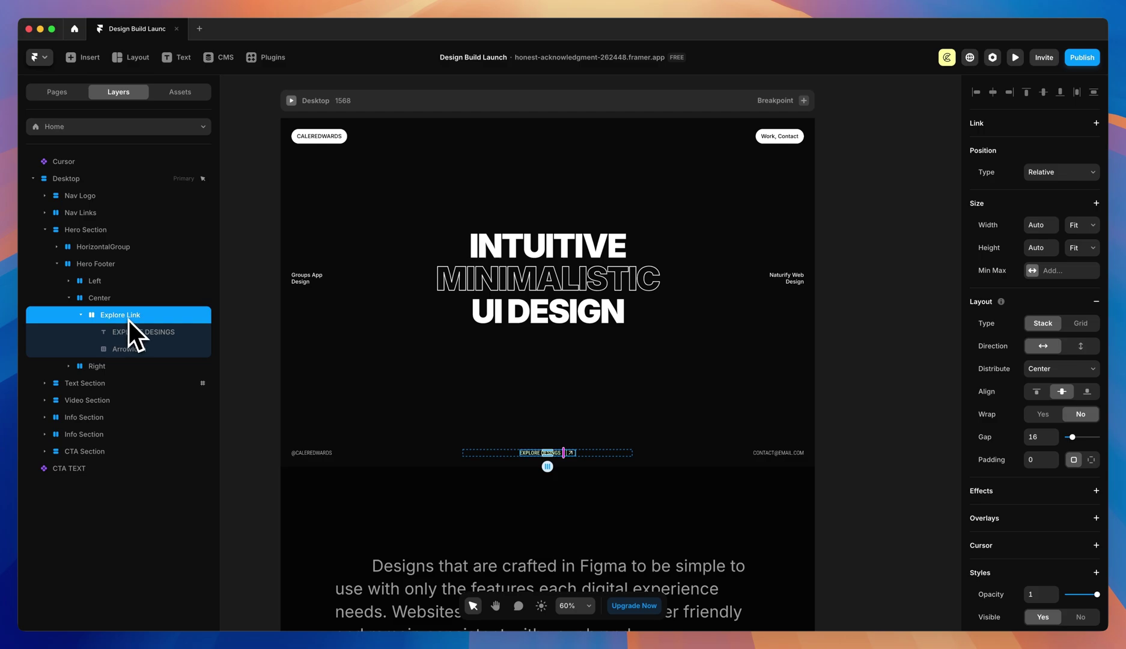
{"action": "key", "text": "super+c"}
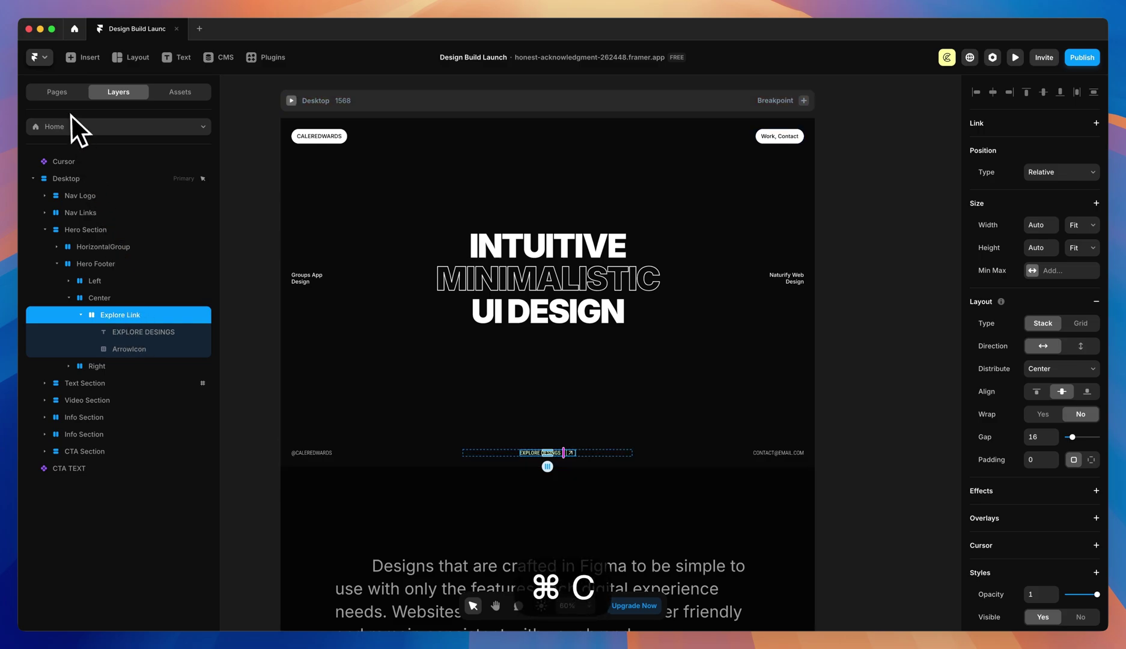
- Return to the /work page and paste the Explore Link into the Link Frame
{"action": "left_click", "coordinate": [57, 92]}
{"action": "left_click", "coordinate": [64, 163]}
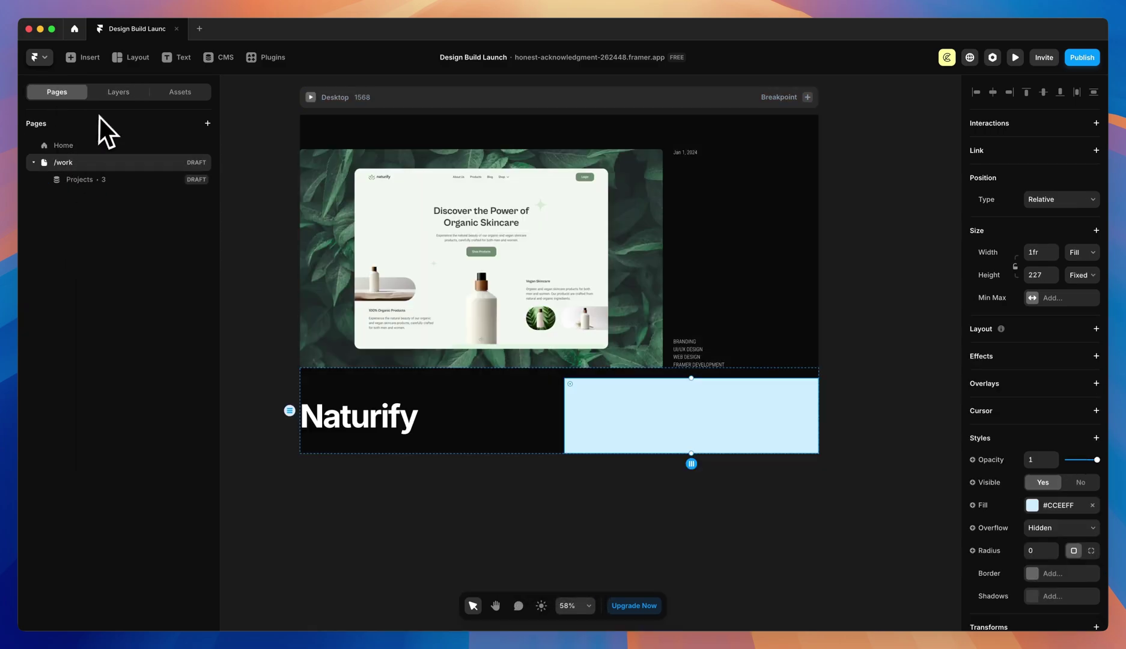
{"action": "left_click", "coordinate": [116, 93]}
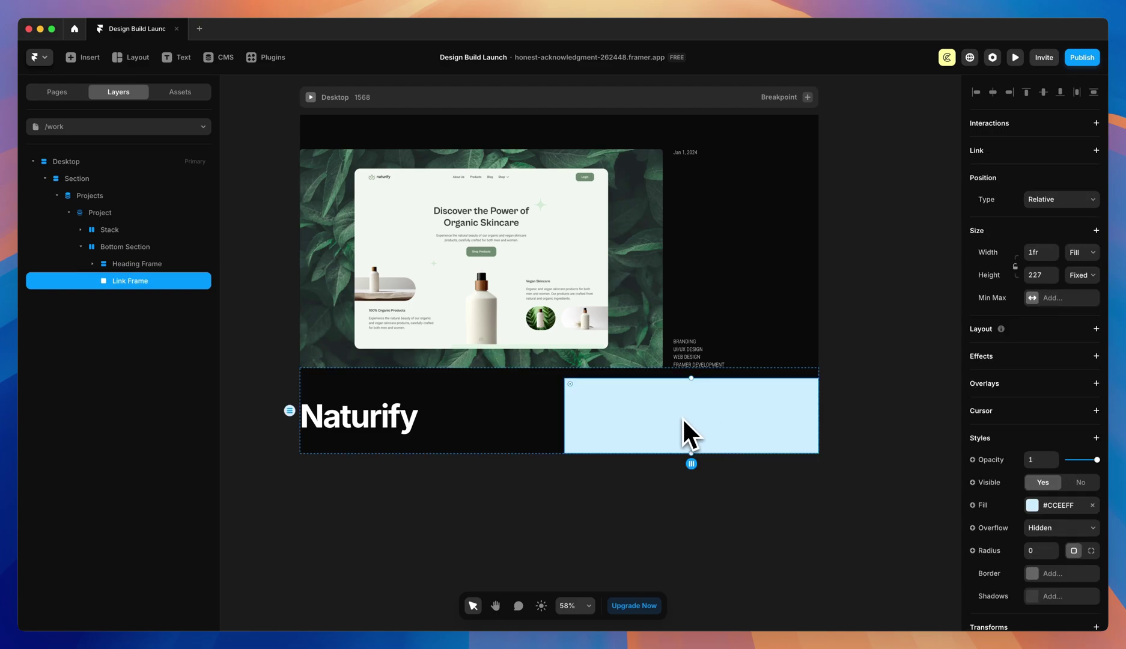
{"action": "key", "text": "super+v"}
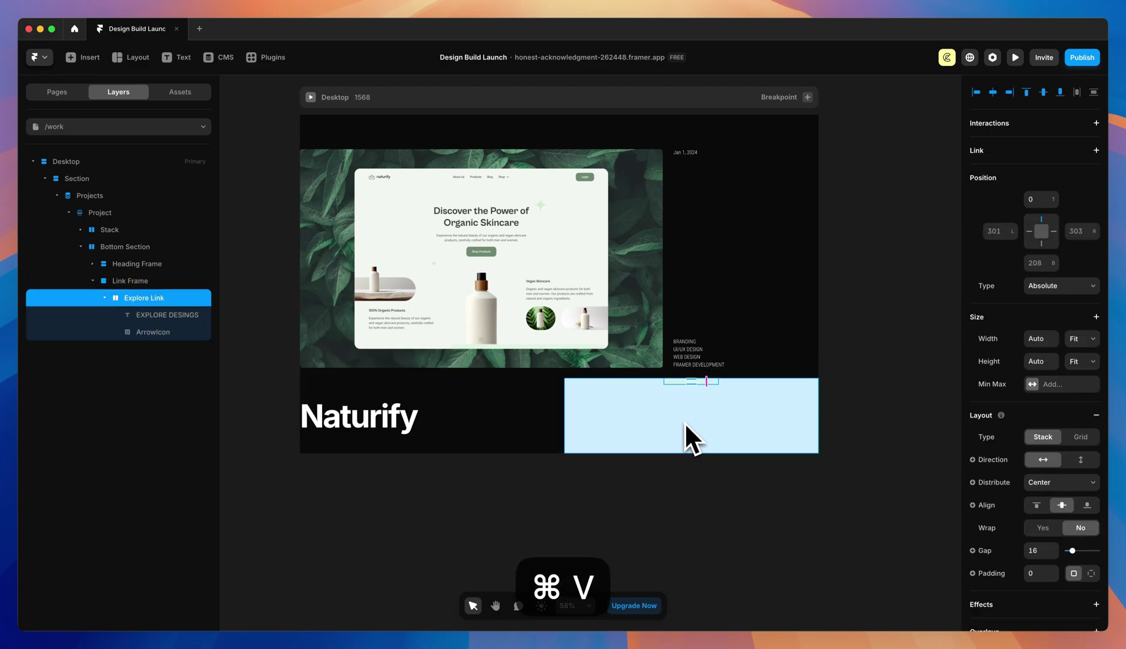
- Remove the Link Frame's fill and give it a vertical stack layout with right alignment and a gap of 0
{"action": "scroll", "coordinate": [716, 401], "scroll_direction": "up", "scroll_amount": 5}
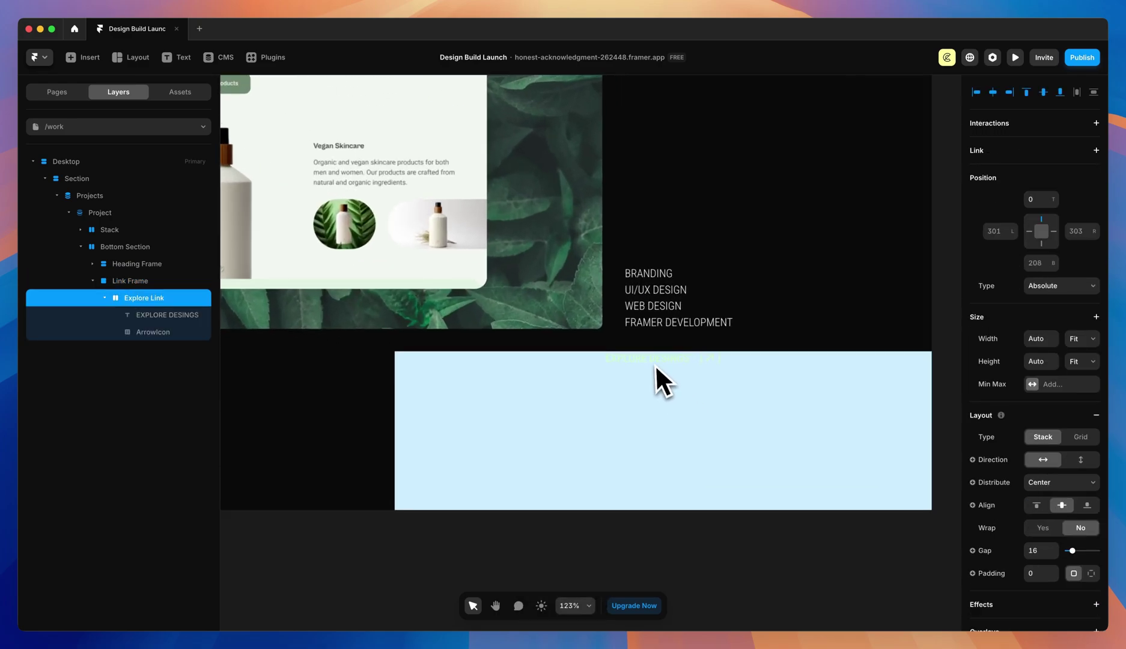
{"action": "scroll", "coordinate": [677, 358], "scroll_direction": "down", "scroll_amount": 4}
{"action": "left_click", "coordinate": [640, 401]}
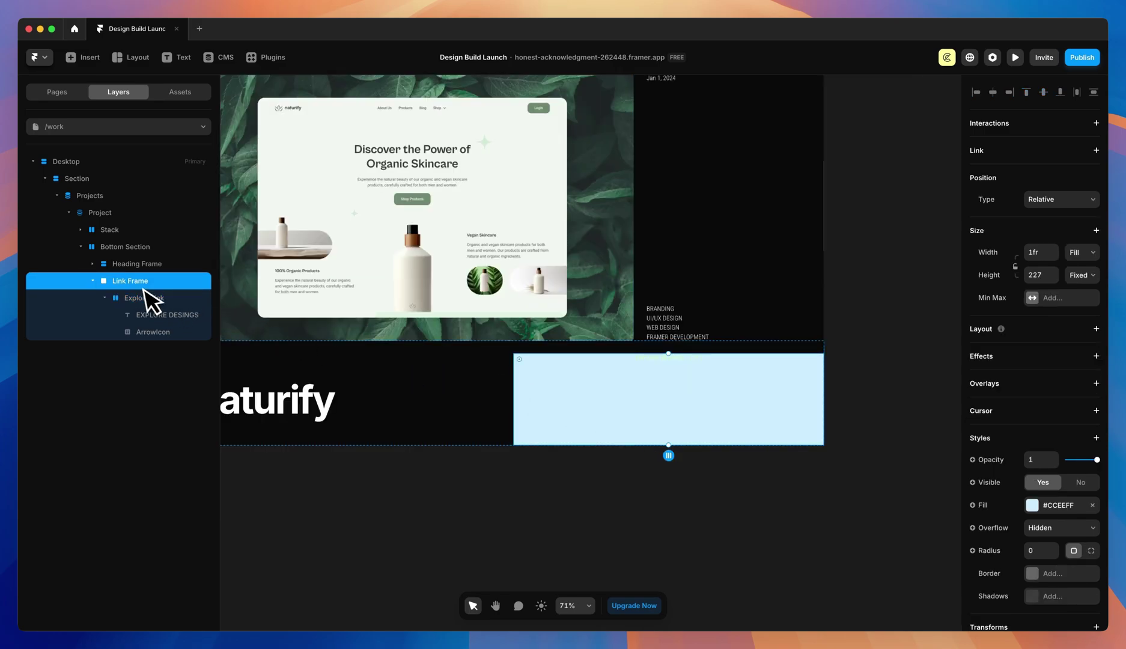
{"action": "left_click", "coordinate": [1093, 506]}
{"action": "left_click", "coordinate": [1096, 329]}
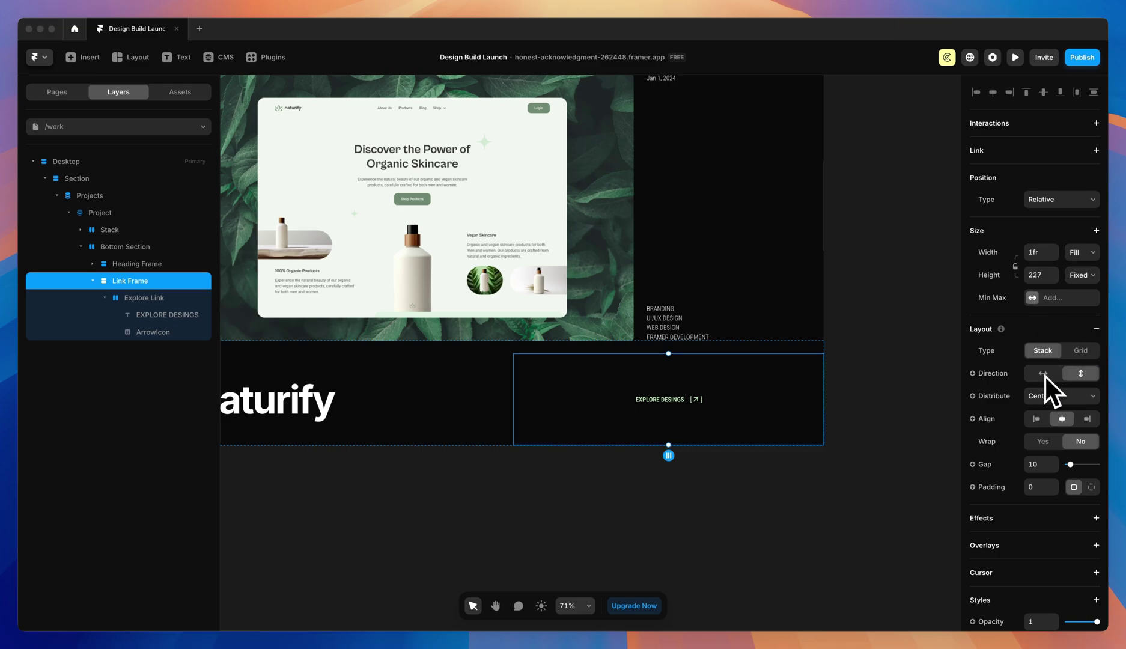
{"action": "left_click", "coordinate": [1088, 420]}
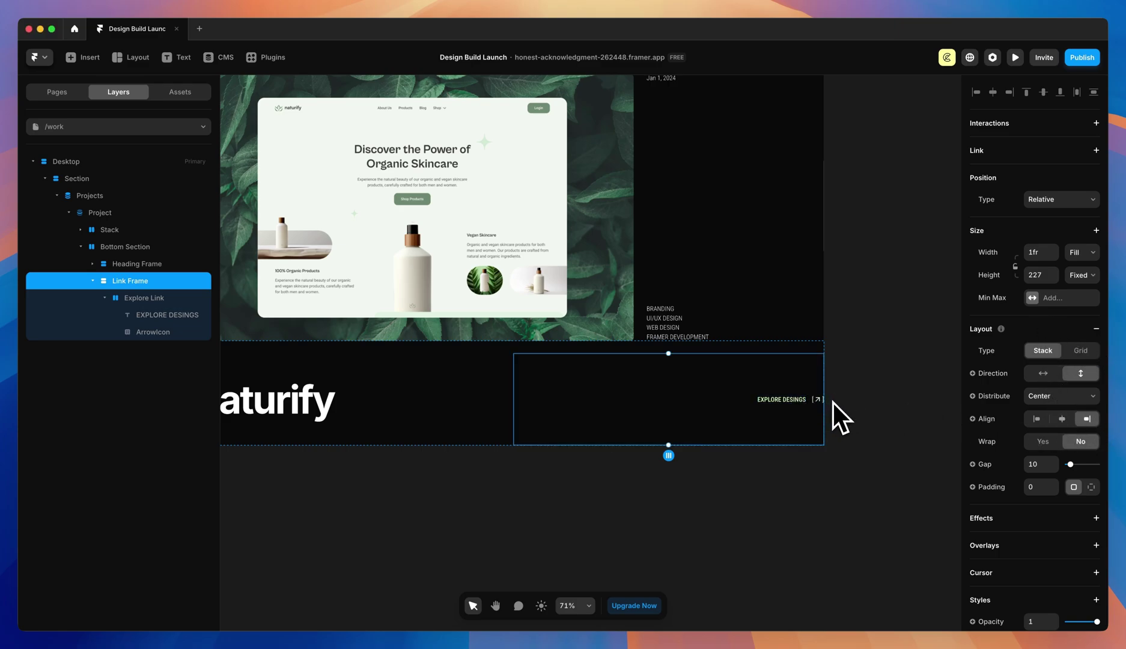
{"action": "left_click_drag", "start_coordinate": [1071, 465], "coordinate": [1053, 466]}
- Set both the width and height of the Link Frame to Fit Content
{"action": "left_click", "coordinate": [1082, 254]}
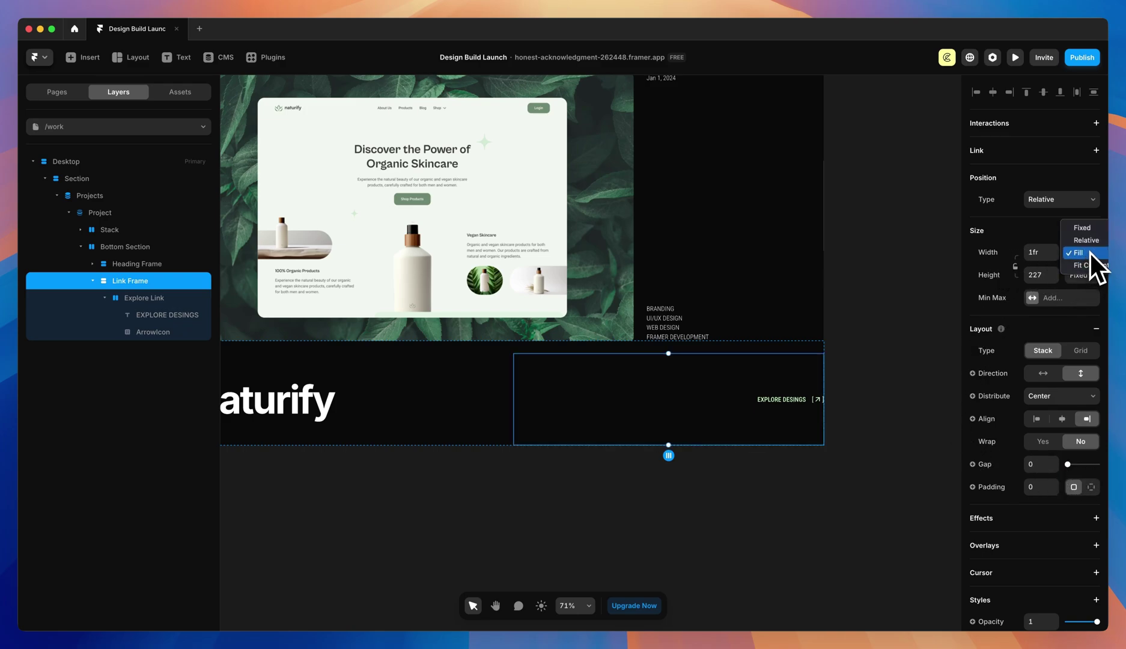
{"action": "left_click", "coordinate": [1093, 266]}
{"action": "left_click", "coordinate": [1081, 277]}
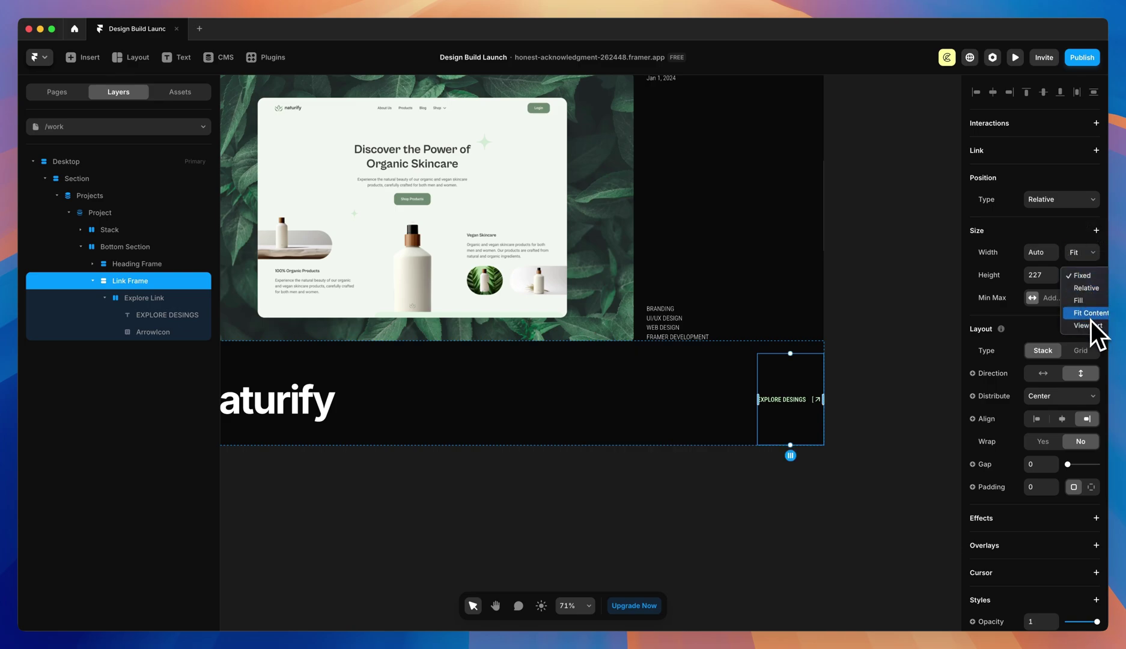
{"action": "left_click", "coordinate": [1090, 317]}
- Undo the last layout change on the Bottom Section and align its items to the bottom
{"action": "key", "text": "super+z"}
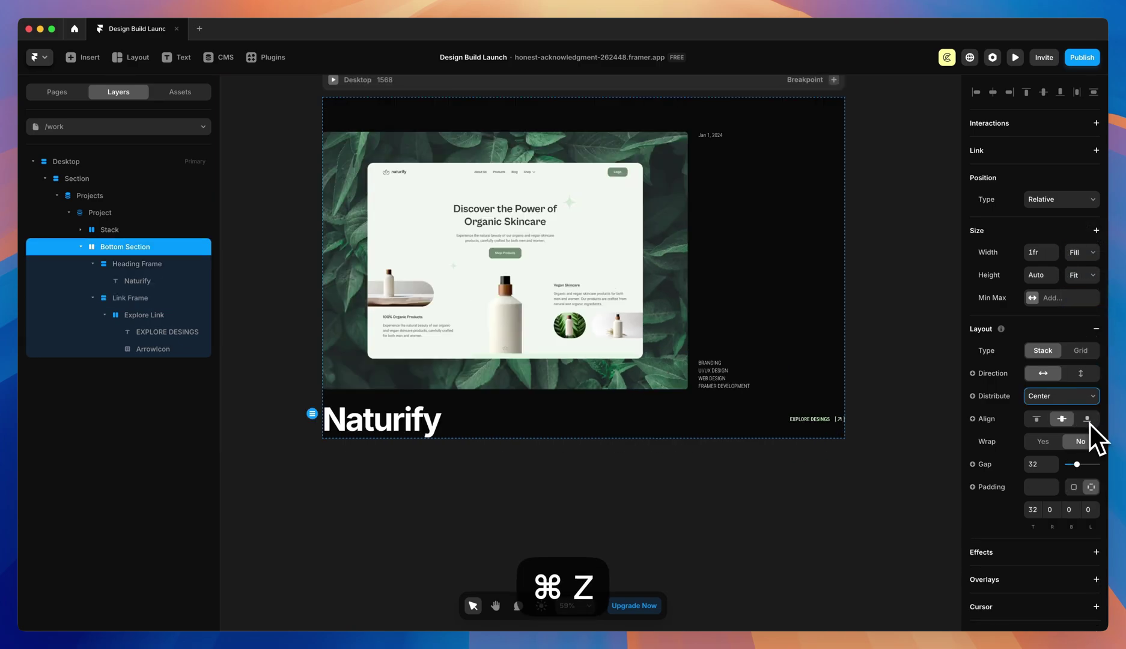
{"action": "left_click", "coordinate": [1089, 422]}
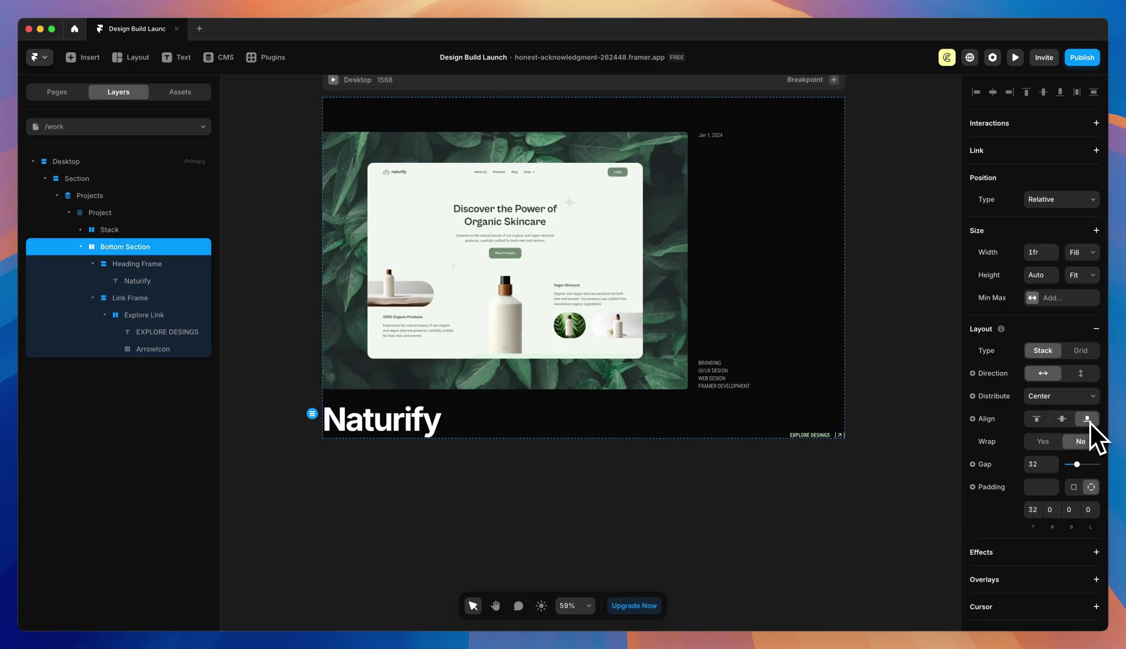
- Set the Project item's padding to 0 on top and 32 on the right, bottom and left sides
{"action": "left_click", "coordinate": [758, 478]}
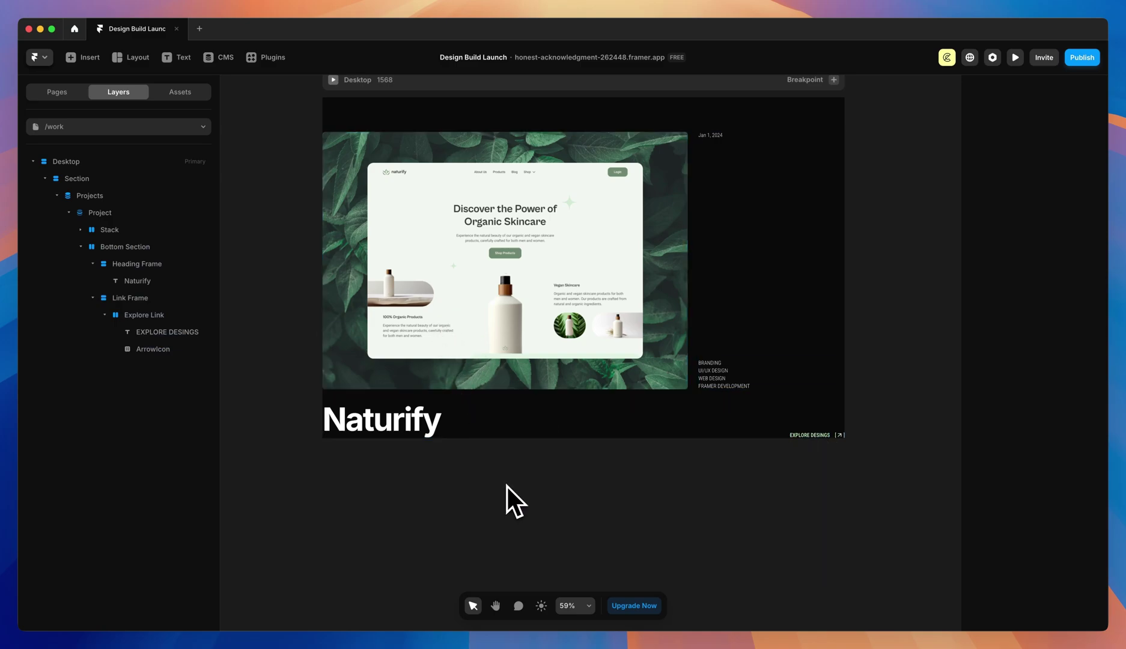
{"action": "left_click", "coordinate": [100, 216]}
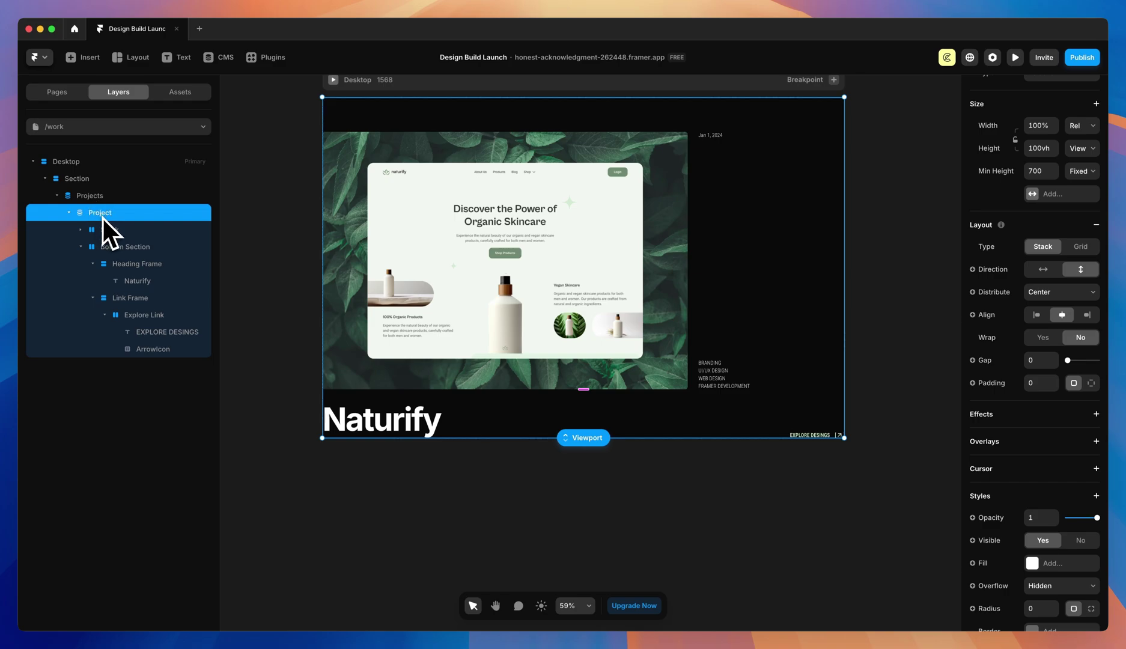
{"action": "left_click", "coordinate": [1091, 384]}
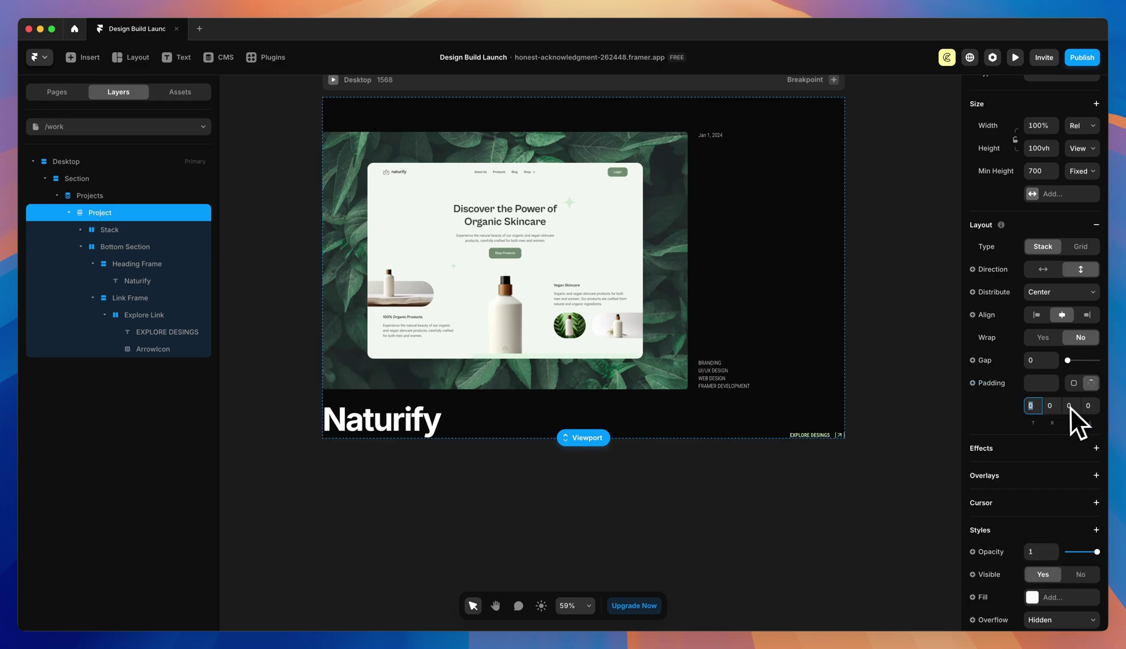
{"action": "type", "text": "32"}
{"action": "key", "text": "Return"}
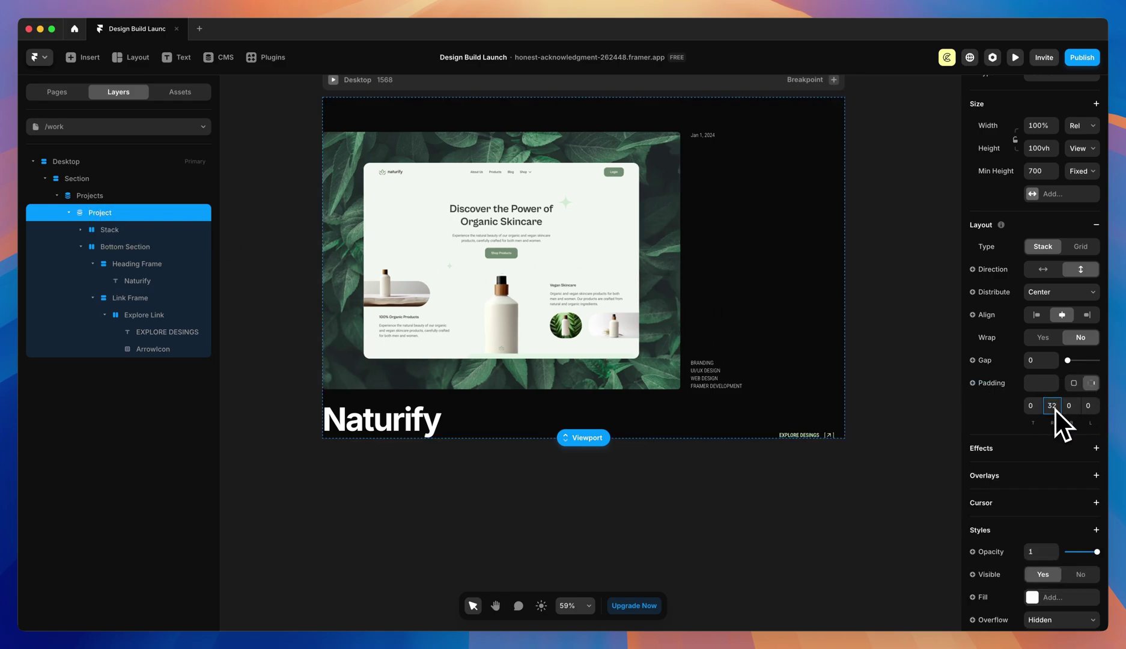
{"action": "left_click", "coordinate": [1088, 409]}
{"action": "type", "text": "32"}
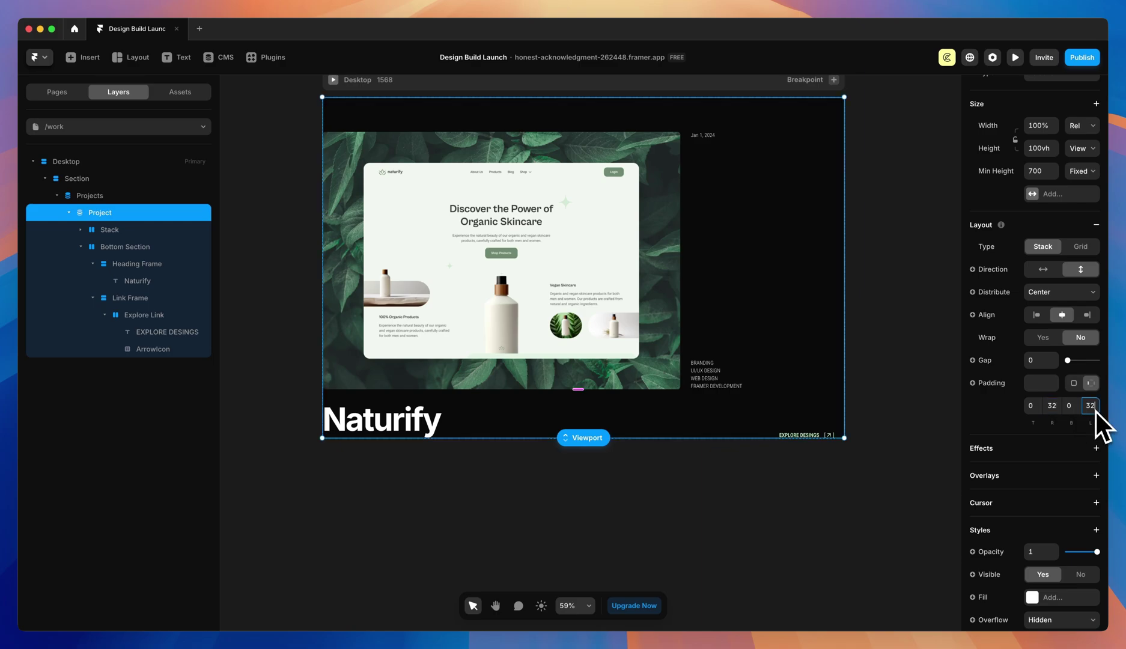
{"action": "key", "text": "Return"}
{"action": "type", "text": "32"}
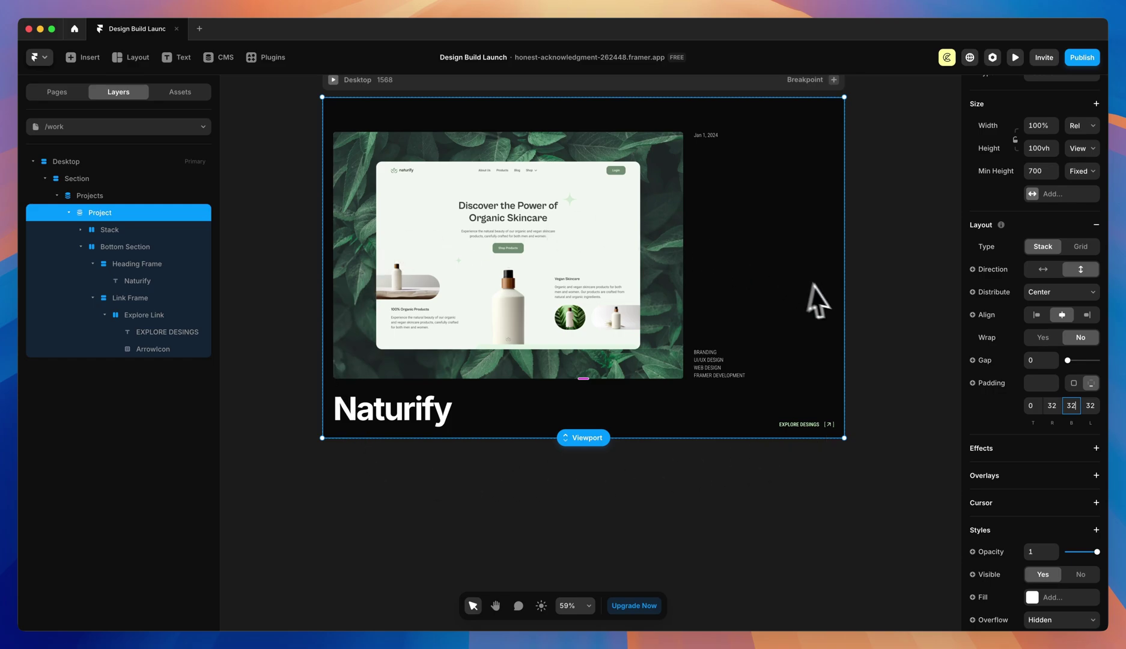
{"action": "left_click", "coordinate": [899, 345]}
- Change the explore link's text in the Bottom Section to "VIEW PROJECT"
{"action": "left_click_drag", "start_coordinate": [899, 352], "coordinate": [843, 463]}
{"action": "key", "text": "v"}
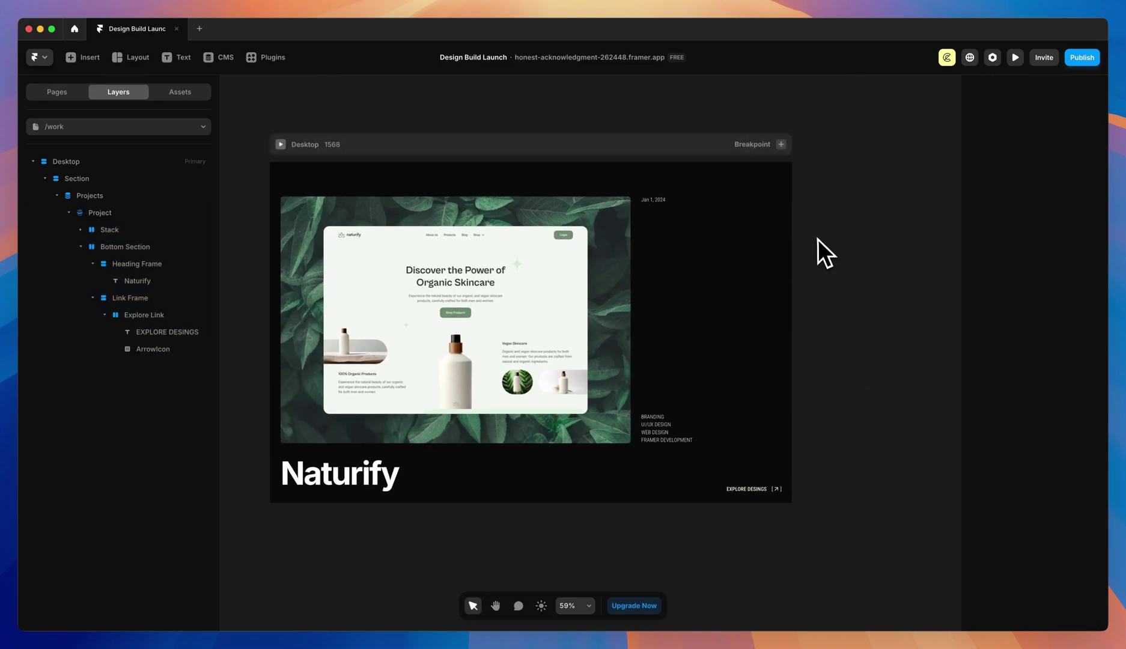
{"action": "scroll", "coordinate": [841, 252], "scroll_direction": "left", "scroll_amount": 2}
{"action": "scroll", "coordinate": [856, 474], "scroll_direction": "up", "scroll_amount": 10}
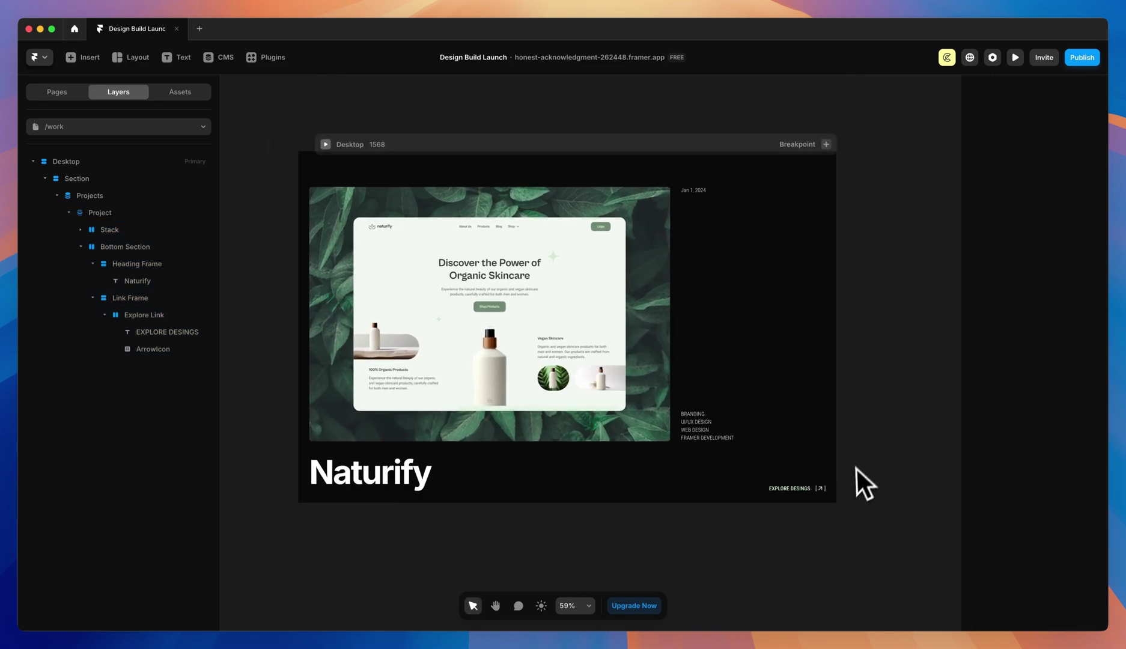
{"action": "left_click", "coordinate": [721, 470]}
{"action": "double_click", "coordinate": [711, 455]}
{"action": "triple_click", "coordinate": [709, 455]}
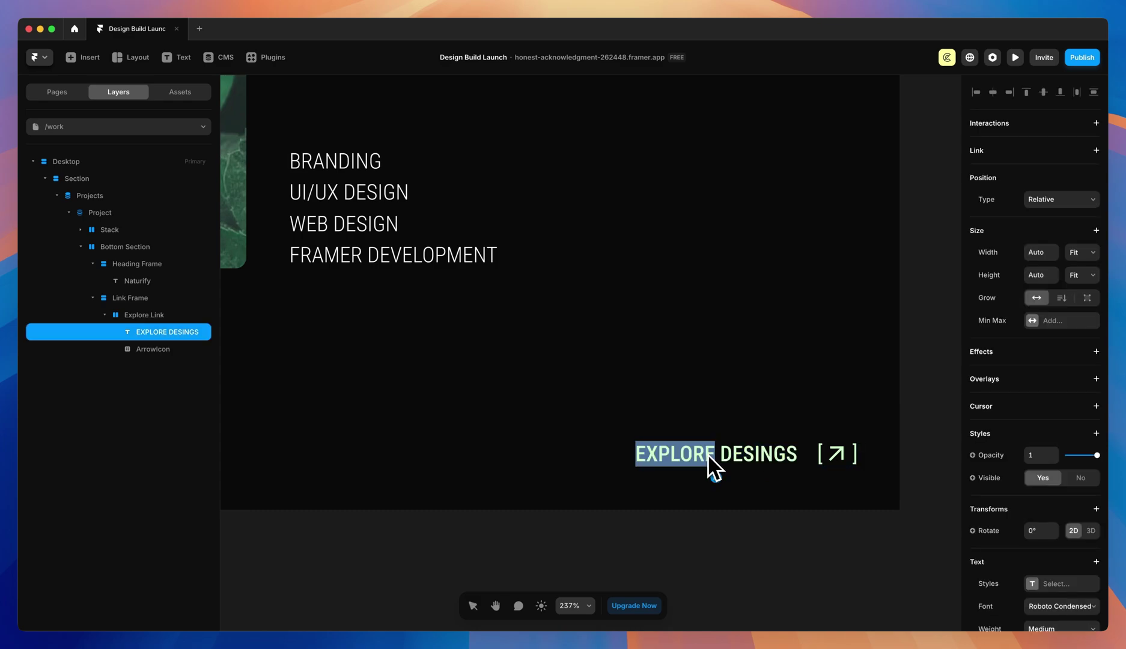
{"action": "type", "text": "VIEW PROJECT"}
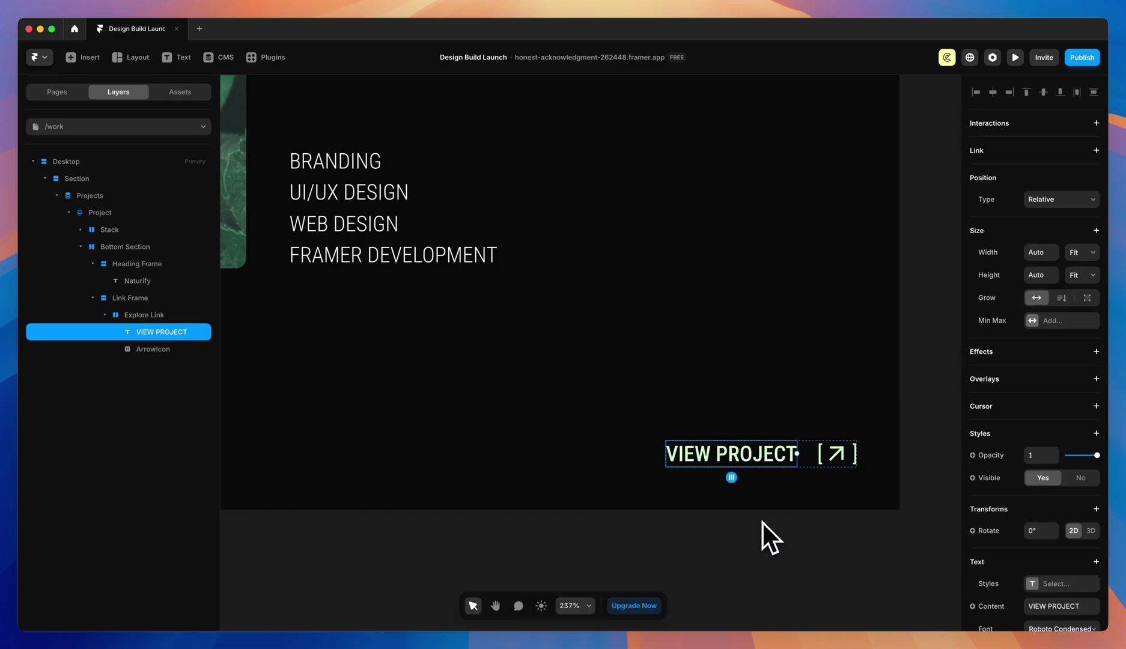
{"action": "key", "text": "Escape"}
{"action": "key", "text": "shift+1"}
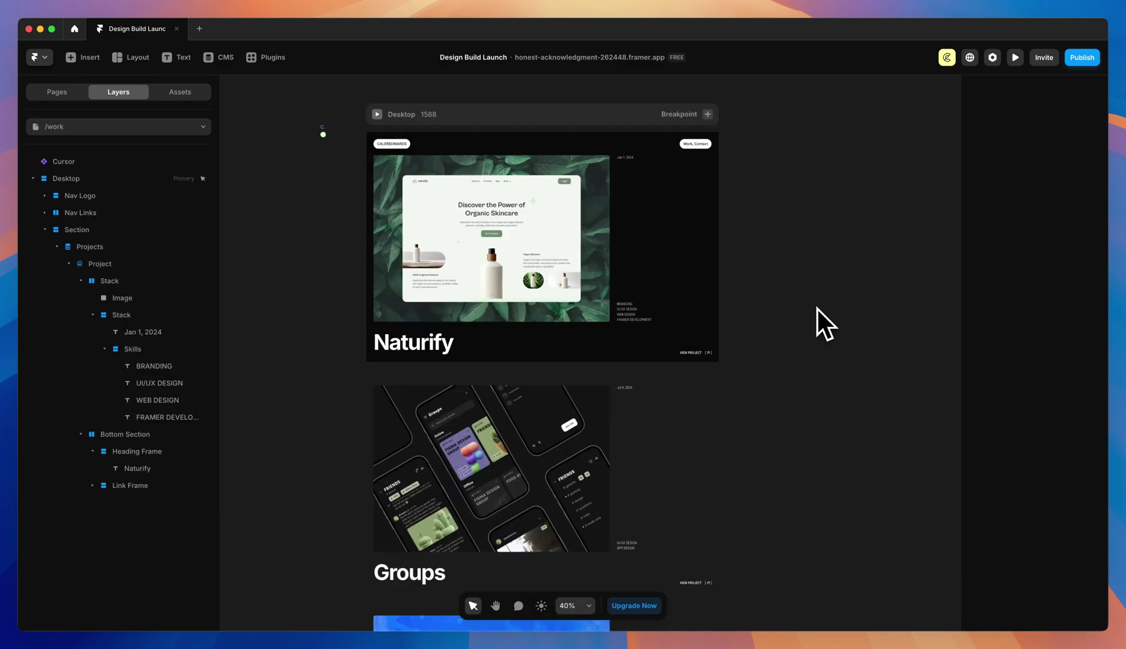
- Review the listed projects on the /work page and the Section and Desktop layers that contain them
{"action": "scroll", "coordinate": [610, 385], "scroll_direction": "down", "scroll_amount": 4}
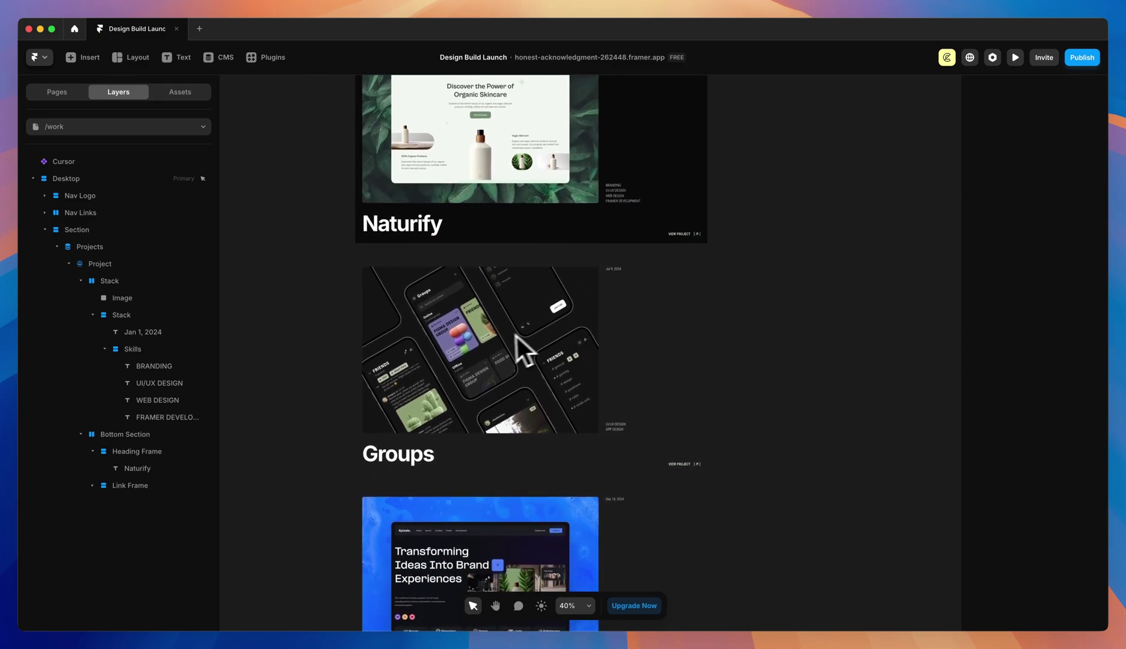
{"action": "scroll", "coordinate": [538, 294], "scroll_direction": "down", "scroll_amount": 4}
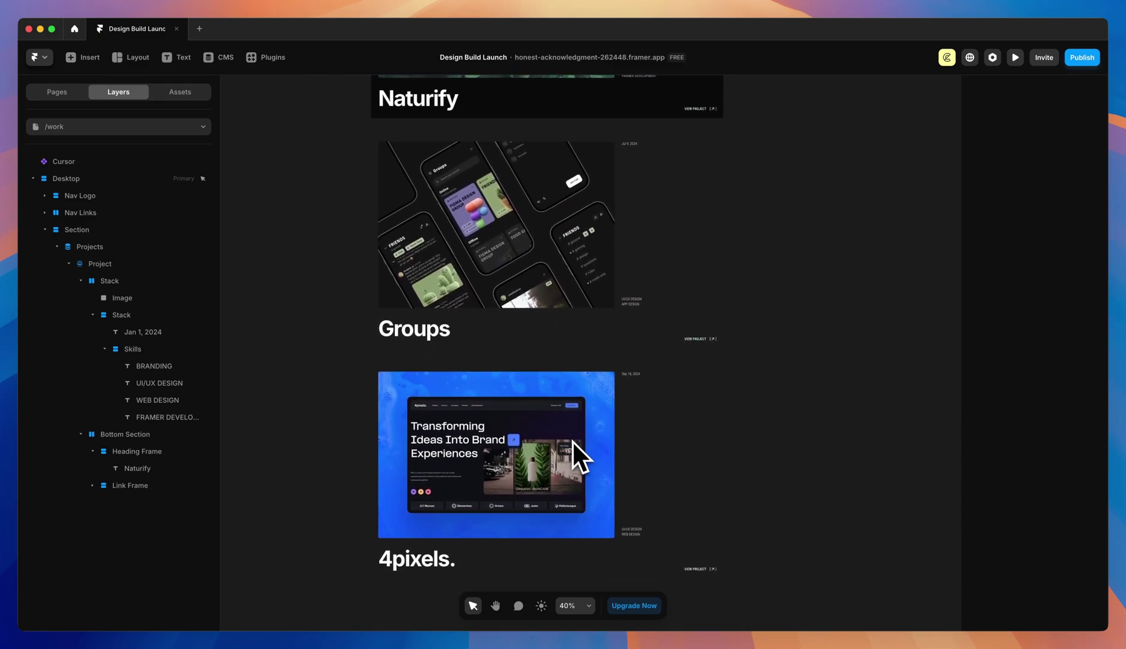
{"action": "scroll", "coordinate": [572, 440], "scroll_direction": "up", "scroll_amount": 10}
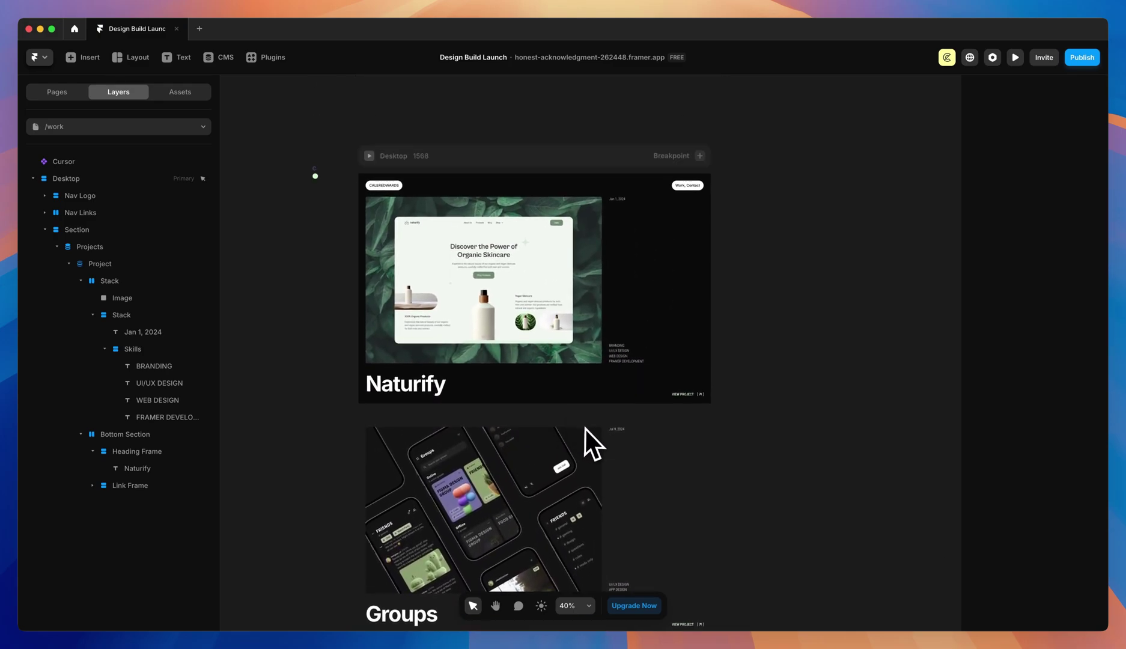
{"action": "scroll", "coordinate": [495, 384], "scroll_direction": "up", "scroll_amount": 5}
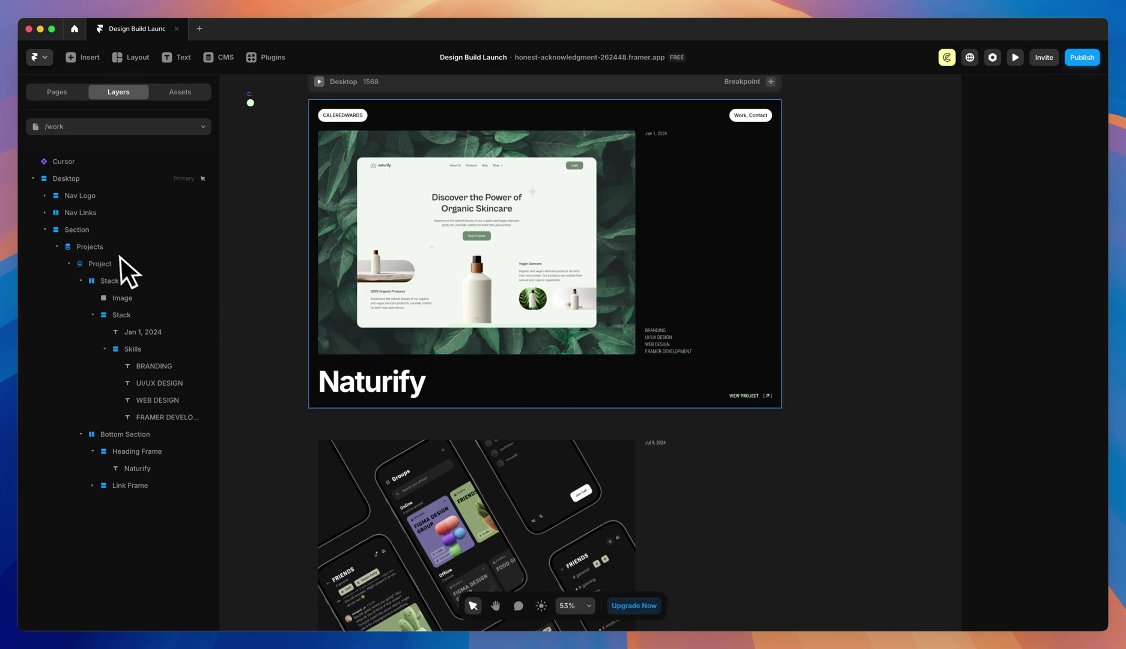
{"action": "left_click", "coordinate": [79, 232]}
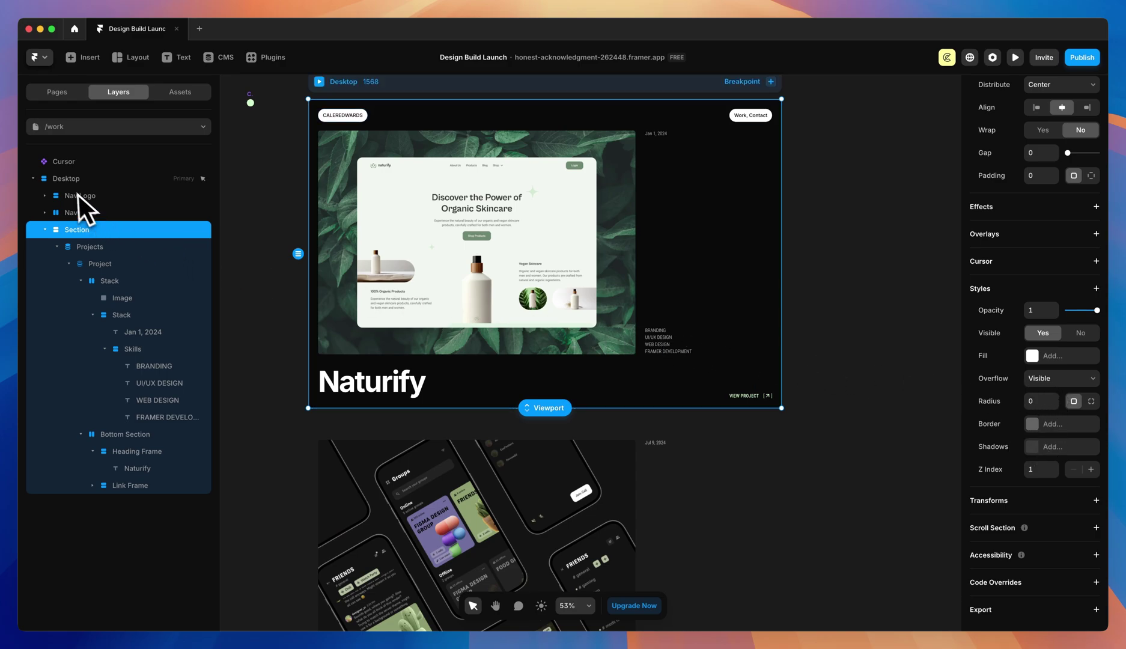
{"action": "left_click", "coordinate": [64, 179]}
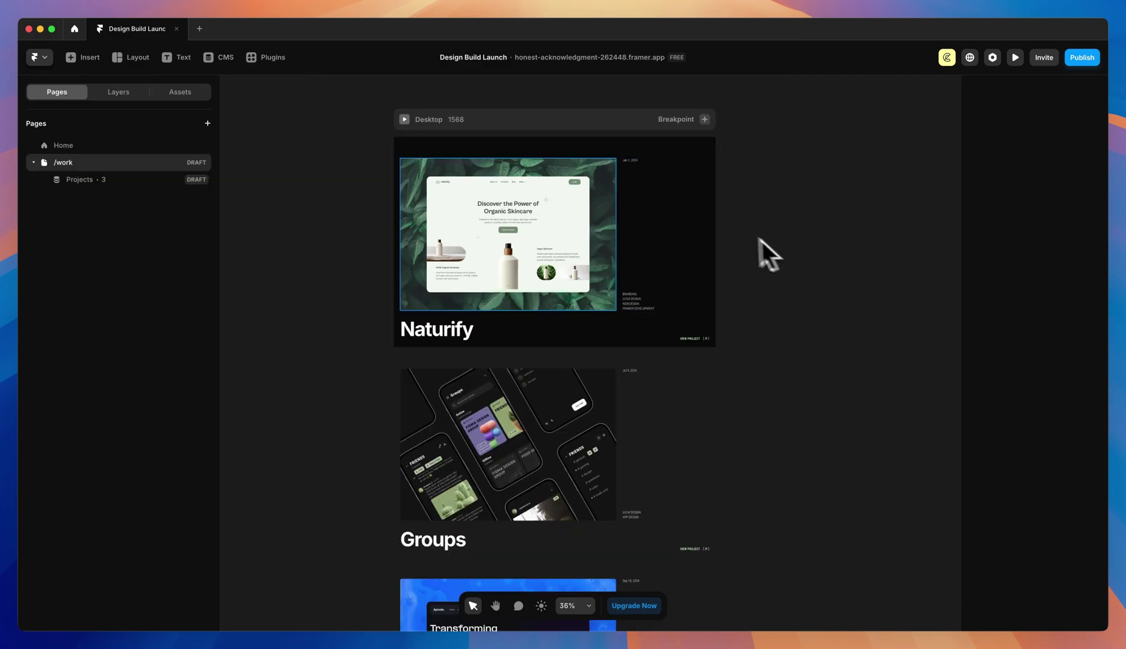
{"action": "scroll", "coordinate": [531, 157], "scroll_direction": "up", "scroll_amount": 5}
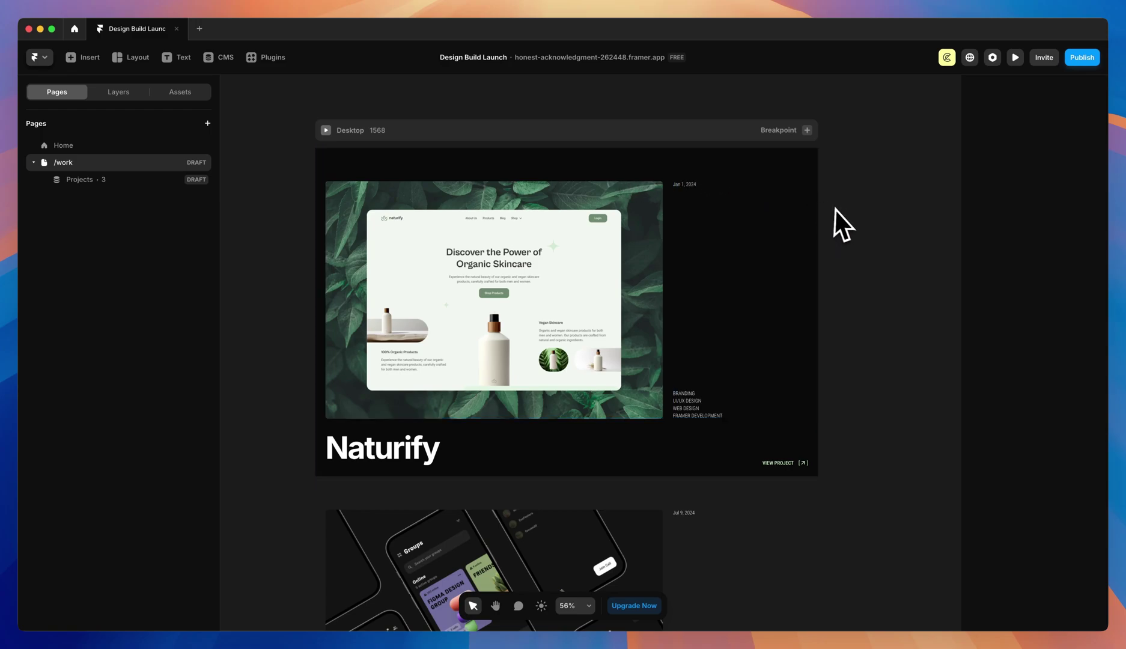
{"action": "scroll", "coordinate": [869, 213], "scroll_direction": "up", "scroll_amount": 1}
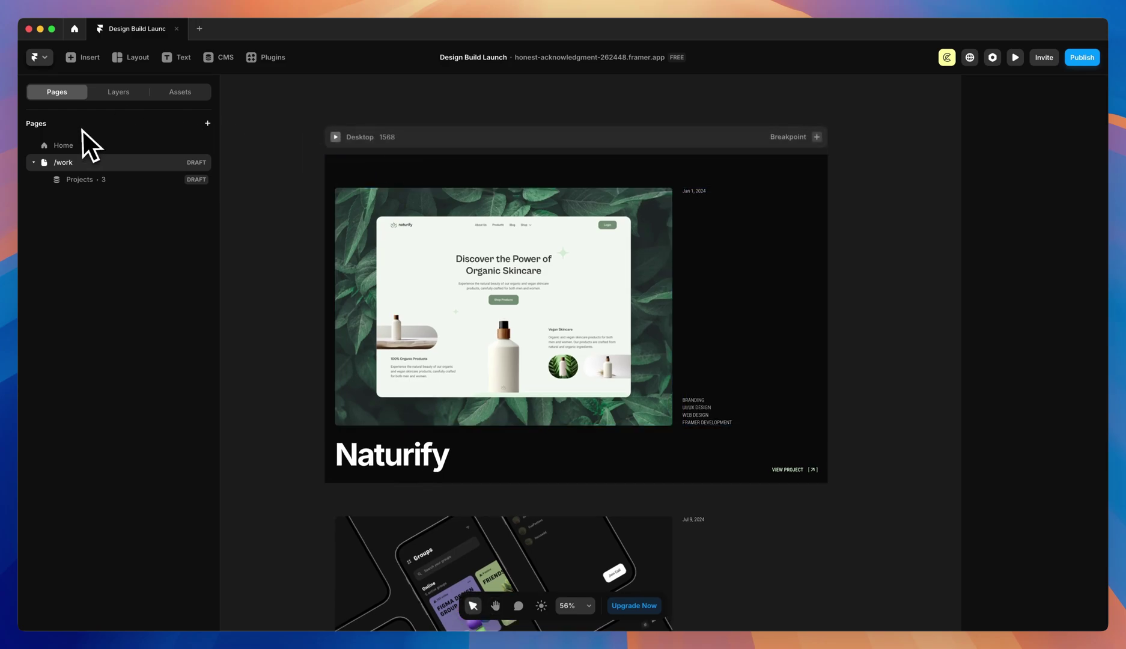
- Copy the Cursor, Nav Logo and Nav Links layers from the Home page and paste them into the /work page
{"action": "left_click", "coordinate": [61, 146]}
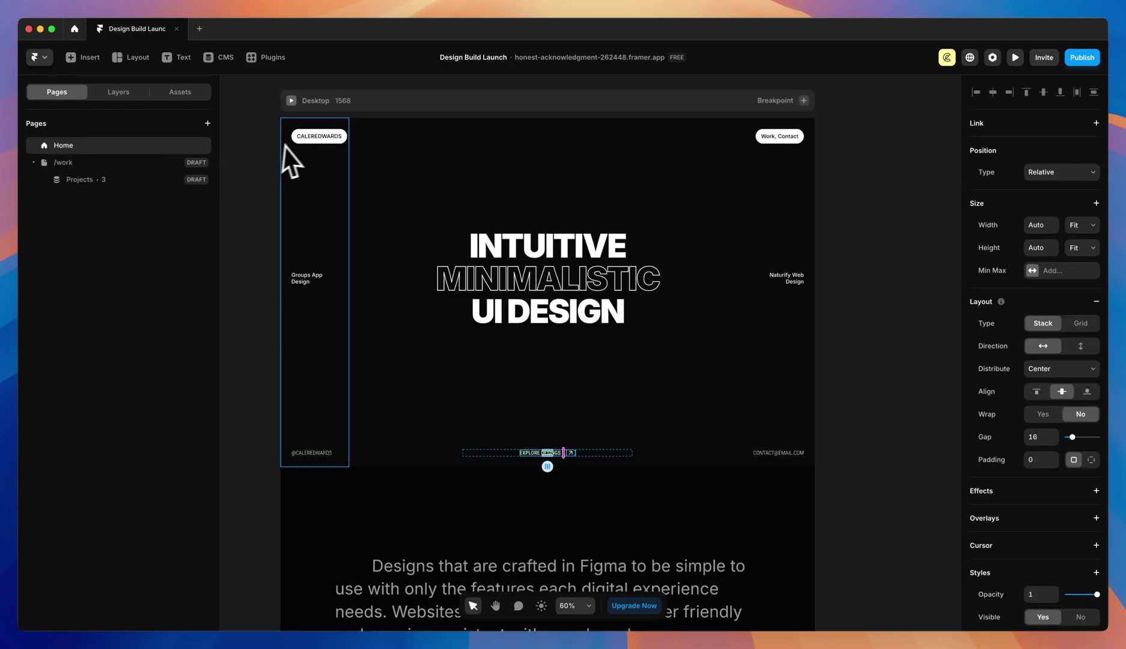
{"action": "left_click", "coordinate": [118, 91]}
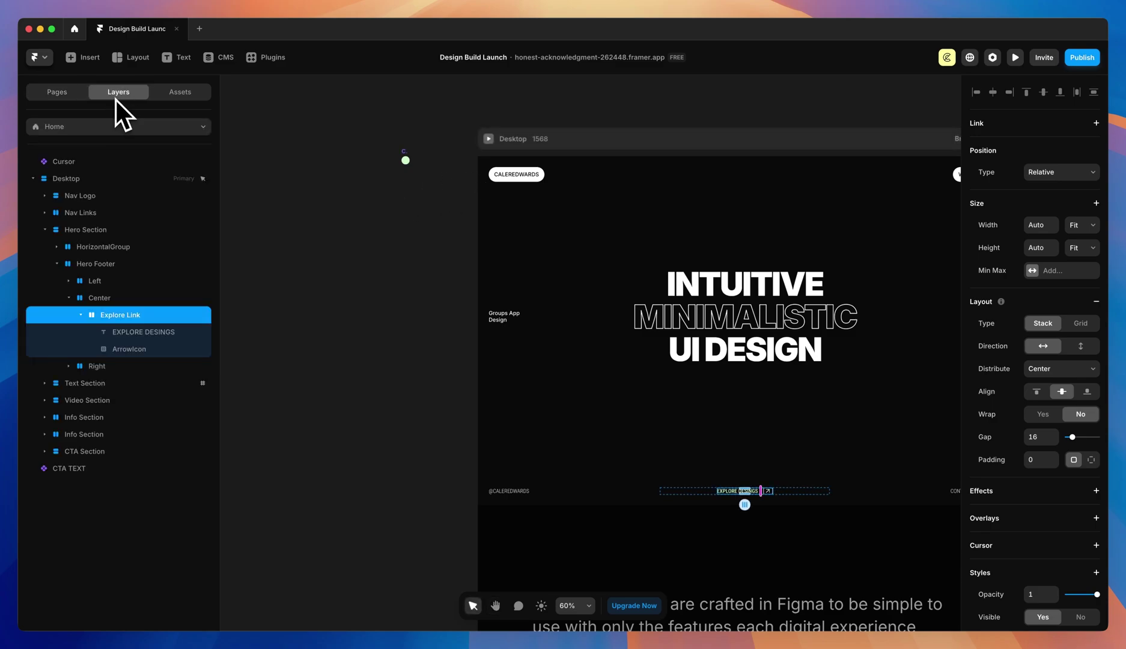
{"action": "left_click", "coordinate": [64, 162]}
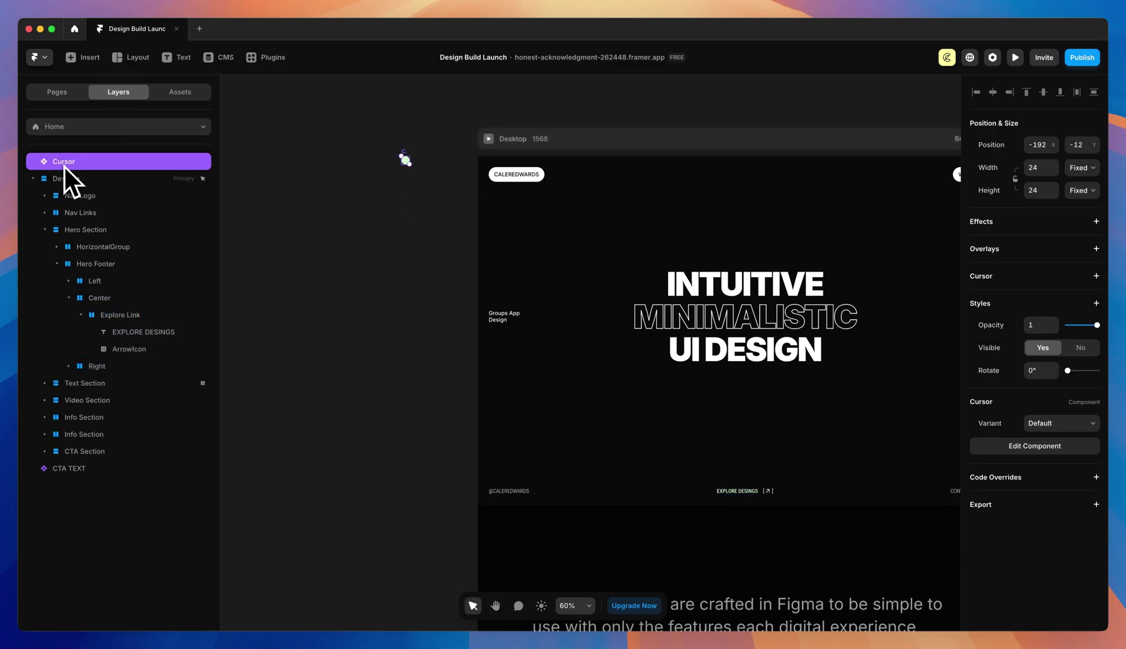
{"action": "left_click", "coordinate": [73, 198], "text": "shift"}
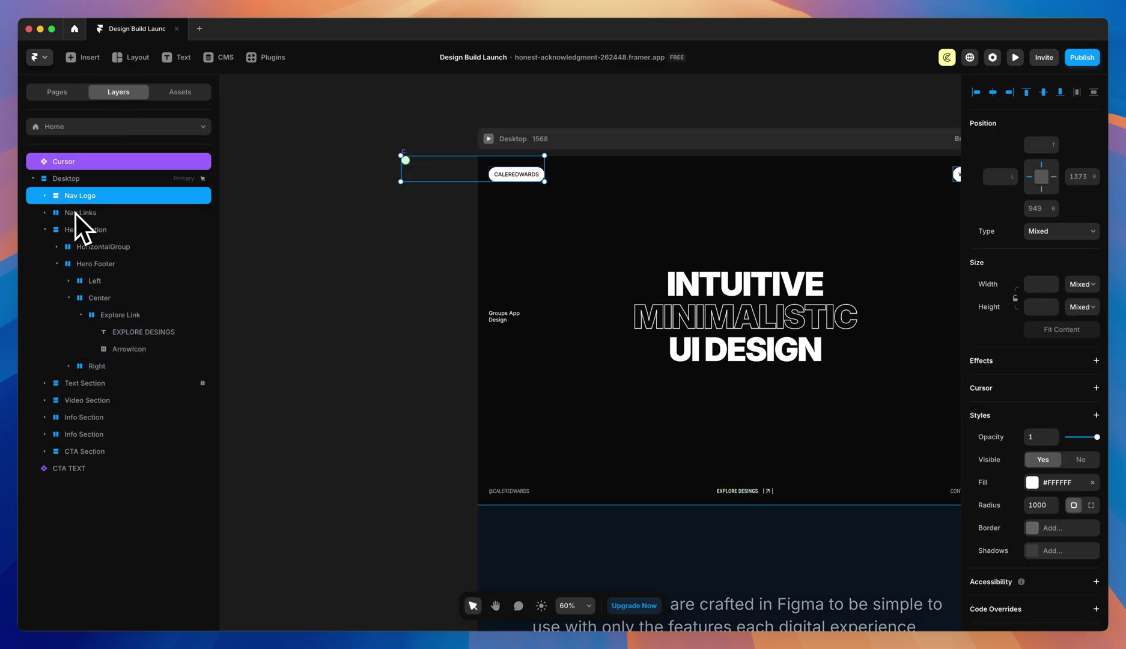
{"action": "left_click", "coordinate": [83, 216], "text": "shift"}
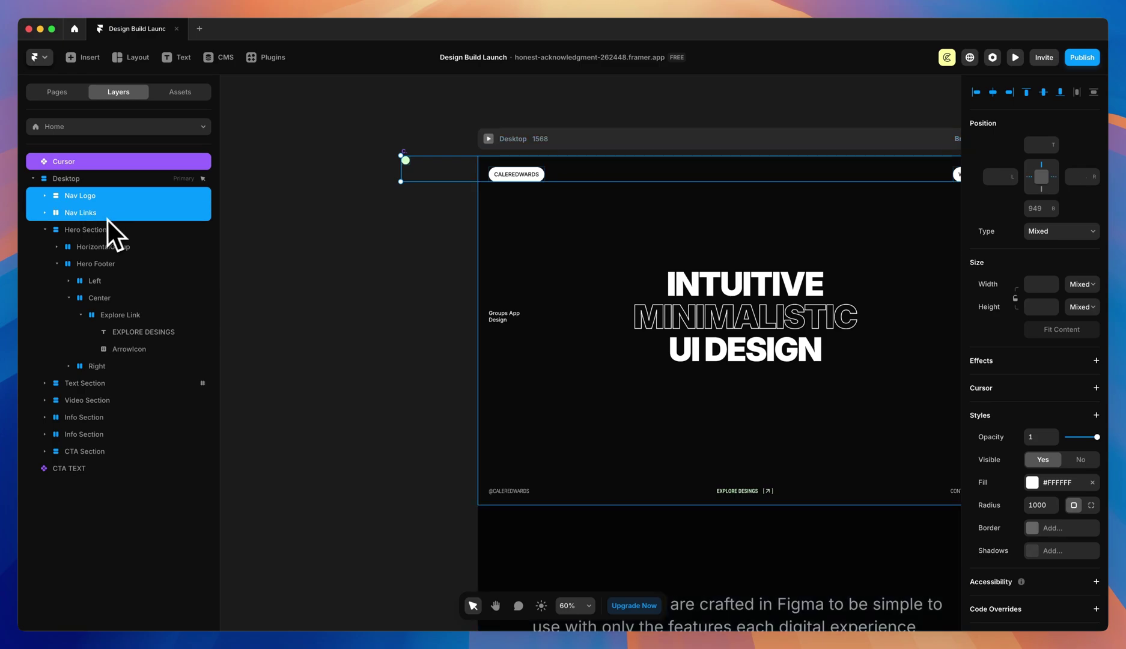
{"action": "key", "text": "super+c"}
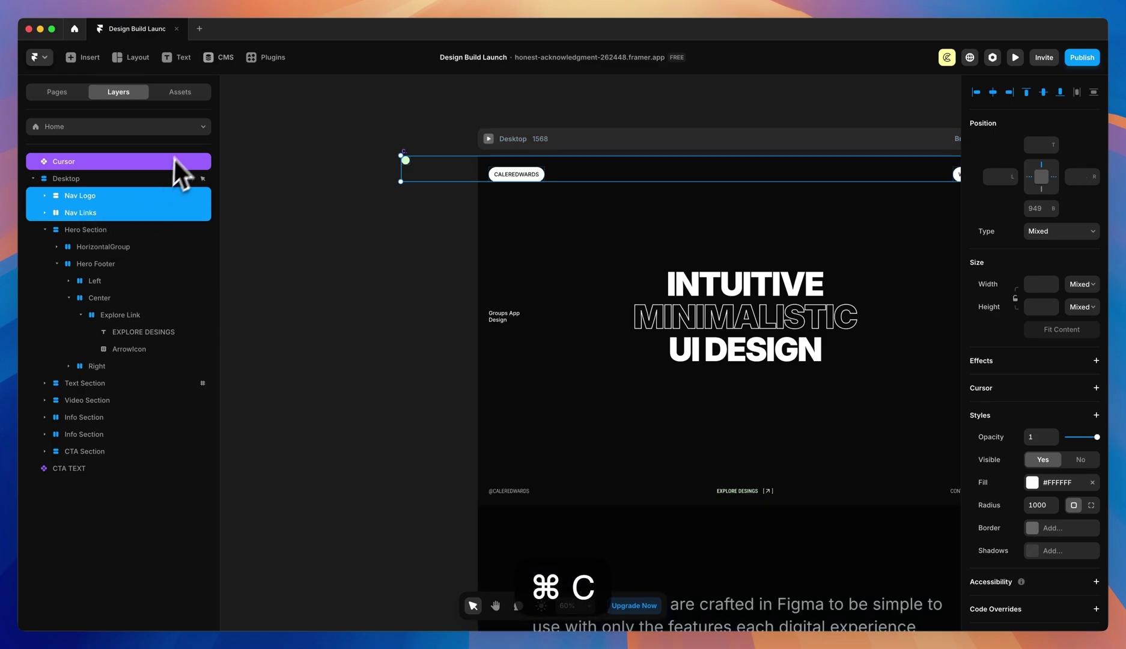
{"action": "double_click", "coordinate": [95, 128]}
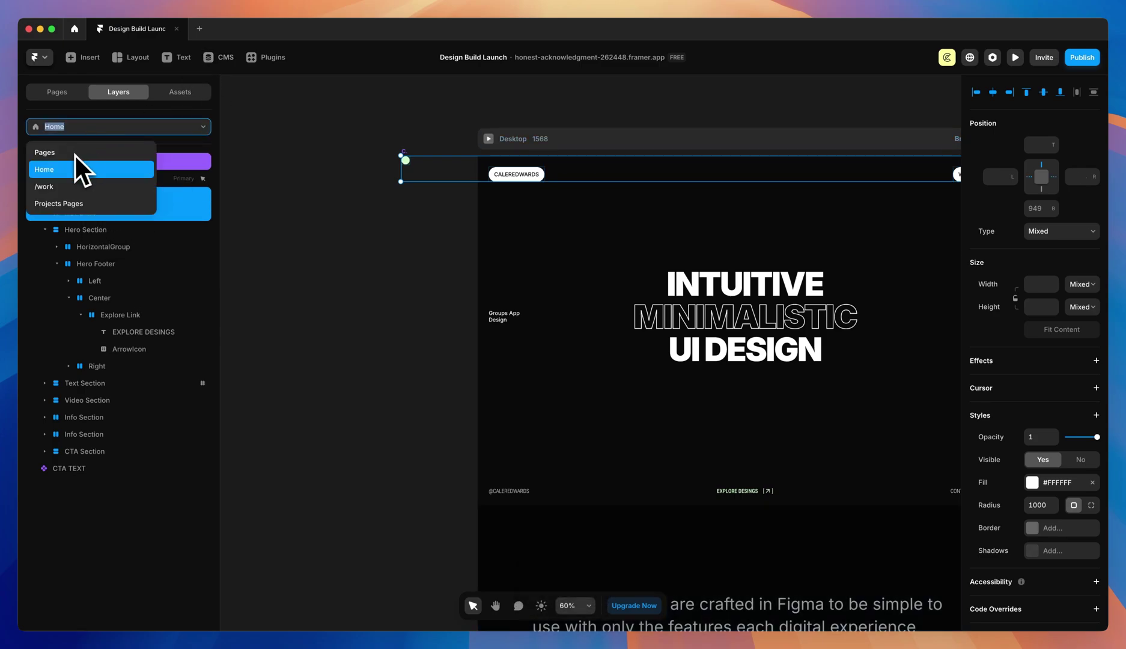
{"action": "left_click", "coordinate": [52, 189]}
{"action": "key", "text": "super+v"}
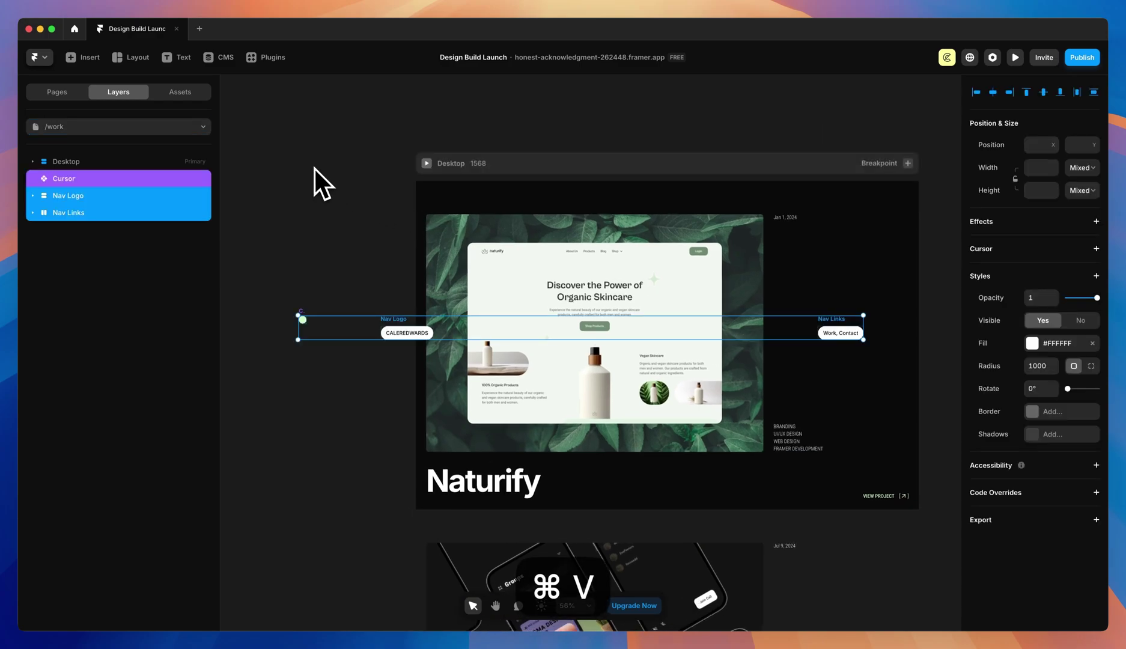
- Reorder the Cursor component above Desktop in the layers and place it beside the Desktop frame at about X -204, Y 0
{"action": "left_click", "coordinate": [316, 168]}
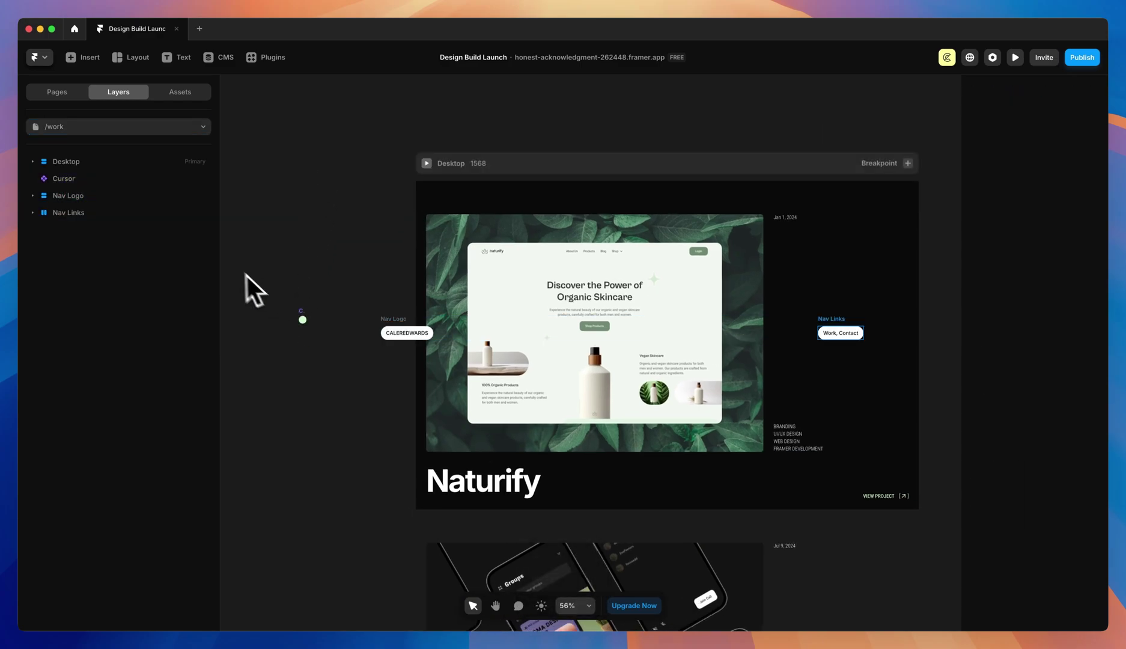
{"action": "left_click_drag", "start_coordinate": [72, 184], "coordinate": [82, 158]}
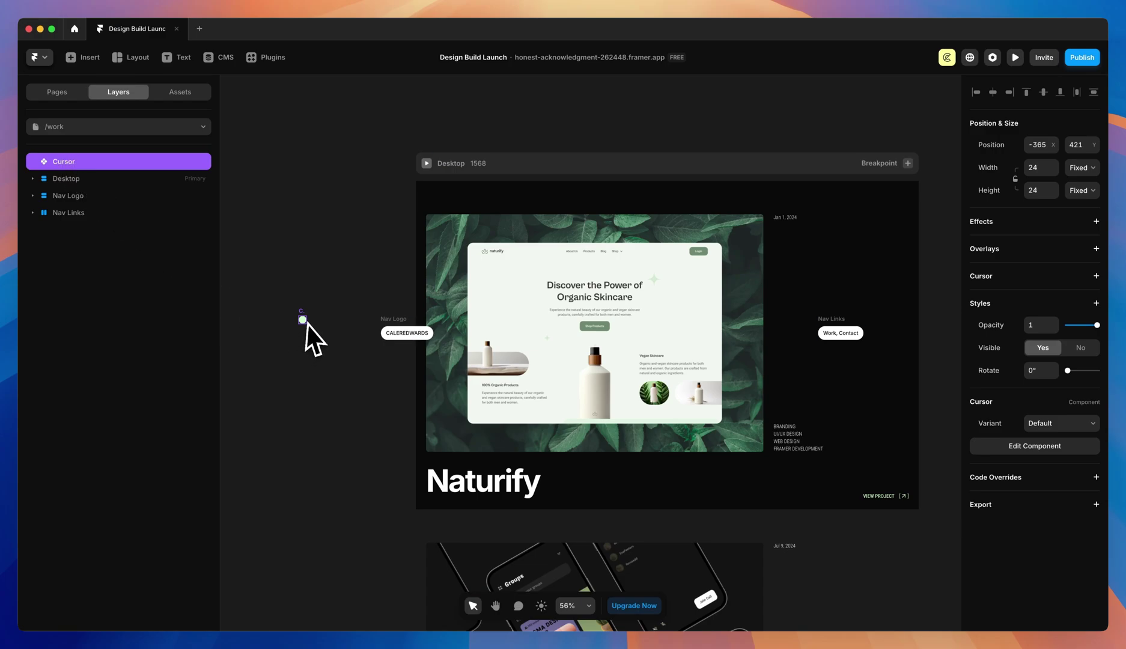
{"action": "left_click_drag", "start_coordinate": [302, 319], "coordinate": [354, 186]}
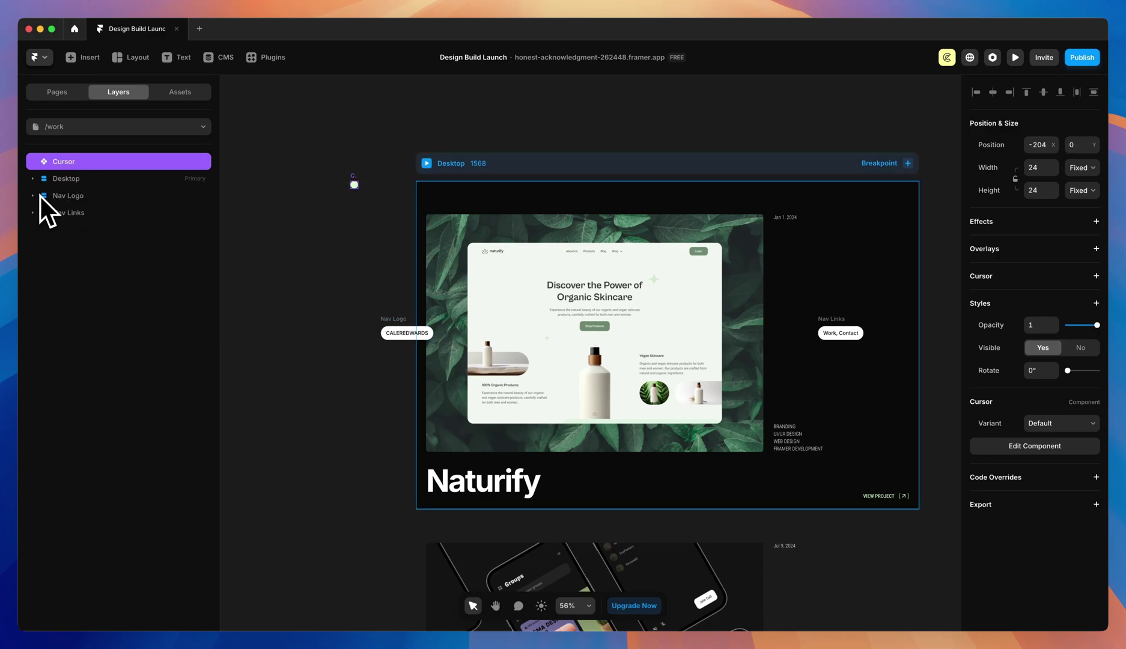
- Nest the Nav Logo and Nav Links layers inside Desktop, above the Section
{"action": "left_click", "coordinate": [33, 179]}
{"action": "left_click", "coordinate": [46, 210]}
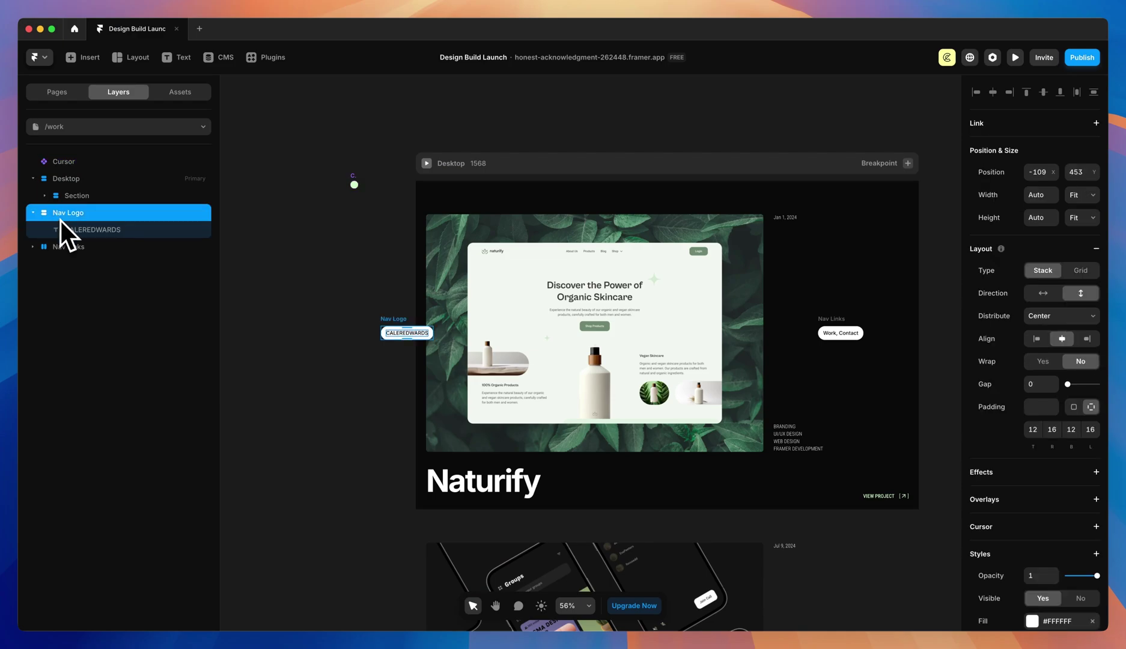
{"action": "left_click", "coordinate": [72, 252], "text": "shift"}
{"action": "left_click_drag", "start_coordinate": [72, 224], "coordinate": [73, 191]}
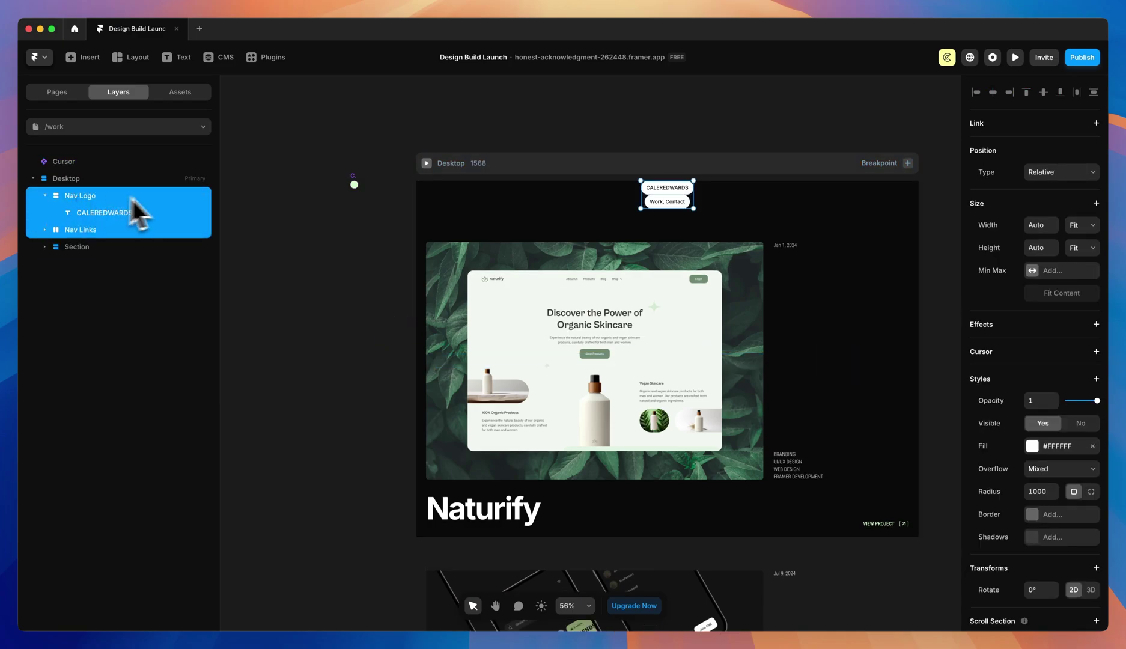
{"action": "left_click", "coordinate": [309, 257]}
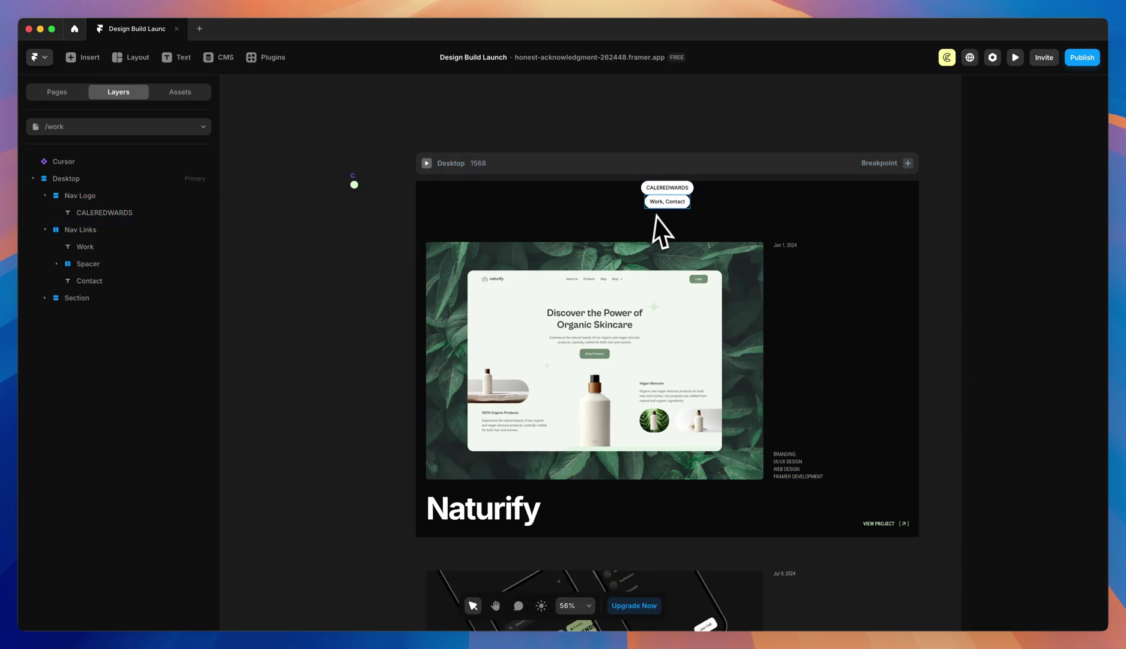
- Set the Nav Logo's position type to Fixed
{"action": "left_click", "coordinate": [93, 197]}
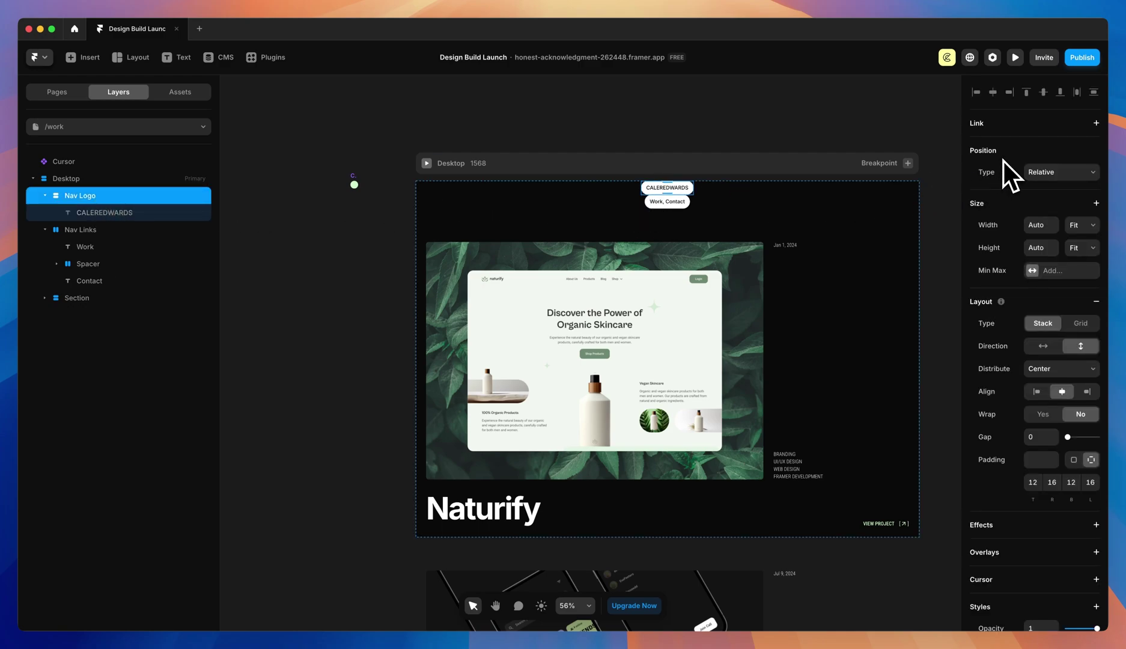
{"action": "left_click", "coordinate": [1043, 172]}
{"action": "left_click", "coordinate": [1045, 191]}
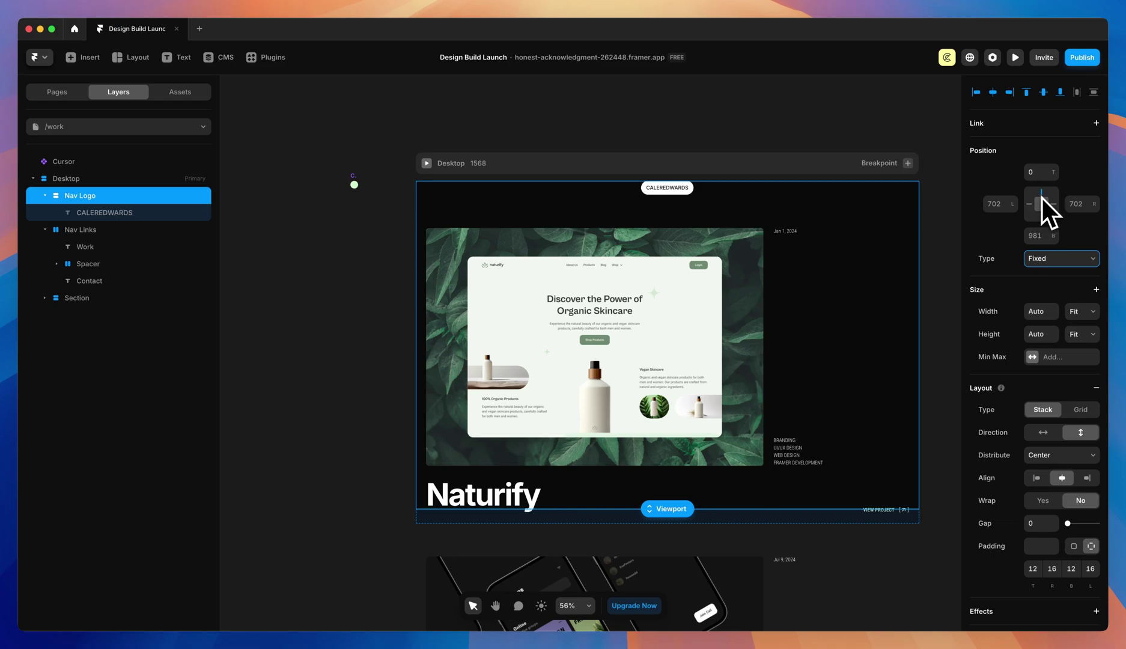
- Pin the Nav Logo 32 from the left and 32 from the top of the Desktop frame
{"action": "left_click", "coordinate": [1029, 204]}
{"action": "type", "text": "32"}
{"action": "left_click", "coordinate": [1038, 177]}
{"action": "type", "text": "32"}
{"action": "key", "text": "Return"}
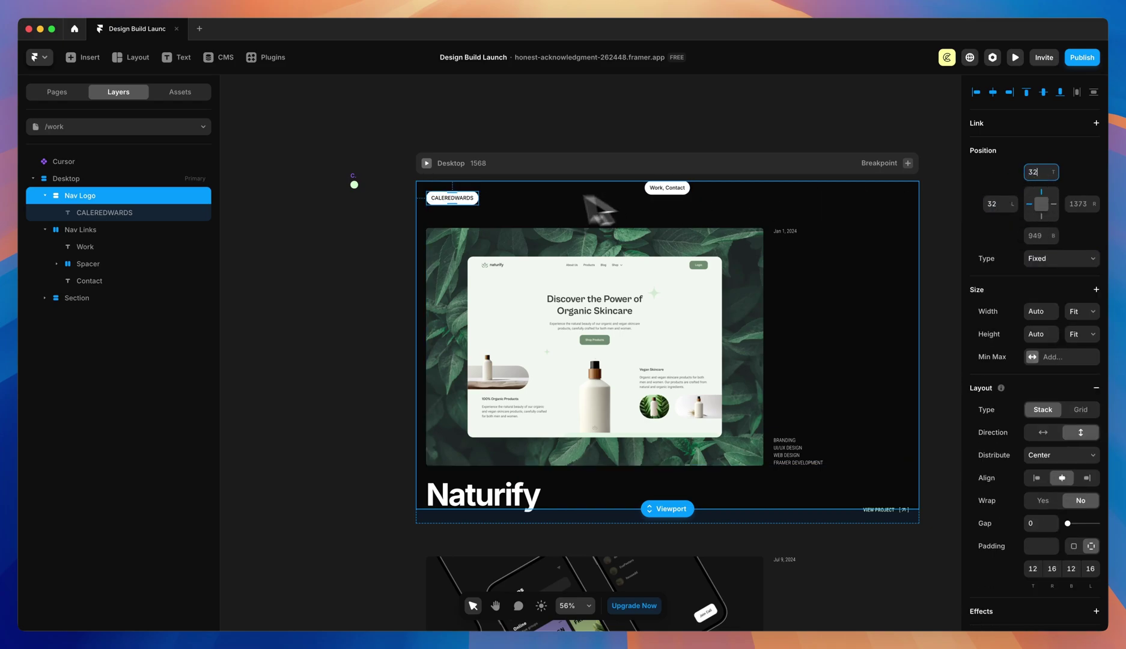
- Set the Nav Links' position type to Fixed, pinned 32 from the top and 32 from the right
{"action": "left_click", "coordinate": [87, 229]}
{"action": "left_click", "coordinate": [1060, 173]}
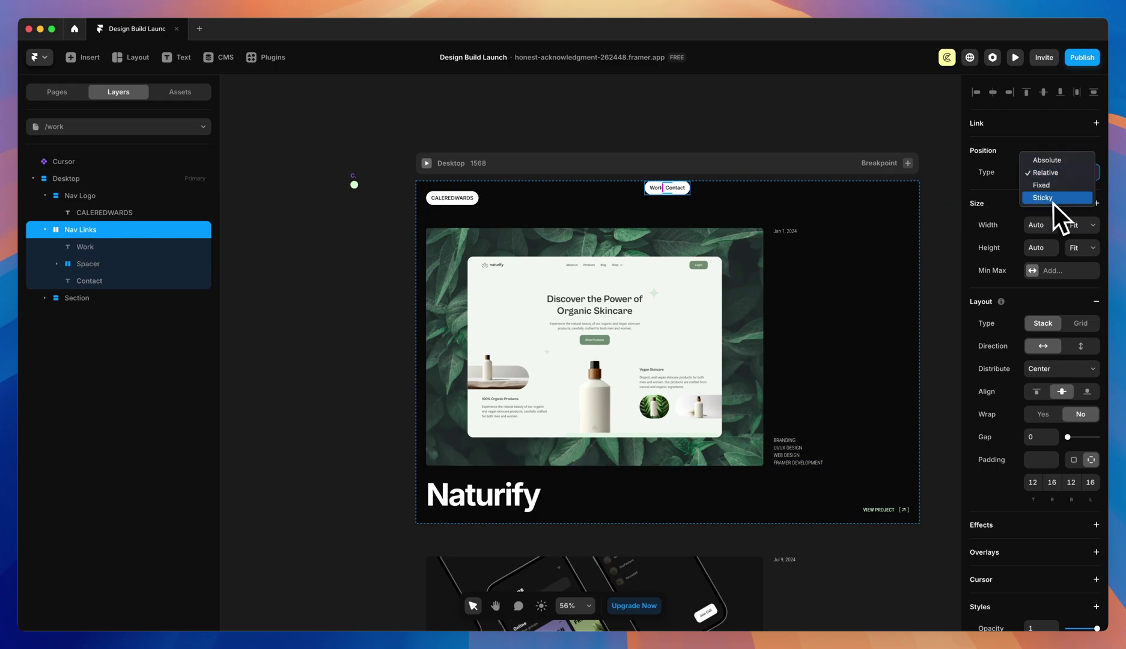
{"action": "left_click", "coordinate": [1046, 188]}
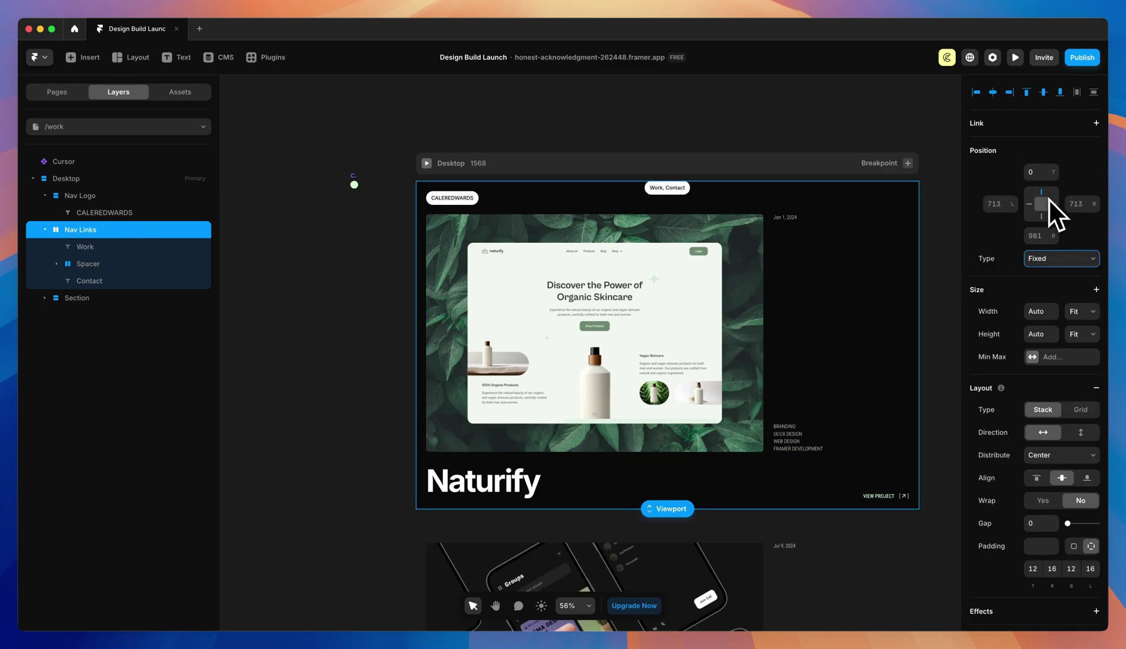
{"action": "left_click", "coordinate": [1041, 176]}
{"action": "type", "text": "32"}
{"action": "left_click", "coordinate": [1080, 204]}
{"action": "type", "text": "32"}
{"action": "key", "text": "Return"}
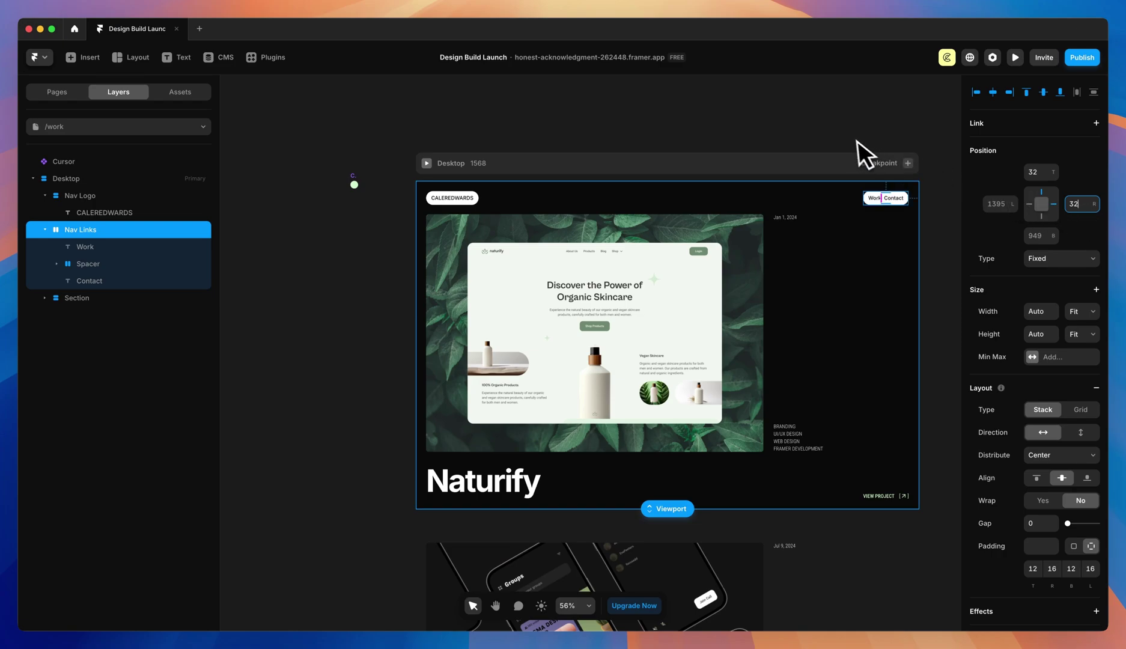
{"action": "left_click", "coordinate": [828, 129]}
- Add a custom cursor to the Desktop frame using the Cursor component, set to Follow
{"action": "scroll", "coordinate": [817, 126], "scroll_direction": "down", "scroll_amount": 2}
{"action": "scroll", "coordinate": [817, 126], "scroll_direction": "right", "scroll_amount": 3}
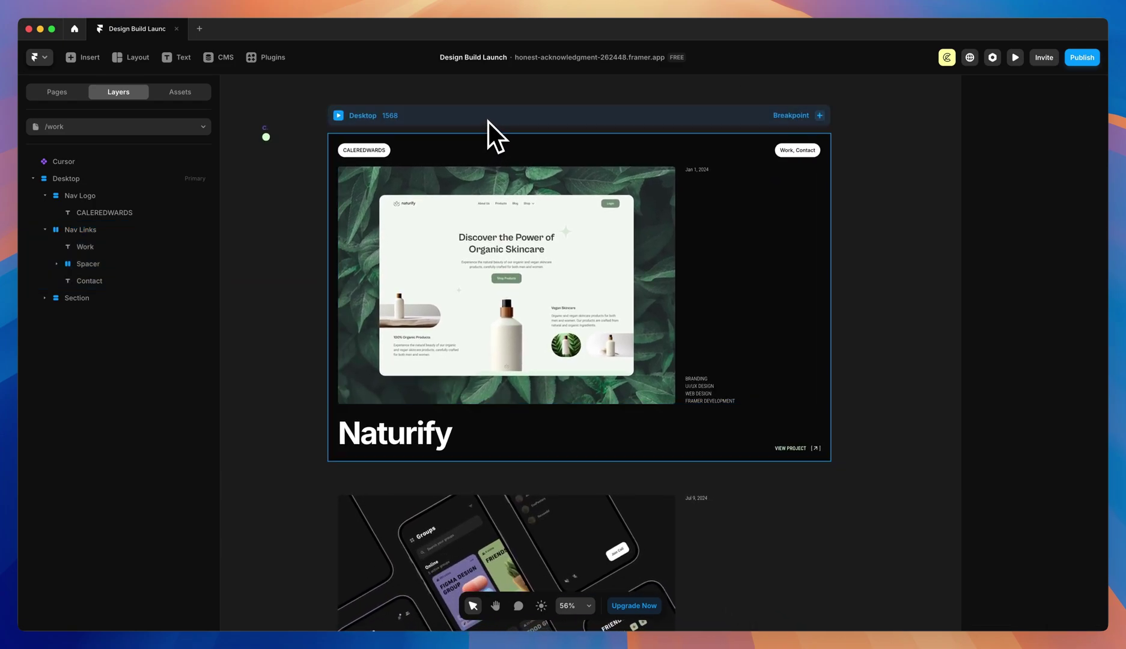
{"action": "left_click", "coordinate": [542, 127]}
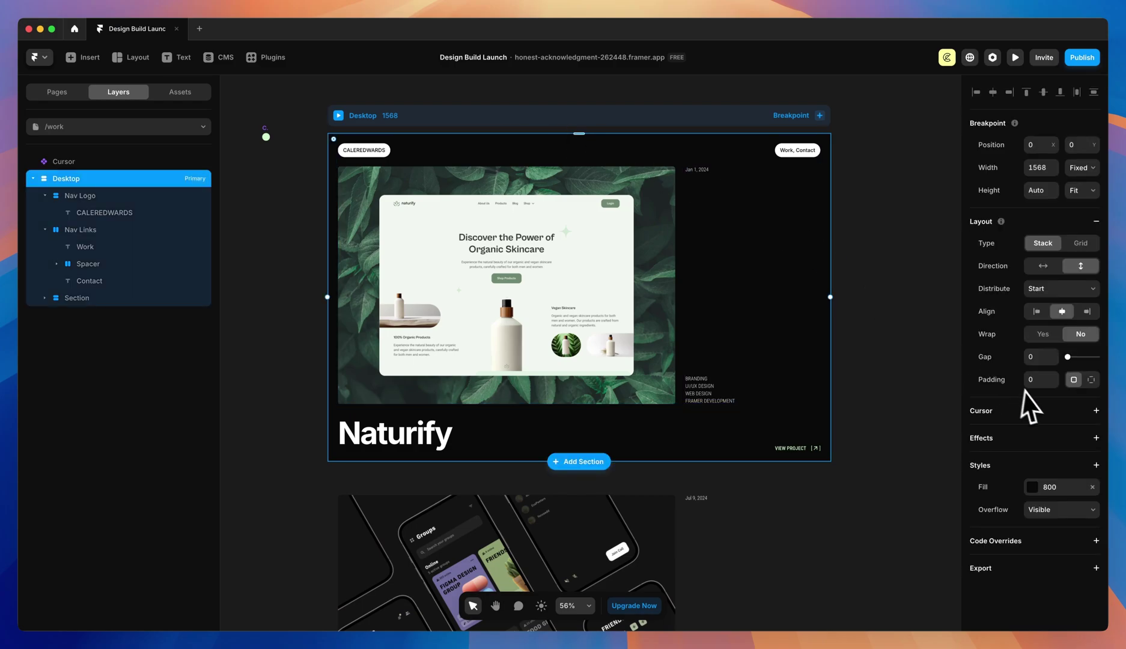
{"action": "left_click", "coordinate": [1094, 412]}
{"action": "left_click", "coordinate": [1071, 455]}
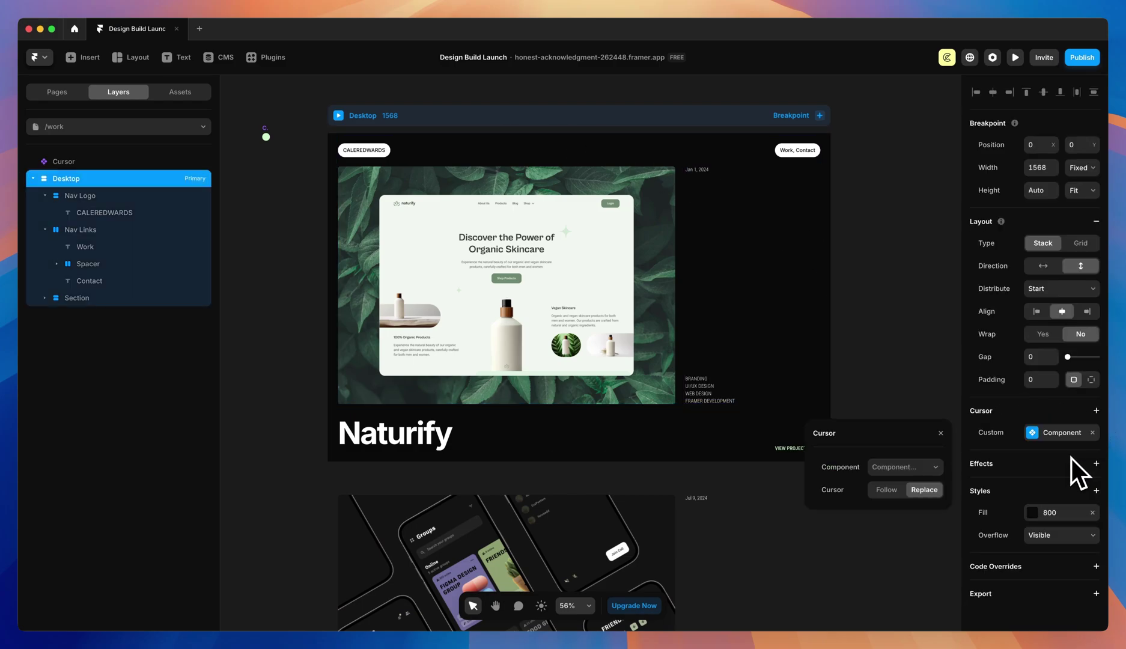
{"action": "left_click", "coordinate": [933, 469]}
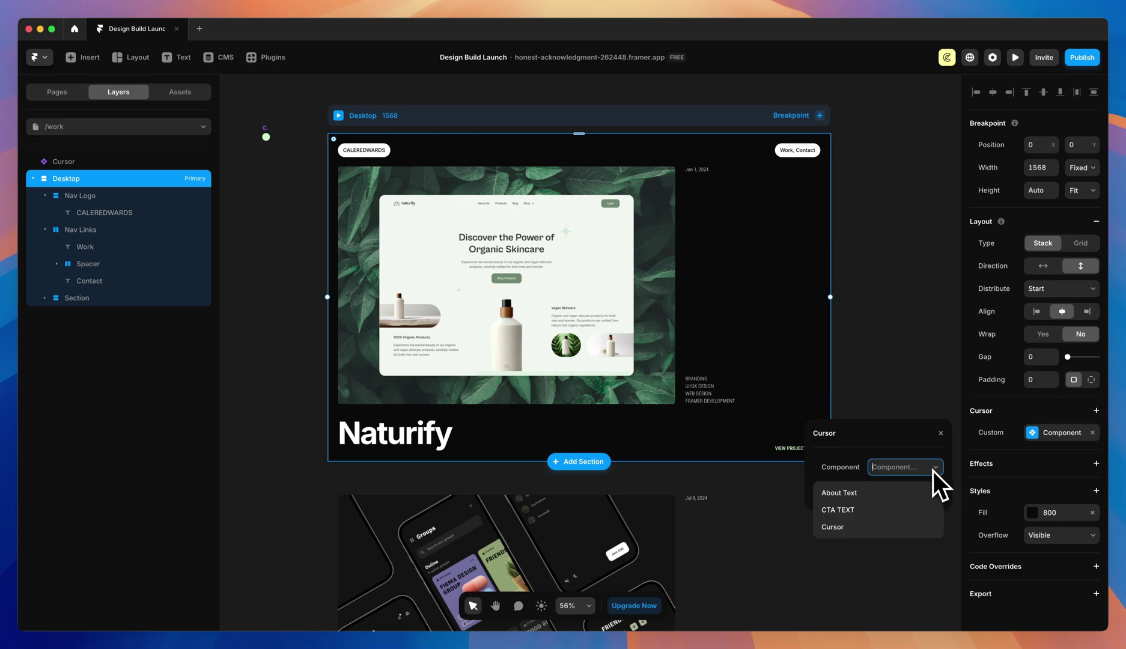
{"action": "left_click", "coordinate": [832, 528]}
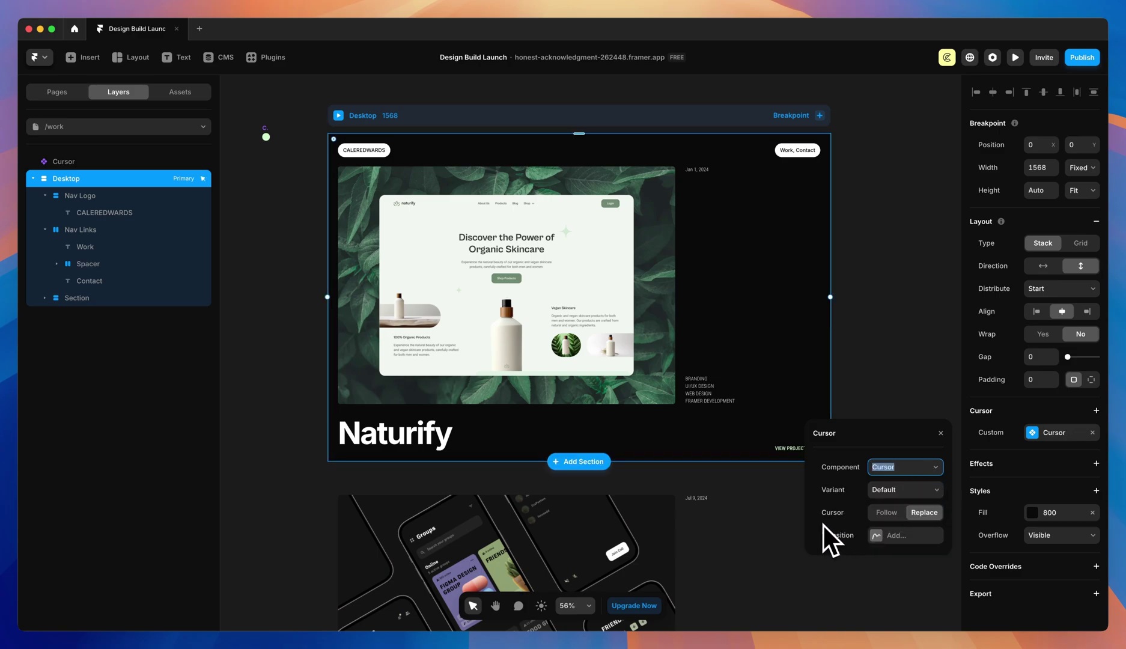
{"action": "left_click", "coordinate": [887, 517]}
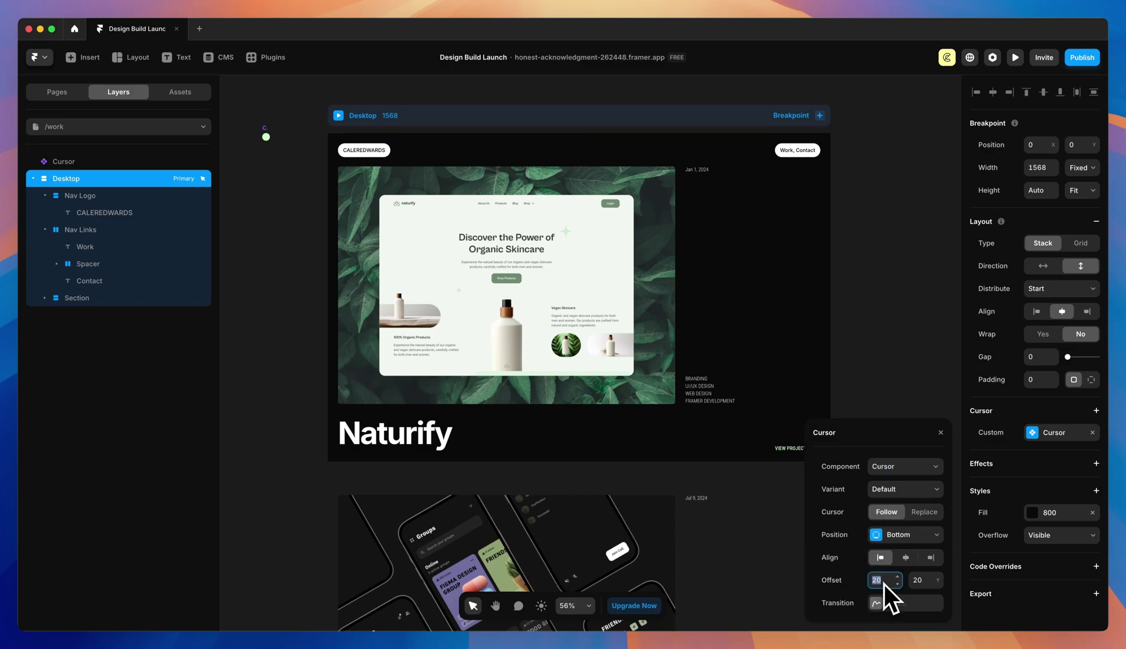
- Set the custom cursor's offsets to -12 and -12, and its physics transition to stiffness 311 and damping 76
{"action": "type", "text": "-12"}
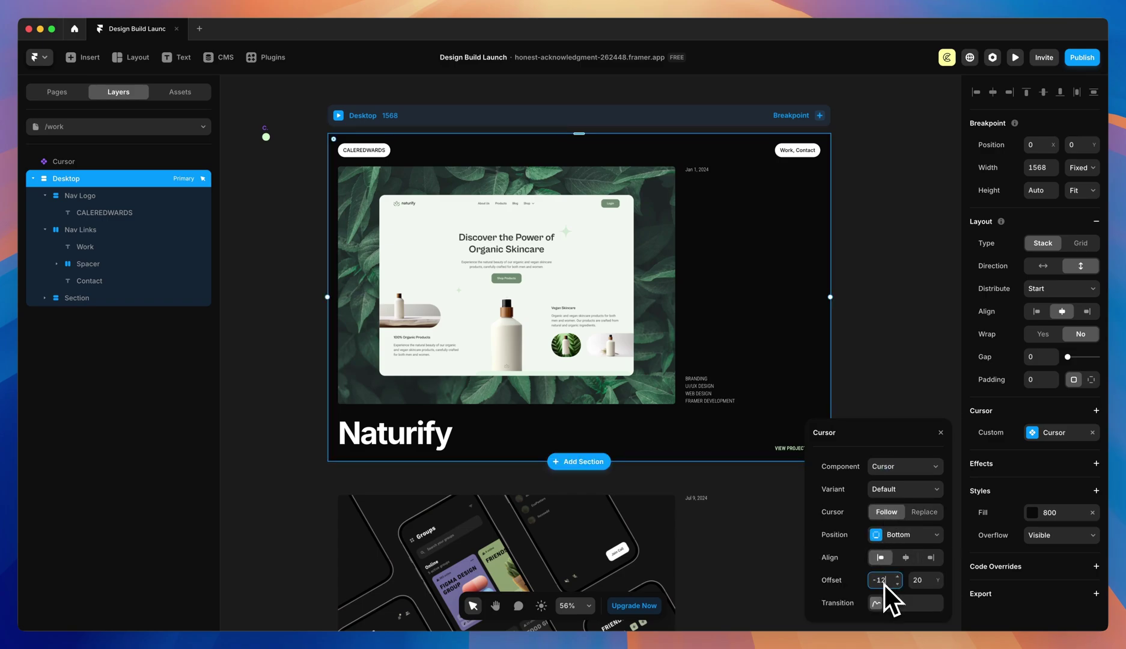
{"action": "key", "text": "Tab"}
{"action": "type", "text": "-12"}
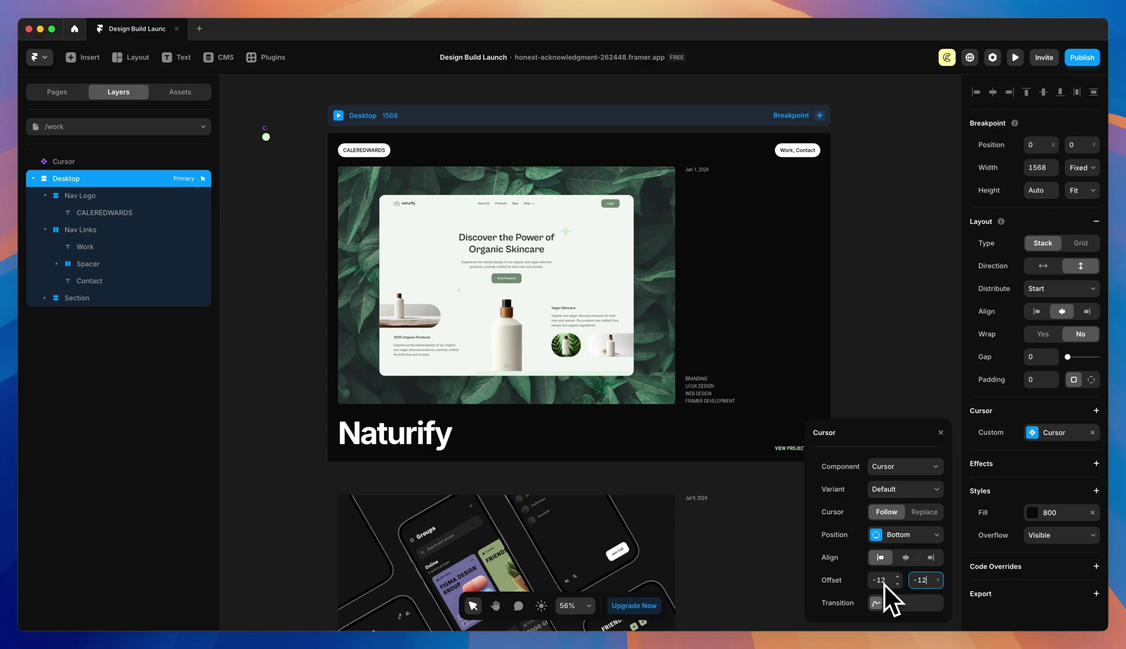
{"action": "key", "text": "Return"}
{"action": "left_click", "coordinate": [882, 601]}
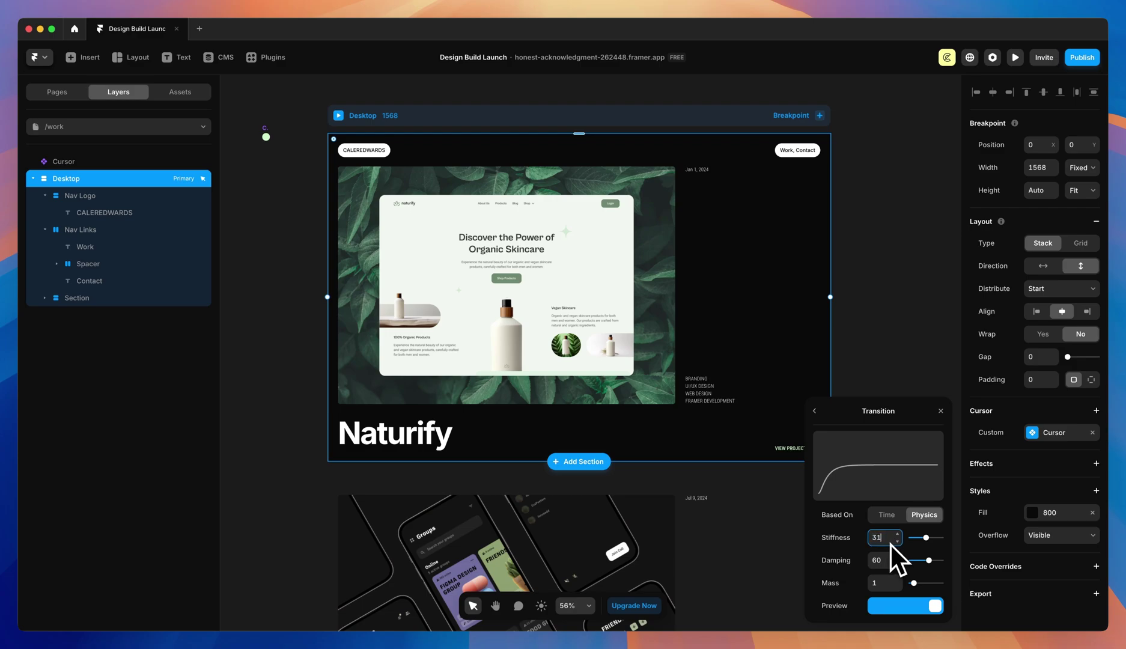
{"action": "left_click", "coordinate": [891, 565]}
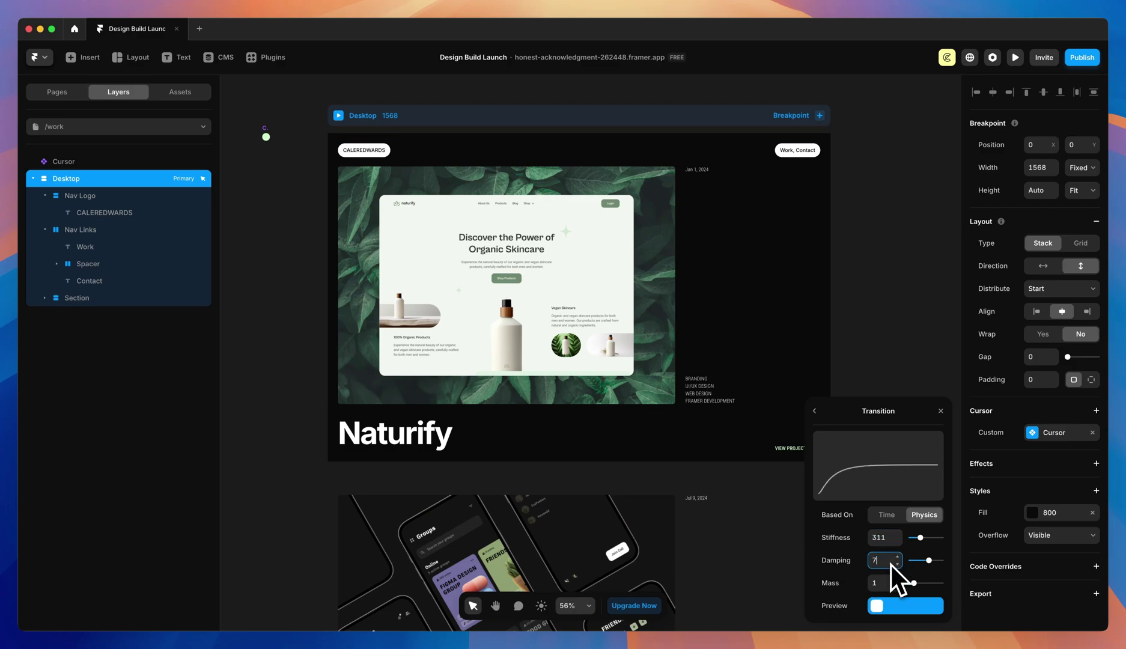
{"action": "type", "text": "76"}
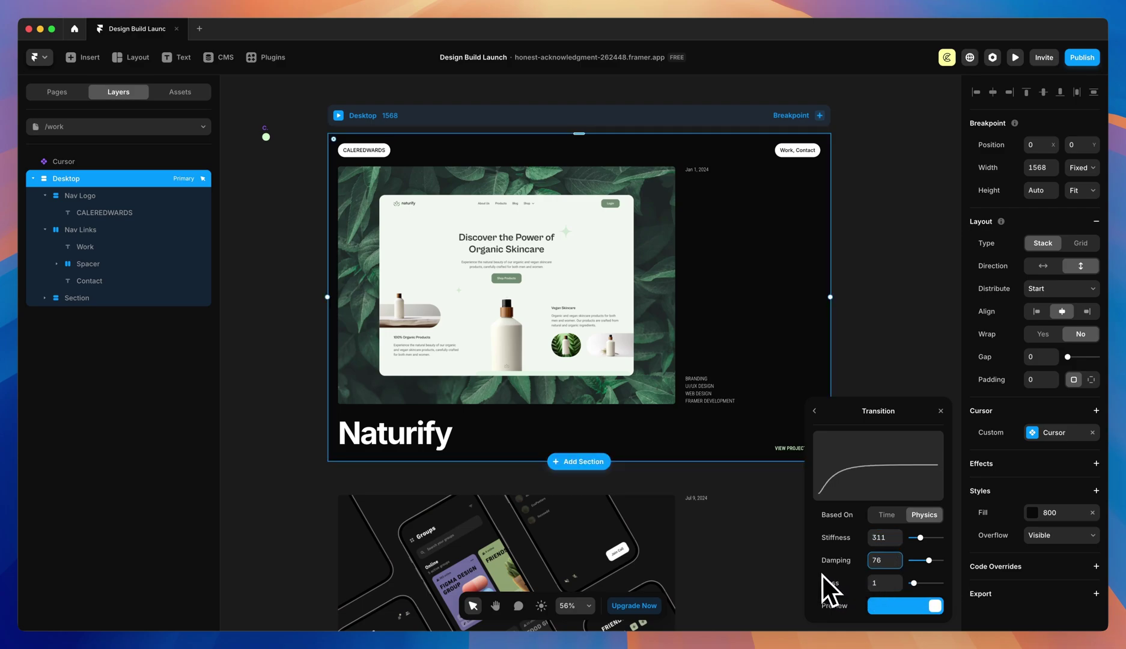
- Preview the /work page and scroll through the projects to check the fixed navigation and following cursor
{"action": "key", "text": "super+p"}
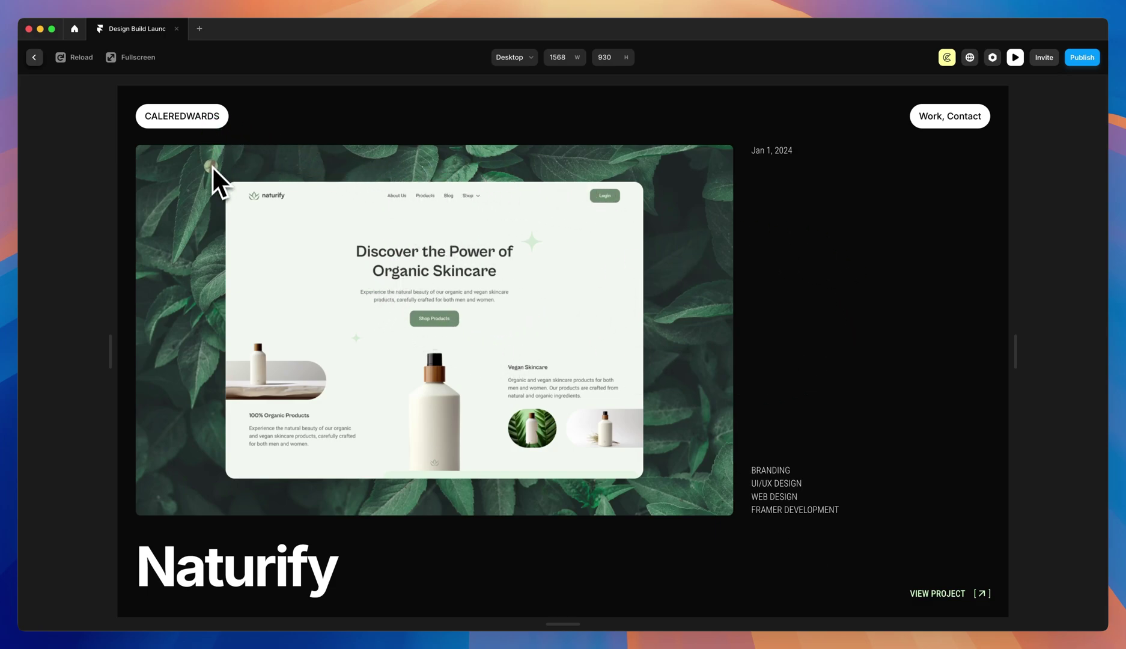
{"action": "scroll", "coordinate": [826, 305], "scroll_direction": "down", "scroll_amount": 8}
{"action": "scroll", "coordinate": [826, 306], "scroll_direction": "down", "scroll_amount": 10}
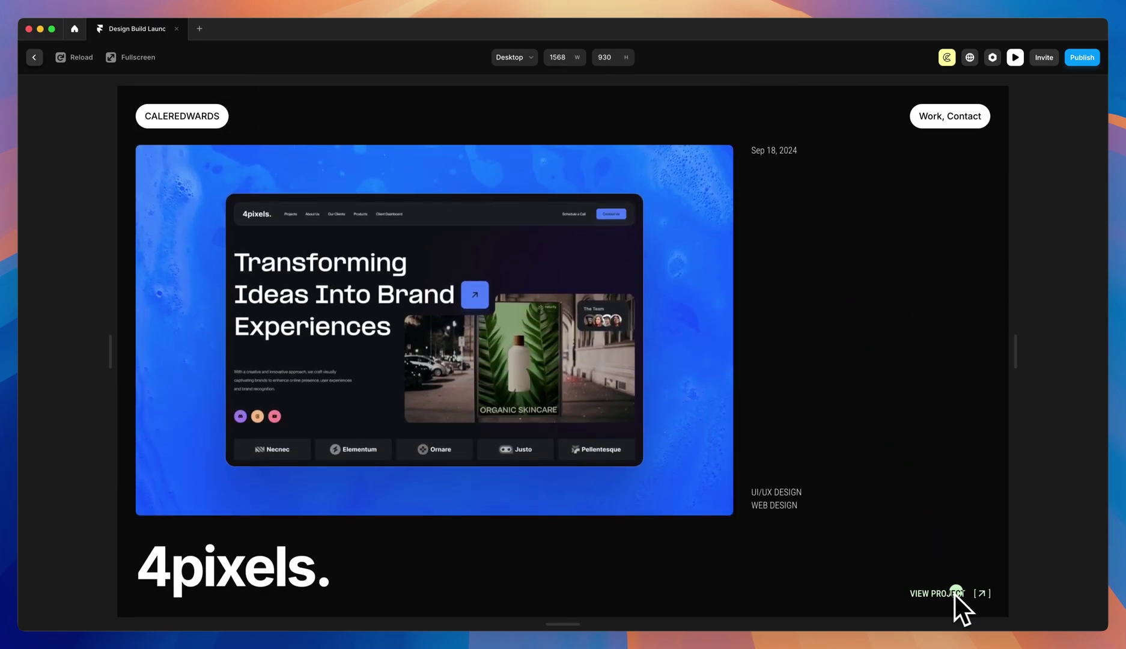
{"action": "scroll", "coordinate": [810, 258], "scroll_direction": "up", "scroll_amount": 18}
{"action": "key", "text": "Escape"}
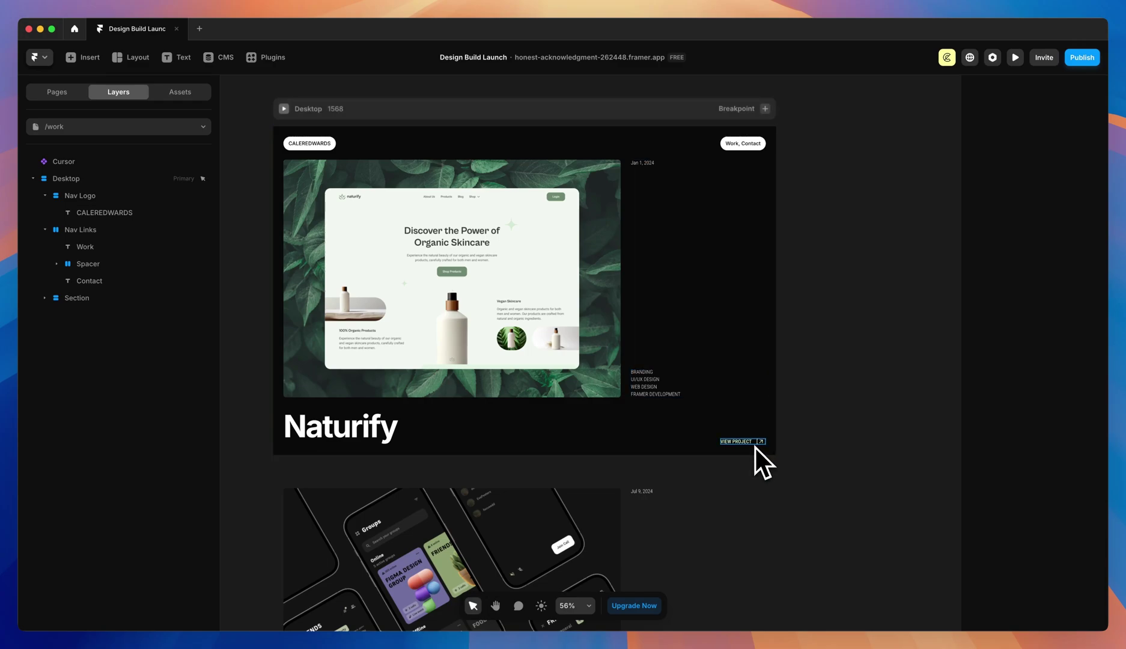
- Switch to the Projects Pages CMS detail page
{"action": "left_click", "coordinate": [203, 128]}
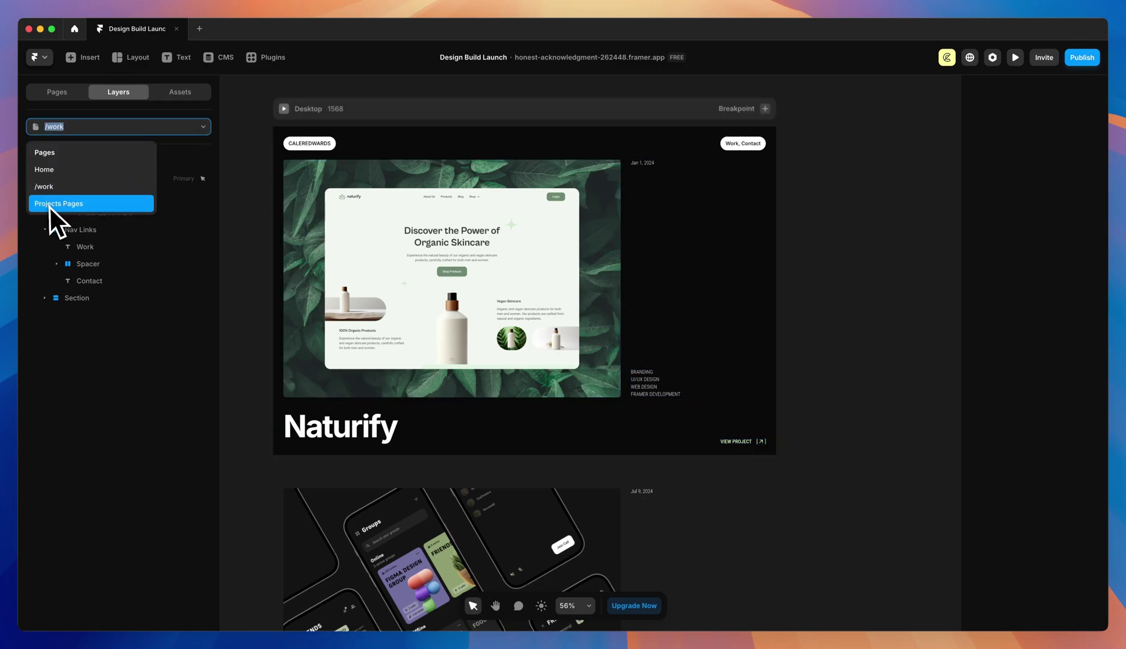
{"action": "left_click", "coordinate": [60, 206]}
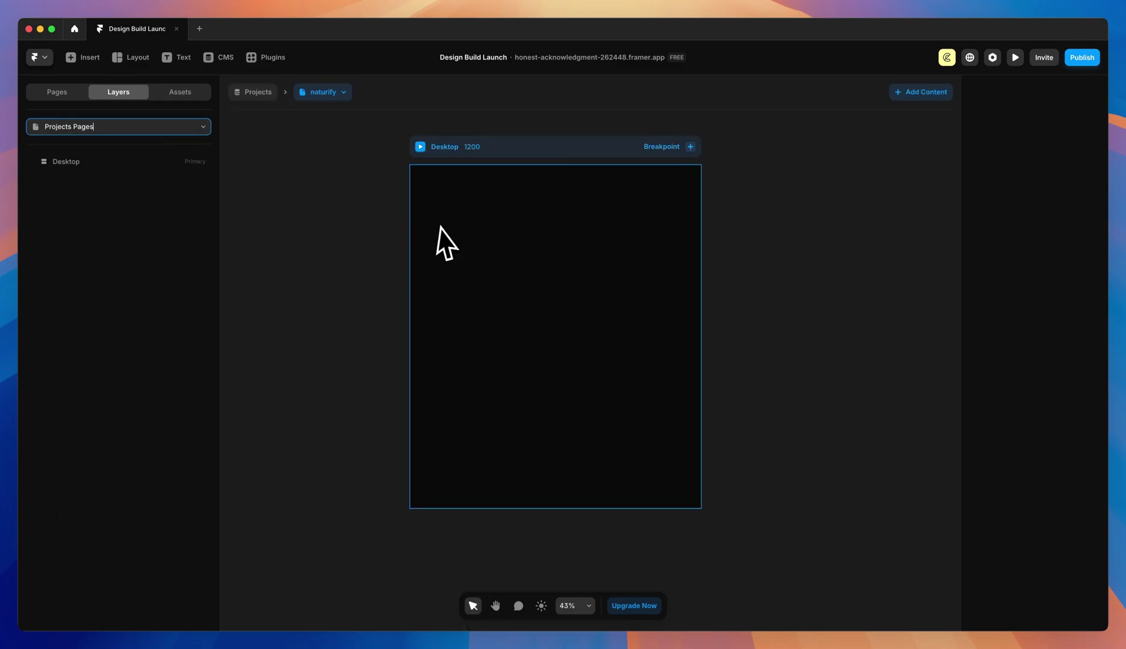
{"action": "scroll", "coordinate": [433, 249], "scroll_direction": "left", "scroll_amount": 3}
{"action": "scroll", "coordinate": [434, 249], "scroll_direction": "up", "scroll_amount": 1}
{"action": "scroll", "coordinate": [441, 277], "scroll_direction": "right", "scroll_amount": 1}
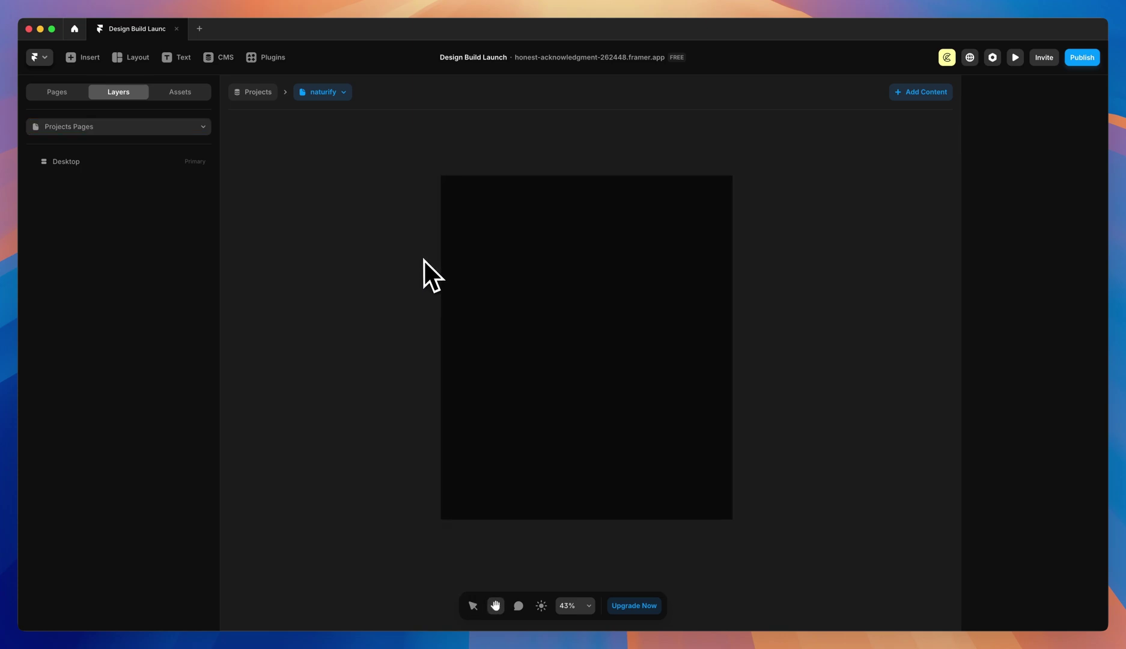
- Examine the CMS collections available to insert and the project fields available as variables for the Desktop's fill
{"action": "left_click", "coordinate": [74, 55]}
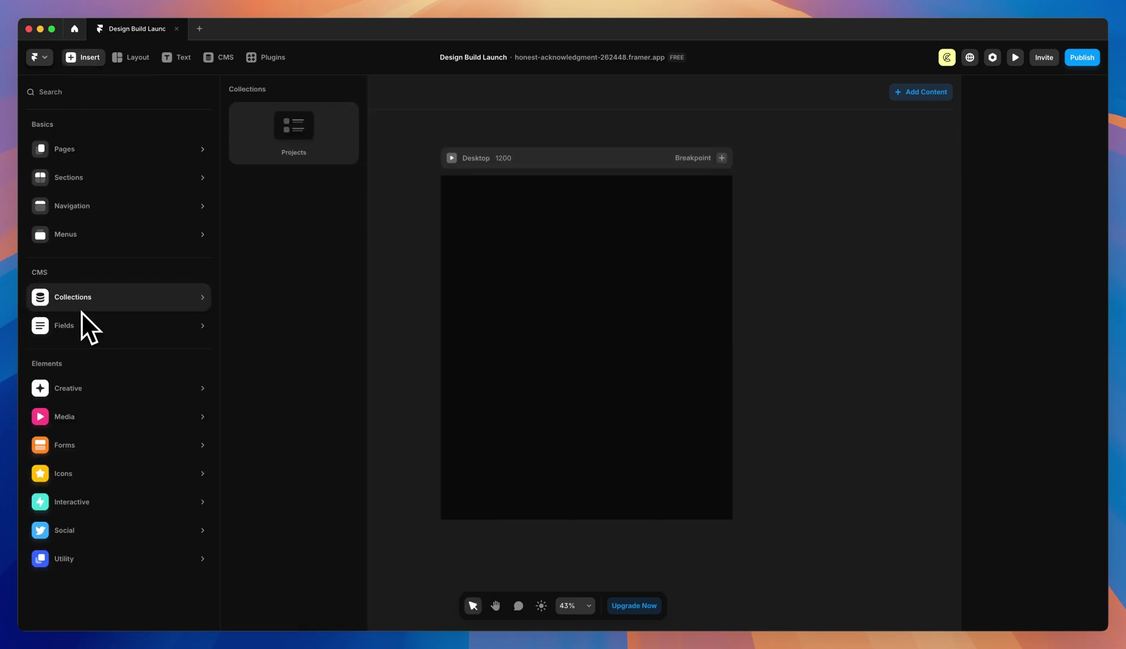
{"action": "left_click", "coordinate": [329, 157]}
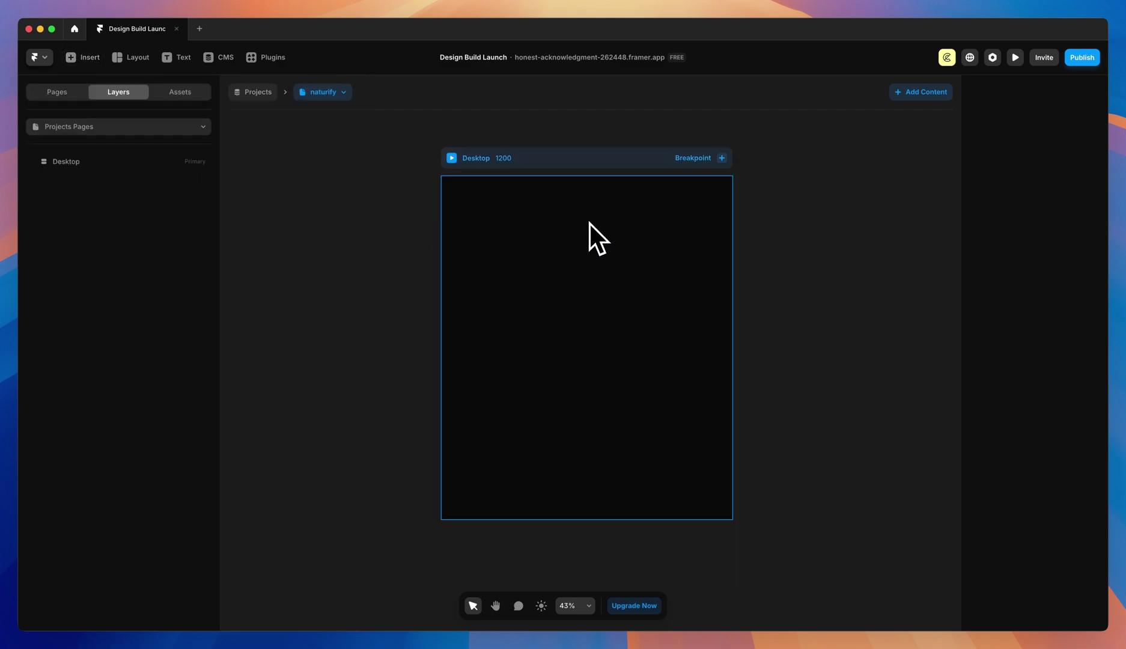
{"action": "left_click", "coordinate": [556, 165]}
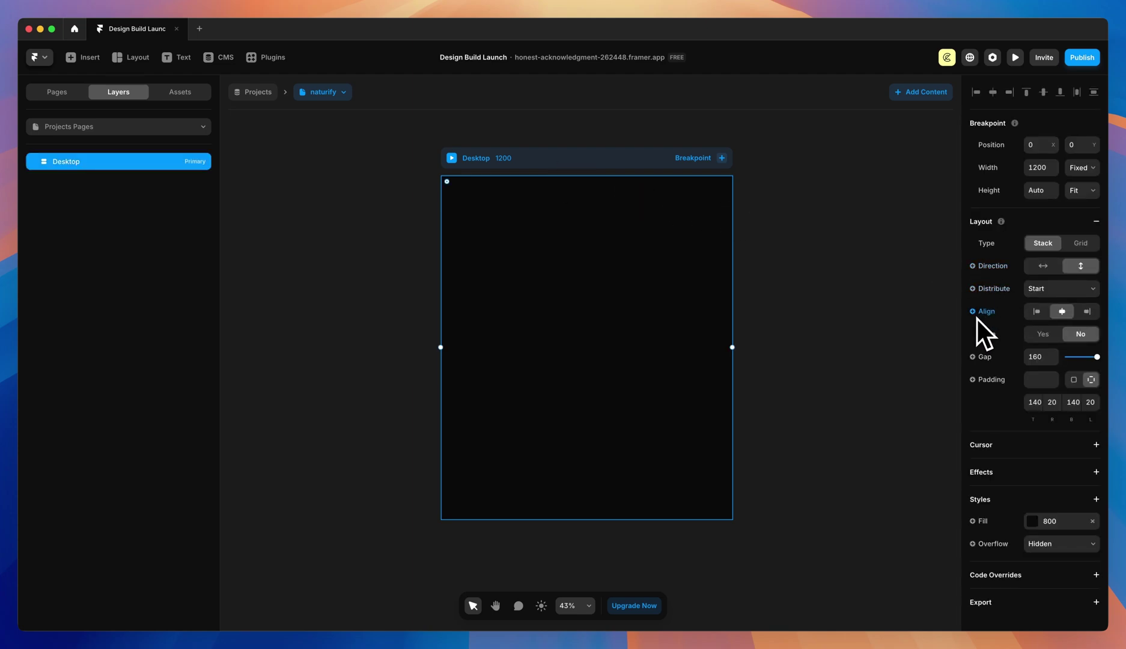
{"action": "left_click", "coordinate": [979, 523]}
{"action": "mouse_move", "coordinate": [993, 565]}
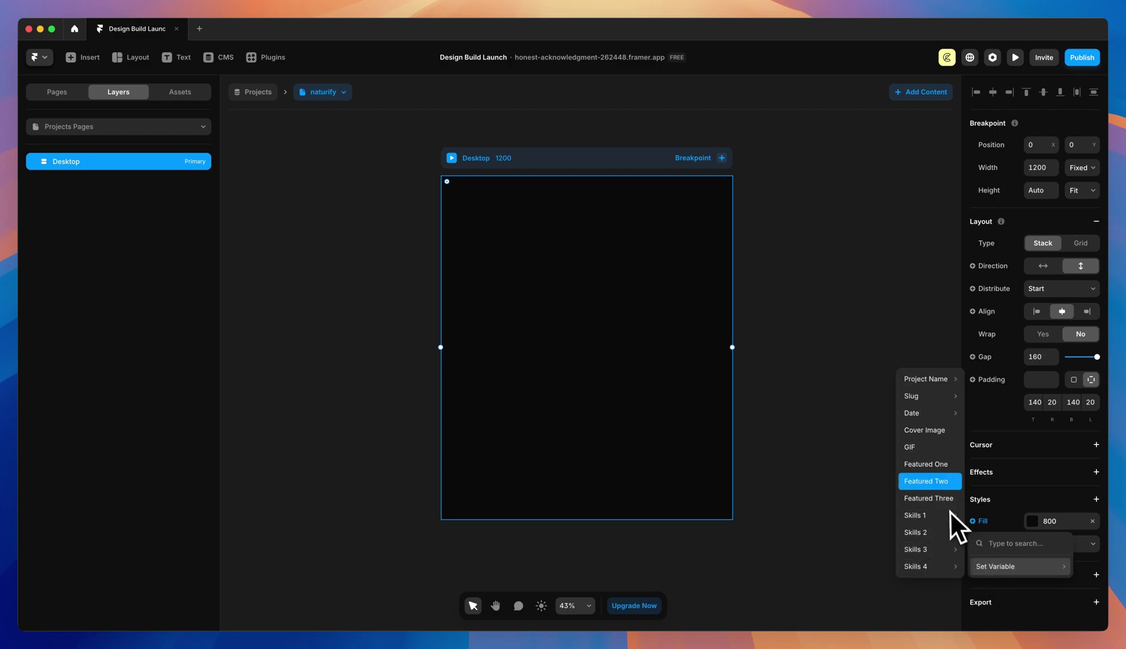
{"action": "left_click", "coordinate": [908, 288]}
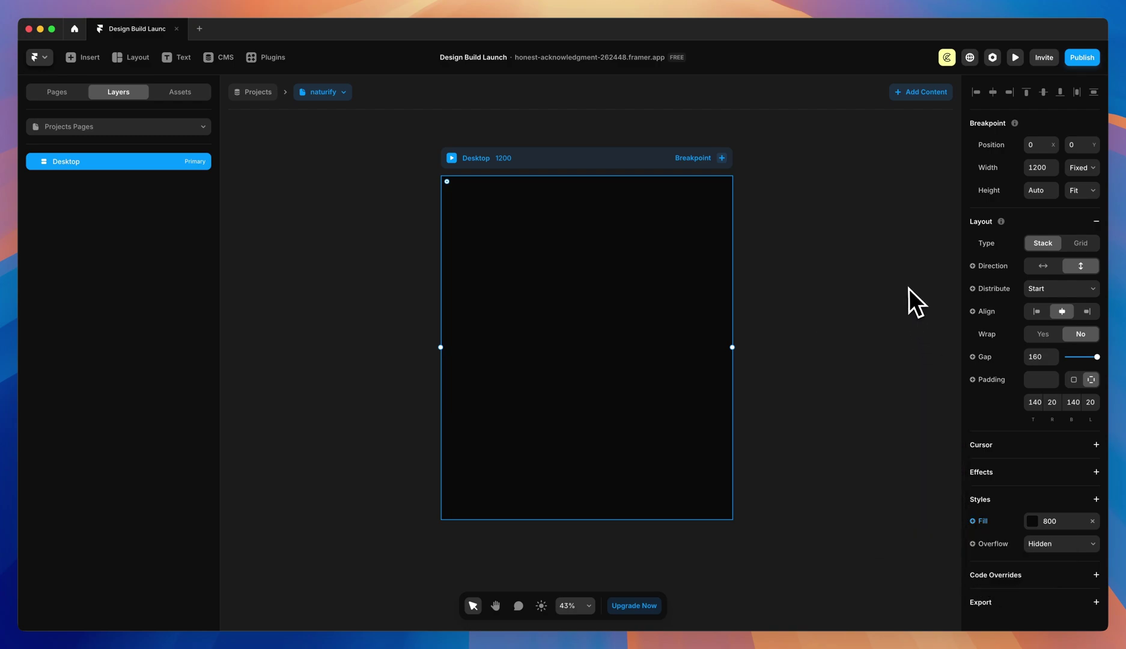
- Set the width of the project detail page's Desktop breakpoint to 1568
{"action": "left_click", "coordinate": [744, 286]}
{"action": "scroll", "coordinate": [750, 294], "scroll_direction": "right", "scroll_amount": 1}
{"action": "scroll", "coordinate": [637, 303], "scroll_direction": "up", "scroll_amount": 5}
{"action": "scroll", "coordinate": [636, 310], "scroll_direction": "down", "scroll_amount": 2}
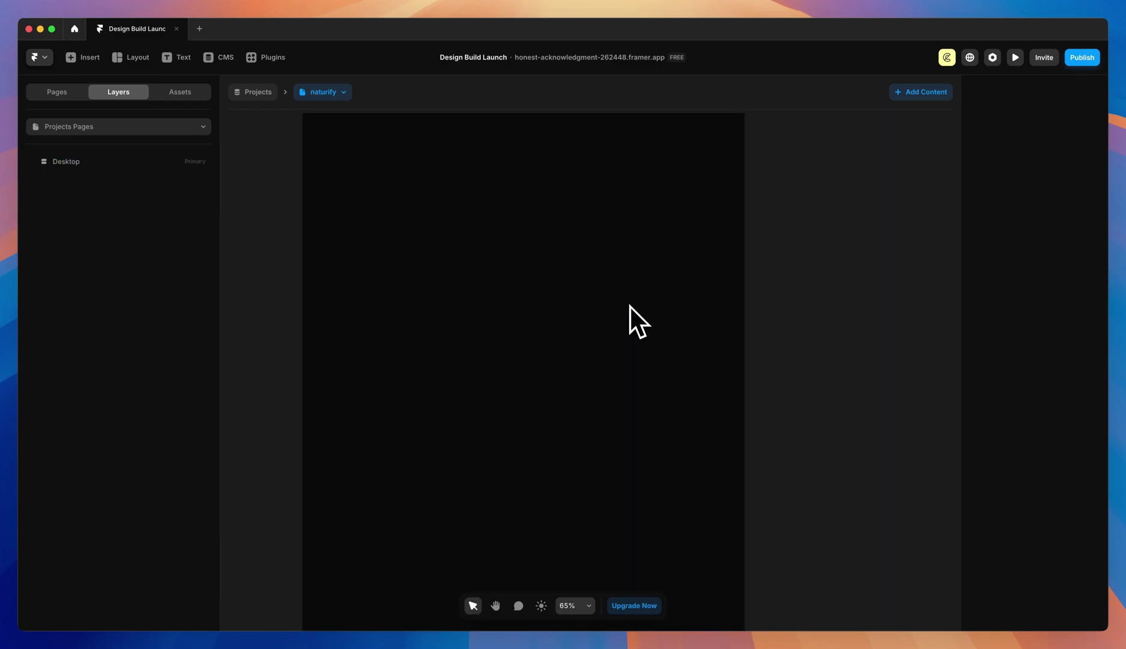
{"action": "scroll", "coordinate": [636, 309], "scroll_direction": "down", "scroll_amount": 1}
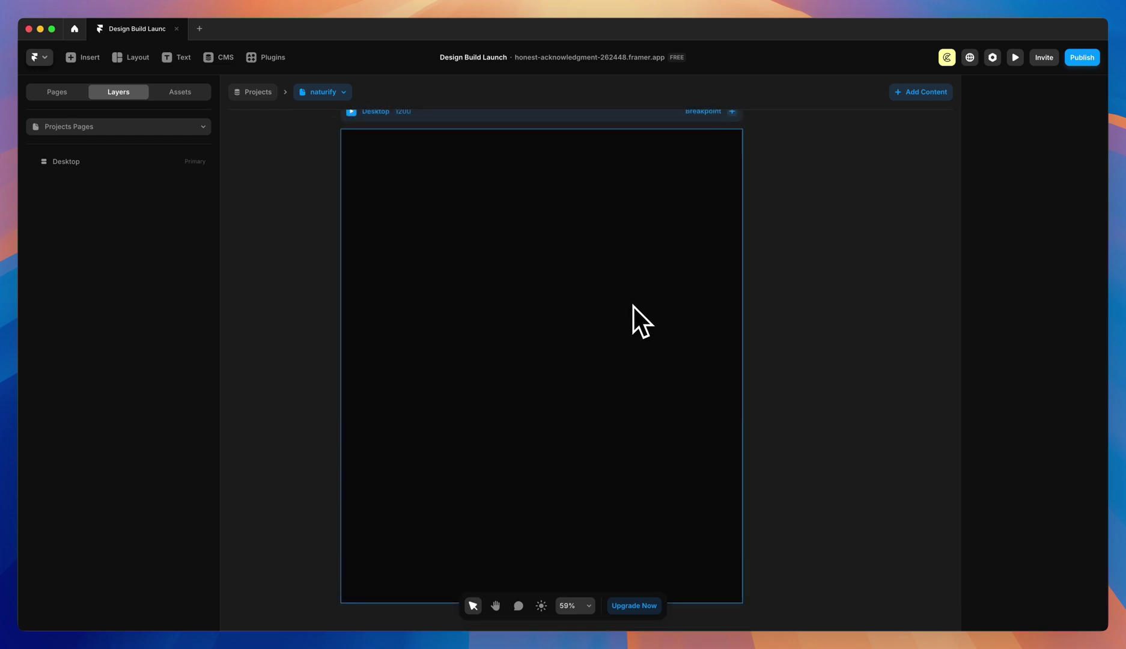
{"action": "scroll", "coordinate": [633, 306], "scroll_direction": "up", "scroll_amount": 1}
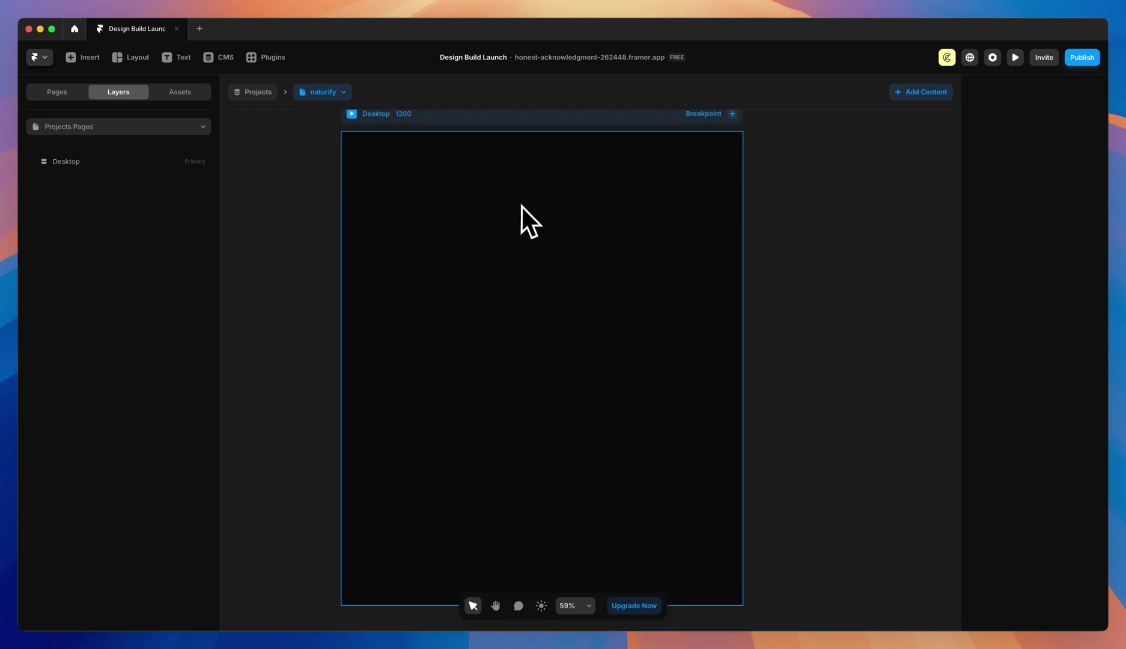
{"action": "left_click", "coordinate": [547, 129]}
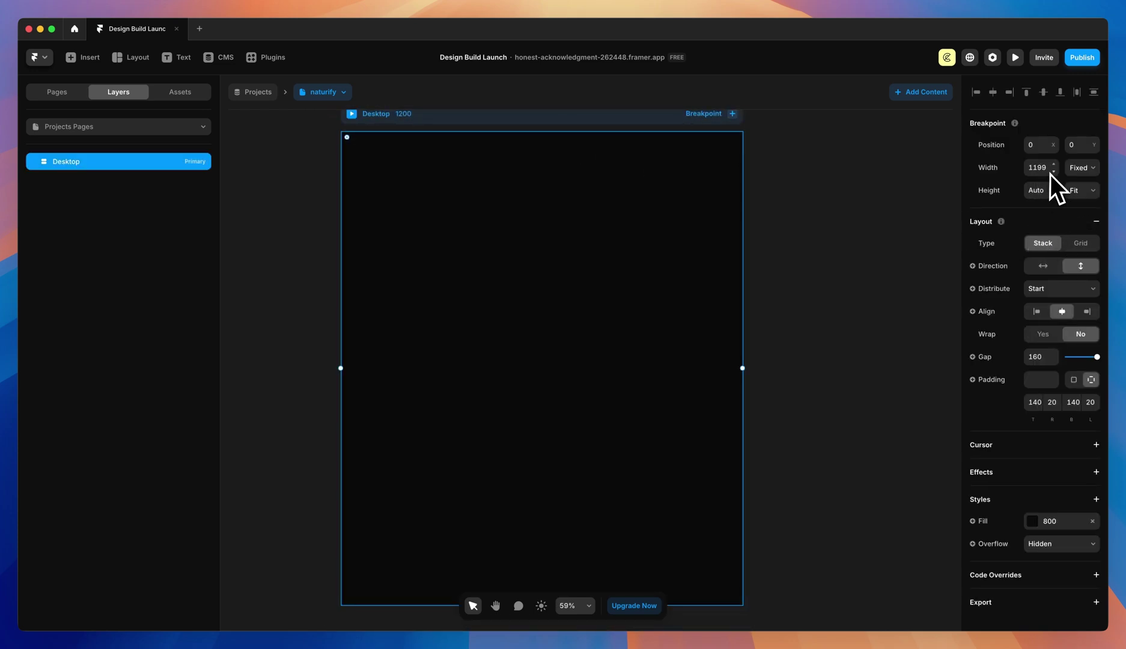
{"action": "key", "text": "Escape"}
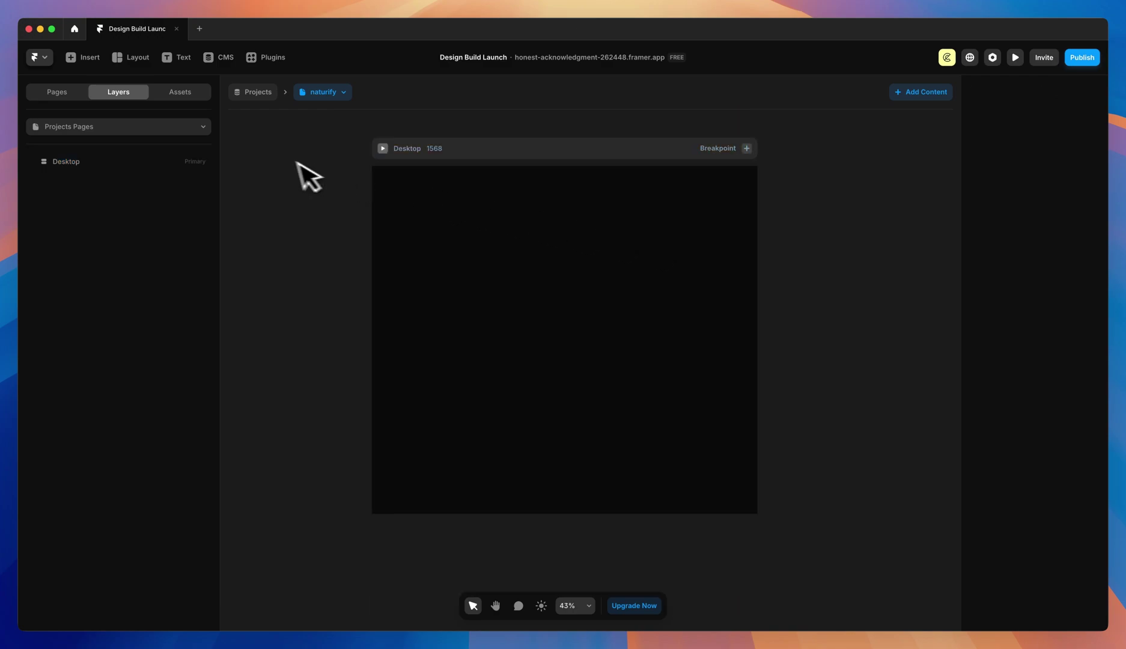
- Copy the Bottom Section stack from the /work page into the Desktop of the Projects Pages detail page
{"action": "left_click", "coordinate": [182, 129]}
{"action": "left_click", "coordinate": [48, 186]}
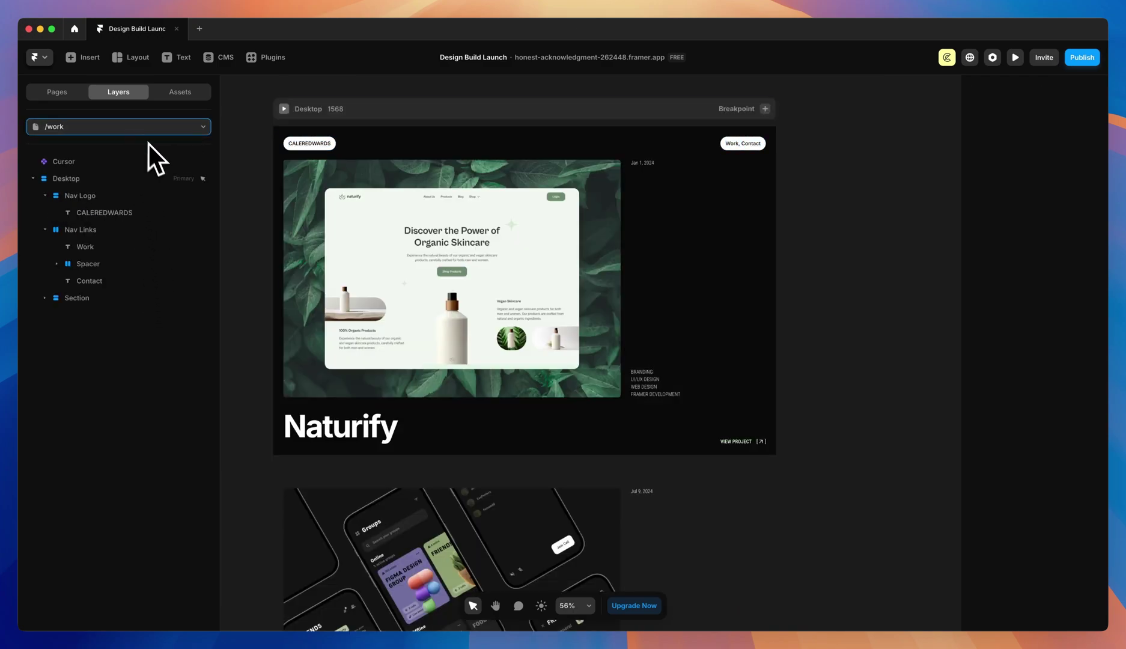
{"action": "left_click", "coordinate": [467, 442]}
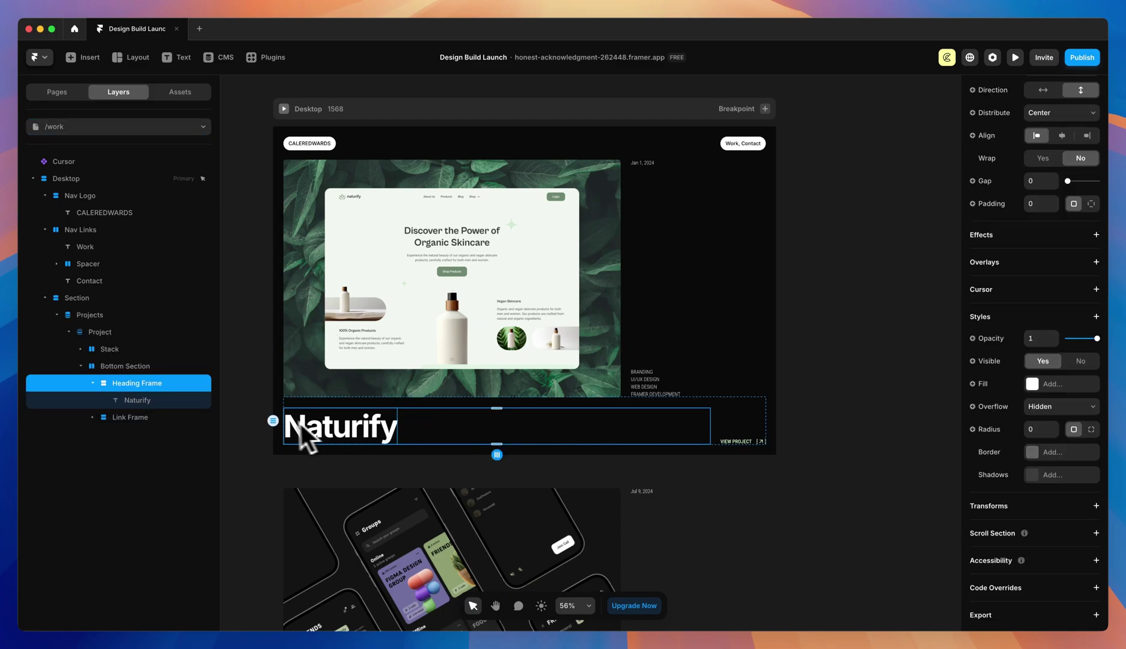
{"action": "left_click", "coordinate": [140, 368]}
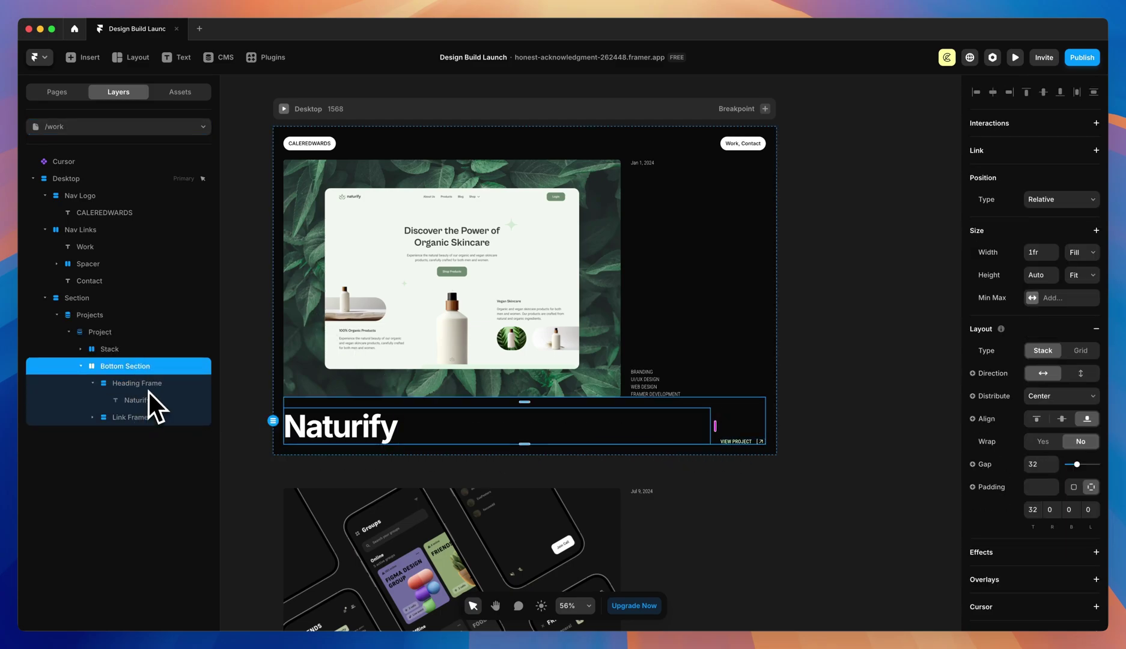
{"action": "key", "text": "super+c"}
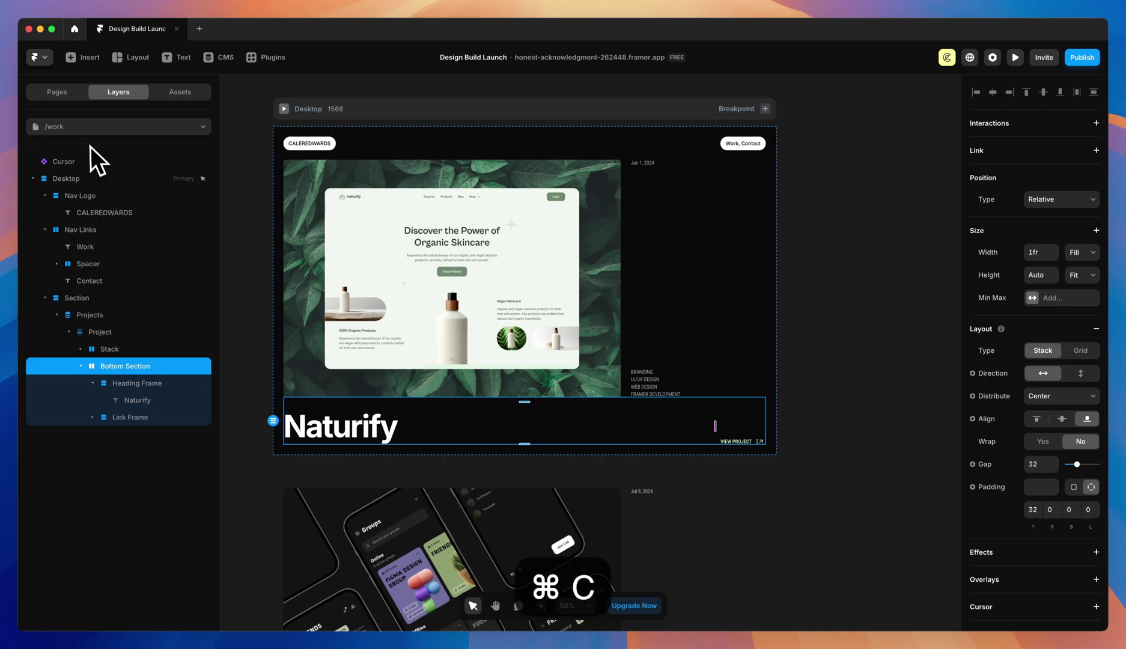
{"action": "left_click", "coordinate": [89, 127]}
{"action": "left_click", "coordinate": [68, 203]}
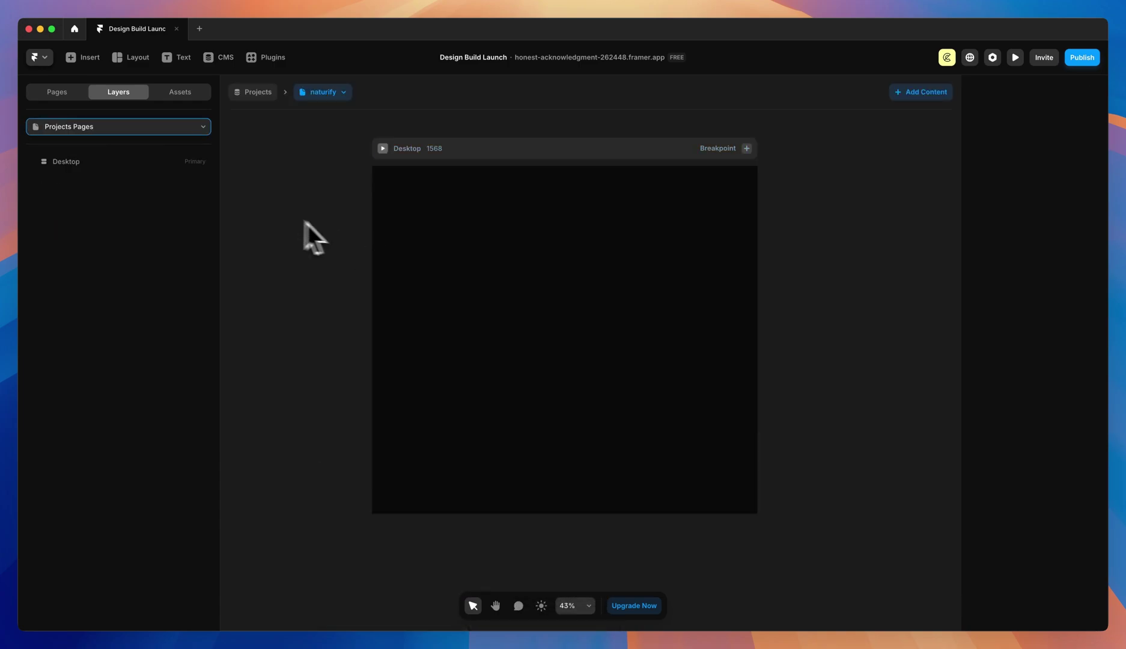
{"action": "left_click", "coordinate": [73, 162]}
{"action": "key", "text": "super+v"}
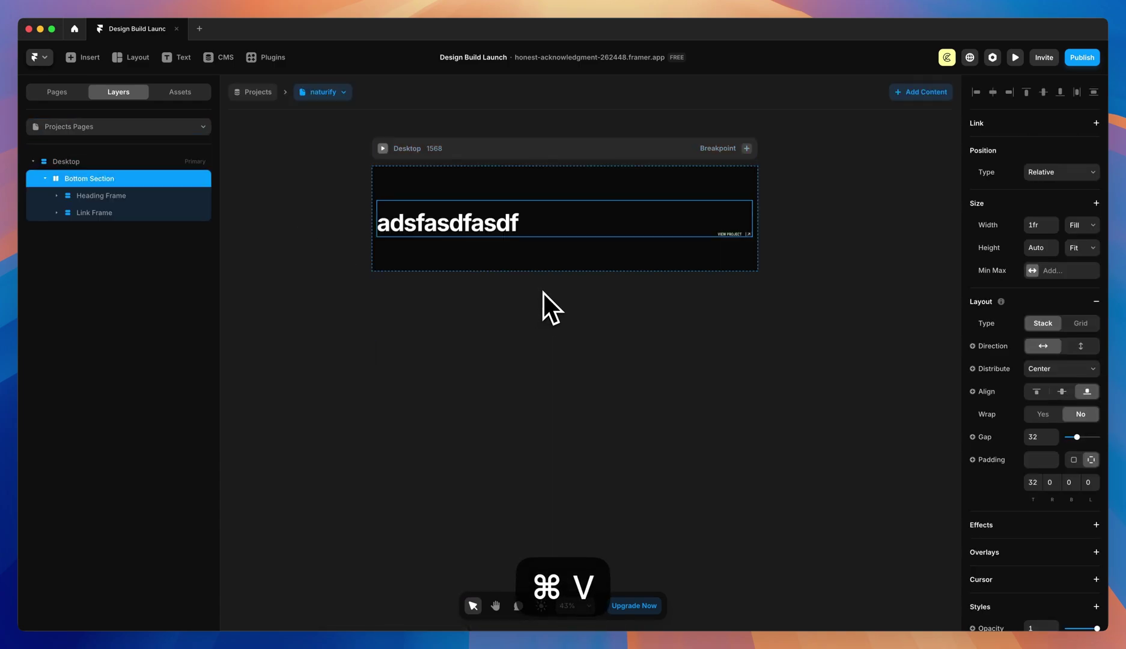
- Rename the pasted Bottom Section layer to Top Section
{"action": "scroll", "coordinate": [652, 243], "scroll_direction": "up", "scroll_amount": 3}
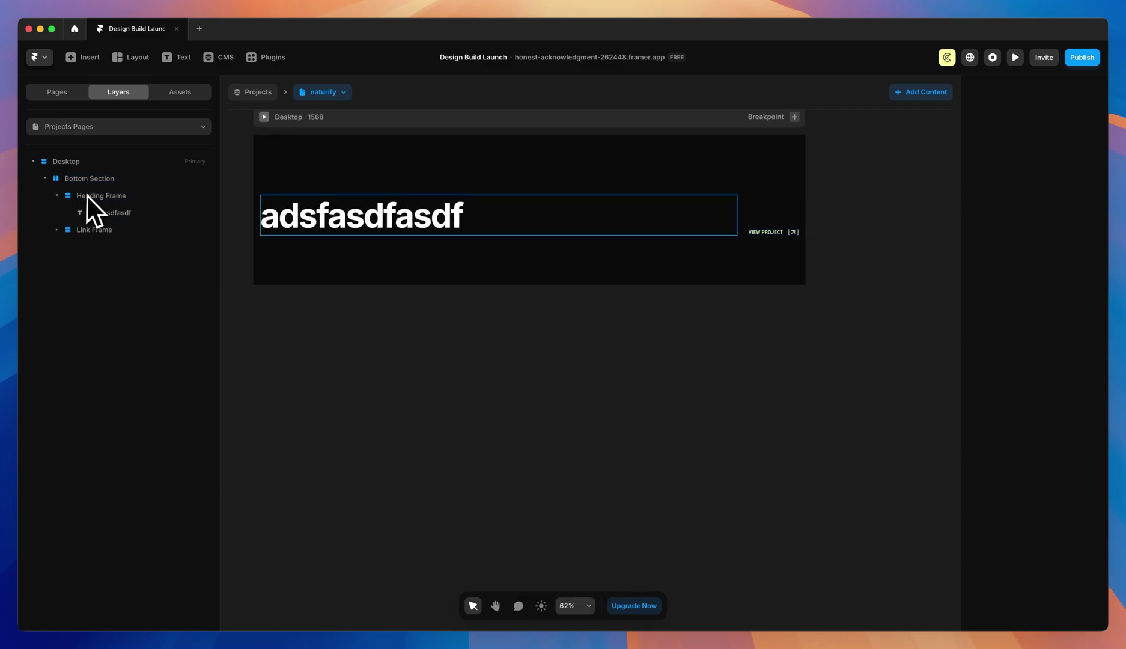
{"action": "double_click", "coordinate": [96, 179]}
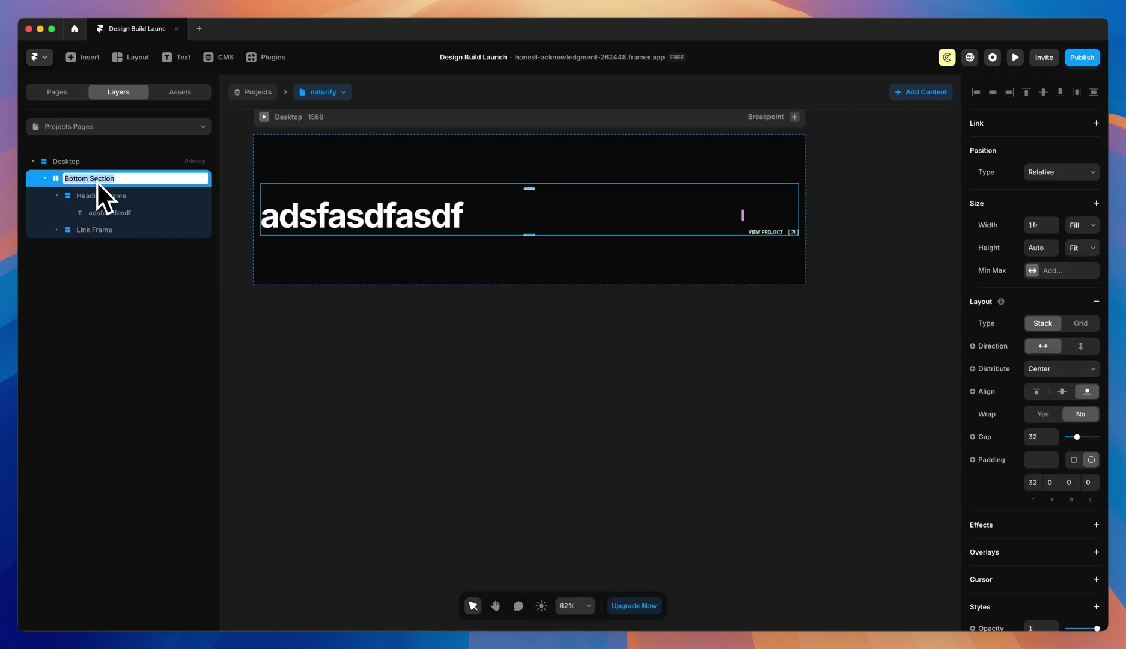
{"action": "type", "text": "Top Section"}
{"action": "key", "text": "Return"}
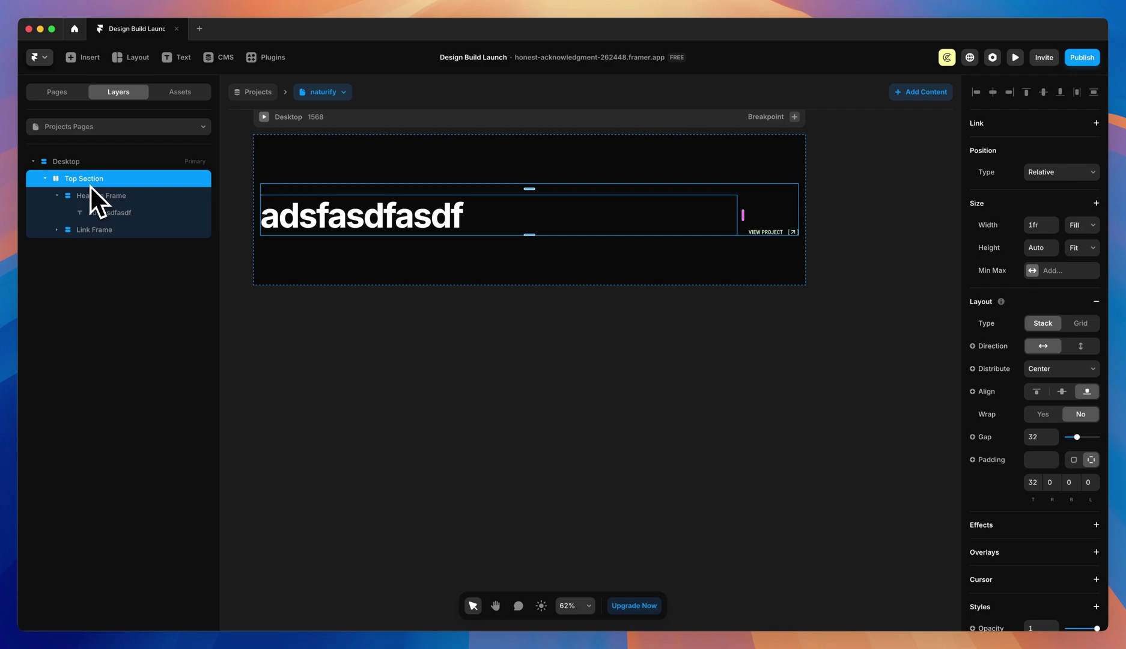
- Bind the heading text's content in the Heading Frame to the Project Name variable
{"action": "left_click", "coordinate": [110, 213]}
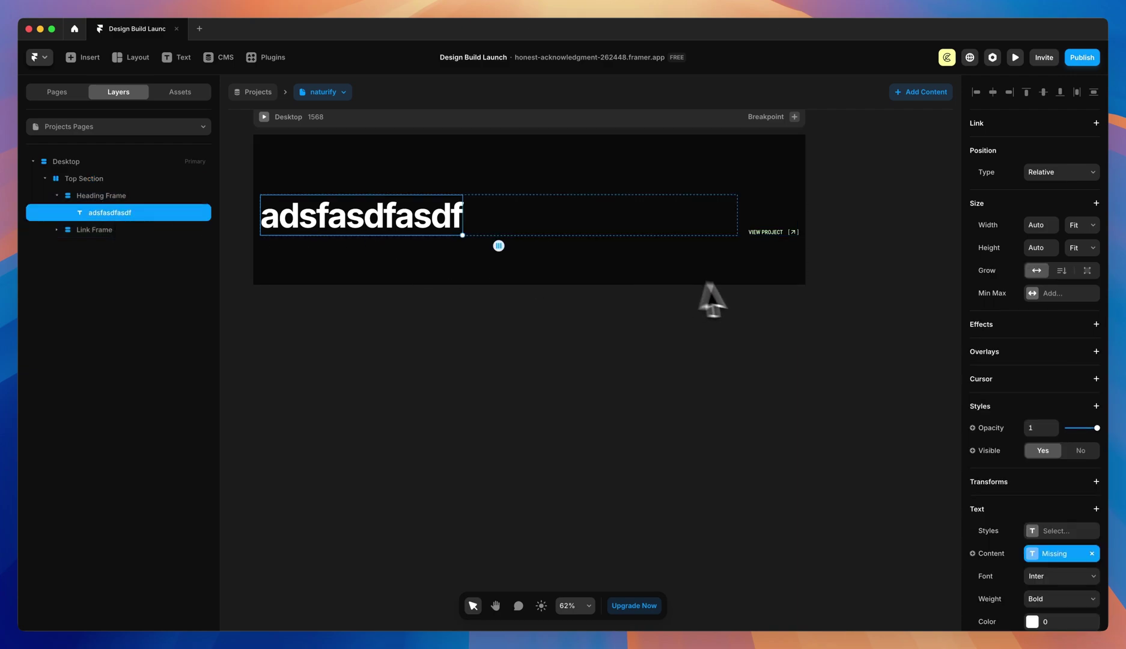
{"action": "scroll", "coordinate": [998, 390], "scroll_direction": "down", "scroll_amount": 2}
{"action": "left_click", "coordinate": [974, 529]}
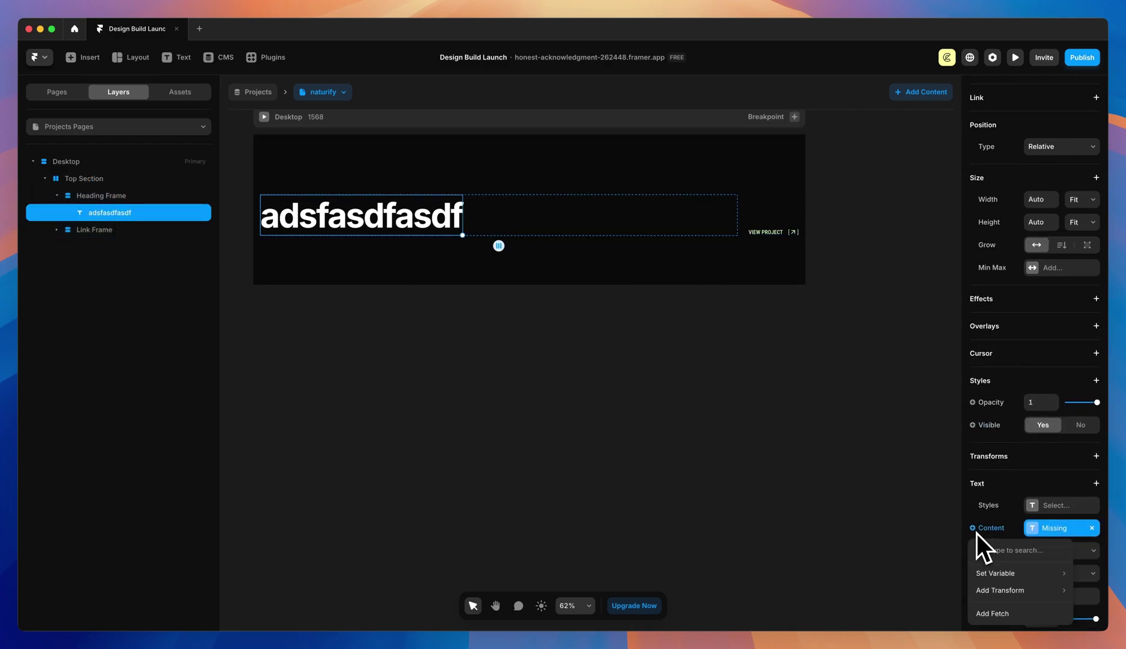
{"action": "mouse_move", "coordinate": [996, 570]}
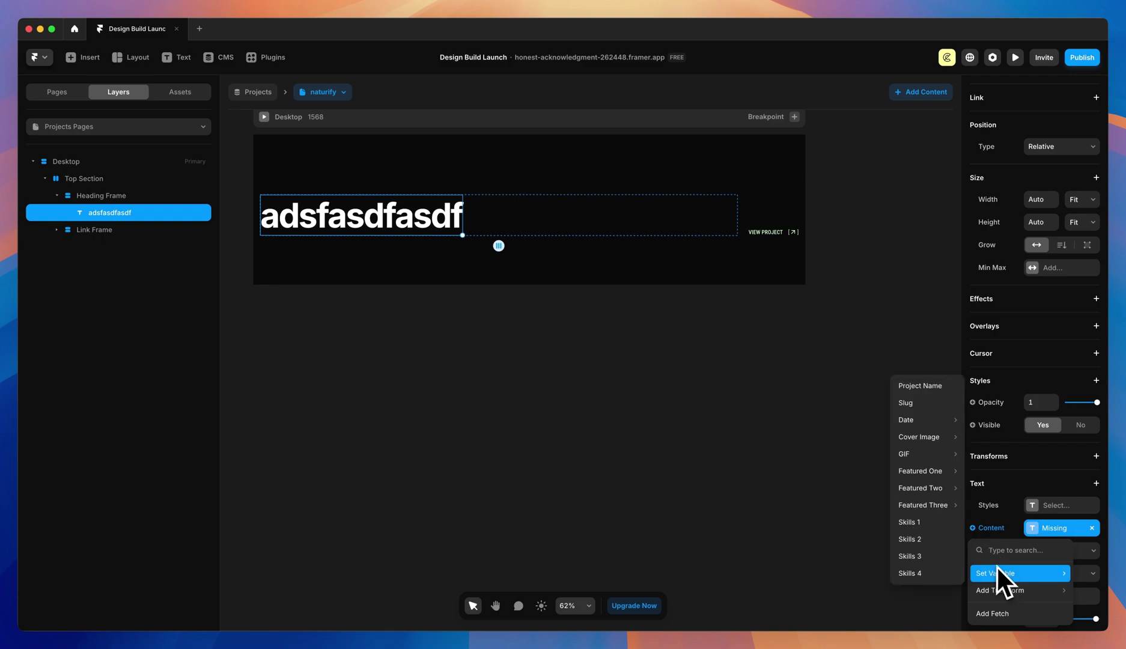
{"action": "left_click", "coordinate": [927, 388]}
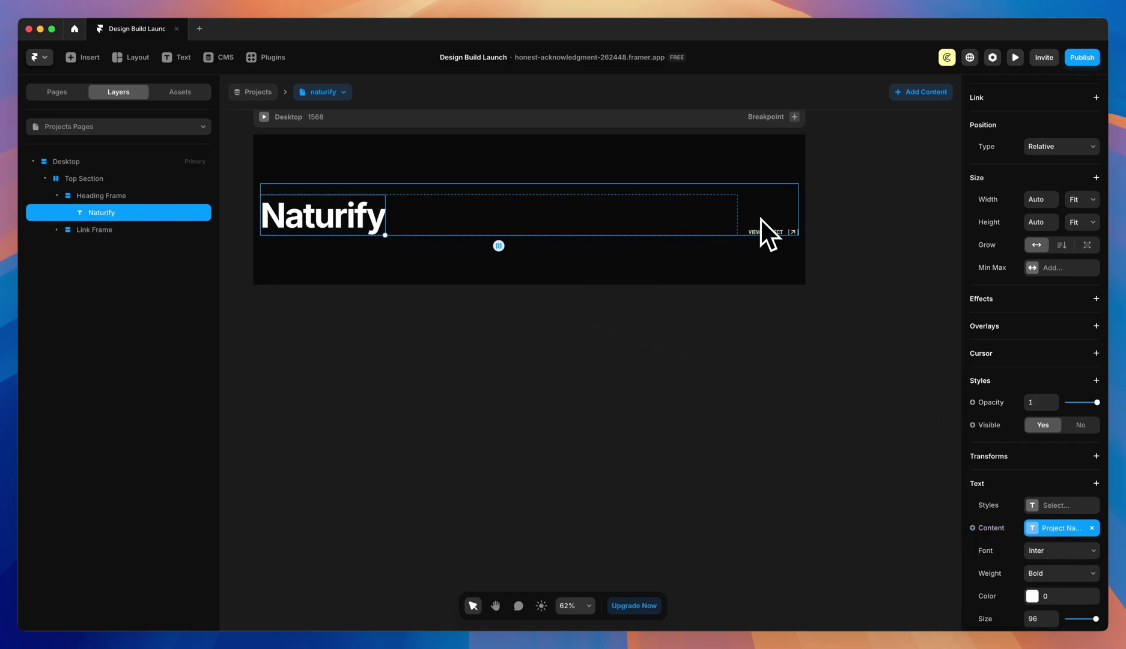
- Delete the link inside the Top Section's Link Frame and rename the frame Skills
{"action": "left_click", "coordinate": [63, 232]}
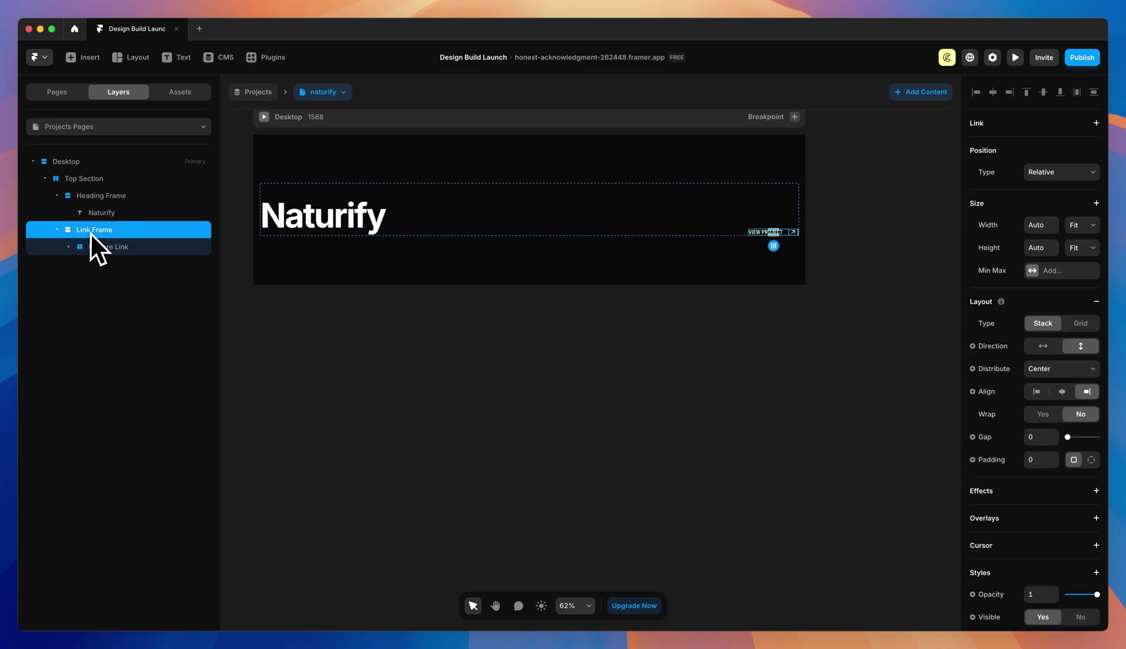
{"action": "left_click", "coordinate": [103, 247]}
{"action": "key", "text": "BackSpace"}
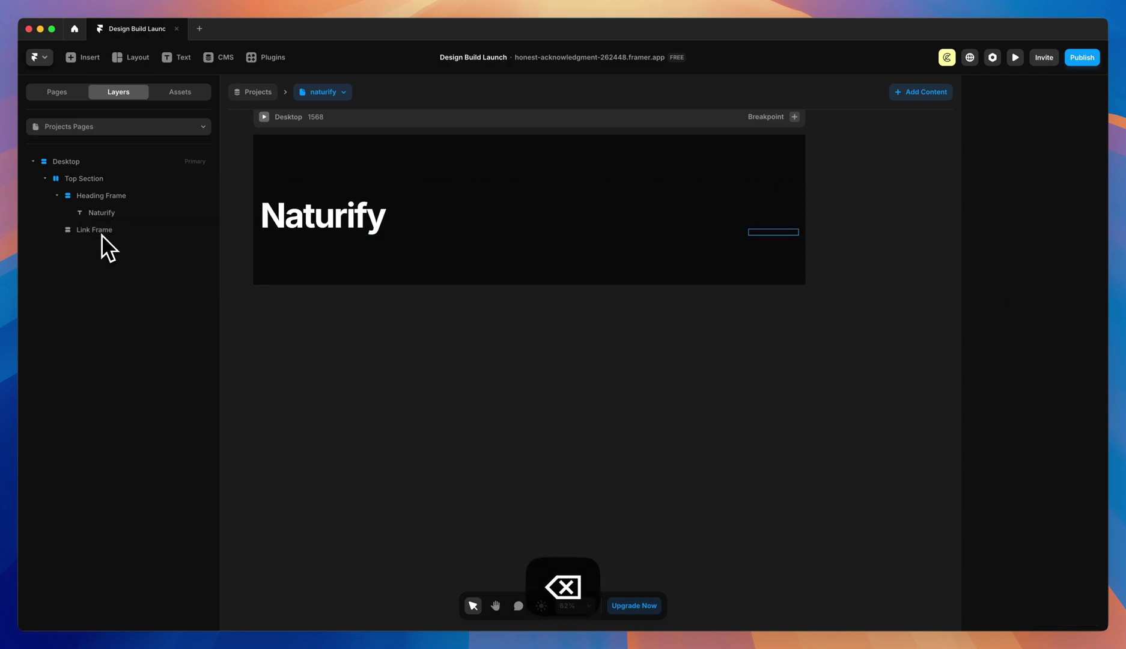
{"action": "left_click", "coordinate": [101, 233]}
- Copy the Skills stack from the /work page into the Top Section, replacing the empty frame beside the heading
{"action": "left_click", "coordinate": [89, 127]}
{"action": "left_click", "coordinate": [59, 186]}
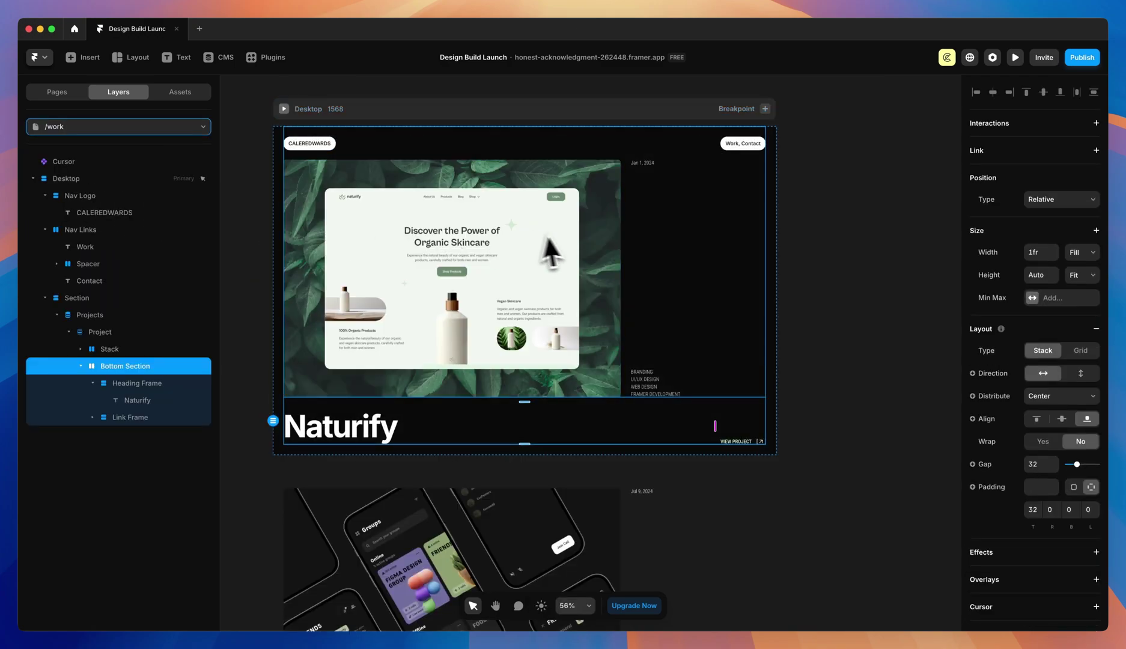
{"action": "left_click", "coordinate": [670, 382]}
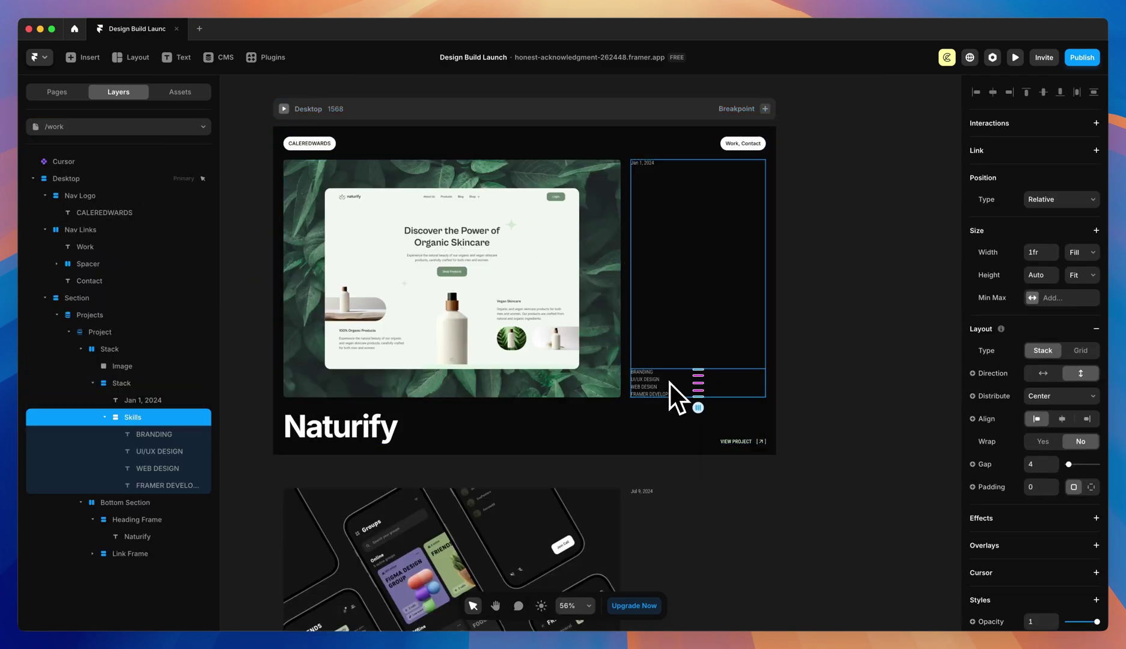
{"action": "key", "text": "super+c"}
{"action": "left_click", "coordinate": [159, 128]}
{"action": "left_click", "coordinate": [87, 201]}
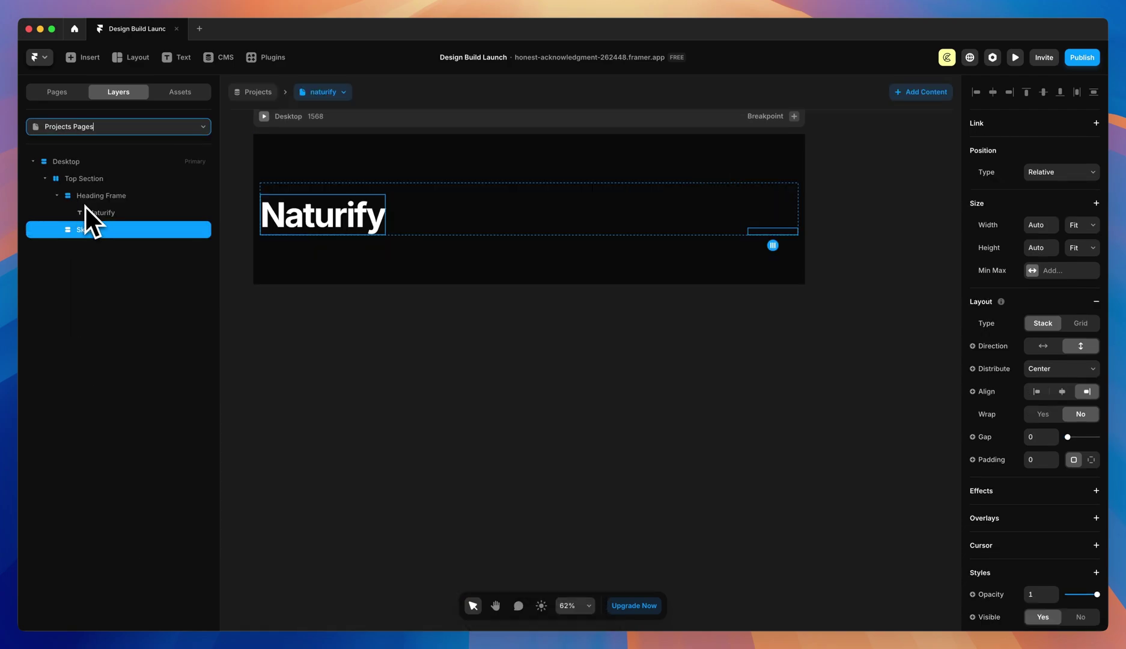
{"action": "key", "text": "super+v"}
{"action": "left_click_drag", "start_coordinate": [124, 244], "coordinate": [85, 226]}
{"action": "key", "text": "BackSpace"}
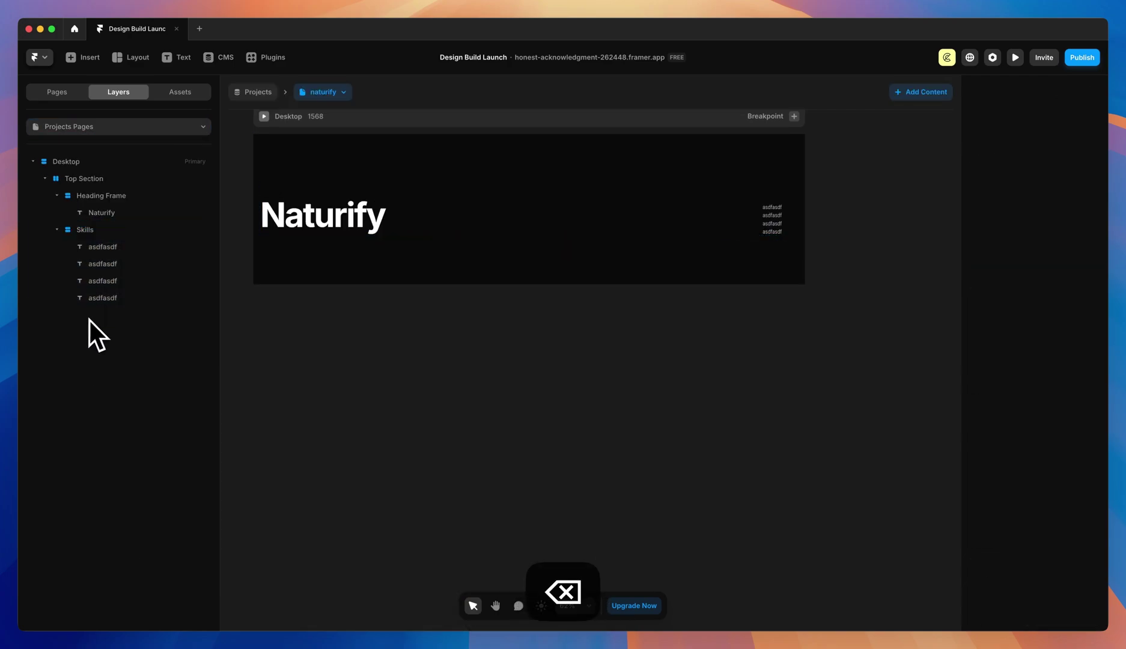
{"action": "left_click", "coordinate": [763, 227]}
{"action": "left_click", "coordinate": [807, 332]}
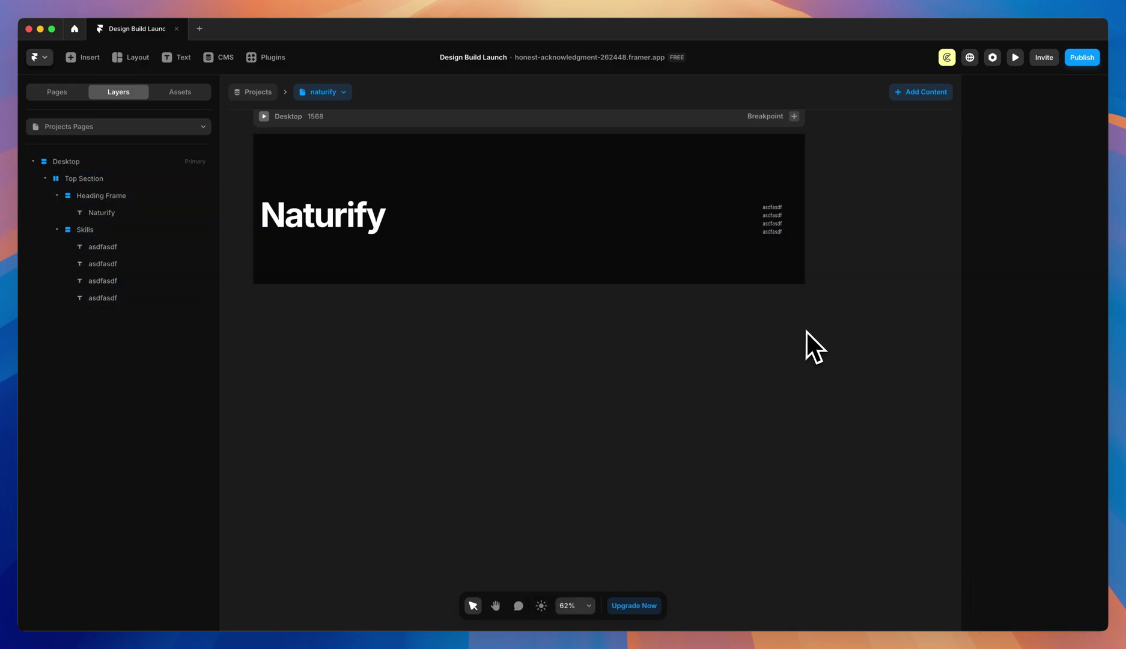
- Set the Skills stack's width to Fill in the Top Section
{"action": "left_click", "coordinate": [117, 202]}
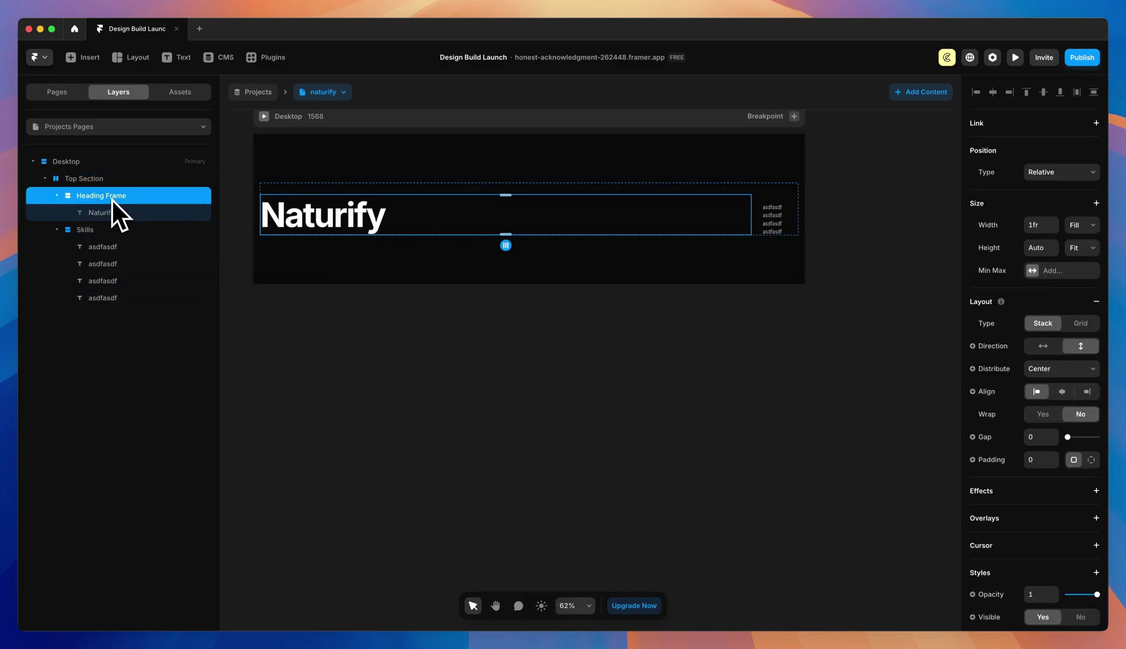
{"action": "left_click", "coordinate": [104, 228]}
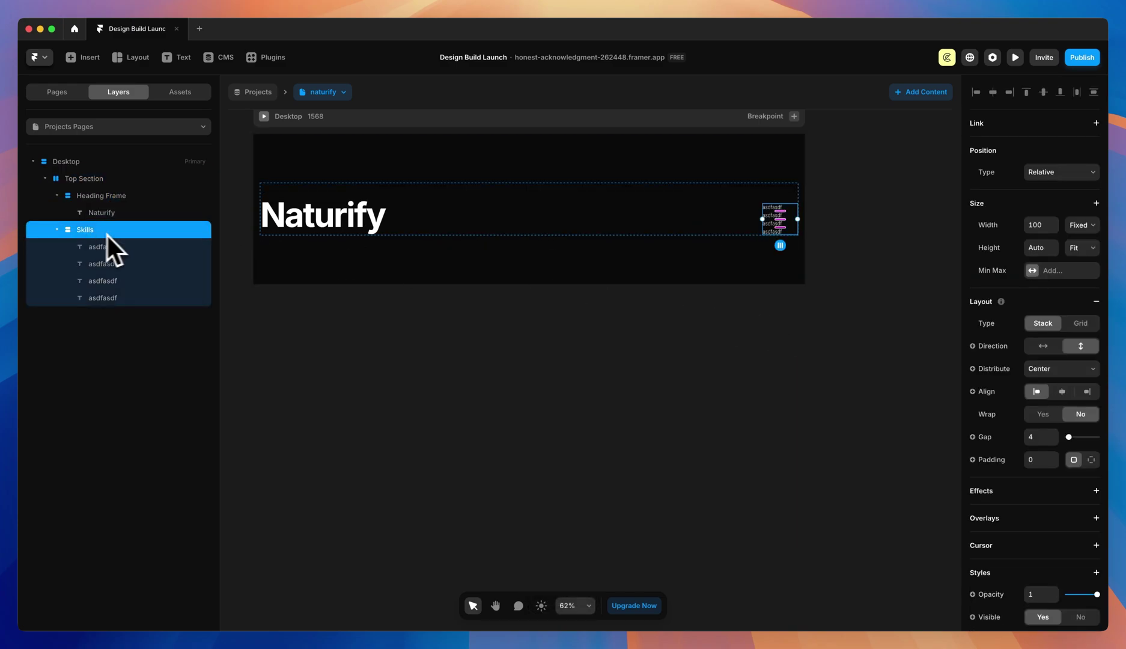
{"action": "left_click", "coordinate": [1076, 227]}
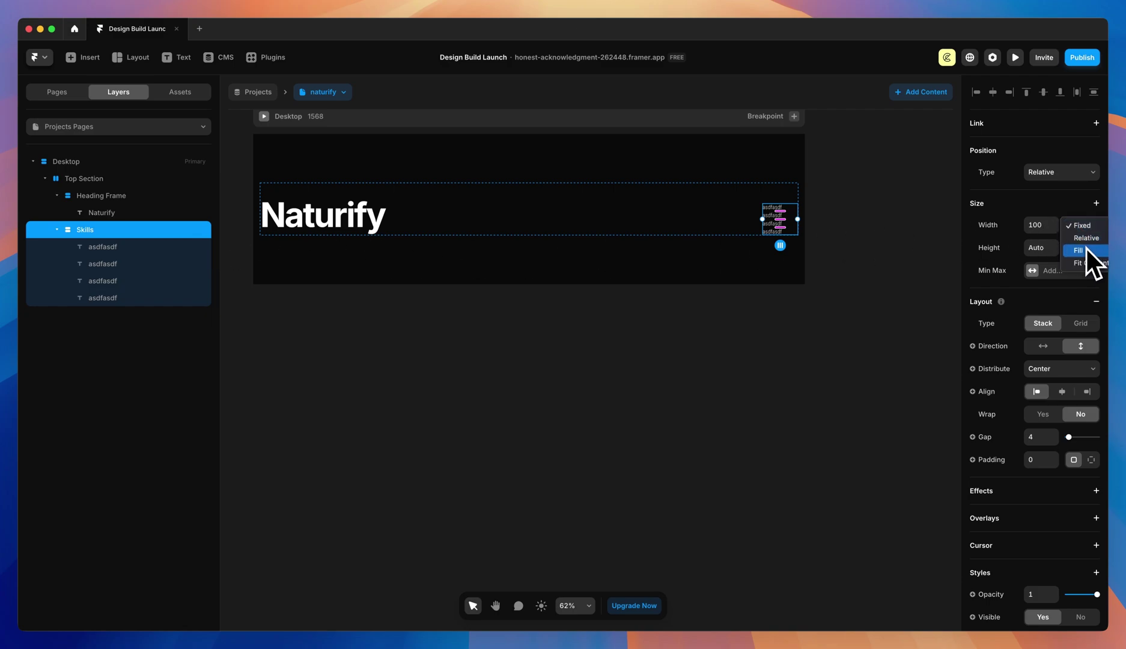
{"action": "left_click", "coordinate": [1085, 251]}
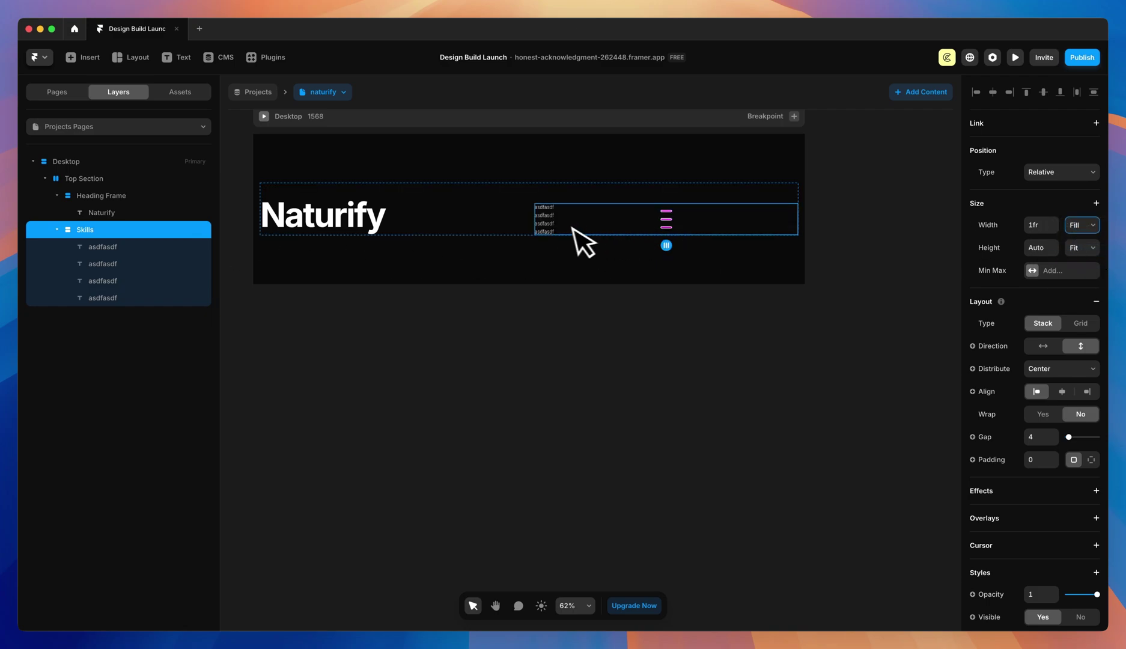
- Align the Skills stack's contents to the right edge
{"action": "left_click", "coordinate": [112, 197]}
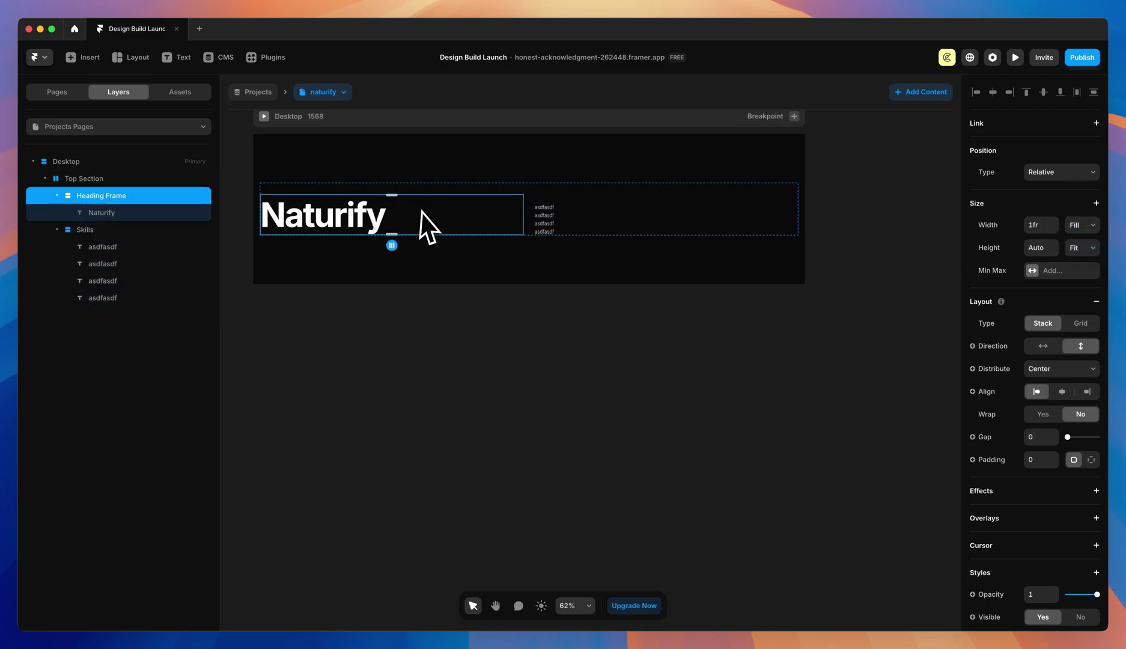
{"action": "left_click", "coordinate": [92, 232]}
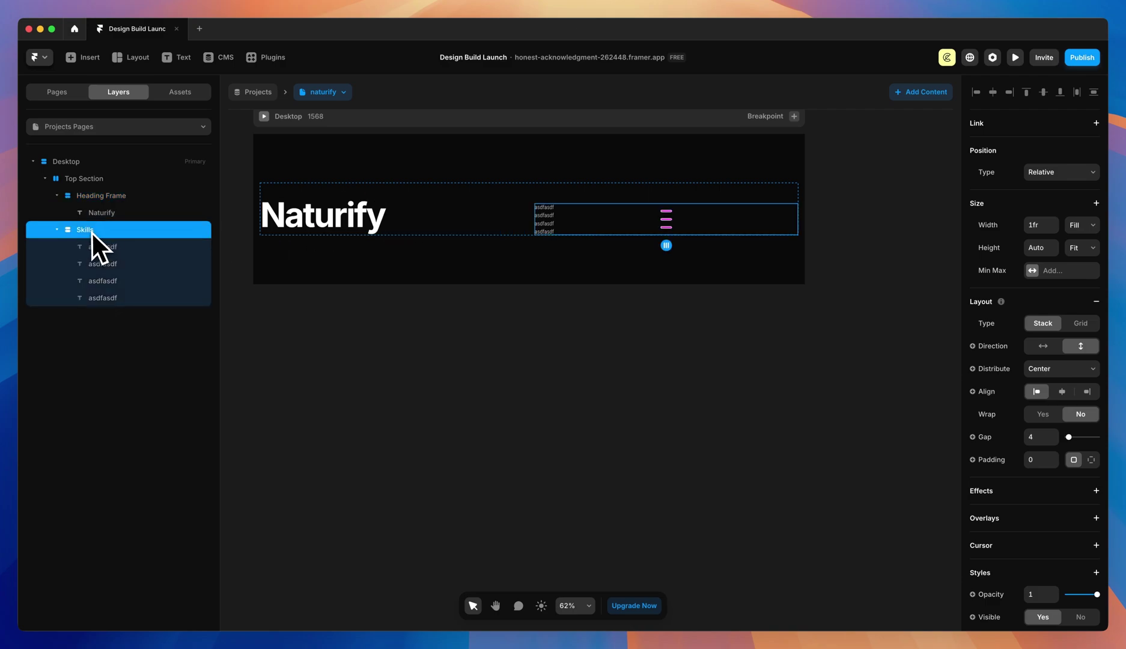
{"action": "left_click", "coordinate": [1087, 391]}
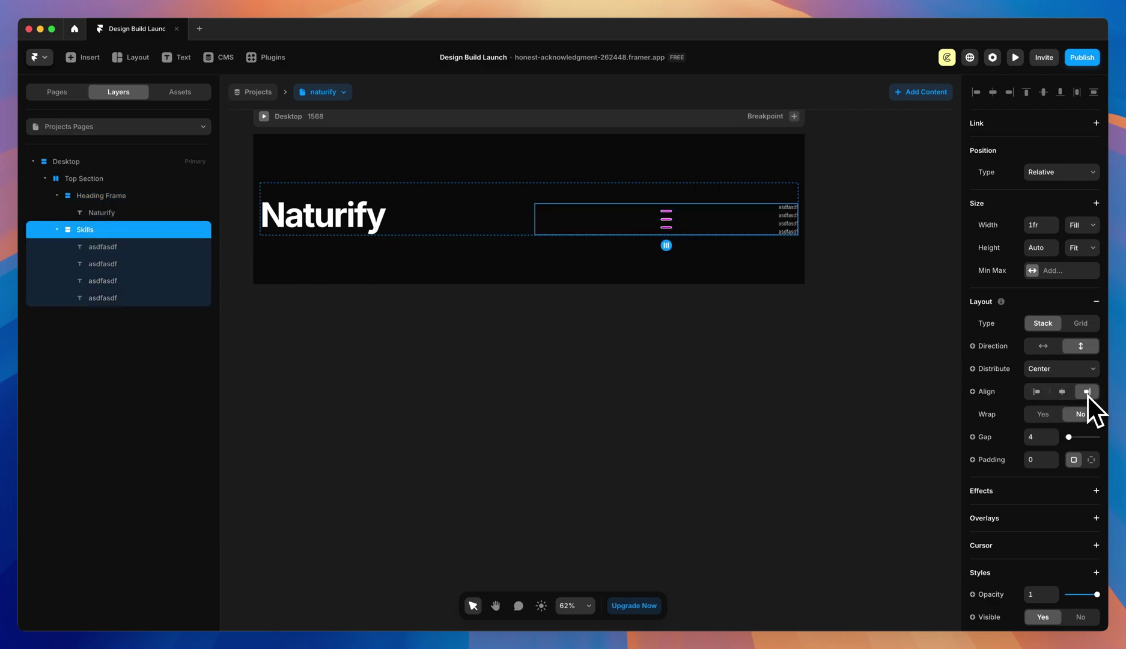
- Set the text alignment of all four skill texts in the Skills stack to right
{"action": "scroll", "coordinate": [1087, 395], "scroll_direction": "down", "scroll_amount": 2}
{"action": "left_click_drag", "start_coordinate": [107, 252], "coordinate": [103, 300]}
{"action": "scroll", "coordinate": [997, 424], "scroll_direction": "down", "scroll_amount": 3}
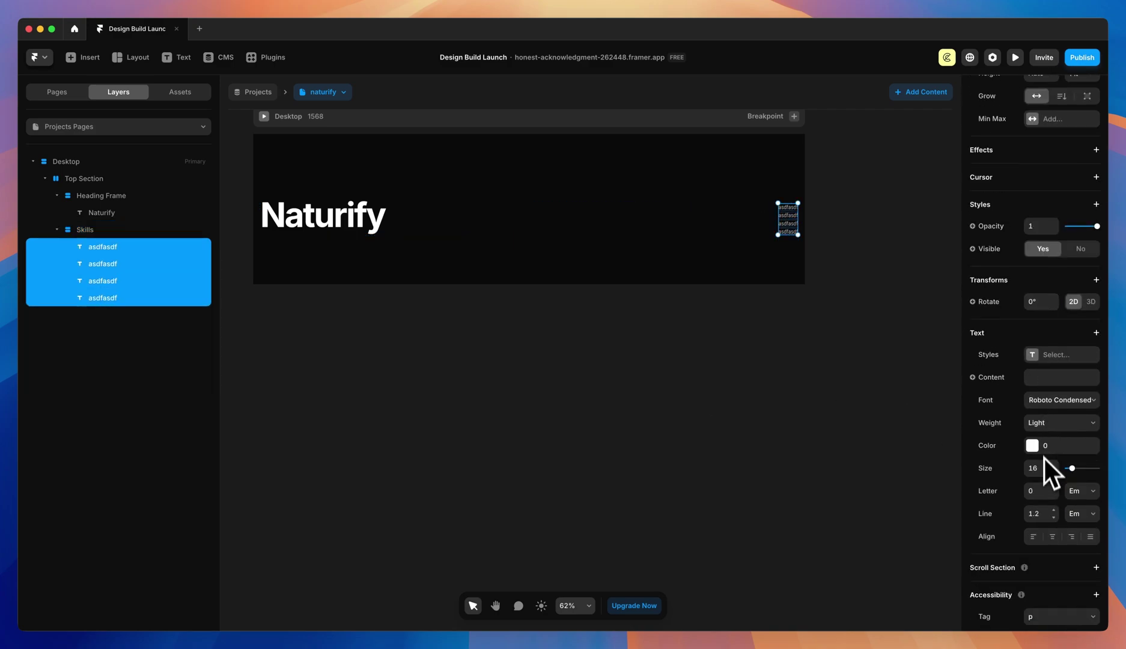
{"action": "left_click", "coordinate": [1071, 537]}
{"action": "left_click", "coordinate": [844, 221]}
- Select the first placeholder text in the Skills stack
{"action": "scroll", "coordinate": [766, 223], "scroll_direction": "up", "scroll_amount": 5}
{"action": "left_click", "coordinate": [764, 221]}
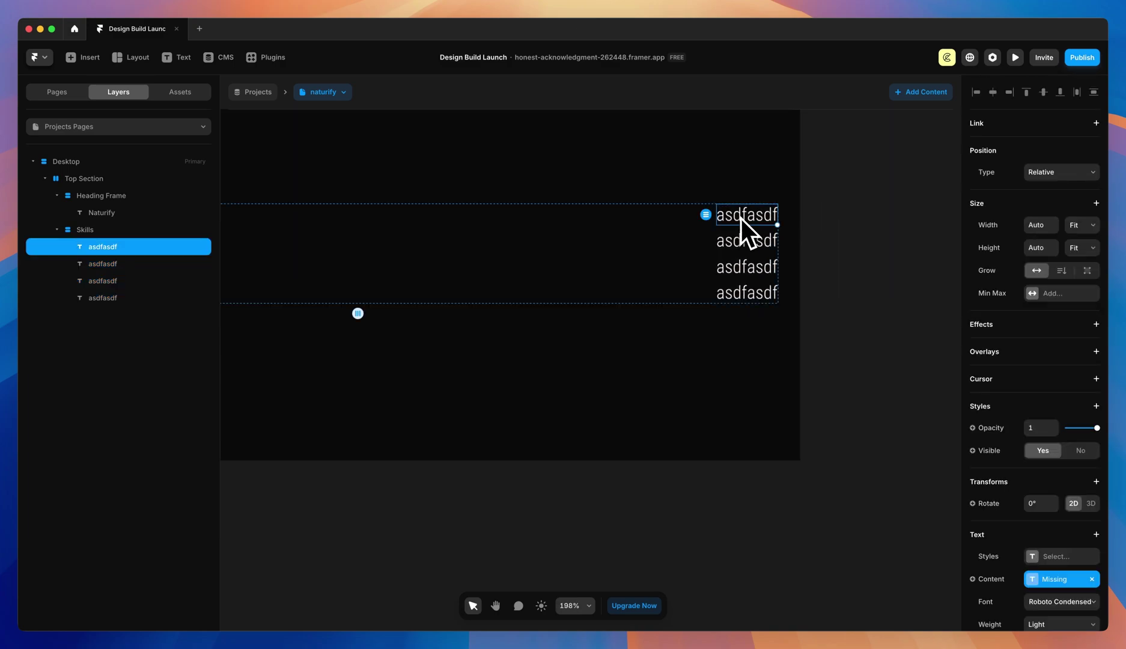
- Bind the first placeholder text in the Skills stack to the Skills 1 variable
{"action": "scroll", "coordinate": [1009, 391], "scroll_direction": "down", "scroll_amount": 2}
{"action": "left_click", "coordinate": [976, 503]}
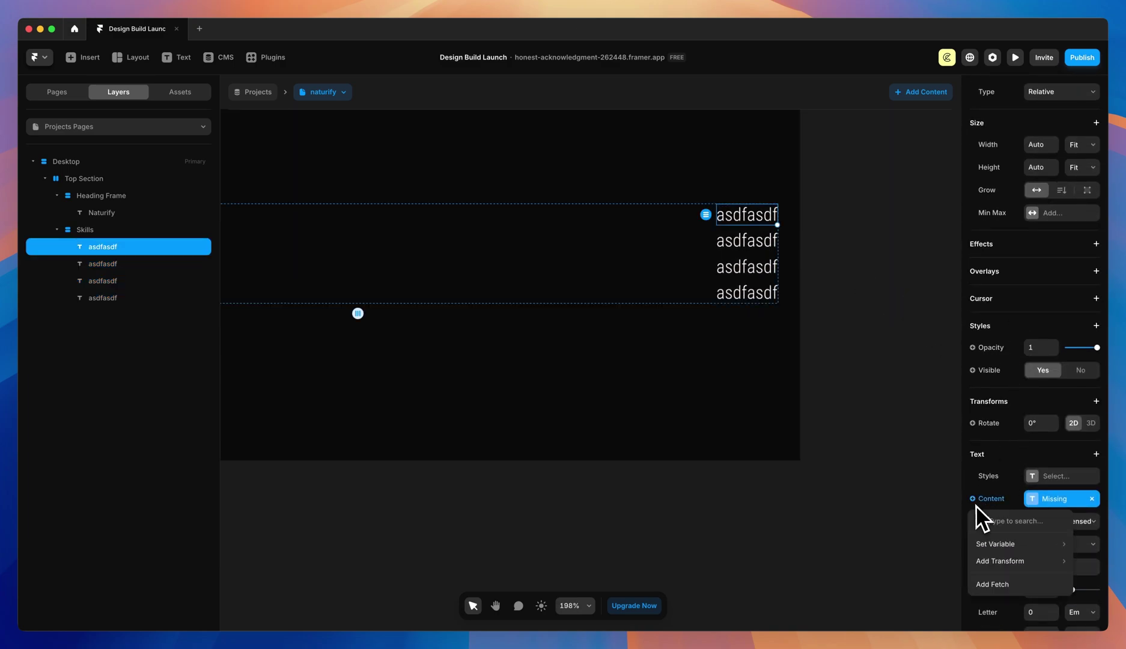
{"action": "mouse_move", "coordinate": [988, 546]}
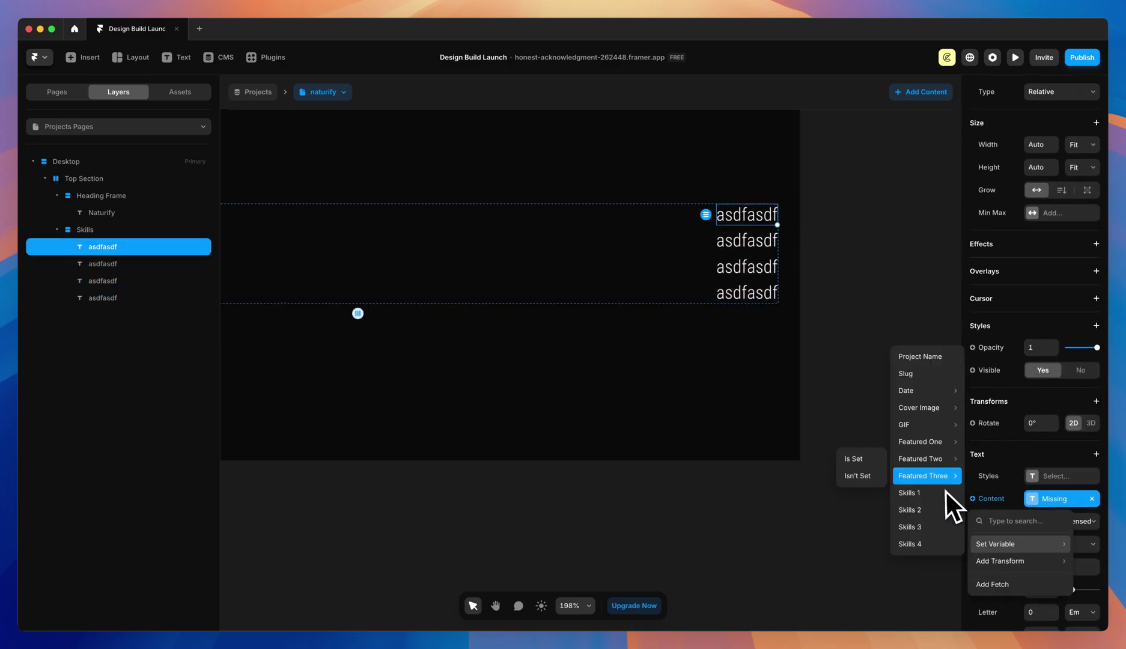
{"action": "left_click", "coordinate": [923, 492]}
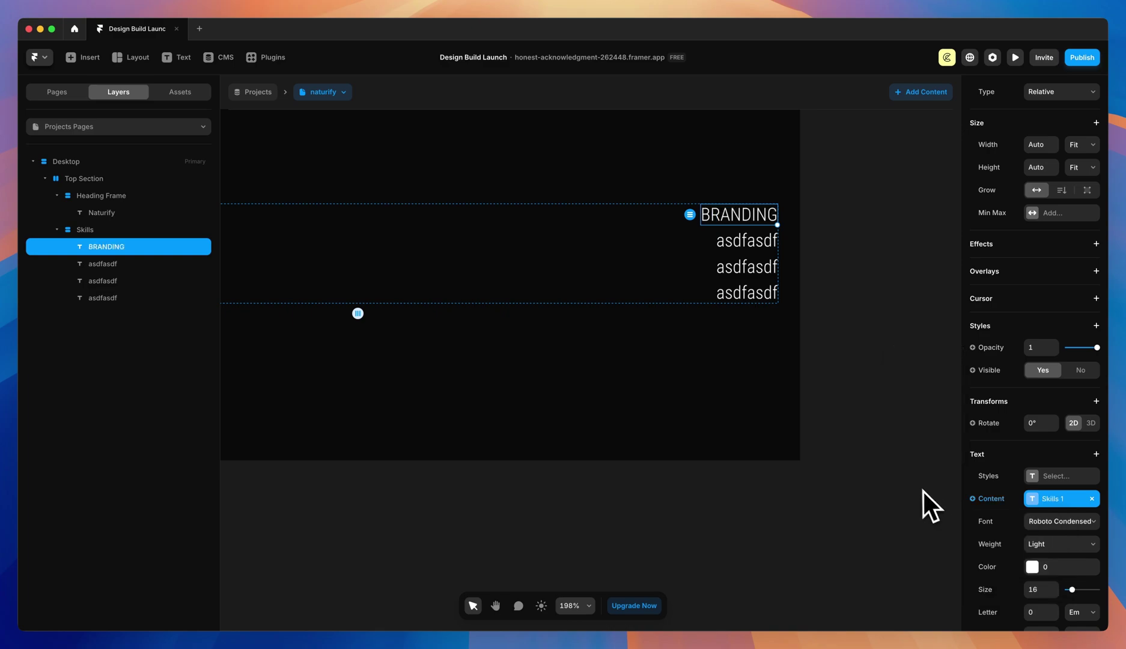
- Bind the remaining three placeholder texts in the Skills stack to Skills 2, Skills 3 and Skills 4
{"action": "left_click", "coordinate": [735, 281]}
{"action": "left_click", "coordinate": [748, 298]}
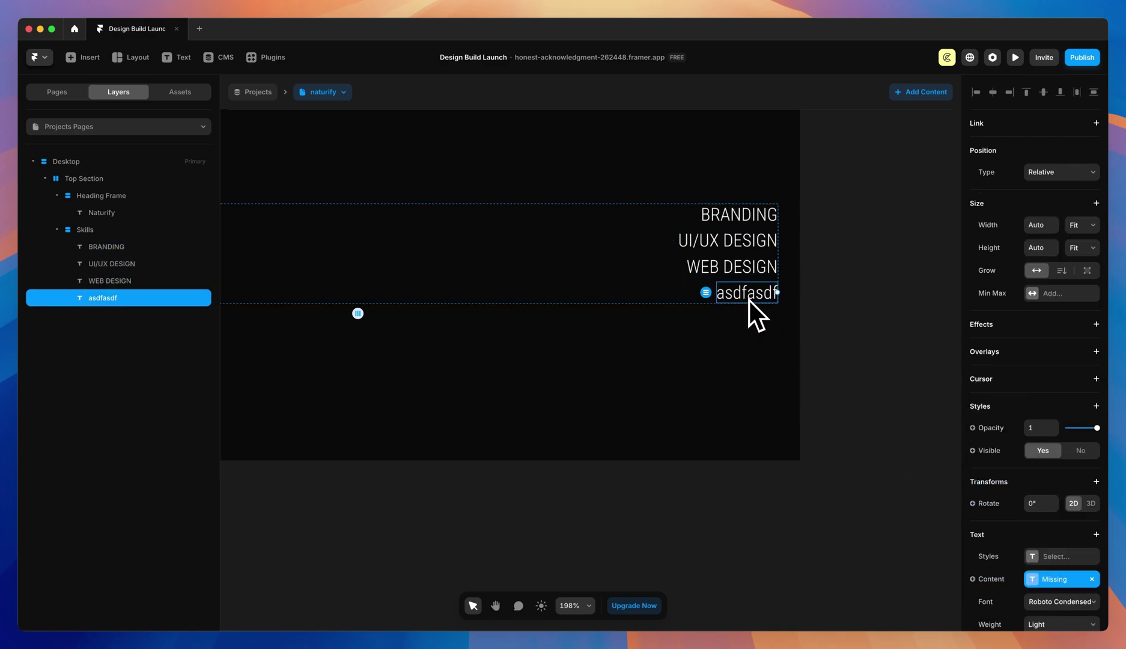
{"action": "left_click", "coordinate": [893, 490]}
- Preview the project page template with the content of the groups entry
{"action": "scroll", "coordinate": [862, 295], "scroll_direction": "down", "scroll_amount": 5}
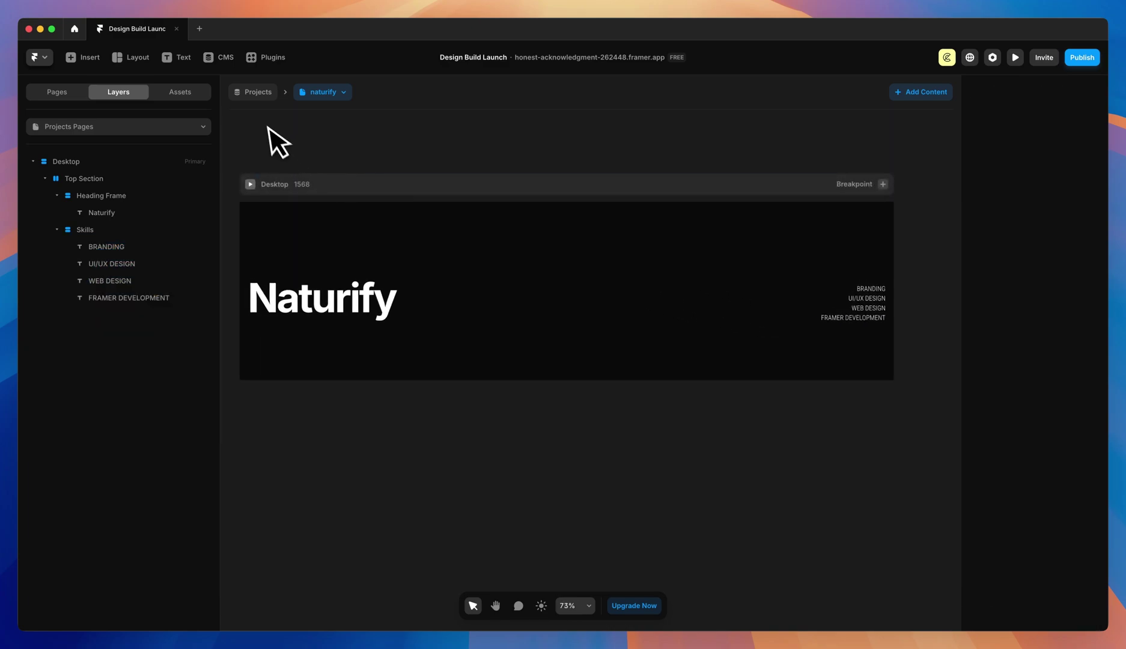
{"action": "left_click", "coordinate": [322, 92]}
{"action": "left_click", "coordinate": [325, 131]}
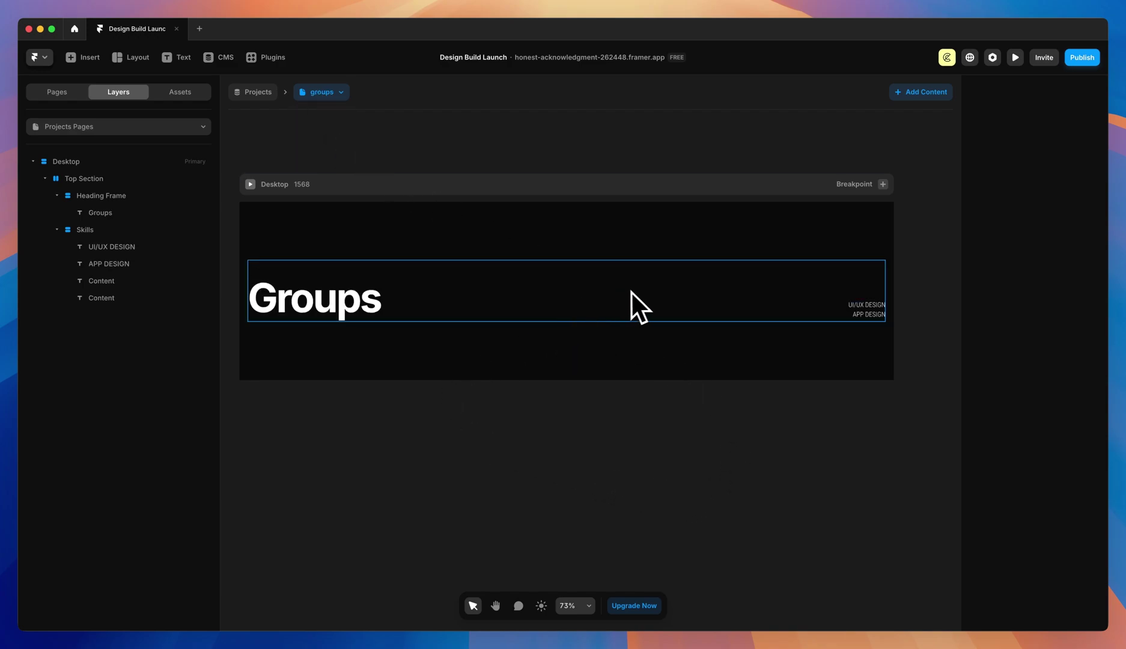
- Set the Desktop breakpoint's padding to a uniform 0 and its gap to 32
{"action": "left_click", "coordinate": [87, 161]}
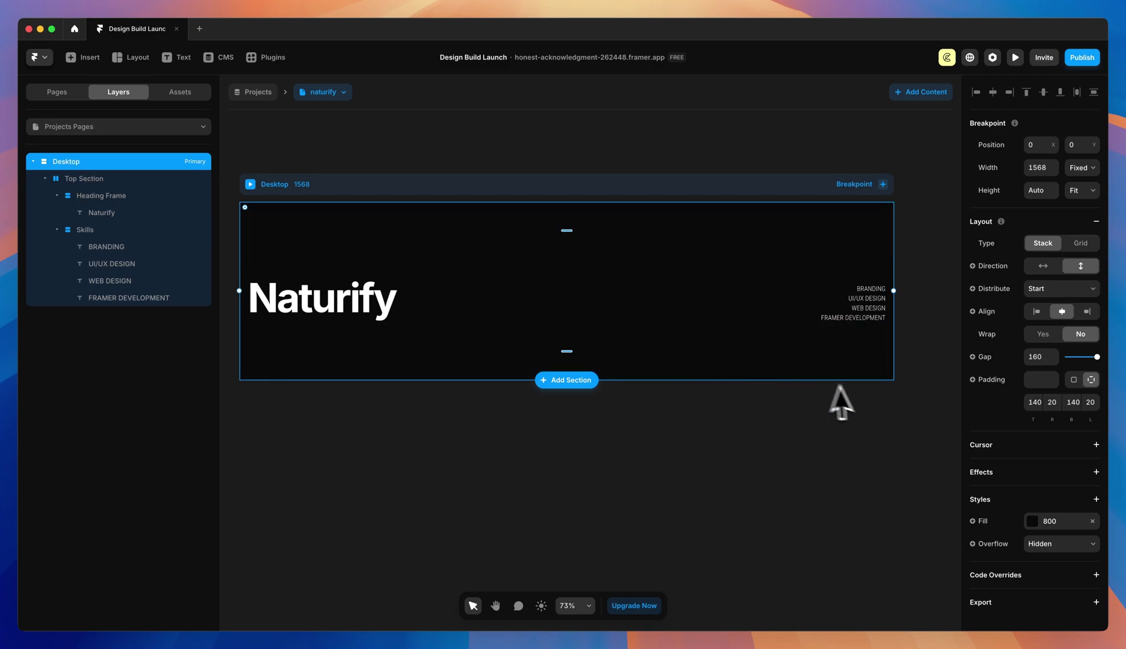
{"action": "left_click", "coordinate": [1074, 380]}
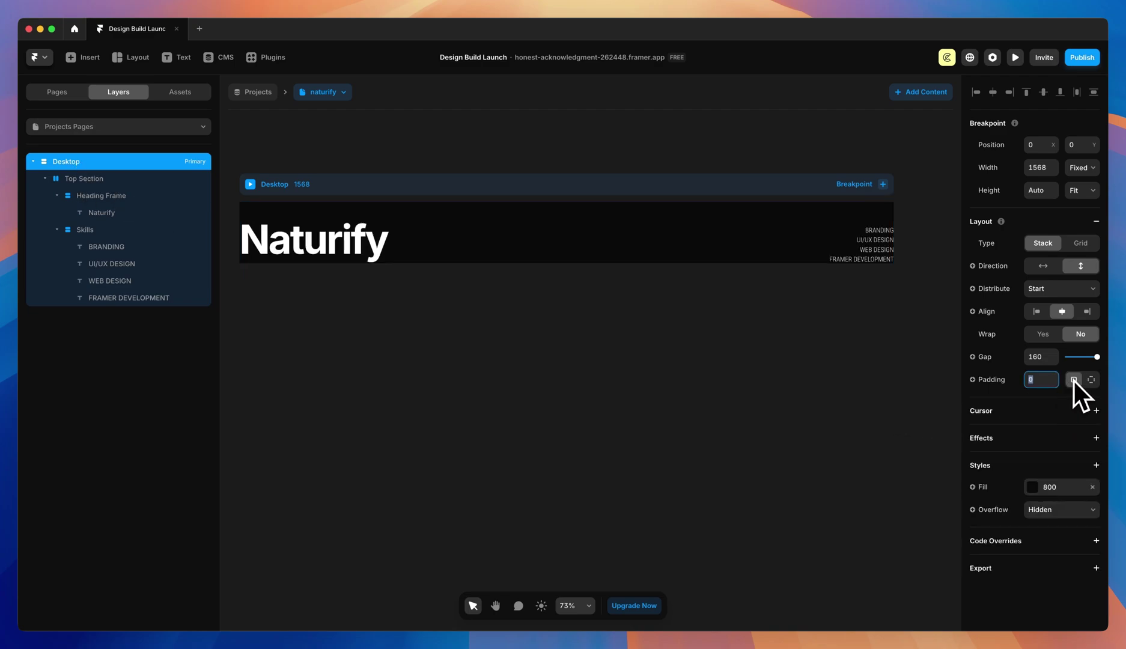
{"action": "left_click", "coordinate": [1068, 357]}
{"action": "left_click_drag", "start_coordinate": [1070, 358], "coordinate": [1078, 362]}
{"action": "left_click_drag", "start_coordinate": [1078, 362], "coordinate": [1078, 362]}
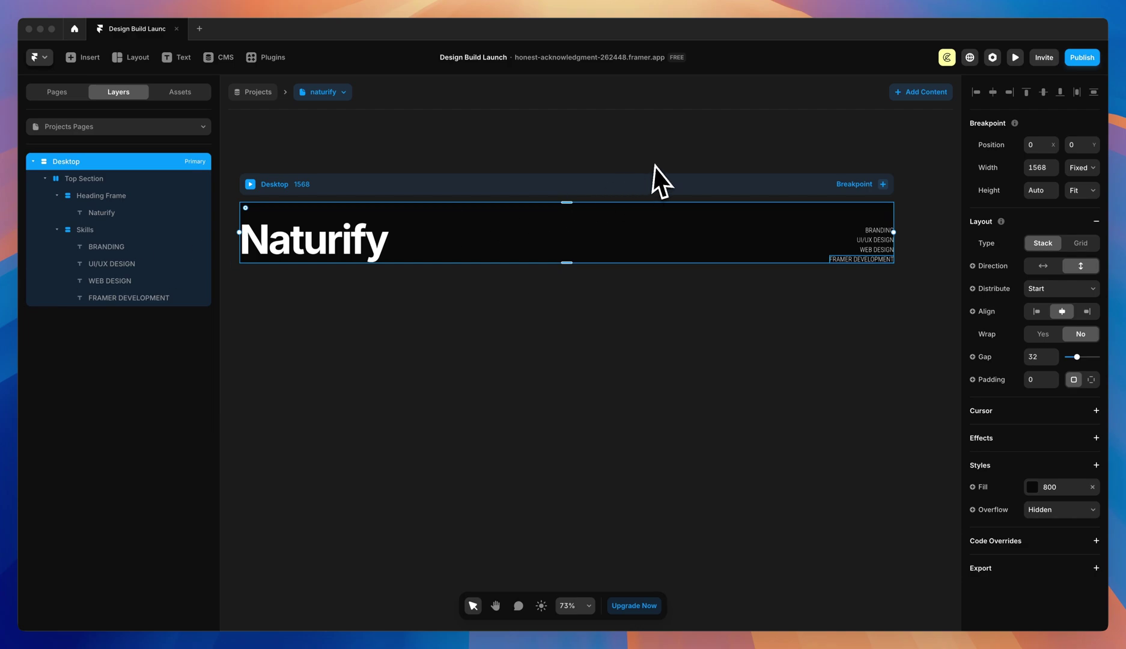
- Set the Top Section's top padding to 104
{"action": "left_click", "coordinate": [109, 211]}
{"action": "left_click", "coordinate": [84, 180]}
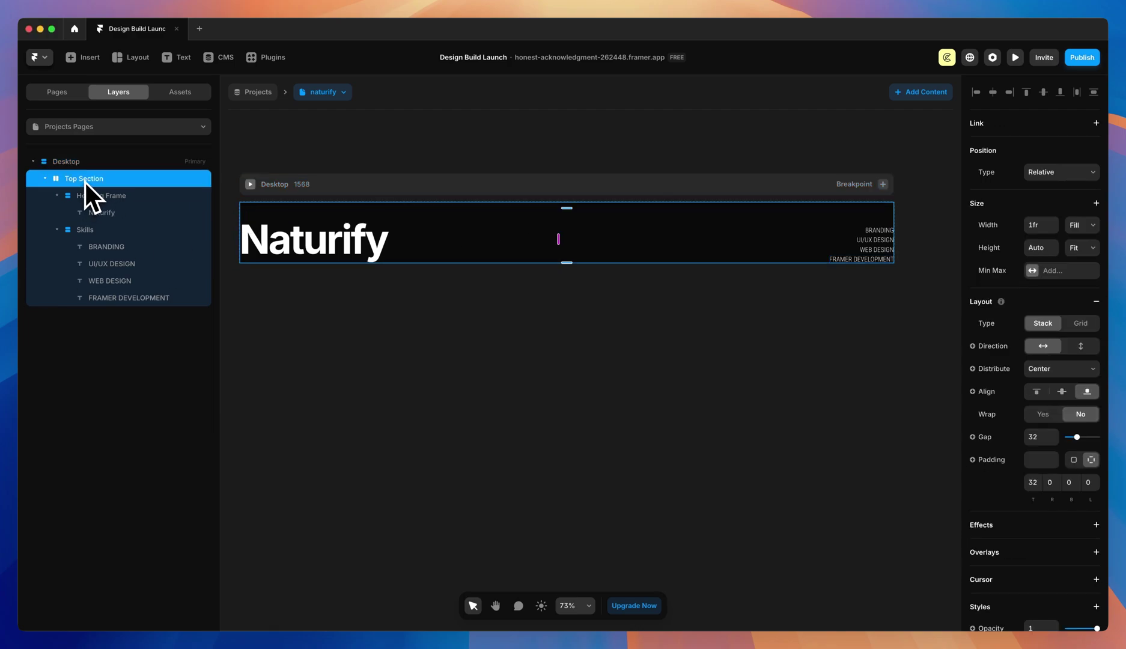
{"action": "left_click", "coordinate": [1040, 486]}
{"action": "type", "text": "1"}
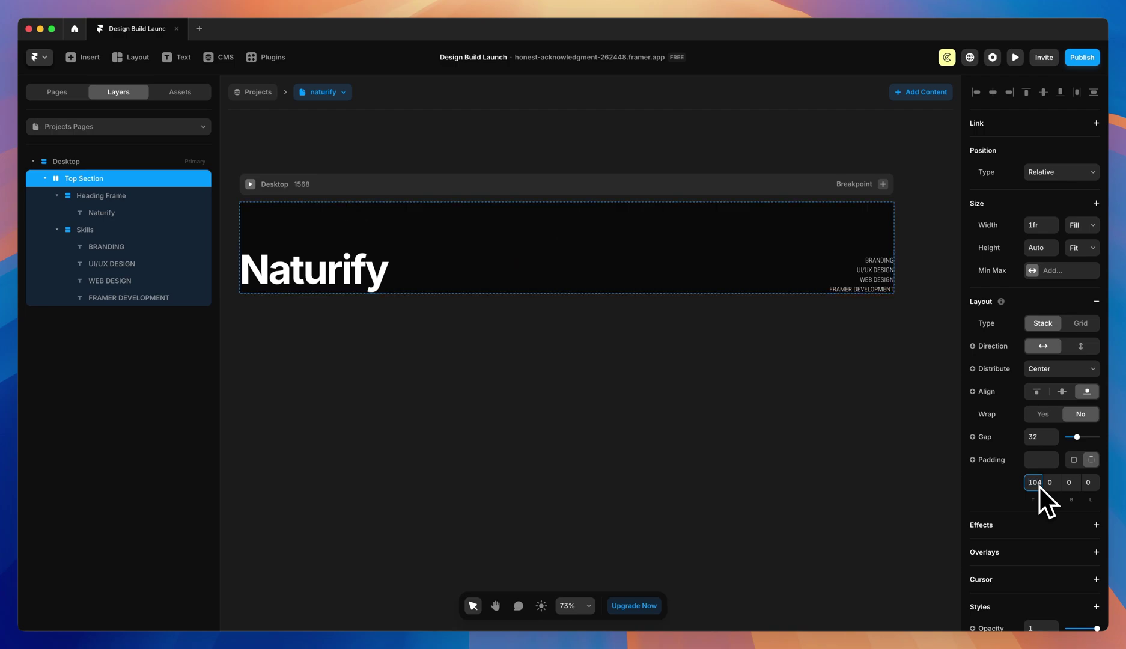
{"action": "type", "text": "04"}
{"action": "key", "text": "Return"}
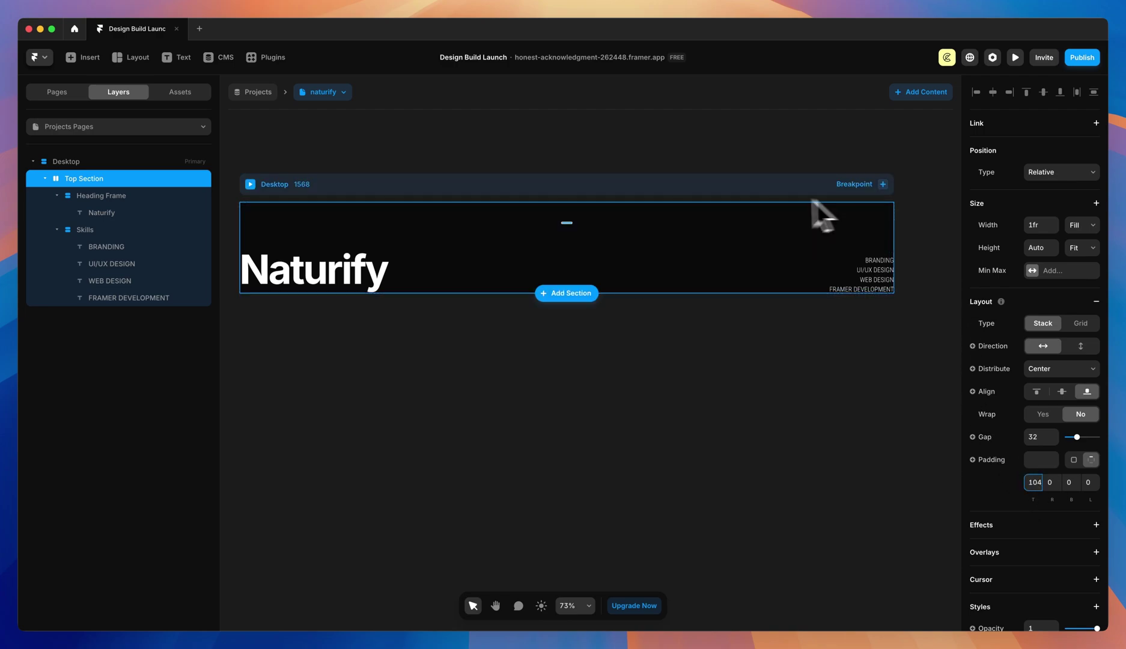
- Copy the Nav Logo and Nav Links from the /work page and paste them into Projects Pages
{"action": "double_click", "coordinate": [86, 127]}
{"action": "left_click", "coordinate": [63, 181]}
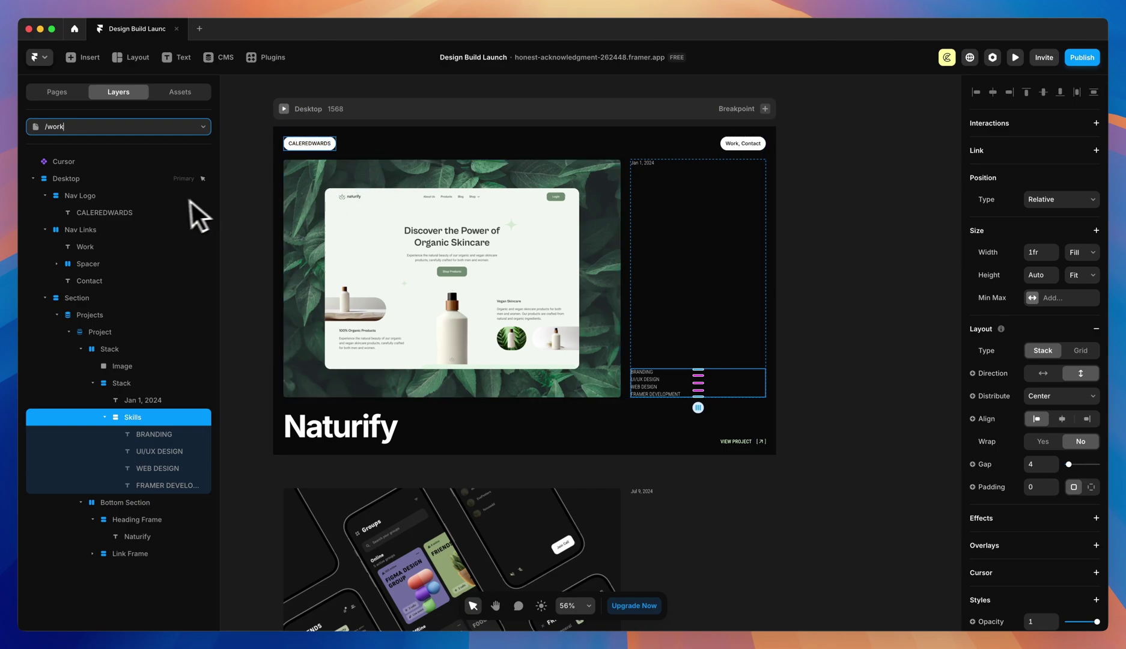
{"action": "left_click", "coordinate": [85, 197]}
{"action": "left_click", "coordinate": [80, 232], "text": "shift"}
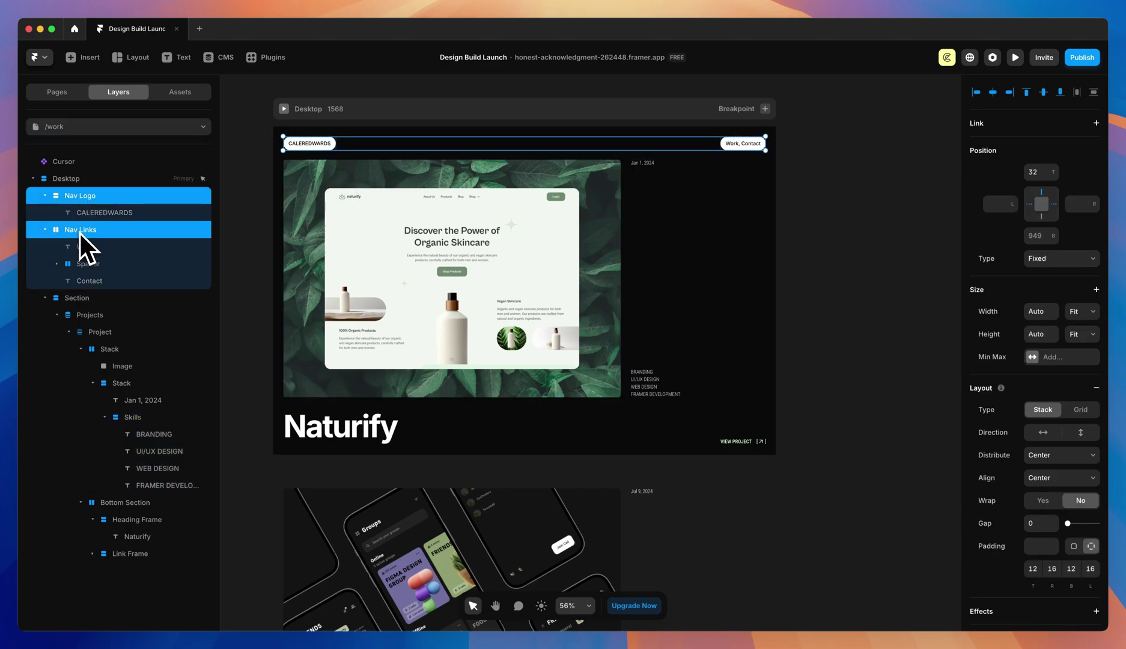
{"action": "key", "text": "super+c"}
{"action": "left_click", "coordinate": [89, 131]}
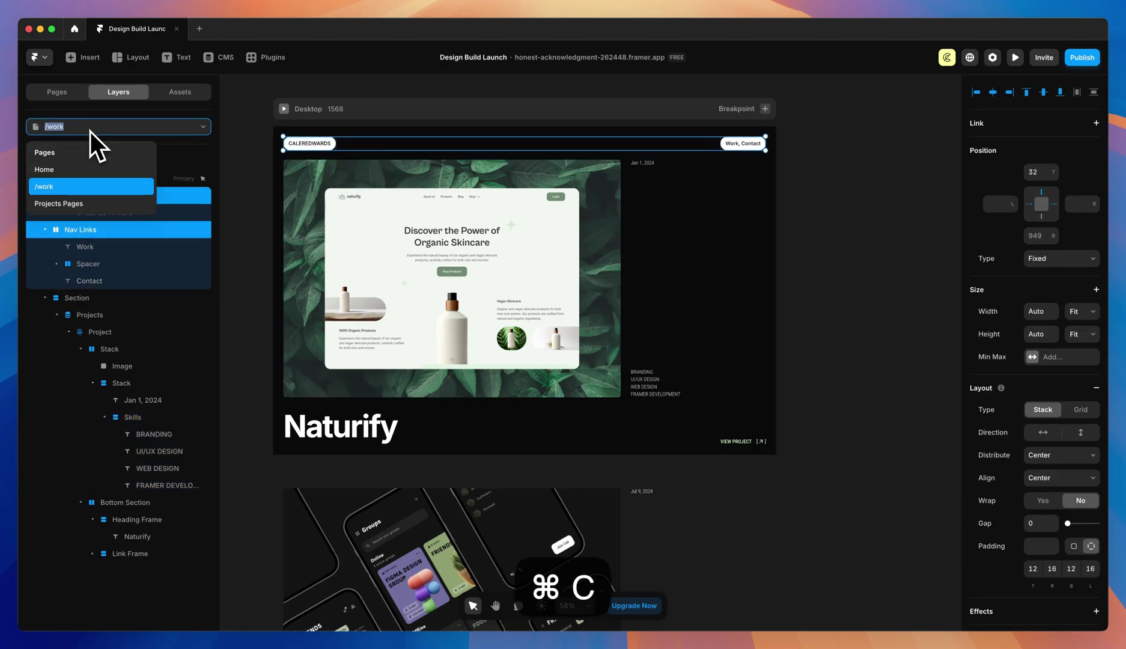
{"action": "left_click", "coordinate": [66, 203]}
{"action": "key", "text": "super+v"}
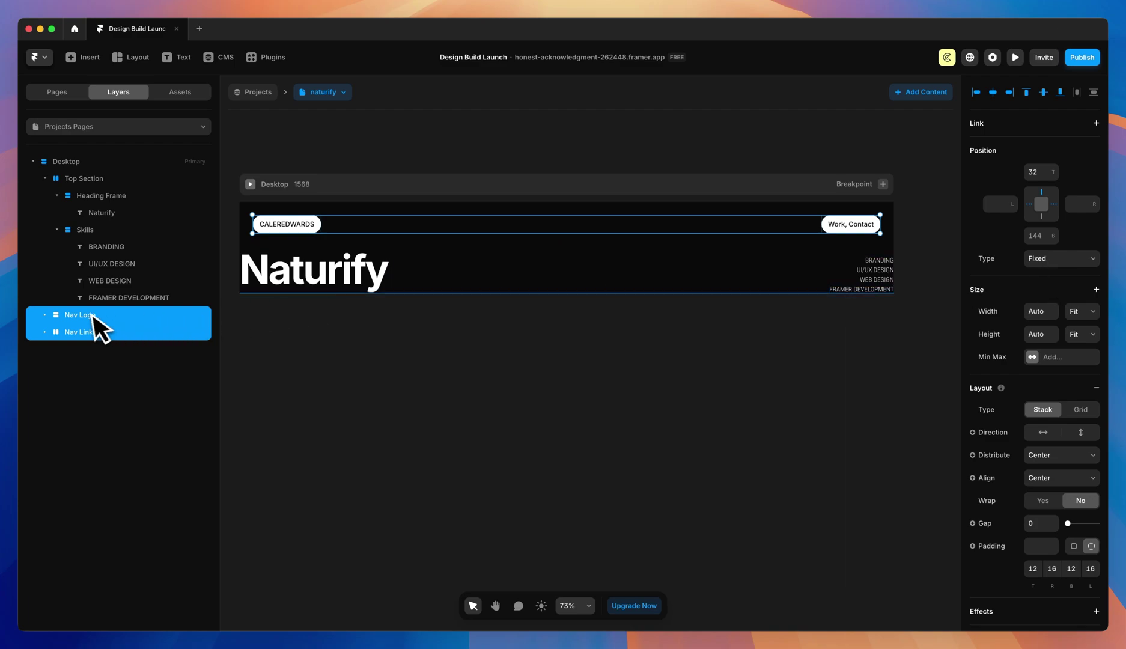
- Move Nav Logo and Nav Links above the Top Section in the layer order and collapse the Top Section
{"action": "left_click_drag", "start_coordinate": [91, 322], "coordinate": [70, 175]}
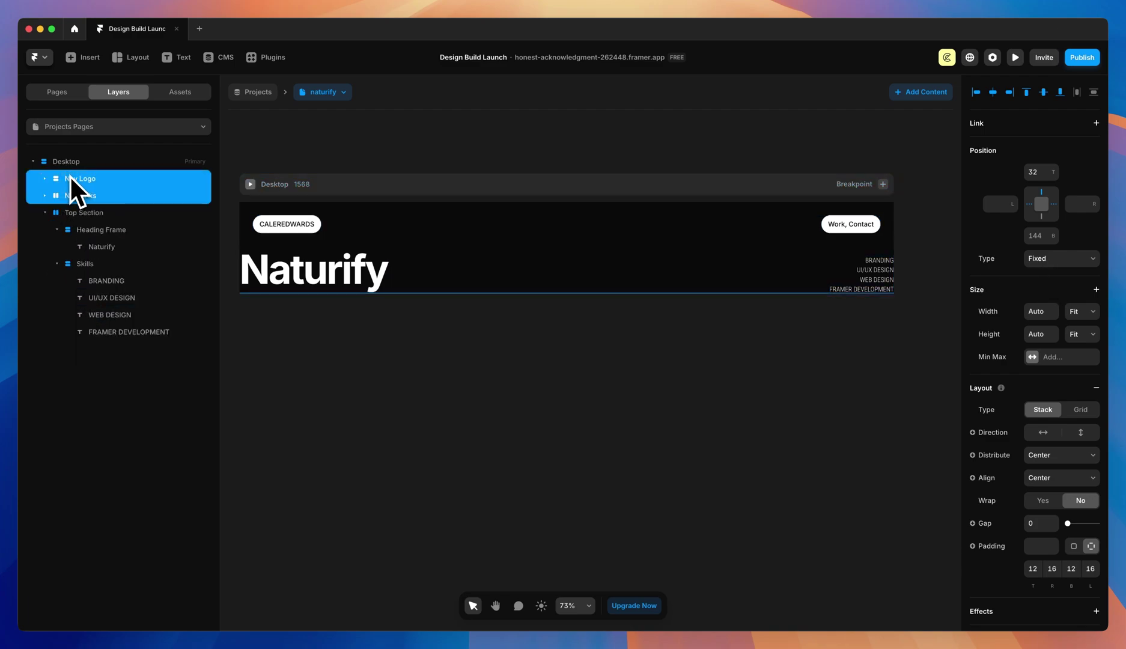
{"action": "left_click", "coordinate": [49, 216]}
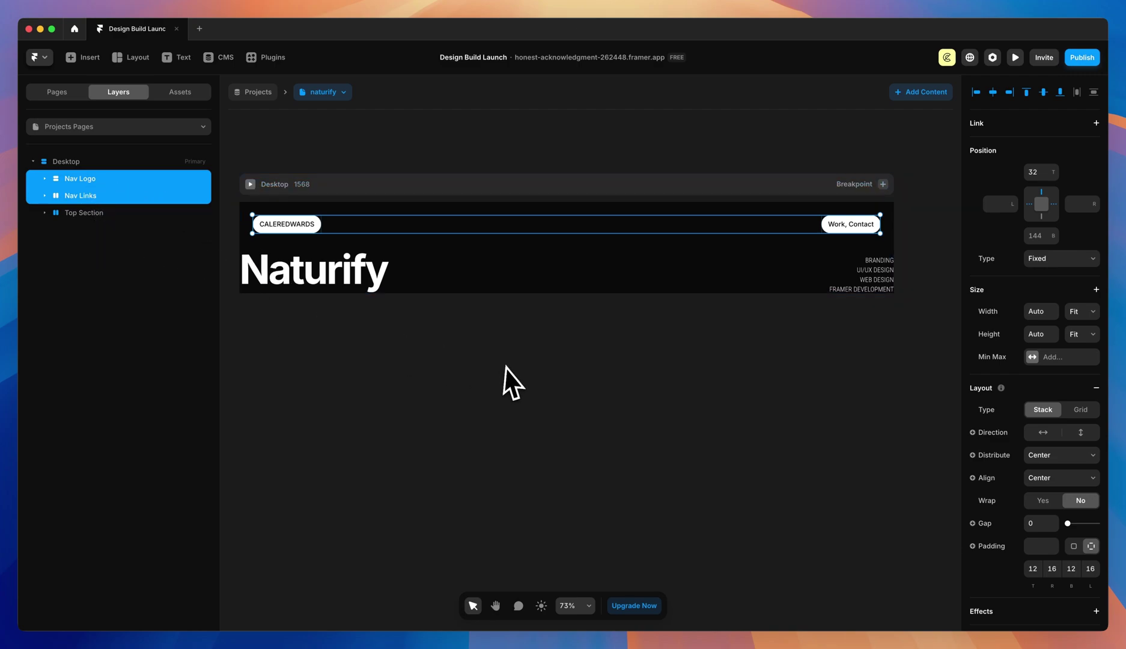
{"action": "left_click", "coordinate": [527, 367]}
{"action": "left_click", "coordinate": [286, 224]}
{"action": "left_click", "coordinate": [413, 386]}
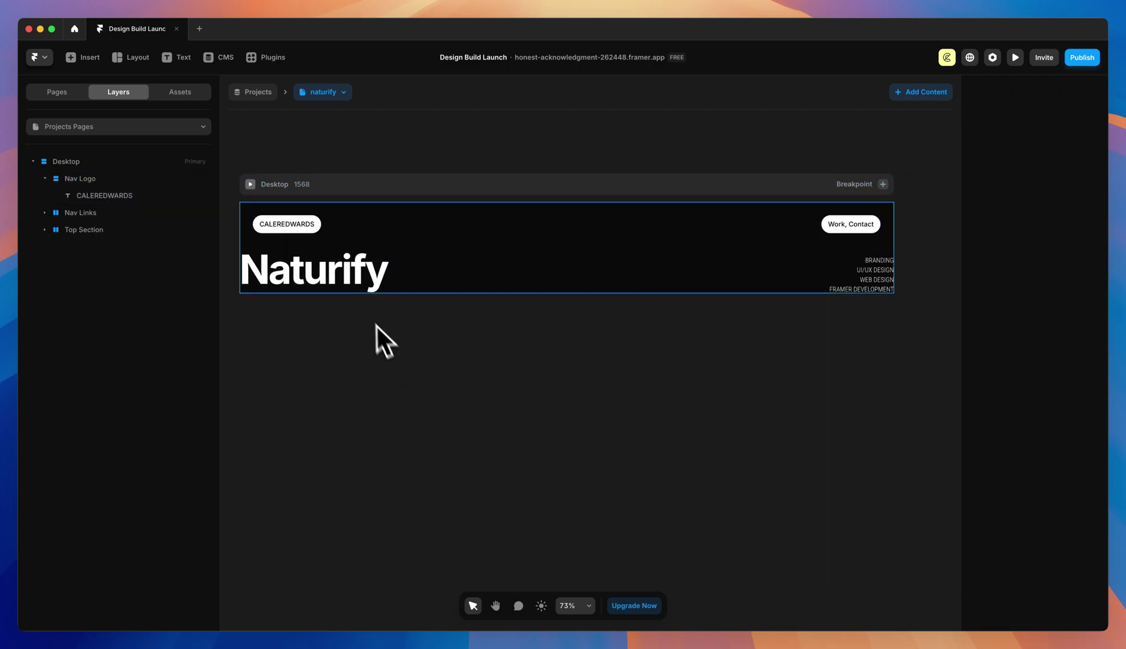
- Copy the Cursor component from the /work page and paste it beside the Desktop breakpoint in Projects Pages
{"action": "left_click", "coordinate": [118, 127]}
{"action": "left_click", "coordinate": [49, 191]}
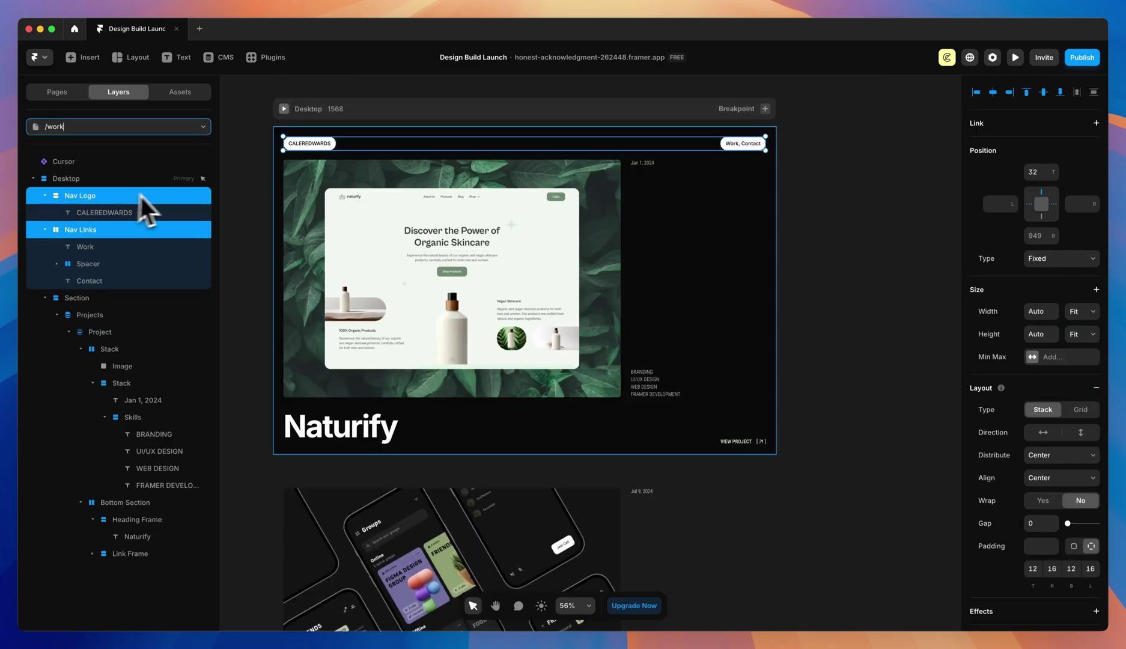
{"action": "left_click", "coordinate": [387, 178]}
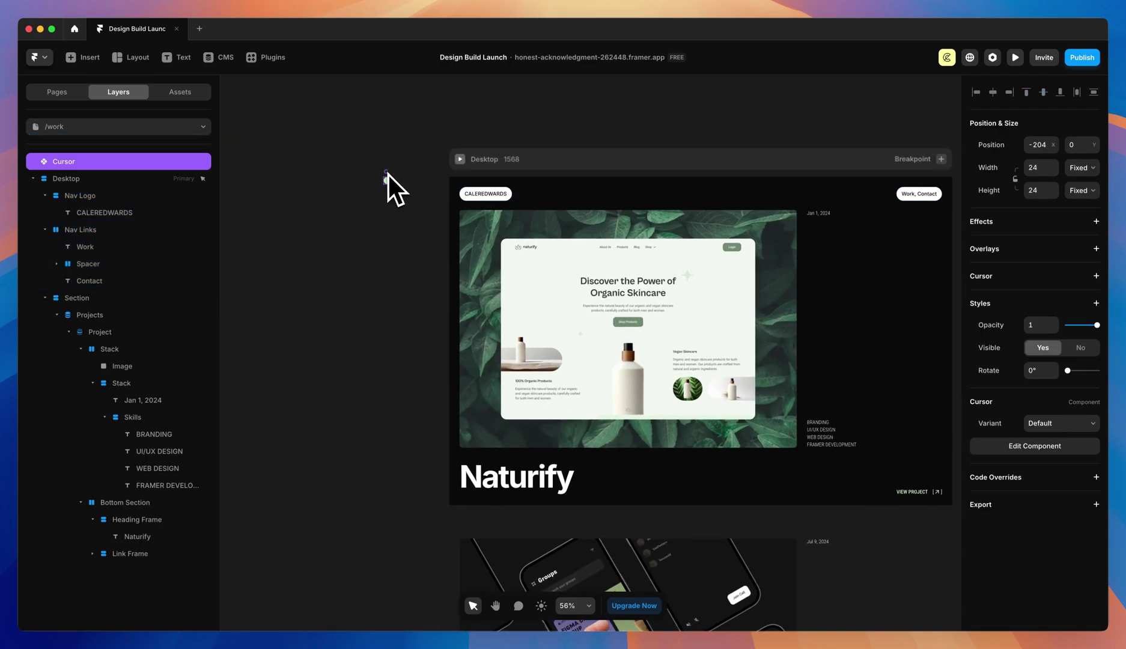
{"action": "key", "text": "super+c"}
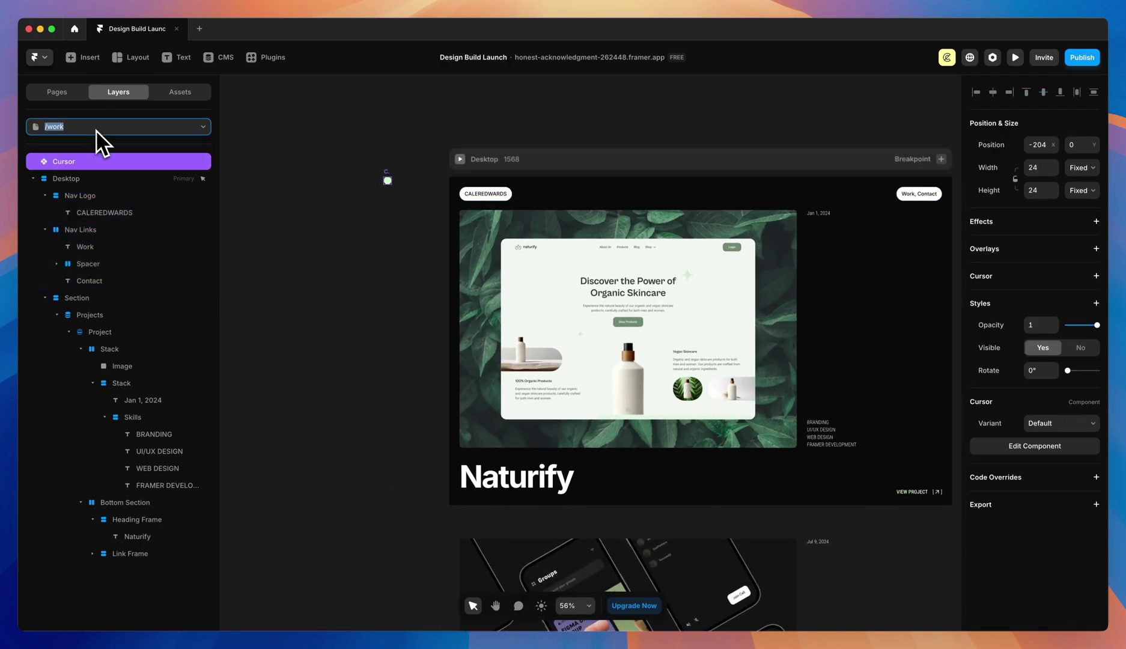
{"action": "left_click", "coordinate": [96, 128]}
{"action": "left_click", "coordinate": [84, 202]}
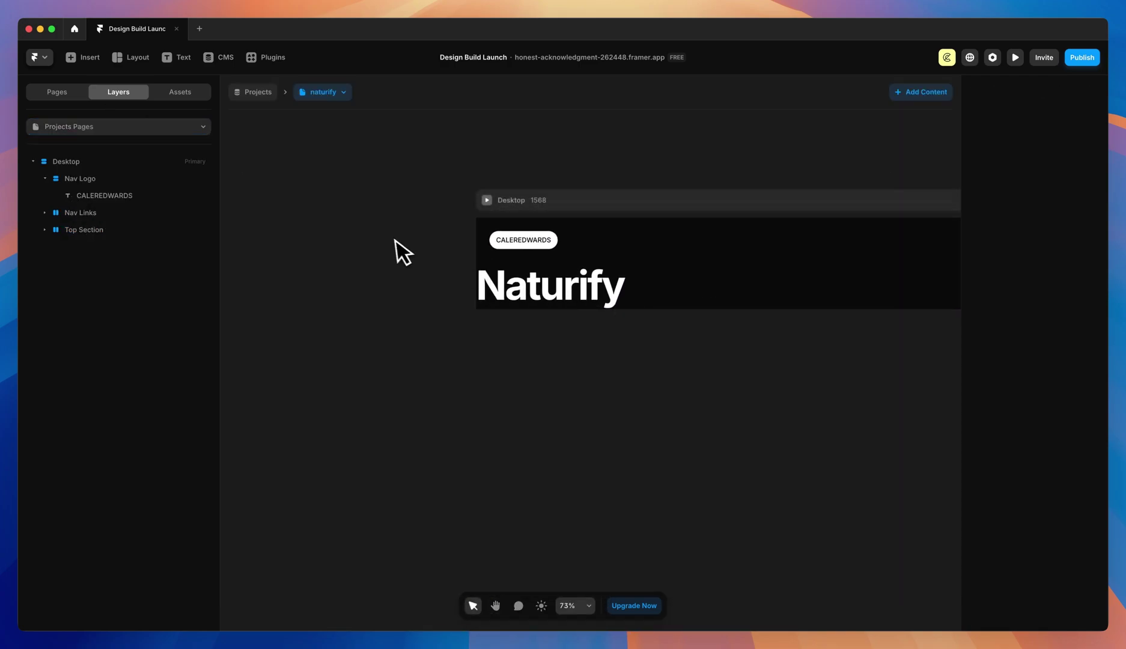
{"action": "key", "text": "super+v"}
{"action": "scroll", "coordinate": [526, 347], "scroll_direction": "right", "scroll_amount": 5}
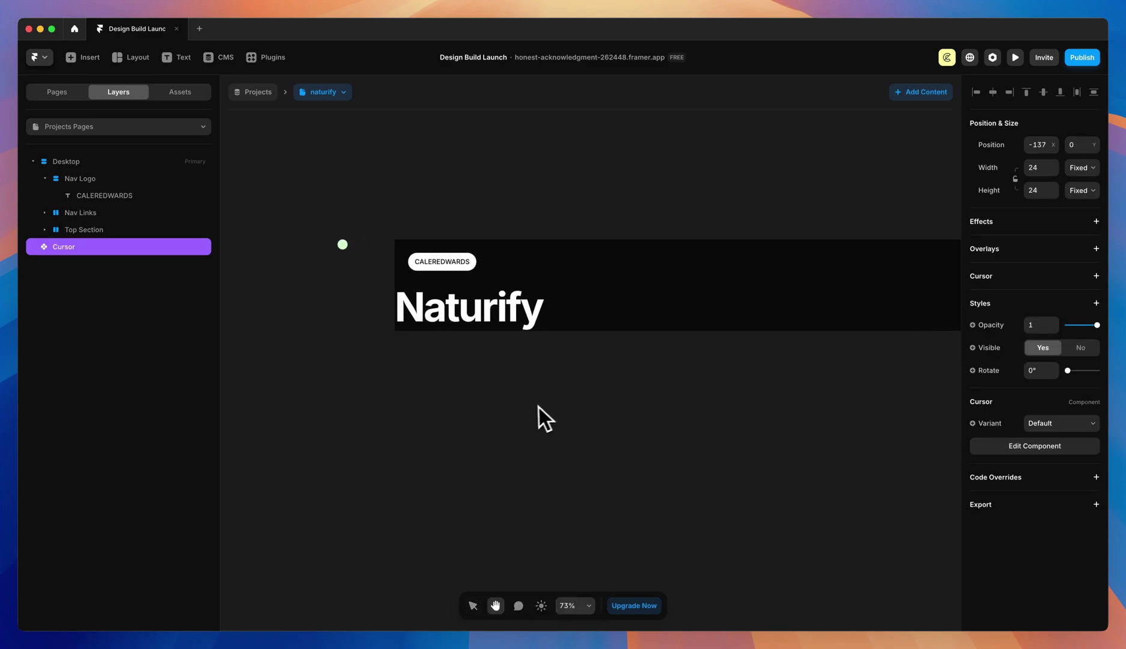
- Add a custom cursor to the Desktop breakpoint using the Cursor component
{"action": "left_click", "coordinate": [448, 215]}
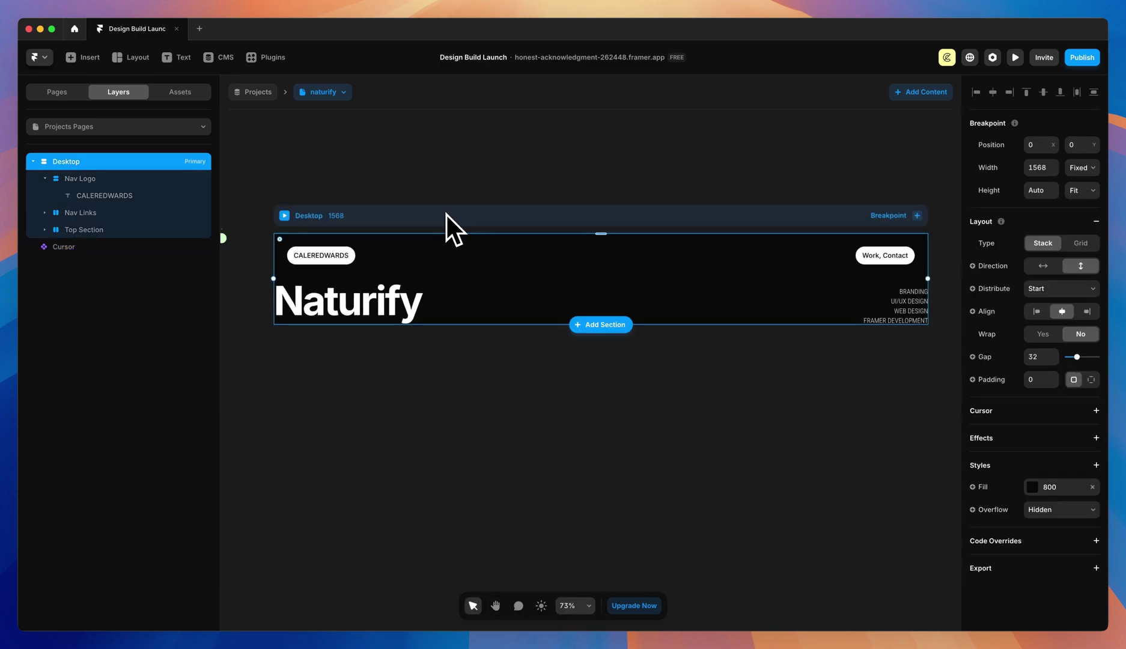
{"action": "left_click", "coordinate": [1096, 410]}
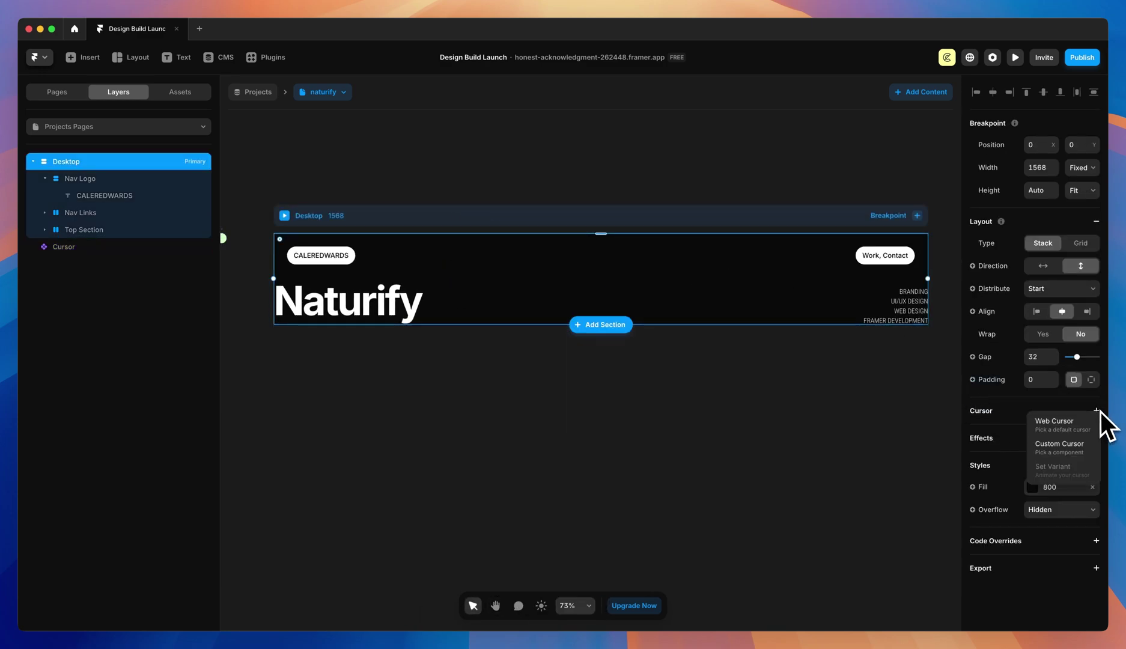
{"action": "left_click", "coordinate": [1065, 449]}
{"action": "left_click", "coordinate": [935, 466]}
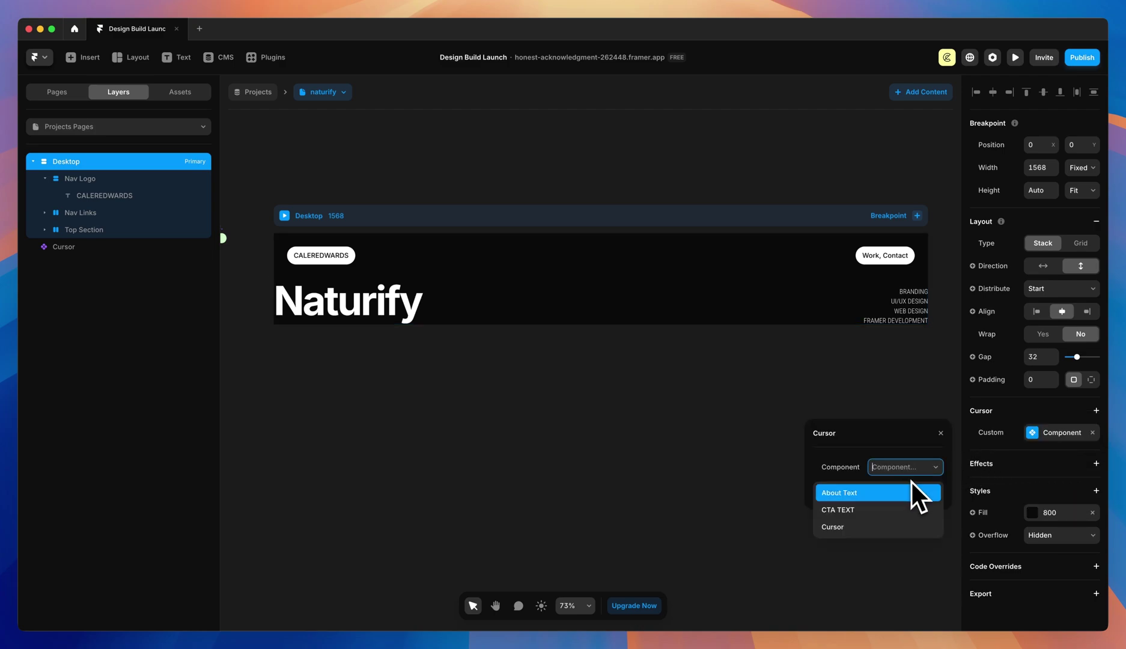
{"action": "left_click", "coordinate": [850, 526]}
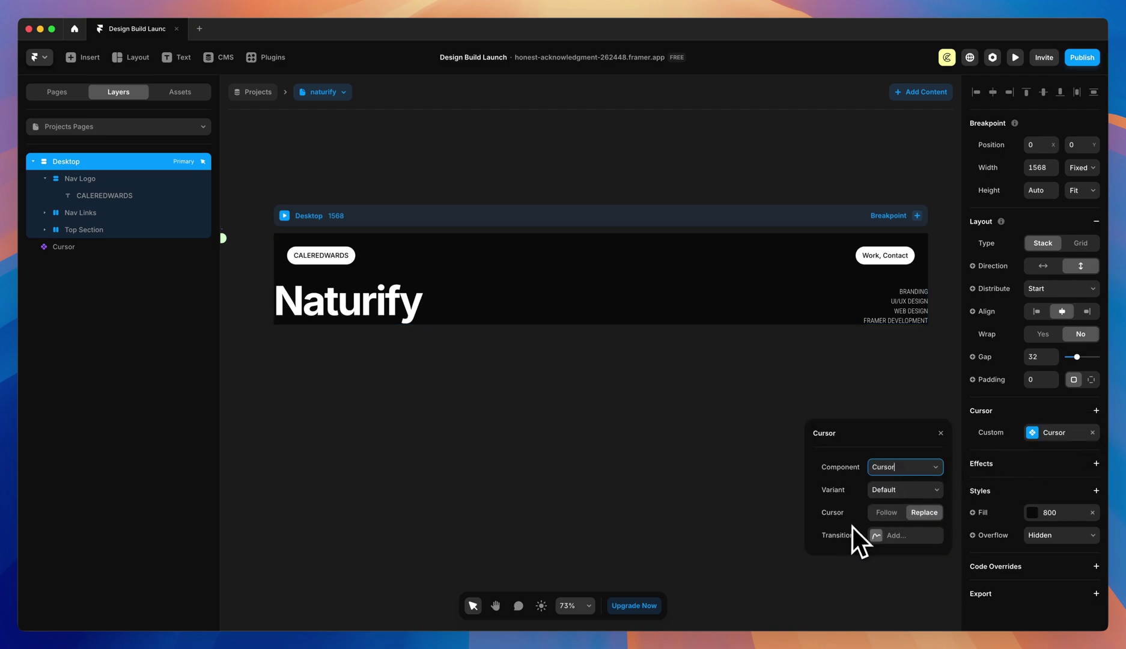
- Set the custom cursor to Follow with start alignment and enter an offset of -12
{"action": "left_click", "coordinate": [888, 514]}
{"action": "left_click", "coordinate": [881, 558]}
{"action": "left_click", "coordinate": [883, 580]}
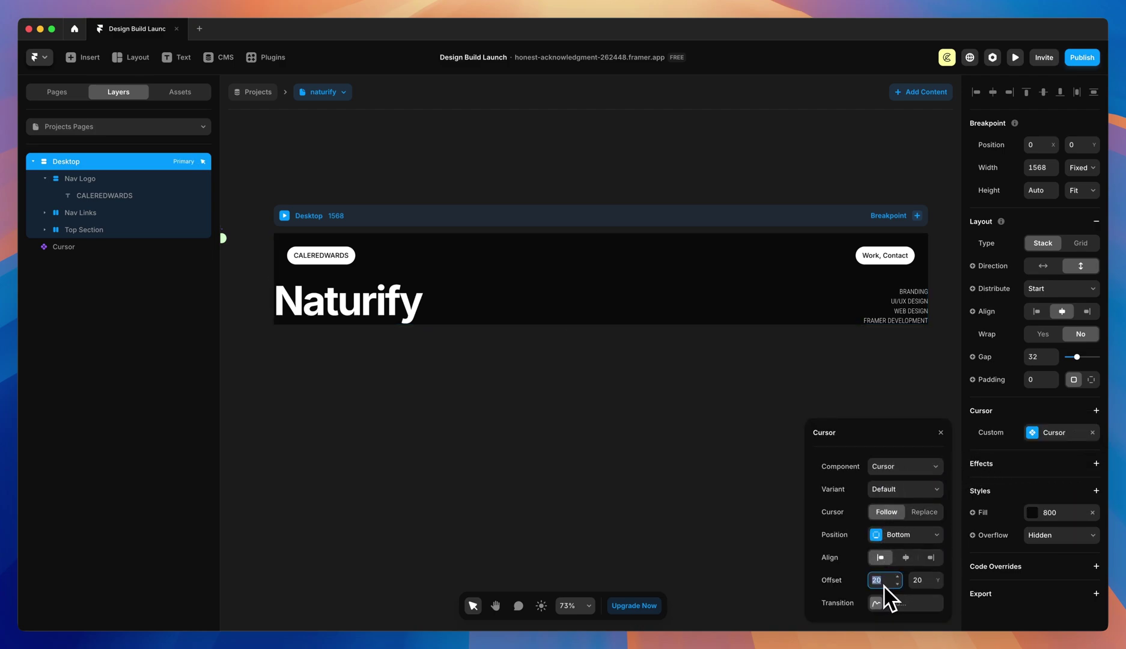
{"action": "key", "text": "Tab"}
{"action": "type", "text": "-12"}
{"action": "key", "text": "Return"}
- Give the custom cursor a physics-based transition with stiffness 311 and damping 76
{"action": "left_click", "coordinate": [880, 604]}
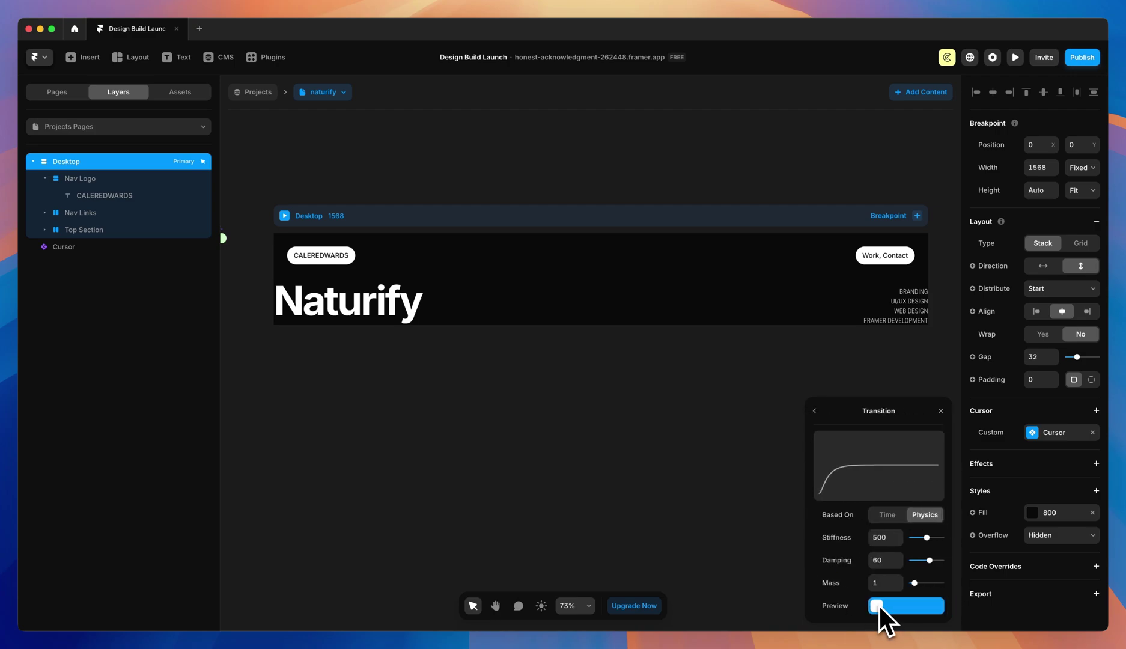
{"action": "left_click", "coordinate": [893, 538]}
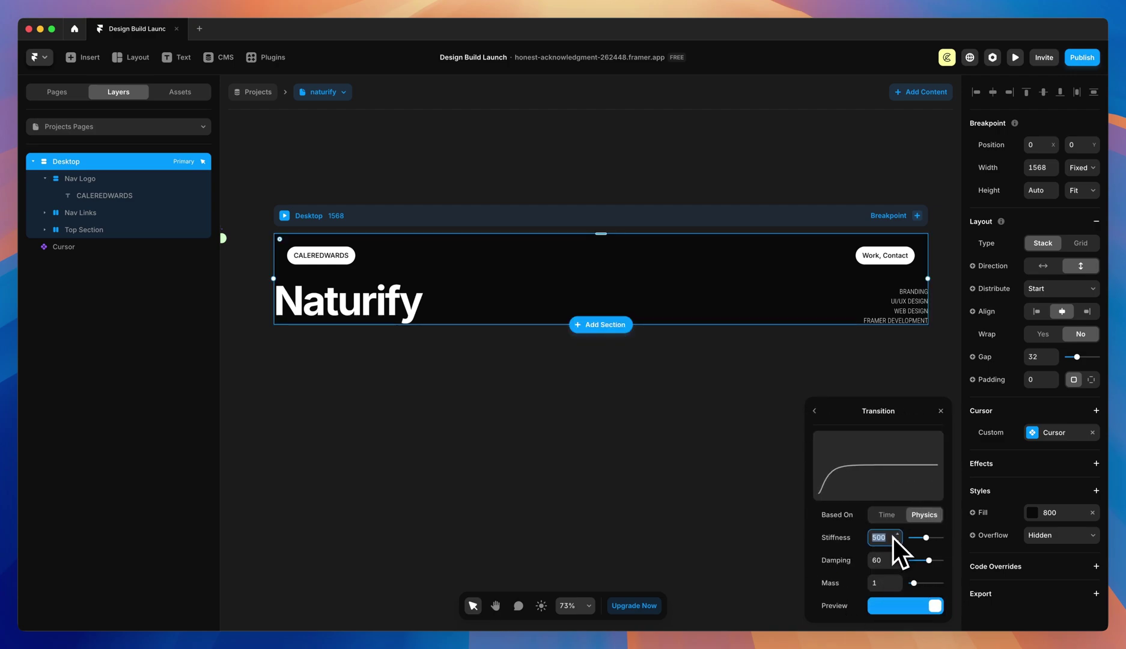
{"action": "type", "text": "311"}
{"action": "key", "text": "Tab"}
{"action": "type", "text": "76"}
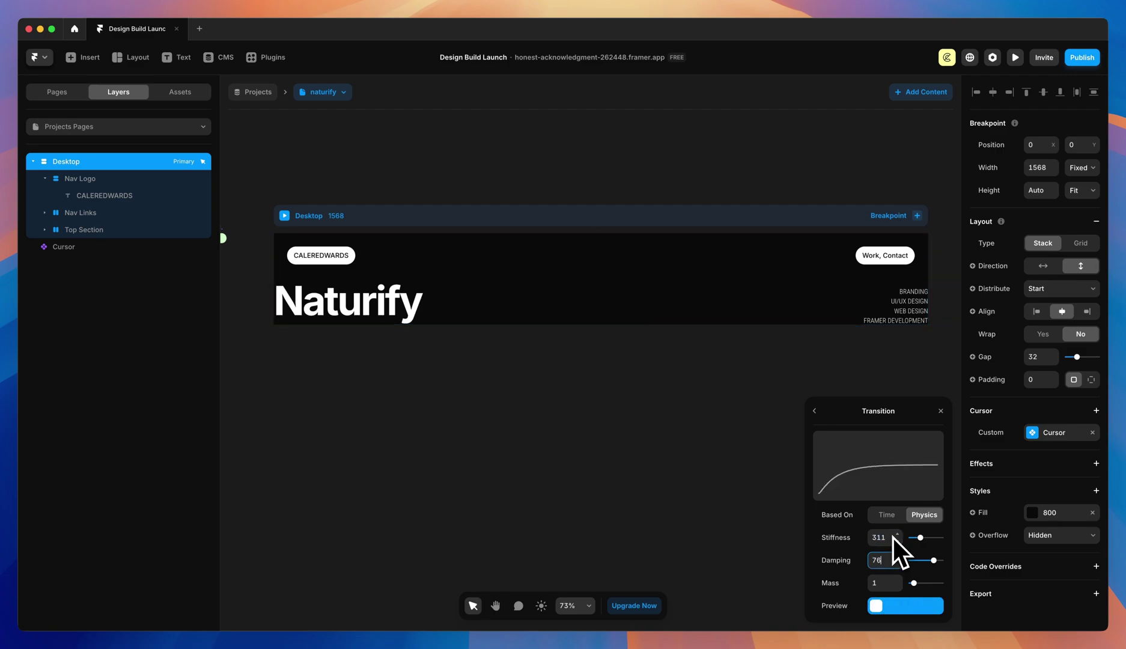
{"action": "key", "text": "Return"}
- Move the Cursor layer above Desktop in the layer order and collapse the Nav Logo
{"action": "left_click_drag", "start_coordinate": [76, 246], "coordinate": [69, 157]}
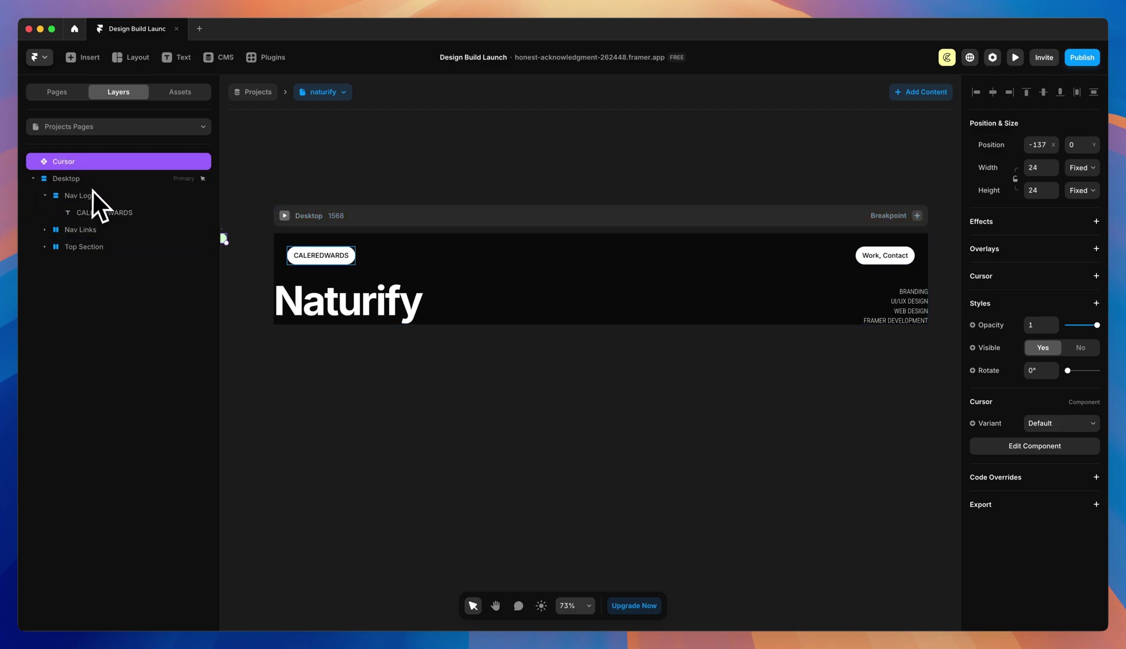
{"action": "left_click", "coordinate": [44, 195]}
- Draw a large rectangular frame inside the Desktop breakpoint, placed beneath the Top Section
{"action": "key", "text": "super+minus"}
{"action": "scroll", "coordinate": [593, 415], "scroll_direction": "down", "scroll_amount": 3}
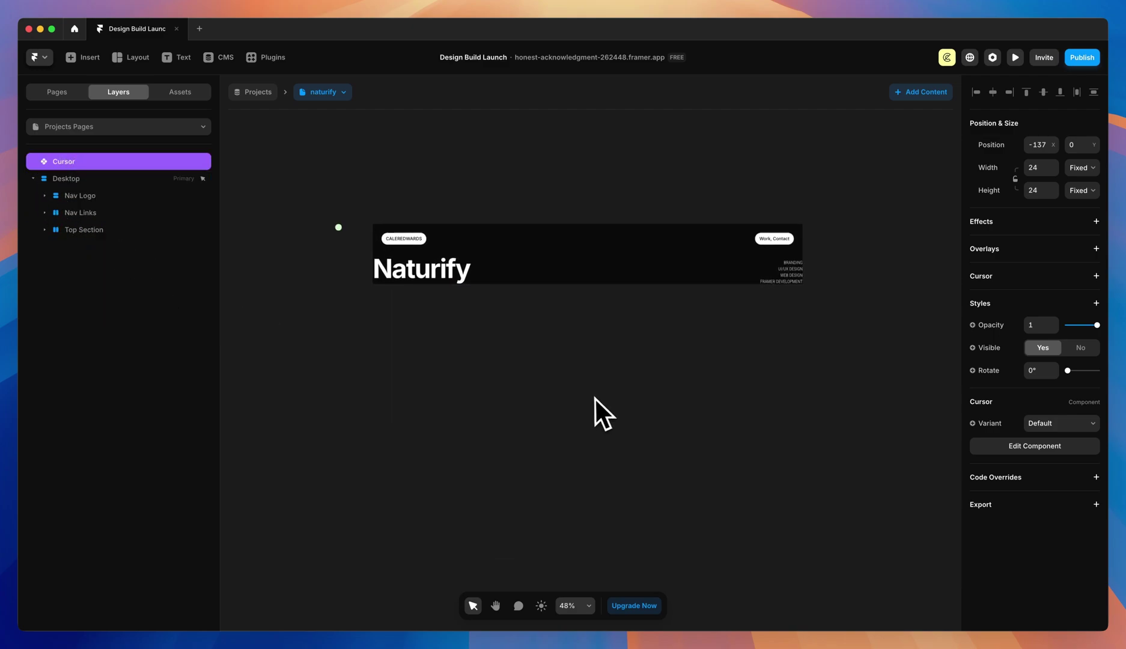
{"action": "key", "text": "f"}
{"action": "left_click_drag", "start_coordinate": [381, 312], "coordinate": [800, 539]}
{"action": "key", "text": "super+z"}
{"action": "mouse_move", "coordinate": [81, 251]}
{"action": "left_mouse_down"}
{"action": "mouse_move", "coordinate": [91, 191]}
{"action": "mouse_move", "coordinate": [83, 243]}
{"action": "mouse_move", "coordinate": [82, 229]}
{"action": "left_mouse_up"}
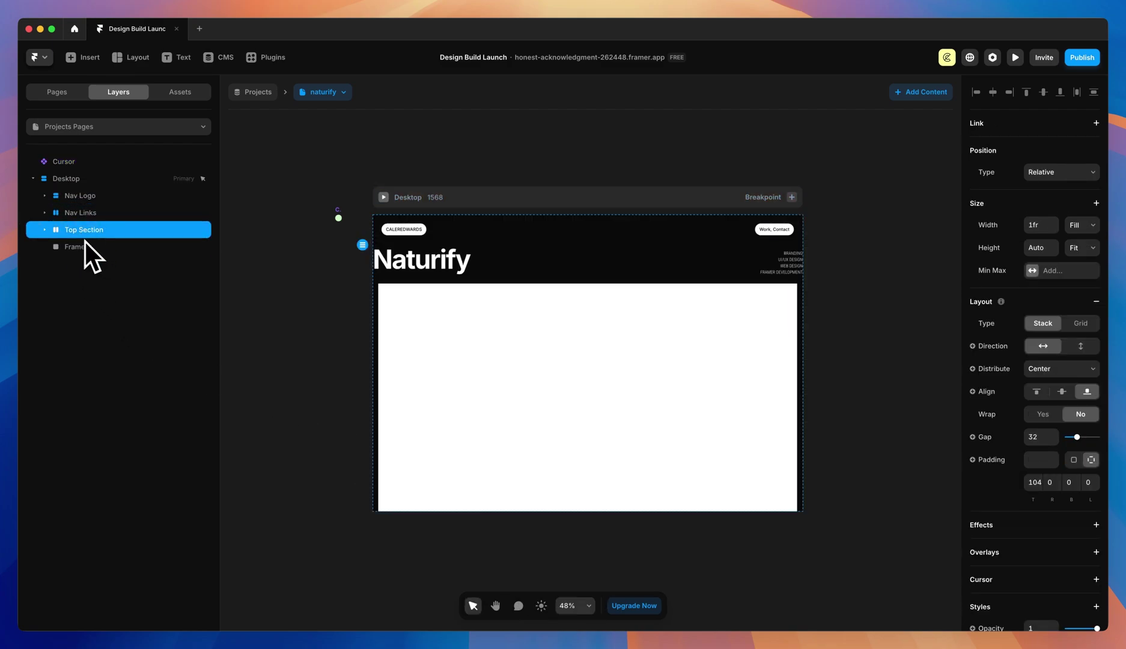
- Rename the new frame beneath the Top Section to "Section"
{"action": "double_click", "coordinate": [76, 247]}
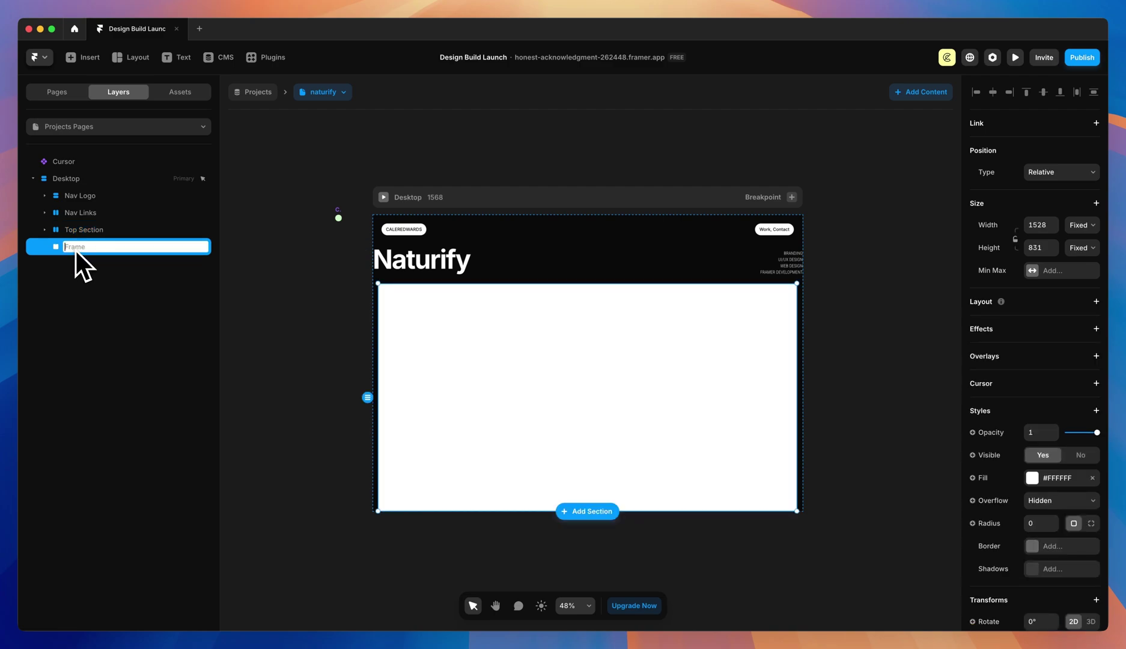
{"action": "type", "text": "Section"}
{"action": "key", "text": "Return"}
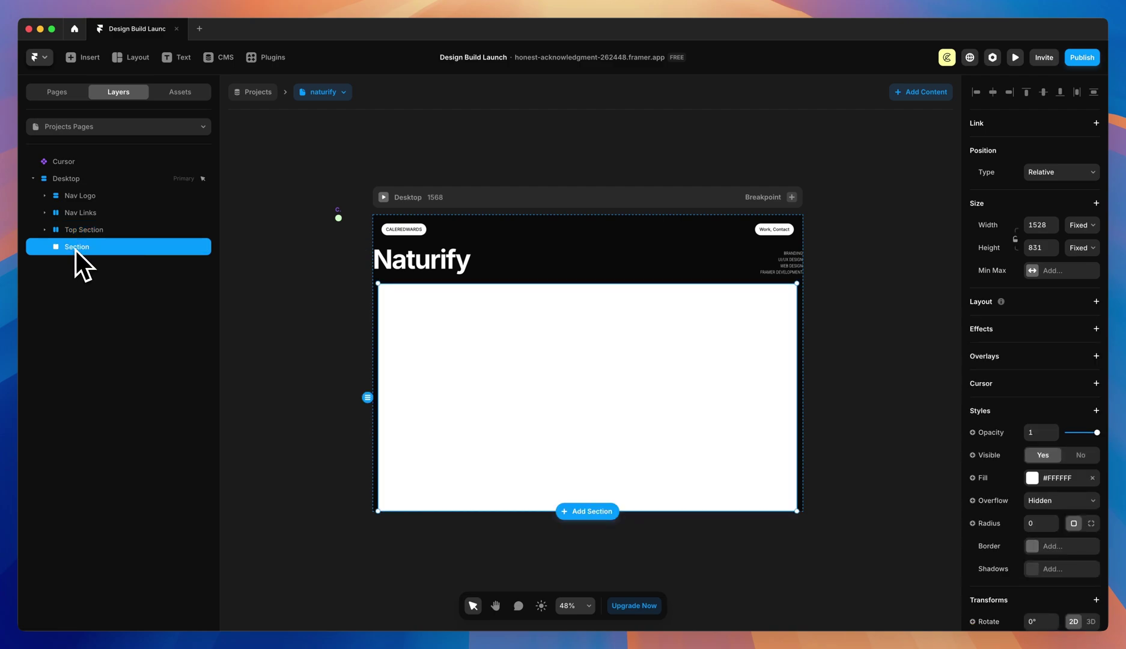
- Set the Section's width to Fill and its height to Viewport at 100vh, with a minimum height of 700
{"action": "left_click", "coordinate": [1080, 225]}
{"action": "left_click", "coordinate": [1083, 239]}
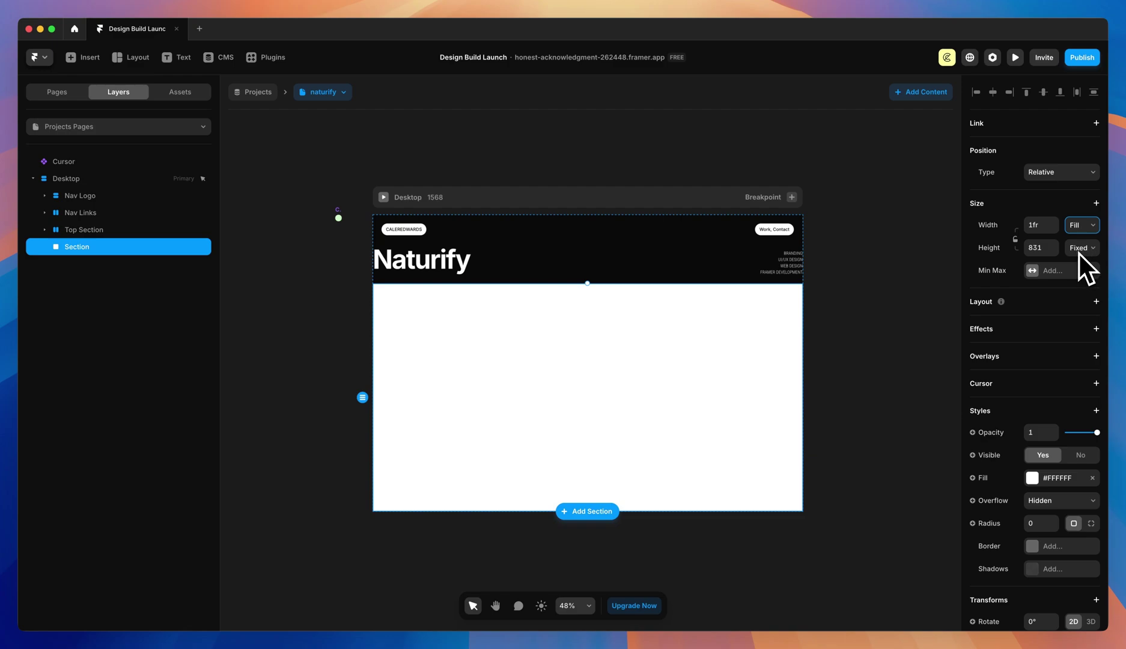
{"action": "left_click", "coordinate": [1082, 251]}
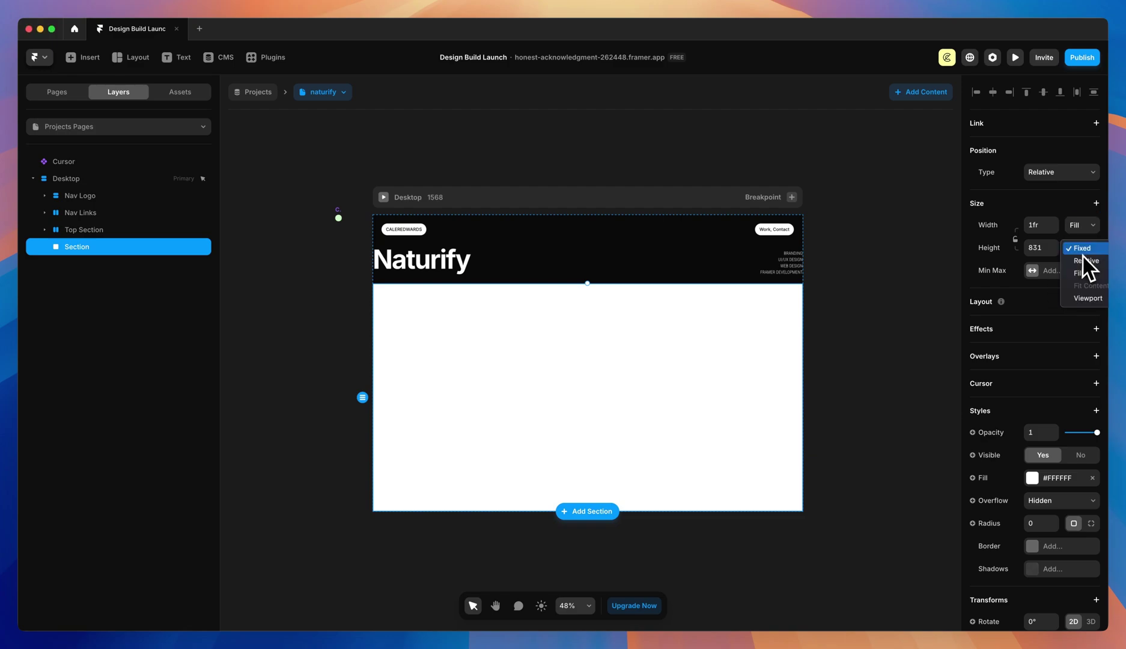
{"action": "left_click", "coordinate": [1084, 298]}
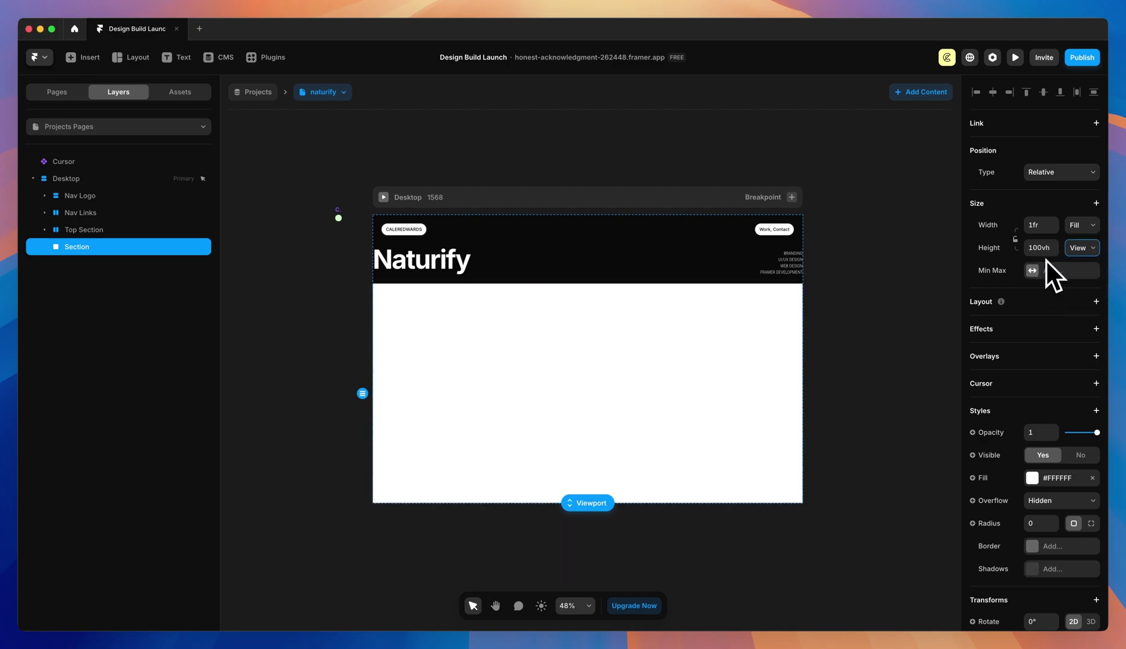
{"action": "left_click", "coordinate": [1048, 271]}
{"action": "left_click", "coordinate": [1054, 338]}
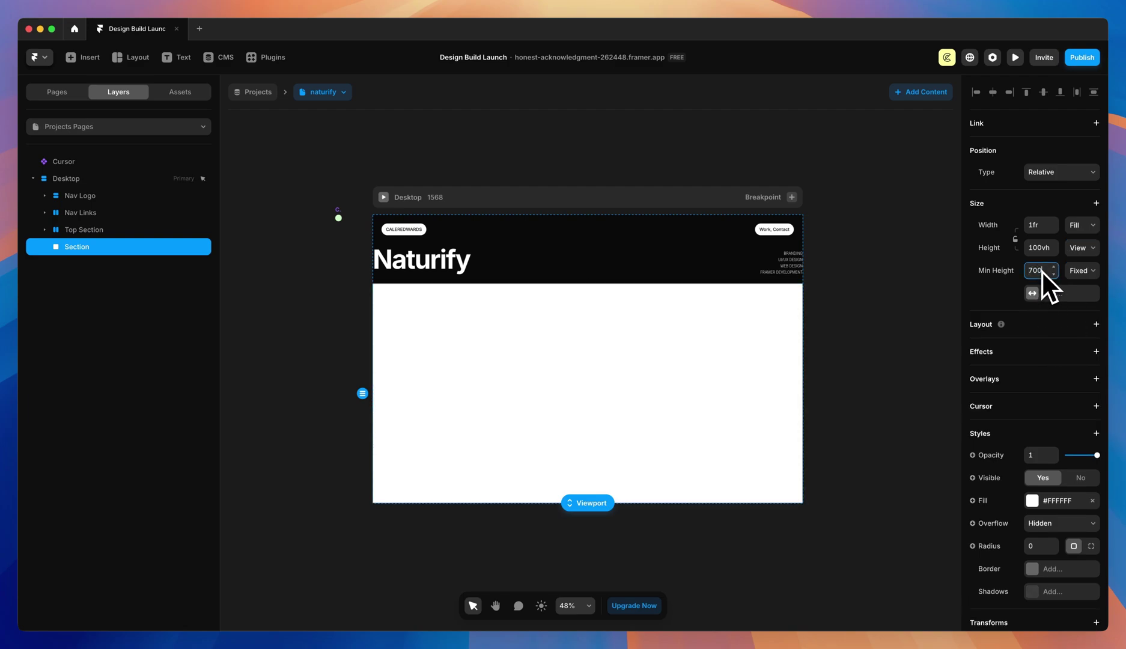
{"action": "type", "text": "700"}
{"action": "key", "text": "Return"}
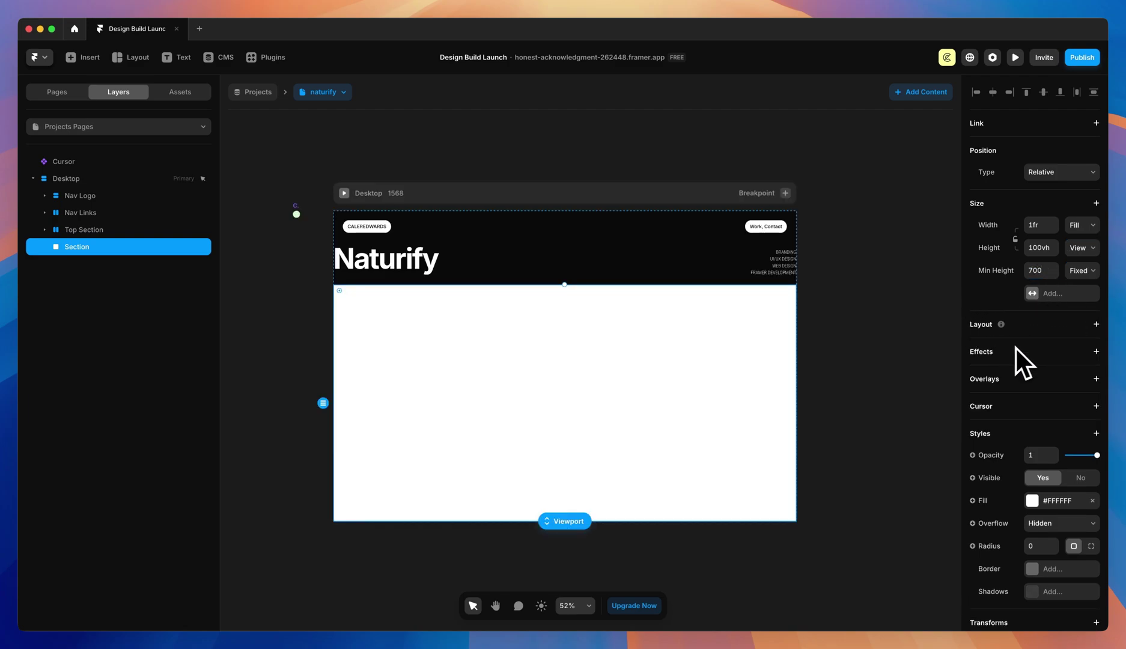
- Give the Section a vertical stack layout with a gap of 0
{"action": "left_click", "coordinate": [1095, 324]}
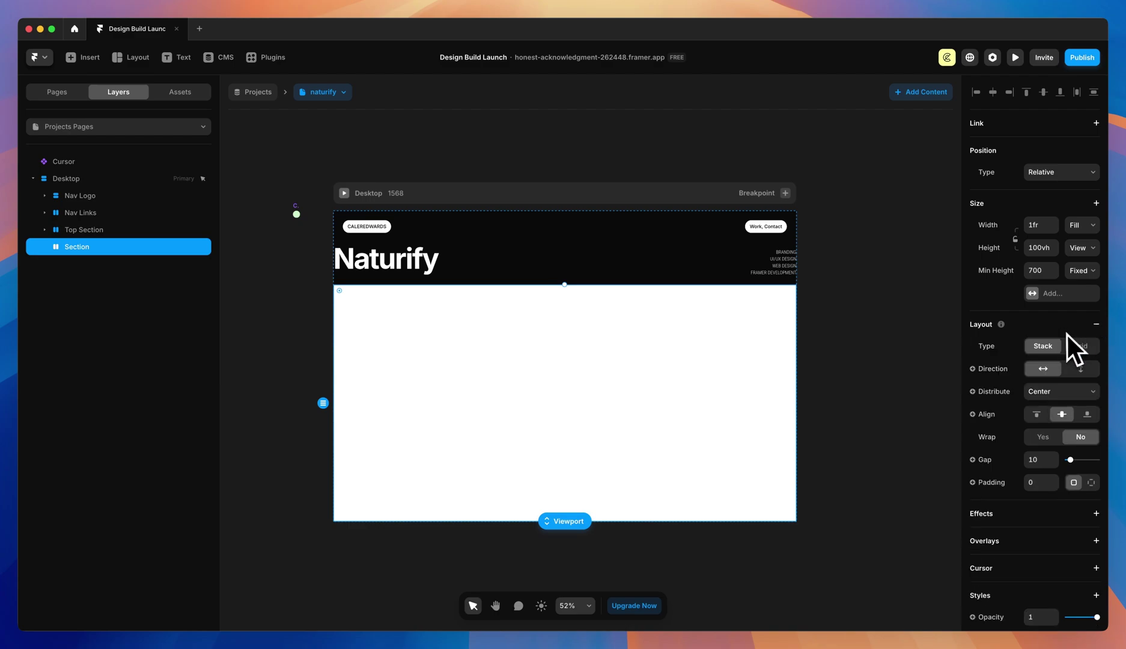
{"action": "left_click", "coordinate": [1078, 369]}
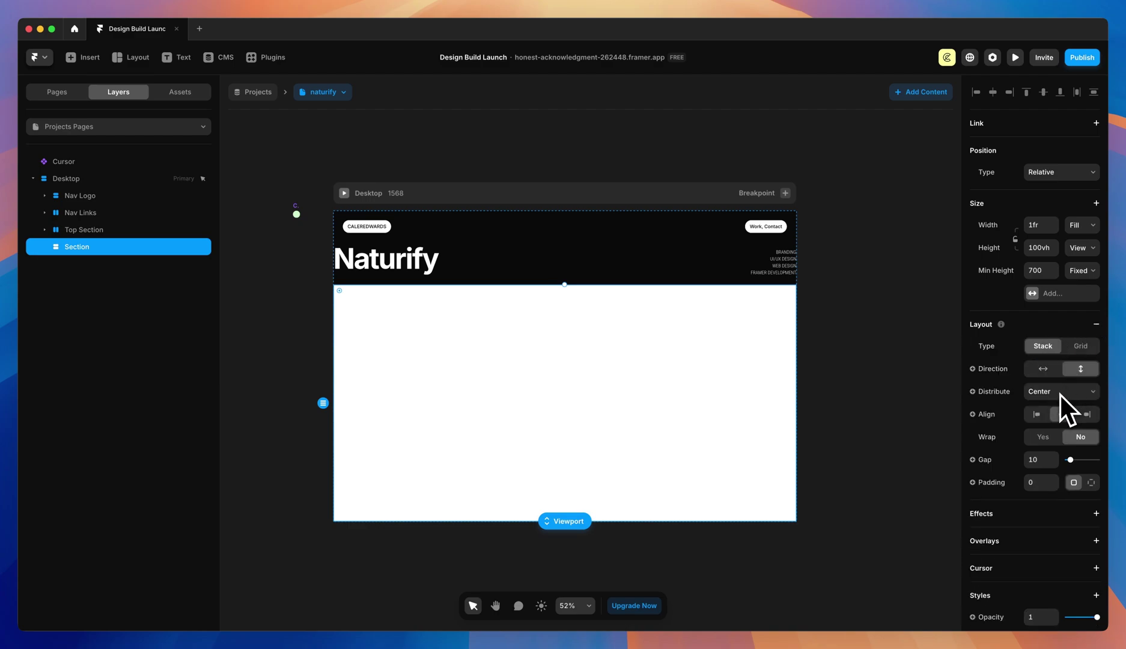
{"action": "left_click_drag", "start_coordinate": [1069, 460], "coordinate": [1046, 470]}
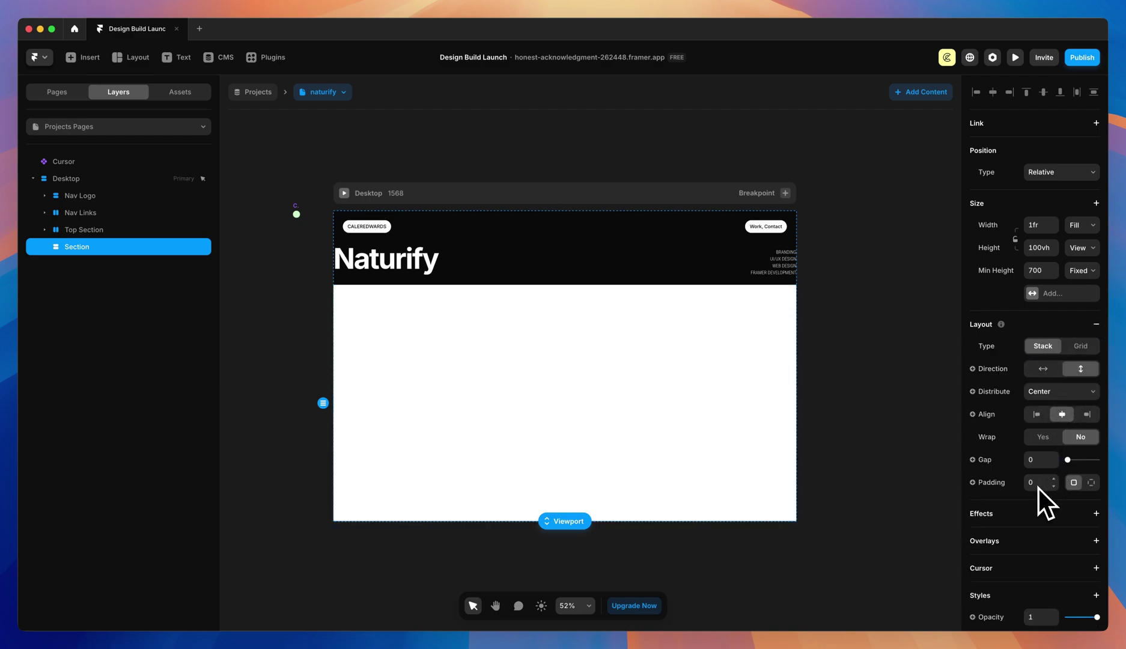
- Set the Section's left and right padding to 32 each and remove its white fill
{"action": "left_click", "coordinate": [1091, 482]}
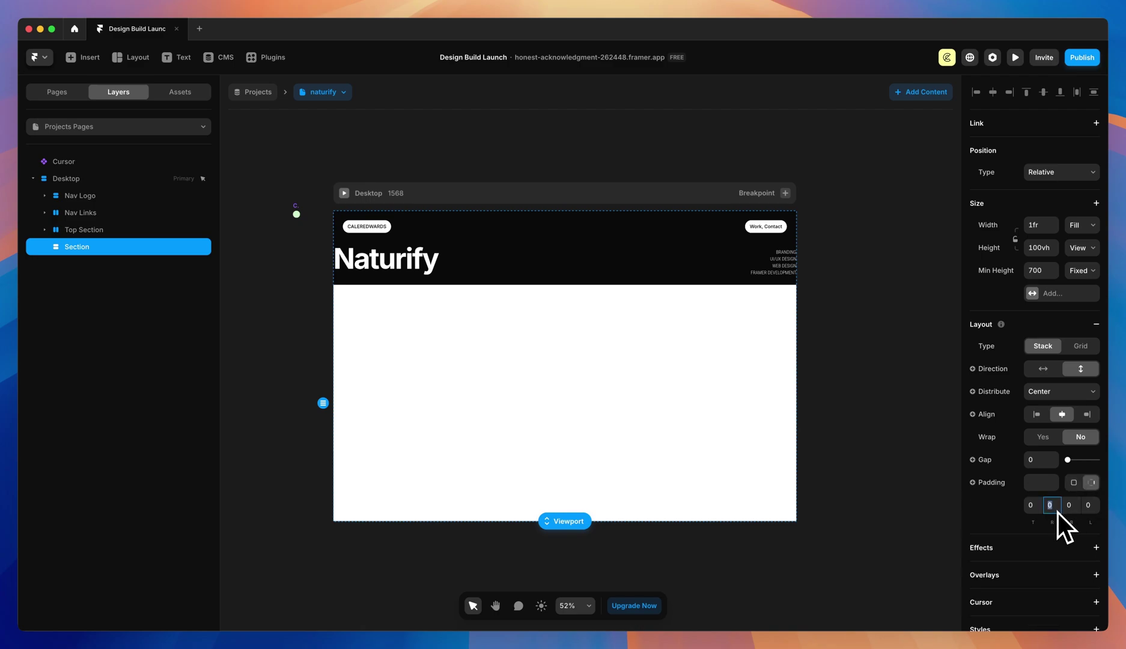
{"action": "type", "text": "32"}
{"action": "left_click", "coordinate": [1090, 506]}
{"action": "type", "text": "32"}
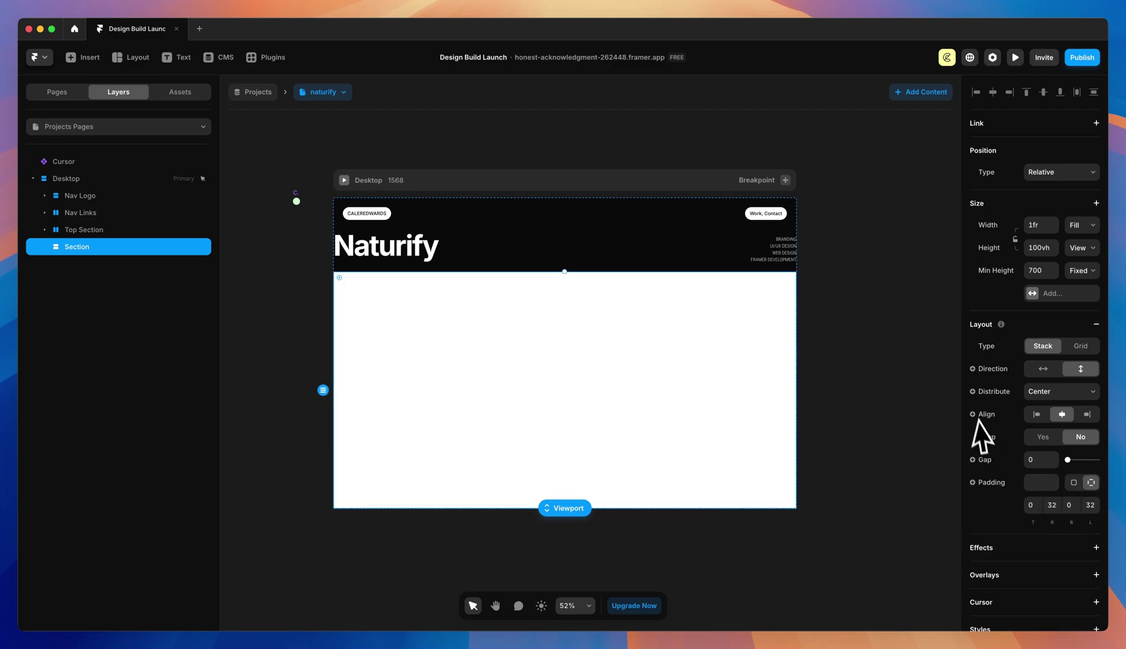
{"action": "scroll", "coordinate": [1017, 383], "scroll_direction": "down", "scroll_amount": 10}
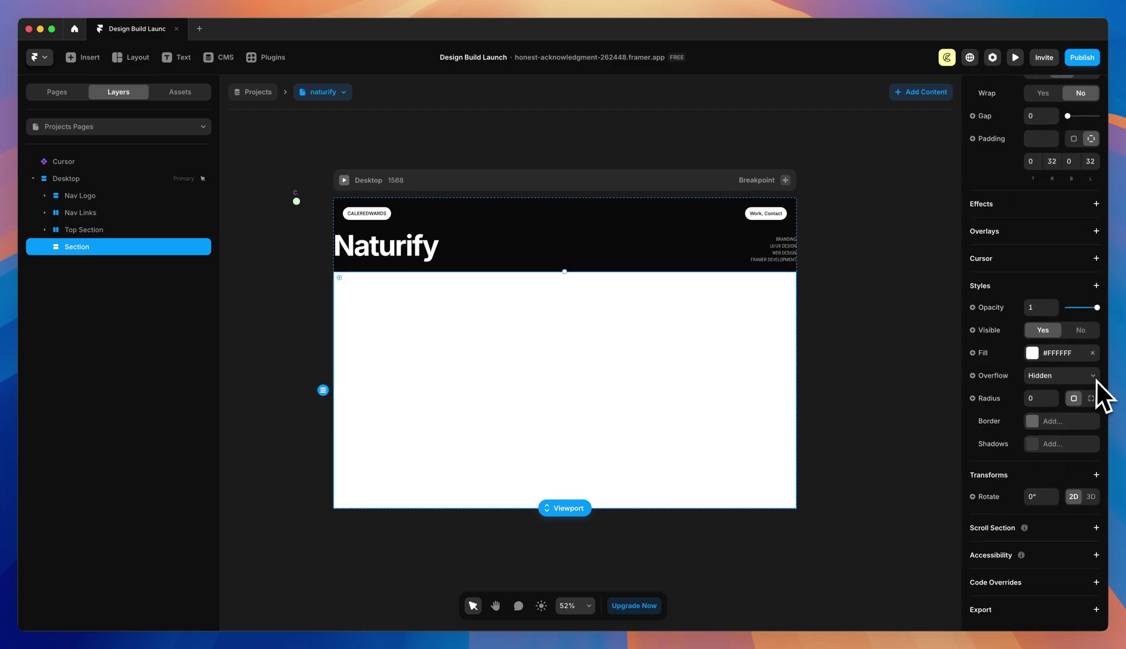
{"action": "left_click", "coordinate": [1092, 353]}
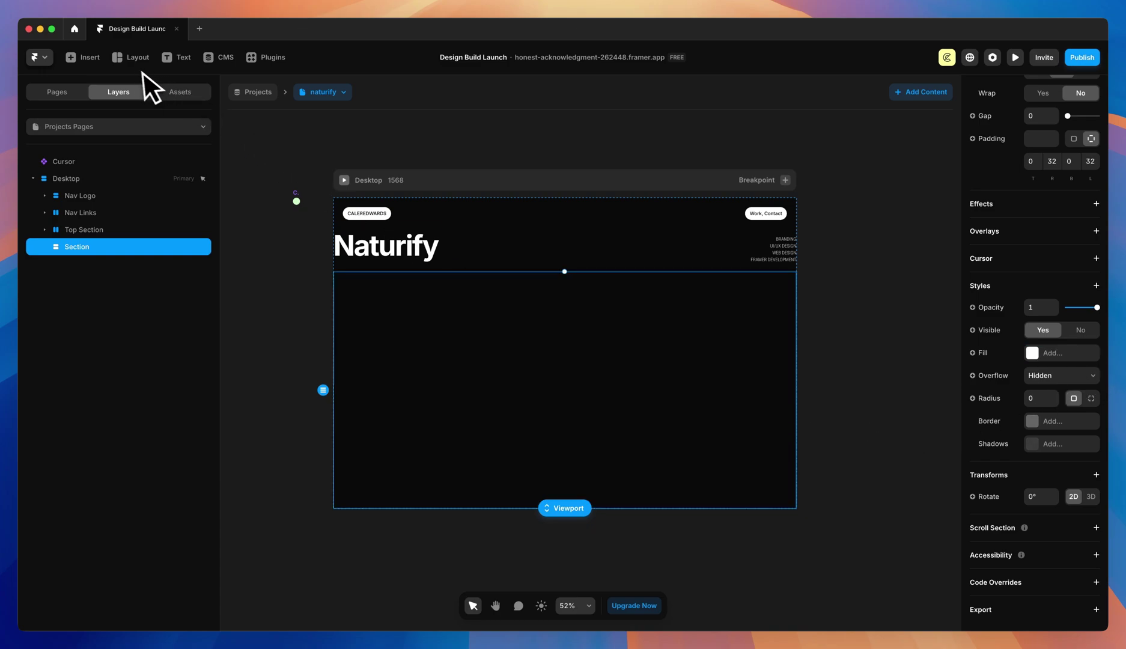
- Insert an image element into the Section and set both its width and height to Fill
{"action": "left_click", "coordinate": [83, 57]}
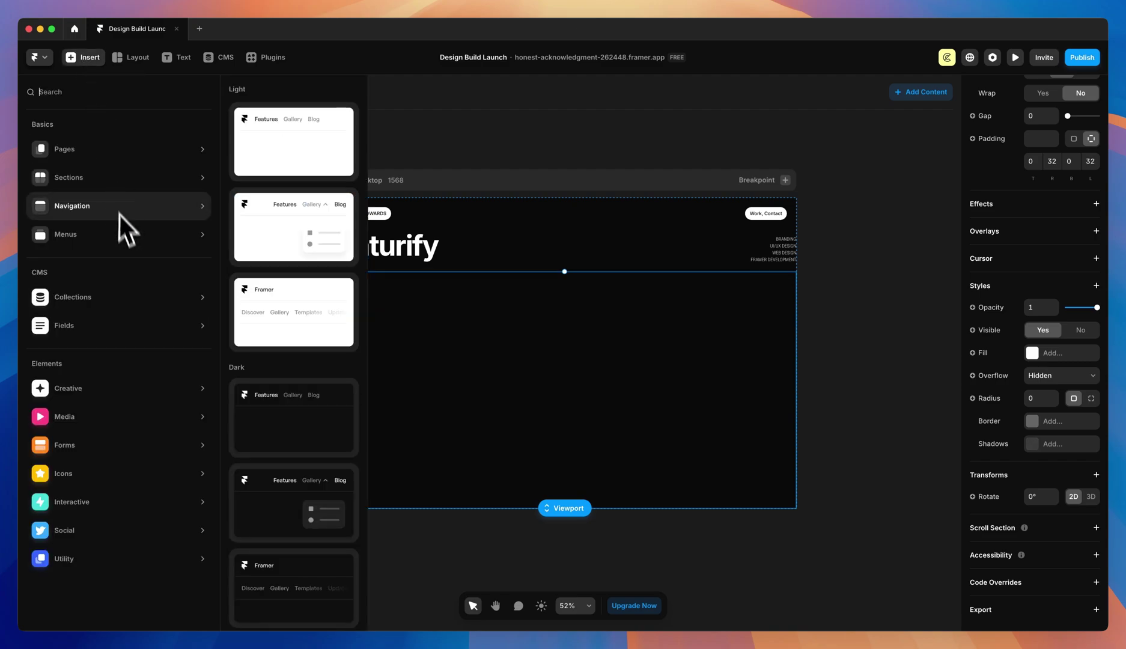
{"action": "mouse_move", "coordinate": [85, 415]}
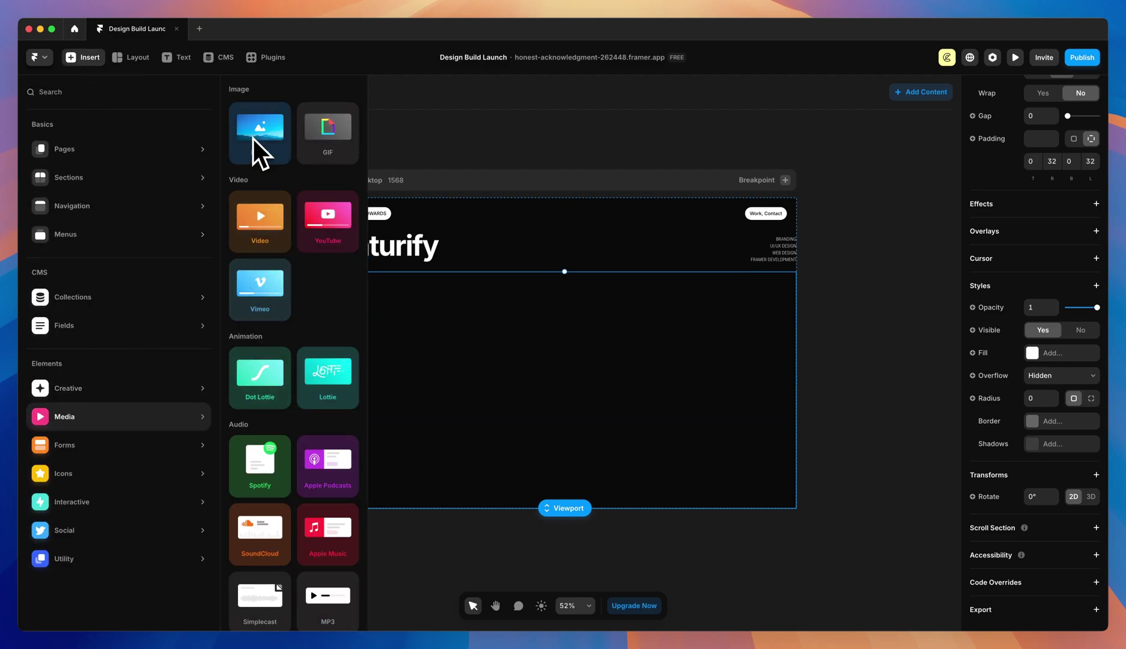
{"action": "left_click_drag", "start_coordinate": [262, 142], "coordinate": [589, 388]}
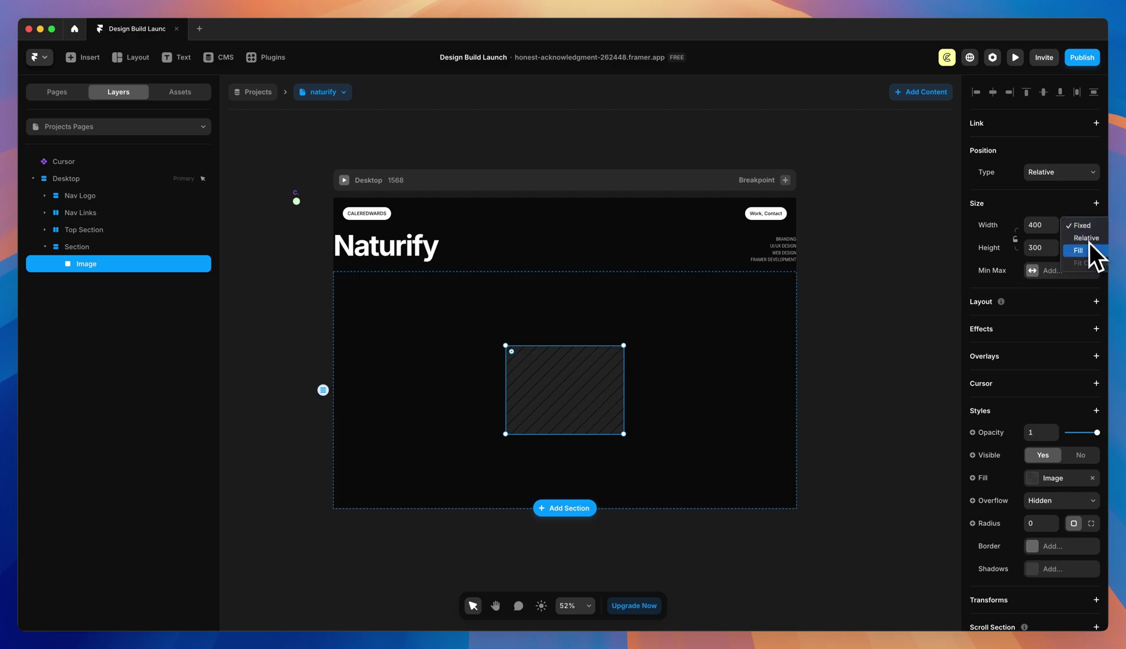
{"action": "left_click", "coordinate": [1081, 248]}
{"action": "left_click", "coordinate": [1081, 259]}
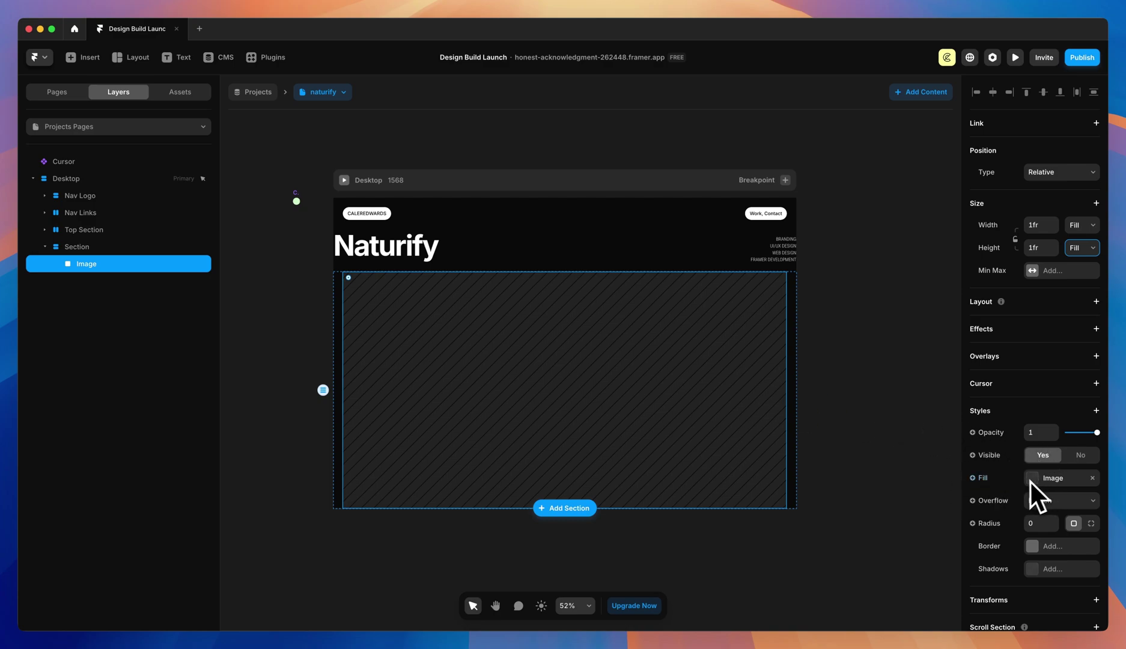
- Bind the image's fill to the Featured One CMS variable
{"action": "left_click", "coordinate": [973, 478]}
{"action": "mouse_move", "coordinate": [985, 521]}
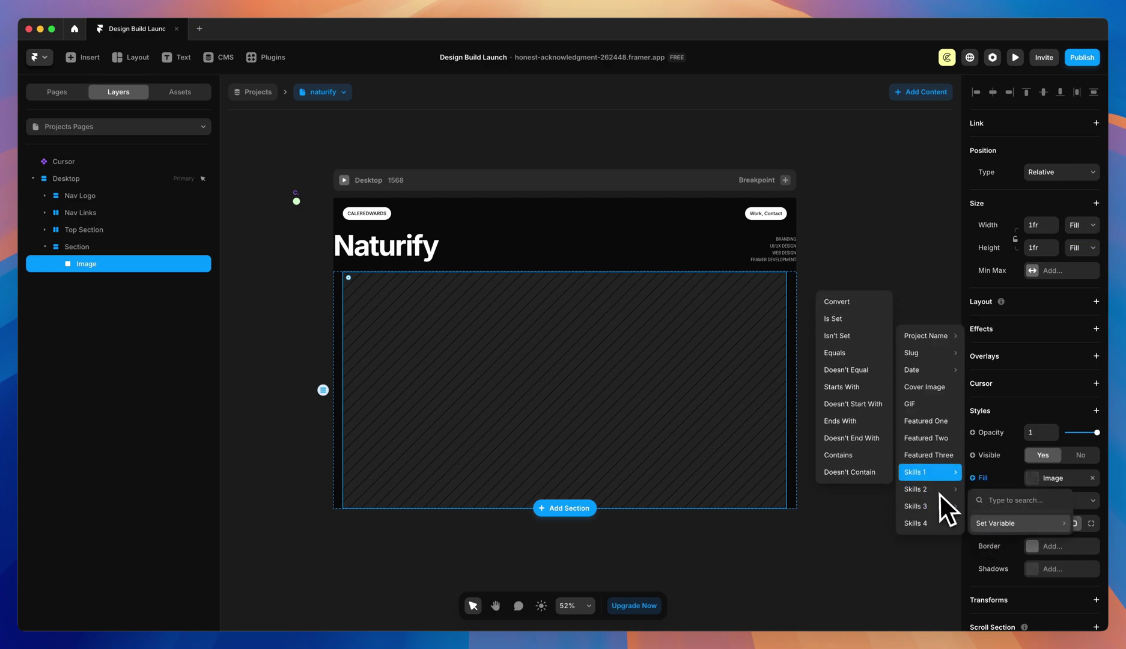
{"action": "left_click", "coordinate": [918, 424]}
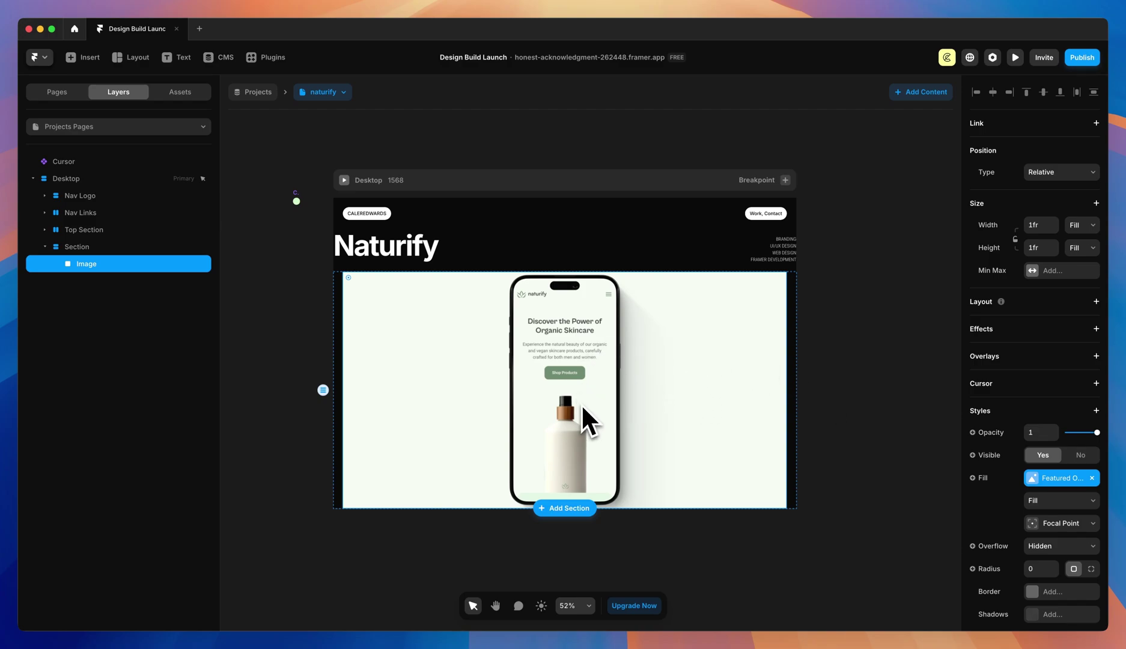
- Duplicate the Section with its image twice, stacking the copies below the original
{"action": "key", "text": "Escape"}
{"action": "scroll", "coordinate": [420, 360], "scroll_direction": "down", "scroll_amount": 1}
{"action": "key", "text": "super+d"}
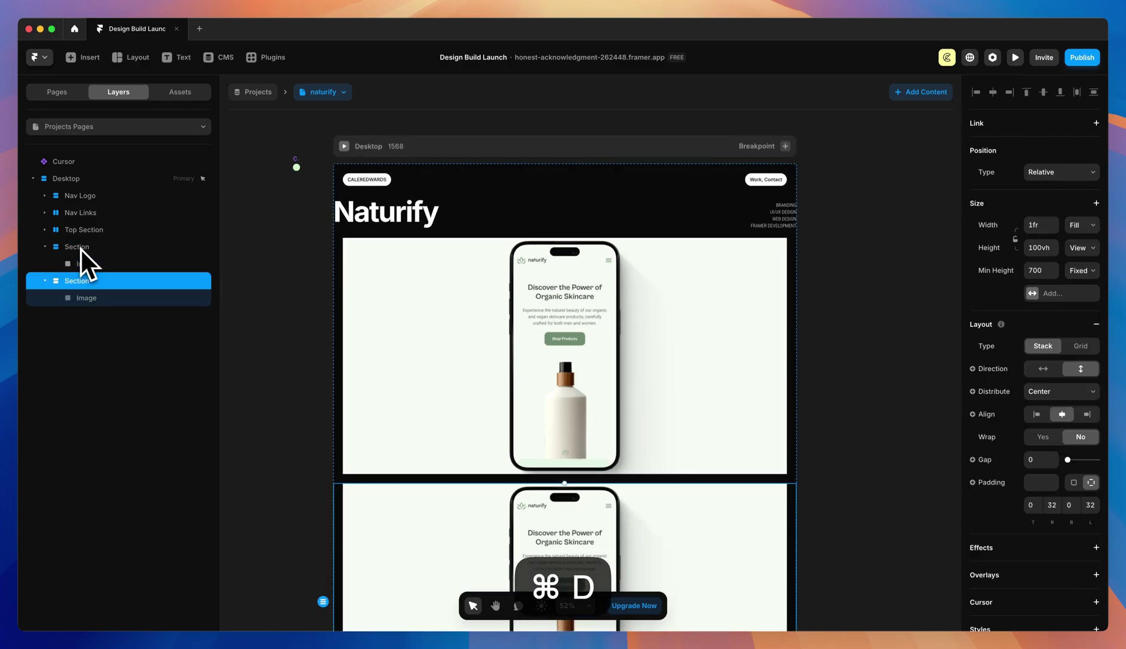
{"action": "key", "text": "super+d"}
{"action": "left_click", "coordinate": [80, 285]}
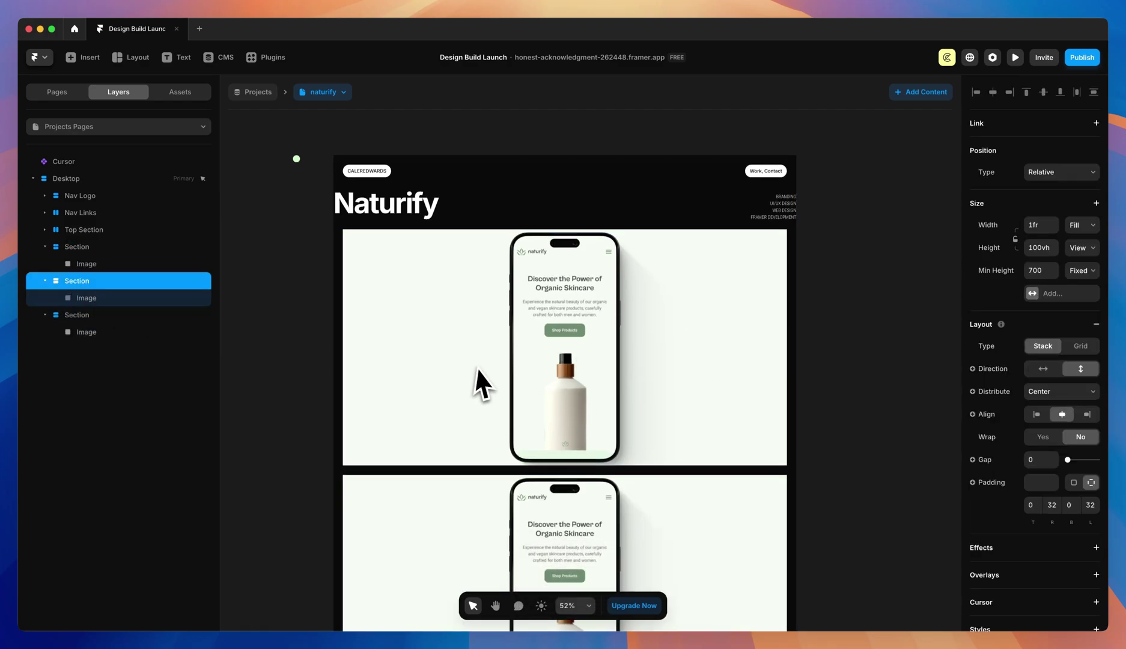
- Bind the fill of the second Section's image to the Featured Two variable
{"action": "left_click", "coordinate": [524, 313]}
{"action": "scroll", "coordinate": [535, 320], "scroll_direction": "down", "scroll_amount": 4}
{"action": "left_click", "coordinate": [545, 328]}
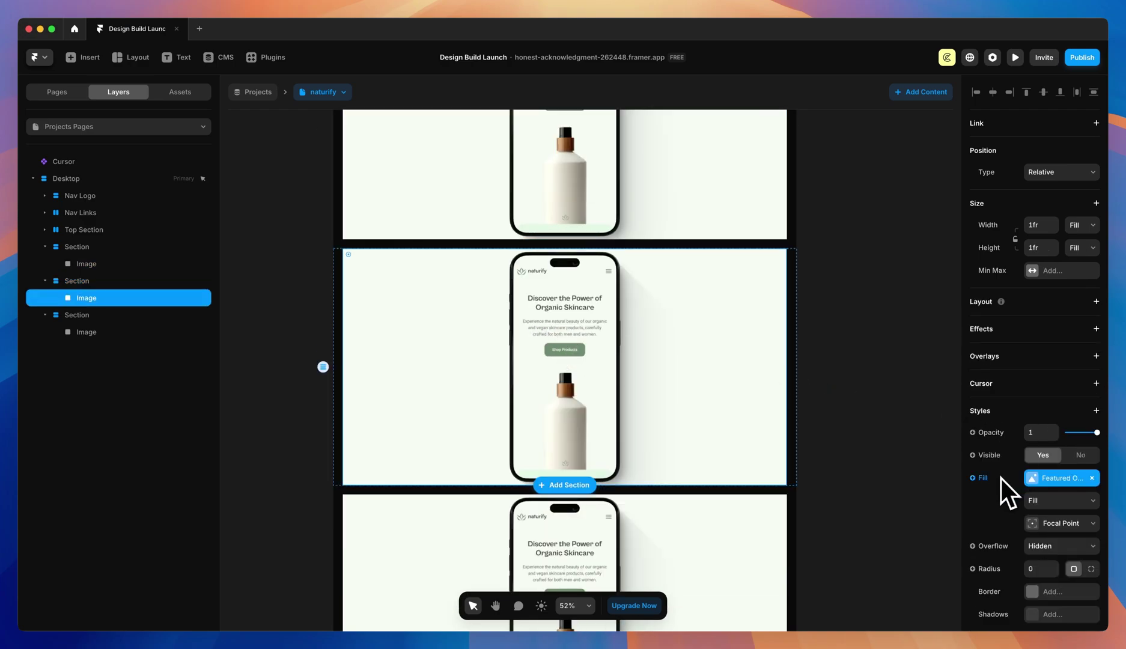
{"action": "left_click", "coordinate": [984, 479]}
{"action": "mouse_move", "coordinate": [992, 521]}
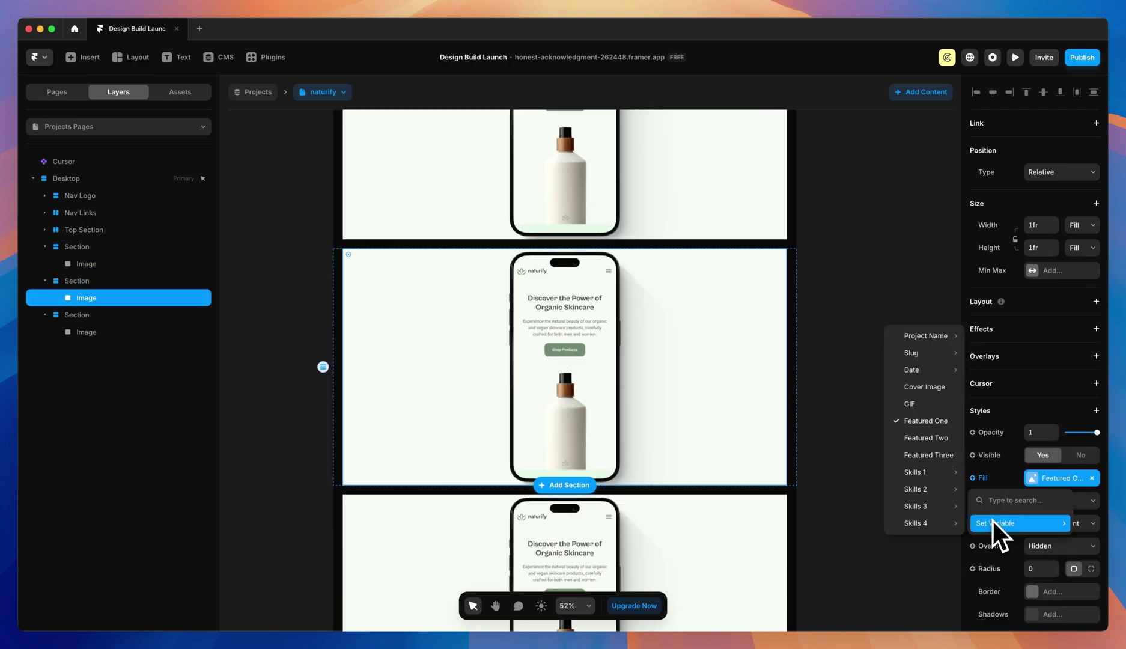
{"action": "left_click", "coordinate": [918, 440]}
- Bind the fill of the third Section's image to the Featured Three variable
{"action": "scroll", "coordinate": [906, 442], "scroll_direction": "down", "scroll_amount": 3}
{"action": "left_click", "coordinate": [410, 352]}
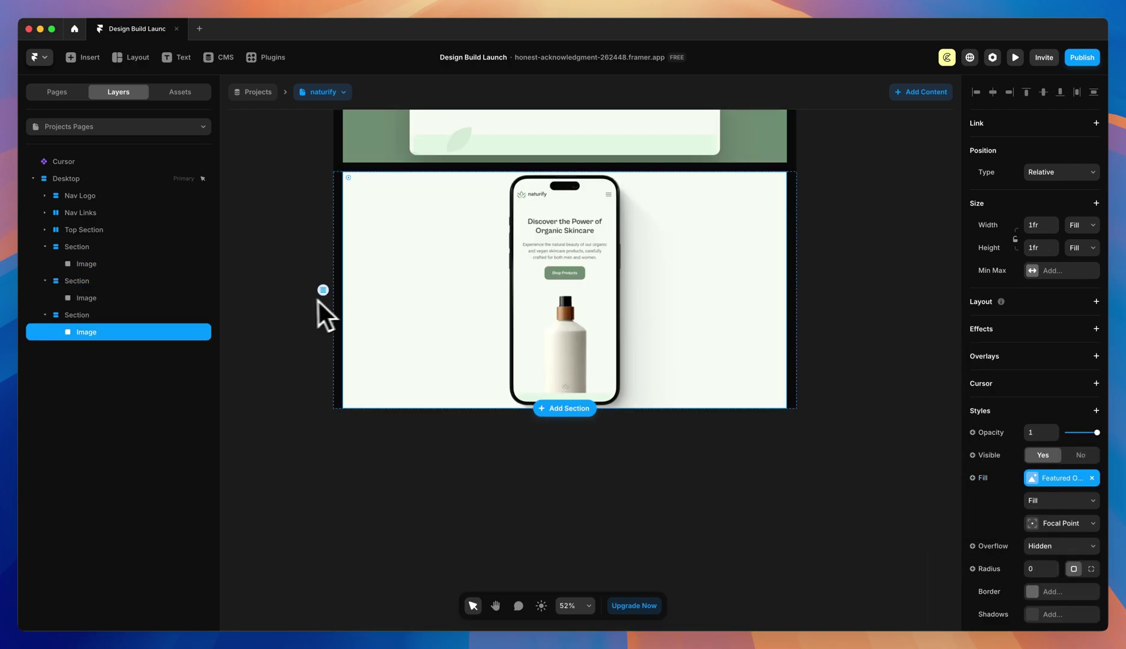
{"action": "left_click", "coordinate": [984, 478]}
{"action": "mouse_move", "coordinate": [977, 523]}
{"action": "mouse_move", "coordinate": [926, 510]}
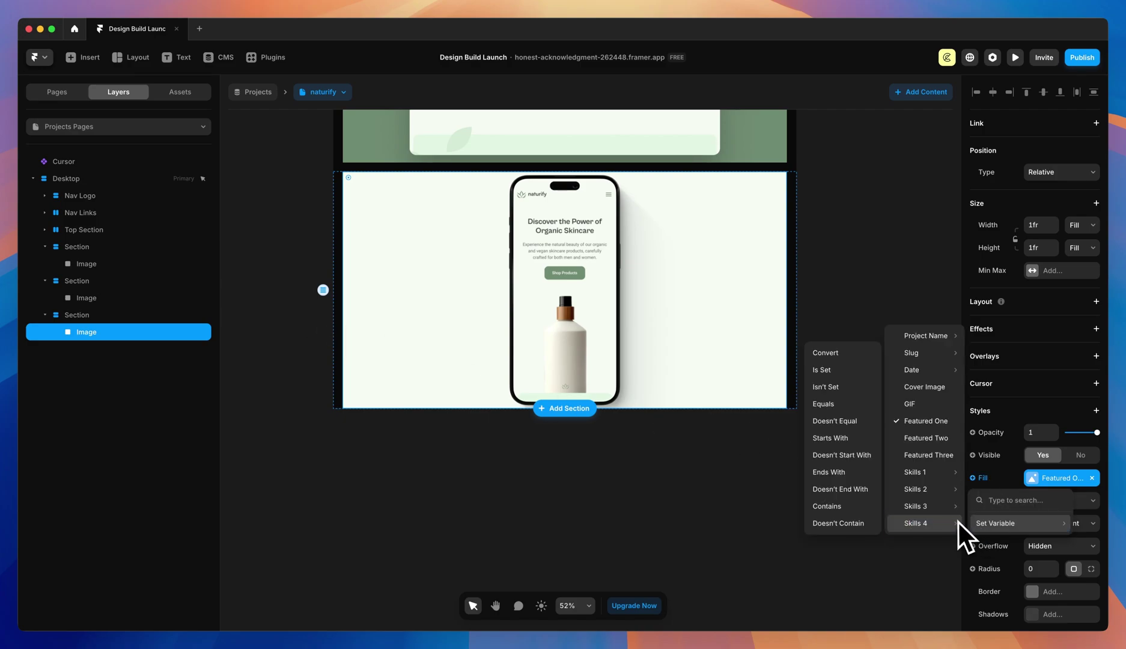
{"action": "left_click", "coordinate": [928, 455]}
- Duplicate the first Section and bind the fill of the topmost image to the GIF variable
{"action": "scroll", "coordinate": [623, 277], "scroll_direction": "up", "scroll_amount": 5}
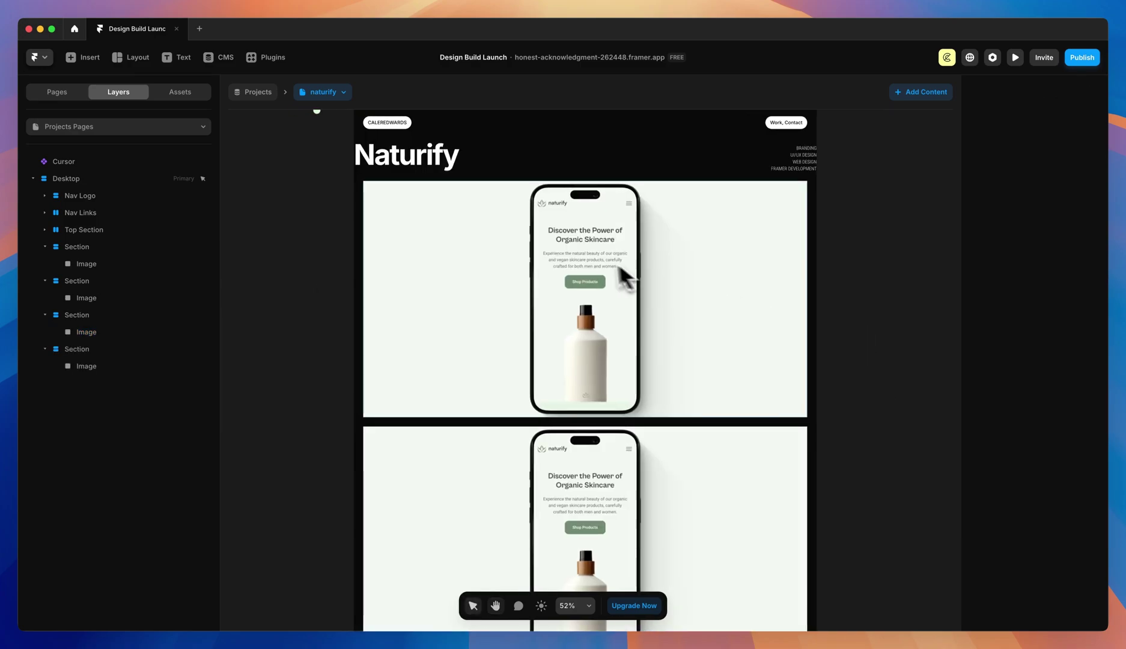
{"action": "left_click", "coordinate": [623, 277]}
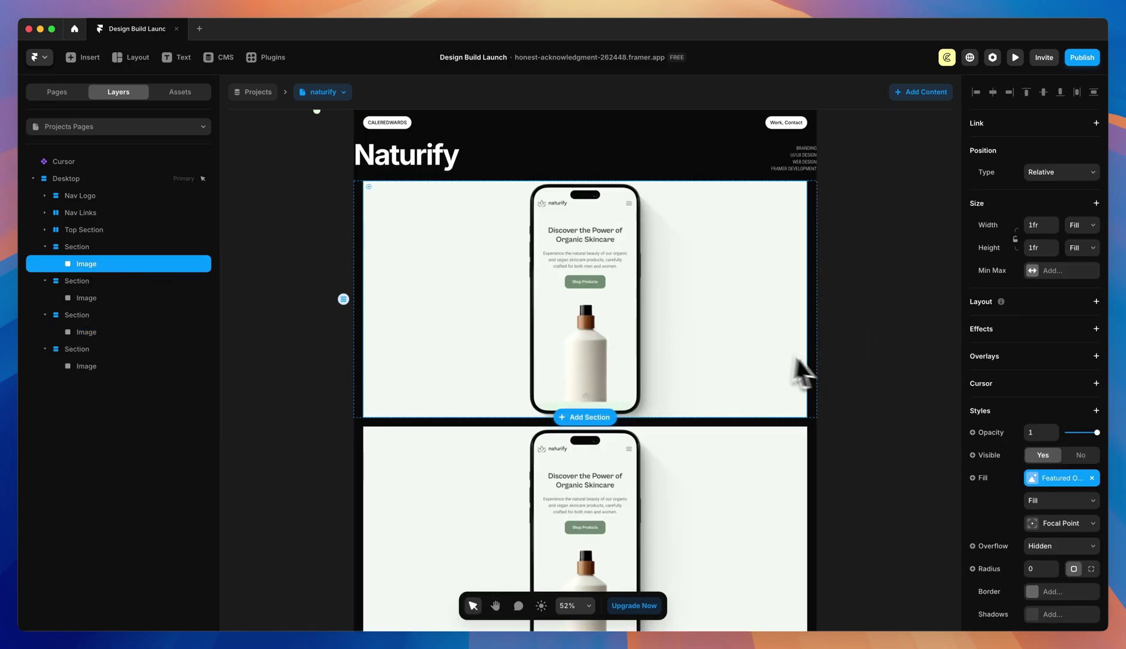
{"action": "left_click", "coordinate": [985, 479]}
{"action": "mouse_move", "coordinate": [990, 515]}
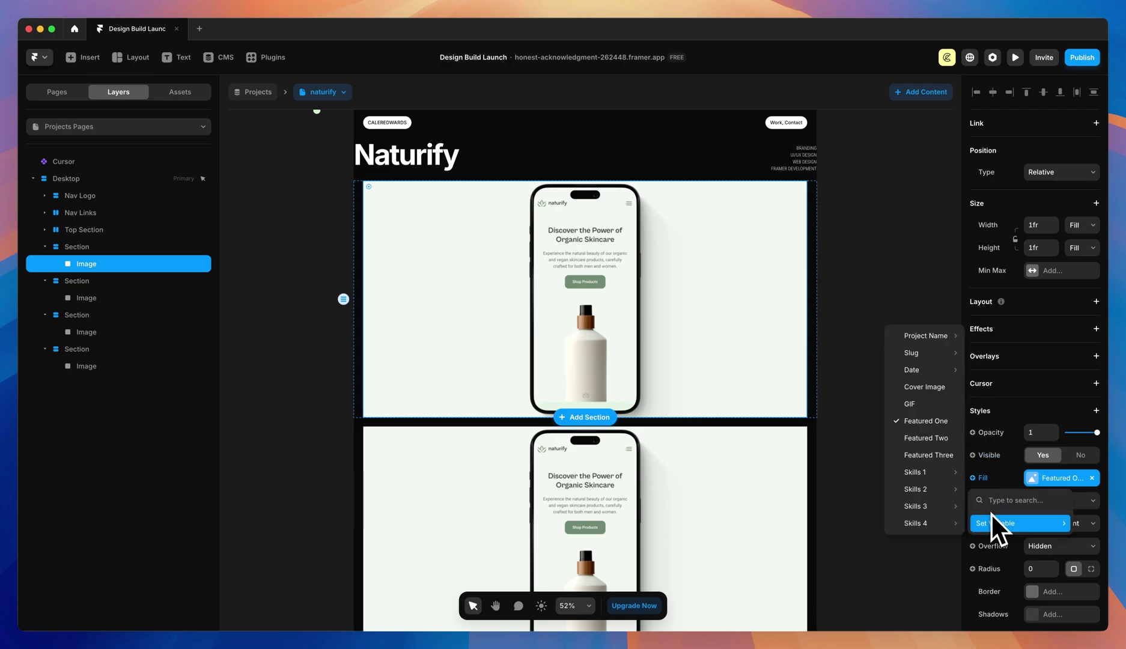
{"action": "left_click", "coordinate": [936, 433]}
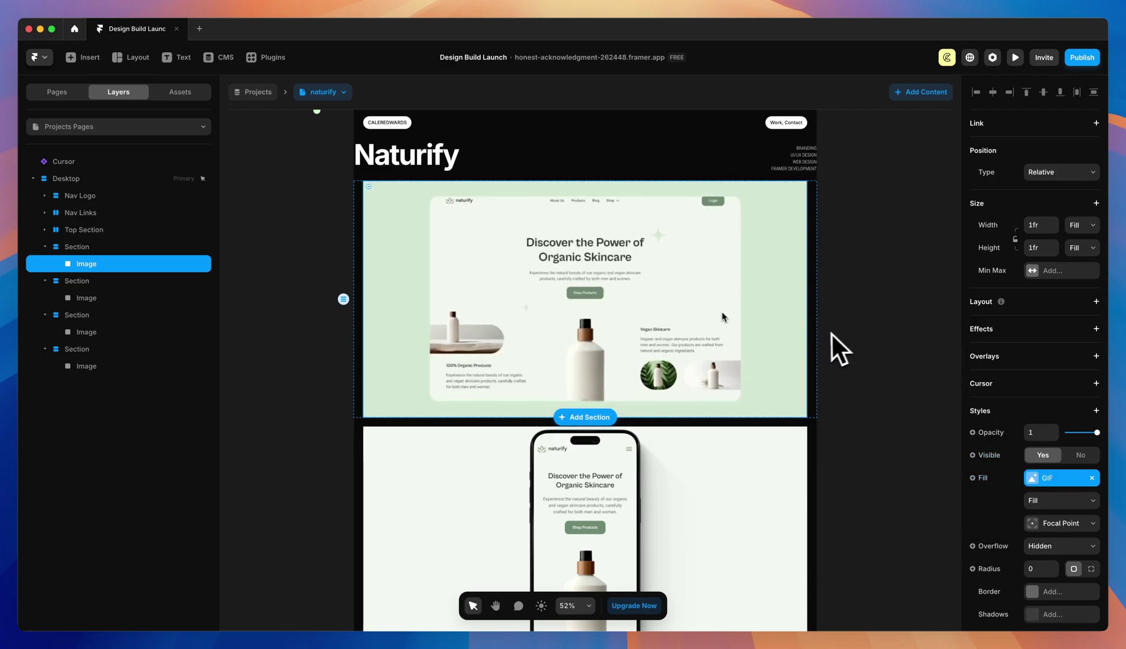
- Review the stacked image sections along the whole project page, from the heading to the last image
{"action": "left_click", "coordinate": [871, 327]}
{"action": "scroll", "coordinate": [889, 316], "scroll_direction": "down", "scroll_amount": 5}
{"action": "scroll", "coordinate": [767, 294], "scroll_direction": "down", "scroll_amount": 8}
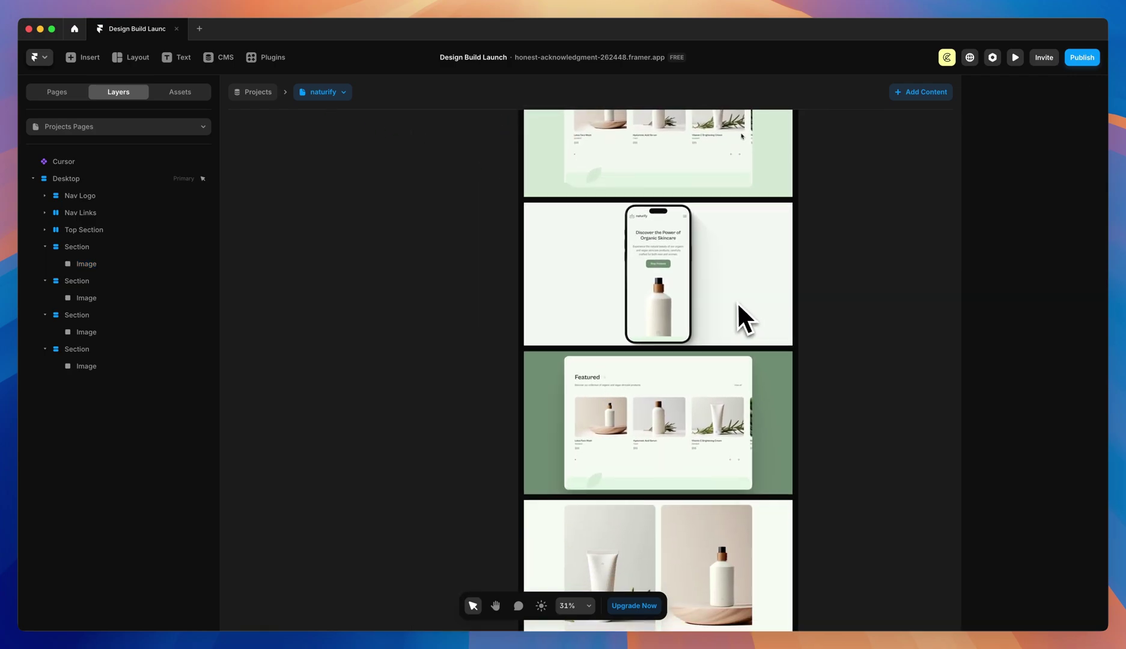
{"action": "scroll", "coordinate": [724, 450], "scroll_direction": "up", "scroll_amount": 8}
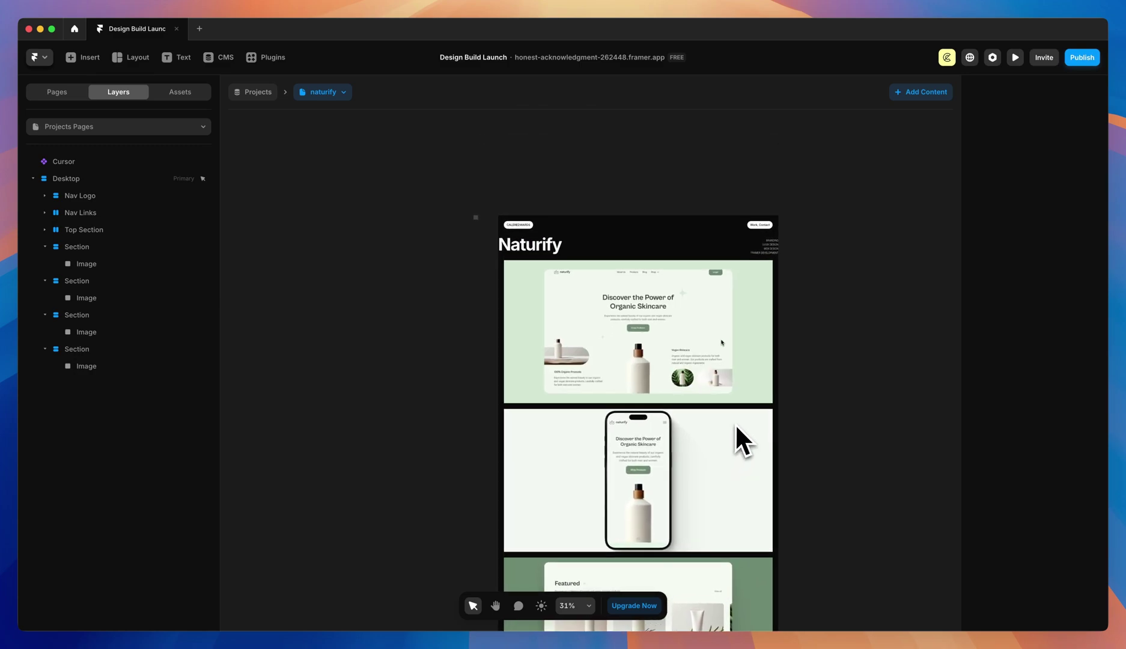
{"action": "scroll", "coordinate": [809, 376], "scroll_direction": "down", "scroll_amount": 14}
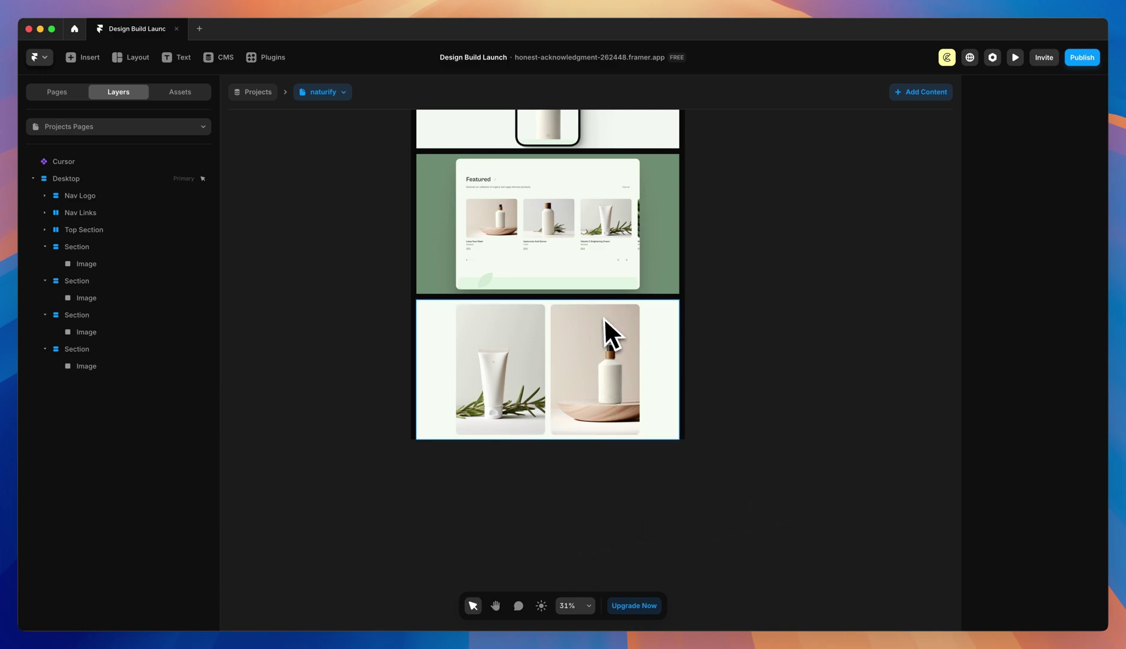
{"action": "scroll", "coordinate": [802, 462], "scroll_direction": "down", "scroll_amount": 1}
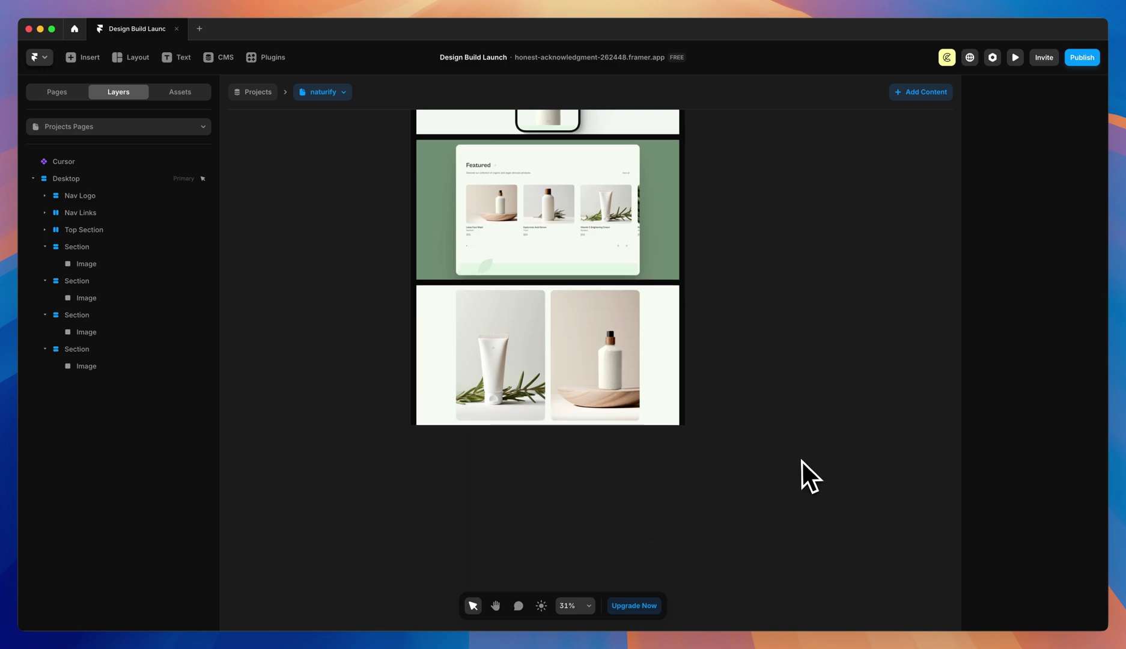
{"action": "scroll", "coordinate": [802, 462], "scroll_direction": "up", "scroll_amount": 10}
{"action": "scroll", "coordinate": [629, 318], "scroll_direction": "up", "scroll_amount": 3}
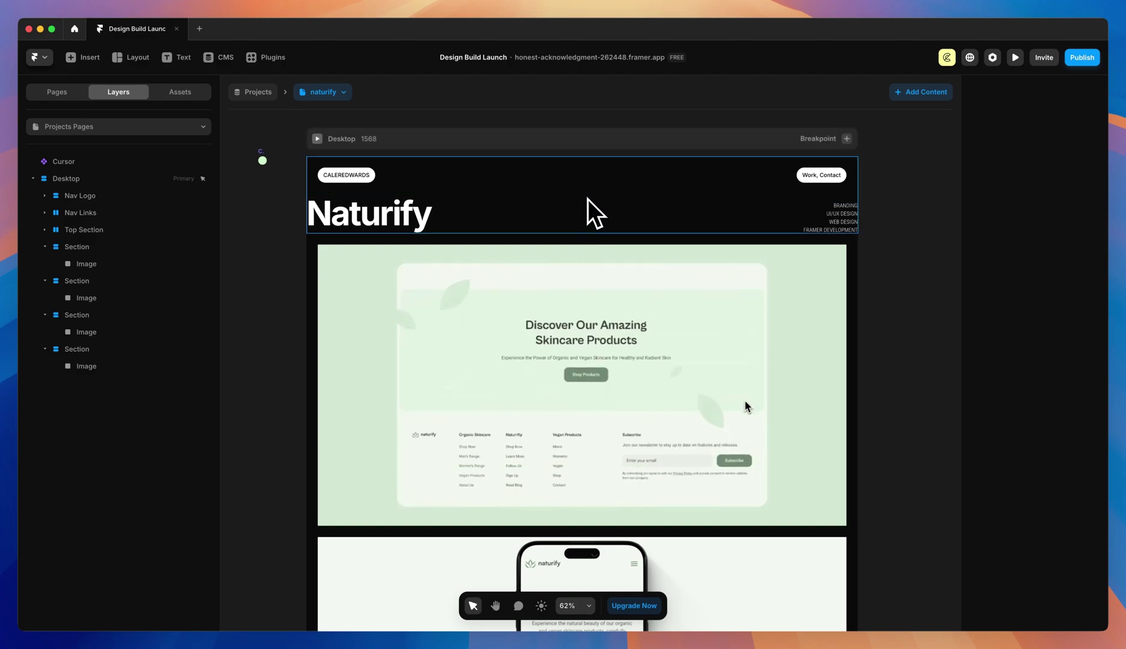
- Set the Top Section's right and left padding to 32
{"action": "left_click", "coordinate": [587, 200]}
{"action": "left_click", "coordinate": [1050, 482]}
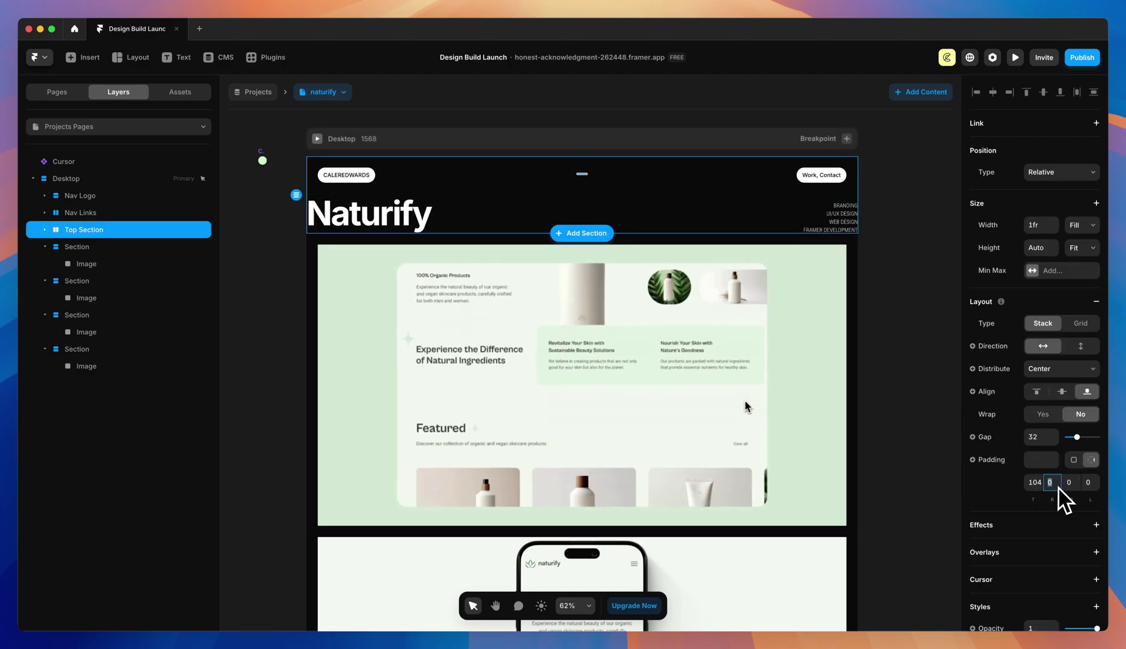
{"action": "type", "text": "32"}
{"action": "left_click", "coordinate": [1087, 483]}
{"action": "type", "text": "320"}
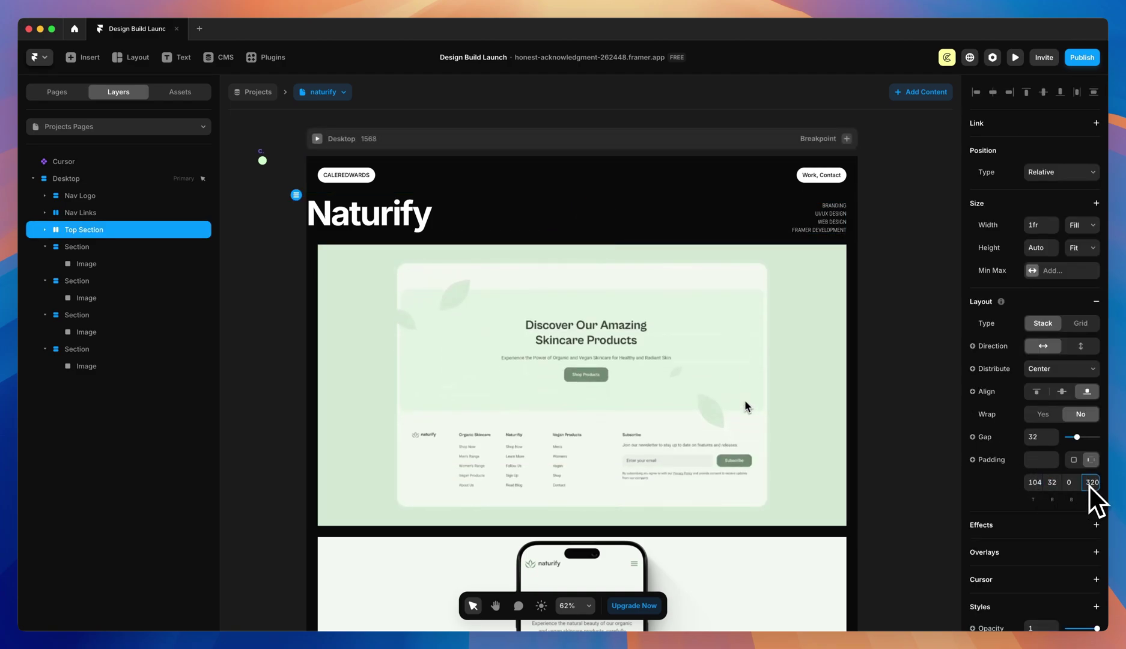
{"action": "key", "text": "Return"}
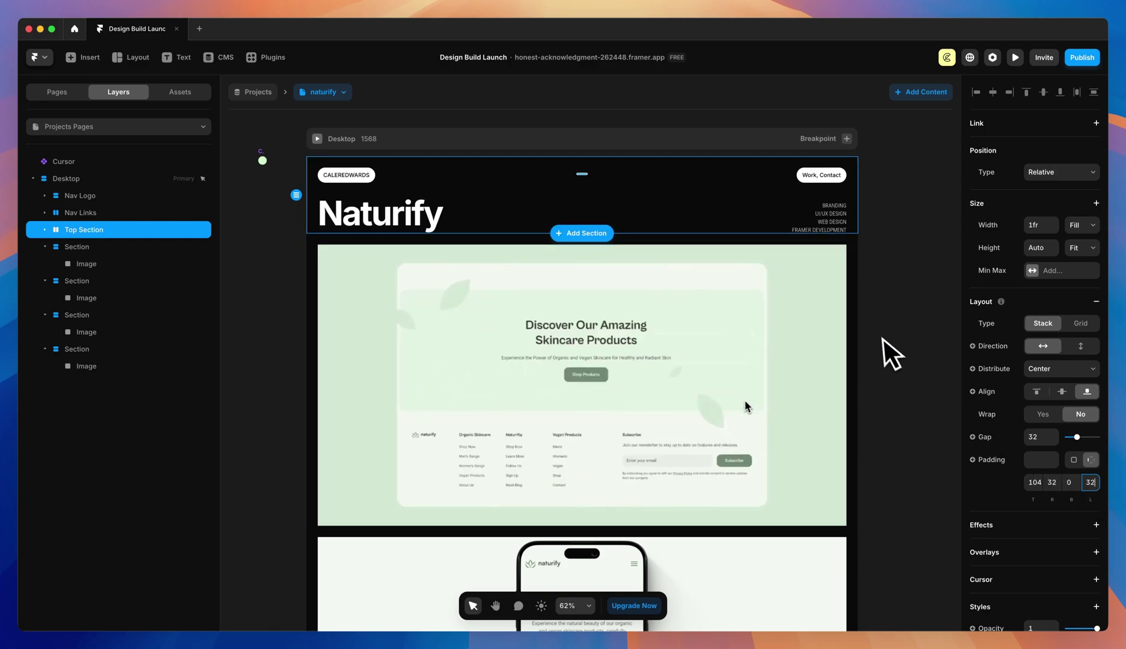
{"action": "left_click", "coordinate": [898, 318]}
- Draw a frame about 1578 × 623 below the Desktop page and fill it with the Primary color style
{"action": "scroll", "coordinate": [696, 439], "scroll_direction": "down", "scroll_amount": 15}
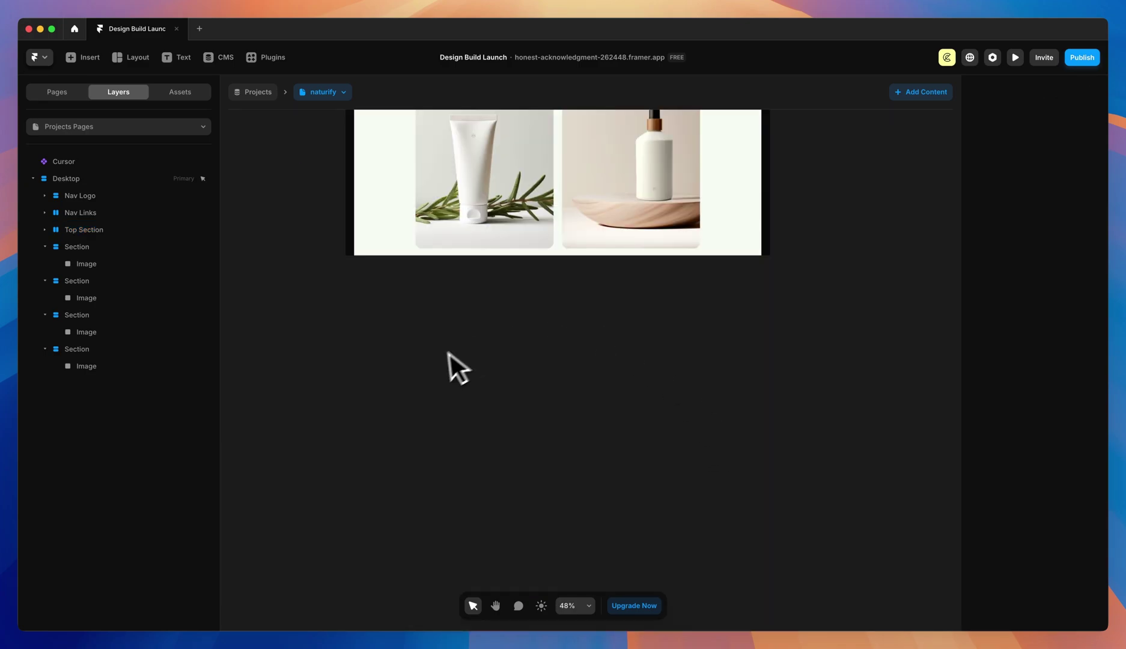
{"action": "key", "text": "f"}
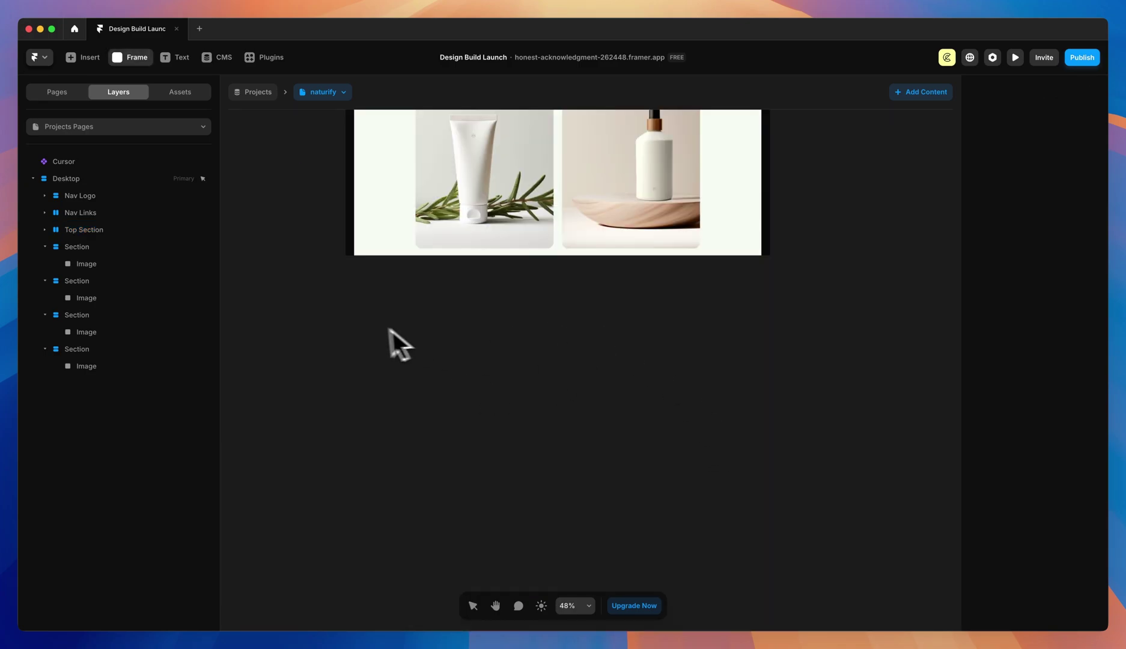
{"action": "left_click_drag", "start_coordinate": [345, 287], "coordinate": [774, 459]}
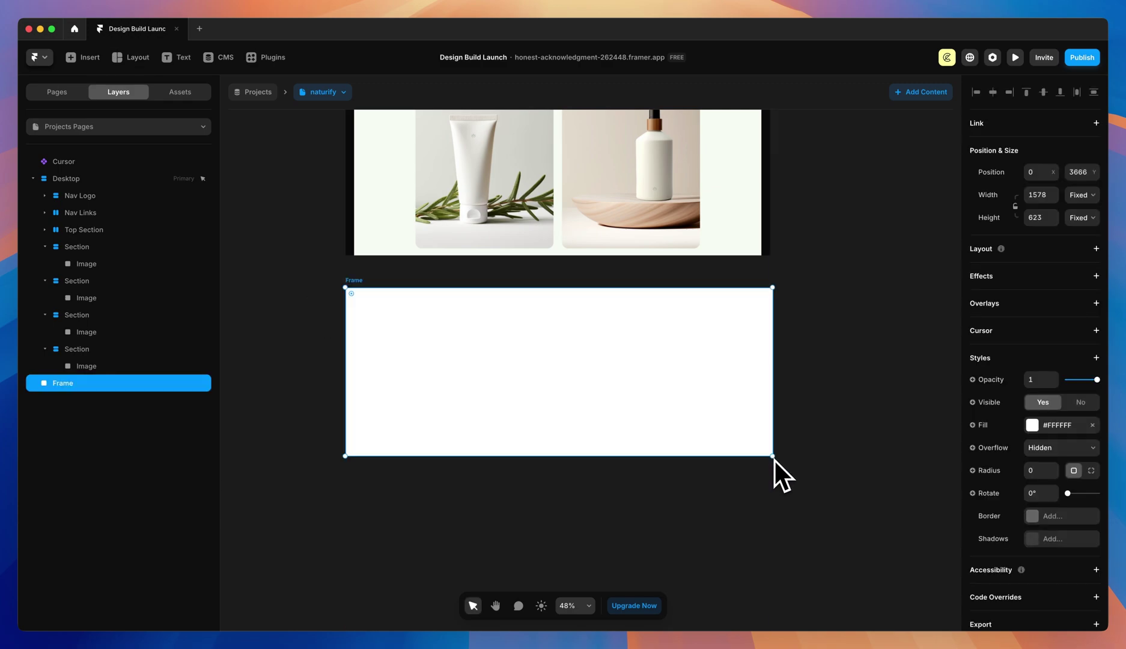
{"action": "left_click", "coordinate": [1031, 425]}
{"action": "left_click", "coordinate": [1034, 426]}
{"action": "left_click", "coordinate": [1033, 426]}
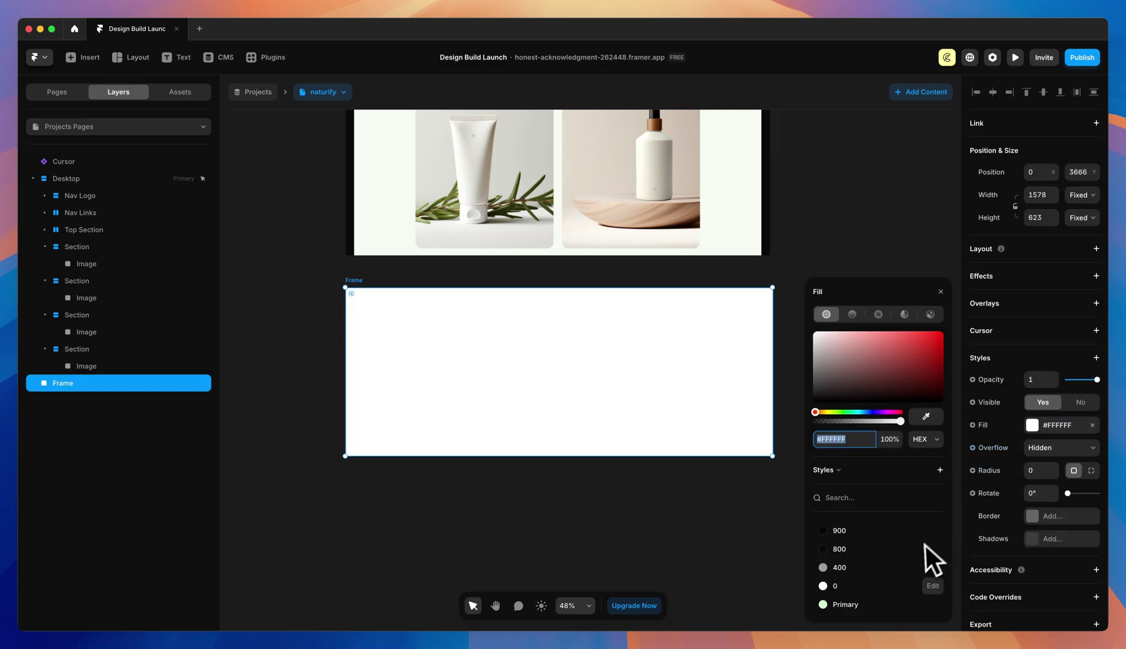
{"action": "left_click", "coordinate": [845, 605]}
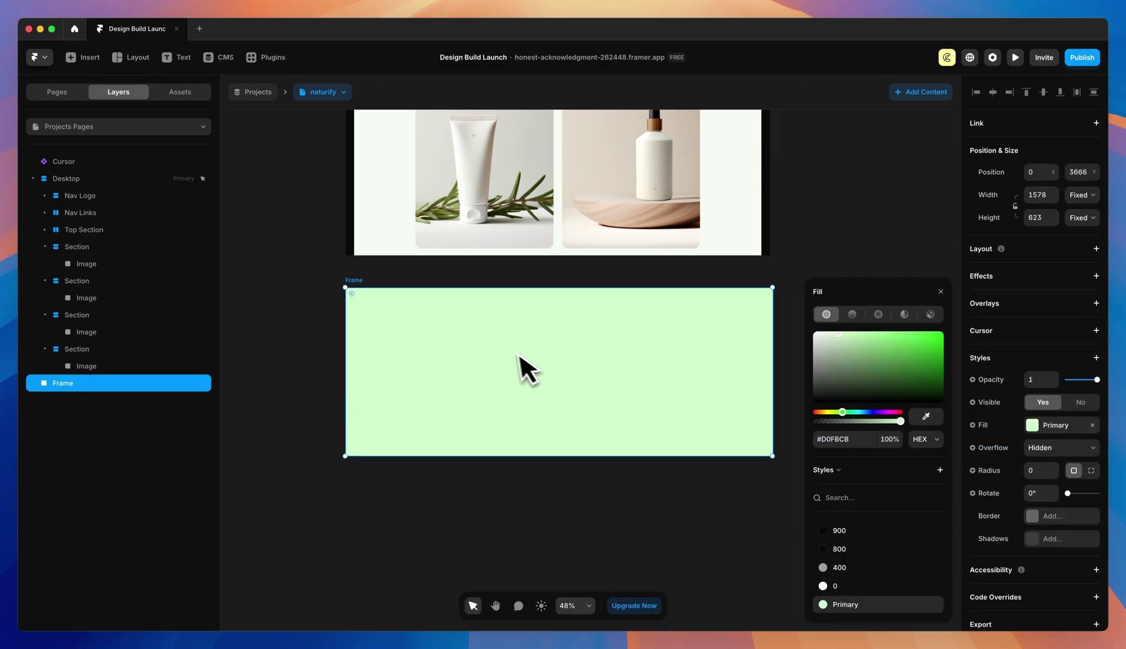
- Rename the new green frame as Bottom Section
{"action": "double_click", "coordinate": [60, 383]}
{"action": "type", "text": "B"}
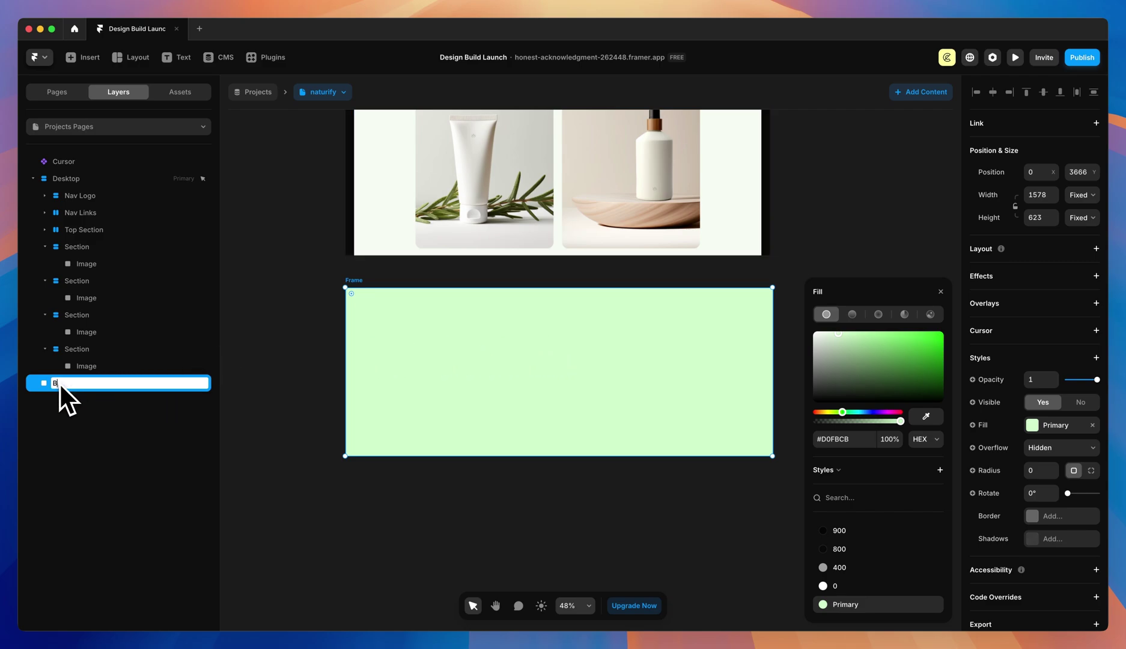
{"action": "type", "text": "ottom Section"}
{"action": "key", "text": "Return"}
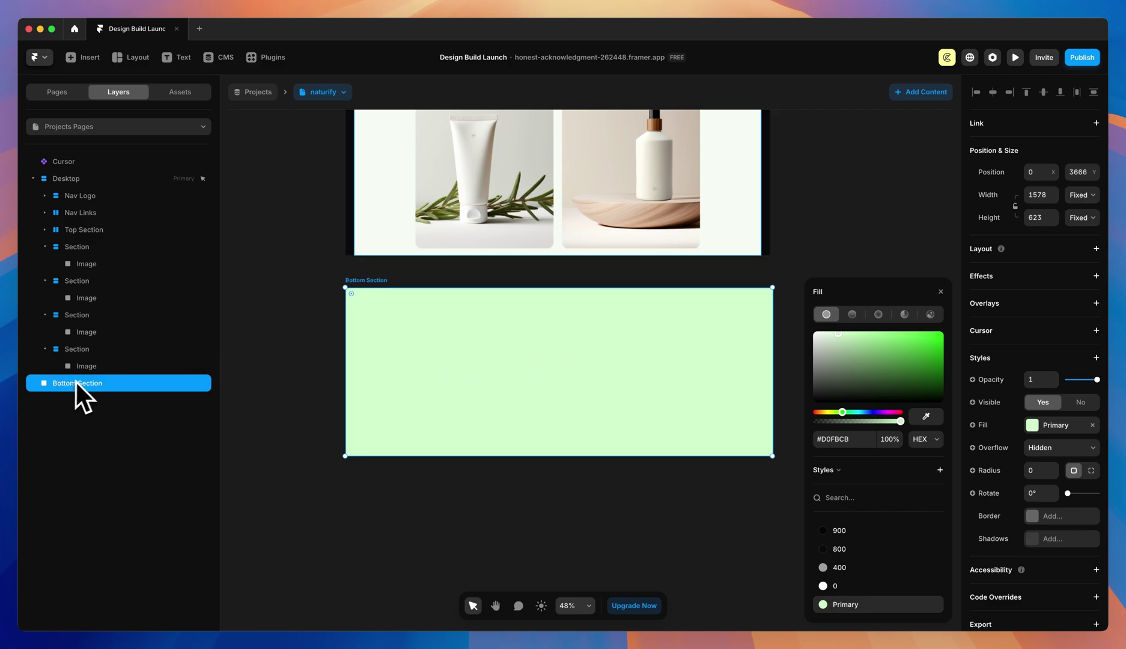
{"action": "left_click", "coordinate": [941, 293]}
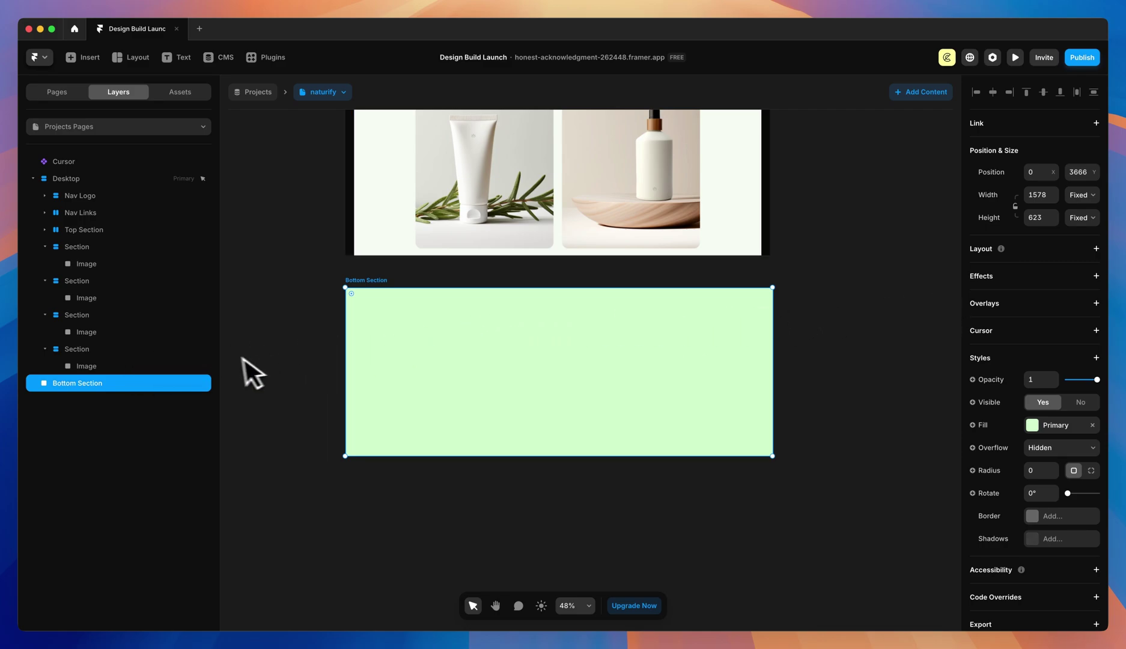
- Collapse the four image Section layers and move Bottom Section into Desktop beneath the last Section
{"action": "left_click", "coordinate": [44, 246]}
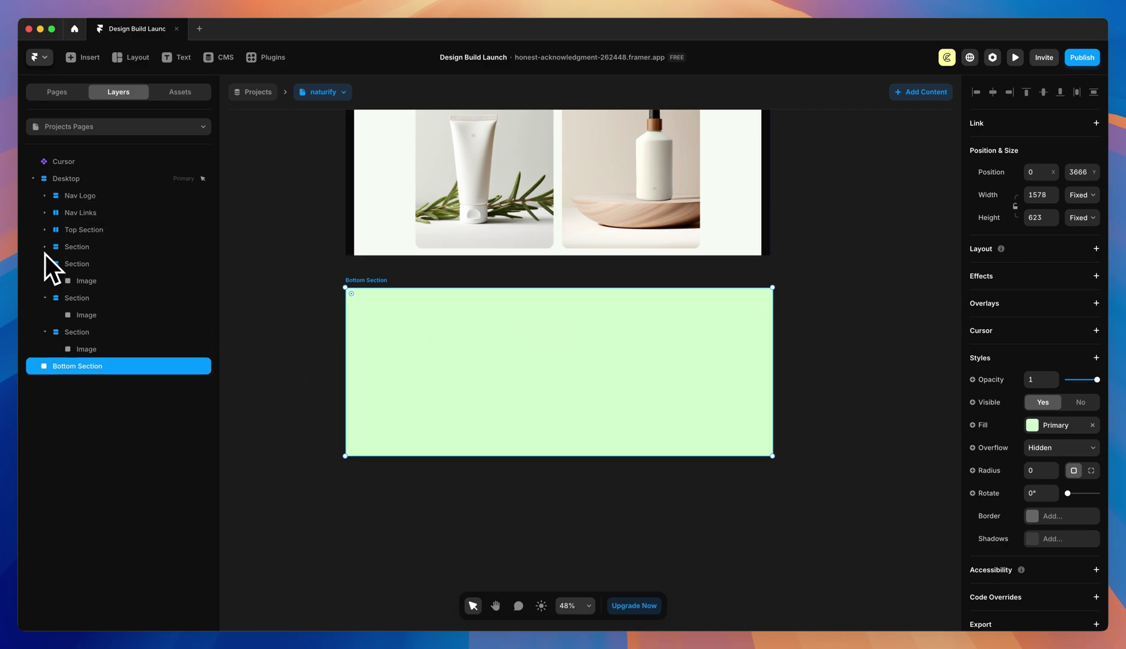
{"action": "left_click", "coordinate": [44, 263]}
{"action": "left_click", "coordinate": [45, 281]}
{"action": "left_click", "coordinate": [45, 295]}
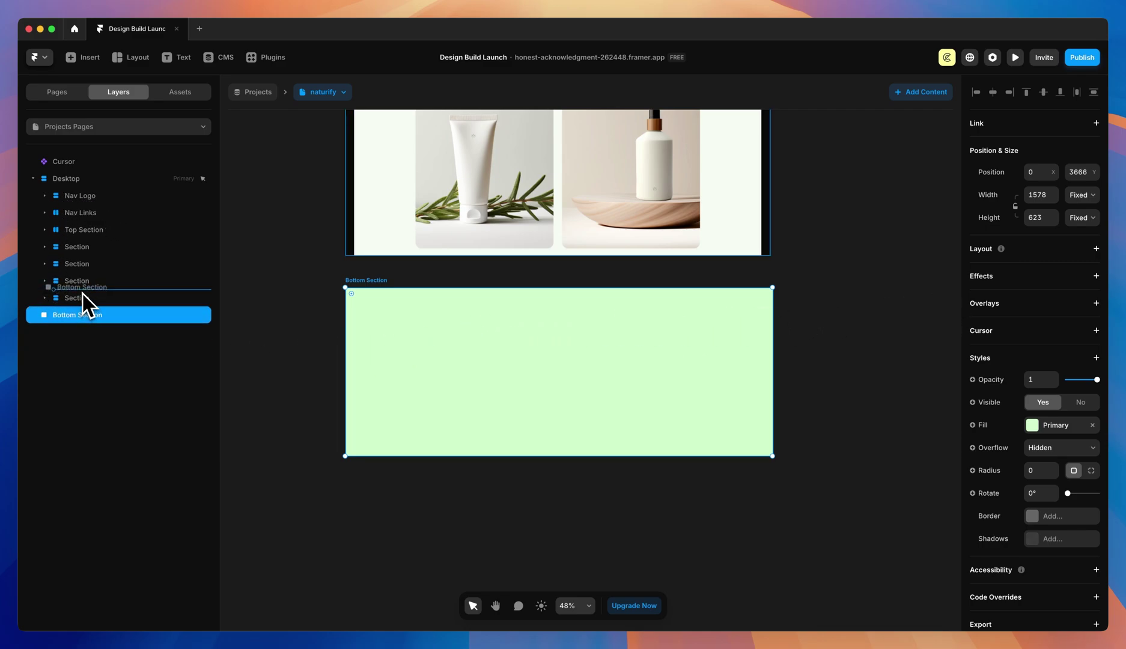
{"action": "mouse_move", "coordinate": [83, 294]}
{"action": "left_mouse_down"}
{"action": "mouse_move", "coordinate": [81, 304]}
{"action": "mouse_move", "coordinate": [79, 289]}
{"action": "left_mouse_up"}
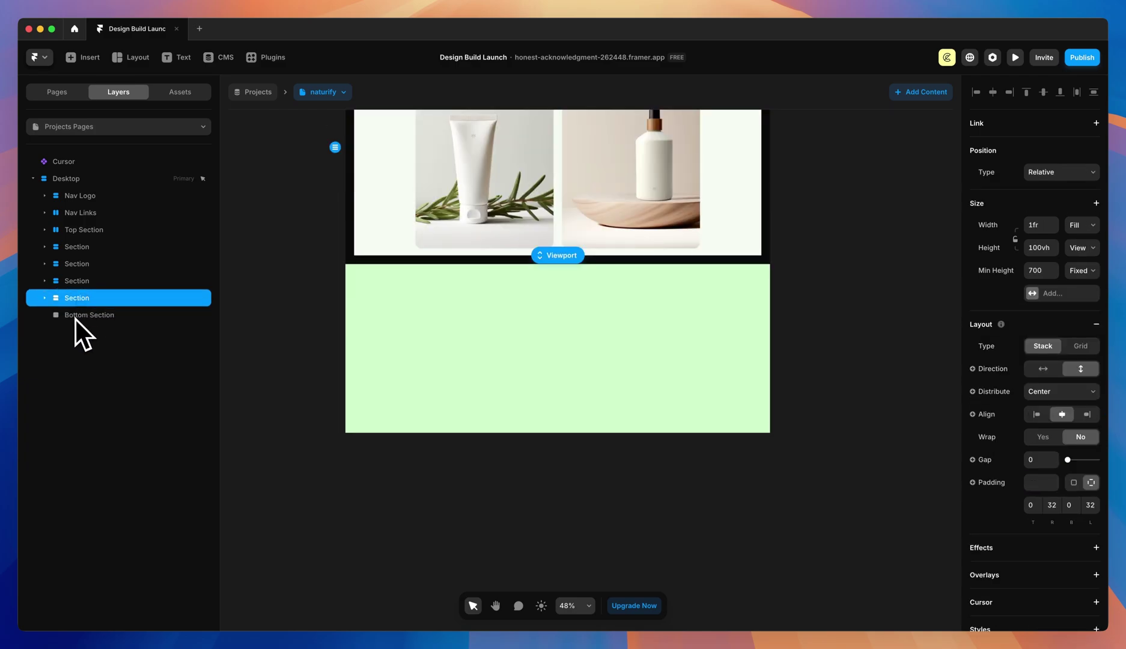
{"action": "key", "text": "Escape"}
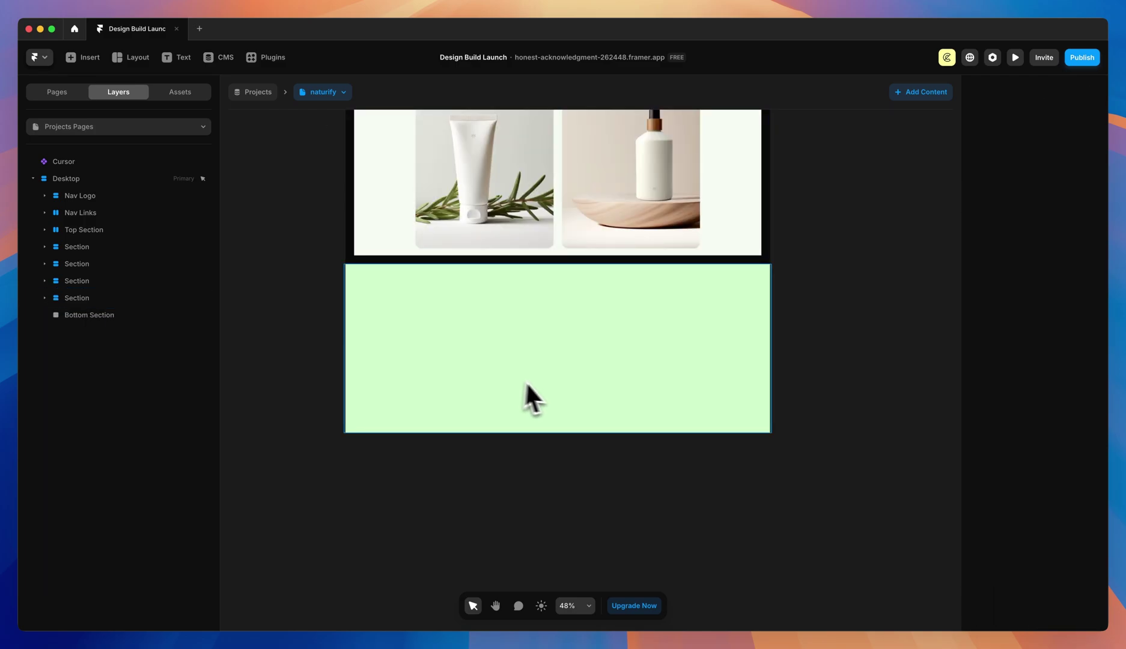
- Set the Bottom Section's width to Fill
{"action": "left_click", "coordinate": [530, 397]}
{"action": "scroll", "coordinate": [616, 409], "scroll_direction": "up", "scroll_amount": 2}
{"action": "left_click", "coordinate": [1081, 225]}
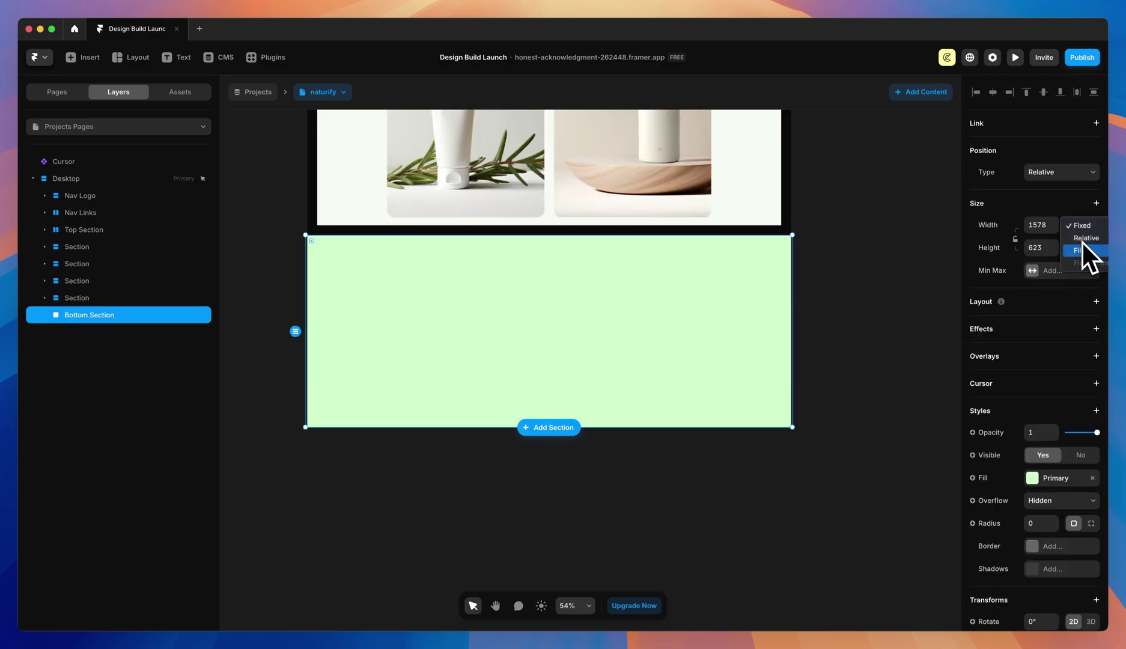
{"action": "left_click", "coordinate": [1081, 250]}
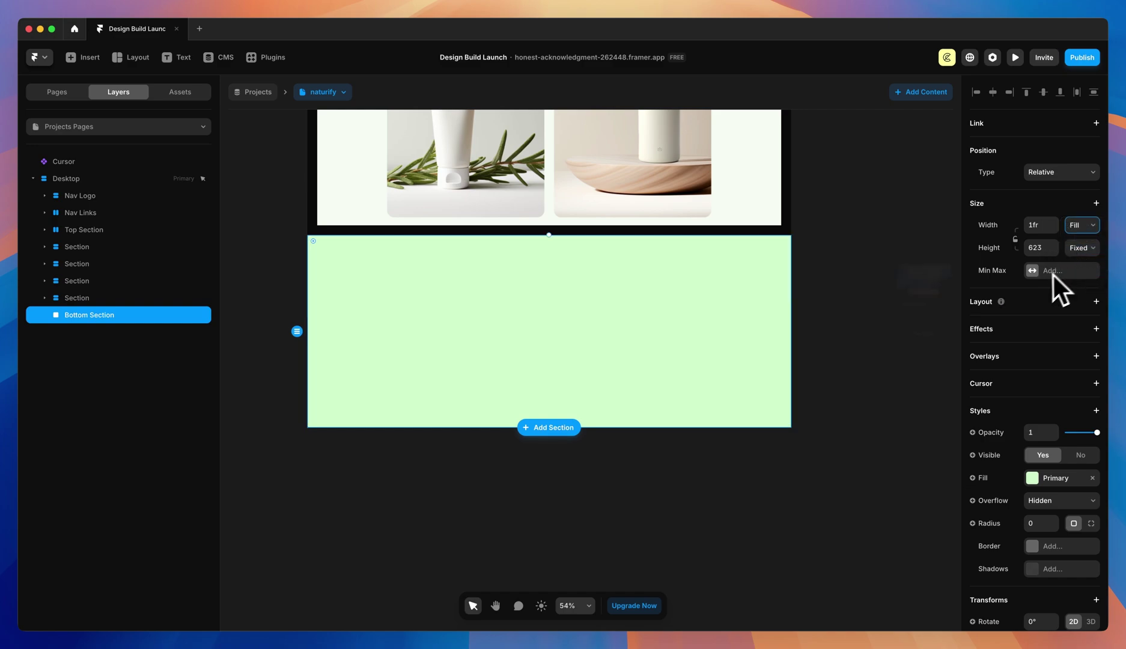
{"action": "scroll", "coordinate": [529, 363], "scroll_direction": "left", "scroll_amount": 2}
{"action": "scroll", "coordinate": [529, 363], "scroll_direction": "up", "scroll_amount": 1}
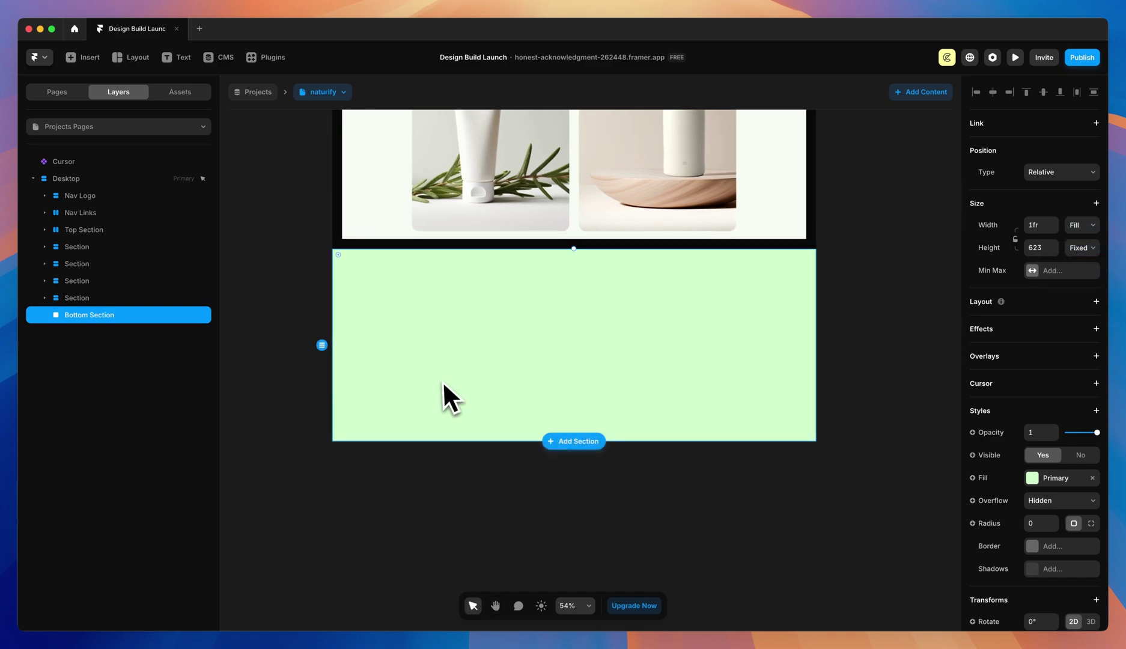
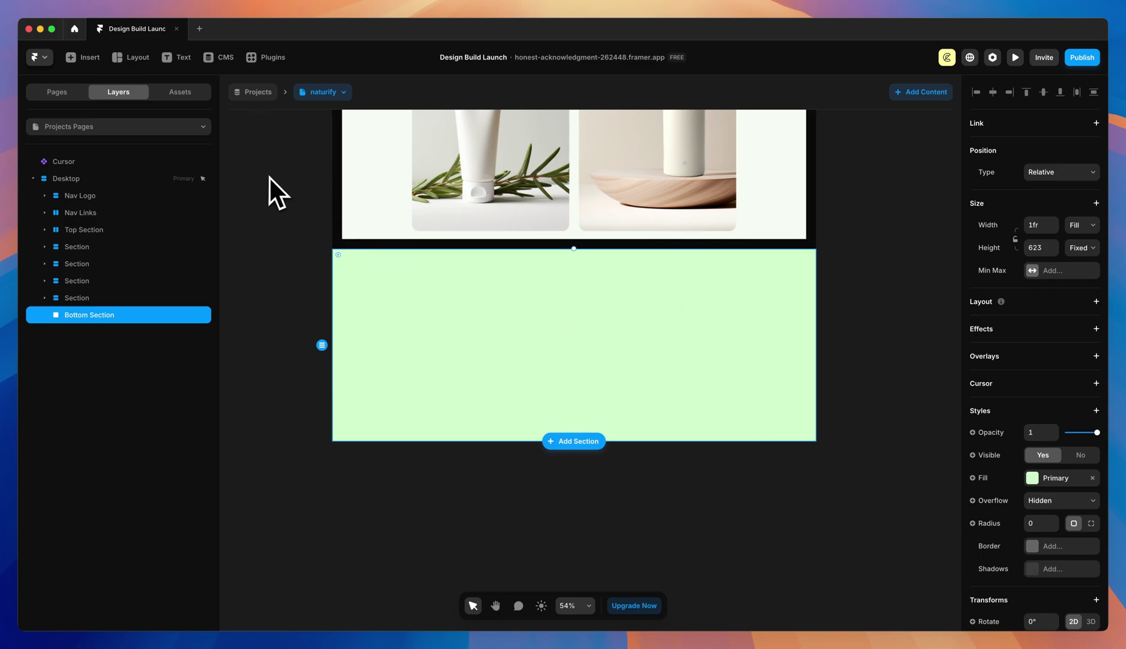
- Insert the Projects CMS collection list into the Bottom Section
{"action": "left_click", "coordinate": [91, 62]}
{"action": "mouse_move", "coordinate": [88, 305]}
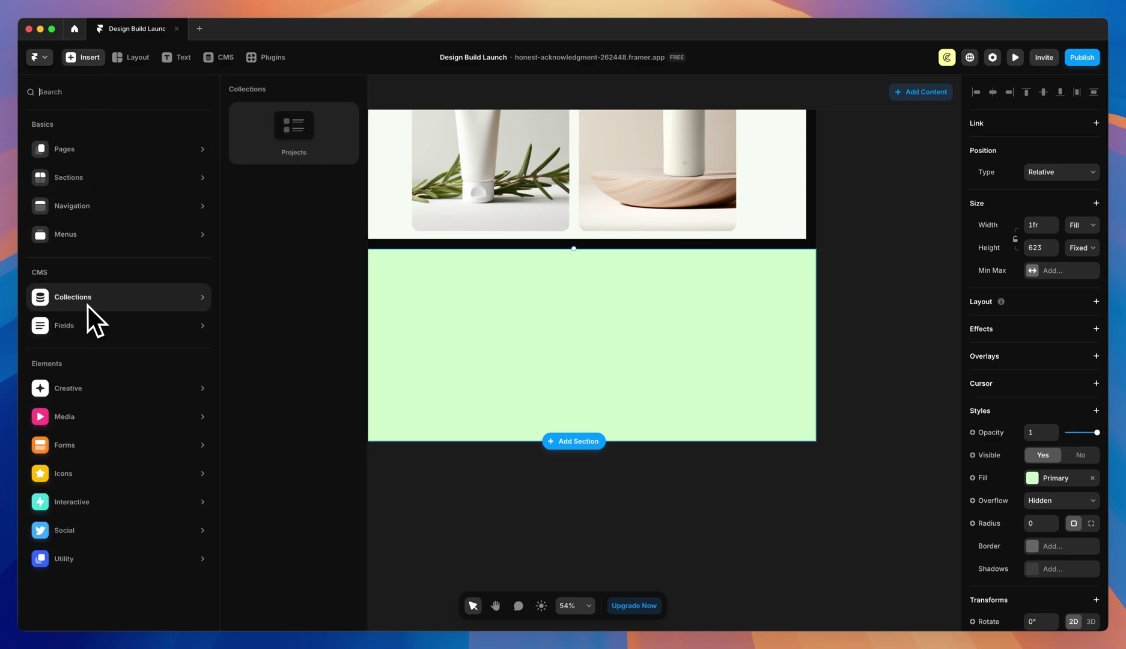
{"action": "left_click_drag", "start_coordinate": [283, 174], "coordinate": [566, 373]}
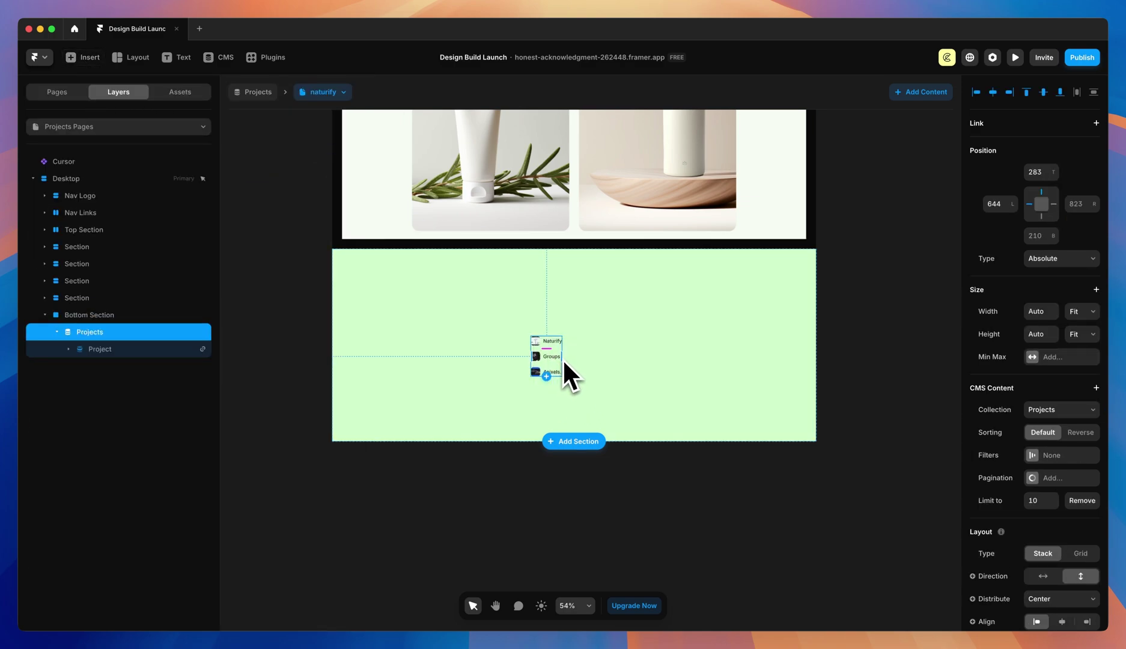
{"action": "key", "text": "Escape"}
- Give the Bottom Section a vertical stack layout with a gap of 0
{"action": "left_click", "coordinate": [78, 315]}
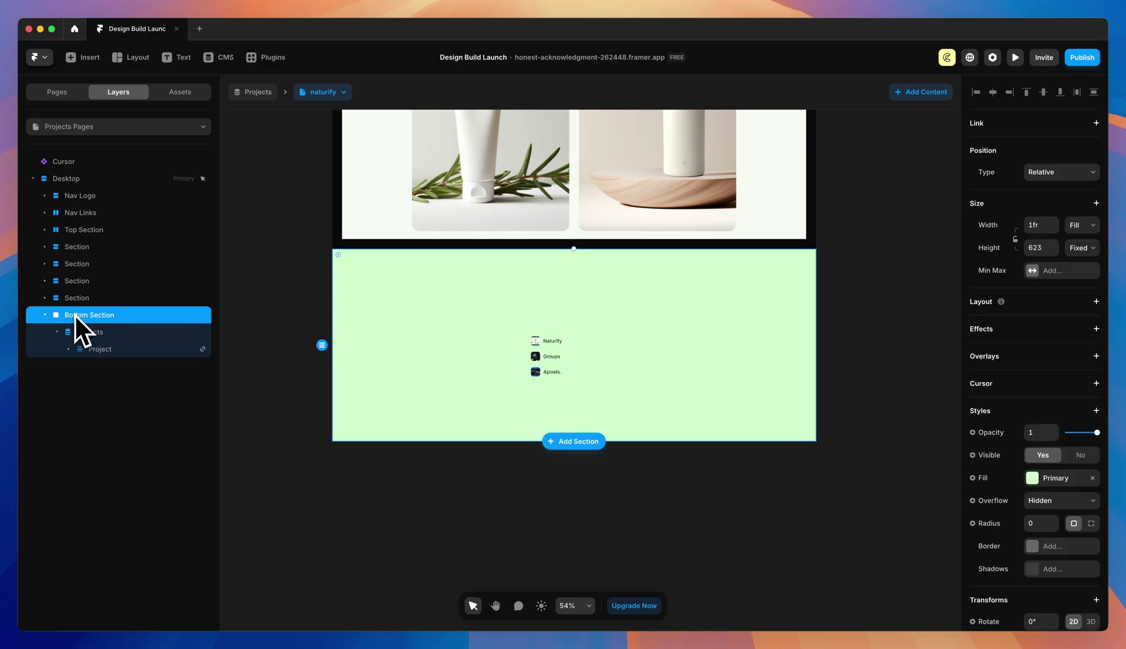
{"action": "left_click", "coordinate": [1027, 302]}
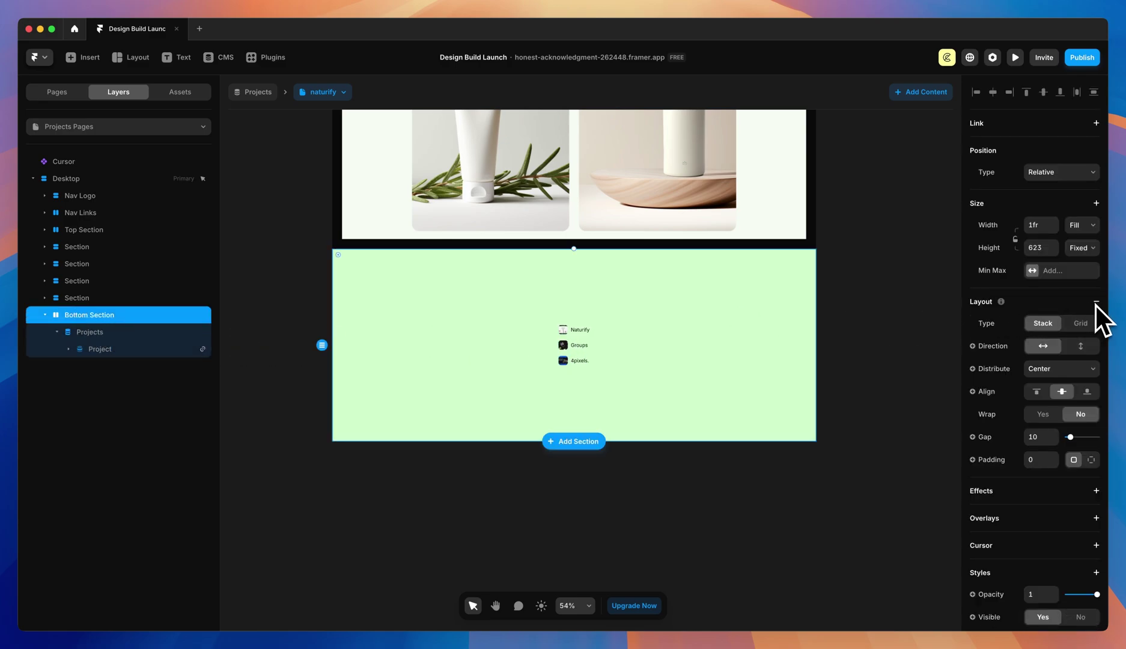
{"action": "left_click", "coordinate": [1079, 346]}
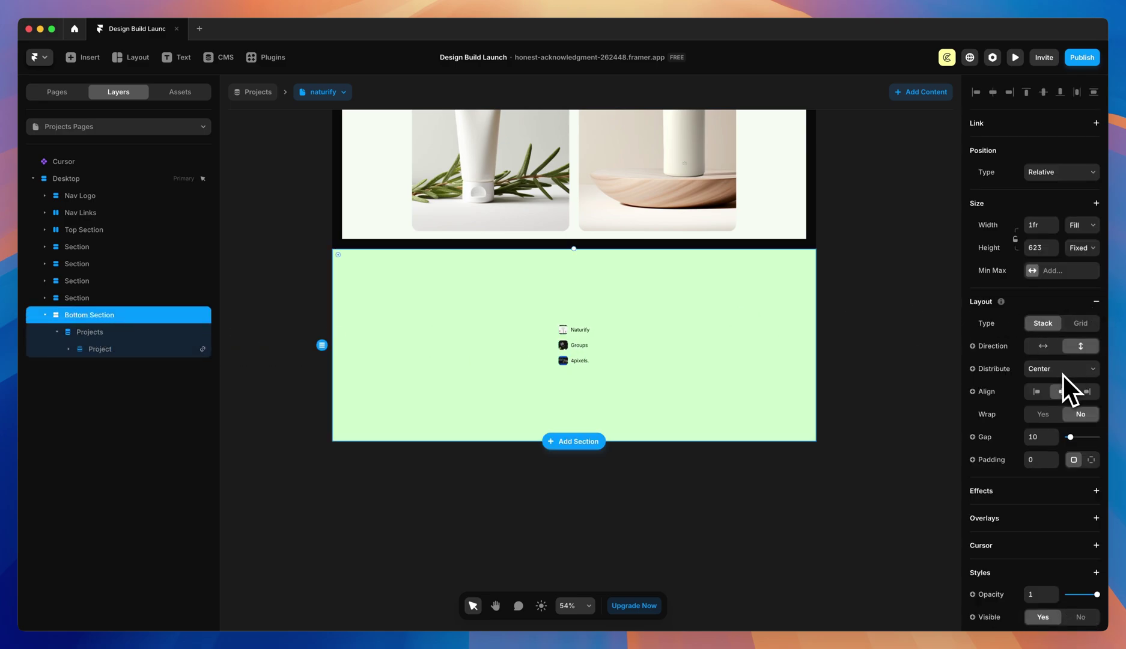
{"action": "left_click_drag", "start_coordinate": [1070, 436], "coordinate": [1061, 427]}
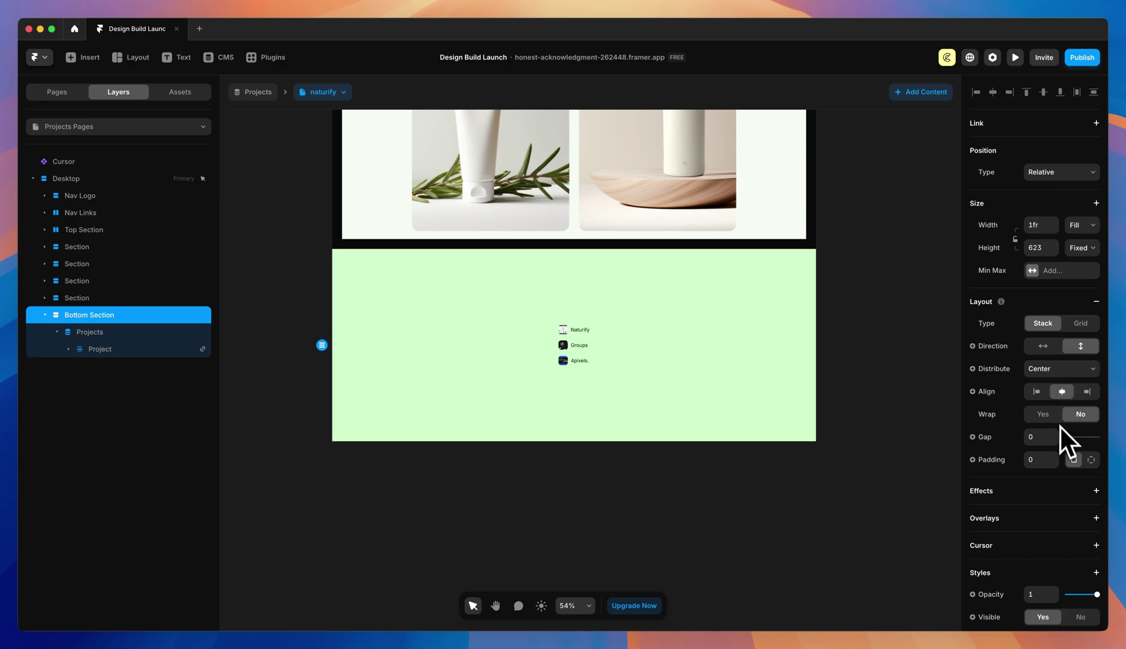
- Set the Bottom Section's padding to 300 on top and 32 on the other sides, and its height to Fit Content
{"action": "left_click", "coordinate": [1090, 459]}
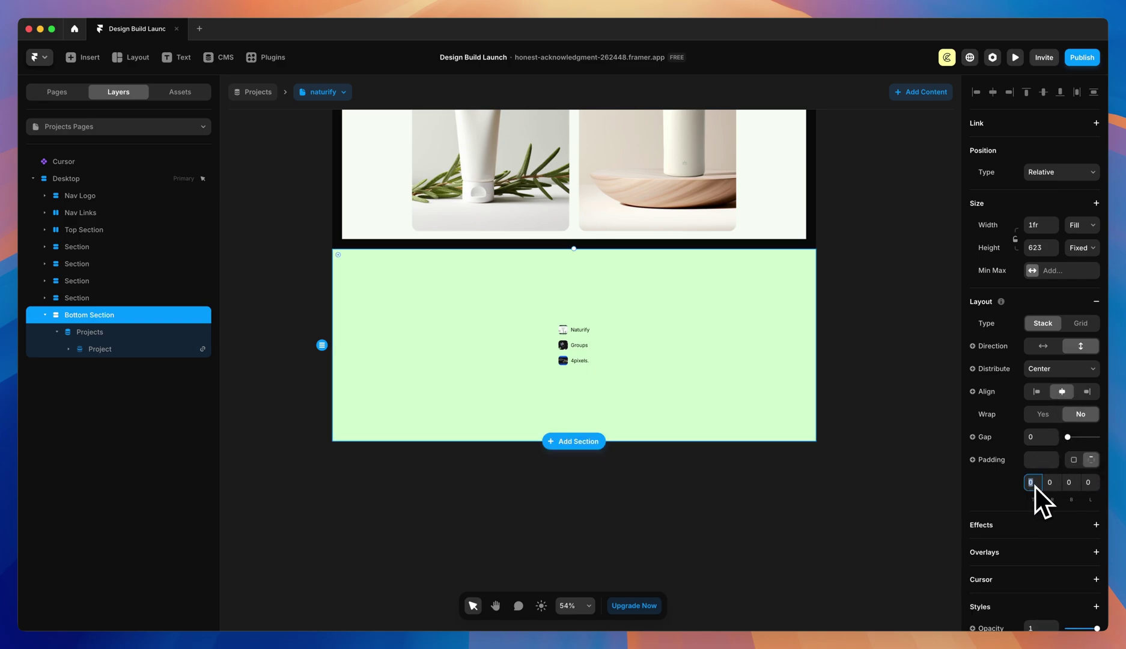
{"action": "key", "text": "Return"}
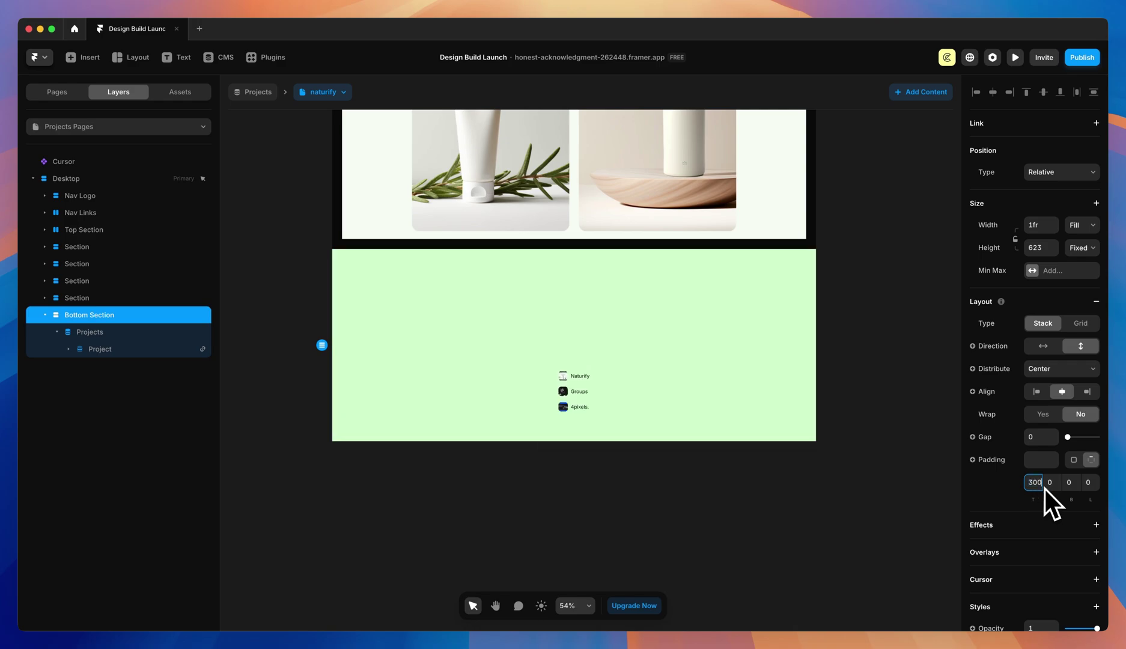
{"action": "type", "text": "32"}
{"action": "left_click", "coordinate": [1067, 484]}
{"action": "type", "text": "32"}
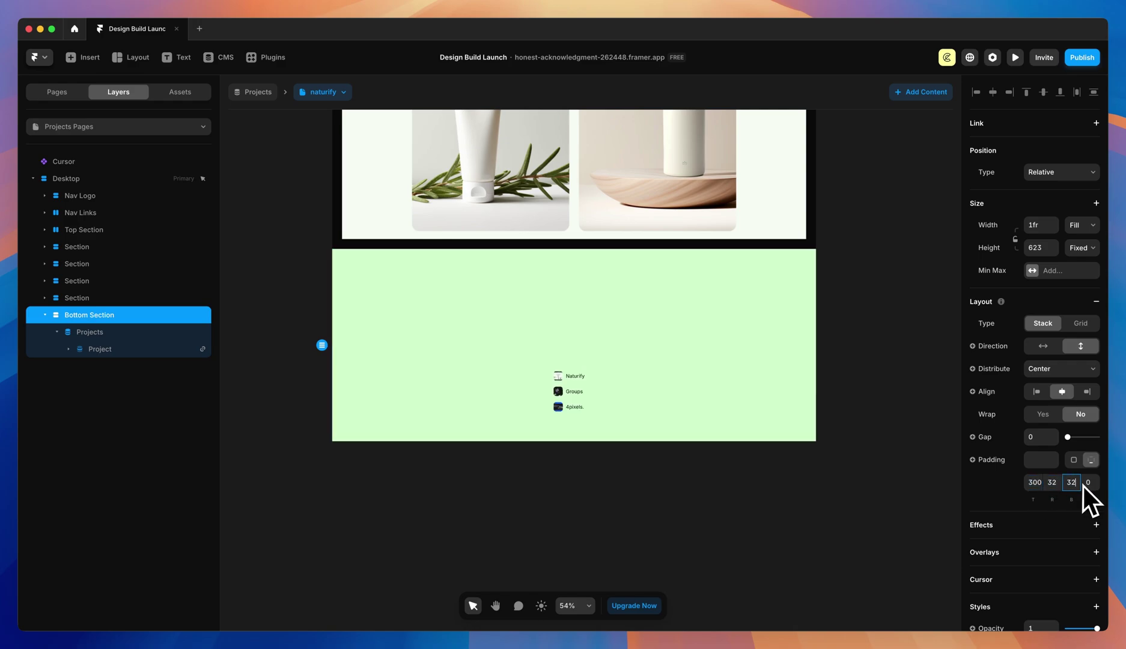
{"action": "left_click", "coordinate": [1091, 484]}
{"action": "type", "text": "32"}
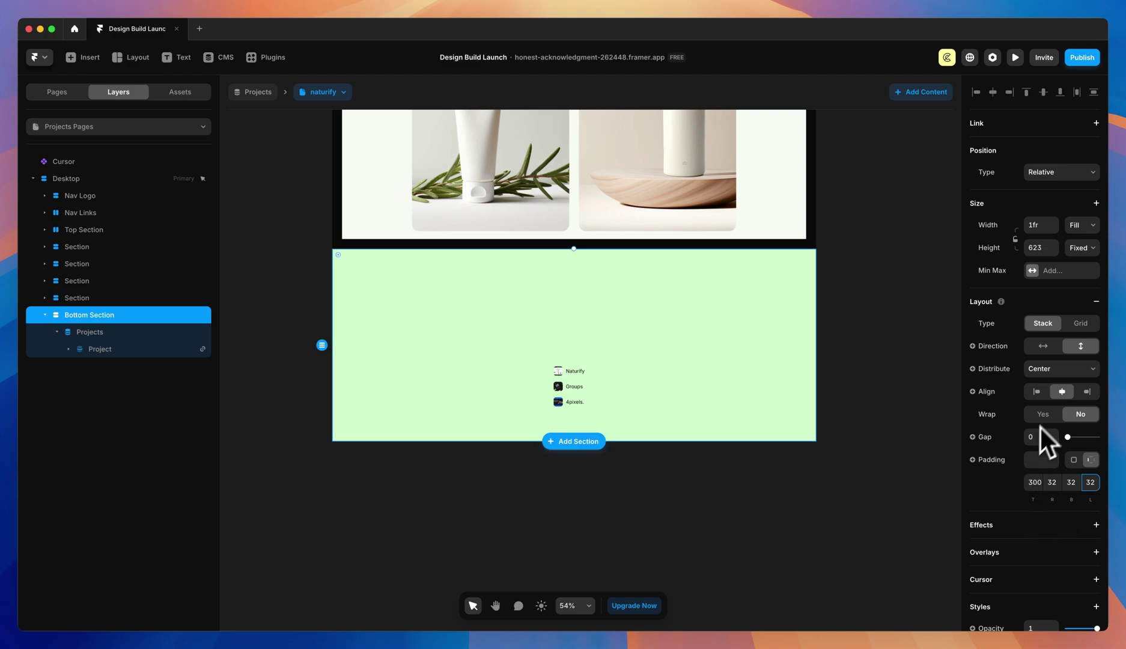
{"action": "left_click", "coordinate": [1087, 247]}
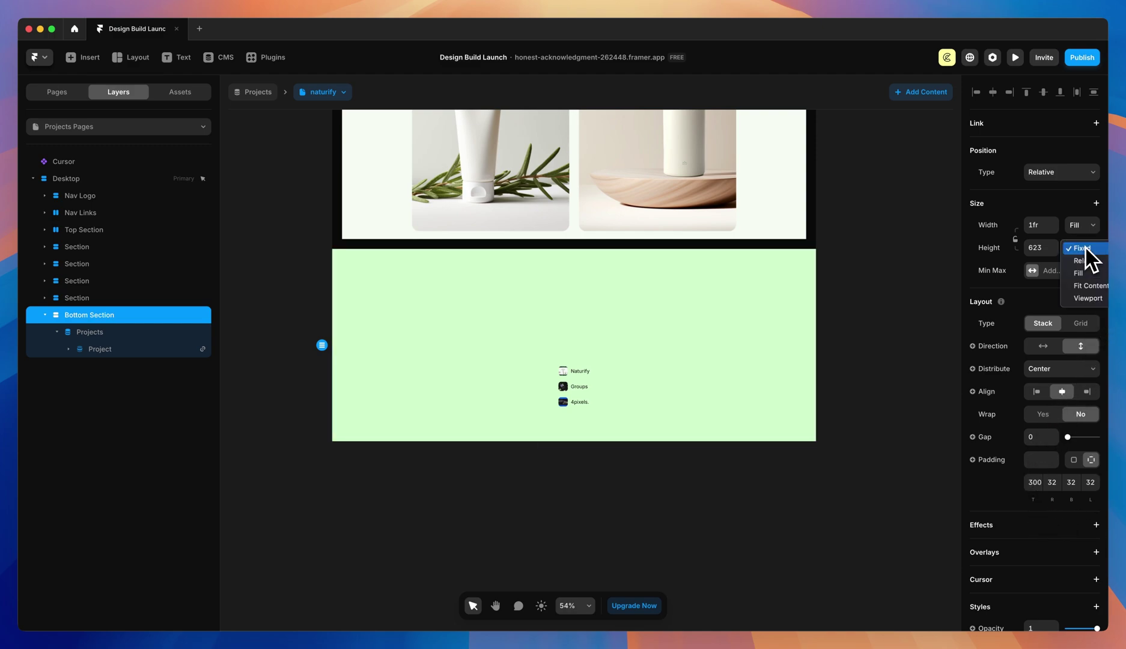
{"action": "left_click", "coordinate": [1099, 288]}
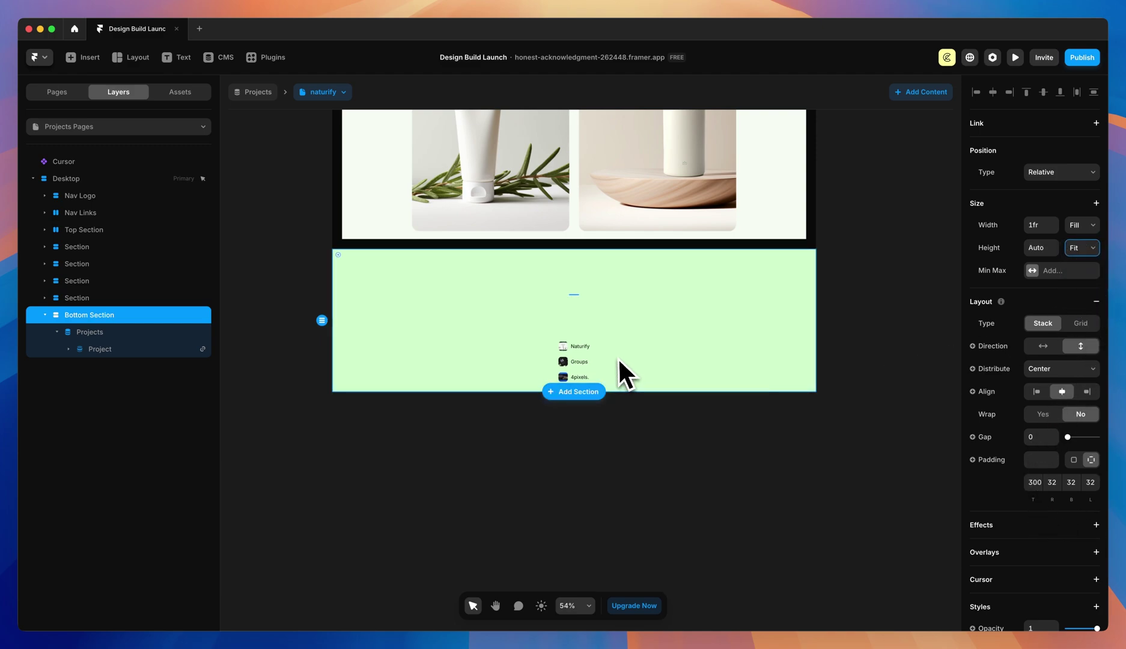
- Set the Projects collection list's width to Fill and height to Fit Content, and delete the default Project item inside it
{"action": "left_click", "coordinate": [117, 334]}
{"action": "left_click", "coordinate": [1070, 228]}
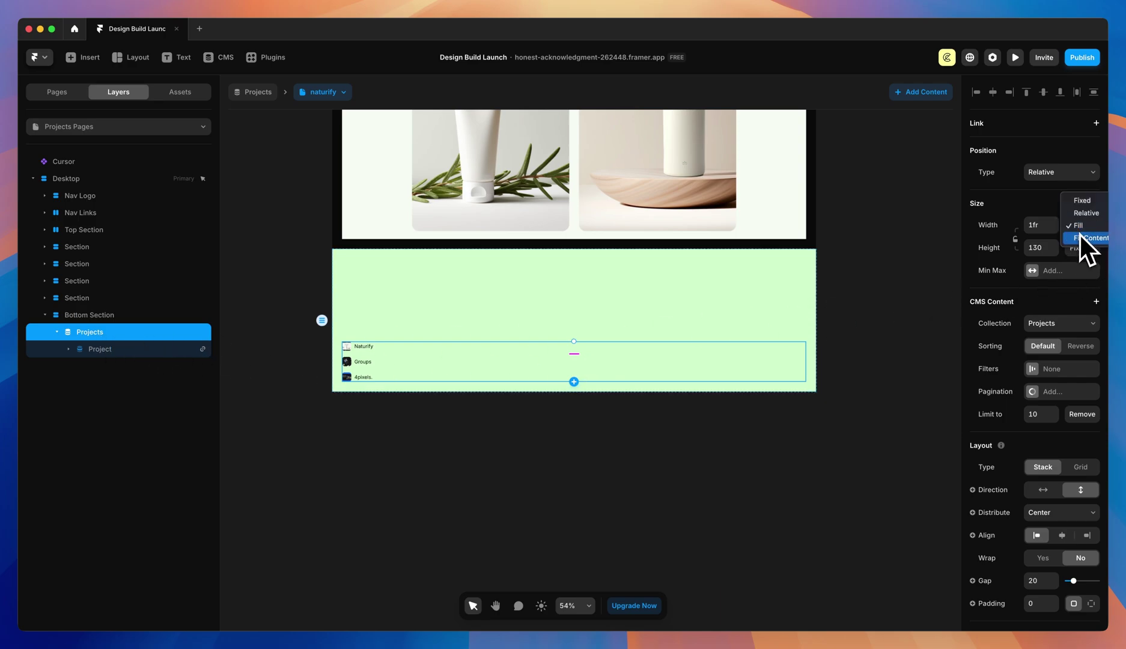
{"action": "left_click", "coordinate": [1074, 229]}
{"action": "left_click", "coordinate": [1081, 247]}
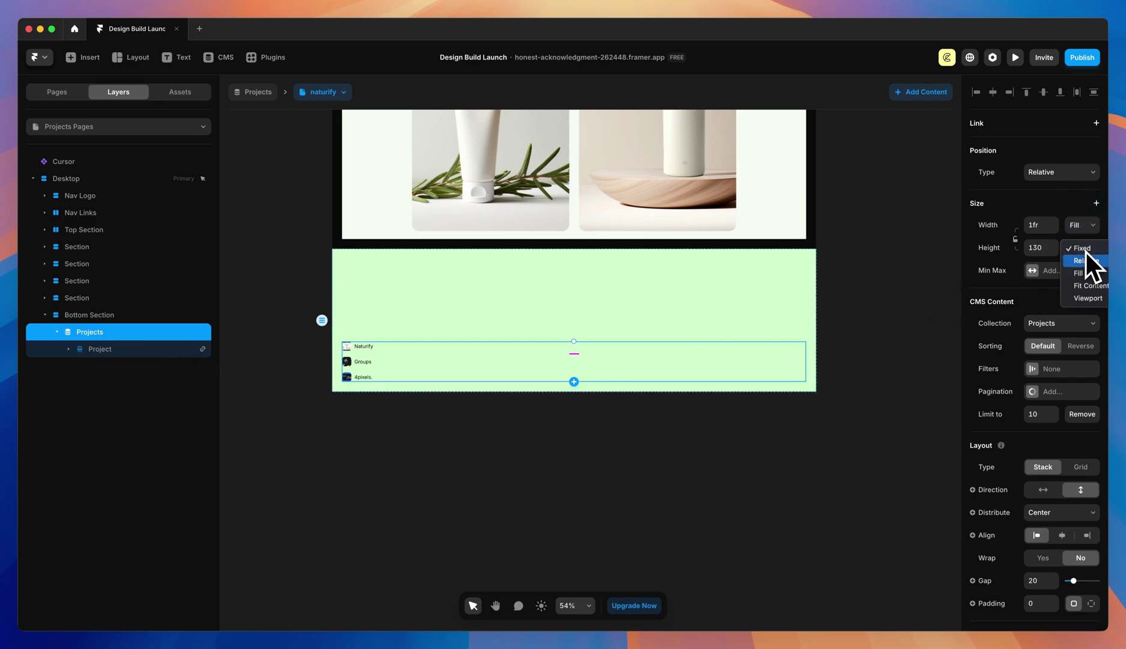
{"action": "left_click", "coordinate": [1085, 286]}
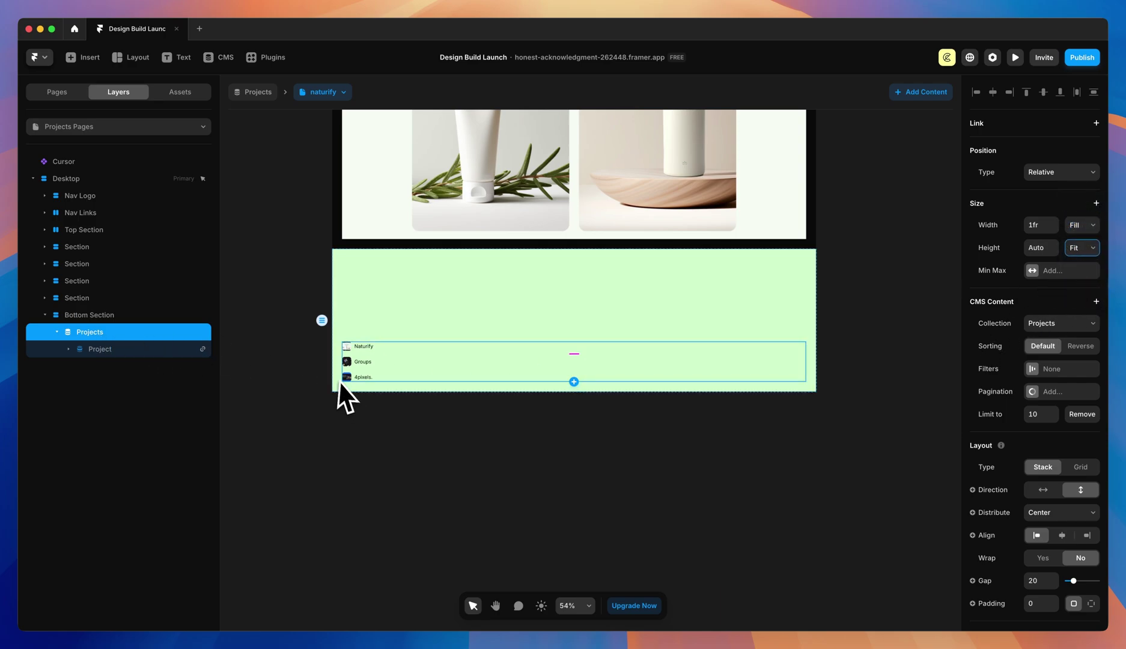
{"action": "left_click", "coordinate": [106, 351]}
{"action": "key", "text": "BackSpace"}
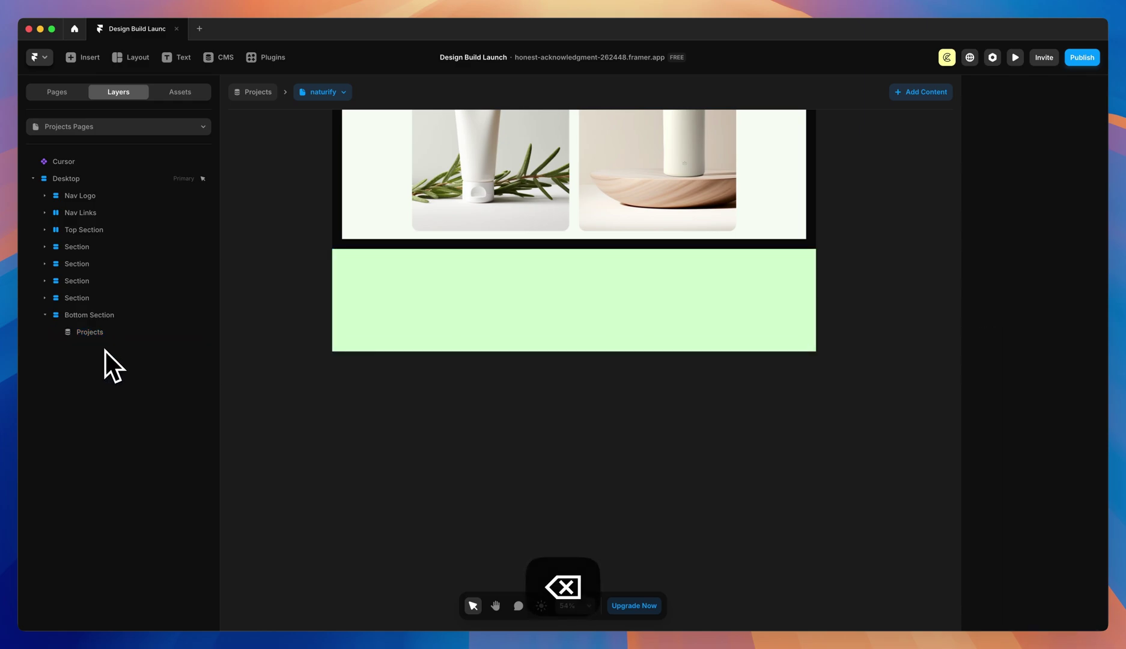
- Draw a two-column layout about 1230 by 407 below the Bottom Section and move it into the Projects collection list
{"action": "left_click", "coordinate": [95, 336]}
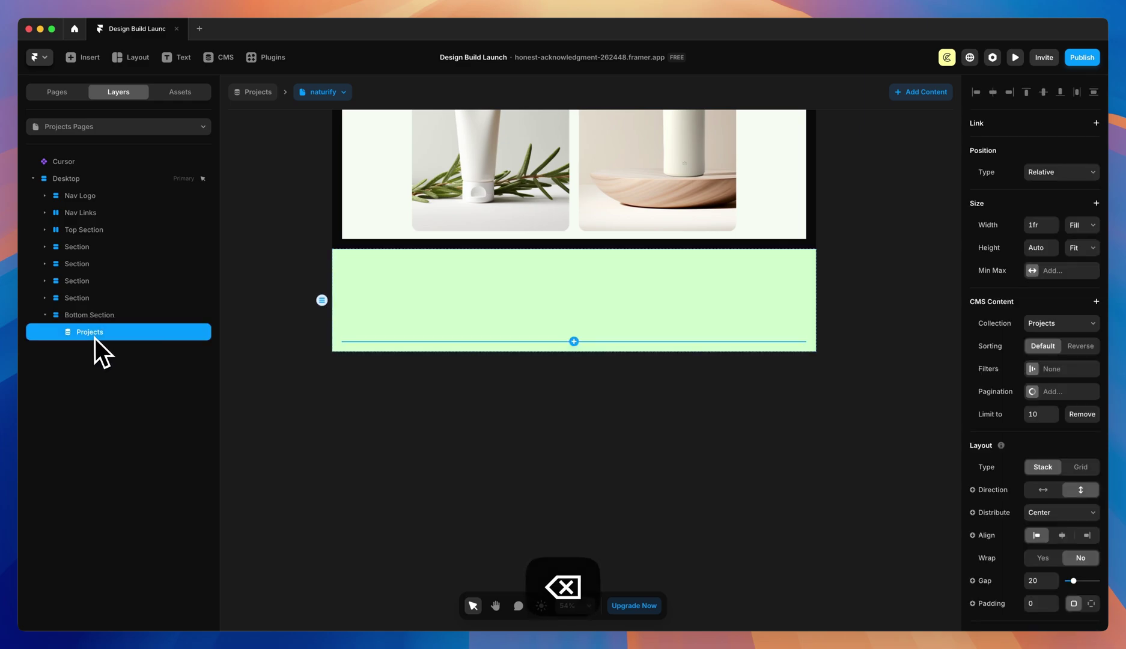
{"action": "left_click", "coordinate": [120, 57]}
{"action": "left_click", "coordinate": [126, 127]}
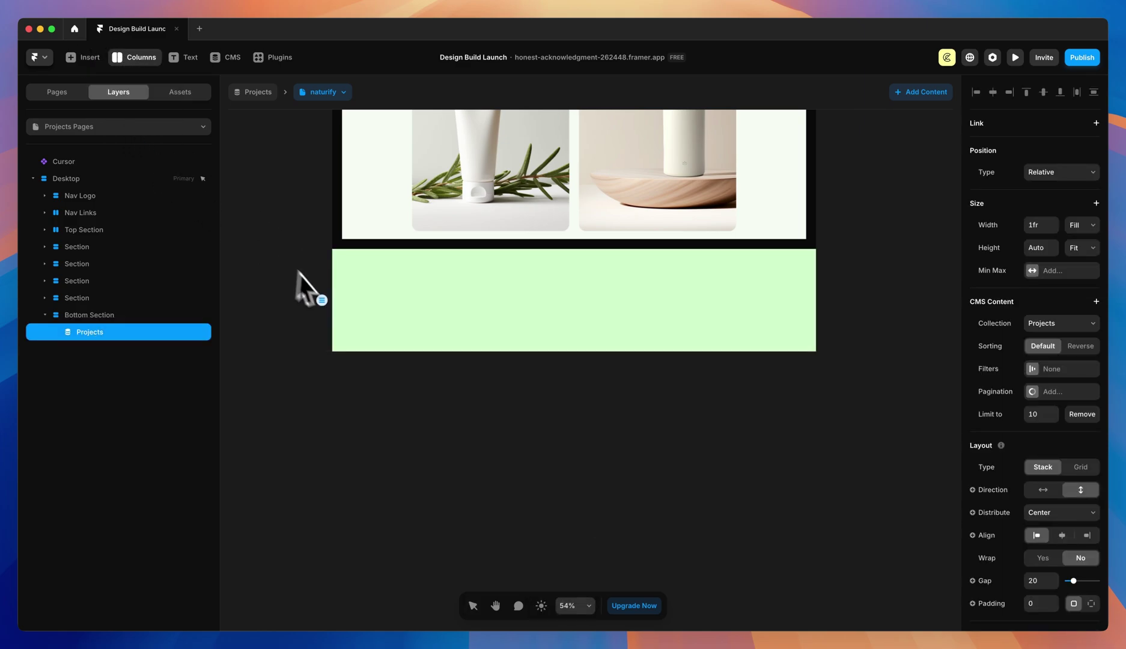
{"action": "left_click_drag", "start_coordinate": [377, 372], "coordinate": [755, 497]}
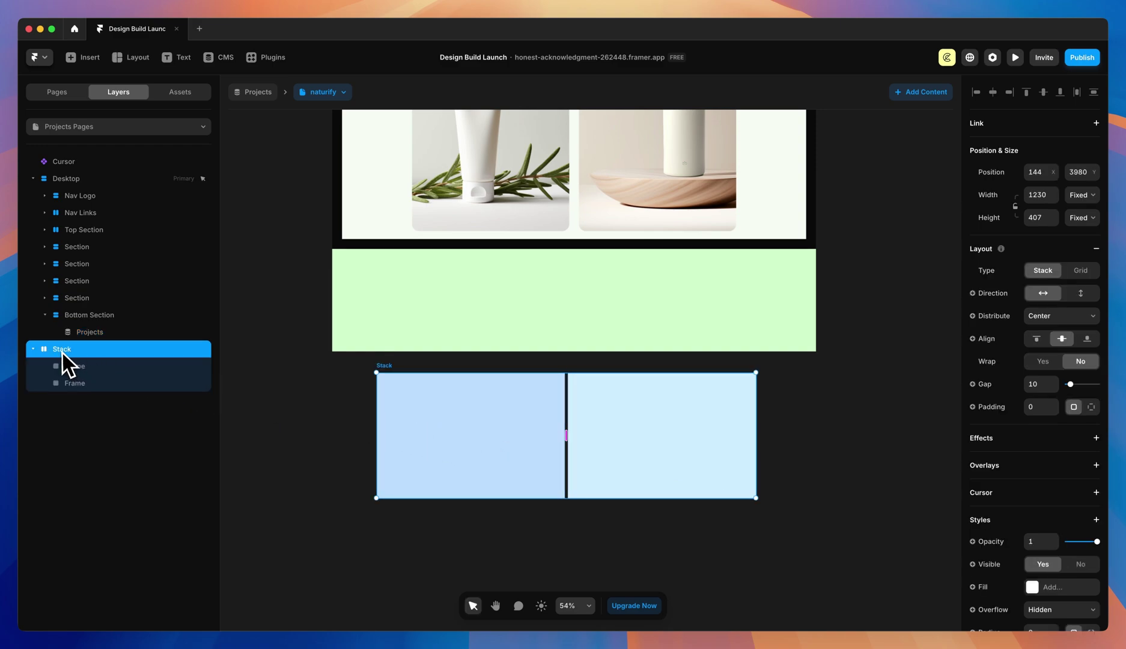
{"action": "left_click_drag", "start_coordinate": [64, 354], "coordinate": [93, 337]}
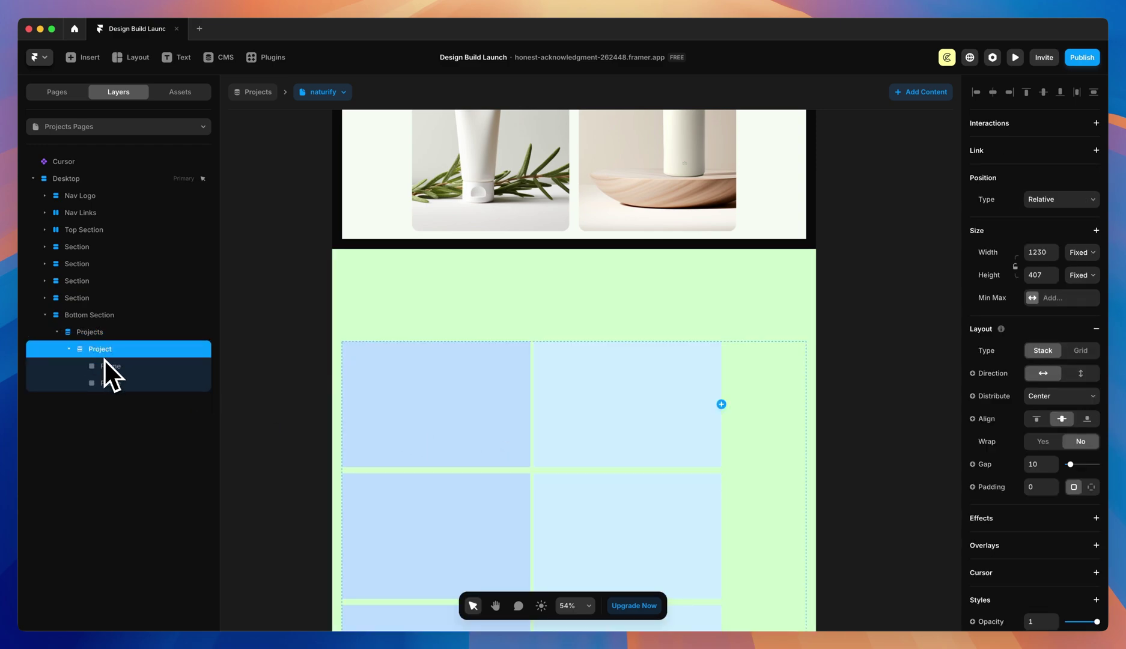
{"action": "left_click", "coordinate": [82, 354]}
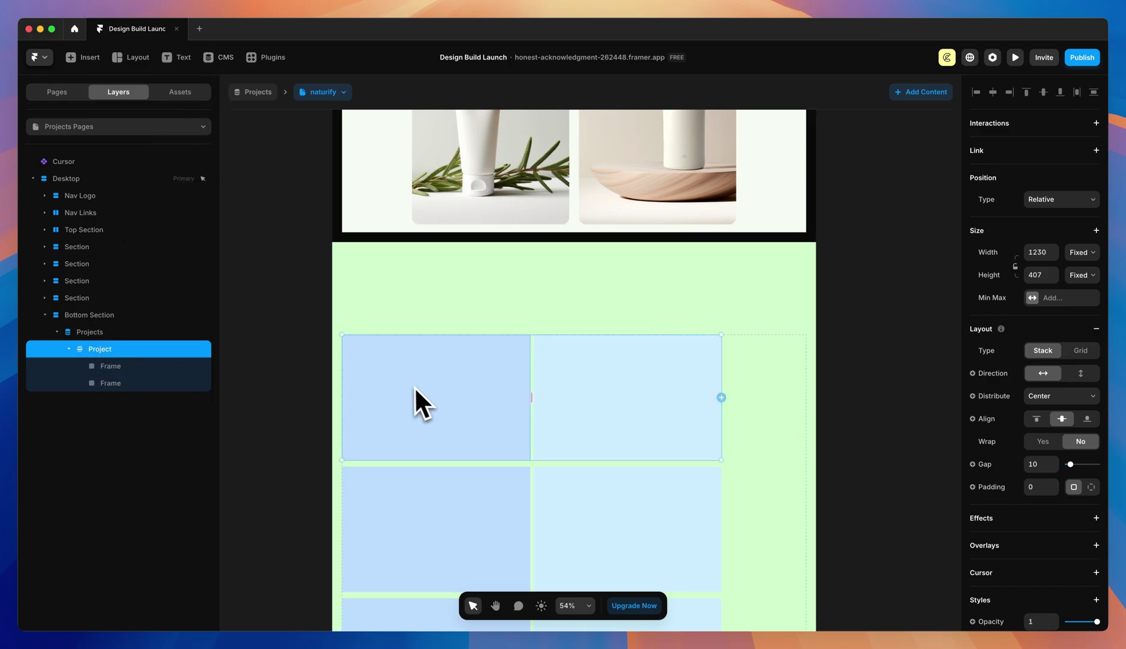
{"action": "scroll", "coordinate": [436, 299], "scroll_direction": "down", "scroll_amount": 5}
{"action": "scroll", "coordinate": [474, 298], "scroll_direction": "up", "scroll_amount": 3}
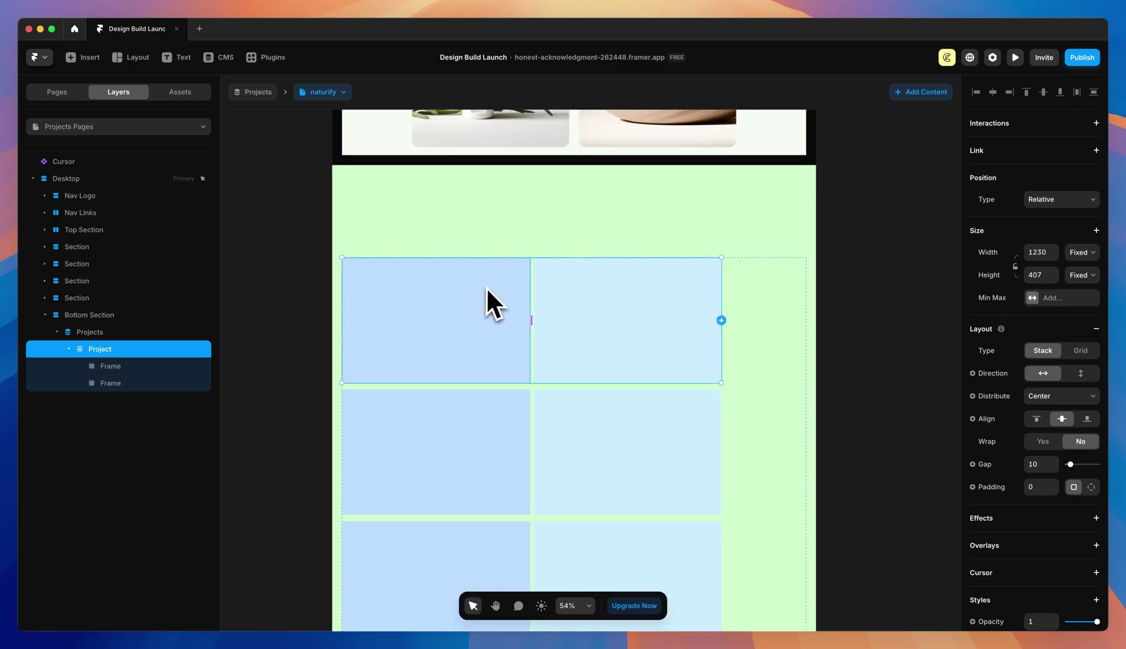
- Limit the Projects collection list to 1 item
{"action": "left_click", "coordinate": [98, 334]}
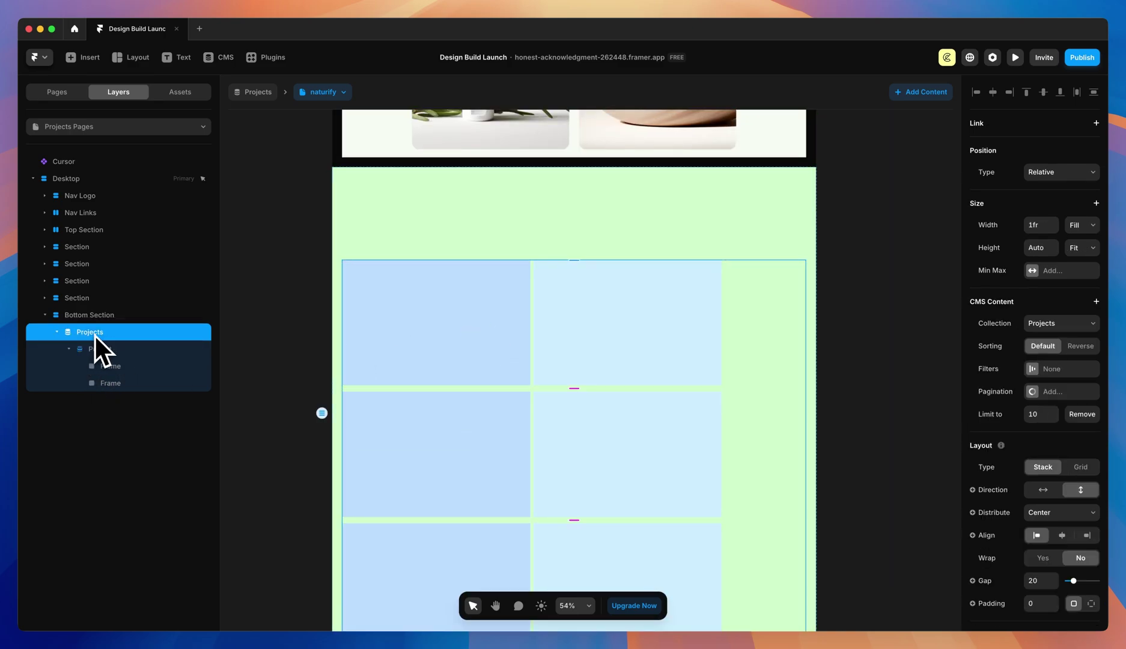
{"action": "left_click", "coordinate": [1041, 417]}
{"action": "type", "text": "1"}
{"action": "key", "text": "Return"}
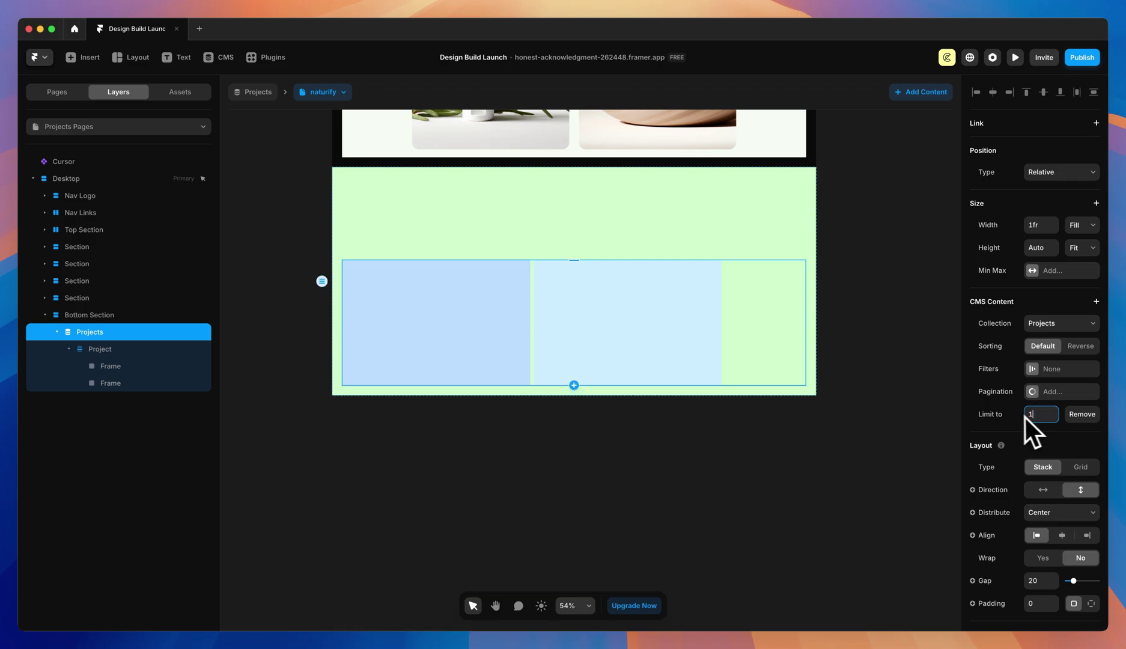
- Set the Project stack's width to Fill and height to Fit Content, with bottom alignment and a gap of 8
{"action": "left_click", "coordinate": [360, 378]}
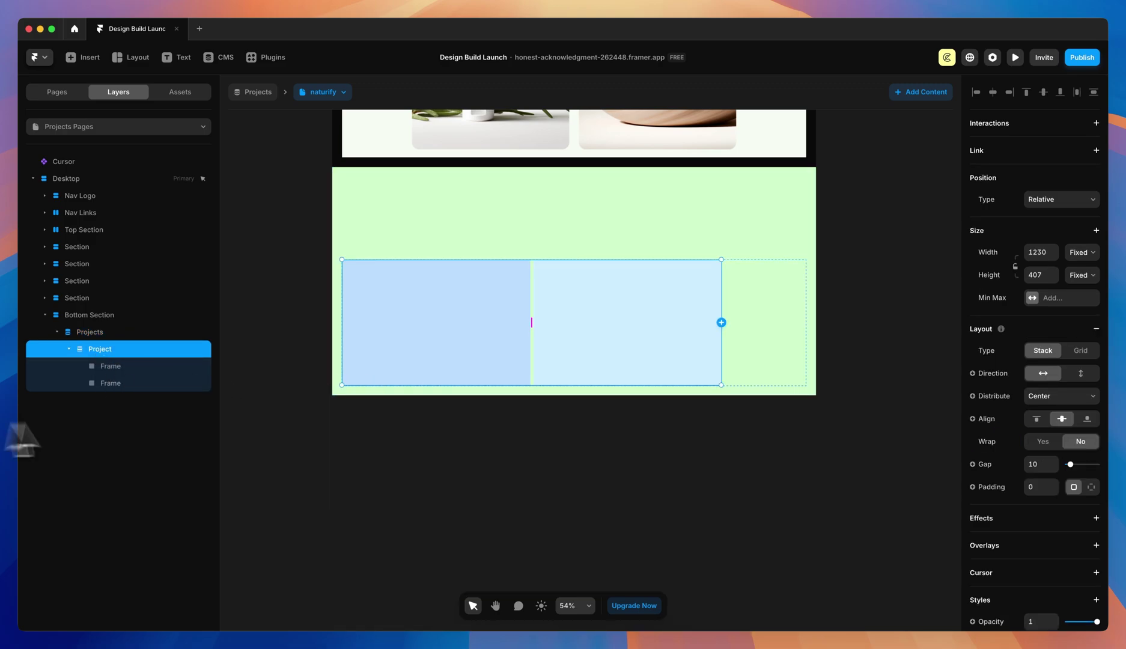
{"action": "left_click", "coordinate": [1074, 257]}
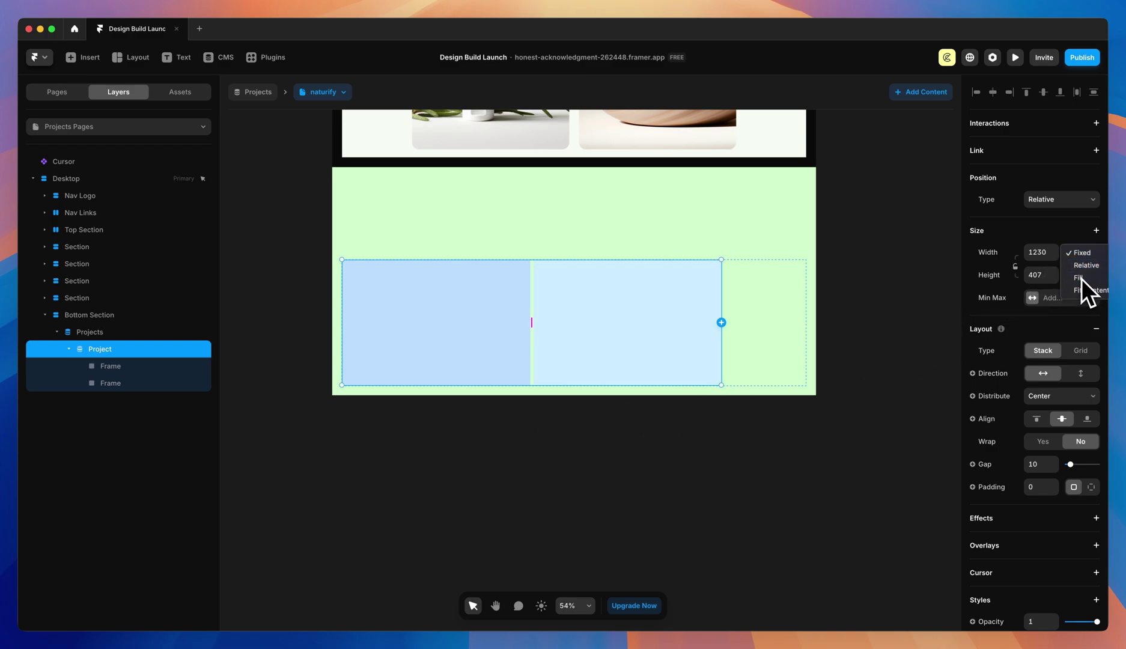
{"action": "left_click", "coordinate": [1081, 278]}
{"action": "left_click", "coordinate": [1081, 280]}
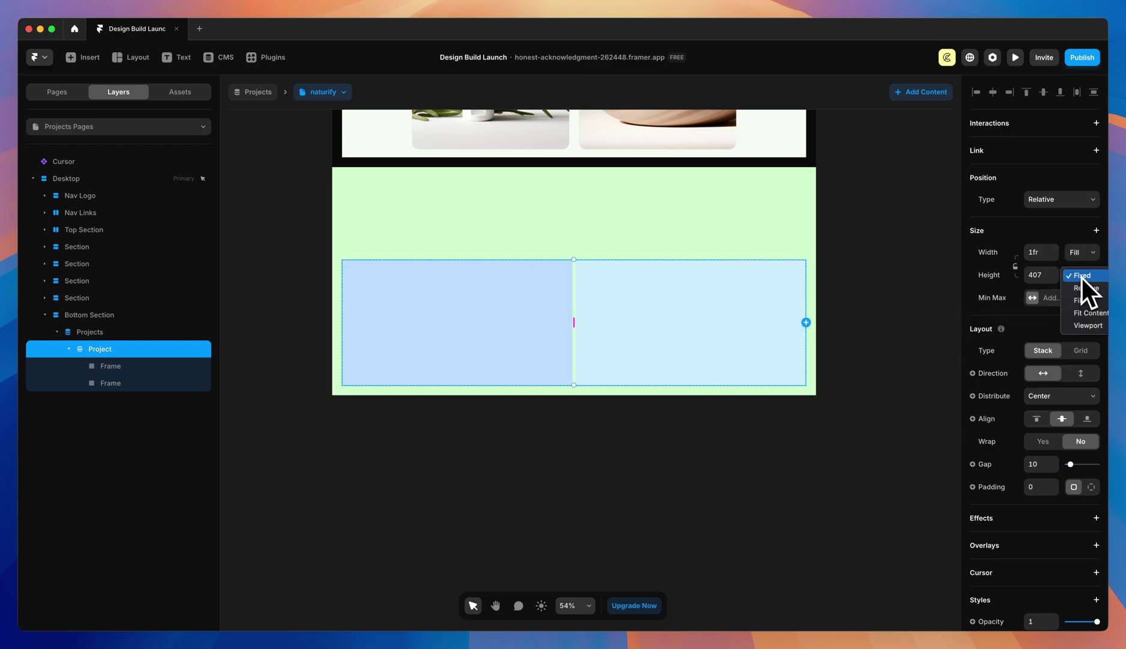
{"action": "left_click", "coordinate": [1087, 313]}
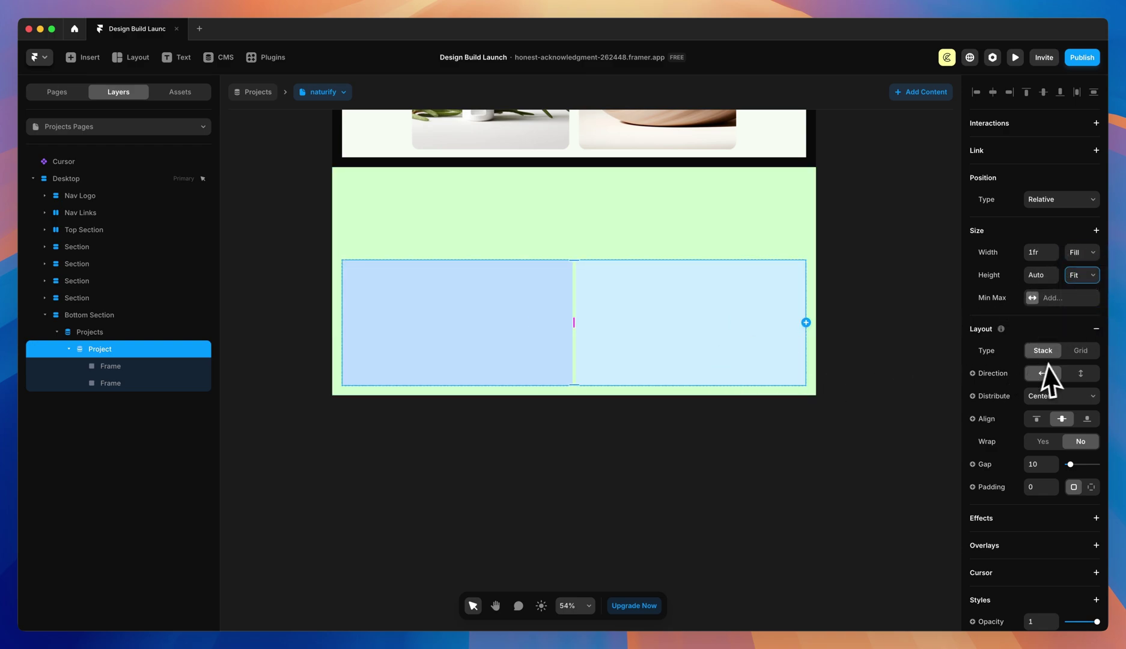
{"action": "left_click", "coordinate": [1086, 419]}
{"action": "left_click", "coordinate": [1070, 466]}
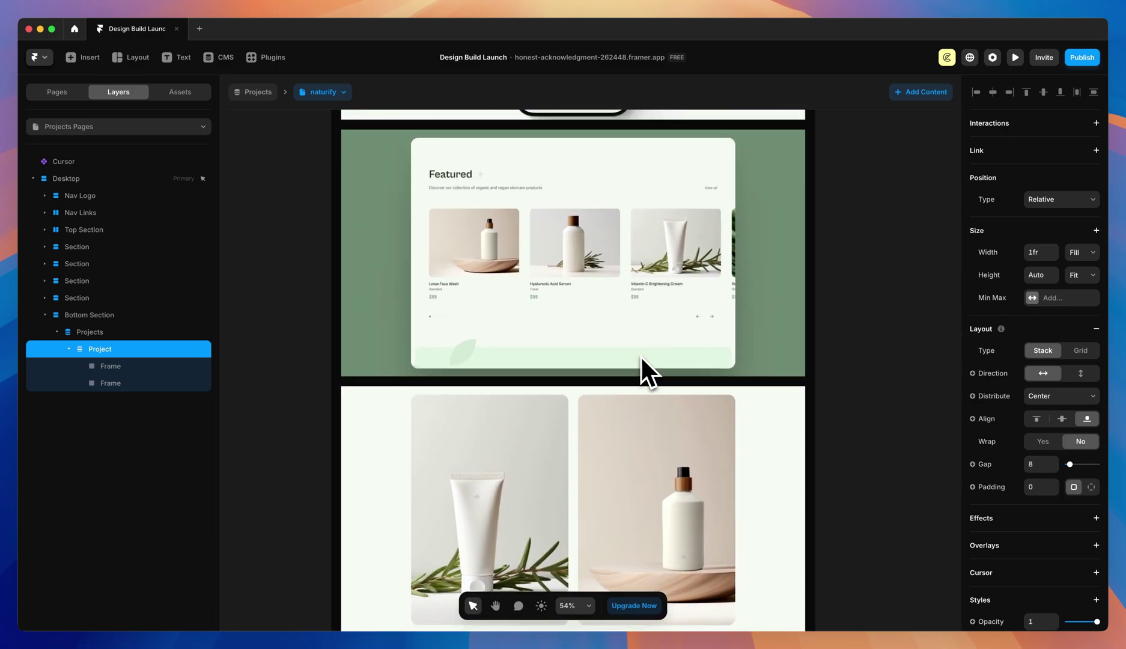
- Copy the bound Naturify heading from the Top Section and paste it into the first column frame of the Project item
{"action": "scroll", "coordinate": [639, 354], "scroll_direction": "up", "scroll_amount": 10}
{"action": "left_click", "coordinate": [396, 351]}
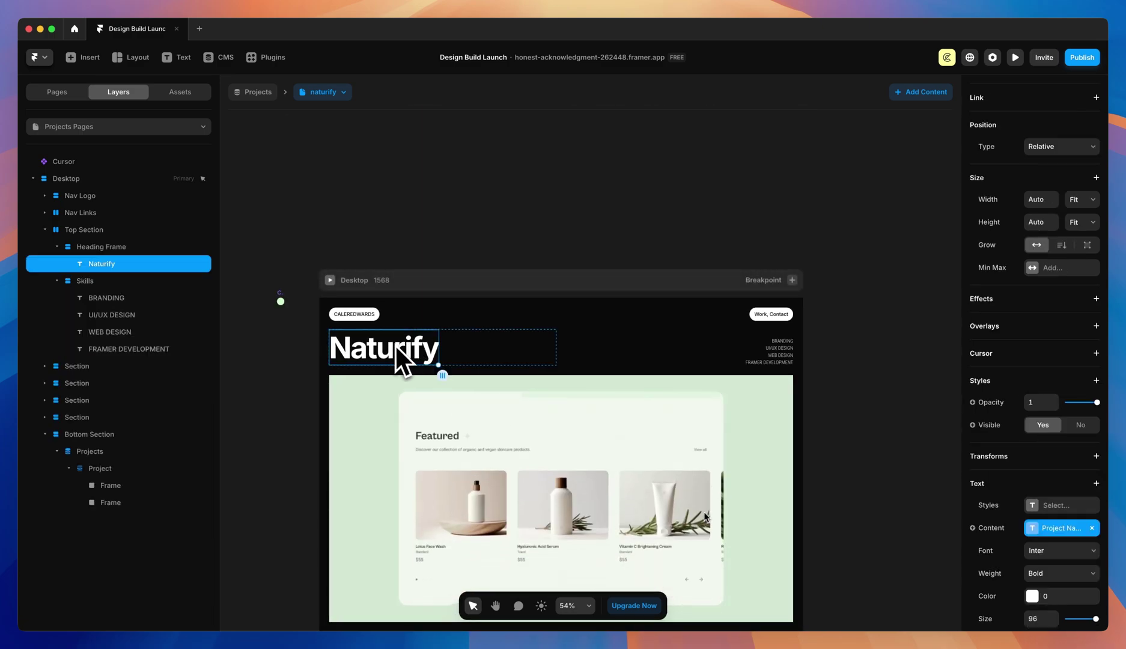
{"action": "key", "text": "super+c"}
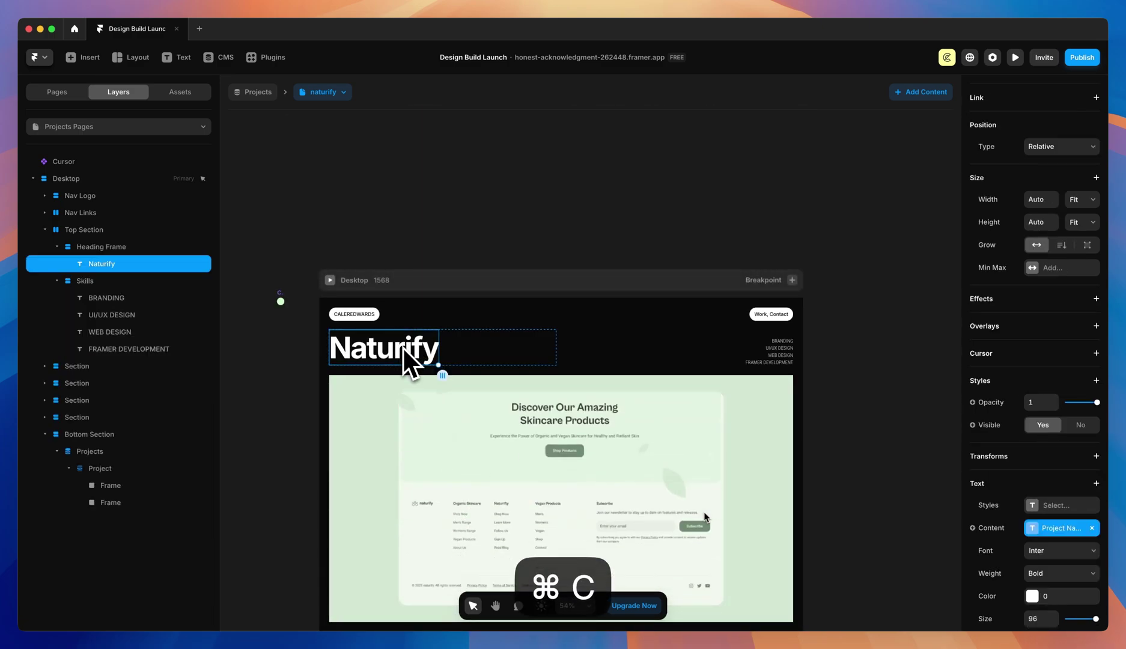
{"action": "scroll", "coordinate": [403, 347], "scroll_direction": "down", "scroll_amount": 10}
{"action": "left_click", "coordinate": [405, 342]}
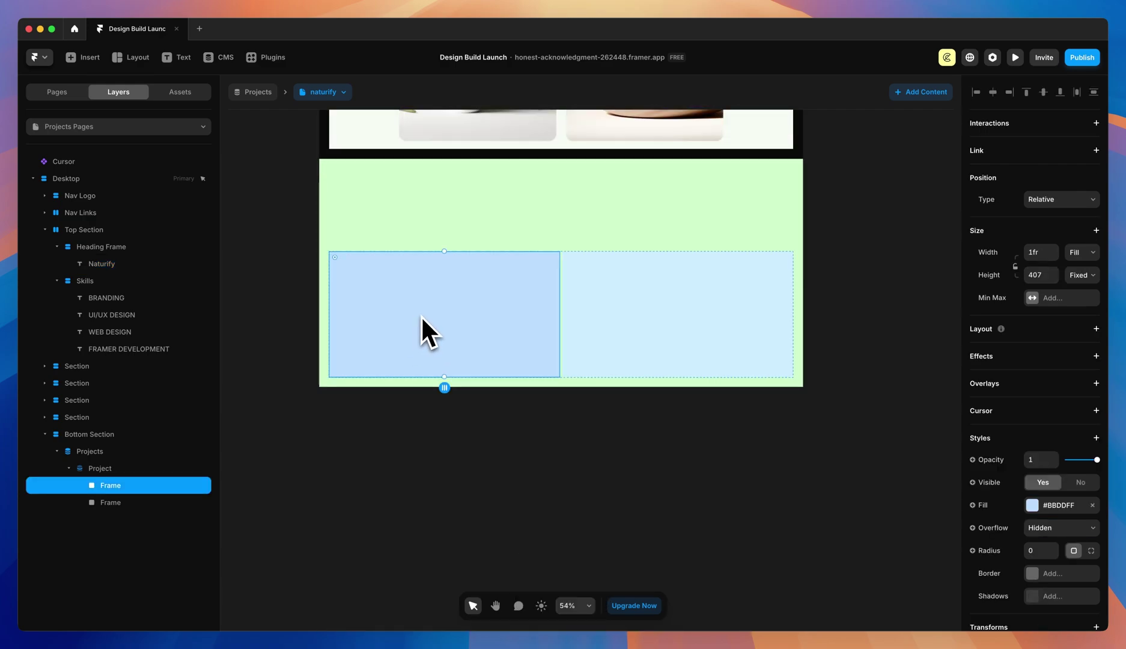
{"action": "key", "text": "super+v"}
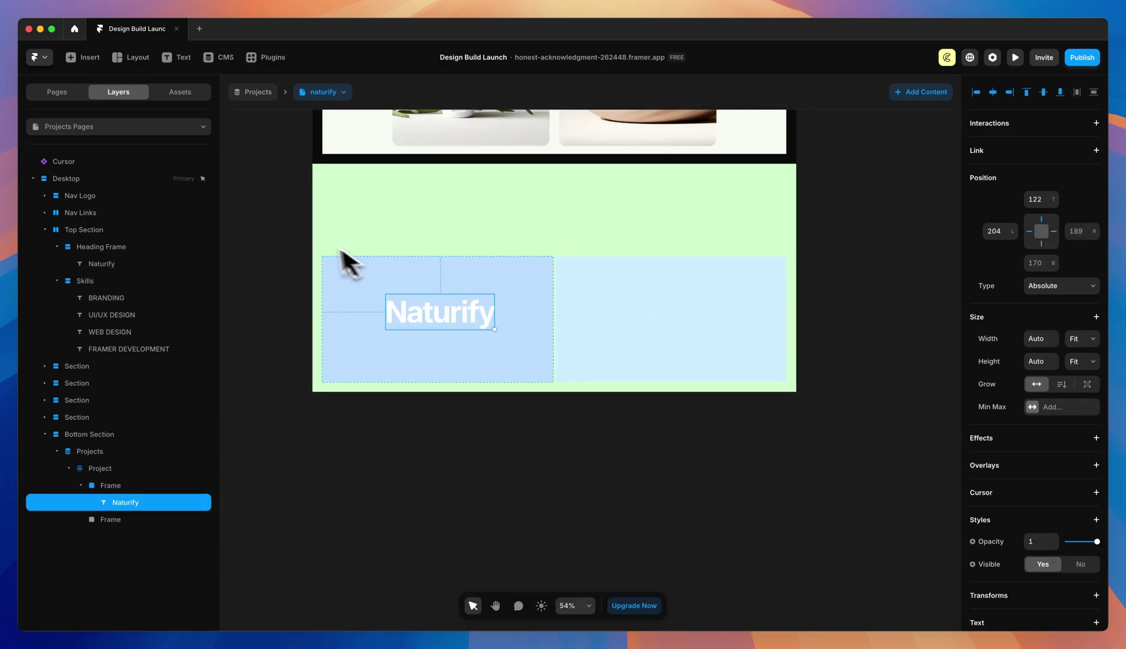
- Copy the Explore Link stack from the /work page and paste it into the second column frame on the Projects page template
{"action": "left_click", "coordinate": [169, 127]}
{"action": "left_click", "coordinate": [52, 185]}
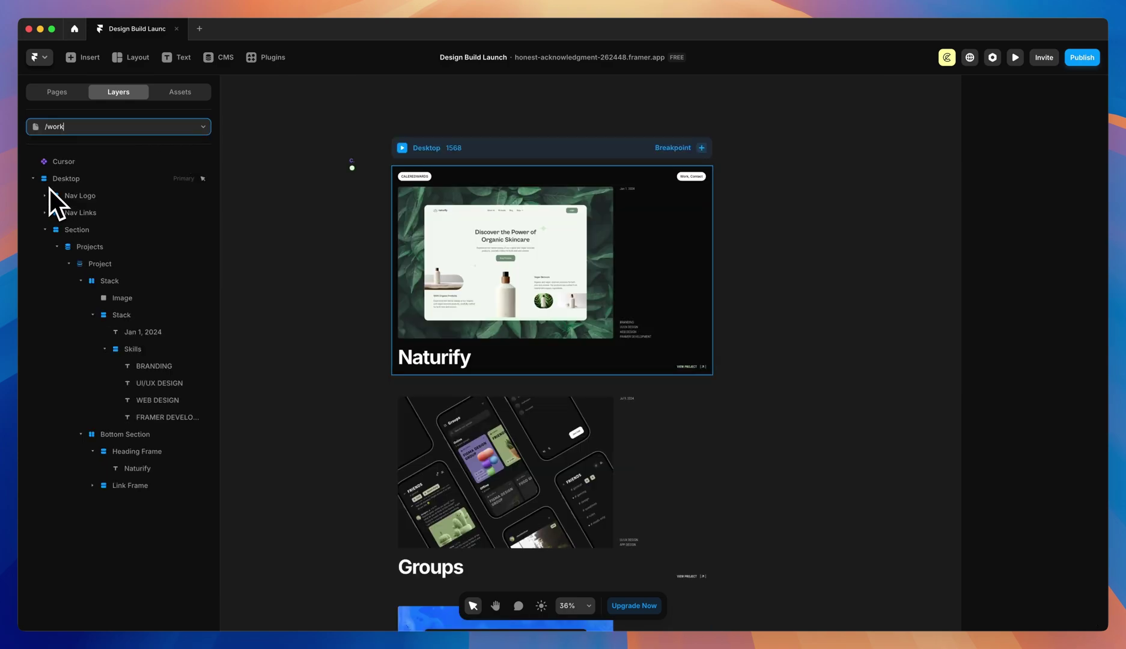
{"action": "scroll", "coordinate": [707, 377], "scroll_direction": "up", "scroll_amount": 10}
{"action": "left_click", "coordinate": [684, 353]}
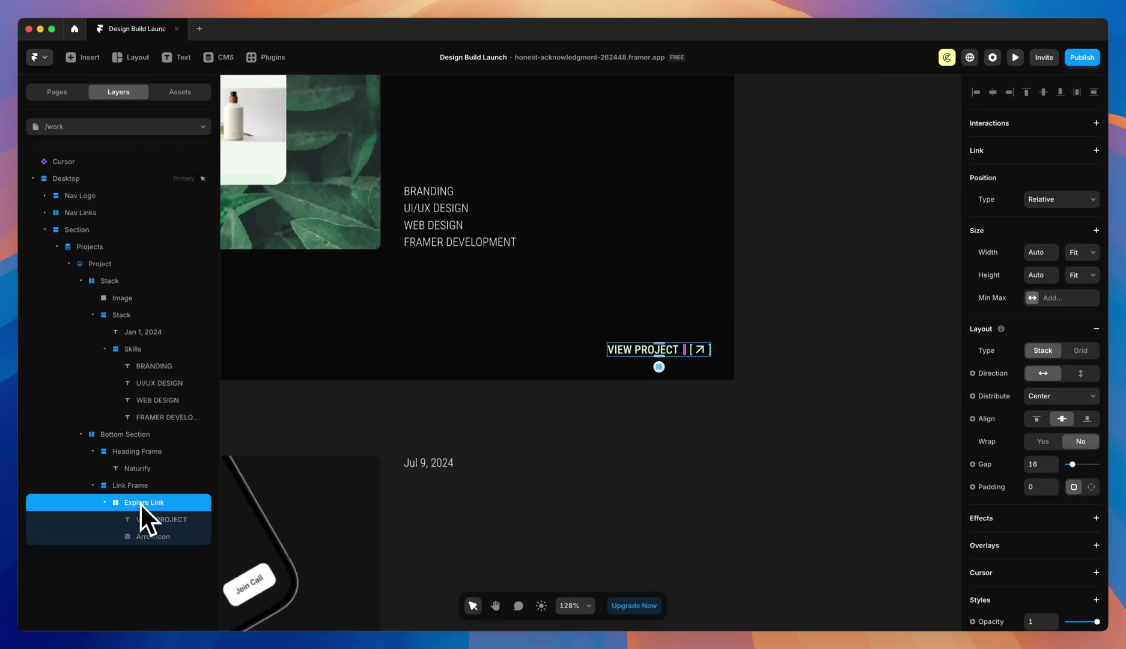
{"action": "key", "text": "super+c"}
{"action": "left_click", "coordinate": [120, 129]}
{"action": "left_click", "coordinate": [72, 205]}
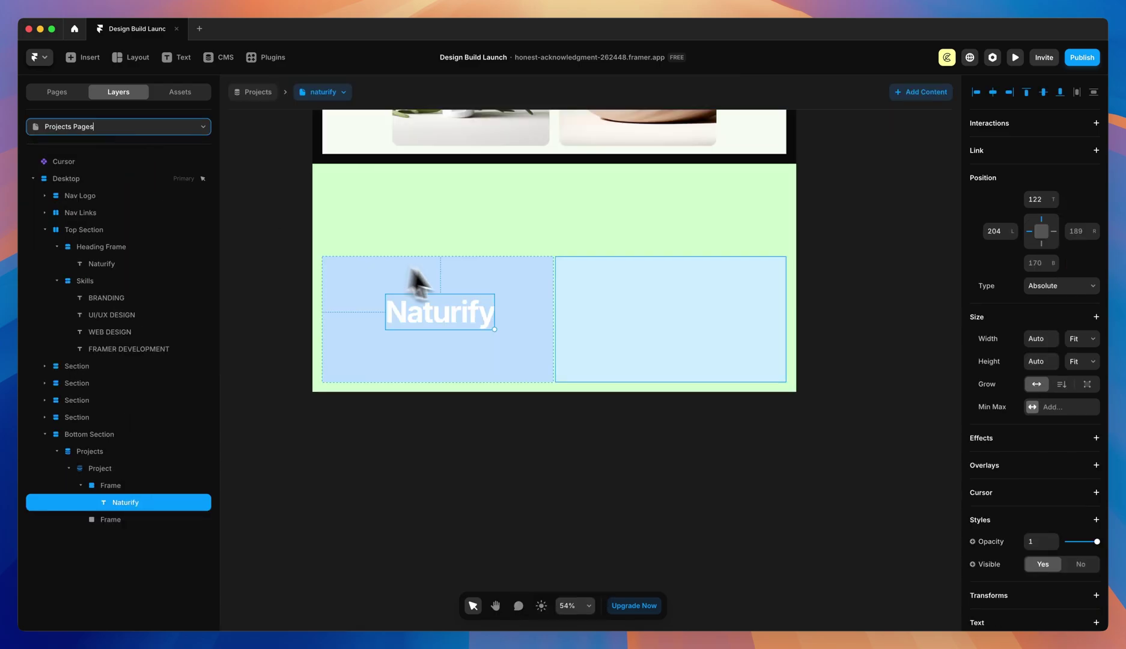
{"action": "left_click", "coordinate": [708, 307]}
{"action": "key", "text": "super+v"}
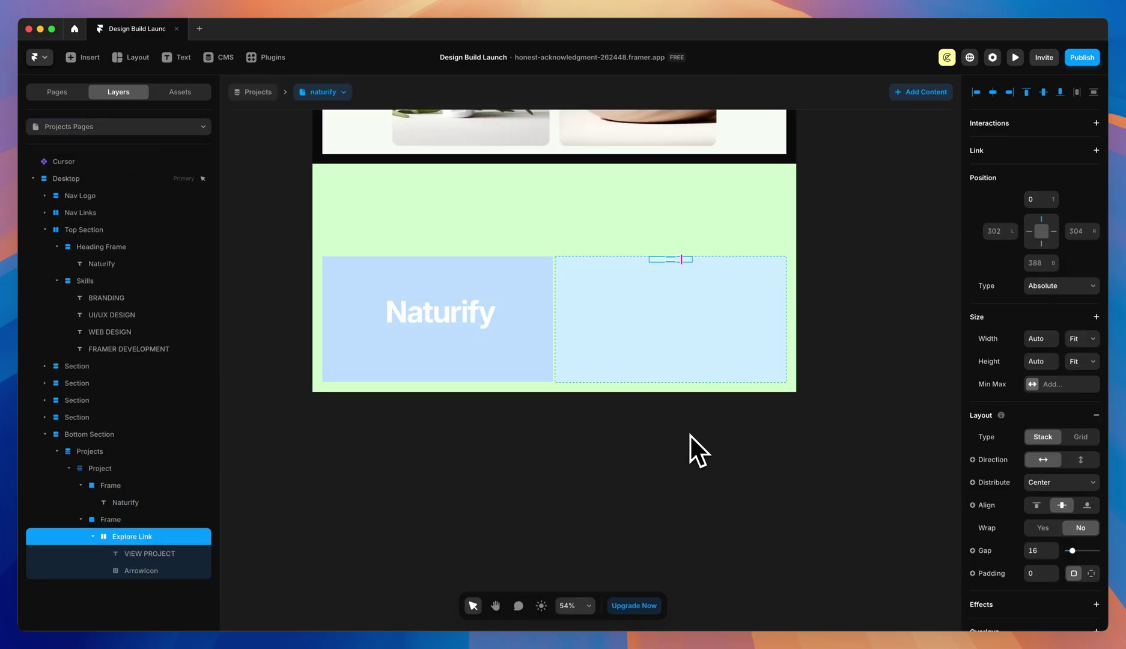
- Remove the first column's fill and give it a vertical, left-aligned stack layout with height set to Fit Content
{"action": "left_click", "coordinate": [527, 303]}
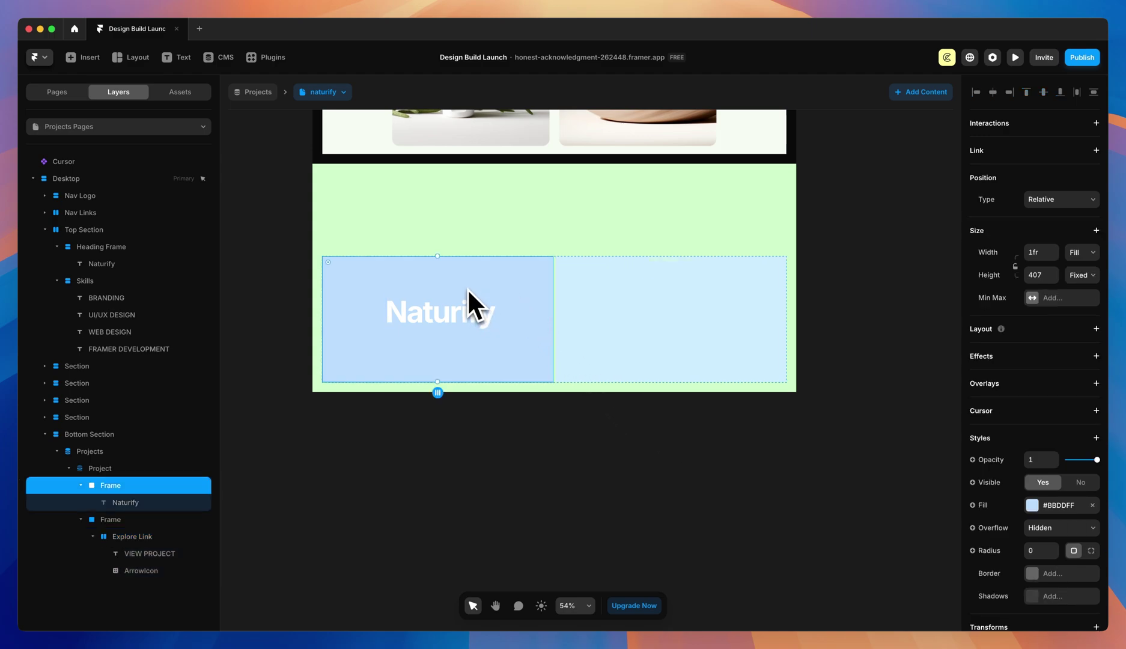
{"action": "left_click", "coordinate": [1092, 505]}
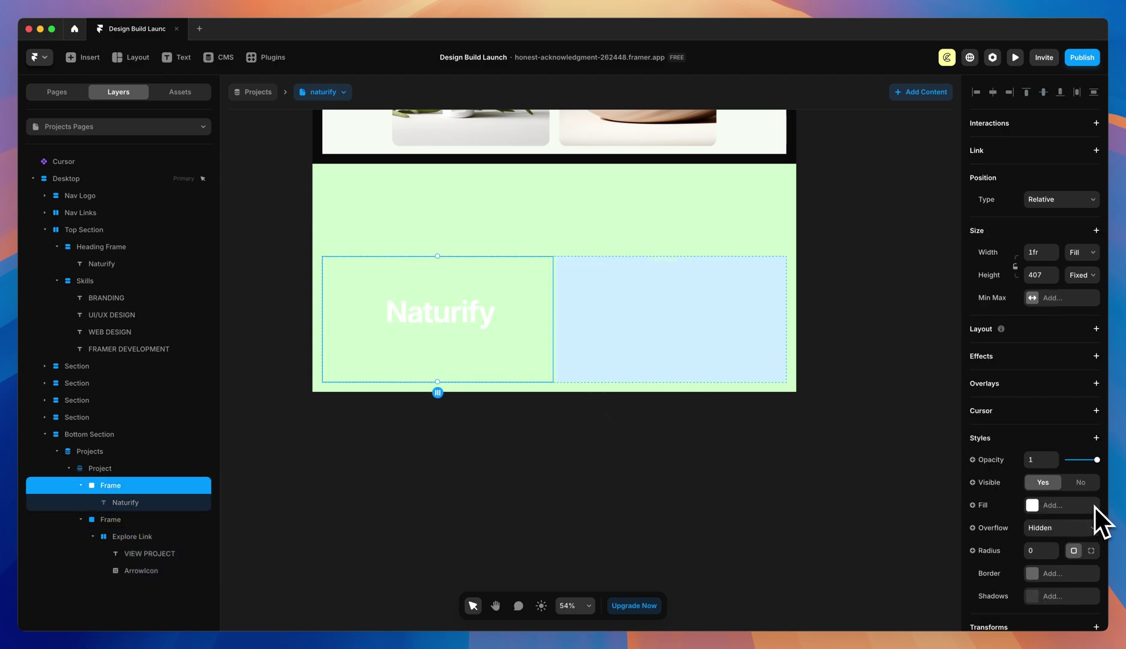
{"action": "left_click", "coordinate": [1096, 330]}
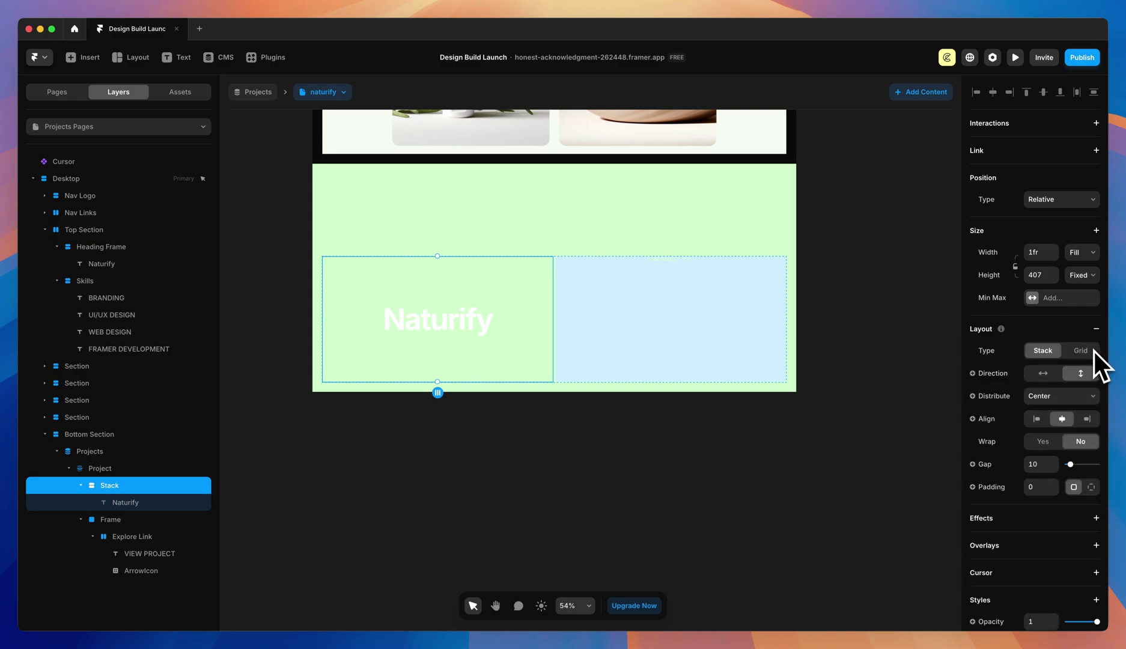
{"action": "left_click", "coordinate": [1036, 418]}
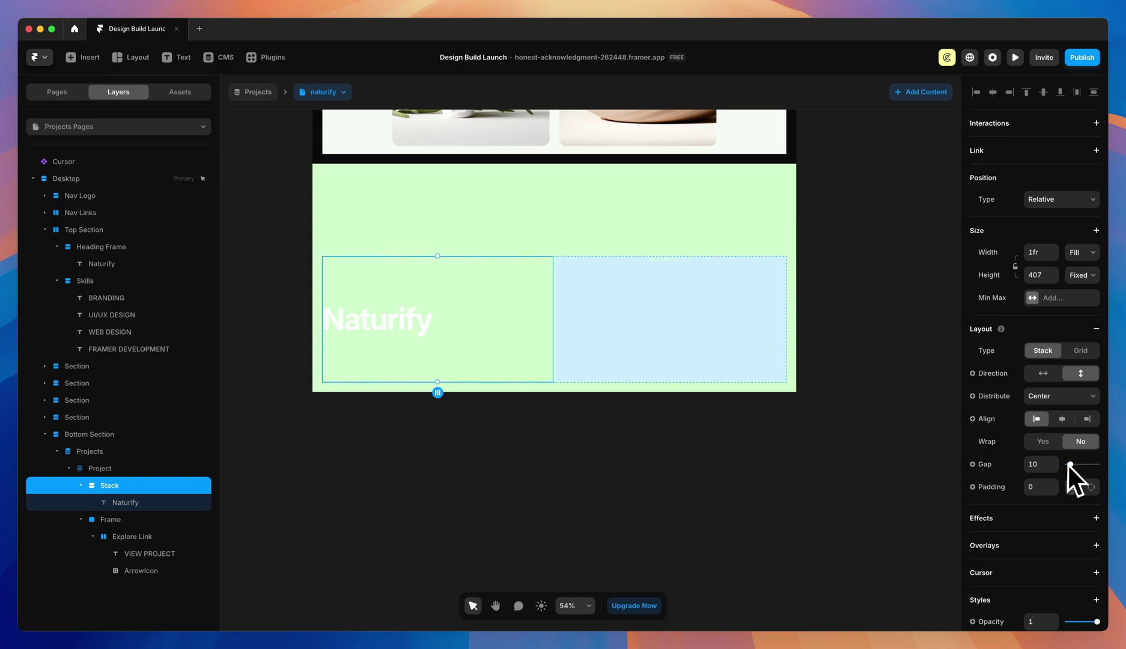
{"action": "left_click_drag", "start_coordinate": [1072, 466], "coordinate": [1071, 466]}
{"action": "left_click", "coordinate": [1081, 275]}
{"action": "left_click", "coordinate": [1092, 313]}
- Remove the second column's fill and set the VIEW PROJECT text color to the 900 style
{"action": "left_click", "coordinate": [682, 297]}
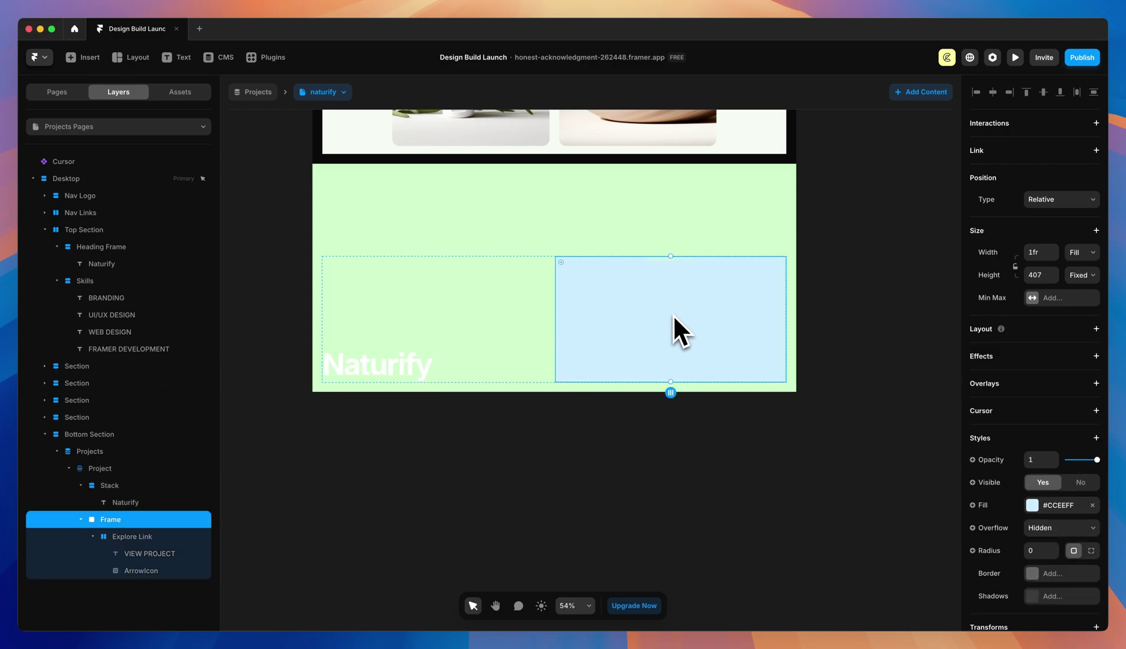
{"action": "left_click", "coordinate": [1092, 505]}
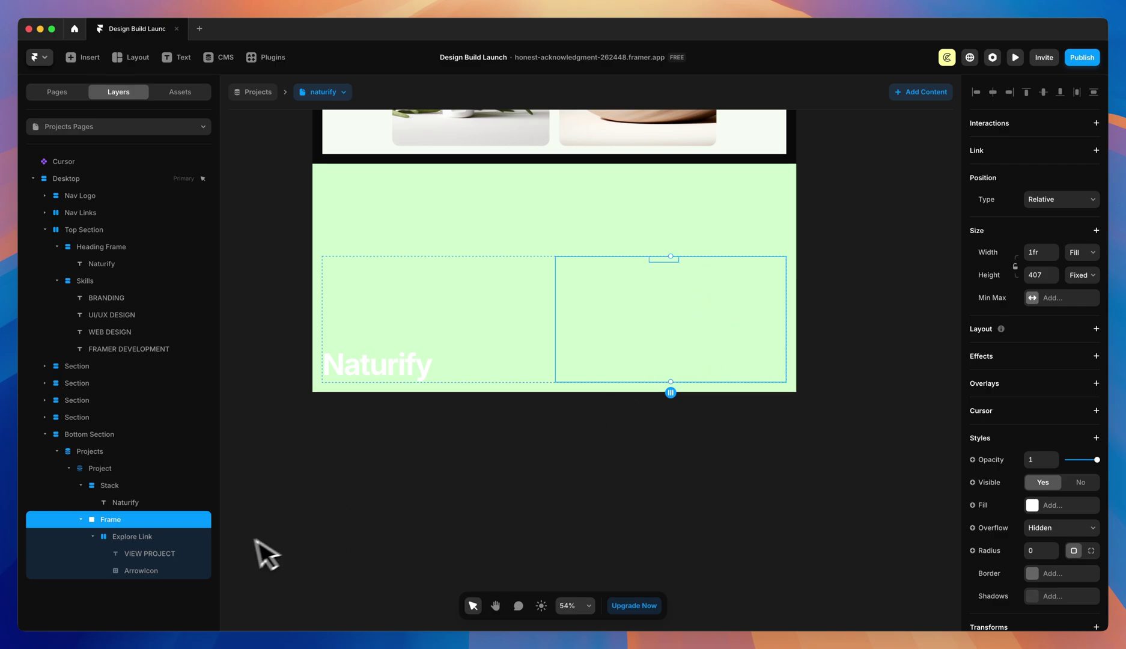
{"action": "left_click", "coordinate": [155, 556]}
{"action": "scroll", "coordinate": [1024, 504], "scroll_direction": "down", "scroll_amount": 5}
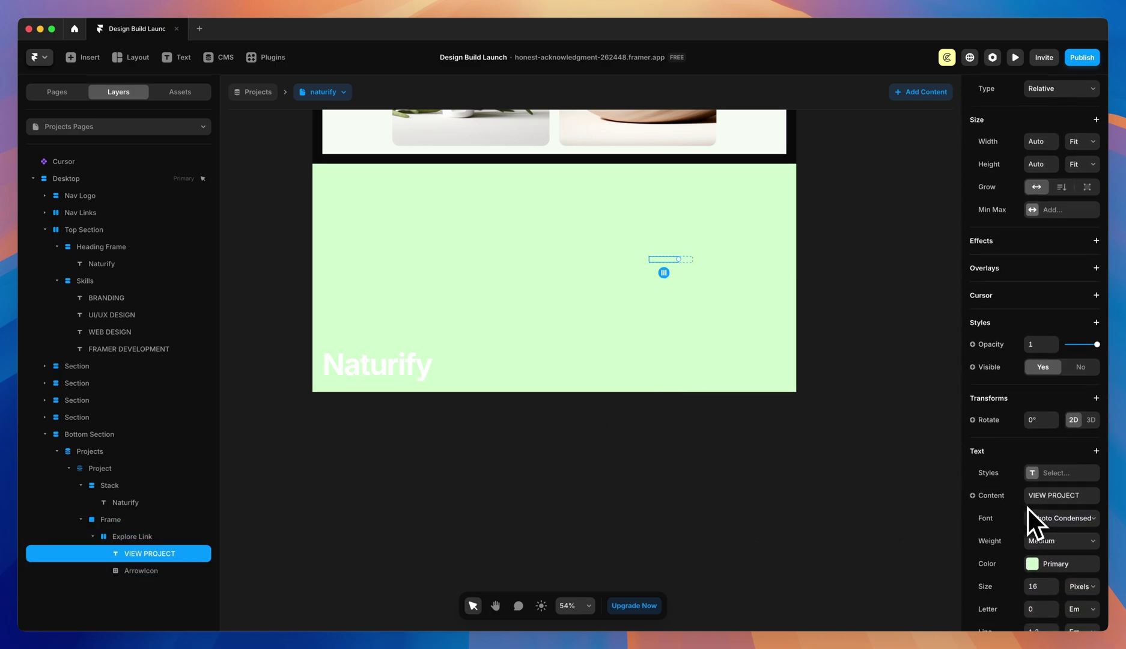
{"action": "left_click", "coordinate": [1032, 563]}
{"action": "left_click", "coordinate": [827, 532]}
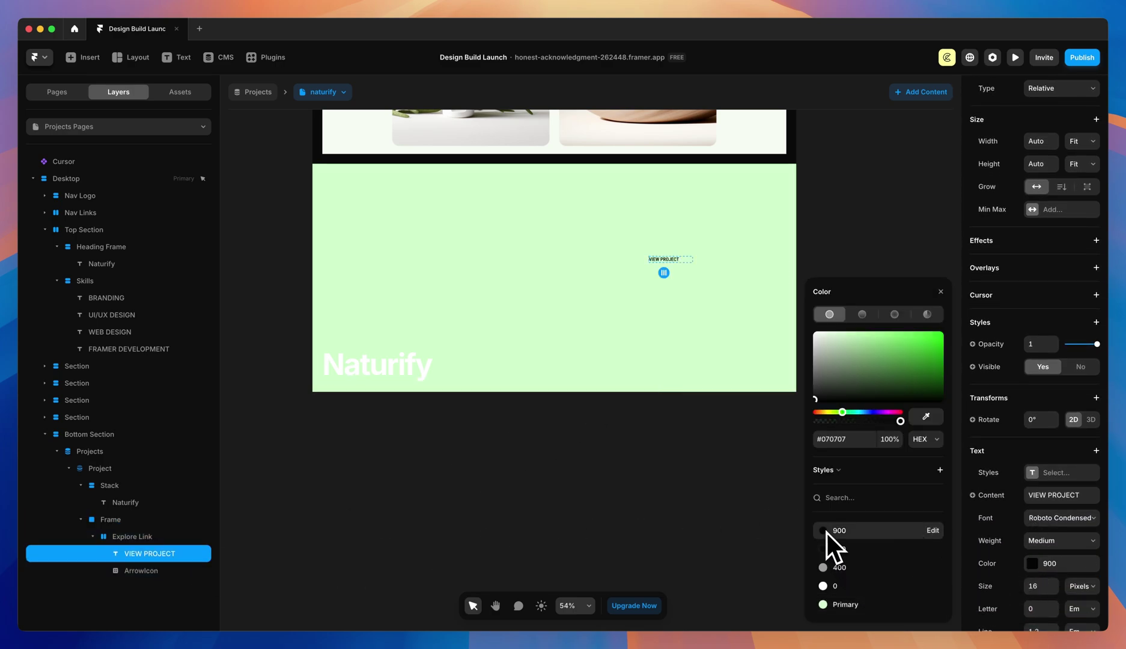
- Set the Naturify heading in the Project item to the 900 color style and select the link's ArrowIcon
{"action": "left_click", "coordinate": [400, 369]}
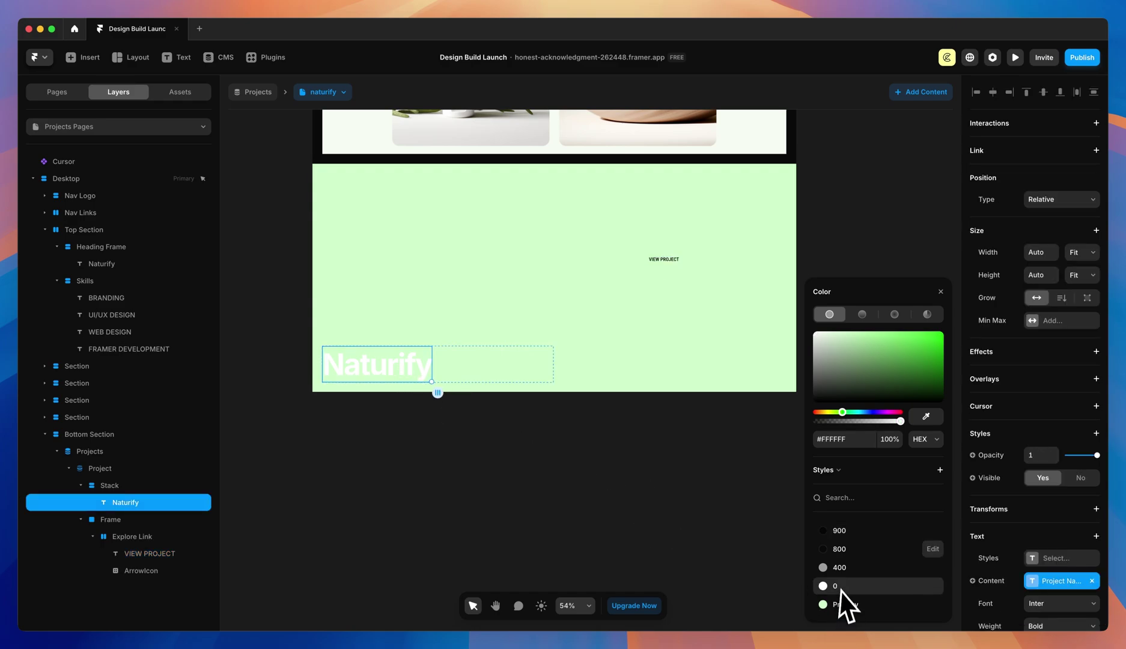
{"action": "left_click", "coordinate": [830, 534]}
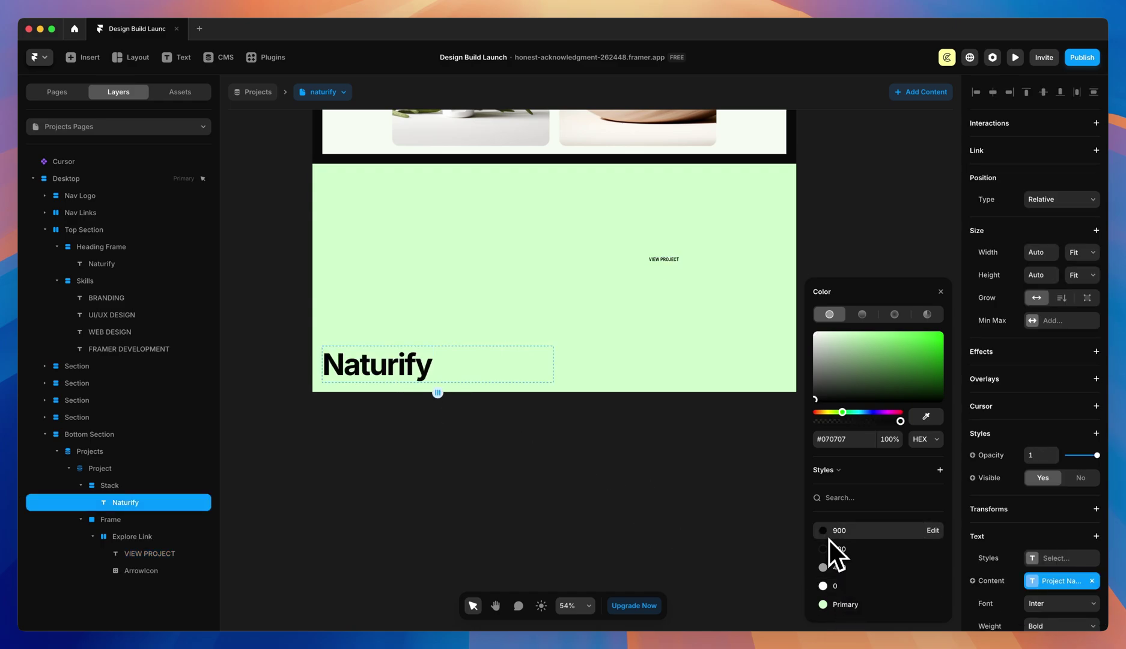
{"action": "left_click", "coordinate": [688, 260]}
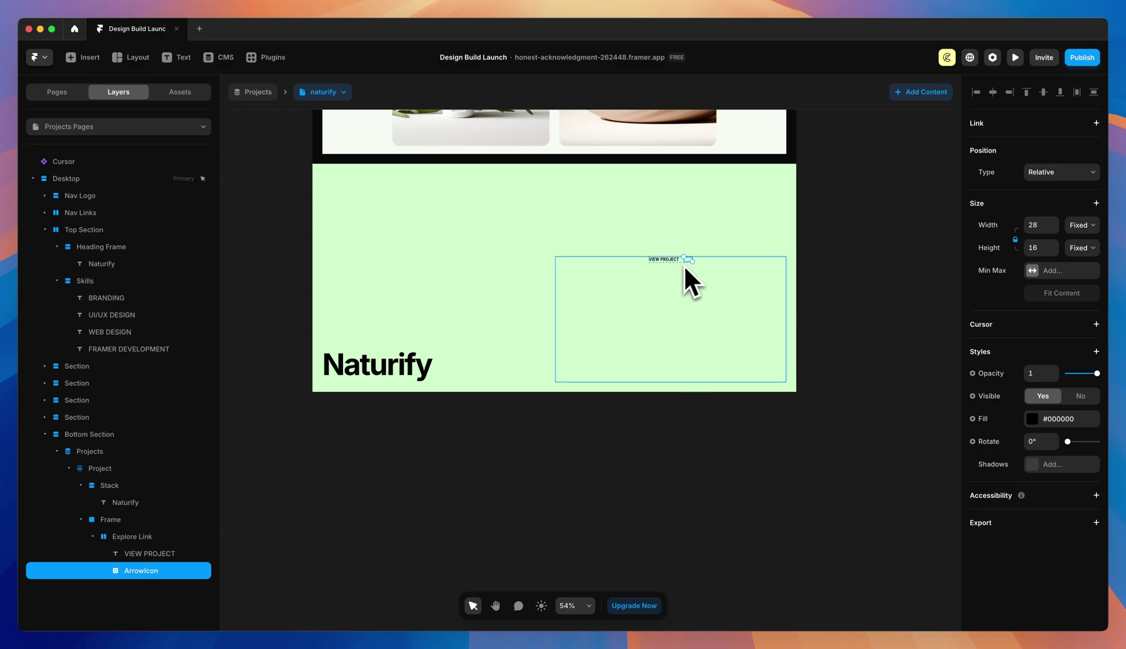
- Give the second column frame a stack layout with End distribution, right alignment and a gap of 0
{"action": "left_click", "coordinate": [620, 322]}
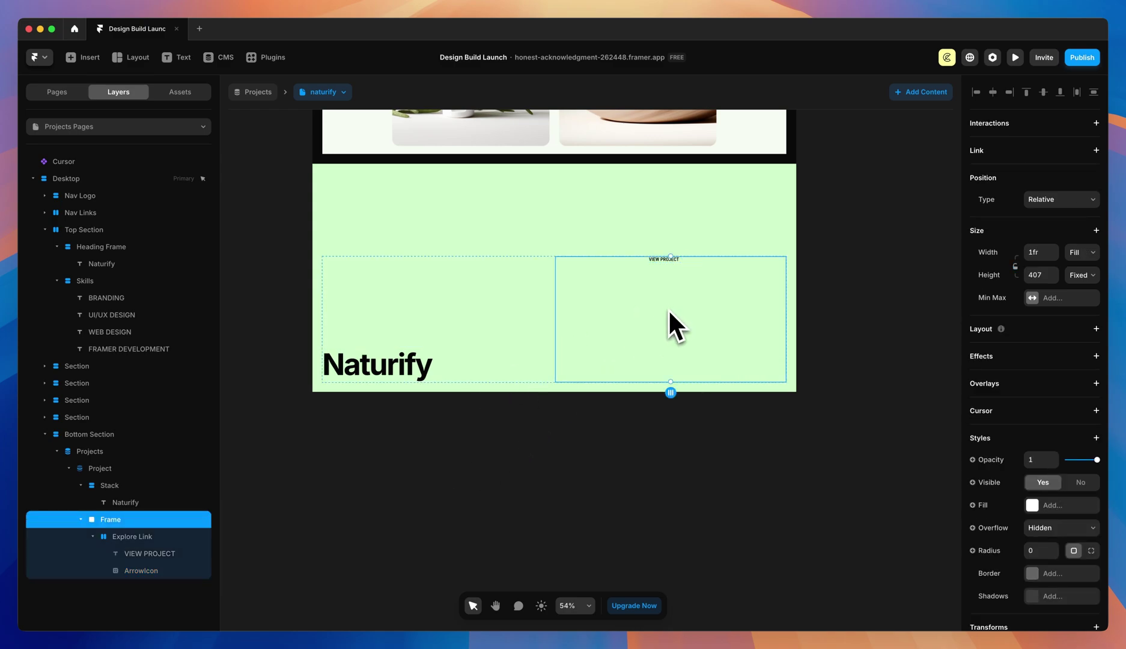
{"action": "left_click", "coordinate": [1096, 329]}
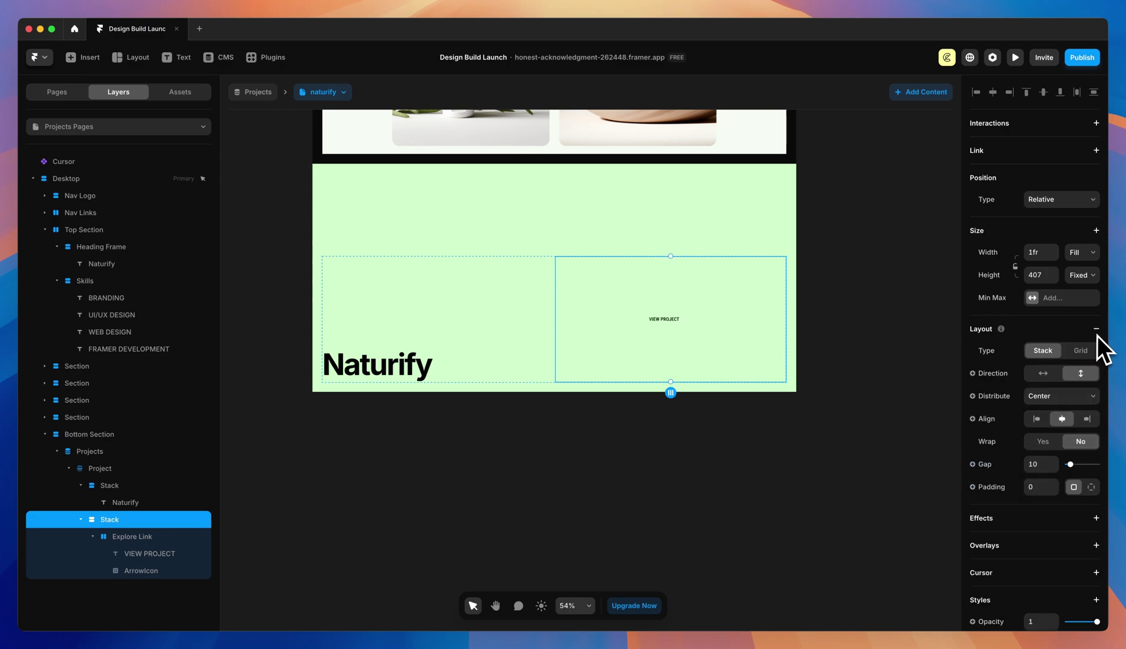
{"action": "left_click", "coordinate": [1057, 396]}
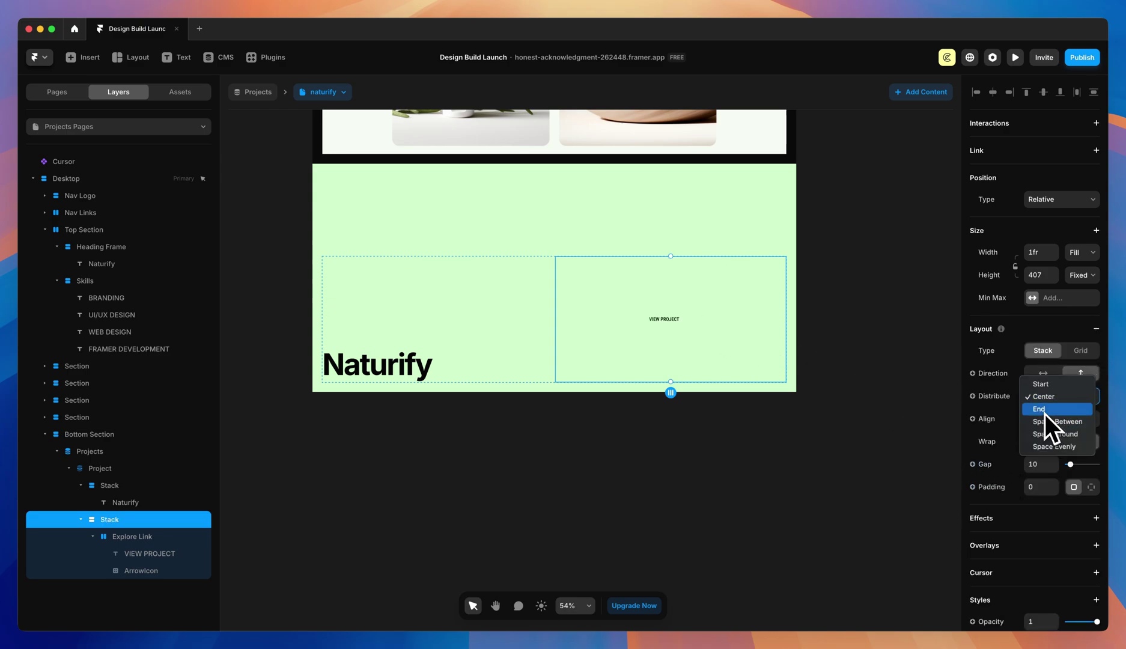
{"action": "left_click", "coordinate": [1045, 415]}
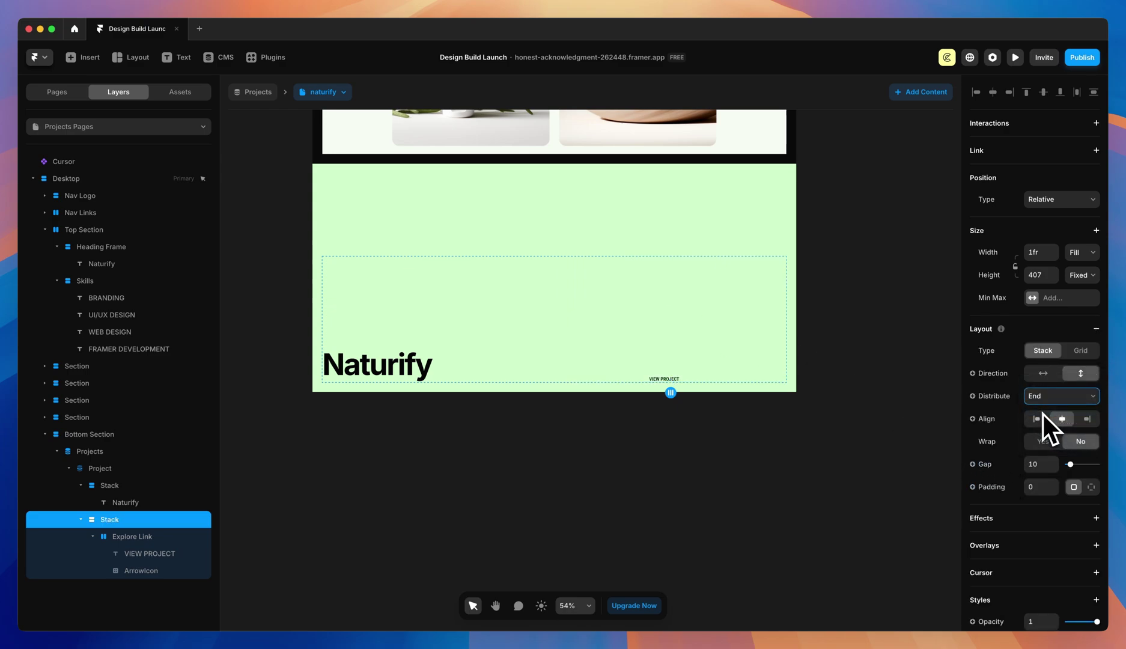
{"action": "left_click", "coordinate": [1087, 418]}
{"action": "left_click_drag", "start_coordinate": [1070, 463], "coordinate": [1046, 464]}
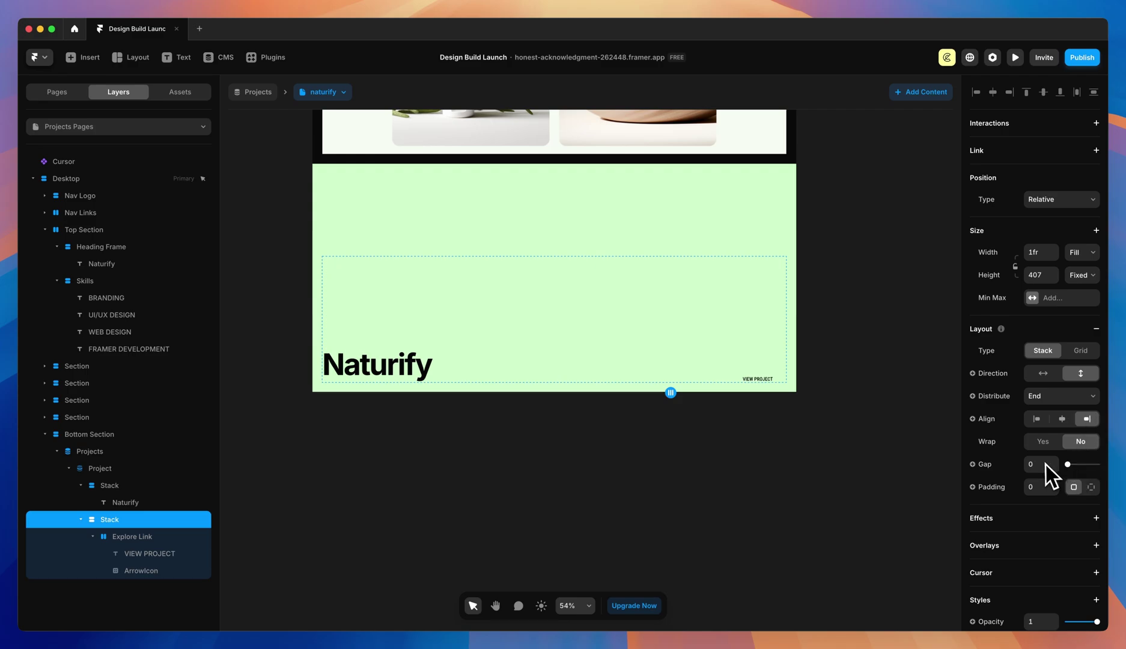
- Replace the white ArrowIcon in the Explore Link stack with the ArrowIconBlack graphic
{"action": "key", "text": "cmd+2"}
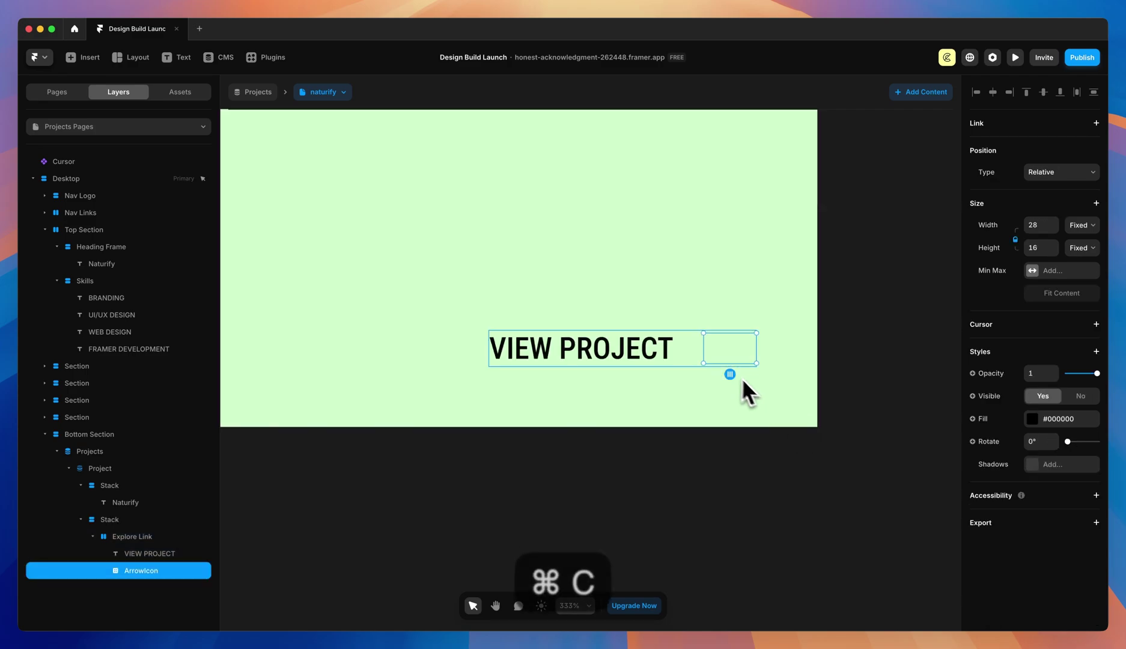
{"action": "left_click", "coordinate": [697, 341]}
{"action": "key", "text": "super+v"}
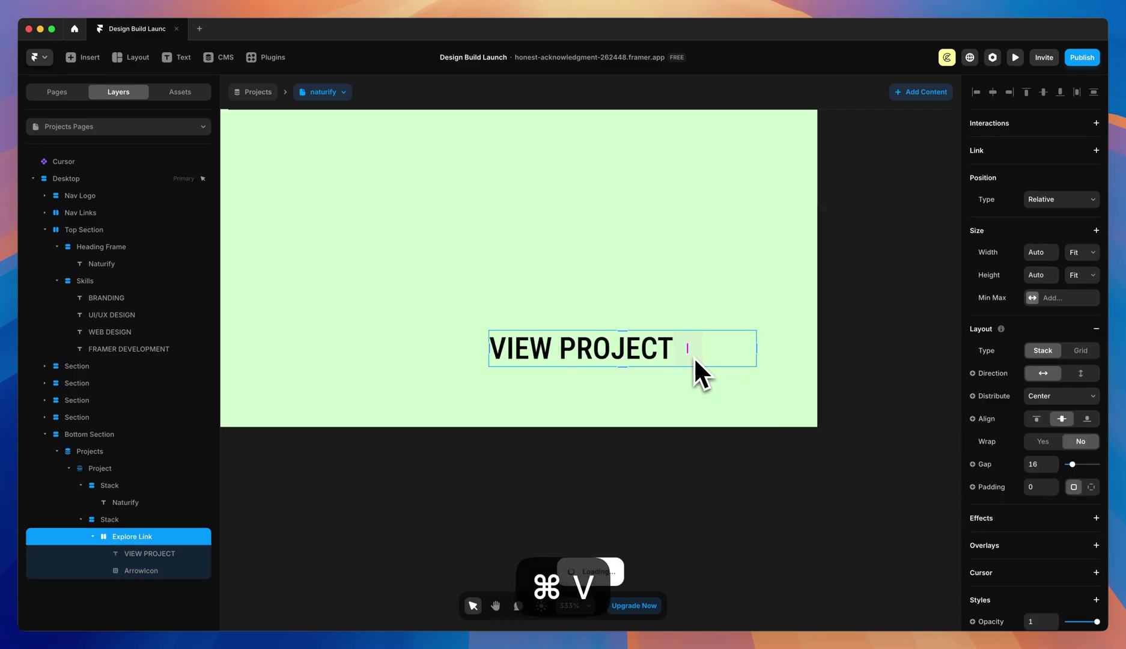
{"action": "left_click", "coordinate": [661, 347]}
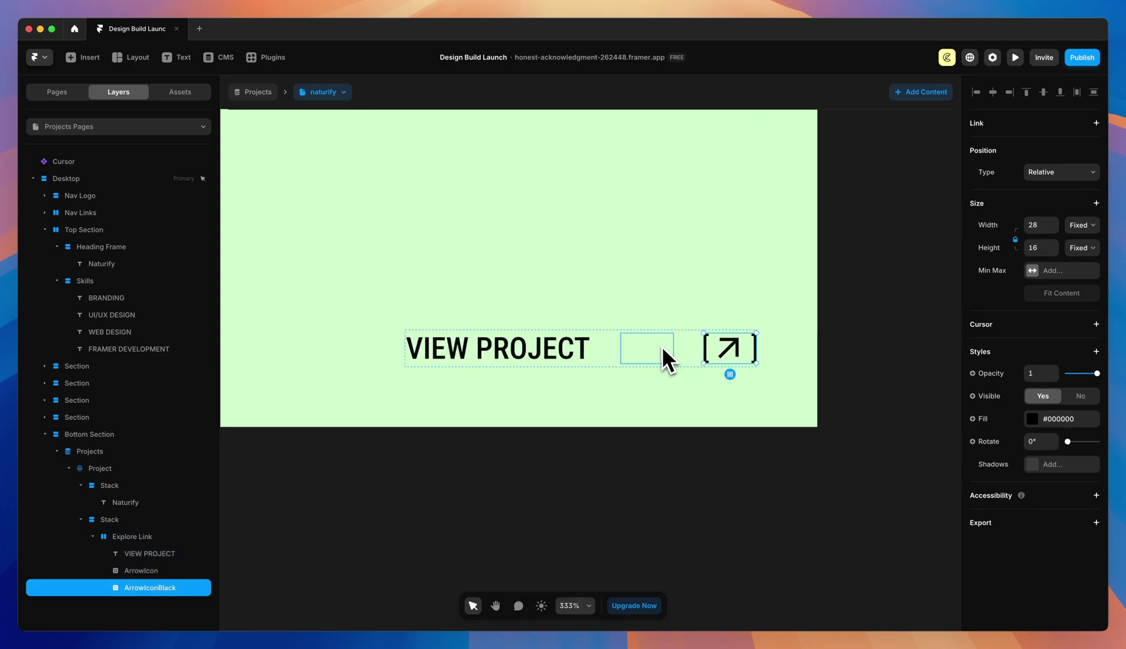
{"action": "key", "text": "BackSpace"}
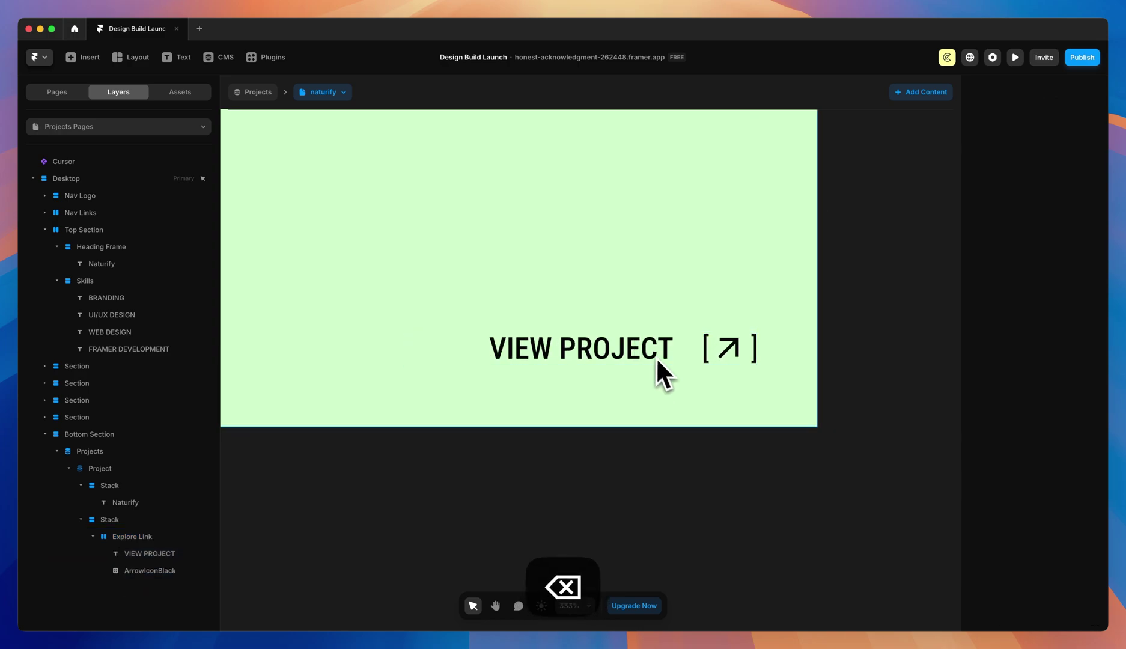
- Copy the VIEW PROJECT text into the first column's stack and place it above the Naturify heading
{"action": "scroll", "coordinate": [739, 354], "scroll_direction": "down", "scroll_amount": 10}
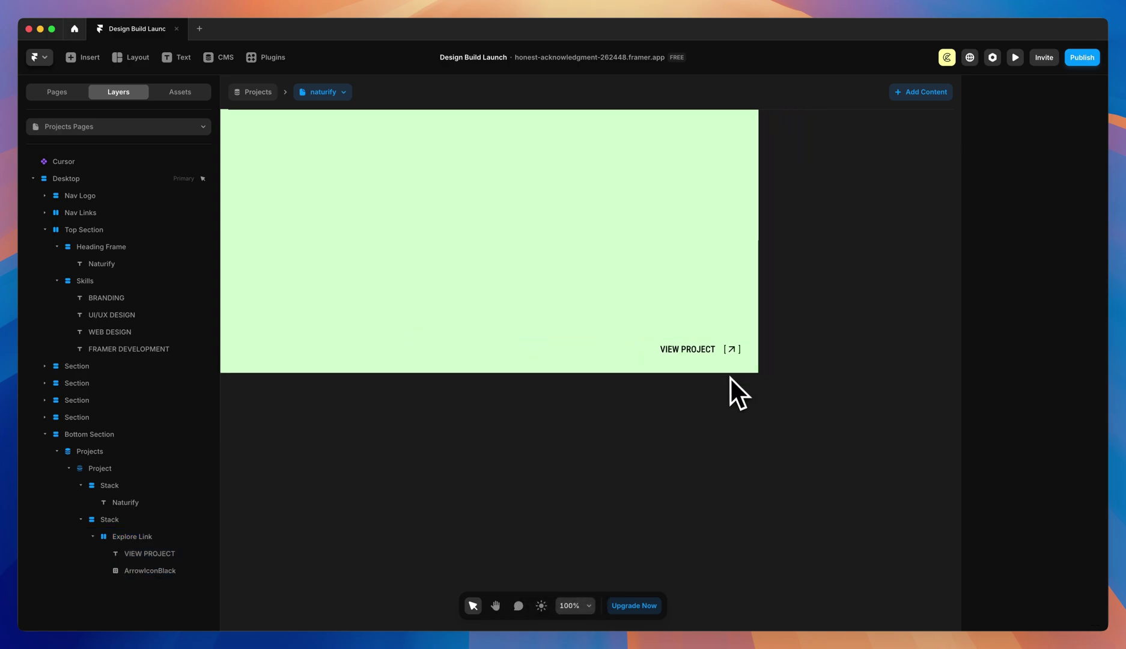
{"action": "scroll", "coordinate": [731, 408], "scroll_direction": "left", "scroll_amount": 2}
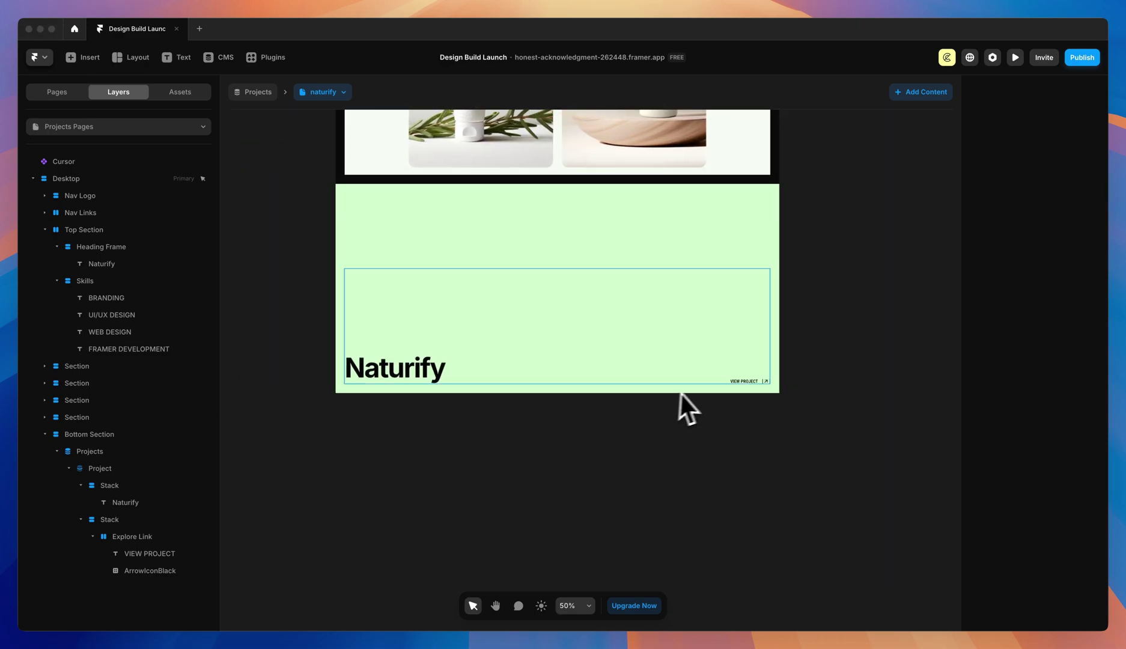
{"action": "left_click", "coordinate": [745, 383]}
{"action": "key", "text": "super+c"}
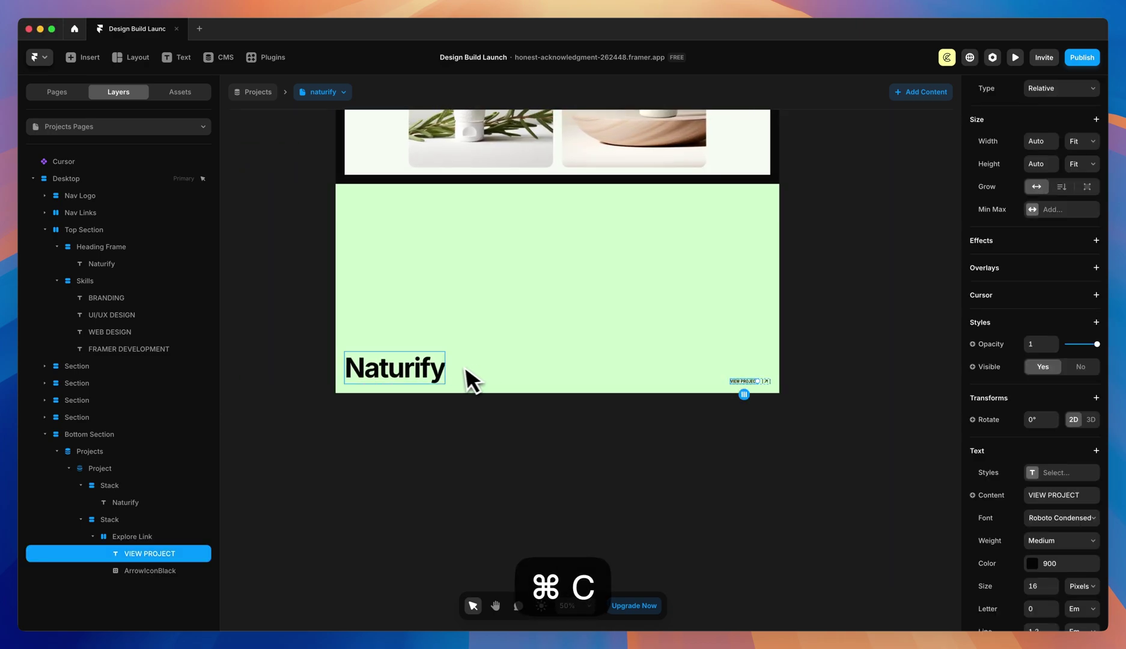
{"action": "left_click", "coordinate": [398, 364]}
{"action": "scroll", "coordinate": [397, 361], "scroll_direction": "up", "scroll_amount": 5}
{"action": "left_click", "coordinate": [516, 357]}
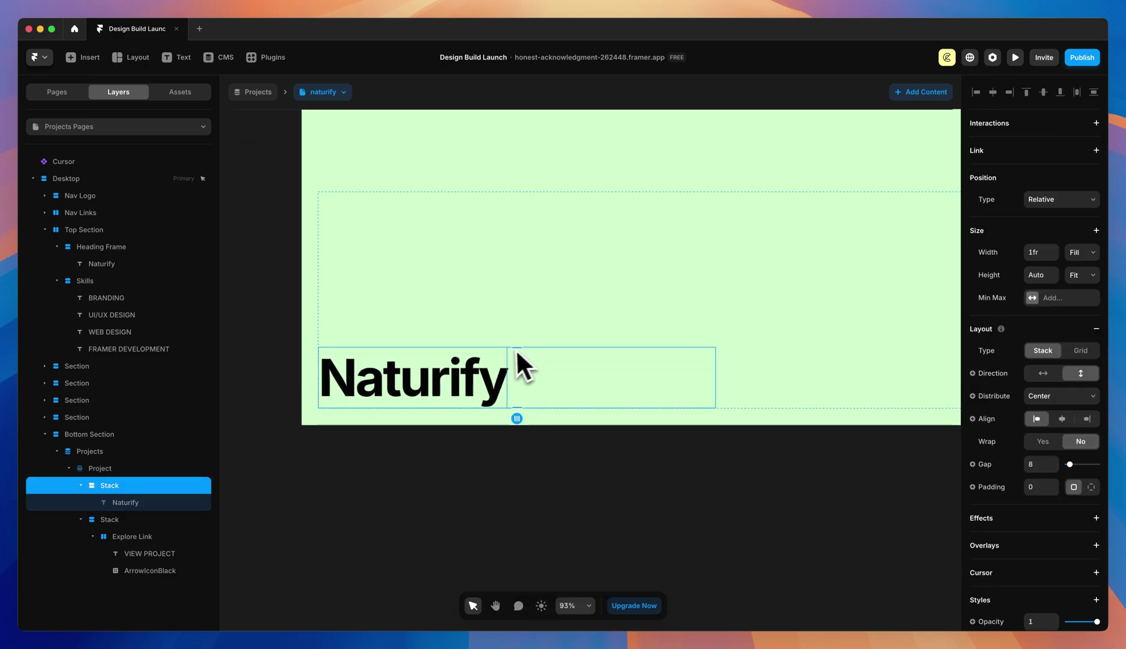
{"action": "key", "text": "super+v"}
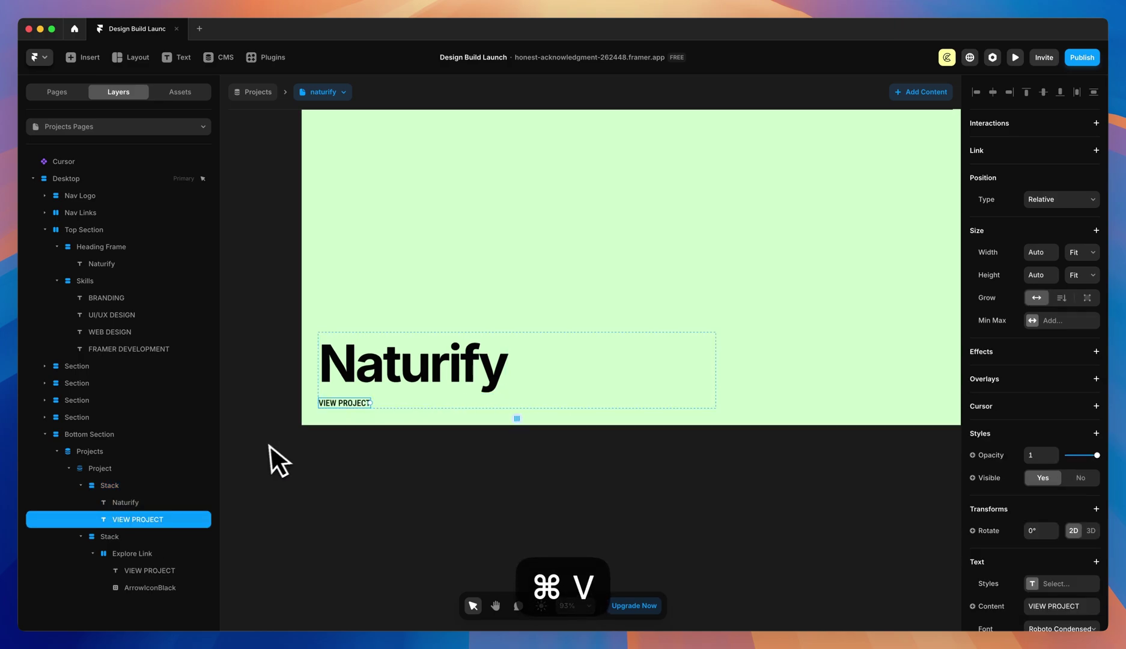
{"action": "left_click_drag", "start_coordinate": [132, 515], "coordinate": [127, 498]}
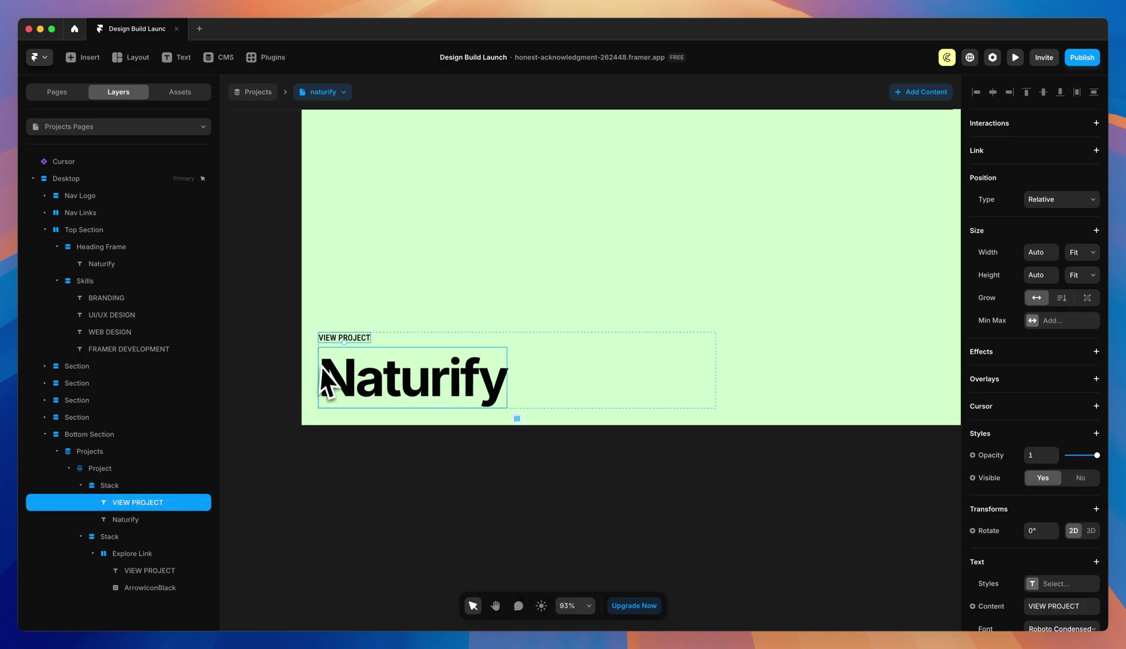
- Change the copied text above the Naturify heading to [NEXT PROJECT]
{"action": "double_click", "coordinate": [334, 338]}
{"action": "type", "text": "[NEXT PROJ"}
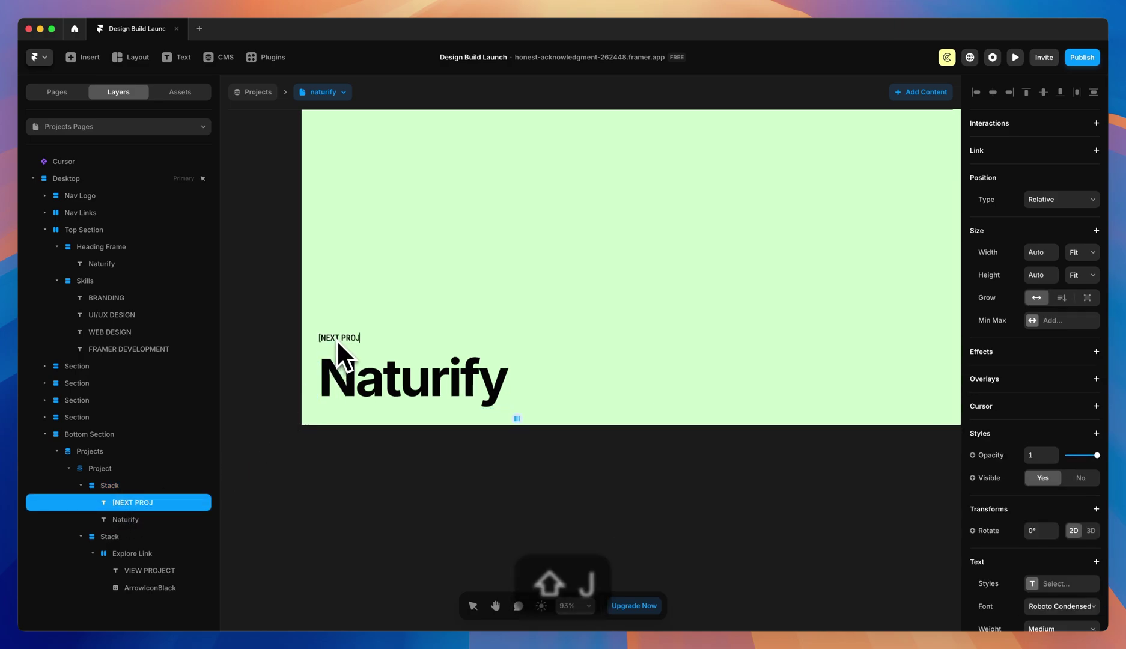
{"action": "type", "text": "ECT]"}
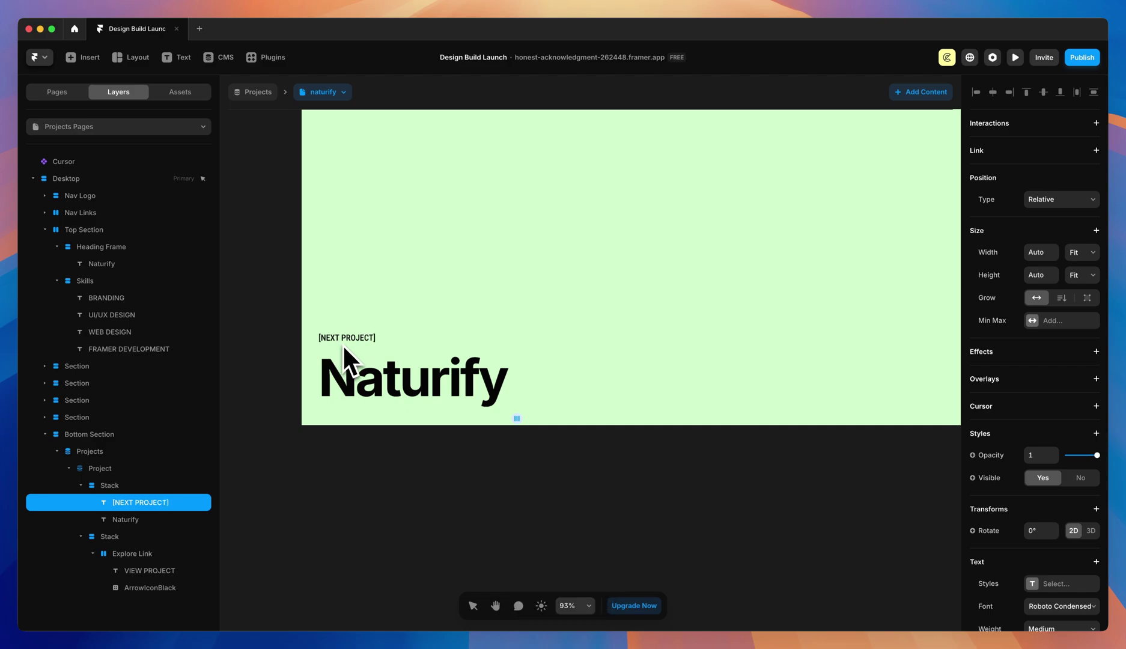
{"action": "key", "text": "Escape"}
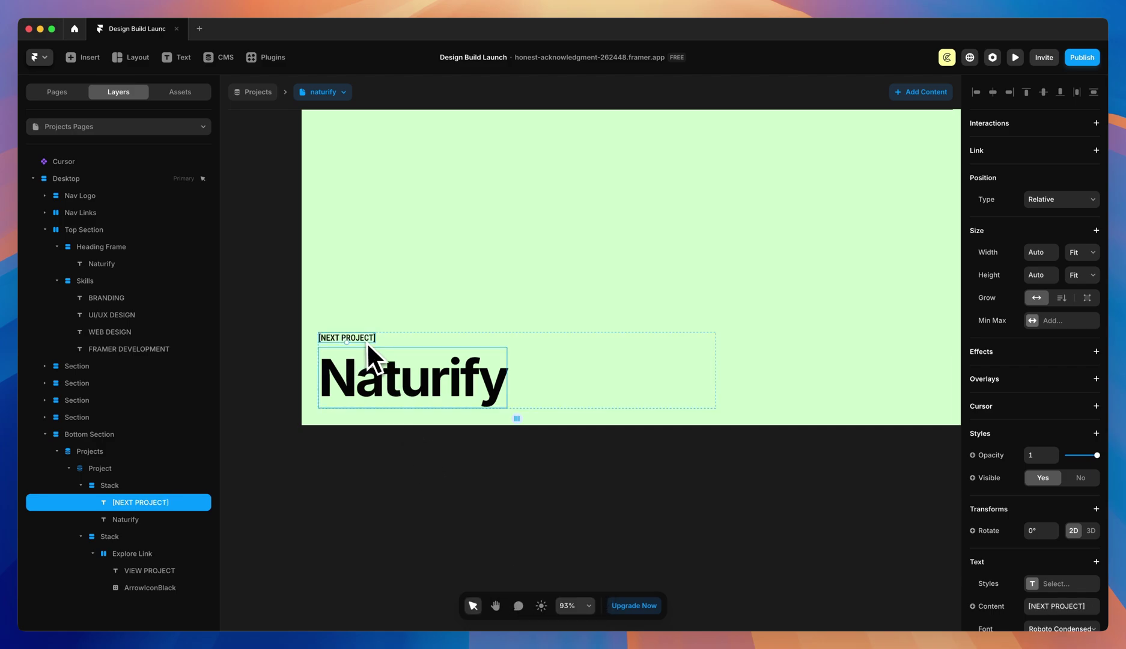
- Rename the Project item's first stack as Left and its second stack as Right
{"action": "left_click", "coordinate": [496, 485]}
{"action": "left_click", "coordinate": [159, 493]}
{"action": "double_click", "coordinate": [110, 490]}
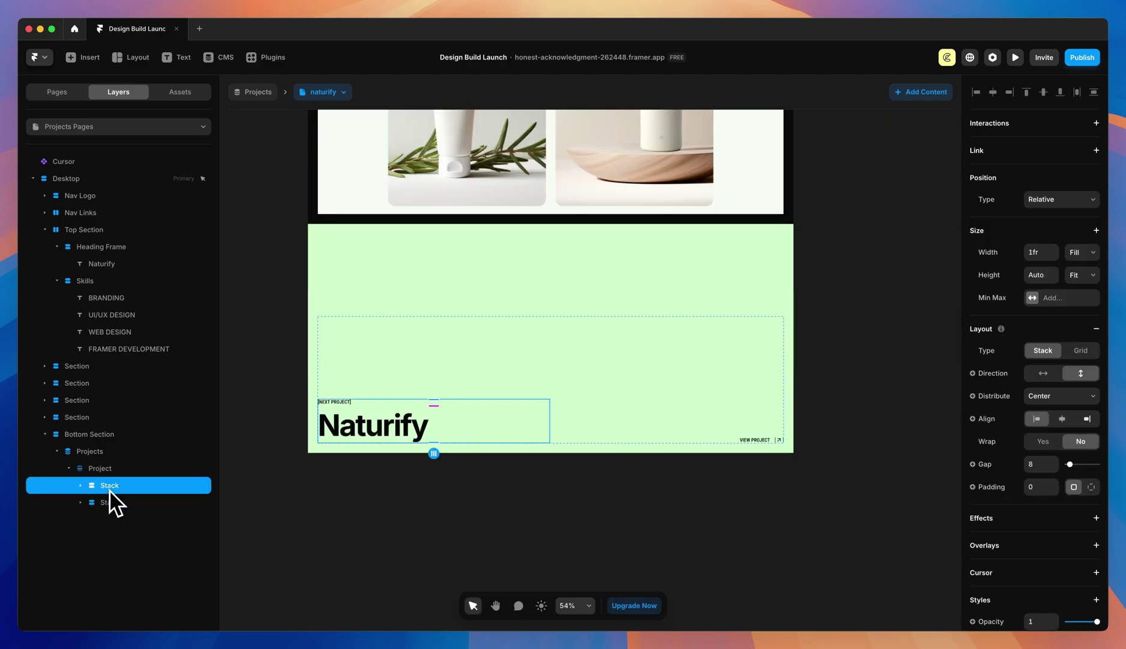
{"action": "type", "text": "Left"}
{"action": "key", "text": "Tab"}
{"action": "type", "text": "Right"}
{"action": "key", "text": "Return"}
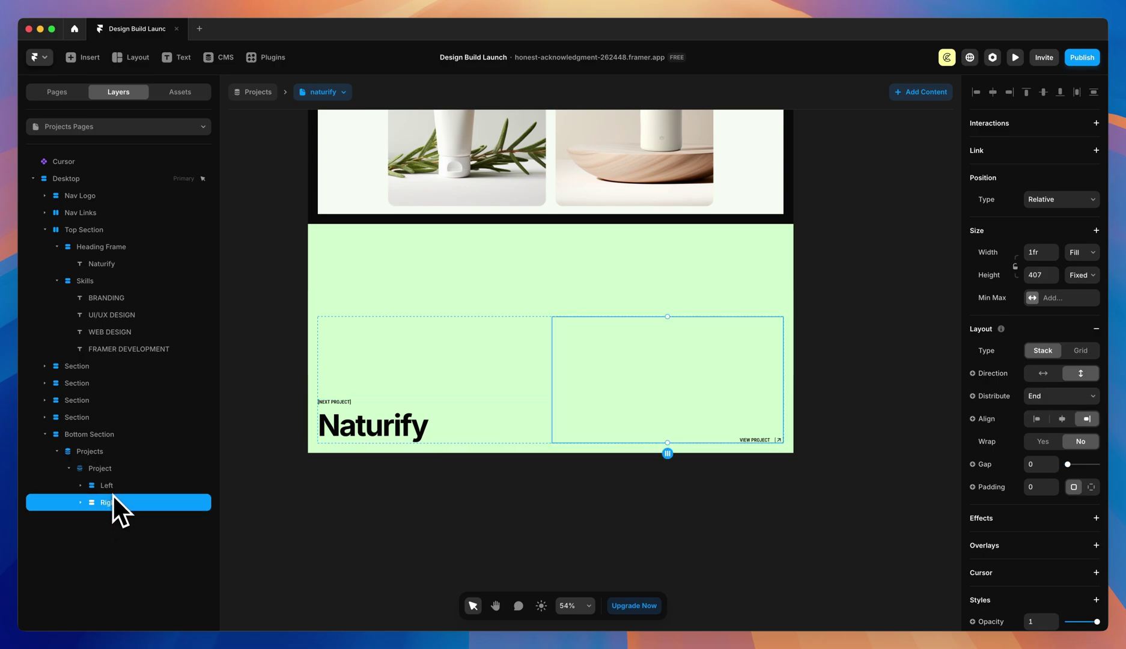
- Set the Right stack's height to Fit Content
{"action": "left_click", "coordinate": [103, 486]}
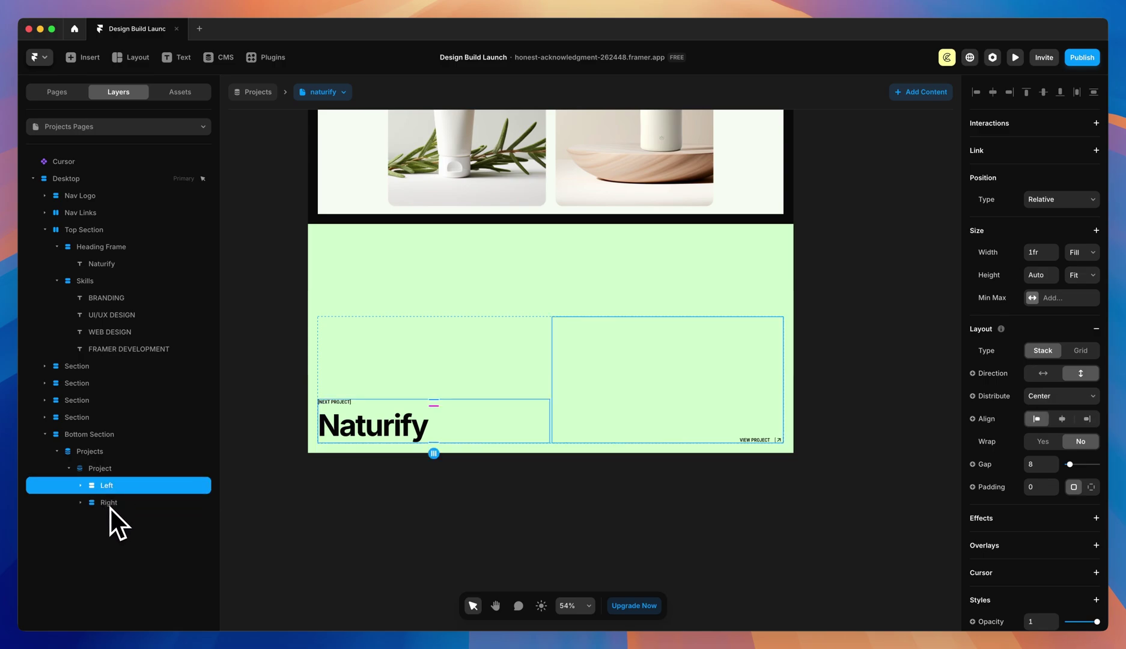
{"action": "left_click", "coordinate": [111, 507]}
{"action": "left_click", "coordinate": [1081, 275]}
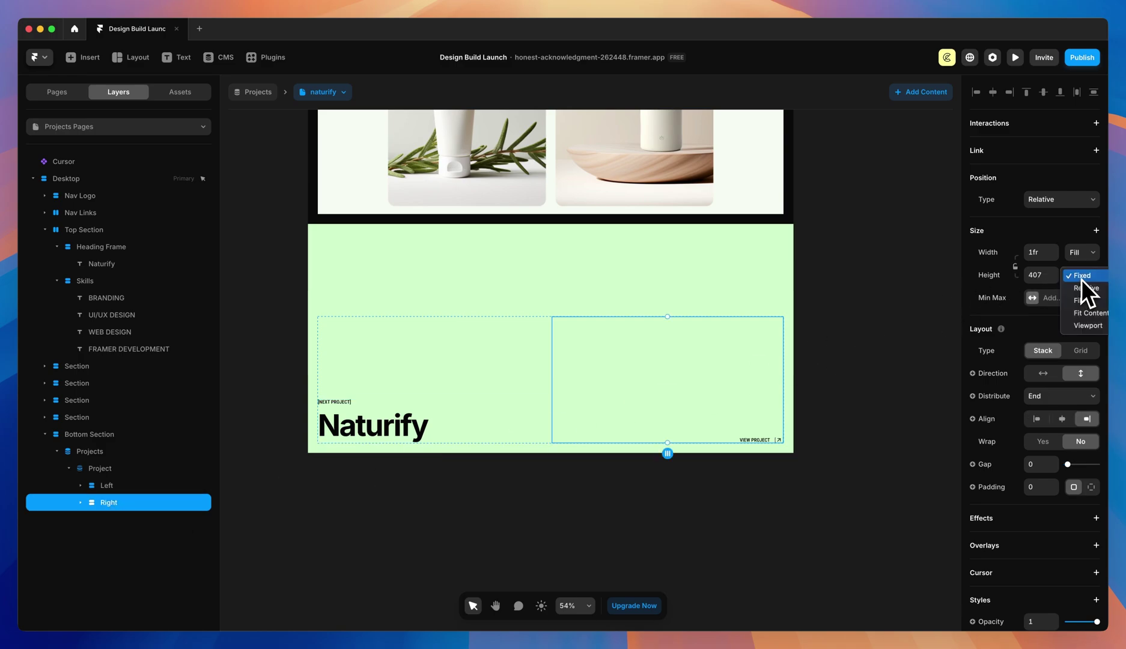
{"action": "left_click", "coordinate": [1086, 314]}
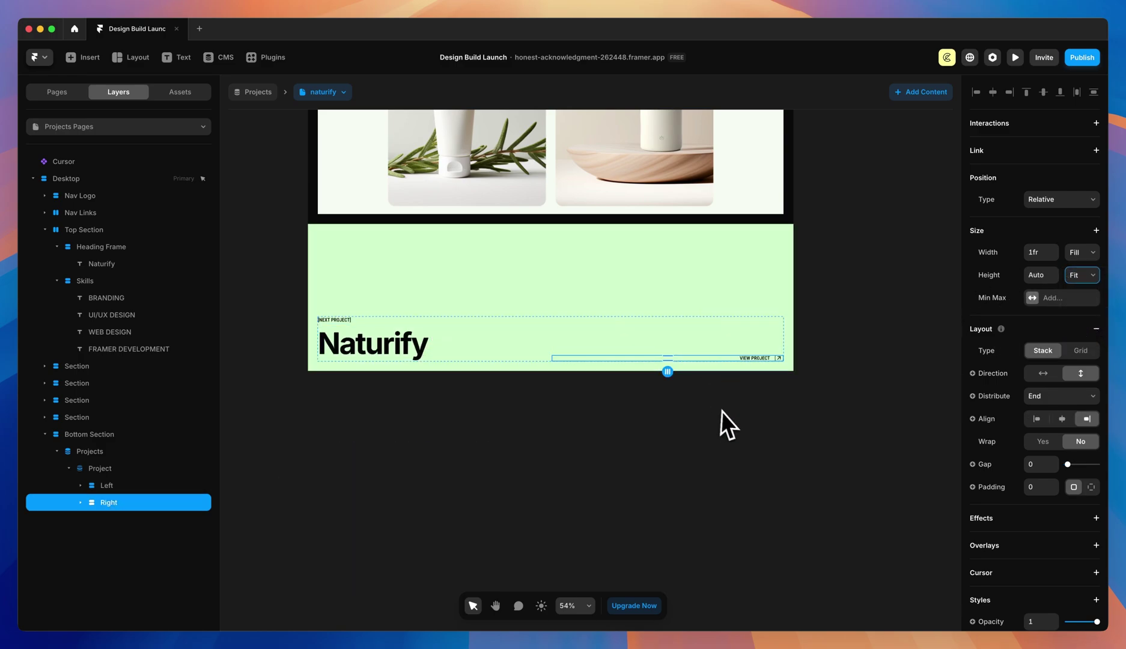
- Check the bottom section's project heading by previewing the template with the groups item
{"action": "scroll", "coordinate": [770, 467], "scroll_direction": "up", "scroll_amount": 2}
{"action": "scroll", "coordinate": [770, 467], "scroll_direction": "up", "scroll_amount": 1}
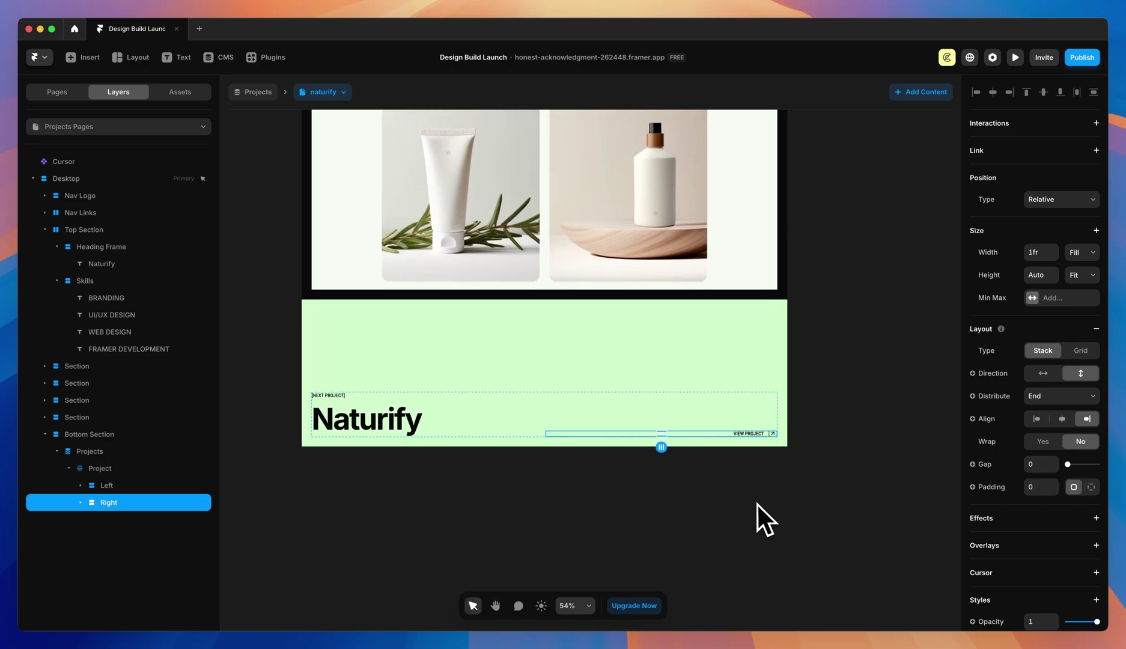
{"action": "scroll", "coordinate": [757, 504], "scroll_direction": "down", "scroll_amount": 1}
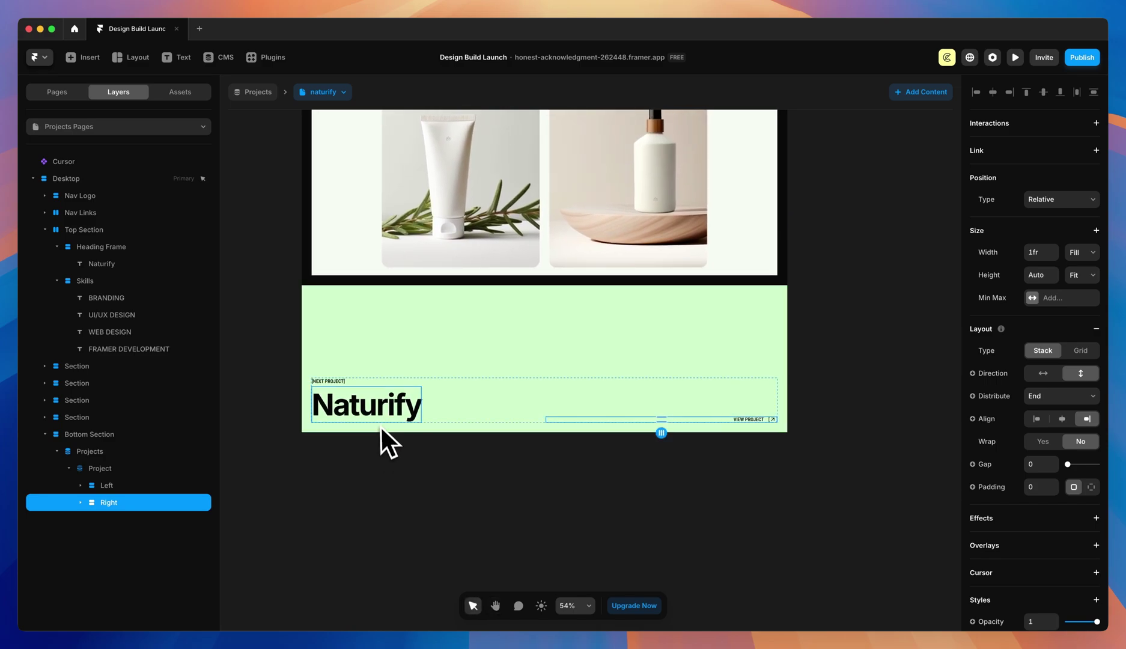
{"action": "left_click", "coordinate": [375, 403]}
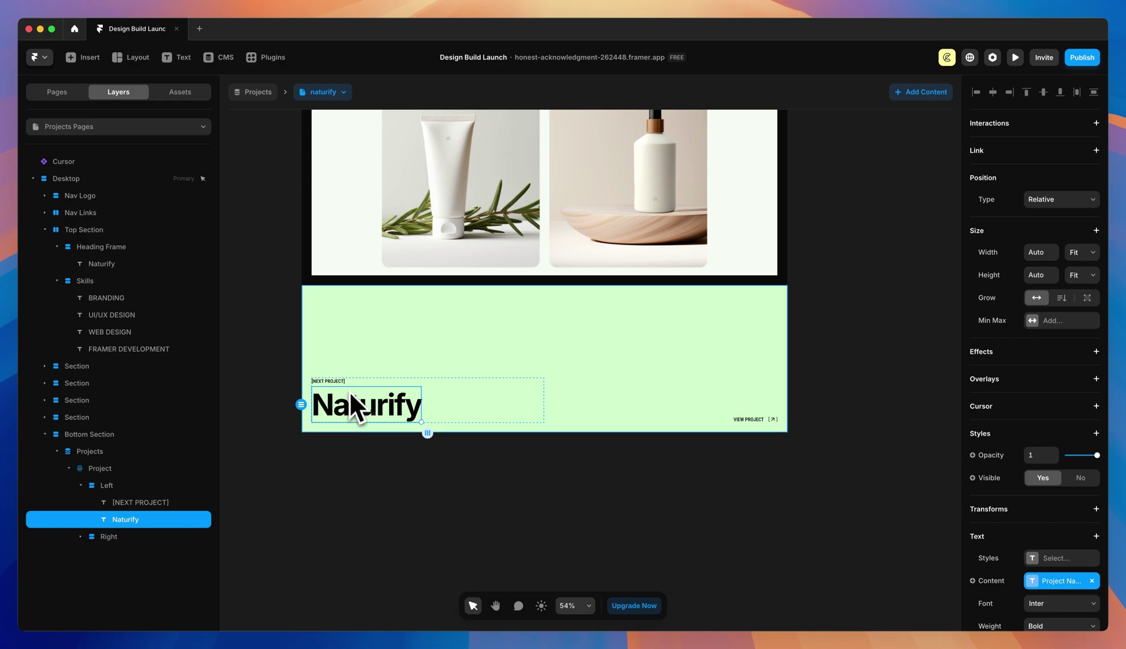
{"action": "left_click", "coordinate": [339, 96]}
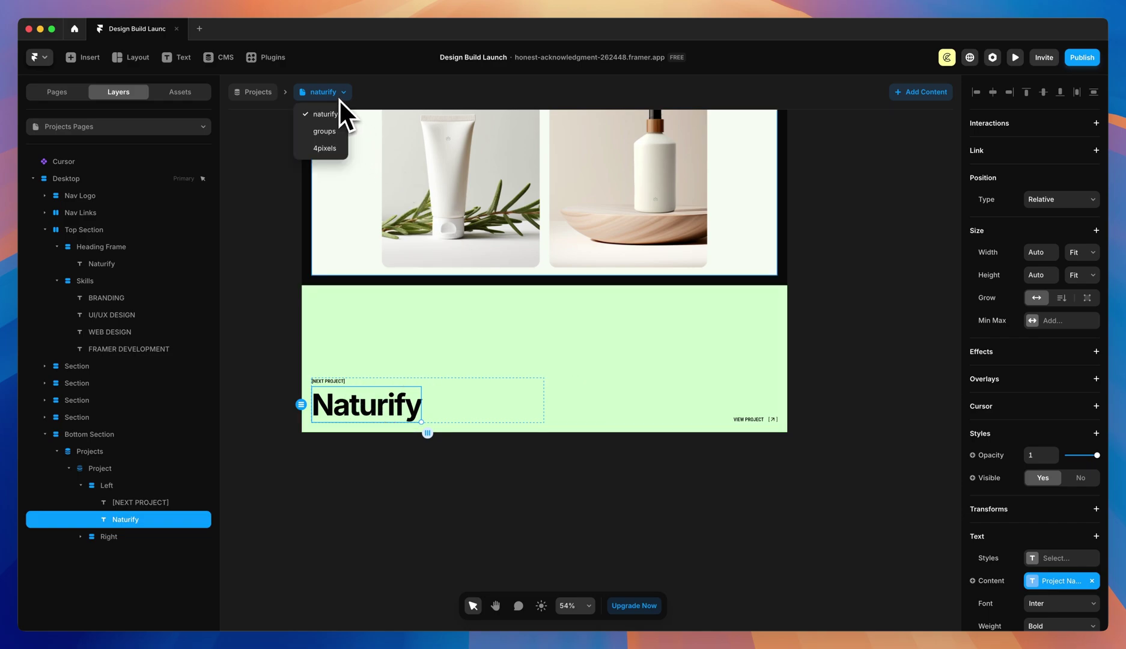
{"action": "left_click", "coordinate": [325, 132]}
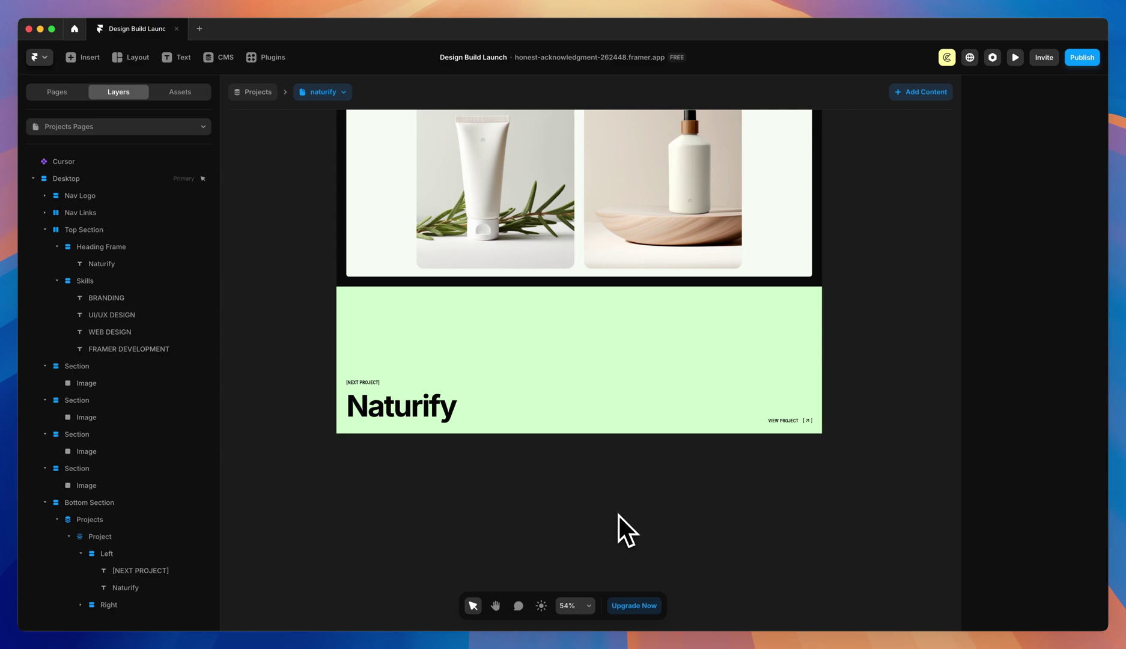
{"action": "left_click", "coordinate": [610, 350]}
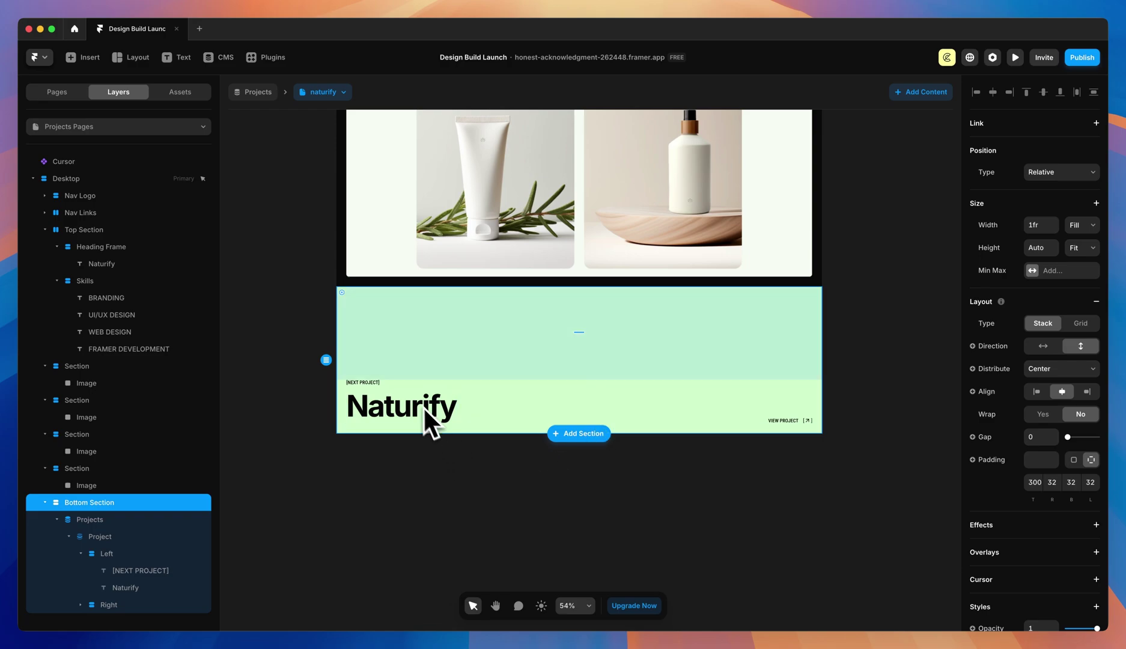
- Add a Number field named ID to the CMS Projects collection and move it to the first position among the fields
{"action": "left_click", "coordinate": [225, 61]}
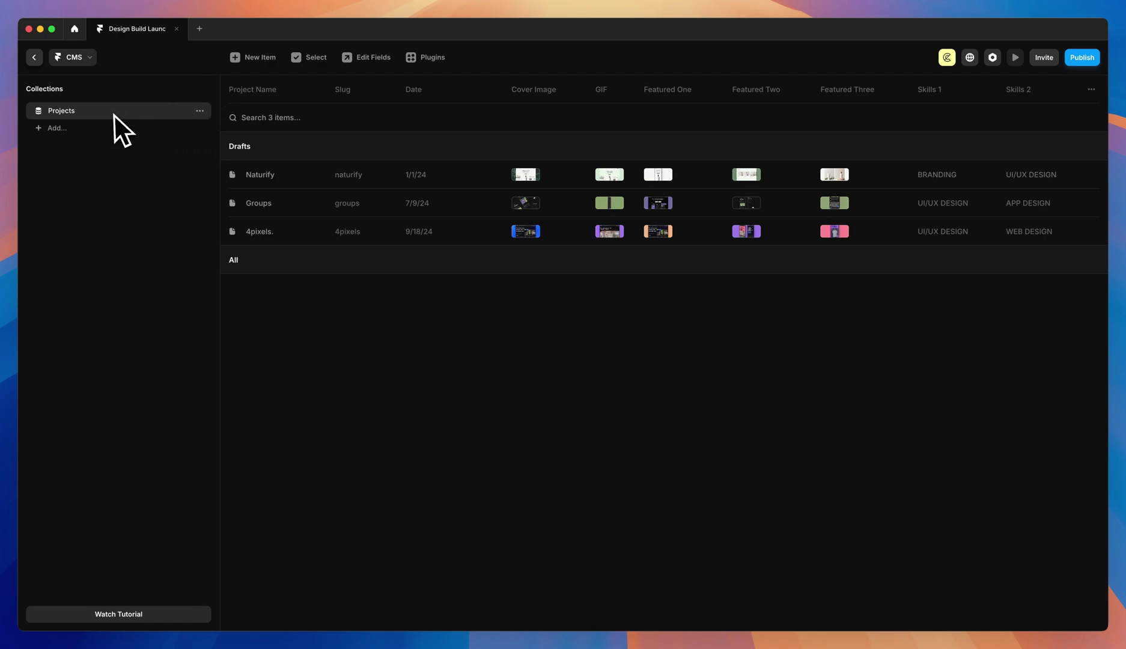
{"action": "left_click", "coordinate": [198, 111]}
{"action": "left_click", "coordinate": [209, 131]}
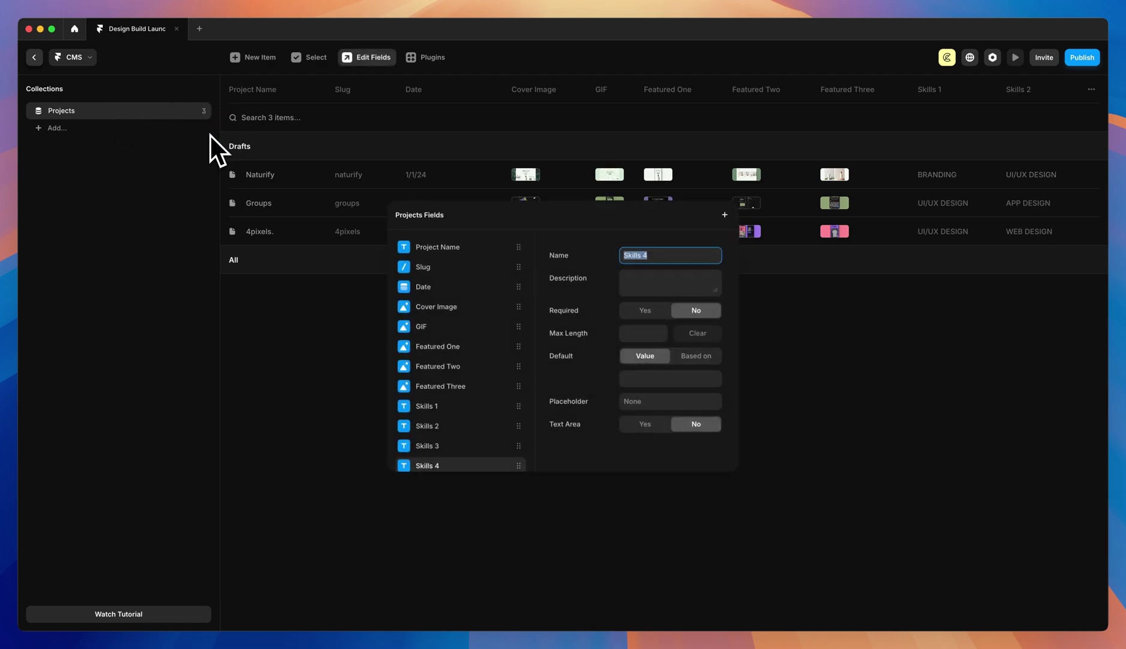
{"action": "left_click", "coordinate": [725, 215]}
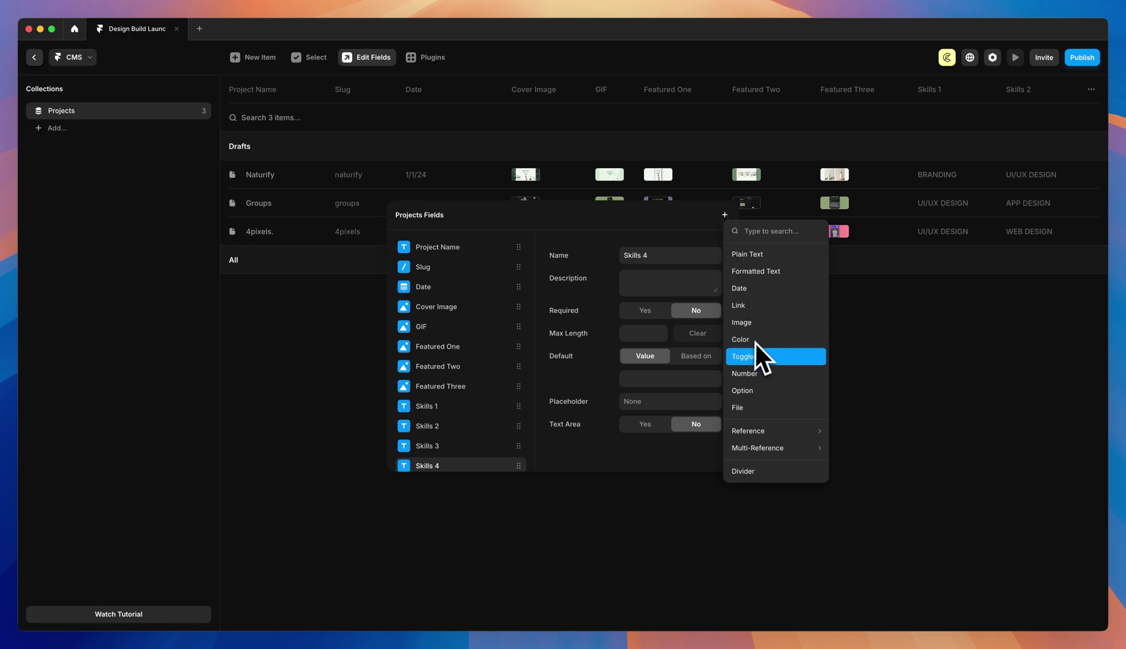
{"action": "left_click", "coordinate": [743, 375]}
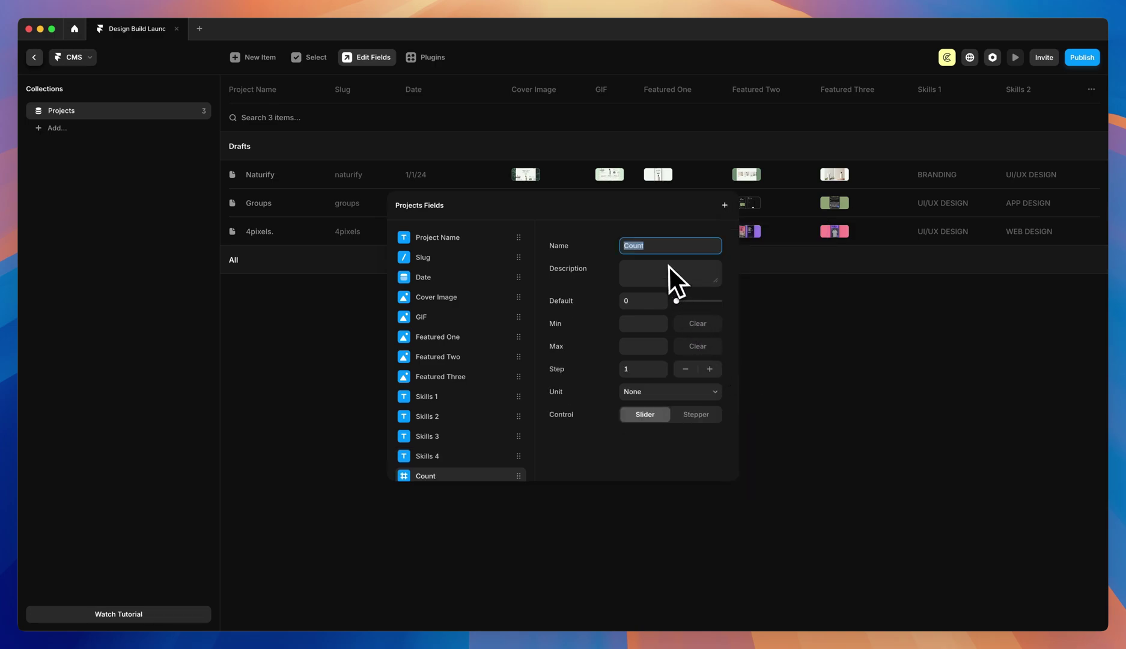
{"action": "type", "text": "ID"}
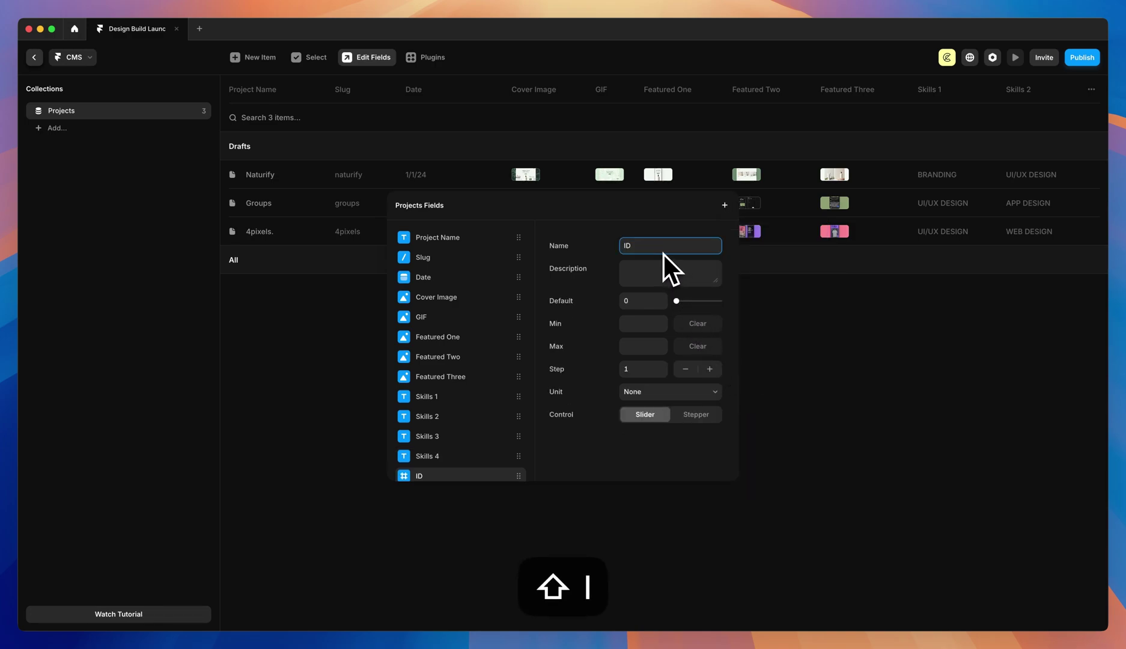
{"action": "left_click_drag", "start_coordinate": [418, 477], "coordinate": [420, 241]}
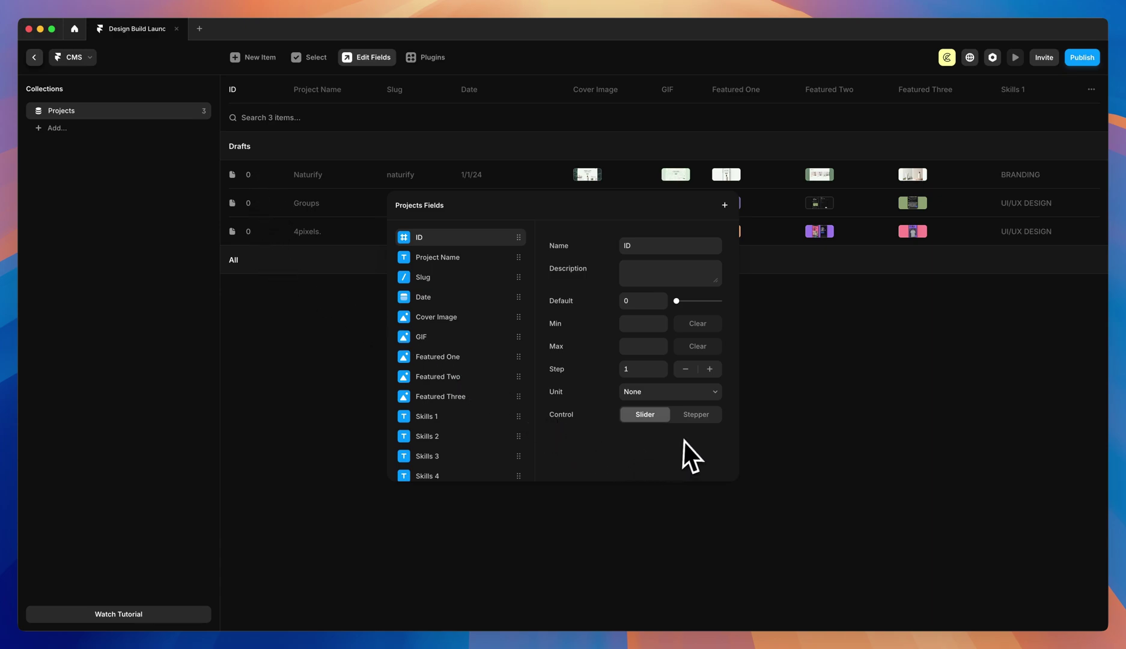
- Set the ID field's control to Stepper and give the Naturify, Groups and 4pixels. items the IDs 1, 2 and 3
{"action": "left_click", "coordinate": [696, 415]}
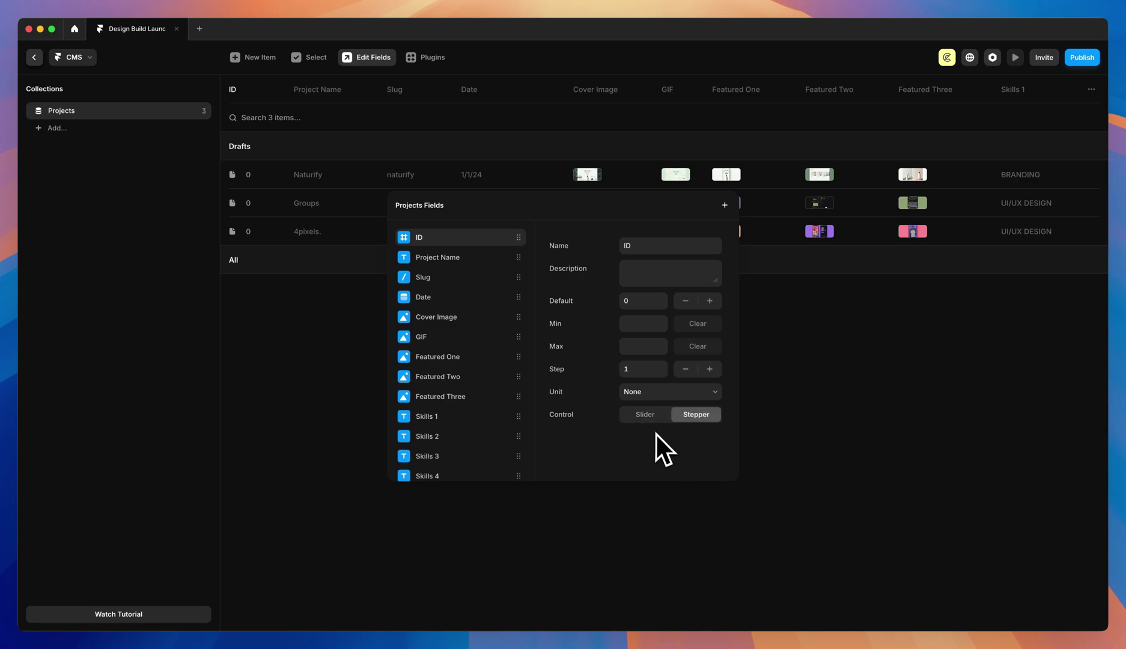
{"action": "left_click", "coordinate": [295, 294]}
{"action": "left_click", "coordinate": [321, 175]}
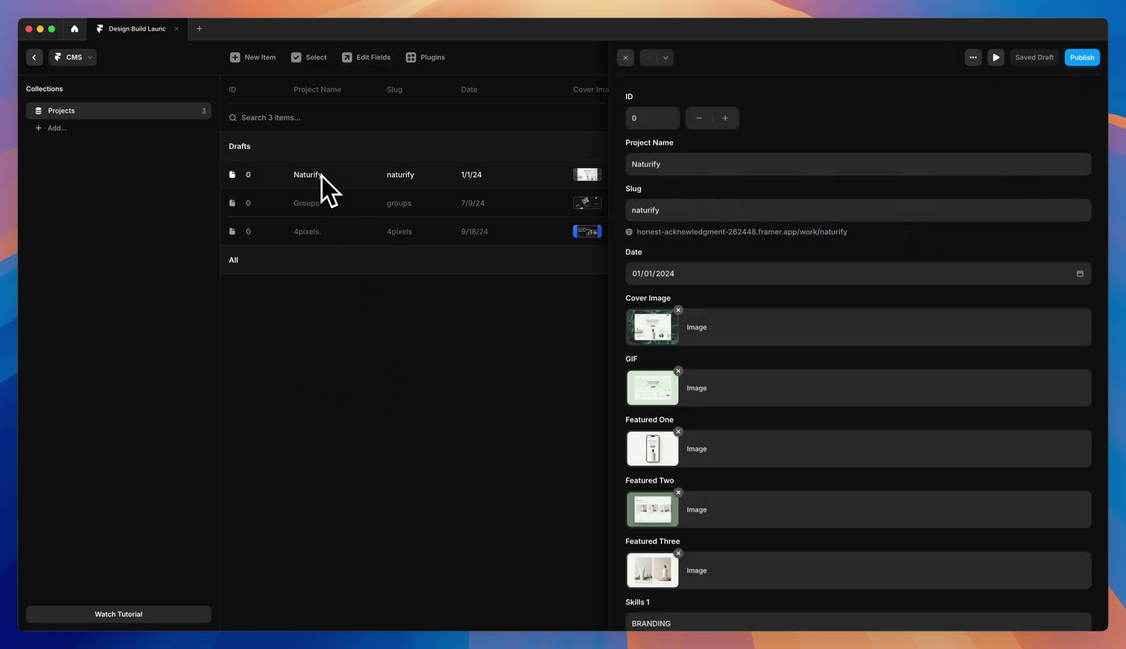
{"action": "left_click", "coordinate": [724, 119]}
{"action": "left_click", "coordinate": [273, 202]}
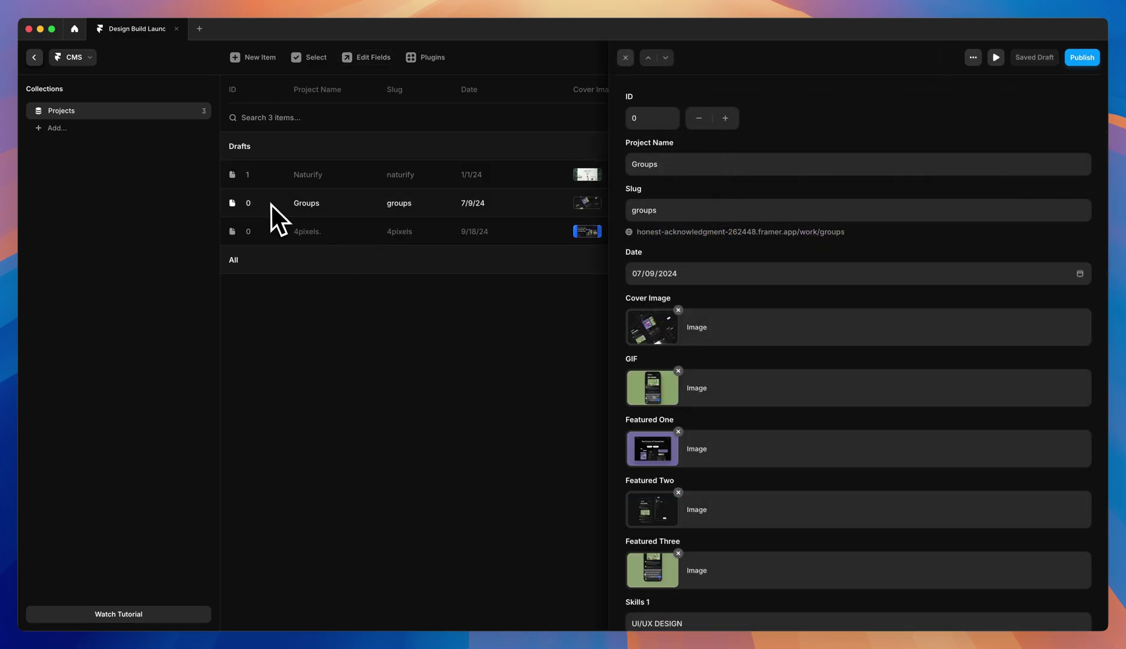
{"action": "left_click", "coordinate": [725, 118]}
{"action": "left_click", "coordinate": [725, 119]}
{"action": "left_click", "coordinate": [297, 233]}
{"action": "left_click", "coordinate": [725, 119]}
{"action": "left_click", "coordinate": [725, 118]}
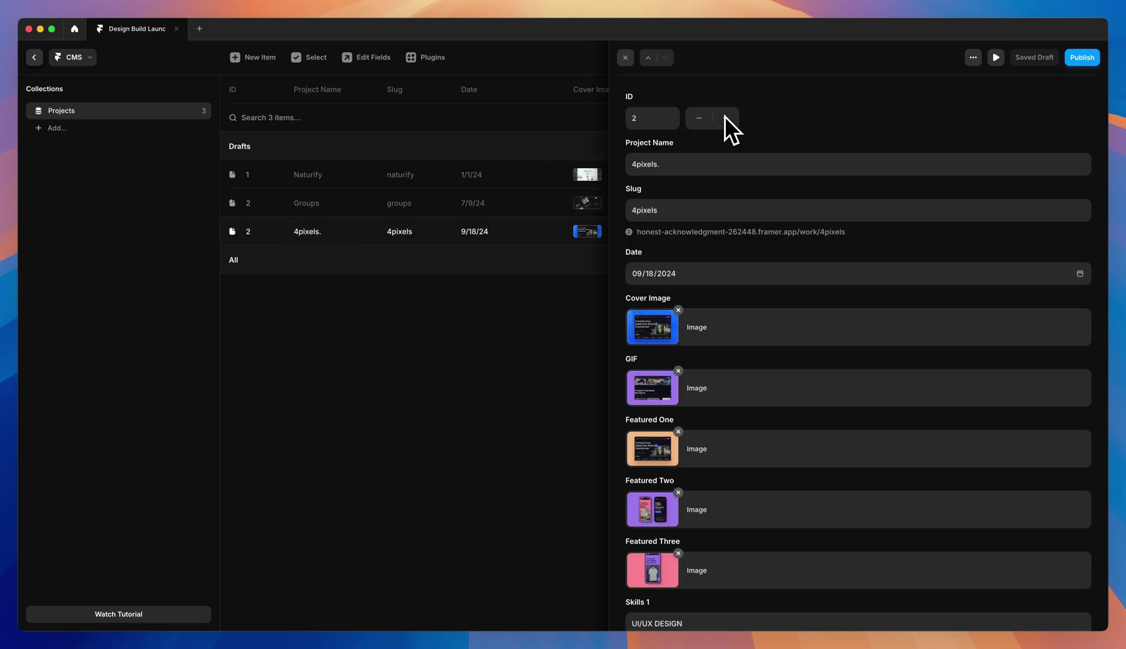
{"action": "left_click", "coordinate": [725, 119]}
{"action": "key", "text": "Escape"}
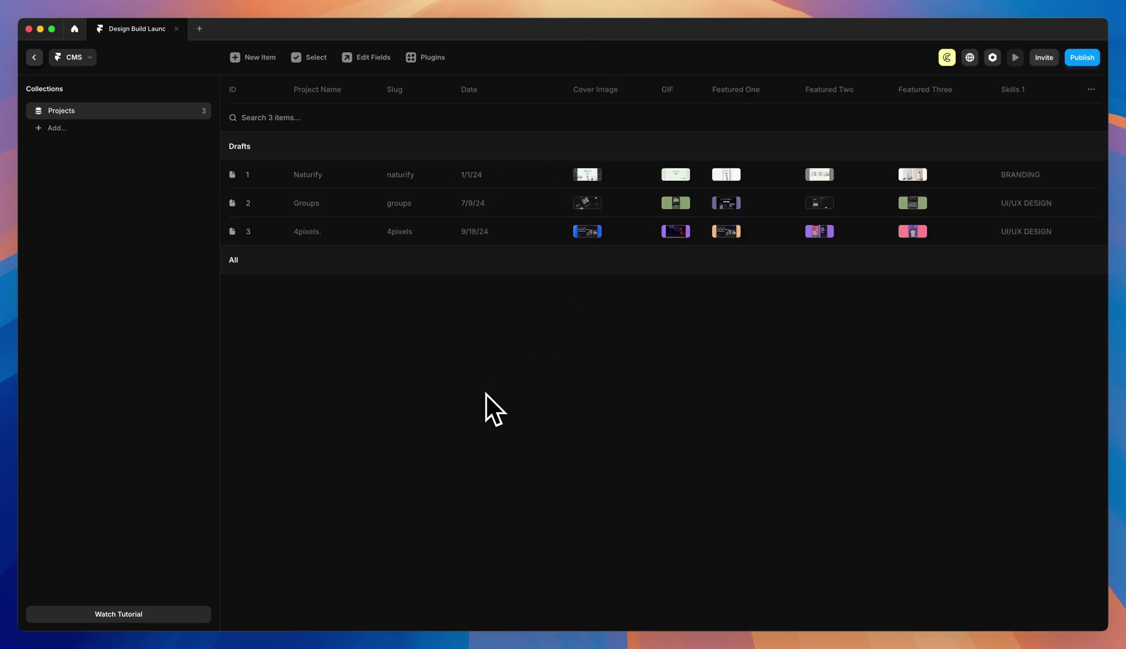
- Filter the bottom section's Projects list on the template to items whose ID is Greater Than the ID variable
{"action": "key", "text": "Escape"}
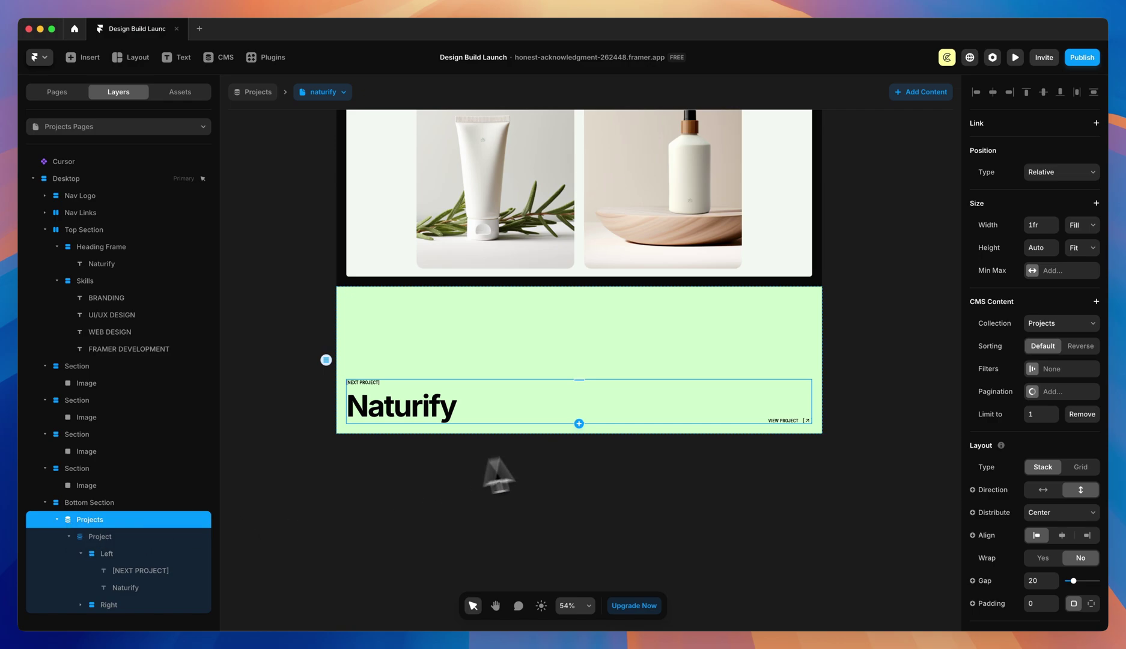
{"action": "left_click", "coordinate": [1032, 371]}
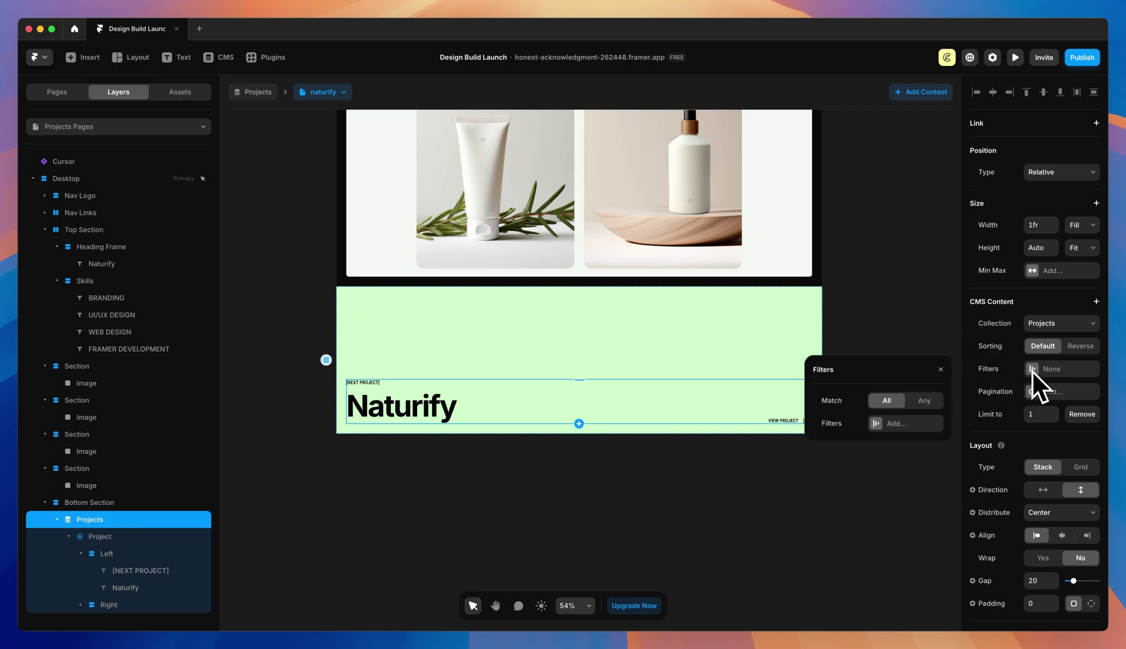
{"action": "left_click", "coordinate": [877, 424]}
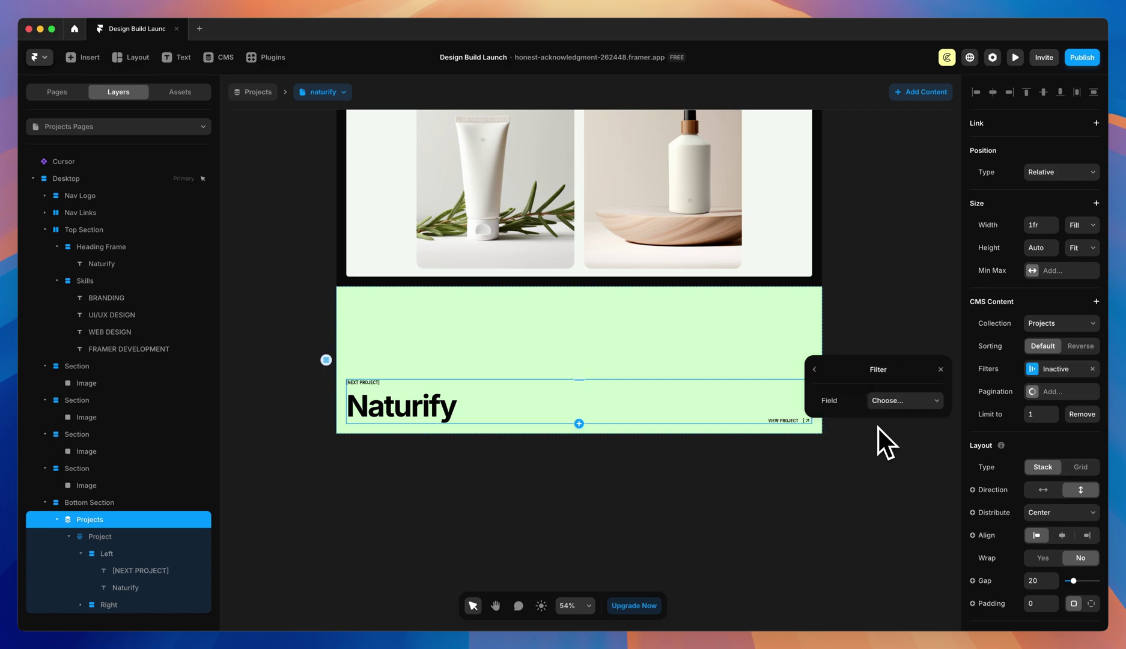
{"action": "left_click", "coordinate": [883, 406]}
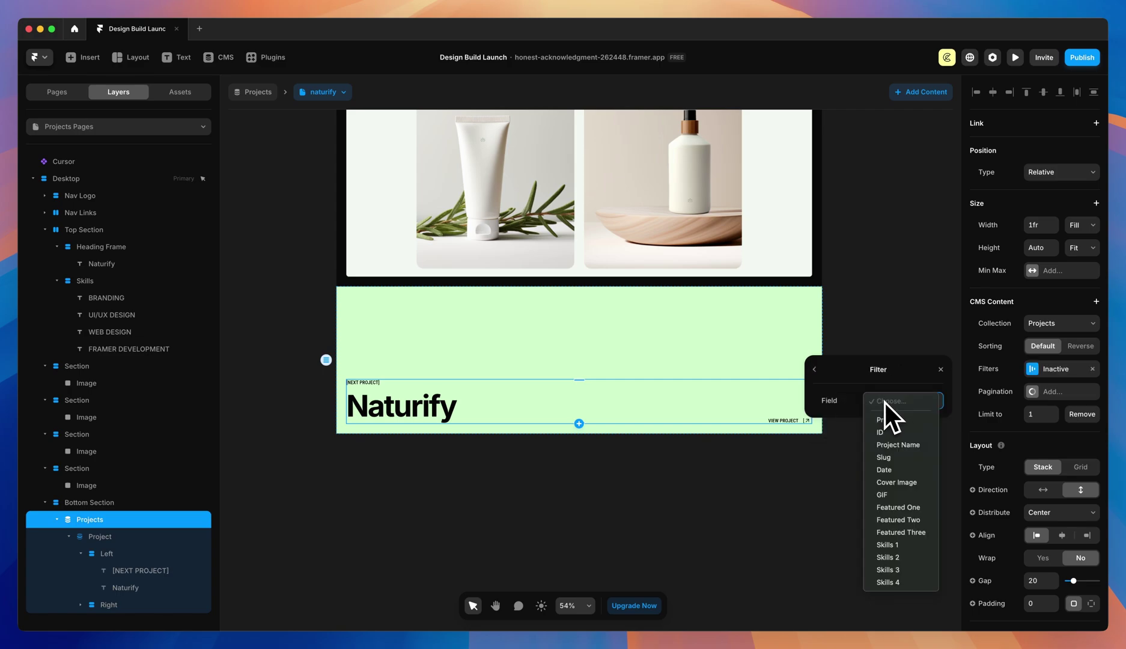
{"action": "left_click", "coordinate": [878, 438]}
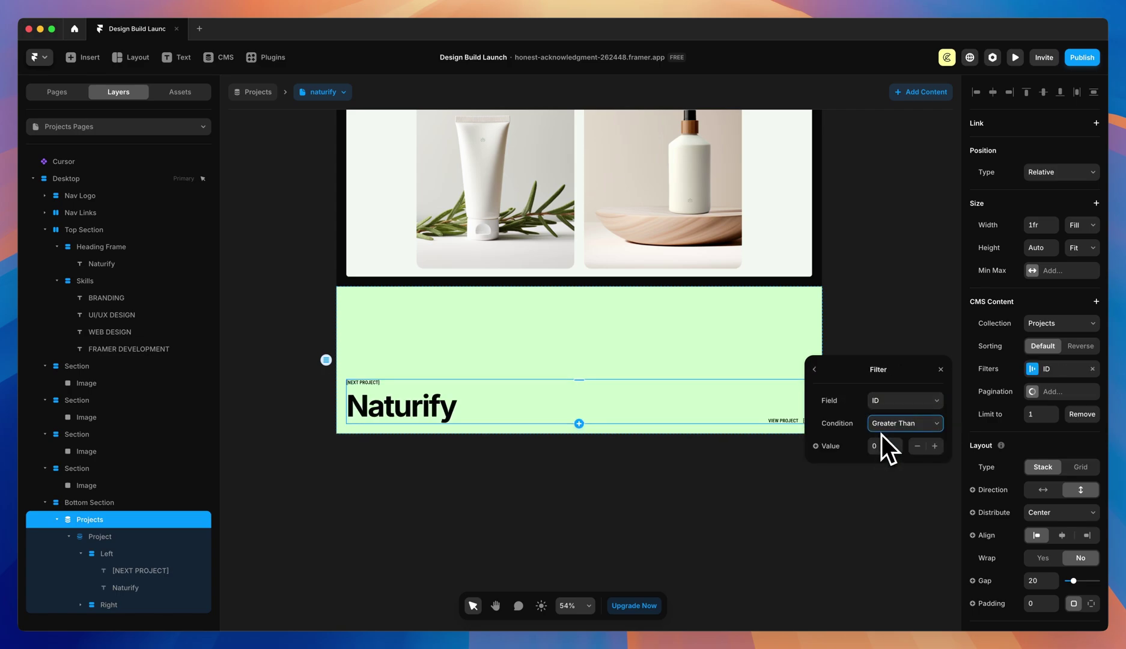
{"action": "left_click", "coordinate": [883, 434]}
{"action": "left_click", "coordinate": [906, 427]}
{"action": "left_click", "coordinate": [833, 449]}
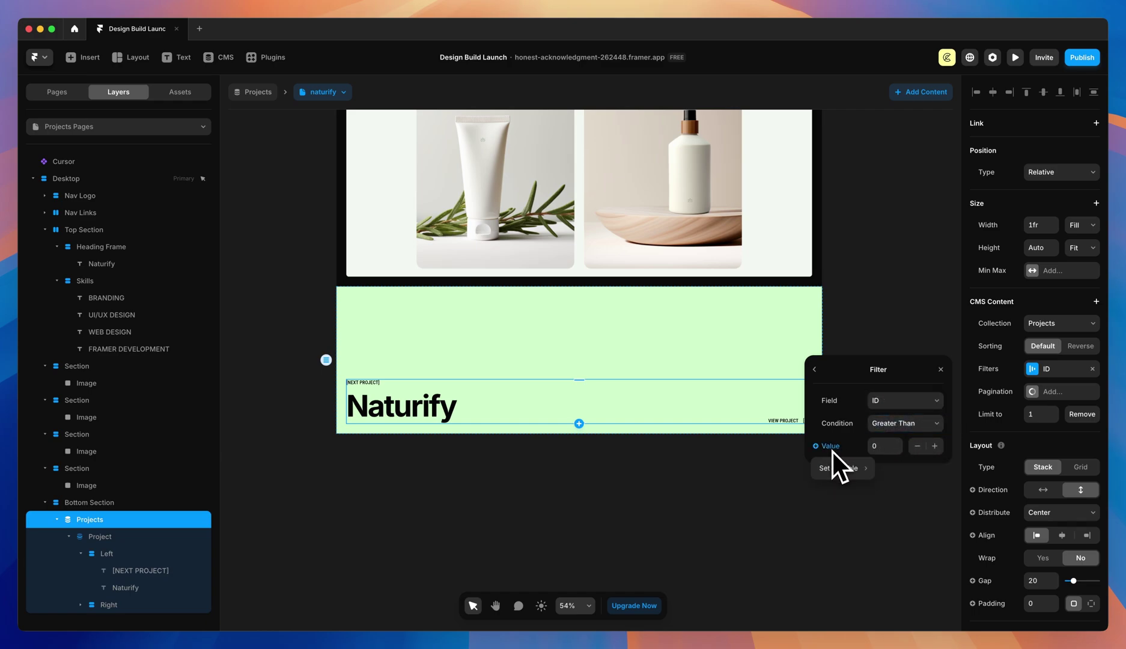
{"action": "left_click", "coordinate": [775, 469]}
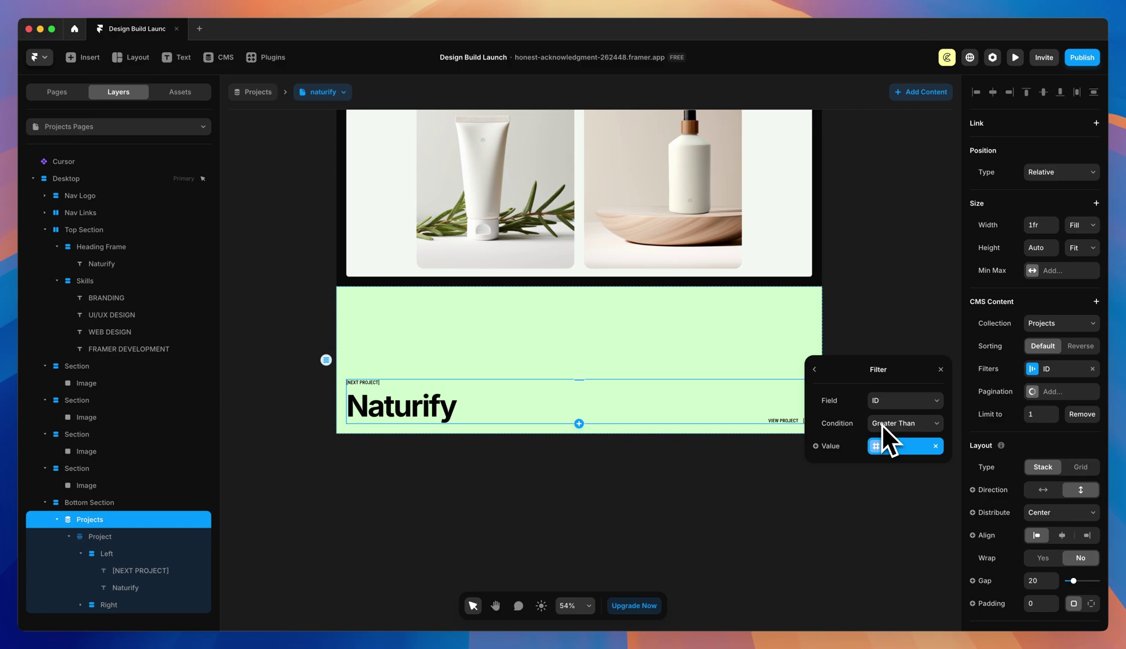
{"action": "key", "text": "Escape"}
{"action": "key", "text": "Escape"}
{"action": "left_click", "coordinate": [583, 487]}
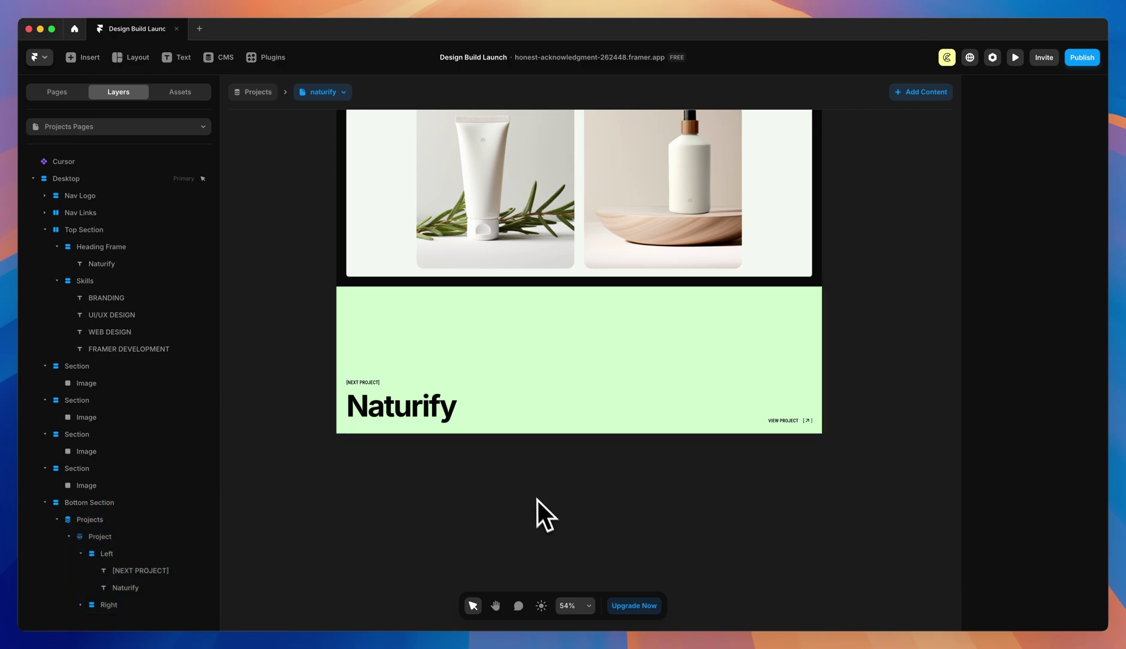
- Bind the bottom section's large heading to the Project Name variable of the filtered Projects list
{"action": "left_click", "coordinate": [433, 424]}
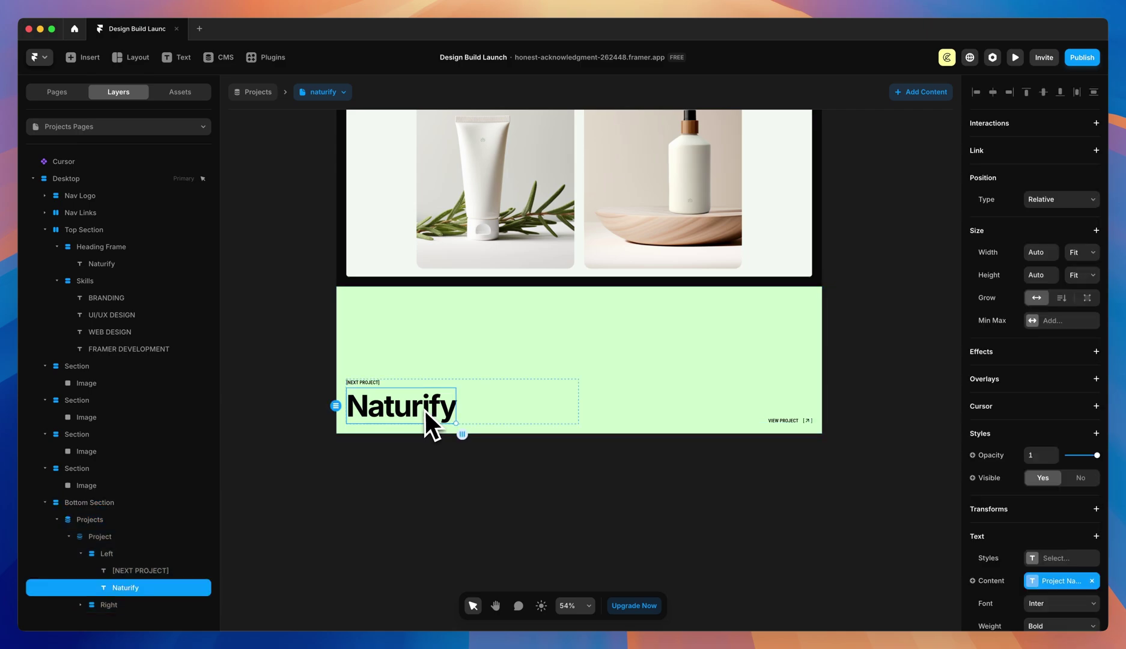
{"action": "left_click", "coordinate": [977, 581]}
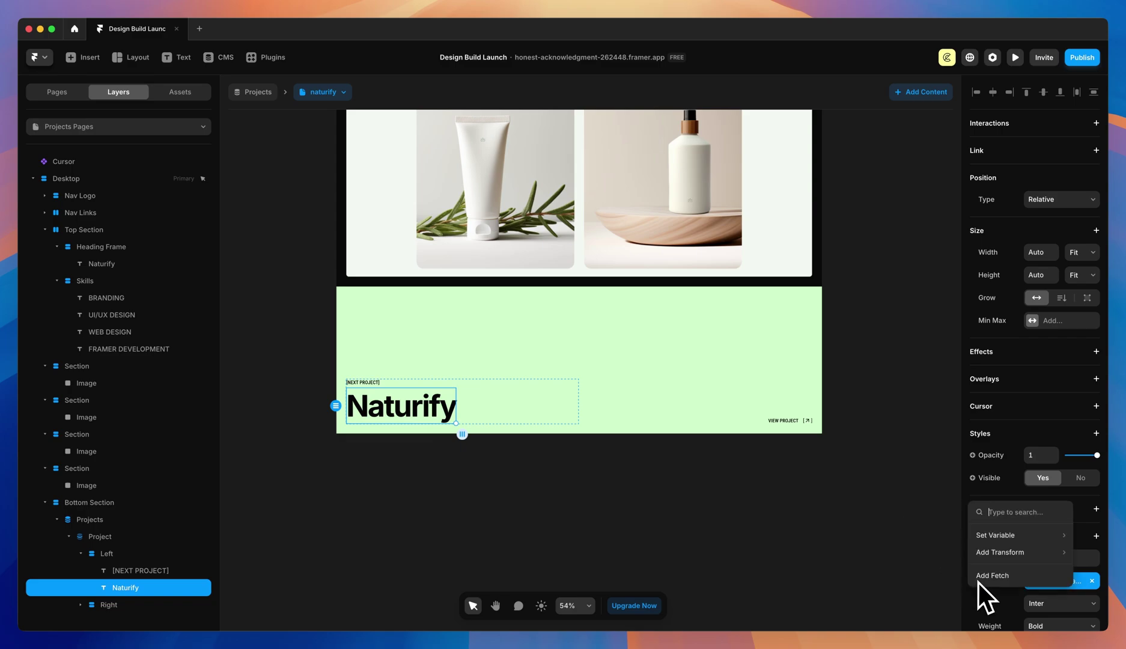
{"action": "mouse_move", "coordinate": [999, 543]}
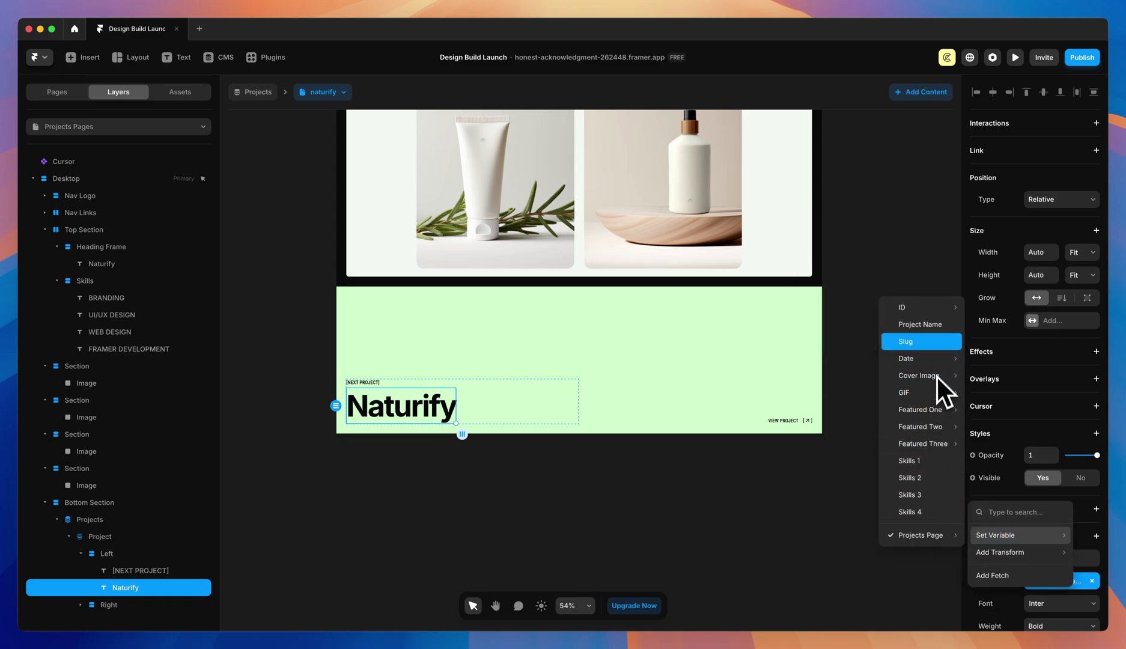
{"action": "left_click", "coordinate": [935, 326]}
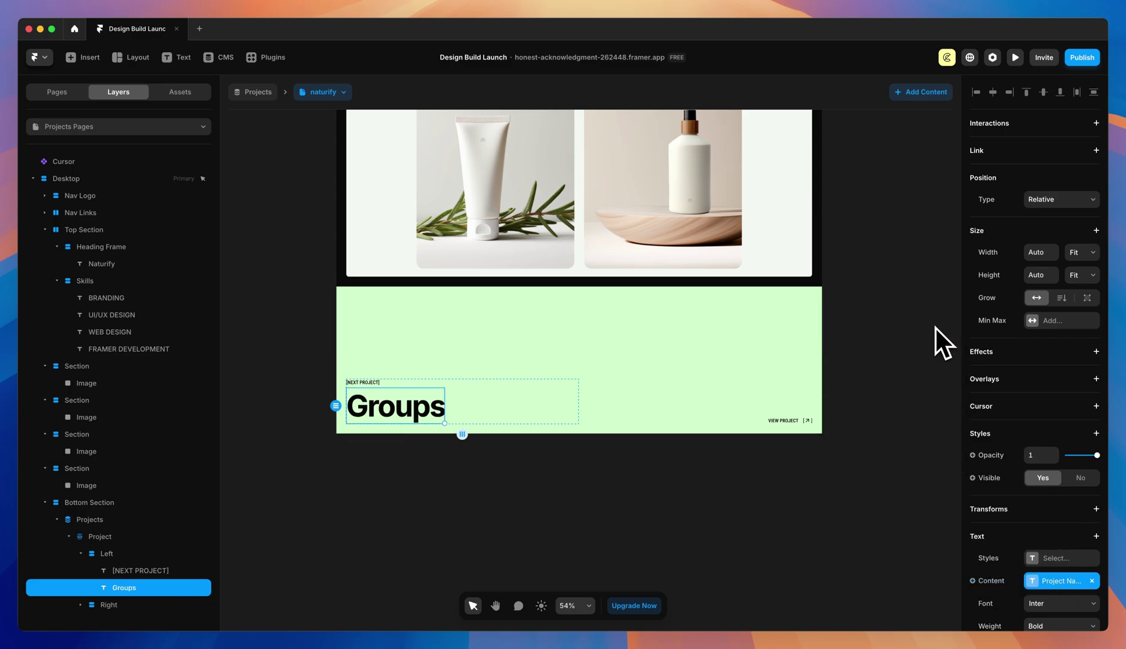
{"action": "left_click", "coordinate": [877, 546]}
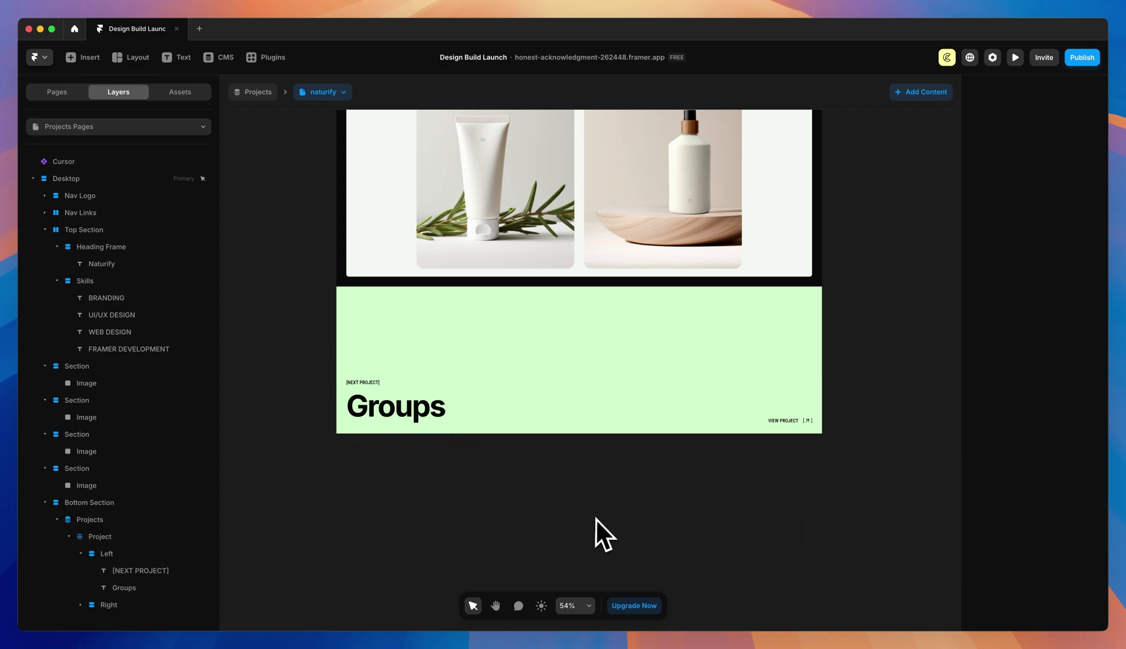
- Review the Projects list's ID filter and check the next-project heading by previewing the template with the groups and 4pixels items
{"action": "left_click", "coordinate": [580, 420]}
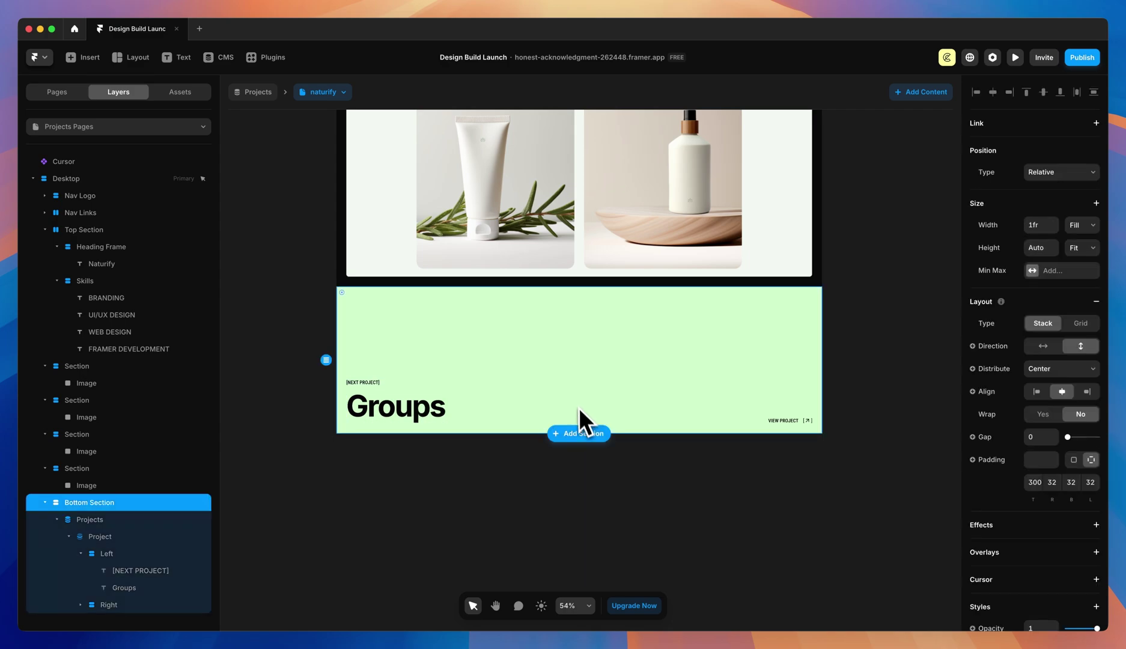
{"action": "left_click", "coordinate": [88, 521]}
{"action": "left_click", "coordinate": [1033, 372]}
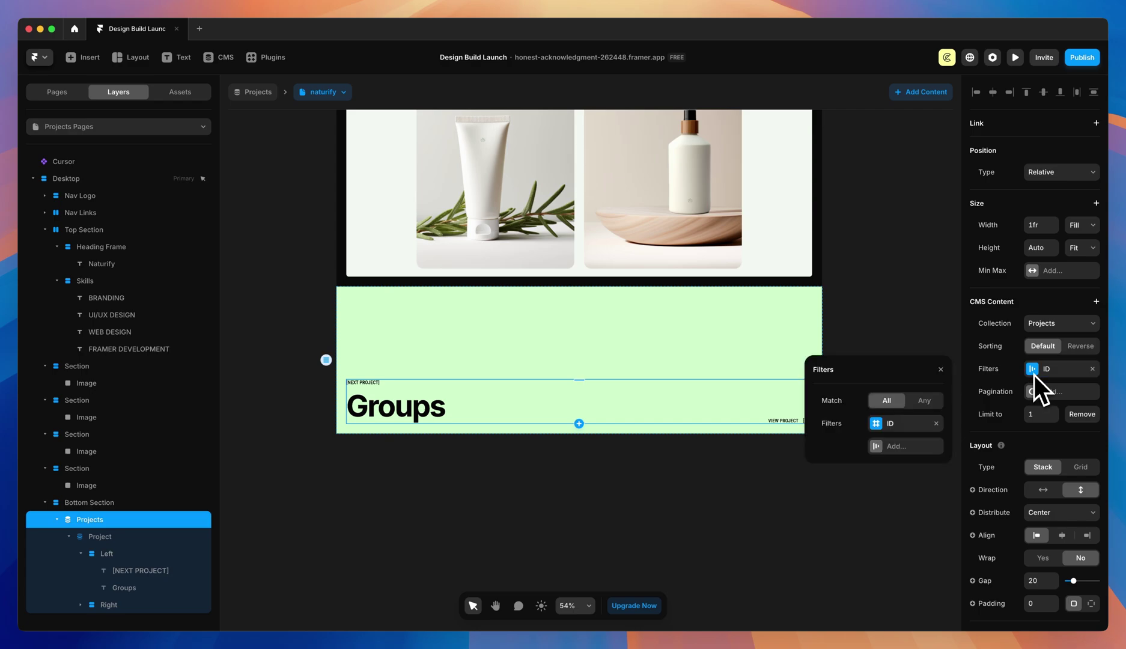
{"action": "left_click", "coordinate": [902, 424]}
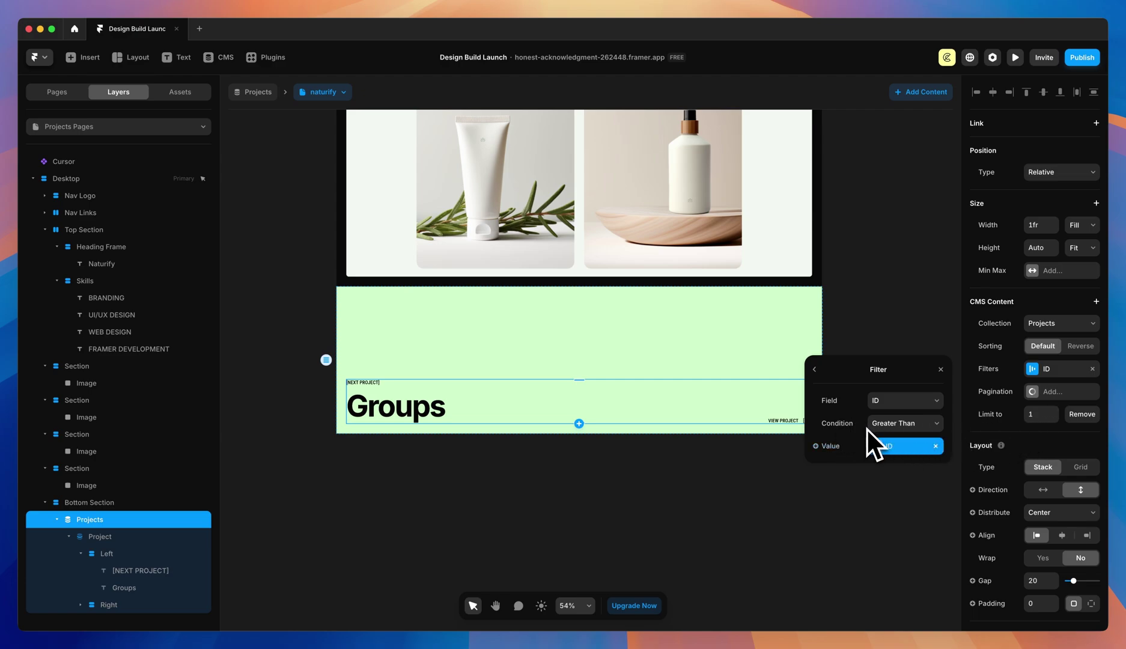
{"action": "key", "text": "Escape"}
{"action": "left_click", "coordinate": [328, 92]}
{"action": "left_click", "coordinate": [320, 129]}
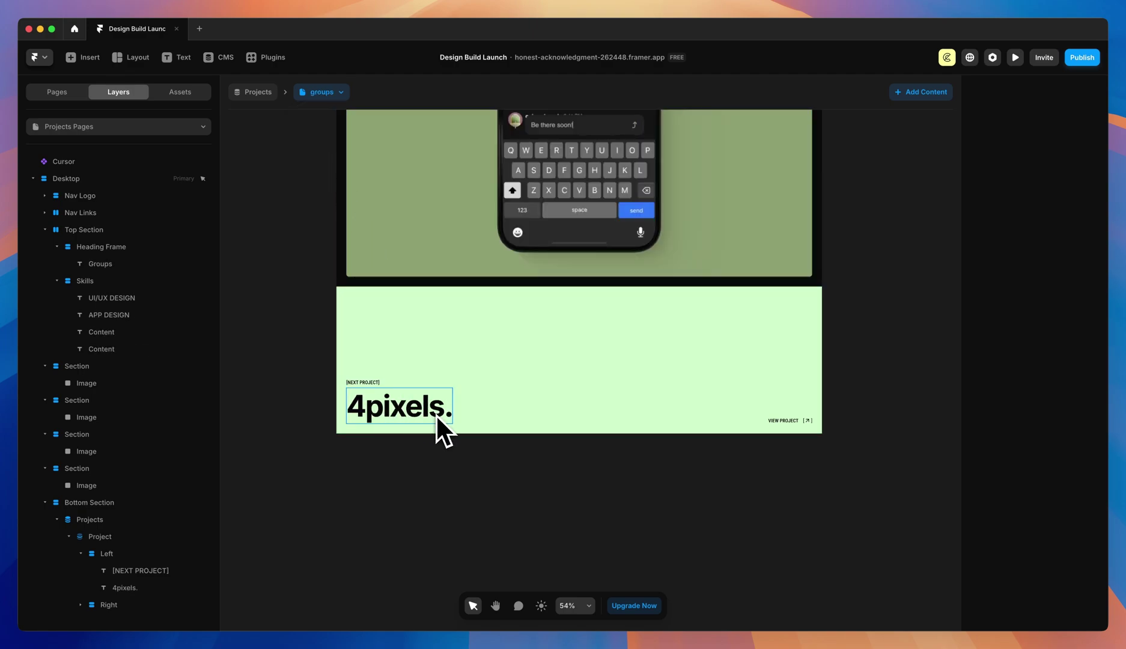
{"action": "left_click", "coordinate": [319, 91]}
{"action": "left_click", "coordinate": [322, 147]}
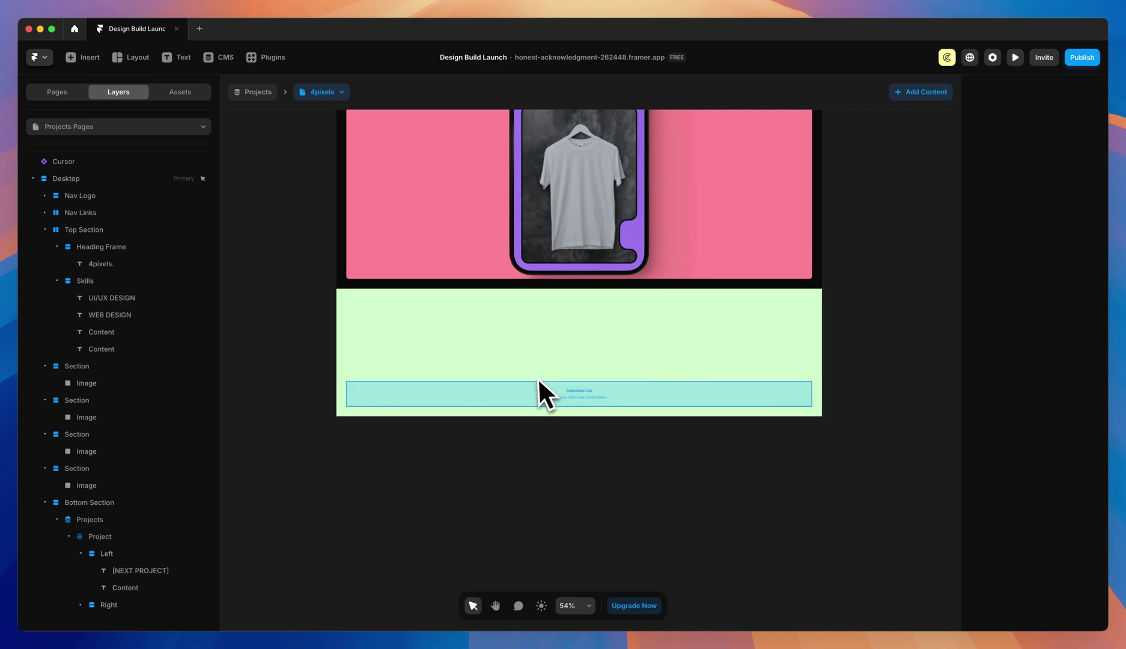
{"action": "scroll", "coordinate": [534, 420], "scroll_direction": "up", "scroll_amount": 1}
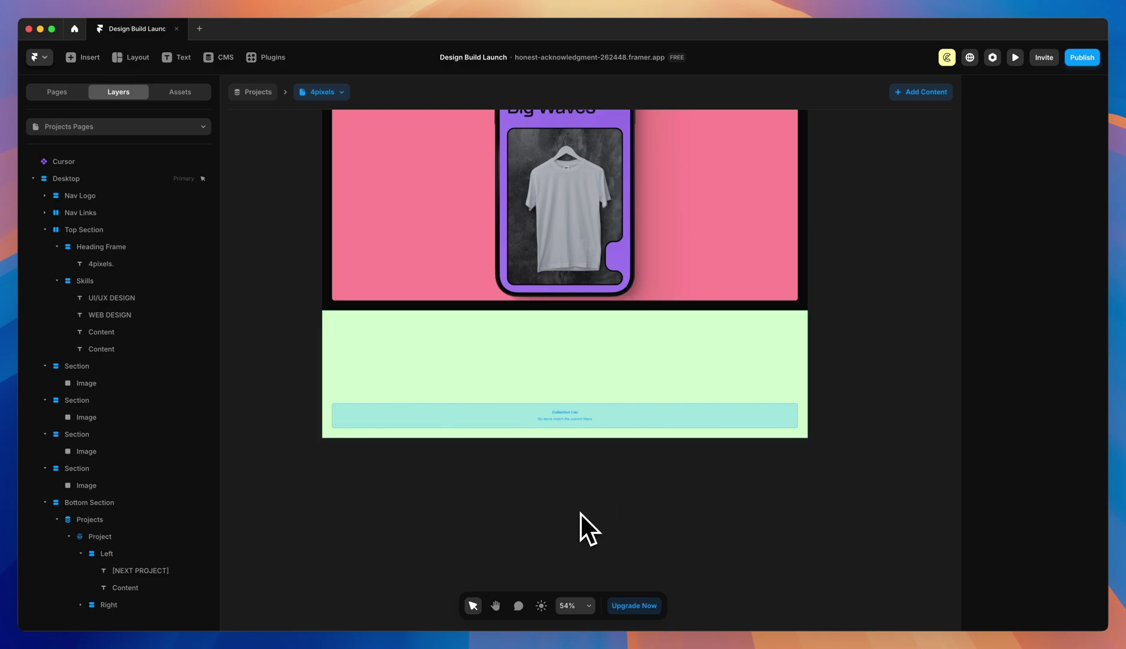
- Add a Toggle field named IsLastProject? to the CMS Projects collection with its default set to No
{"action": "left_click", "coordinate": [220, 58]}
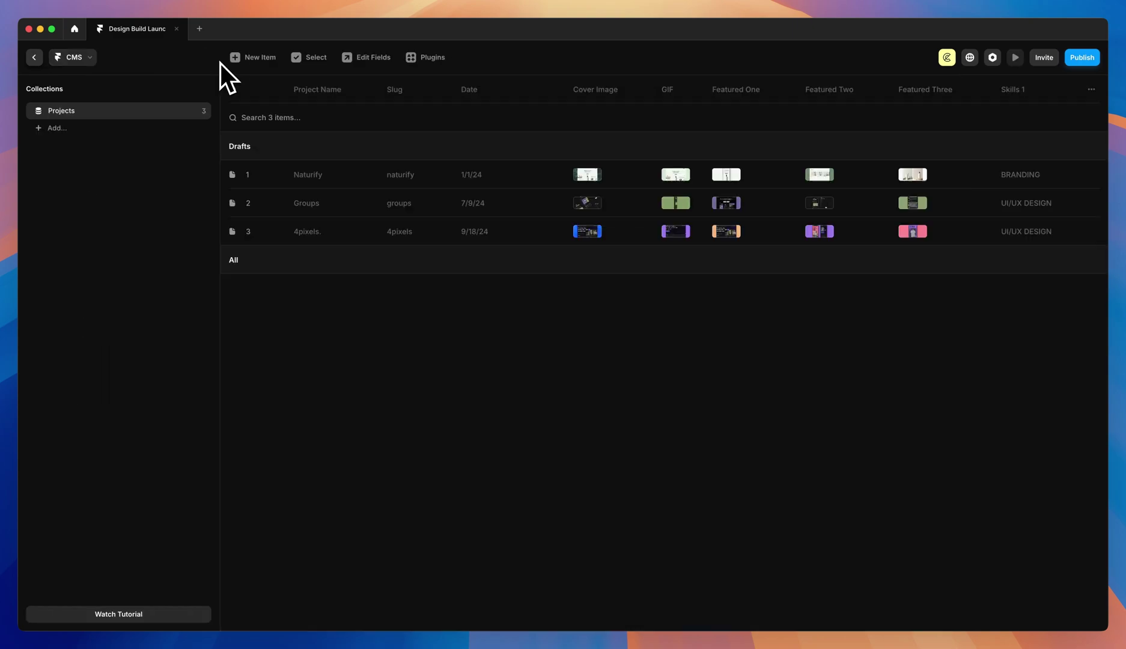
{"action": "left_click", "coordinate": [202, 113]}
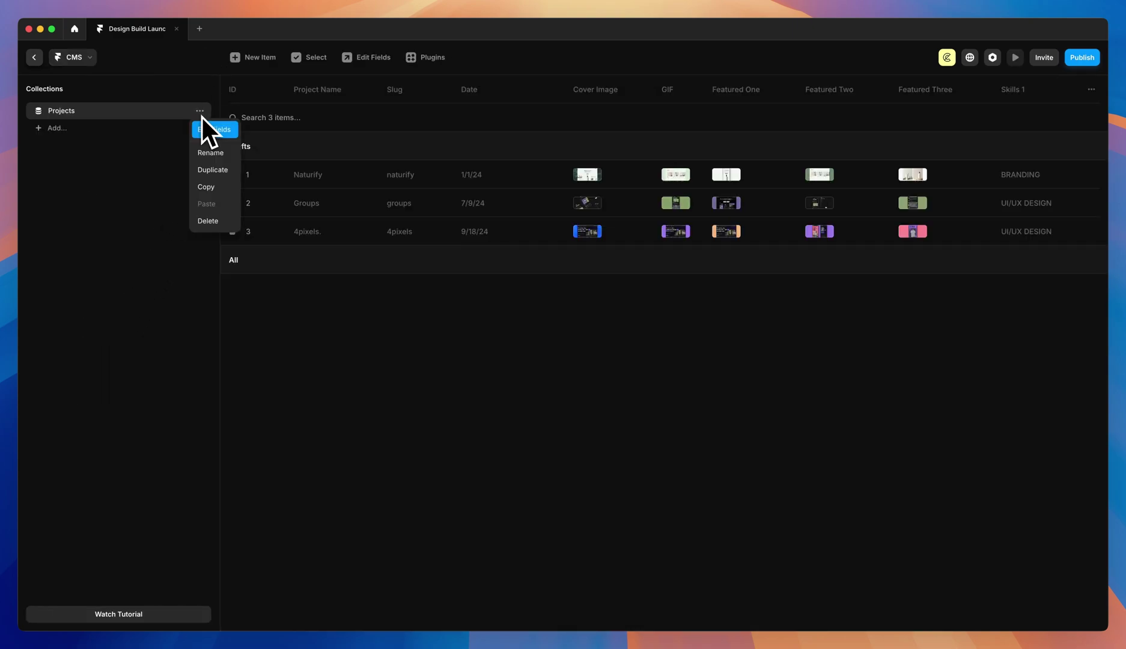
{"action": "left_click", "coordinate": [204, 127]}
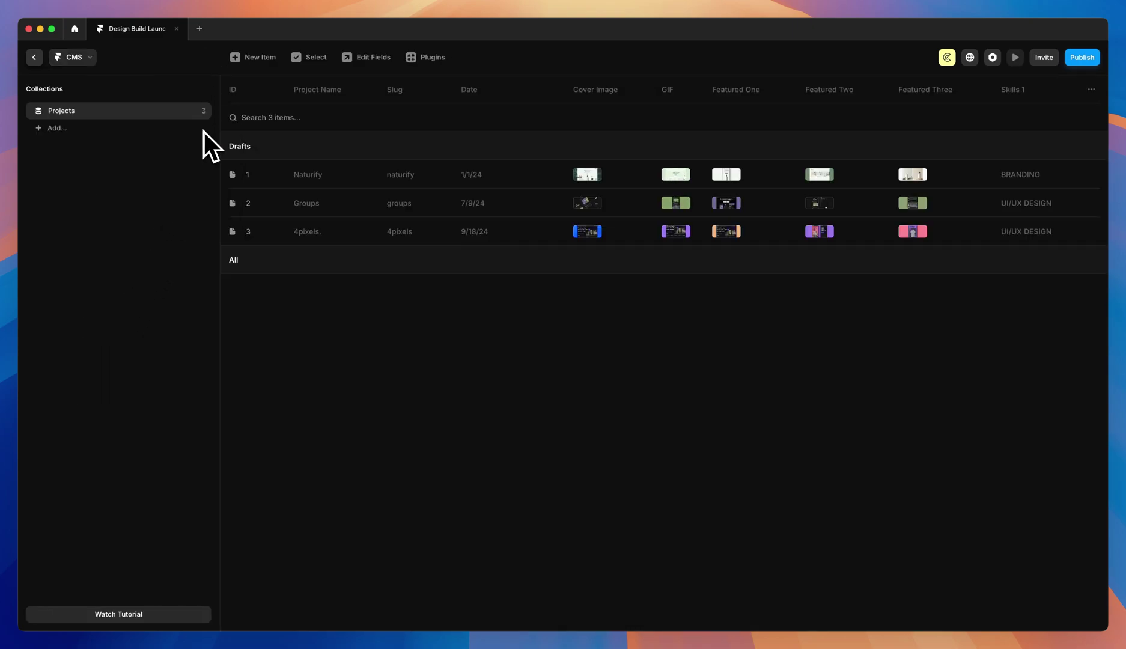
{"action": "left_click", "coordinate": [725, 206]}
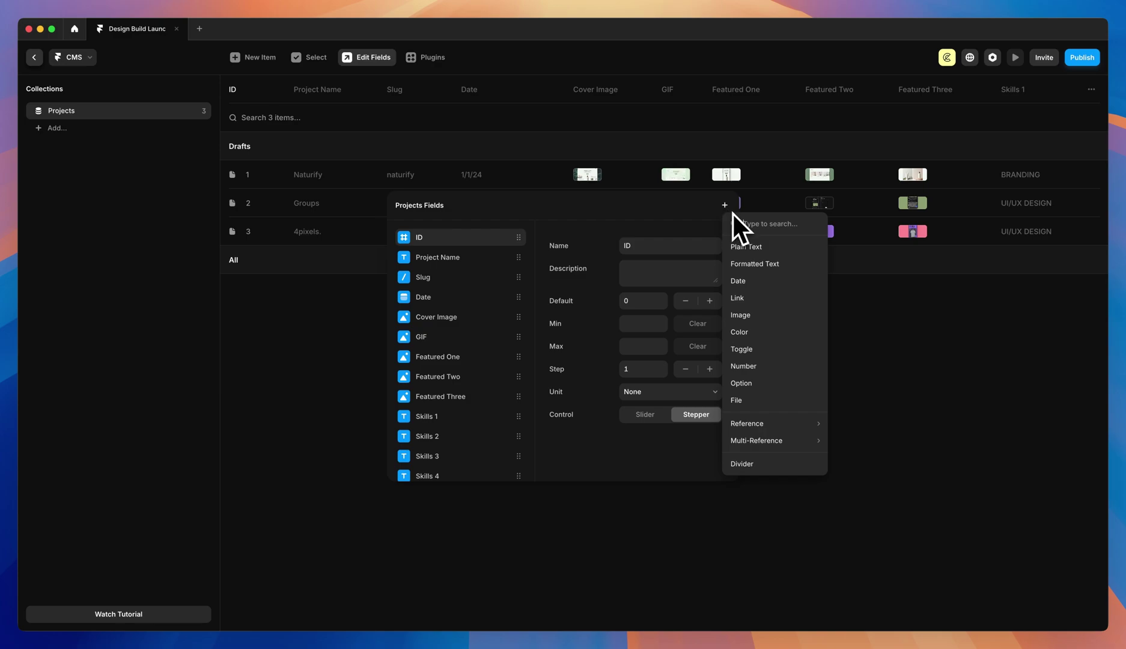
{"action": "left_click", "coordinate": [756, 349]}
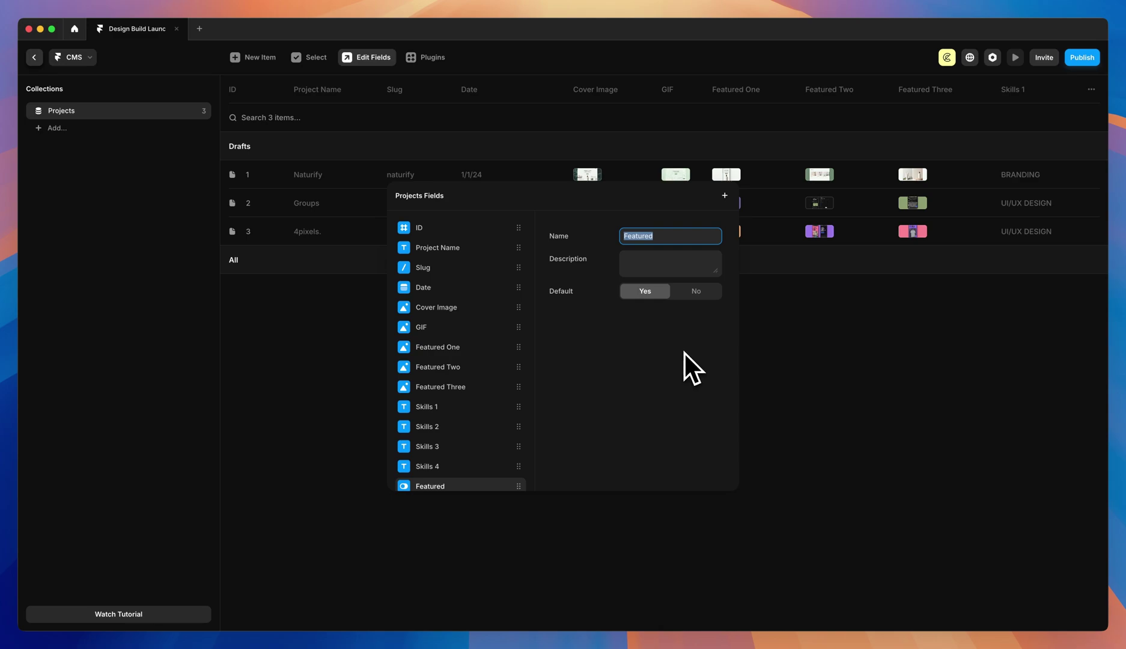
{"action": "type", "text": "IsLastProject?"}
{"action": "left_click", "coordinate": [706, 293]}
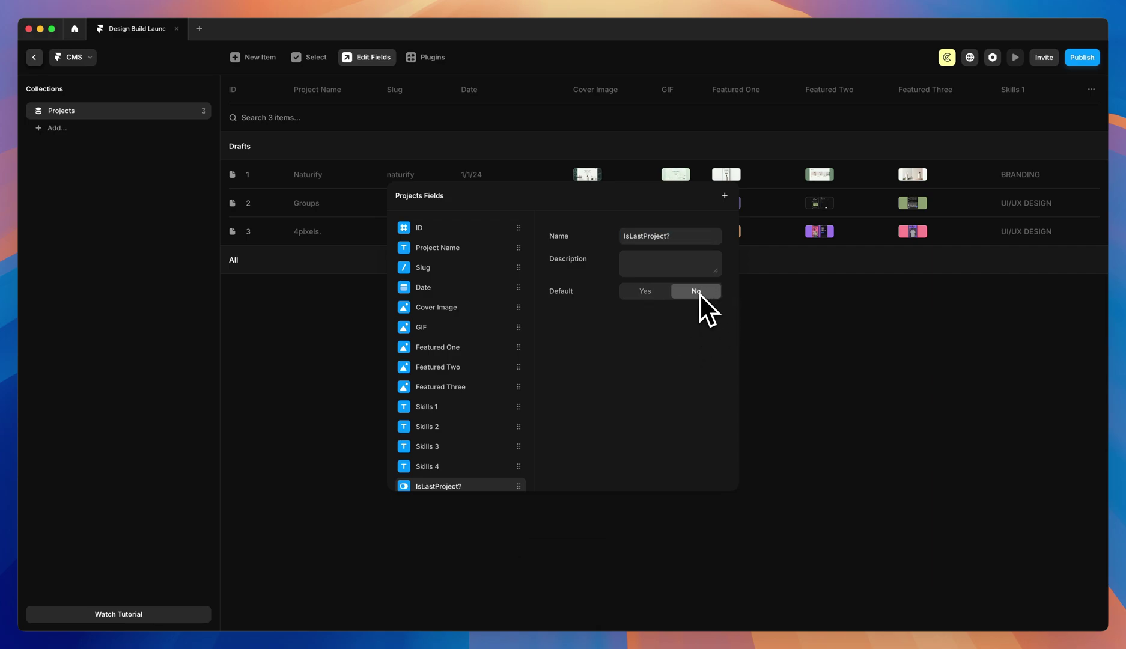
{"action": "left_click", "coordinate": [830, 378]}
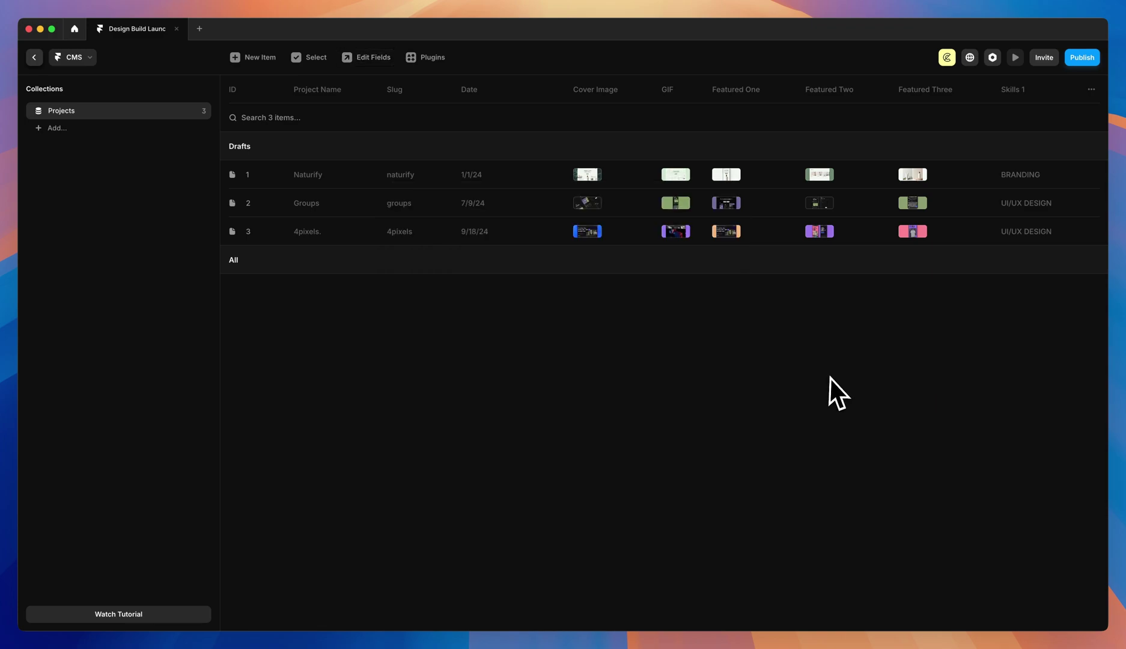
- Set IsLastProject? to Yes for the 4pixels. item in the Projects collection
{"action": "left_click", "coordinate": [334, 235]}
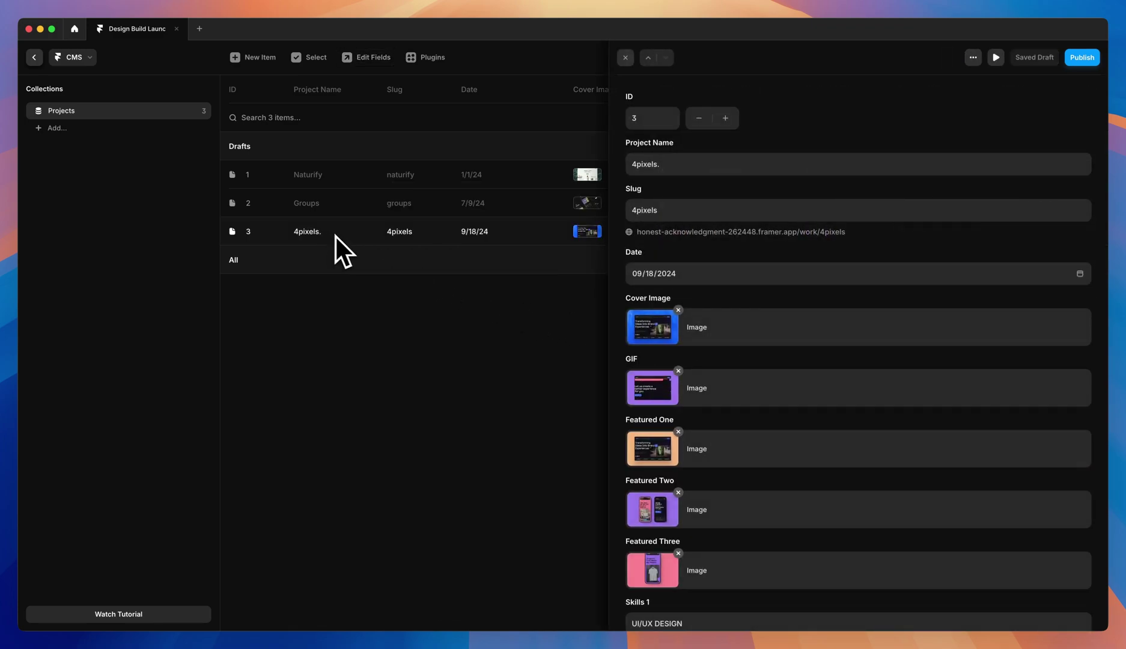
{"action": "scroll", "coordinate": [772, 377], "scroll_direction": "down", "scroll_amount": 5}
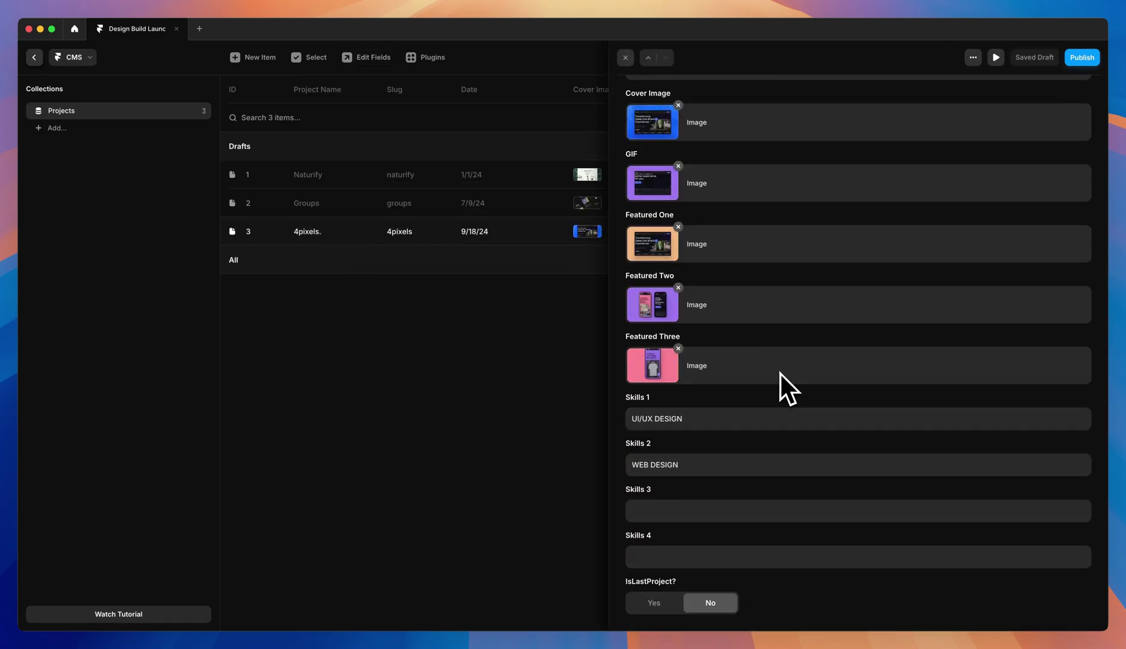
{"action": "left_click", "coordinate": [657, 604]}
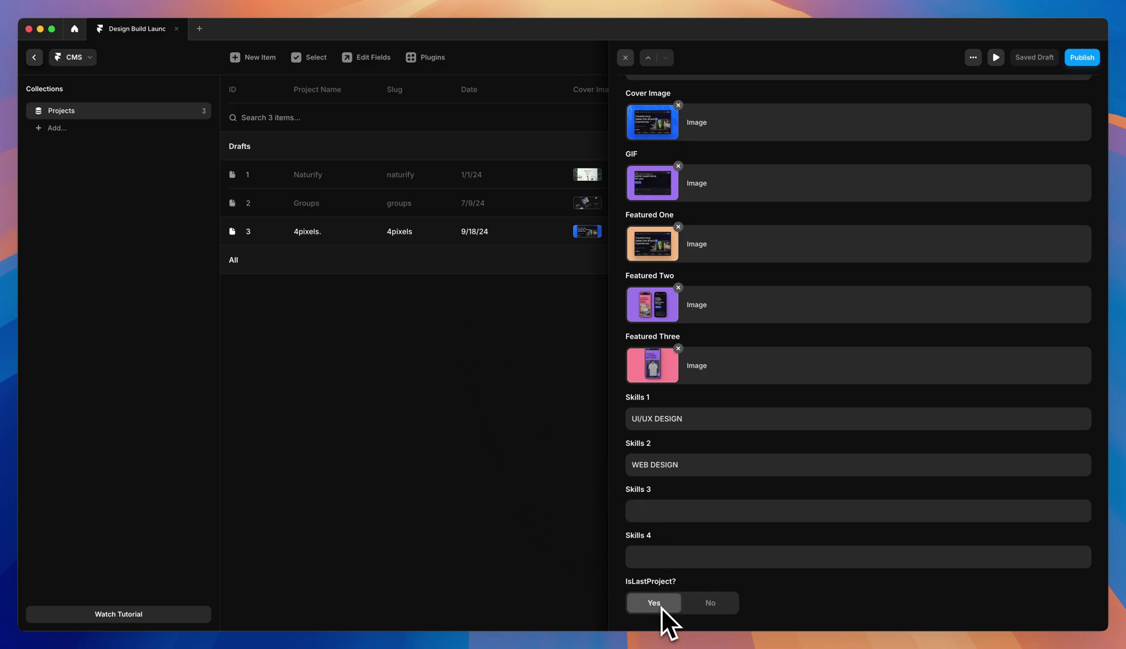
{"action": "left_click", "coordinate": [513, 448]}
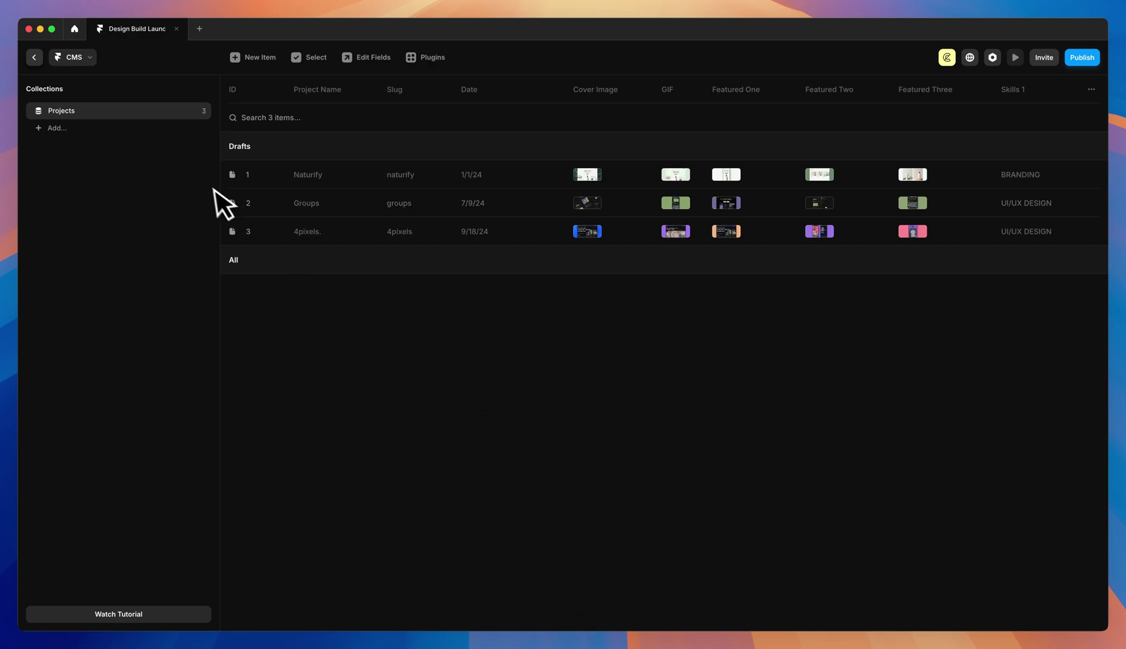
- Return to the project template and duplicate the Projects collection list inside the Bottom Section
{"action": "left_click", "coordinate": [35, 58]}
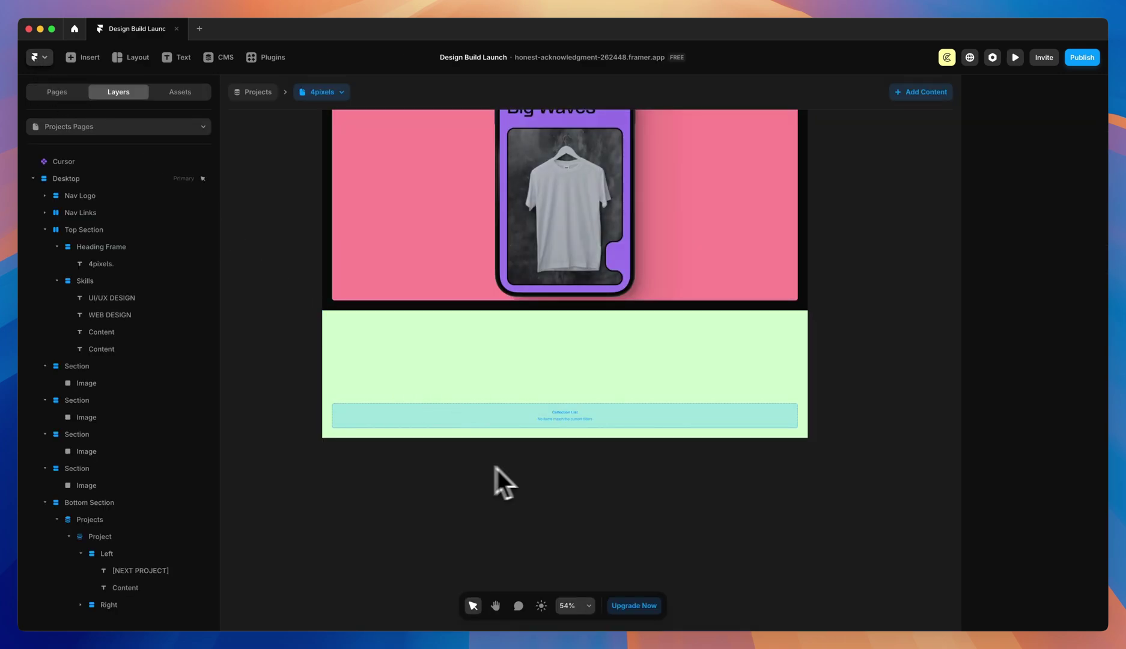
{"action": "left_click", "coordinate": [426, 390]}
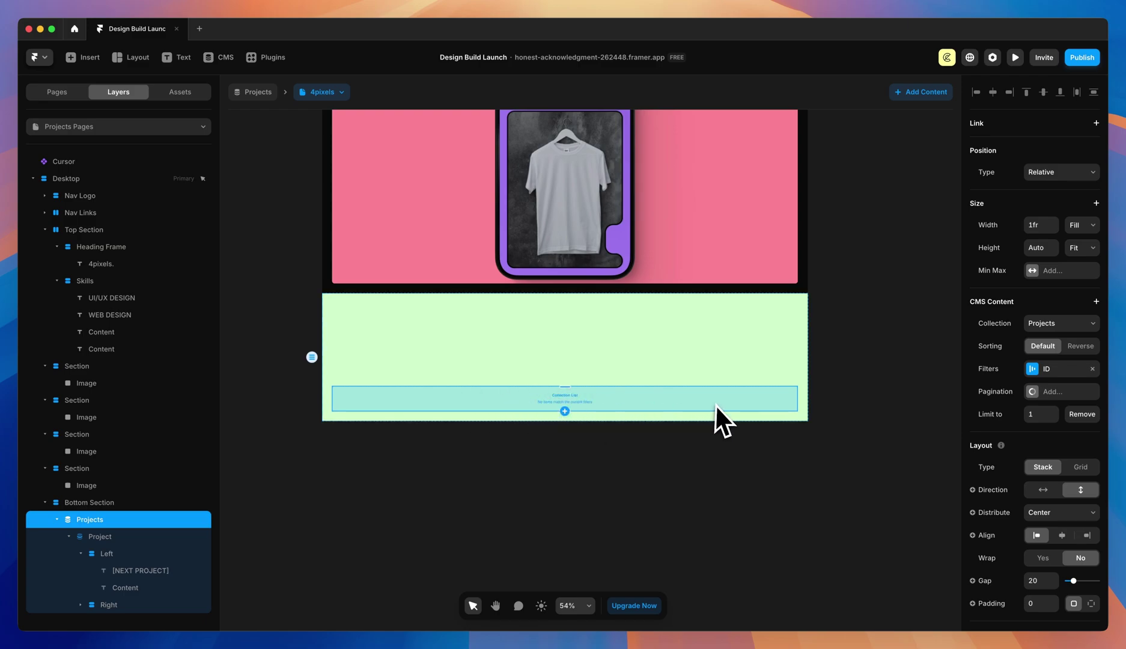
{"action": "key", "text": "super+d"}
{"action": "scroll", "coordinate": [576, 457], "scroll_direction": "down", "scroll_amount": 3}
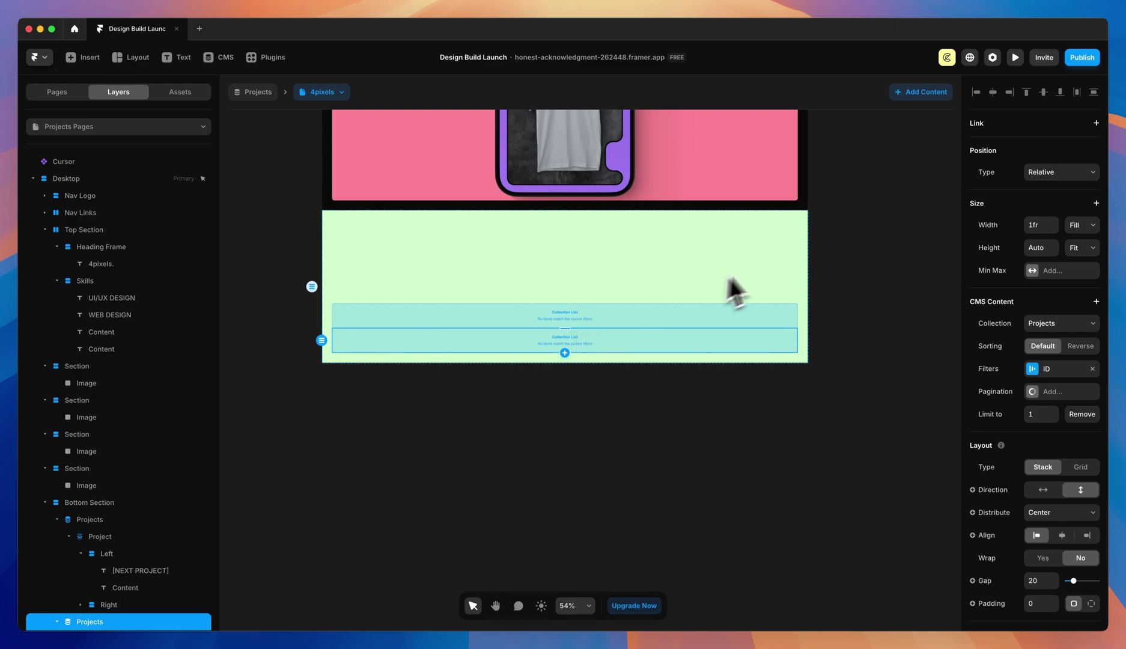
- Preview the 4pixels project page down to its green bottom section
{"action": "left_click", "coordinate": [1015, 57]}
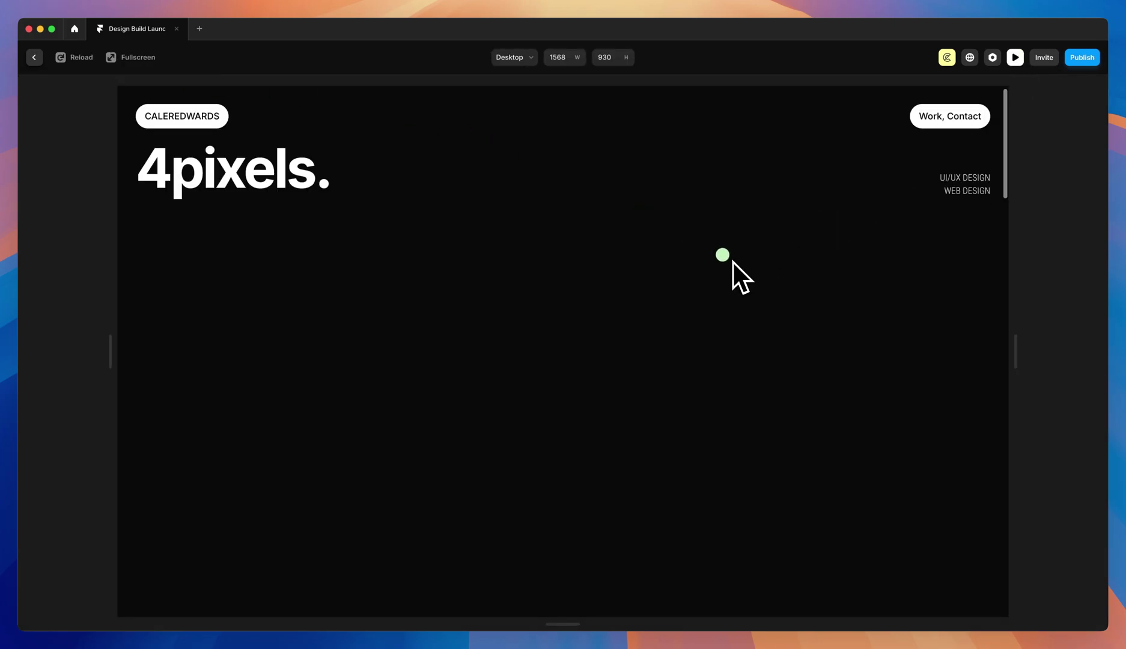
{"action": "scroll", "coordinate": [733, 262], "scroll_direction": "down", "scroll_amount": 10}
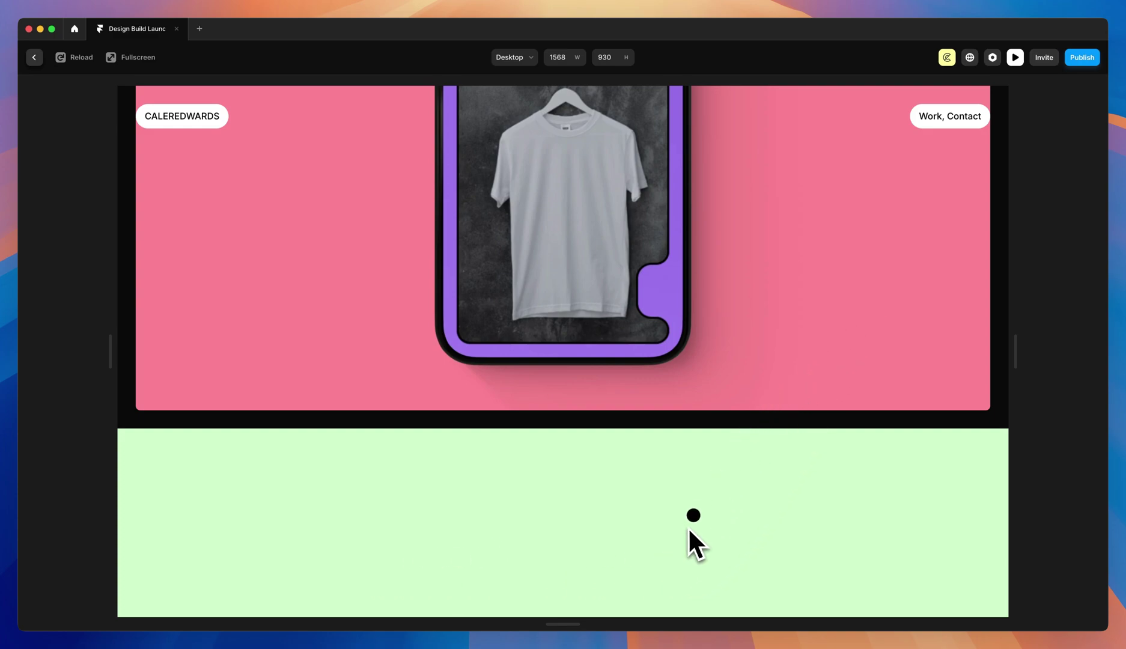
{"action": "left_click", "coordinate": [1015, 57]}
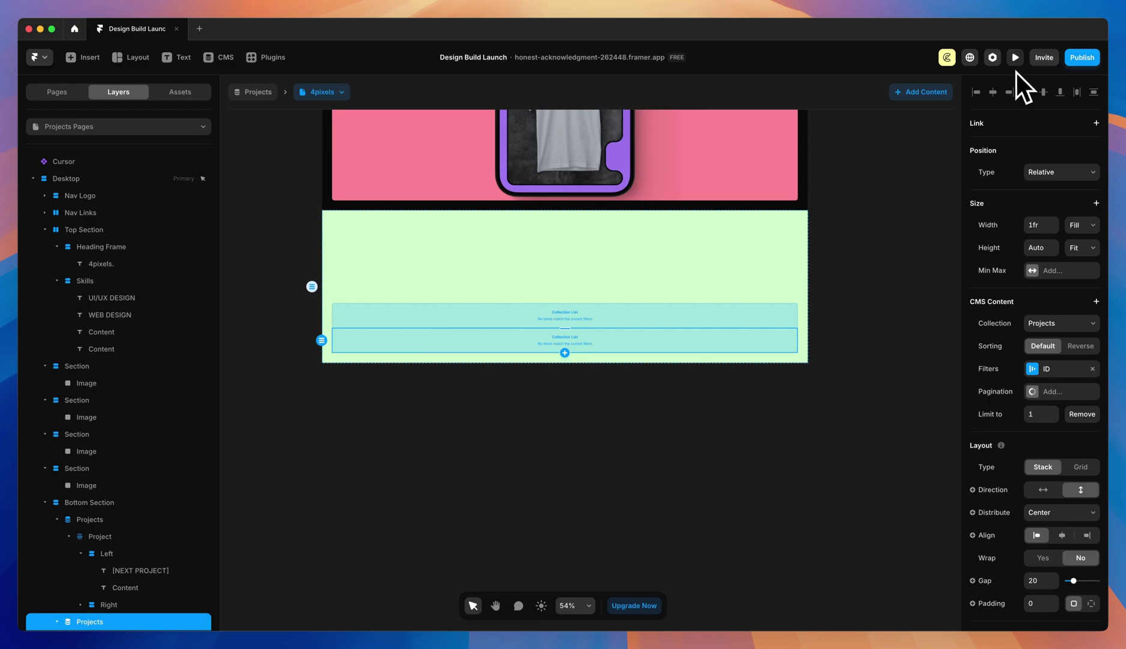
- Remove the ID filter from the duplicated Projects list and compare the bottom section on the naturify and 4pixels items
{"action": "scroll", "coordinate": [120, 460], "scroll_direction": "down", "scroll_amount": 1}
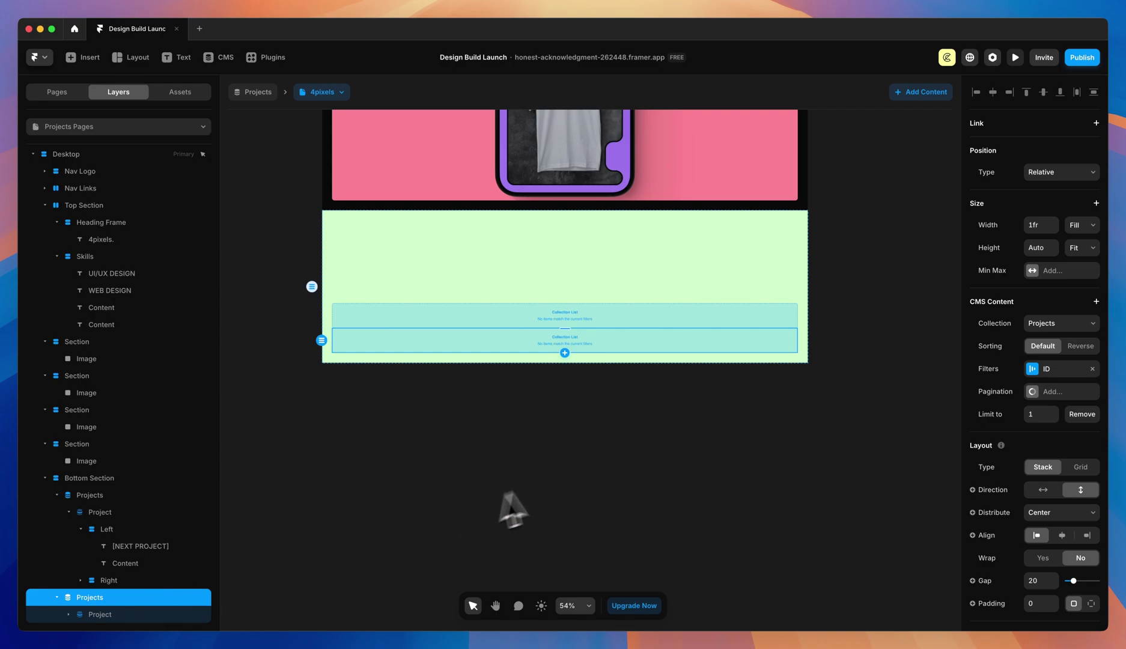
{"action": "left_click", "coordinate": [1092, 369]}
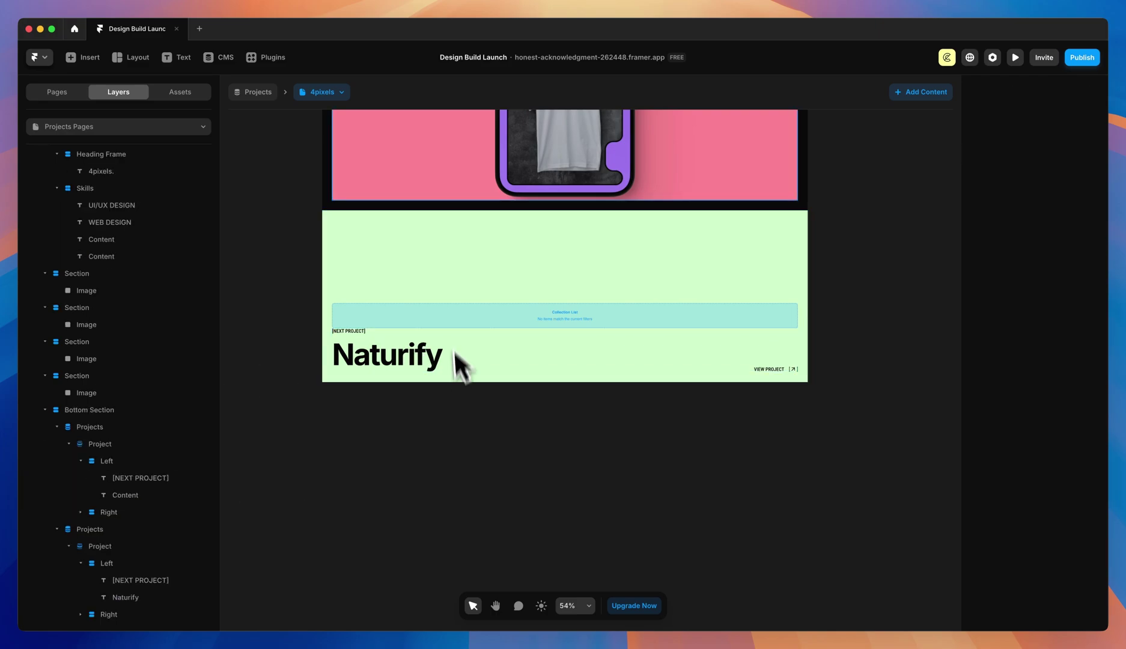
{"action": "left_click", "coordinate": [330, 91]}
{"action": "left_click", "coordinate": [328, 114]}
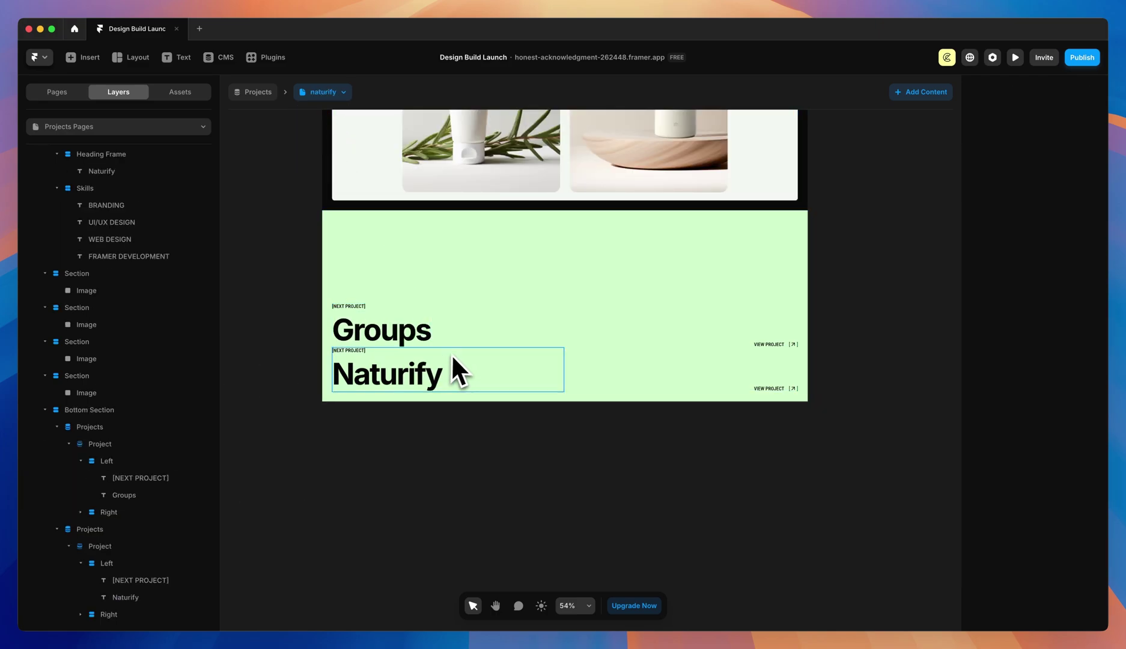
{"action": "left_click", "coordinate": [323, 90]}
{"action": "left_click", "coordinate": [328, 127]}
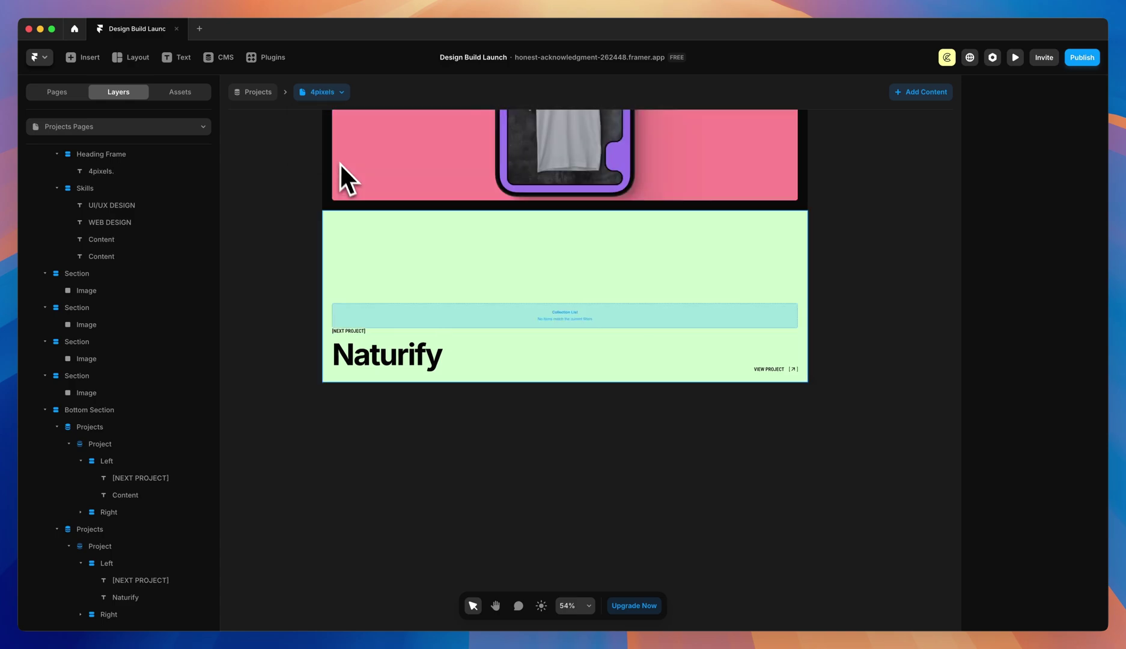
- Bind the duplicated Projects list's Visible property to the IsLastProject? variable
{"action": "left_click", "coordinate": [587, 360]}
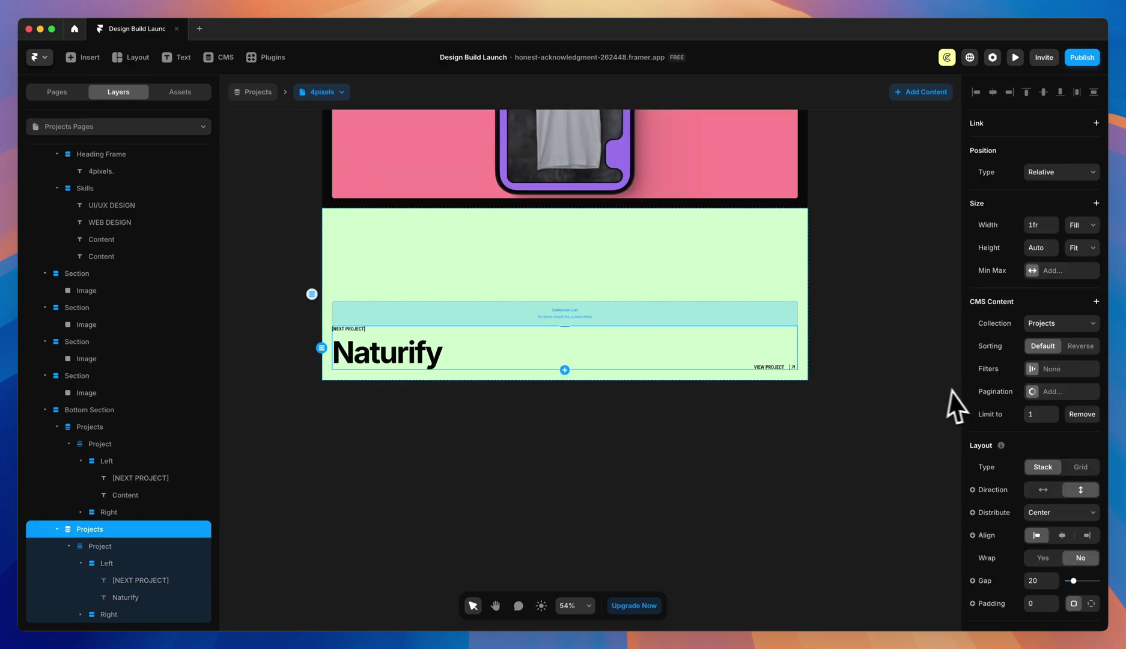
{"action": "scroll", "coordinate": [986, 399], "scroll_direction": "down", "scroll_amount": 2}
{"action": "scroll", "coordinate": [991, 397], "scroll_direction": "down", "scroll_amount": 8}
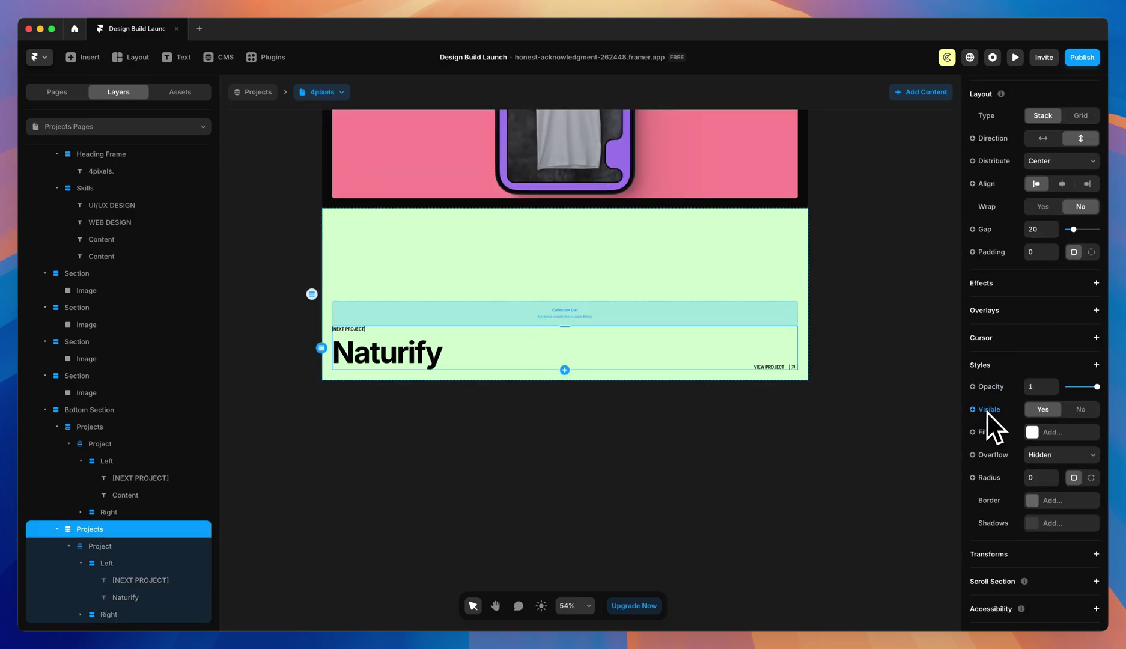
{"action": "left_click", "coordinate": [976, 411]}
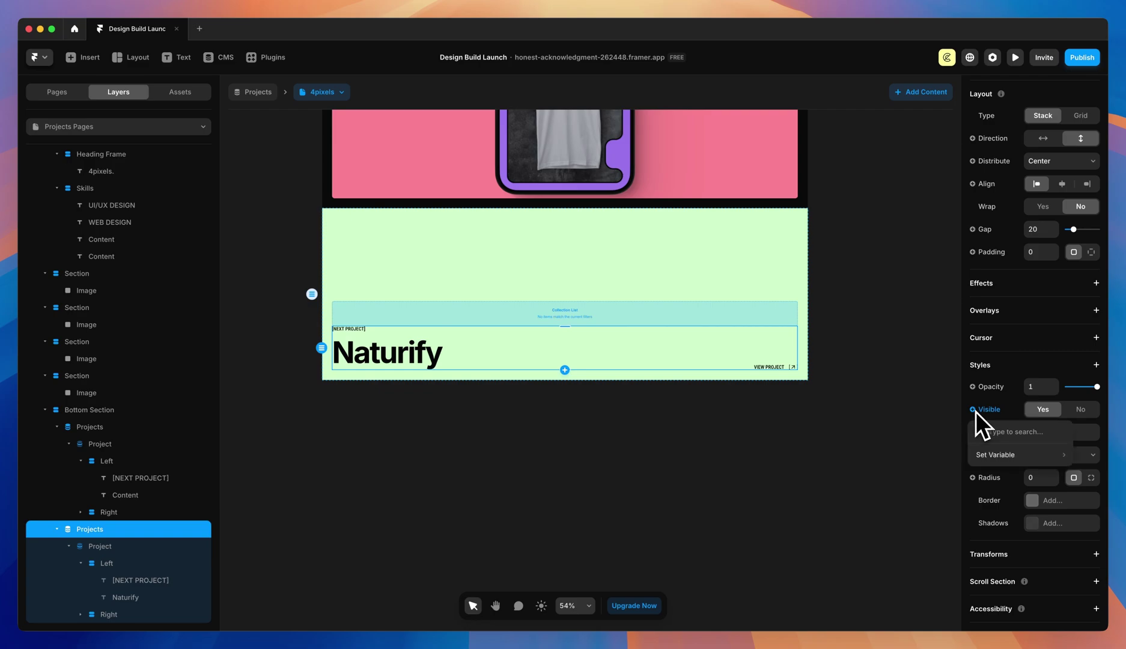
{"action": "mouse_move", "coordinate": [987, 456]}
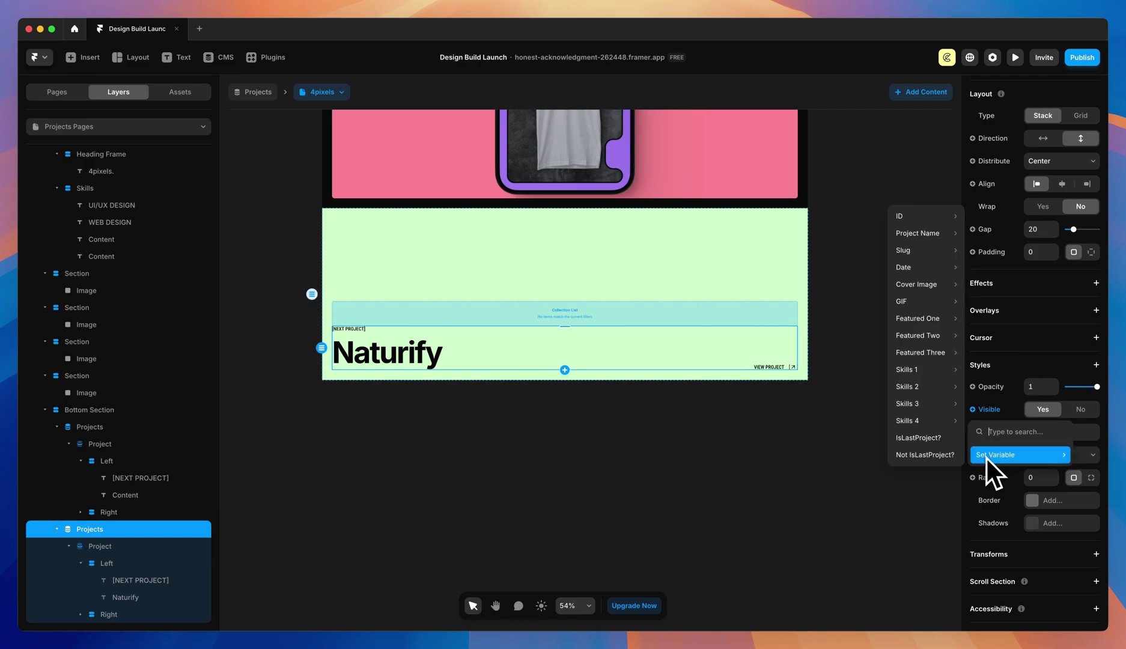
{"action": "left_click", "coordinate": [934, 439]}
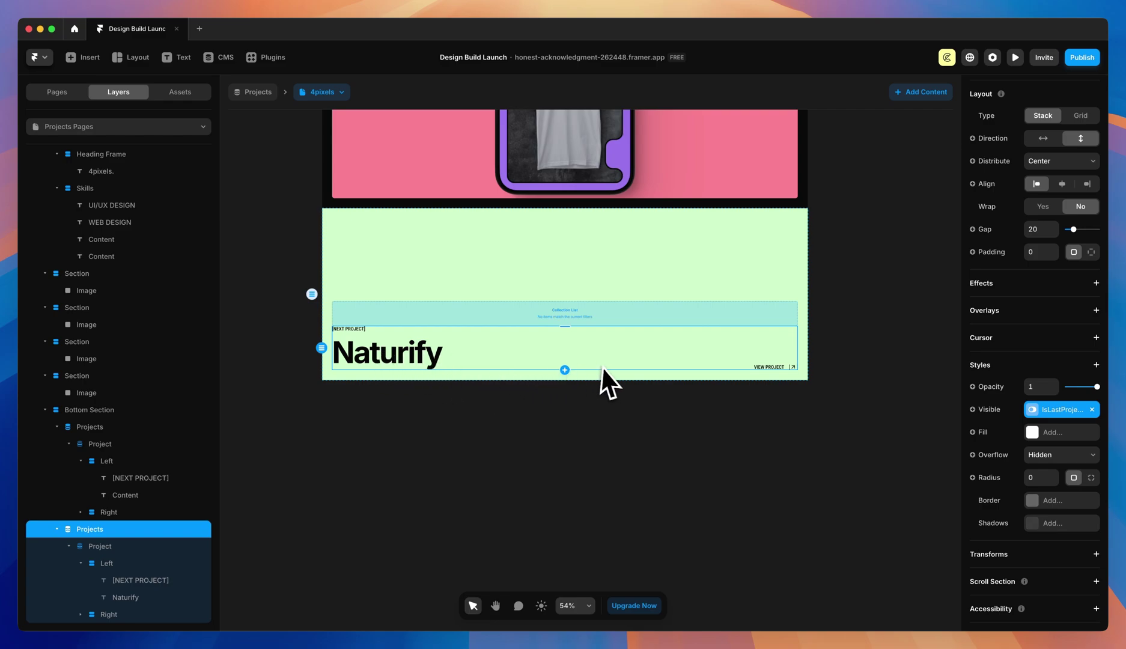
- Switch the template to the groups item to check which next-project list is displayed
{"action": "left_click", "coordinate": [331, 94]}
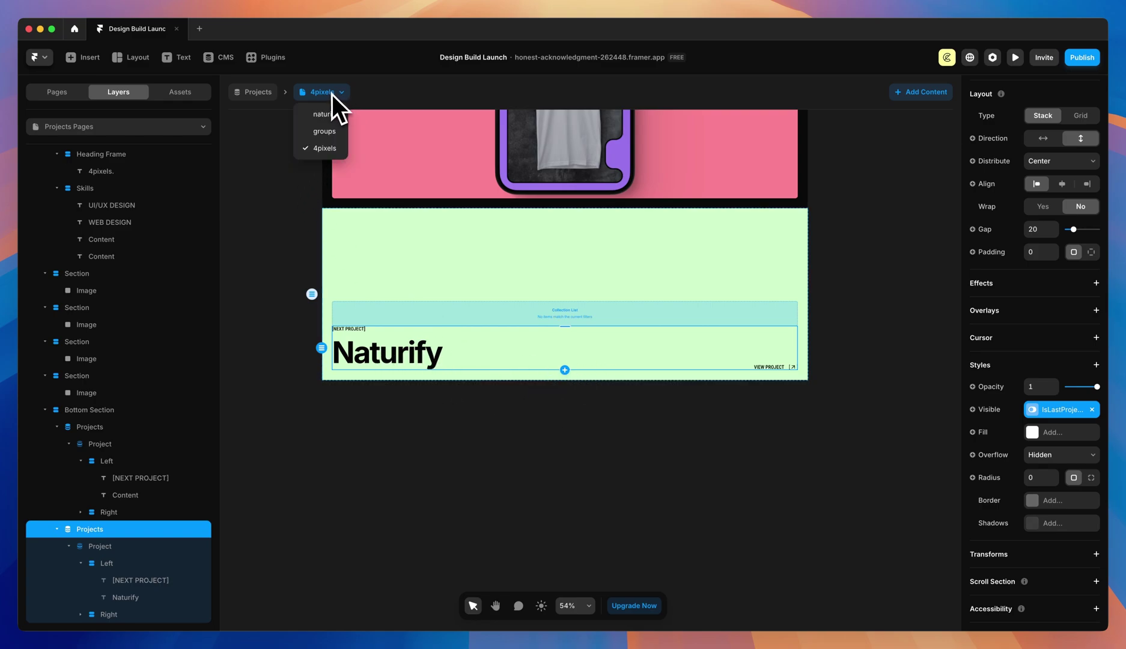
{"action": "left_click", "coordinate": [328, 136]}
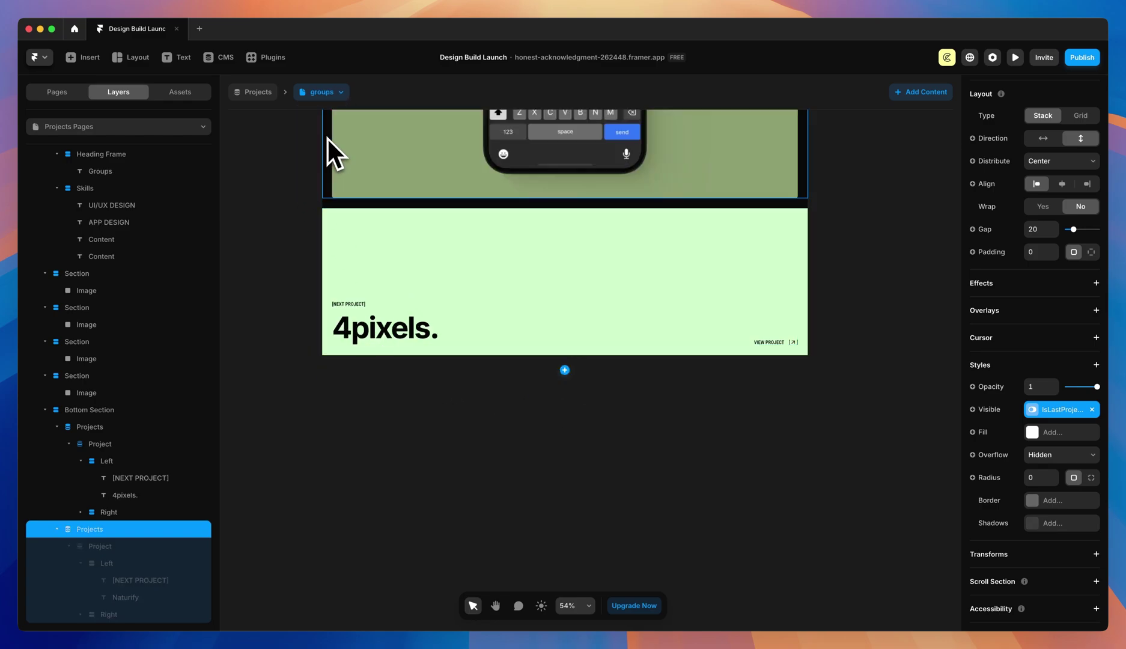
{"action": "left_click", "coordinate": [589, 331]}
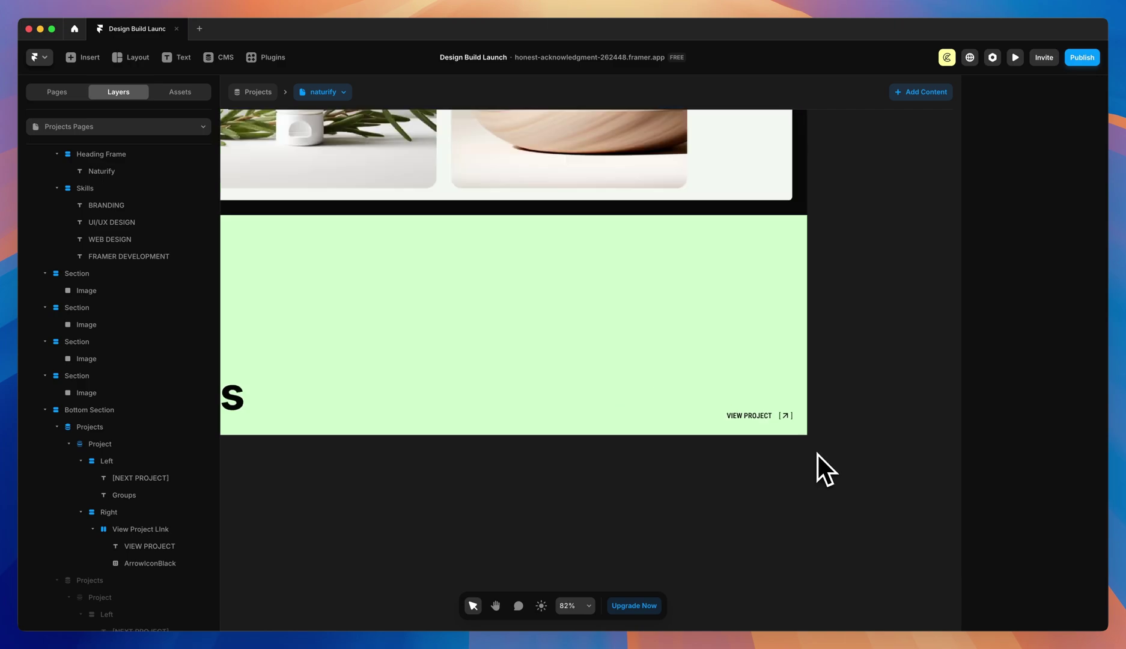
- Look over the naturify project page and preview it down to the next-project section
{"action": "scroll", "coordinate": [819, 453], "scroll_direction": "down", "scroll_amount": 10}
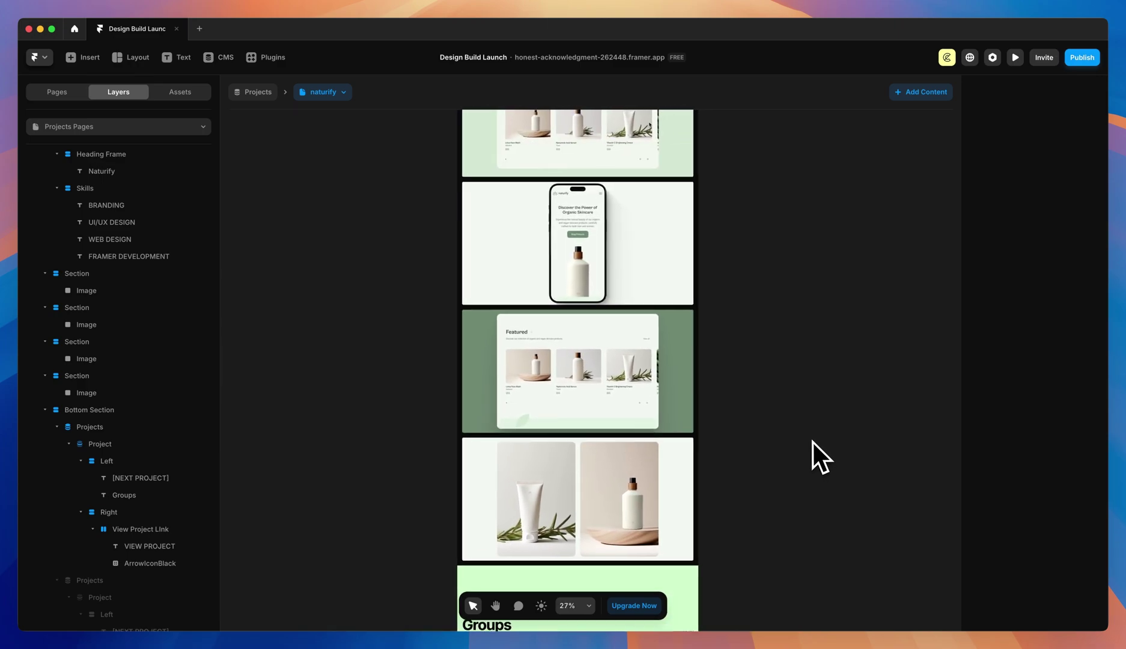
{"action": "scroll", "coordinate": [813, 442], "scroll_direction": "up", "scroll_amount": 5}
{"action": "scroll", "coordinate": [811, 440], "scroll_direction": "down", "scroll_amount": 8}
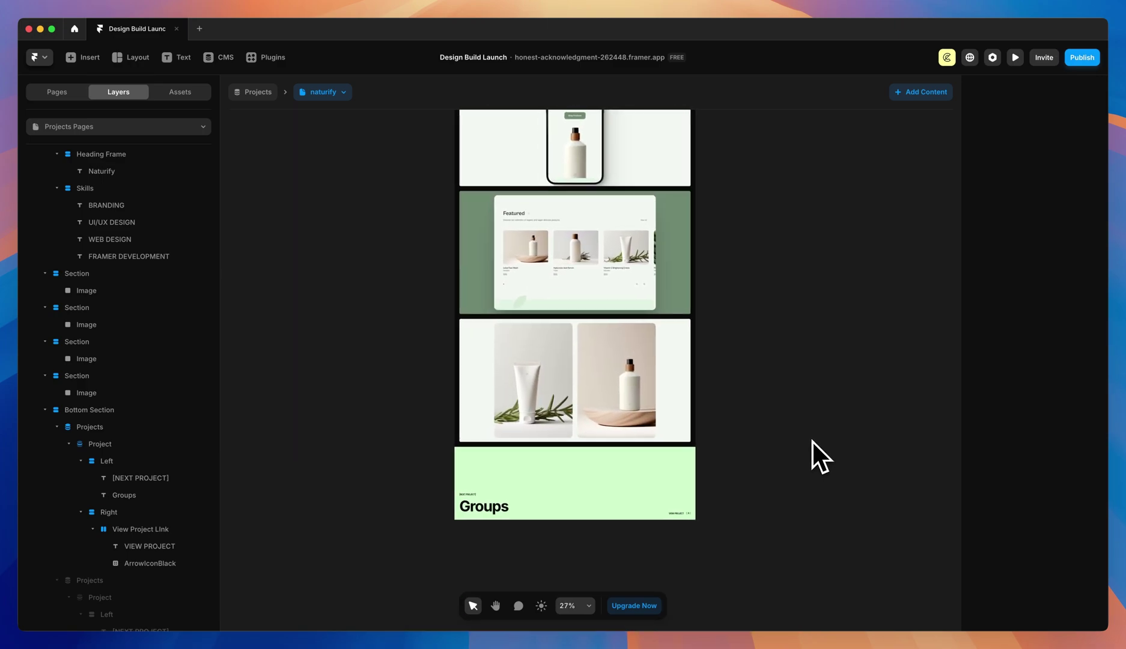
{"action": "scroll", "coordinate": [812, 441], "scroll_direction": "up", "scroll_amount": 2}
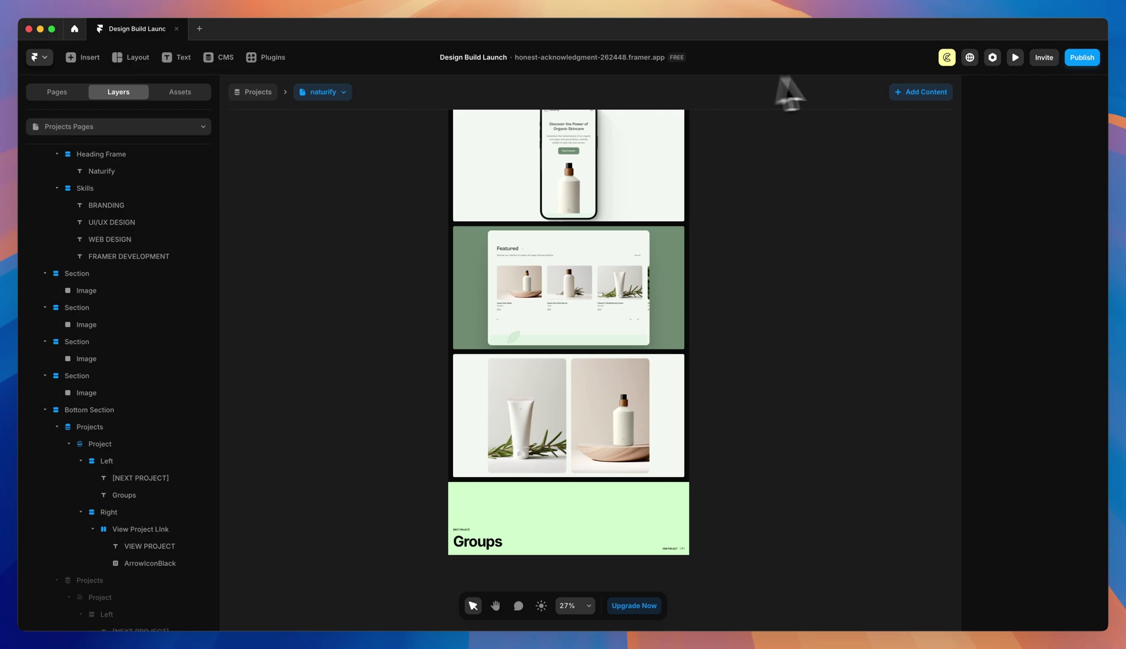
{"action": "left_click", "coordinate": [1014, 57]}
{"action": "scroll", "coordinate": [746, 394], "scroll_direction": "down", "scroll_amount": 15}
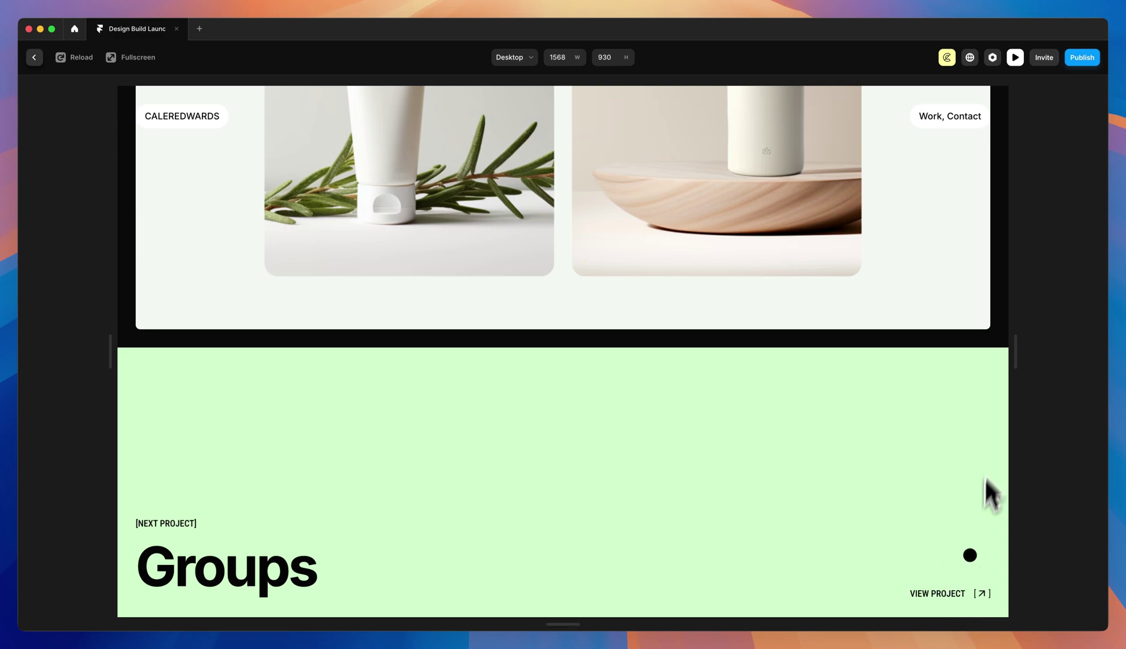
{"action": "left_click", "coordinate": [1014, 57]}
{"action": "scroll", "coordinate": [841, 420], "scroll_direction": "down", "scroll_amount": 5}
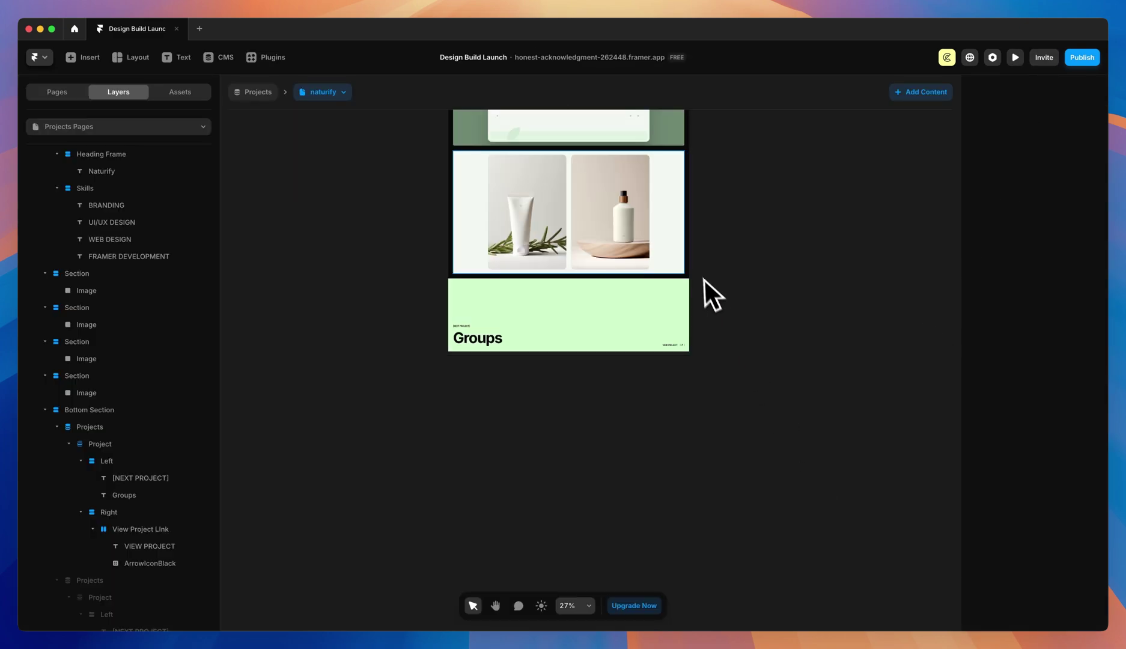
- Link the first Projects list's View Project Link stack to the /work/:slug CMS page
{"action": "scroll", "coordinate": [699, 295], "scroll_direction": "up", "scroll_amount": 10}
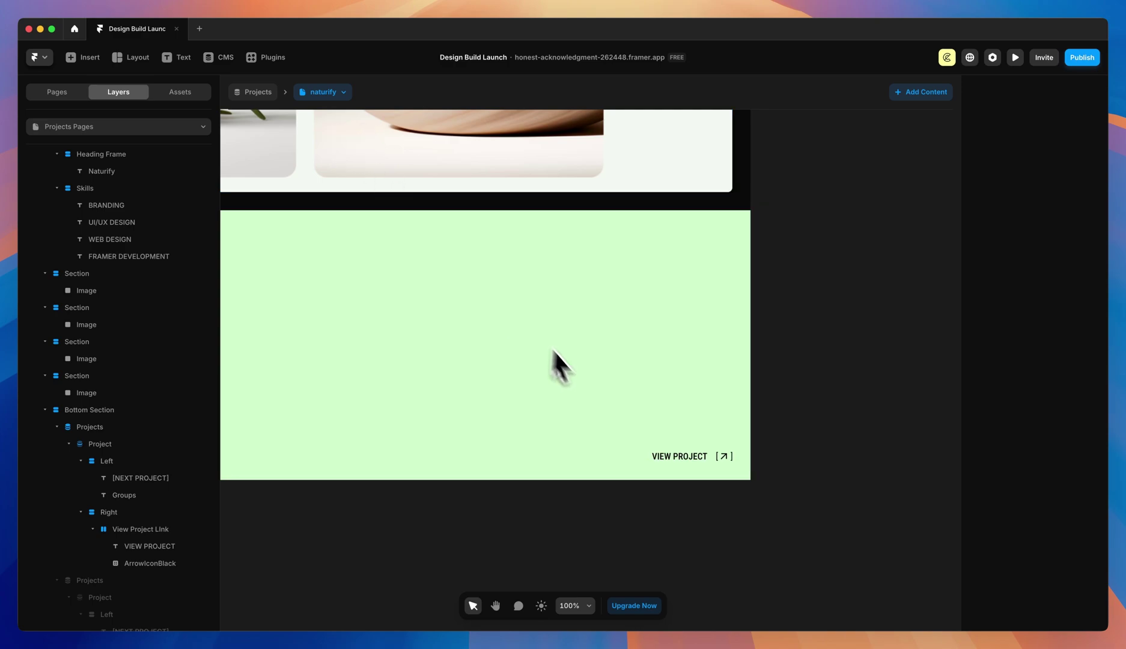
{"action": "scroll", "coordinate": [650, 443], "scroll_direction": "up", "scroll_amount": 5}
{"action": "left_click", "coordinate": [775, 470]}
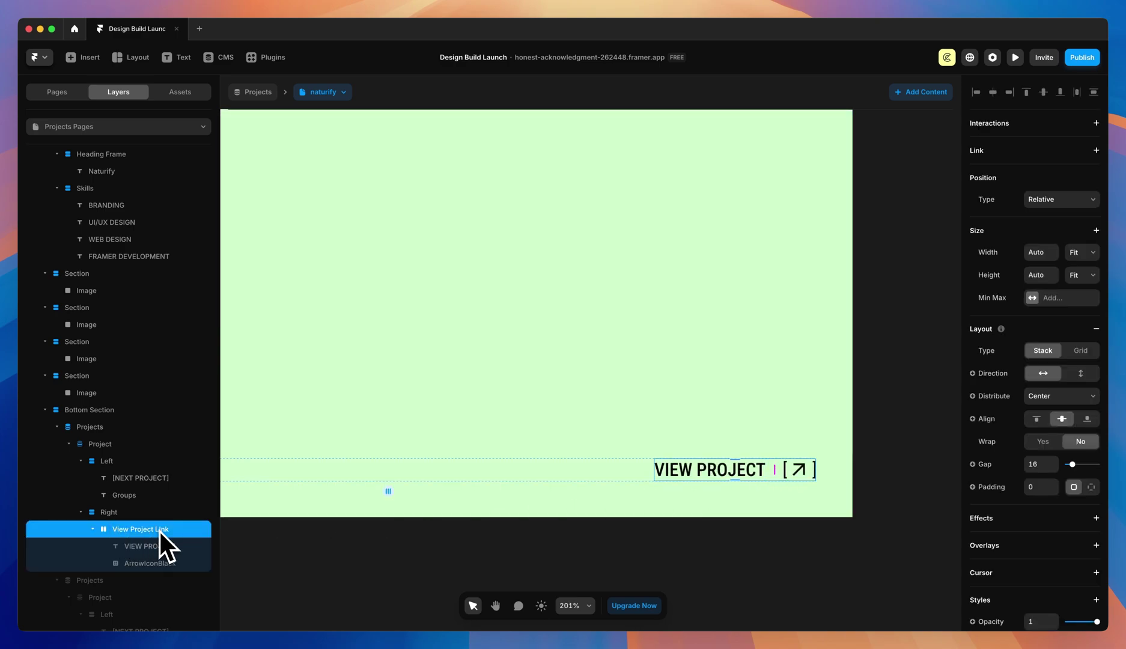
{"action": "left_click", "coordinate": [1097, 151]}
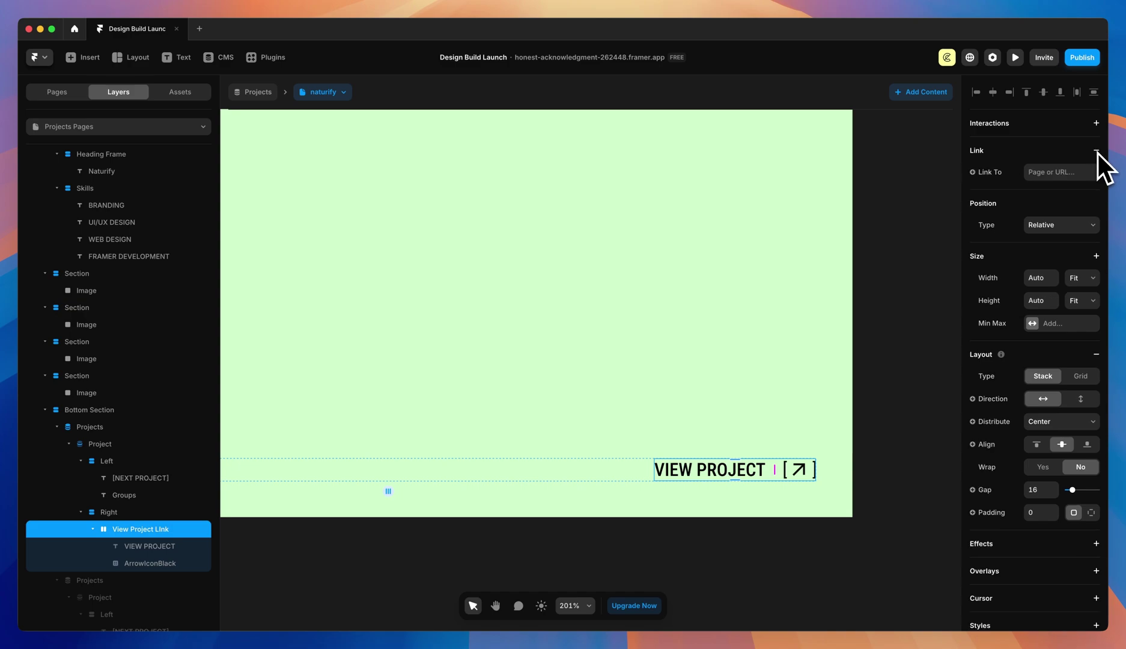
{"action": "left_click", "coordinate": [1053, 173]}
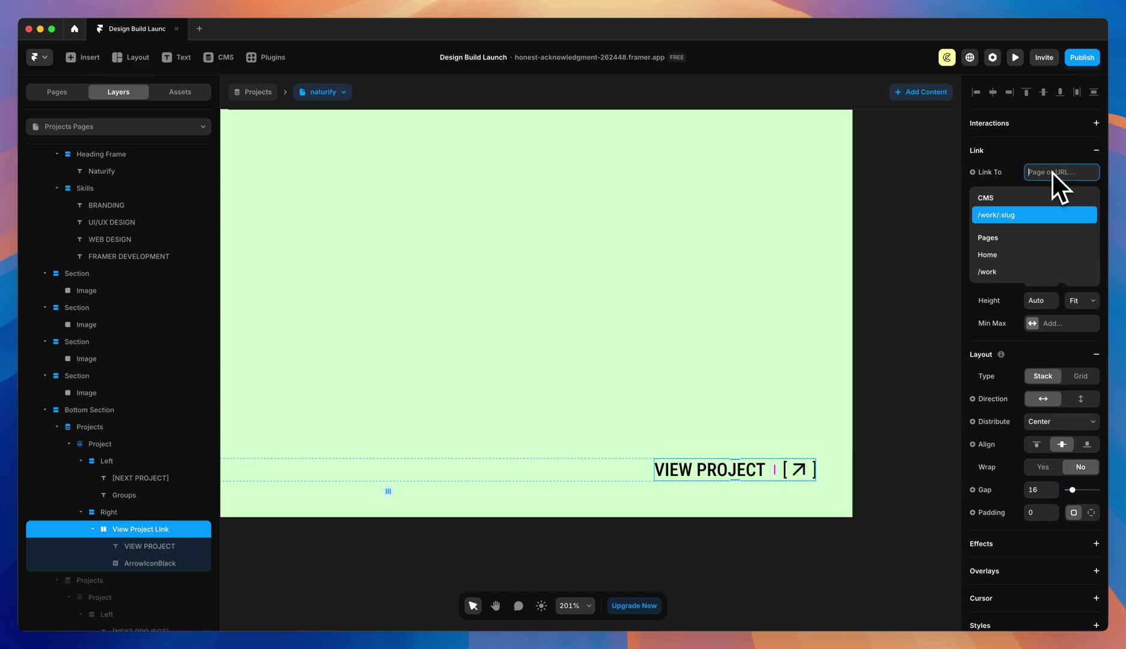
{"action": "left_click", "coordinate": [1014, 216]}
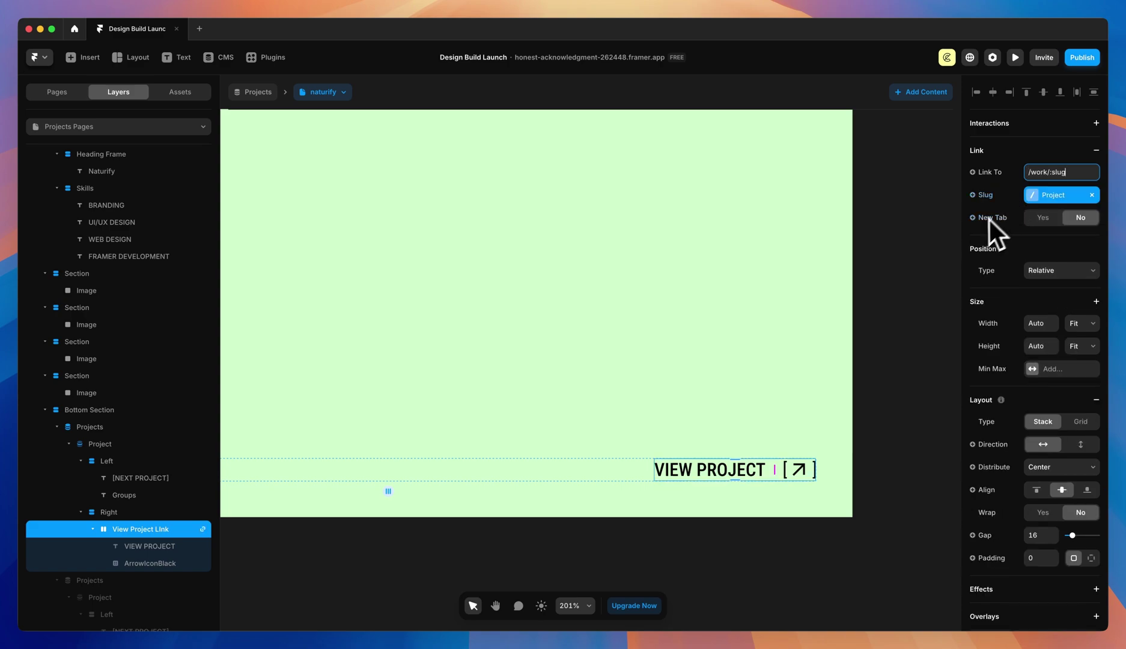
- Test the View Project links in the preview by moving from Naturify through Groups to the end of 4pixels
{"action": "scroll", "coordinate": [777, 327], "scroll_direction": "down", "scroll_amount": 5}
{"action": "scroll", "coordinate": [749, 345], "scroll_direction": "left", "scroll_amount": 5}
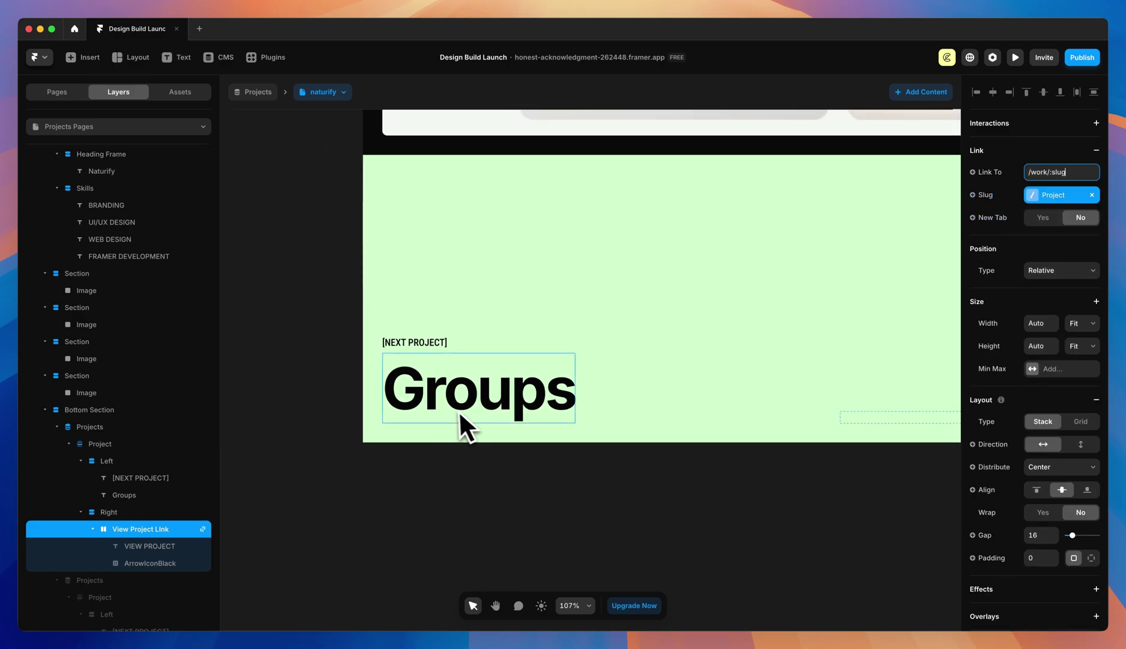
{"action": "scroll", "coordinate": [466, 398], "scroll_direction": "down", "scroll_amount": 3}
{"action": "scroll", "coordinate": [502, 408], "scroll_direction": "right", "scroll_amount": 3}
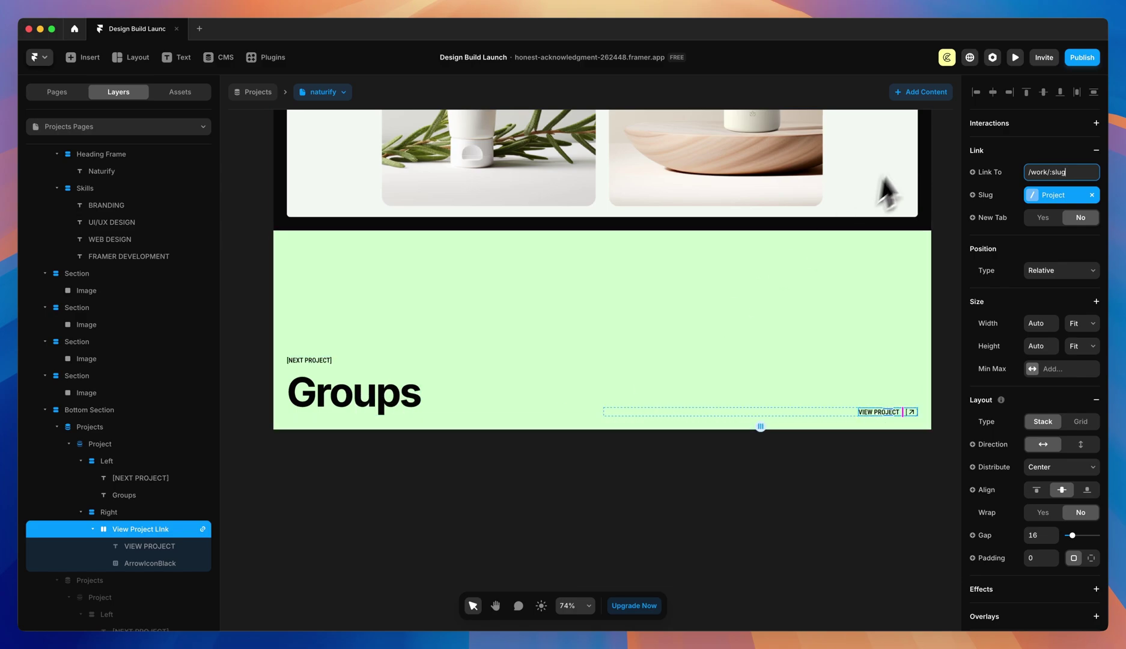
{"action": "left_click", "coordinate": [1015, 57]}
{"action": "scroll", "coordinate": [857, 301], "scroll_direction": "down", "scroll_amount": 15}
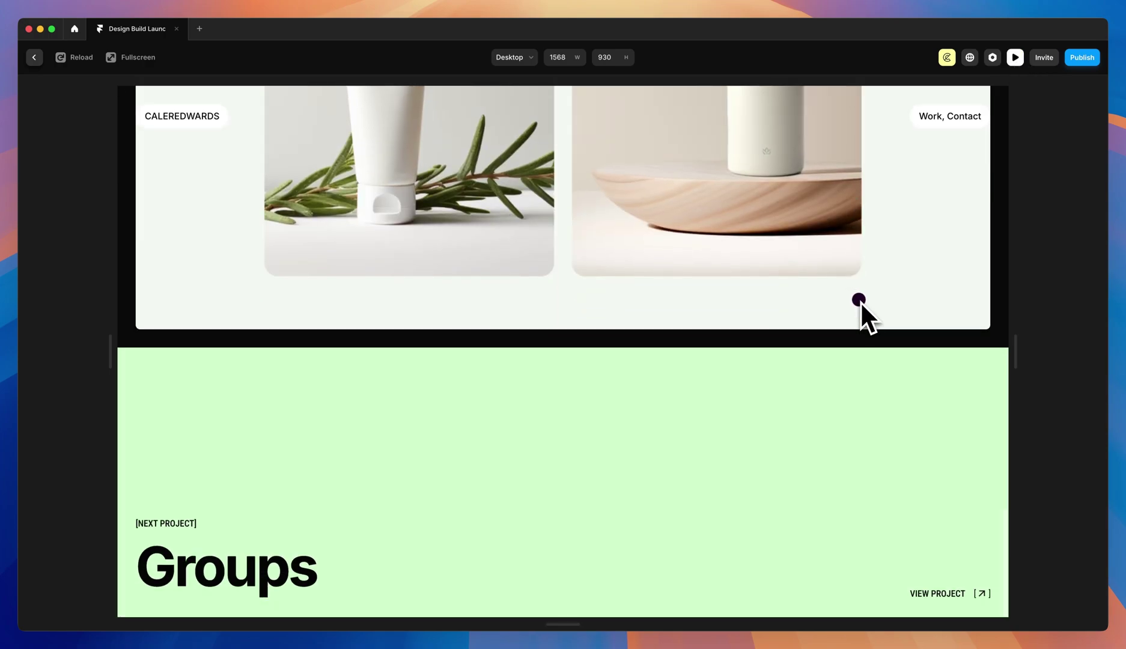
{"action": "left_click", "coordinate": [942, 593]}
{"action": "scroll", "coordinate": [259, 202], "scroll_direction": "down", "scroll_amount": 10}
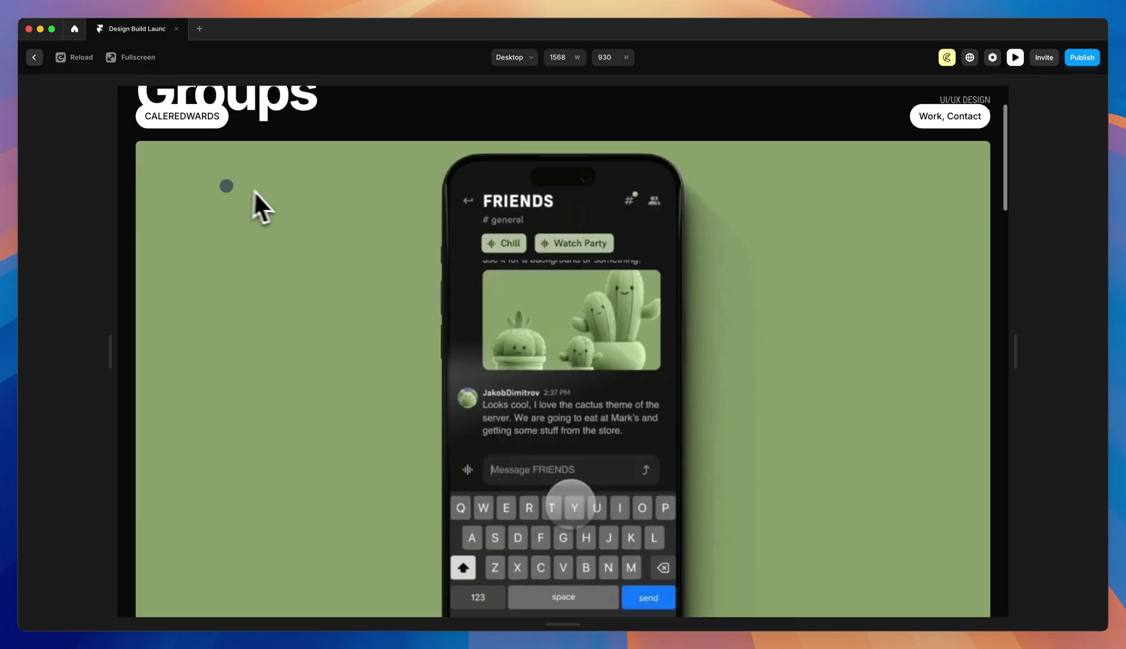
{"action": "scroll", "coordinate": [383, 218], "scroll_direction": "down", "scroll_amount": 10}
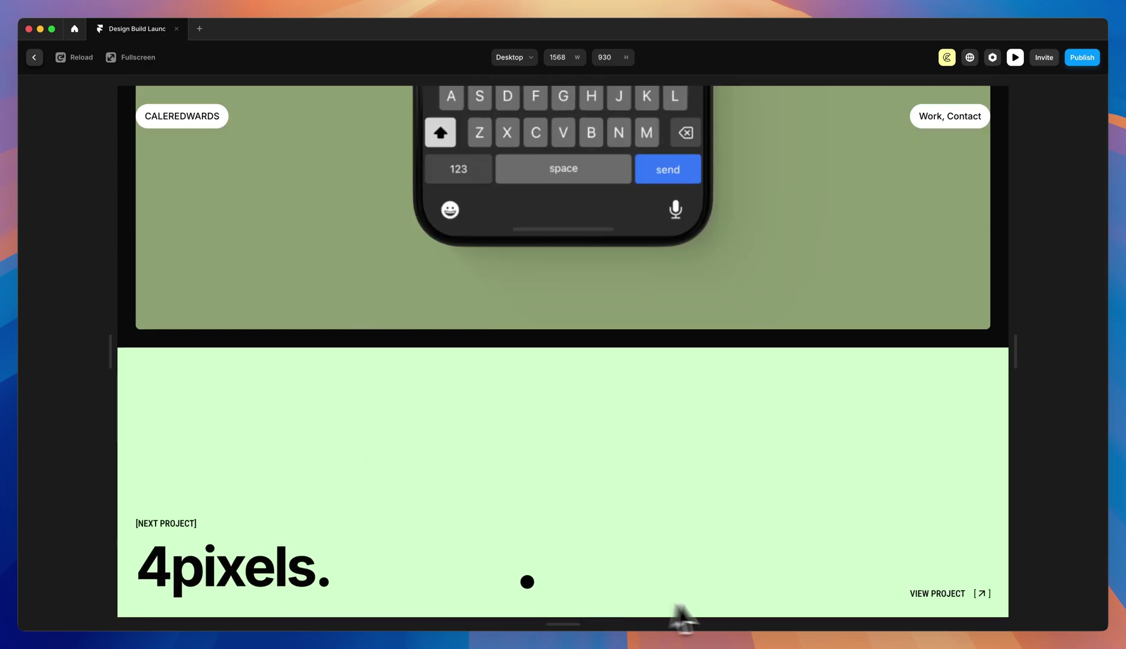
{"action": "left_click", "coordinate": [970, 597]}
{"action": "scroll", "coordinate": [921, 449], "scroll_direction": "down", "scroll_amount": 15}
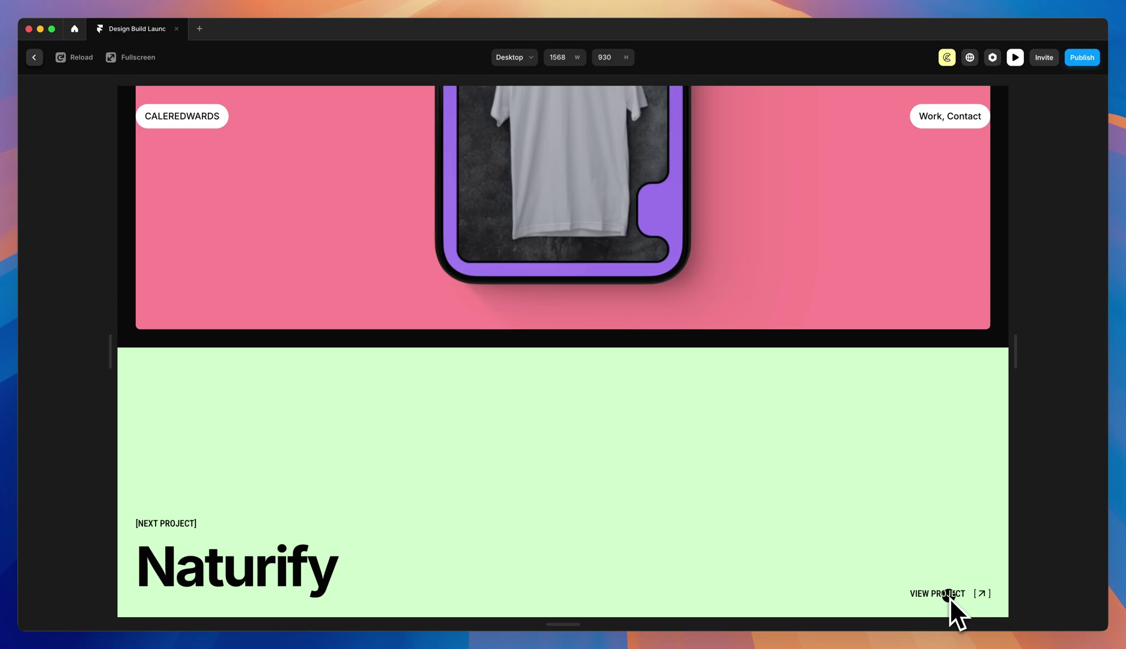
{"action": "left_click", "coordinate": [34, 57]}
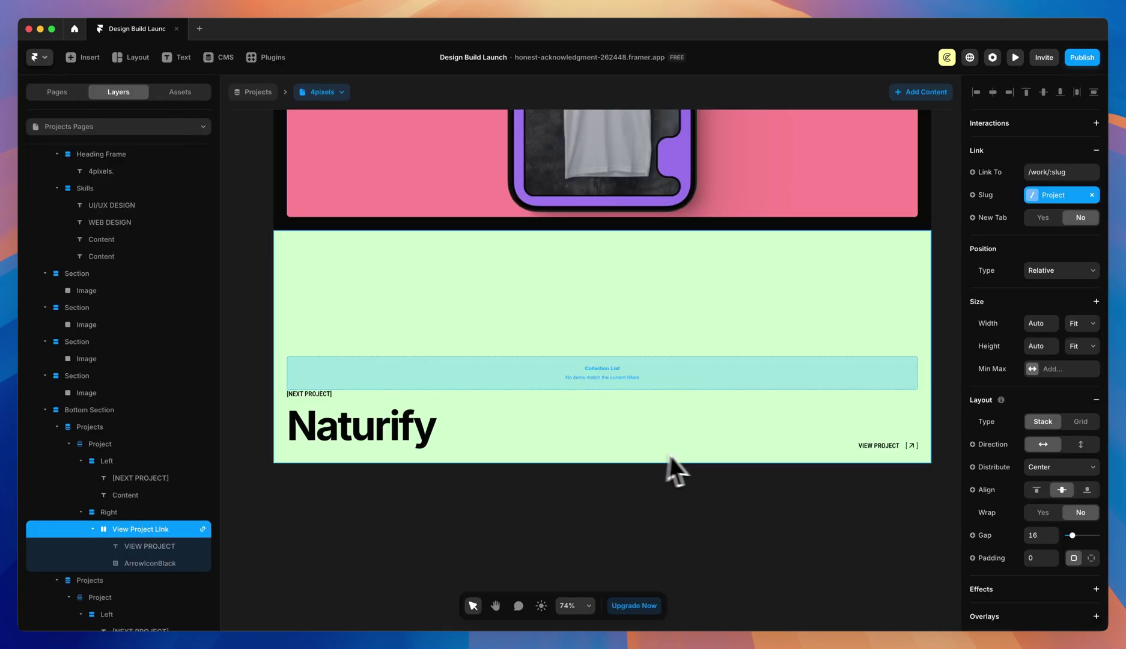
- Rename the Explore Link stack in the second Projects list to View Project Link
{"action": "left_click", "coordinate": [903, 447]}
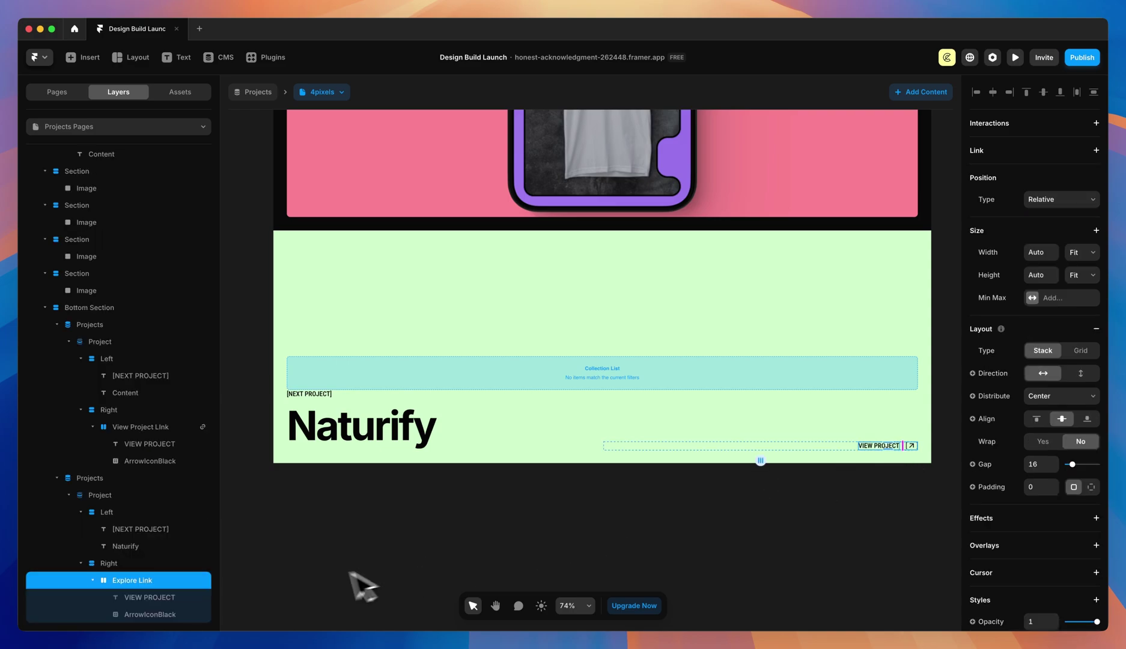
{"action": "double_click", "coordinate": [138, 581]}
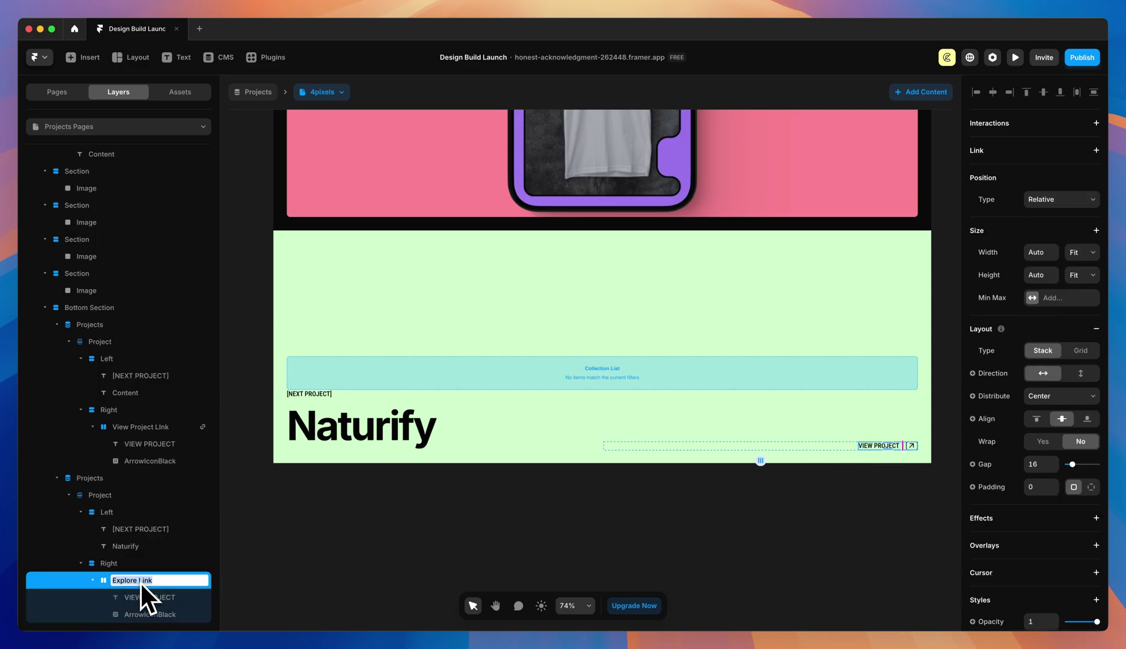
{"action": "type", "text": "View Project Link"}
{"action": "key", "text": "Return"}
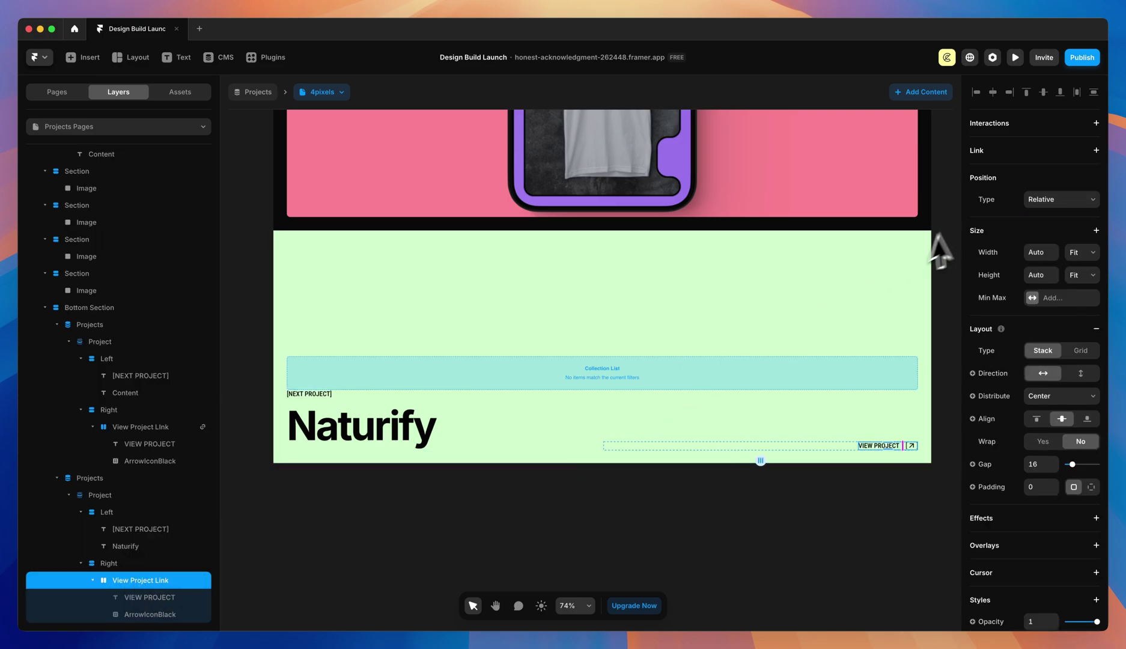
- Link the second Projects list's View Project Link stack to the /work/:slug CMS page
{"action": "left_click", "coordinate": [1095, 150]}
{"action": "left_click", "coordinate": [1060, 174]}
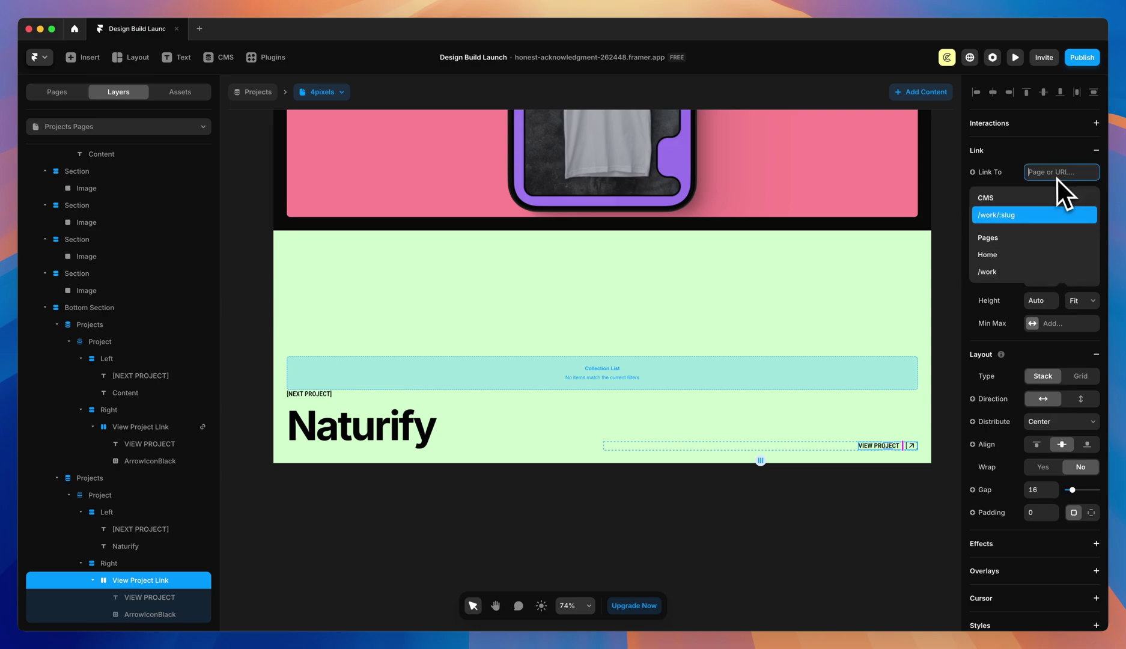
{"action": "left_click", "coordinate": [1003, 218]}
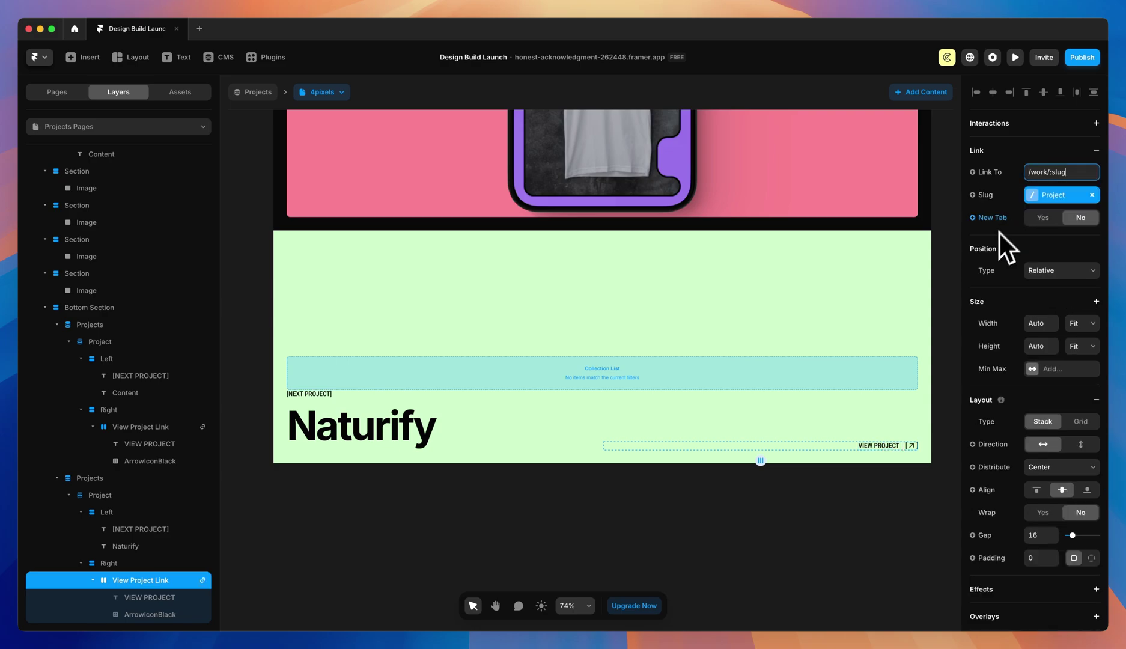
{"action": "left_click", "coordinate": [889, 505]}
- Preview the template and follow the View Project links from 4pixels through Naturify and Groups back to 4pixels
{"action": "left_click", "coordinate": [1015, 57]}
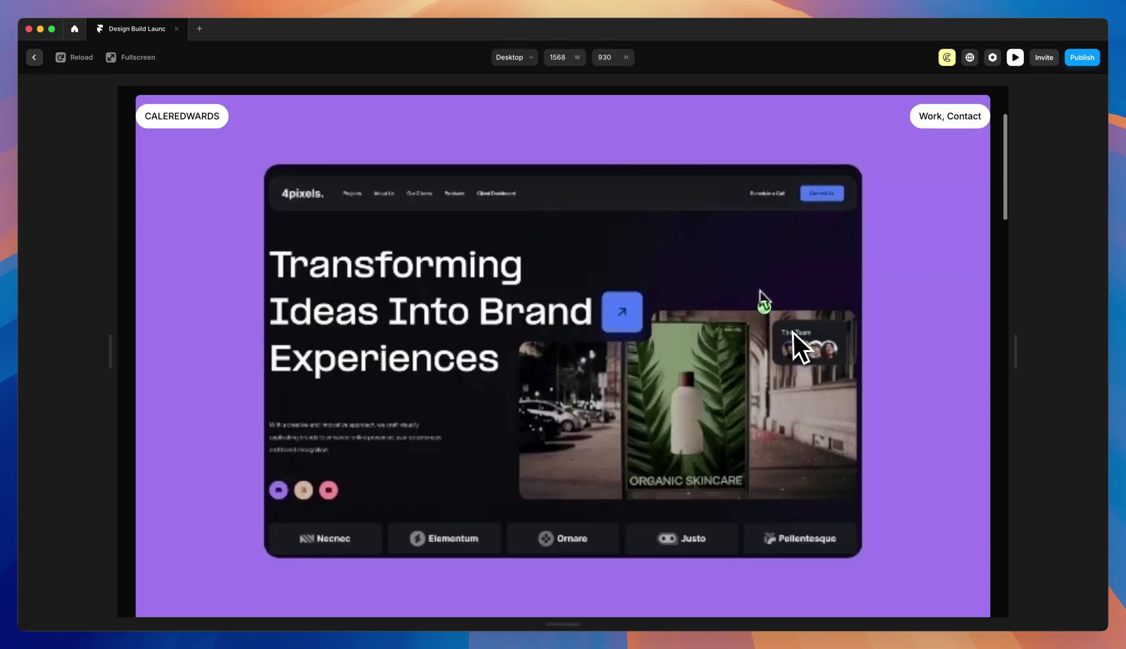
{"action": "scroll", "coordinate": [791, 332], "scroll_direction": "down", "scroll_amount": 10}
{"action": "left_click", "coordinate": [938, 593]}
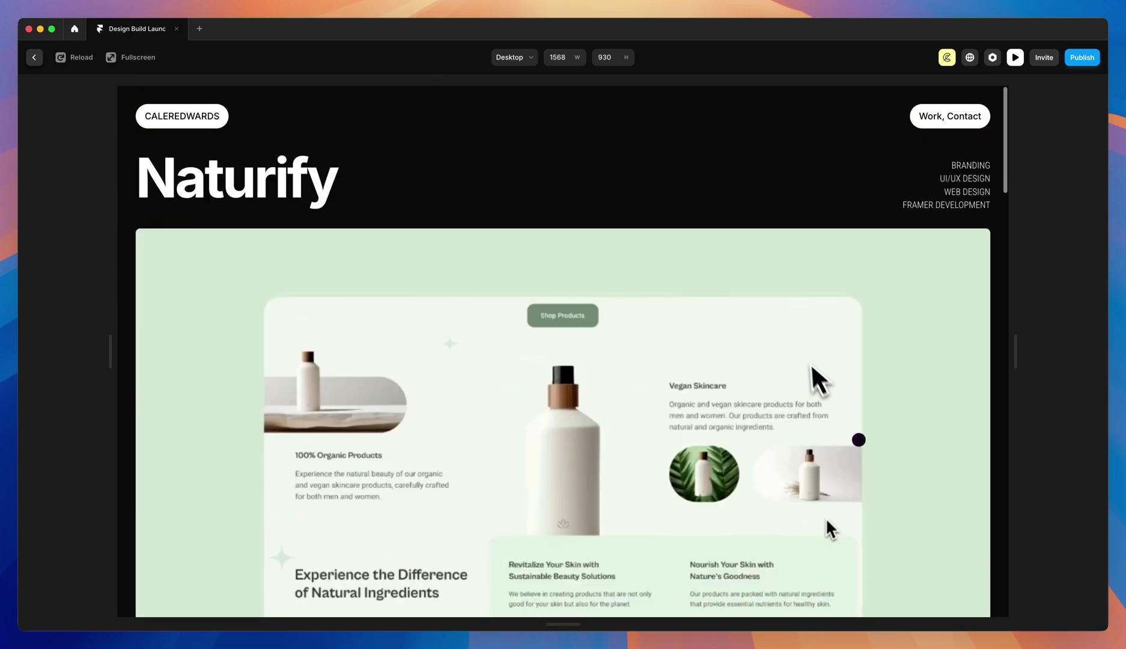
{"action": "scroll", "coordinate": [779, 305], "scroll_direction": "down", "scroll_amount": 20}
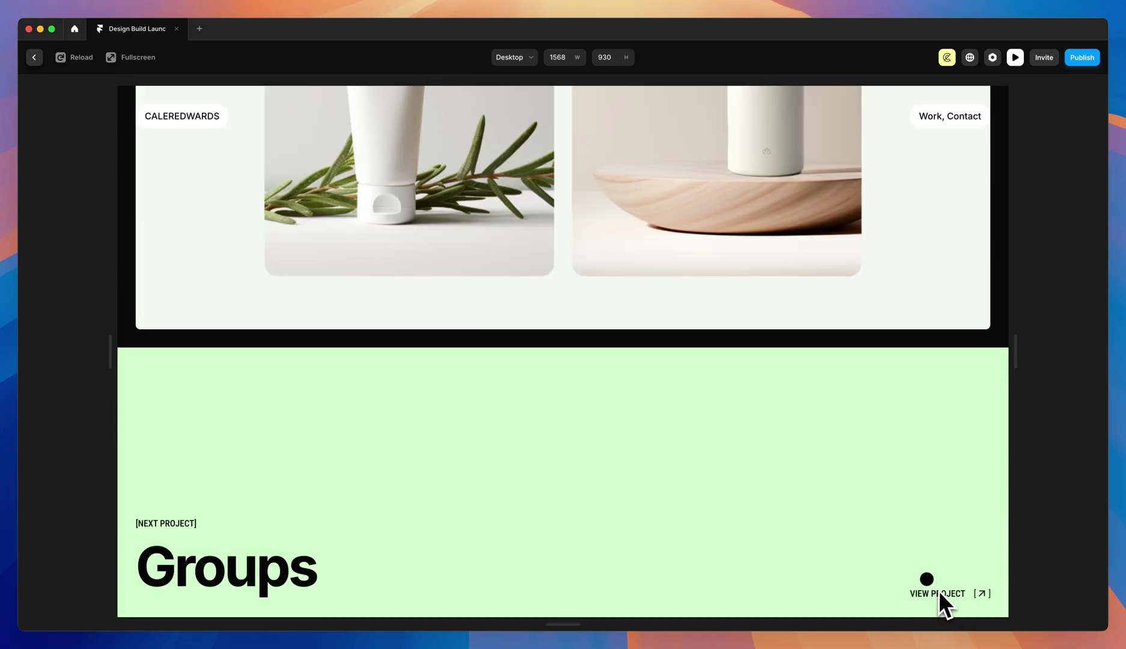
{"action": "left_click", "coordinate": [939, 591]}
{"action": "scroll", "coordinate": [736, 332], "scroll_direction": "down", "scroll_amount": 20}
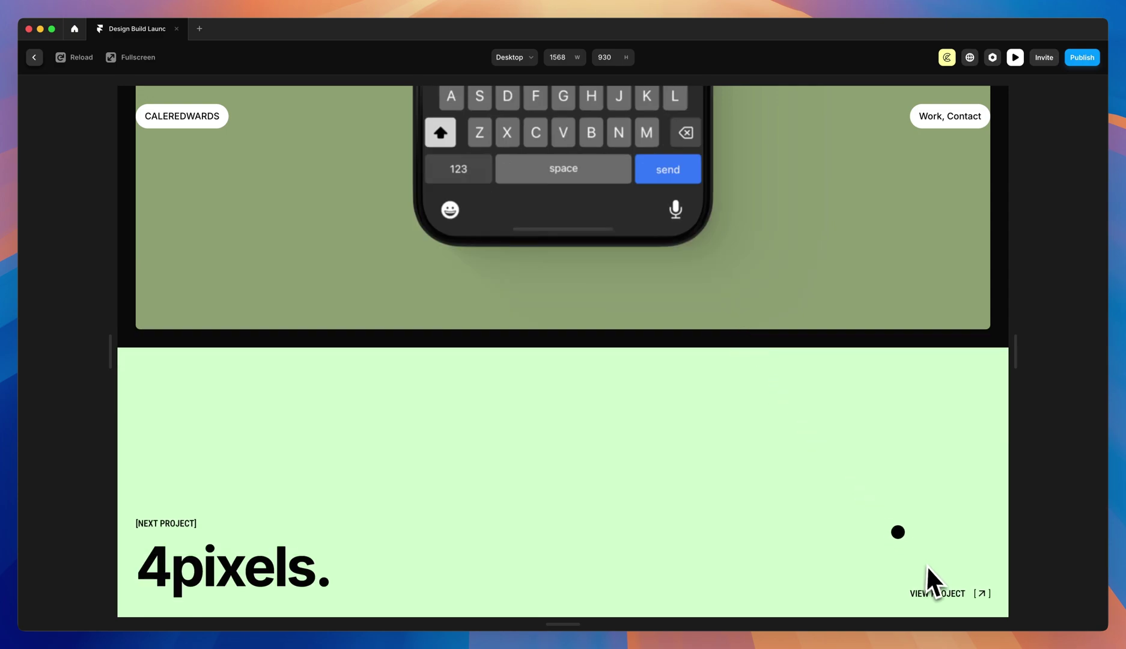
{"action": "left_click", "coordinate": [949, 595]}
{"action": "key", "text": "Escape"}
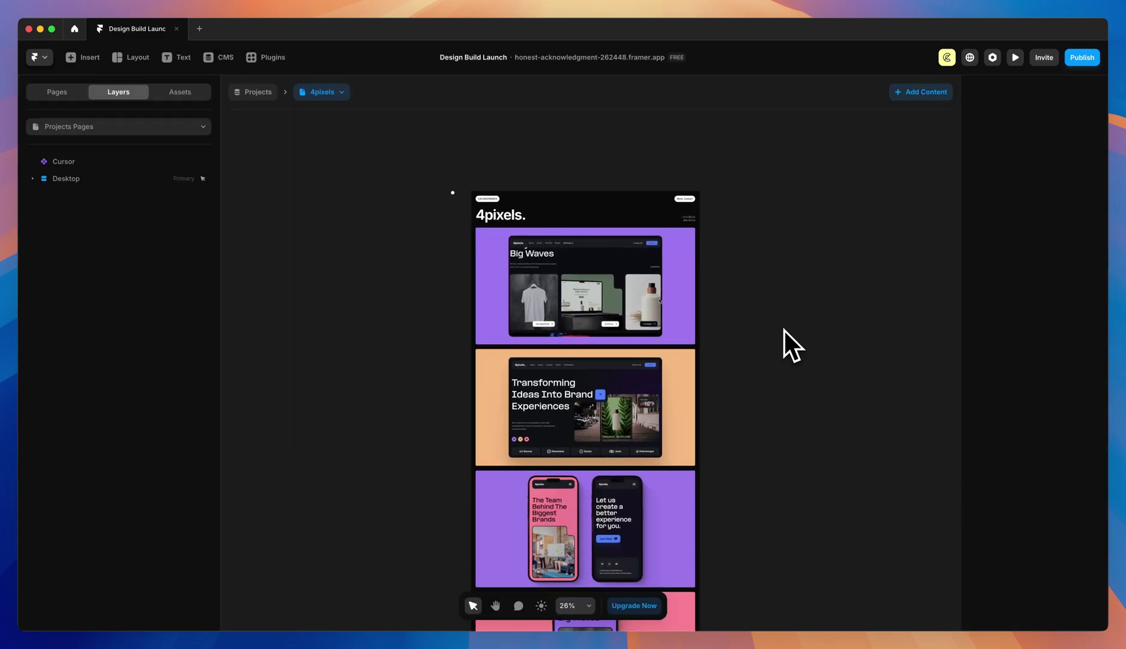
{"action": "scroll", "coordinate": [784, 330], "scroll_direction": "down", "scroll_amount": 2}
{"action": "scroll", "coordinate": [783, 330], "scroll_direction": "up", "scroll_amount": 3}
{"action": "scroll", "coordinate": [783, 330], "scroll_direction": "up", "scroll_amount": 3}
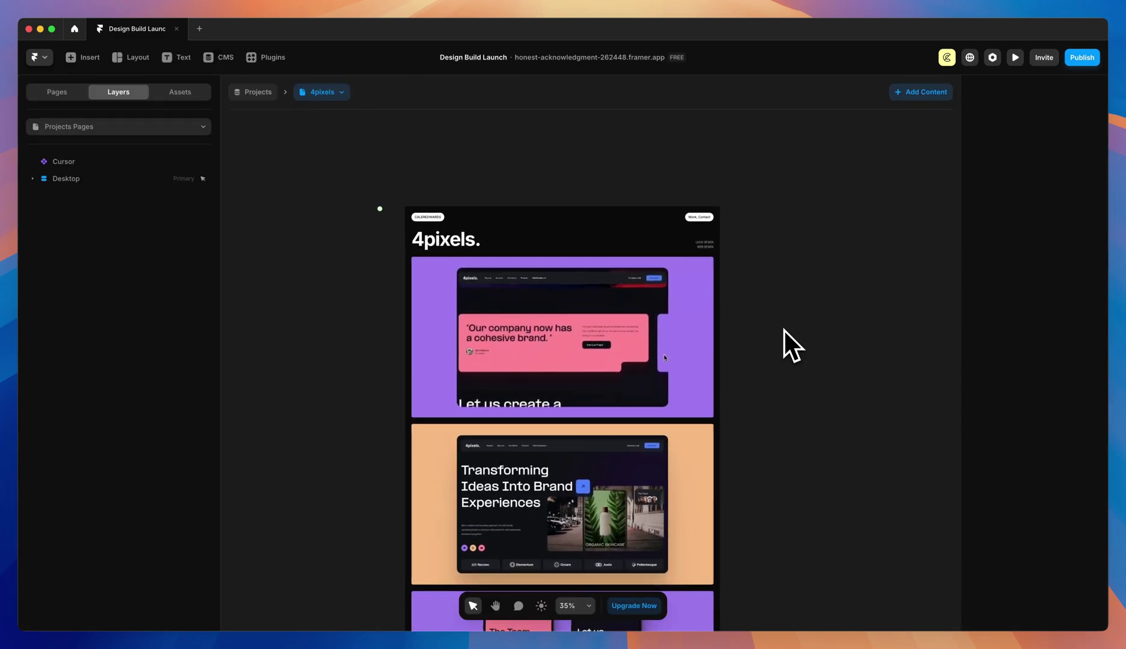
{"action": "scroll", "coordinate": [784, 330], "scroll_direction": "up", "scroll_amount": 4}
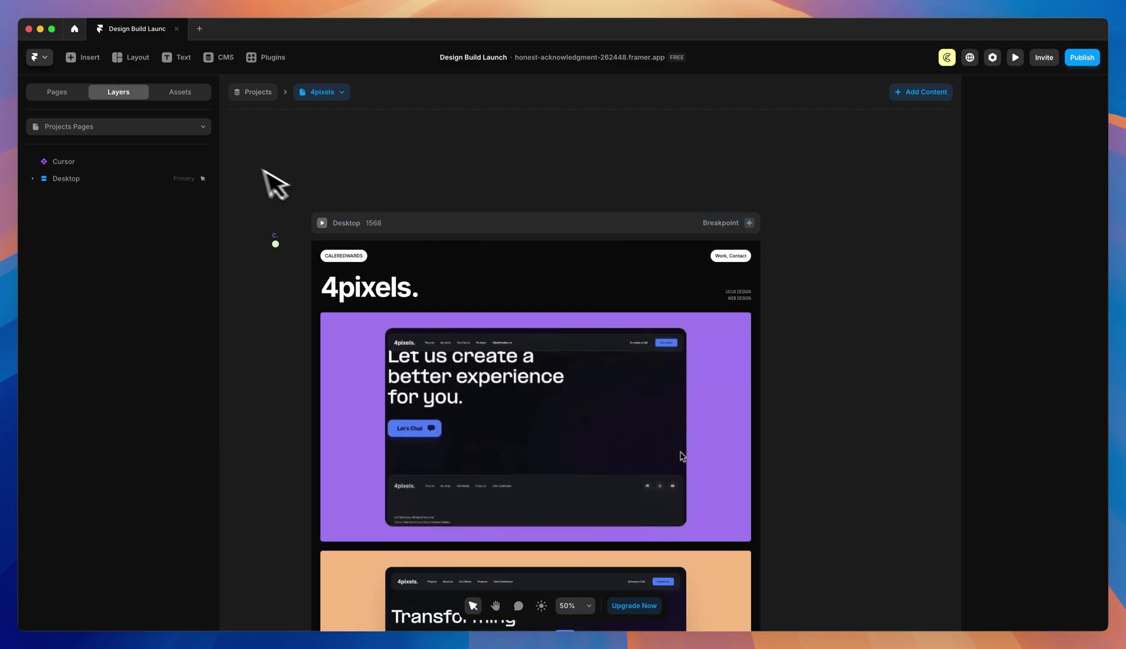
- Add a new page to the site and name it /contact
{"action": "left_click", "coordinate": [52, 93]}
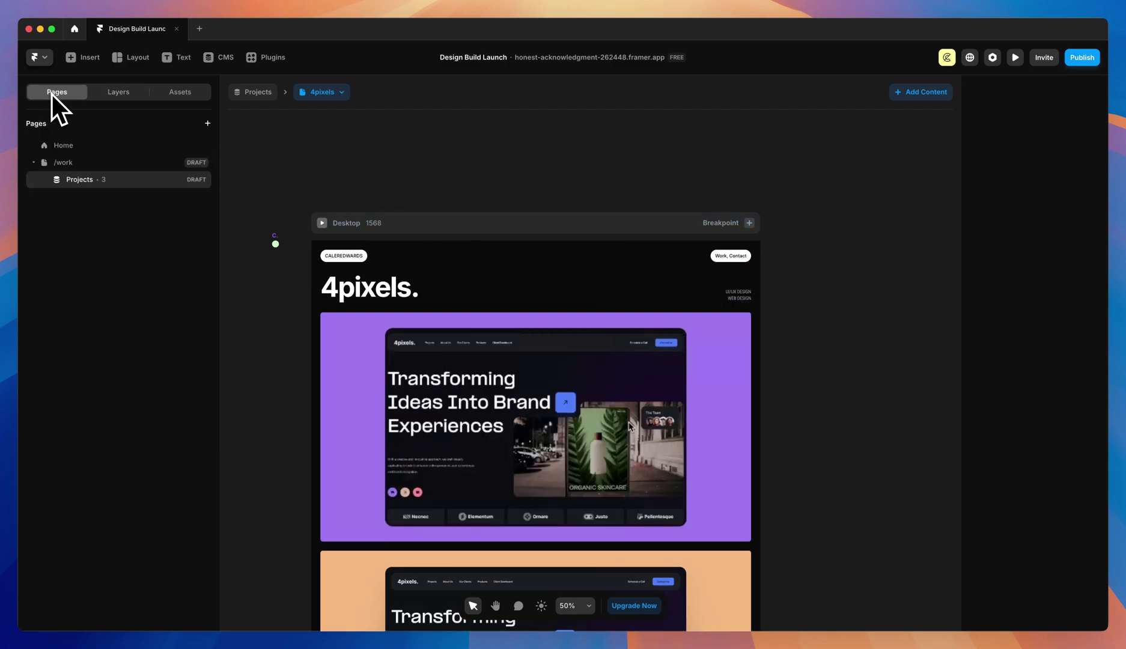
{"action": "left_click", "coordinate": [207, 124]}
{"action": "left_click", "coordinate": [219, 135]}
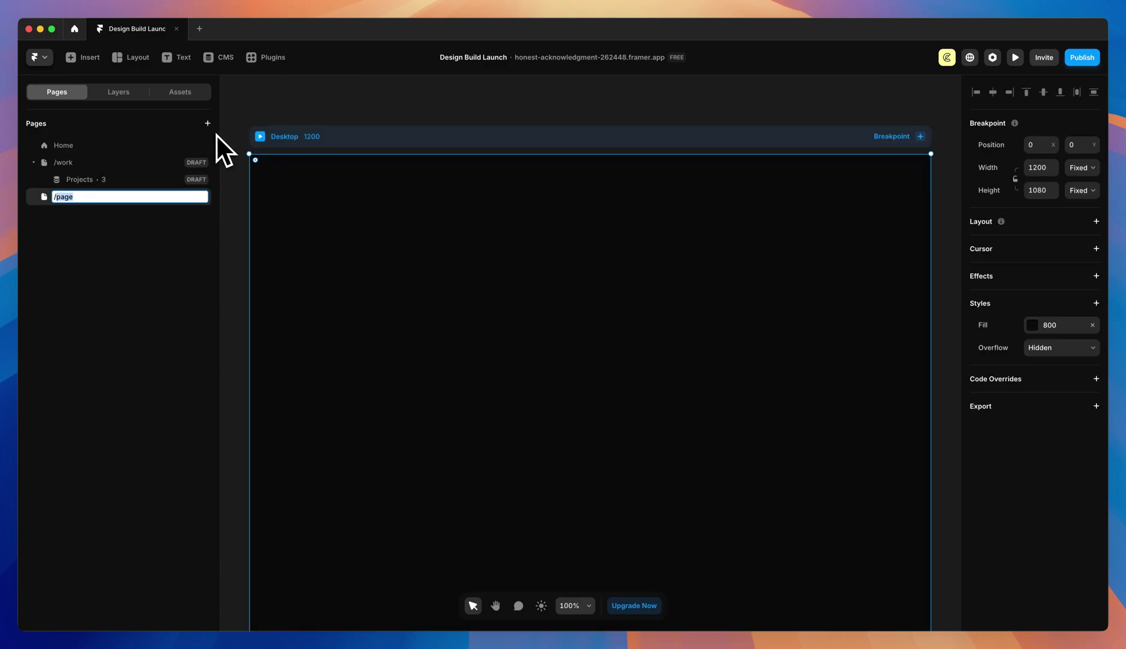
{"action": "type", "text": "contact"}
{"action": "key", "text": "Return"}
{"action": "key", "text": "shift+1"}
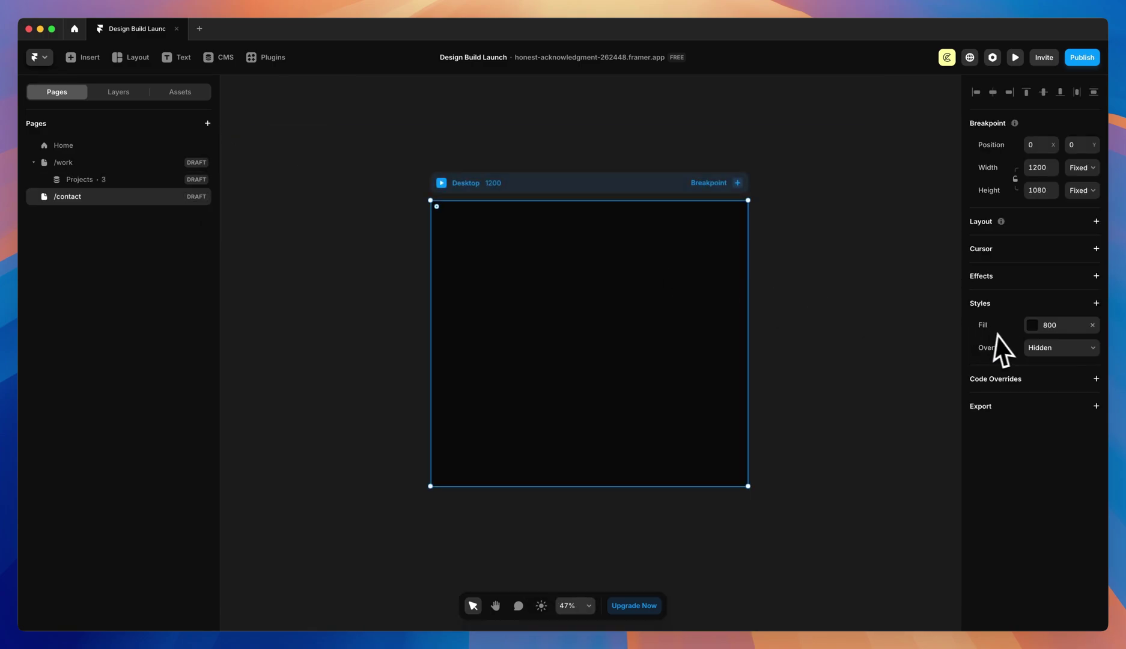
- Give the contact page's Desktop breakpoint the white fill style 0 and a width of 1568
{"action": "left_click", "coordinate": [1037, 327]}
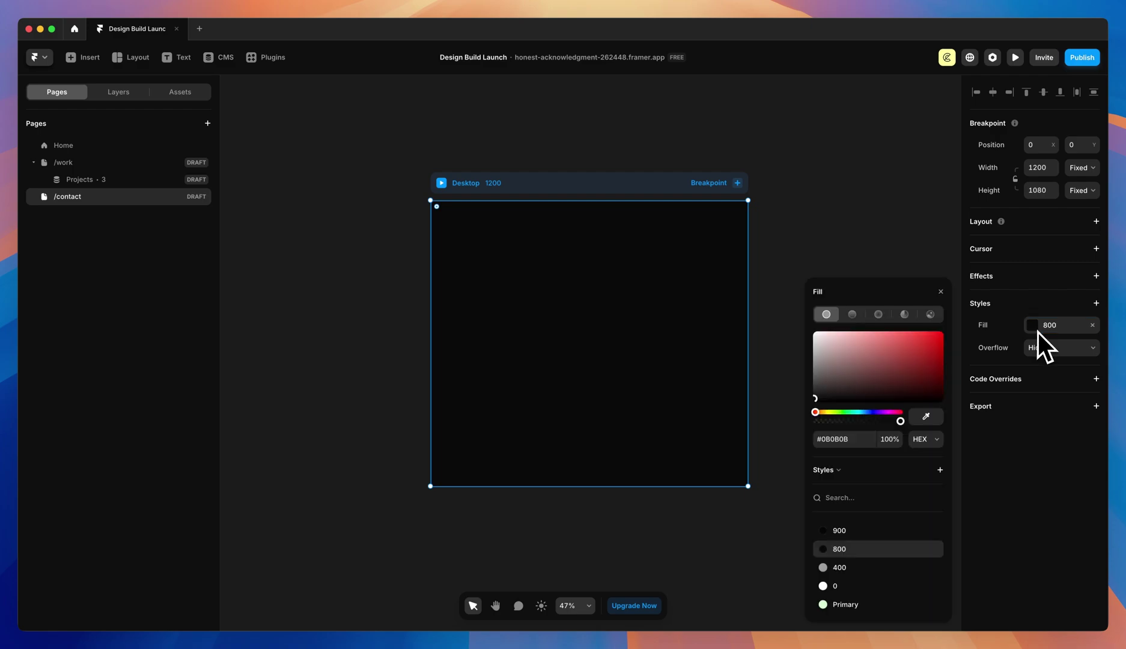
{"action": "left_click", "coordinate": [831, 587]}
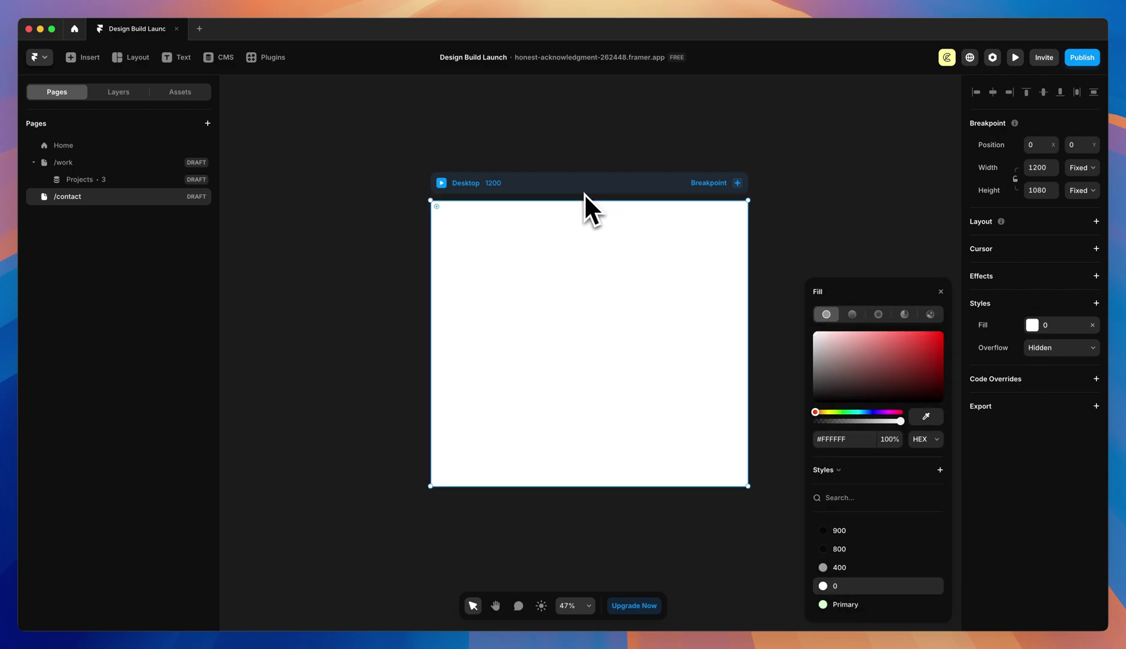
{"action": "left_click", "coordinate": [1041, 173]}
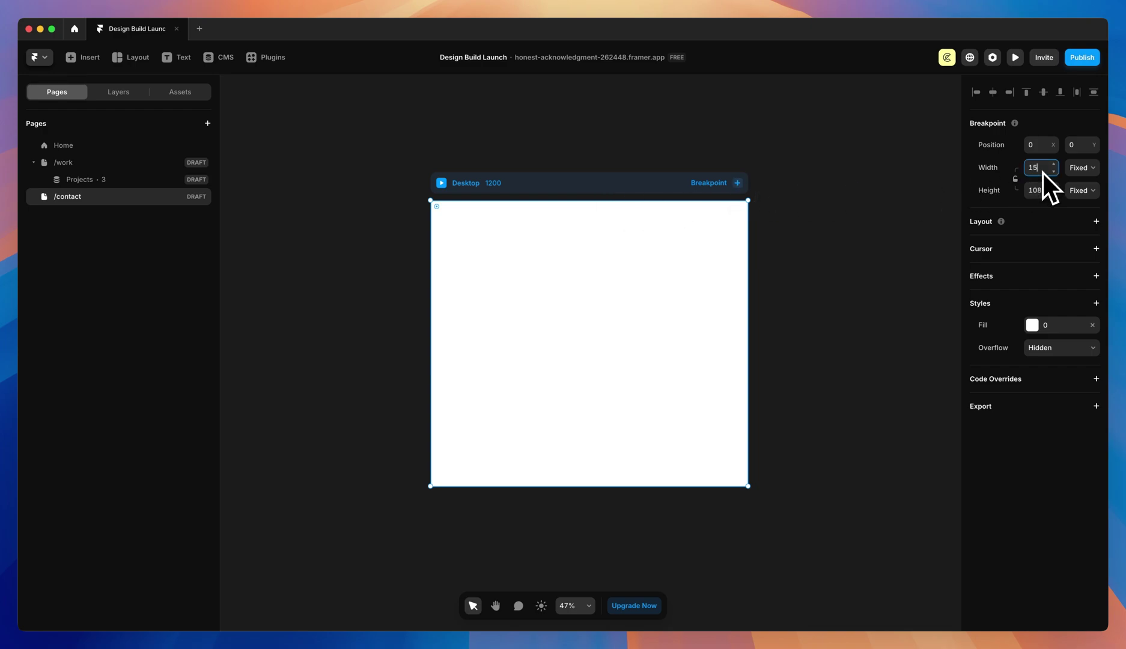
{"action": "type", "text": "1568"}
{"action": "key", "text": "Return"}
{"action": "key", "text": "shift+1"}
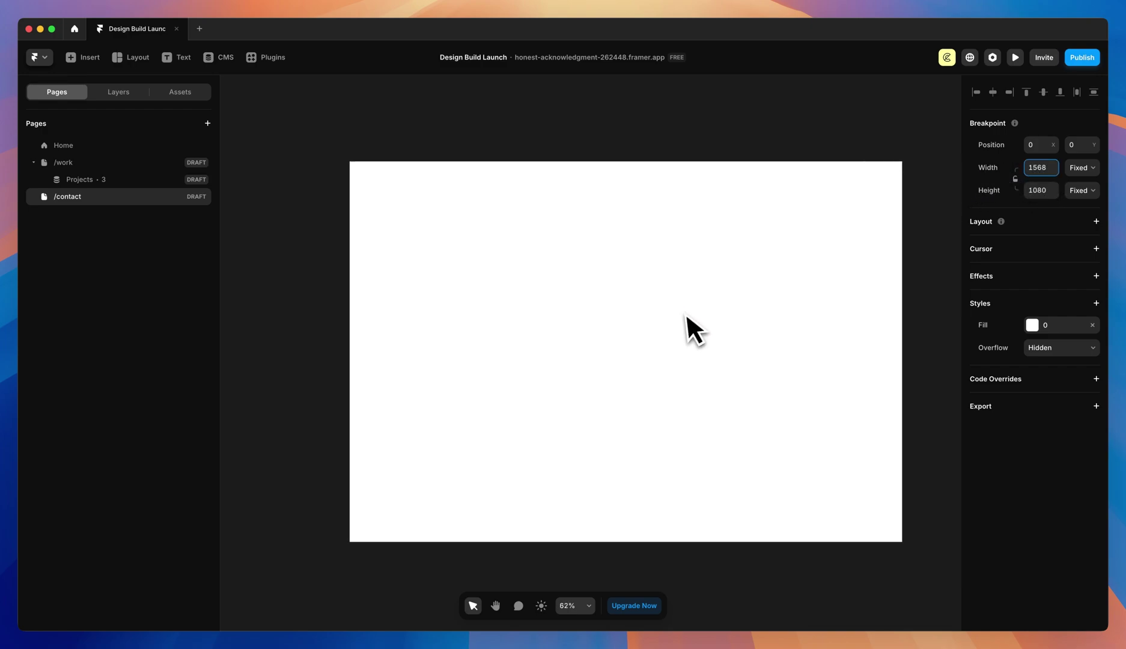
- Draw a frame about 1064 by 719 on the contact page's Desktop breakpoint and name it Section
{"action": "key", "text": "f"}
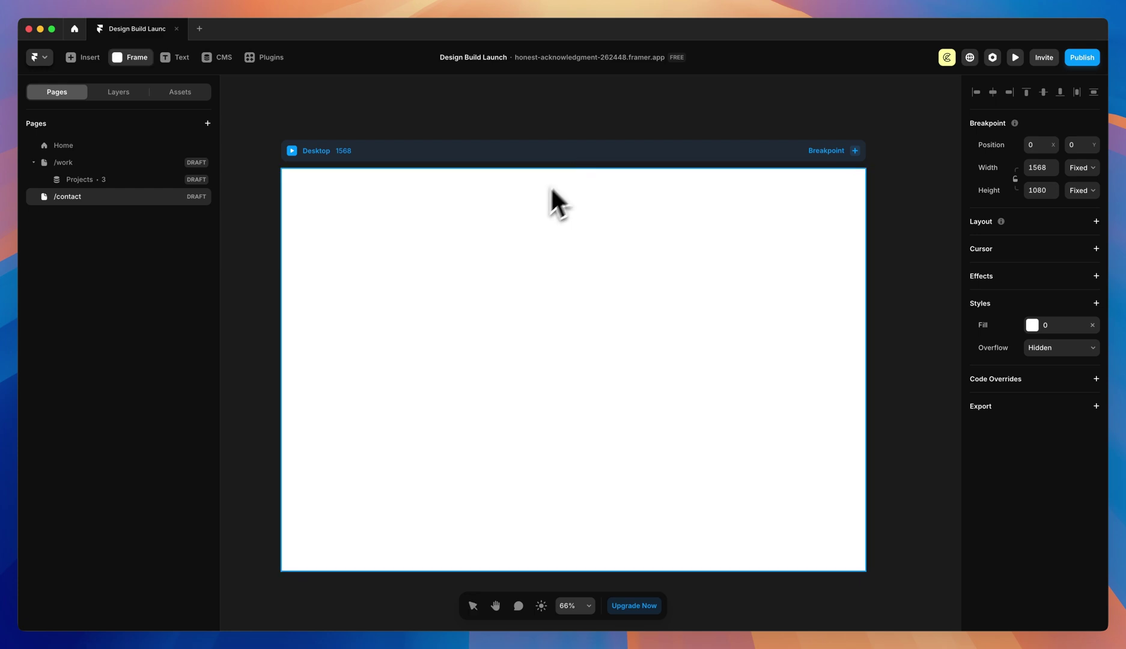
{"action": "left_click_drag", "start_coordinate": [391, 239], "coordinate": [781, 499]}
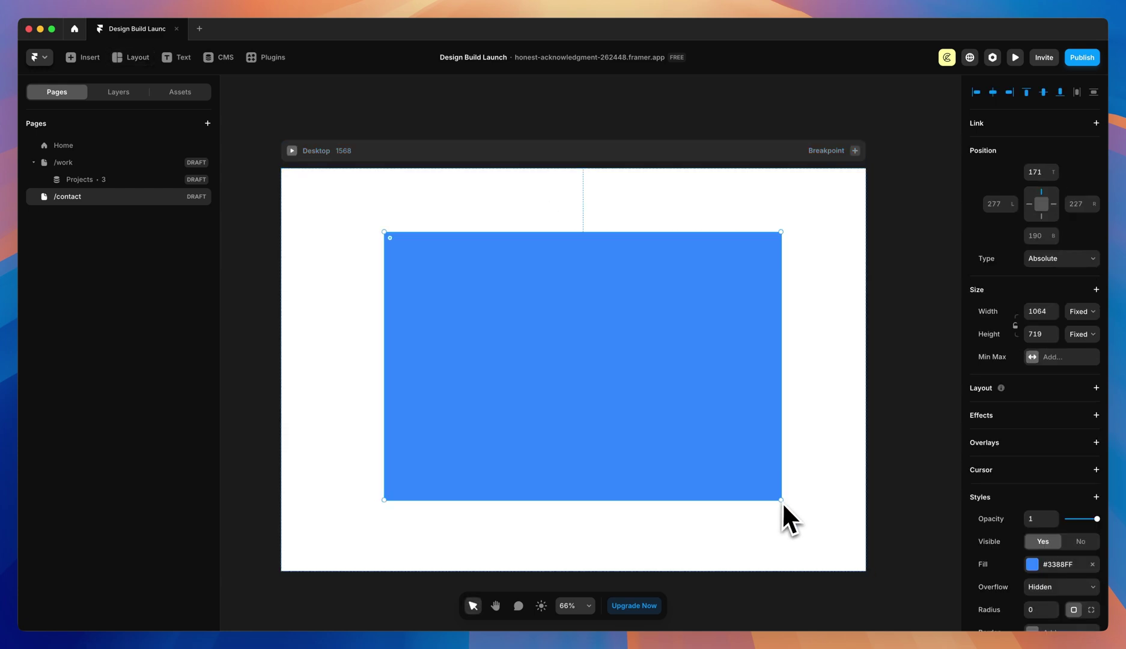
{"action": "left_click", "coordinate": [138, 95]}
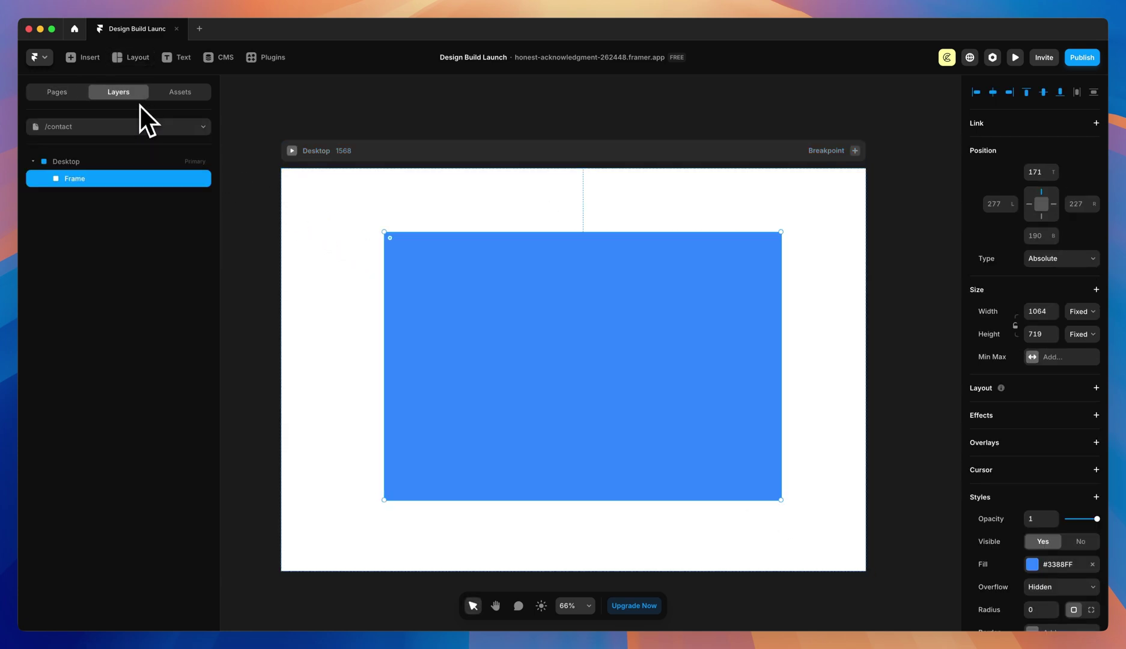
{"action": "double_click", "coordinate": [75, 182]}
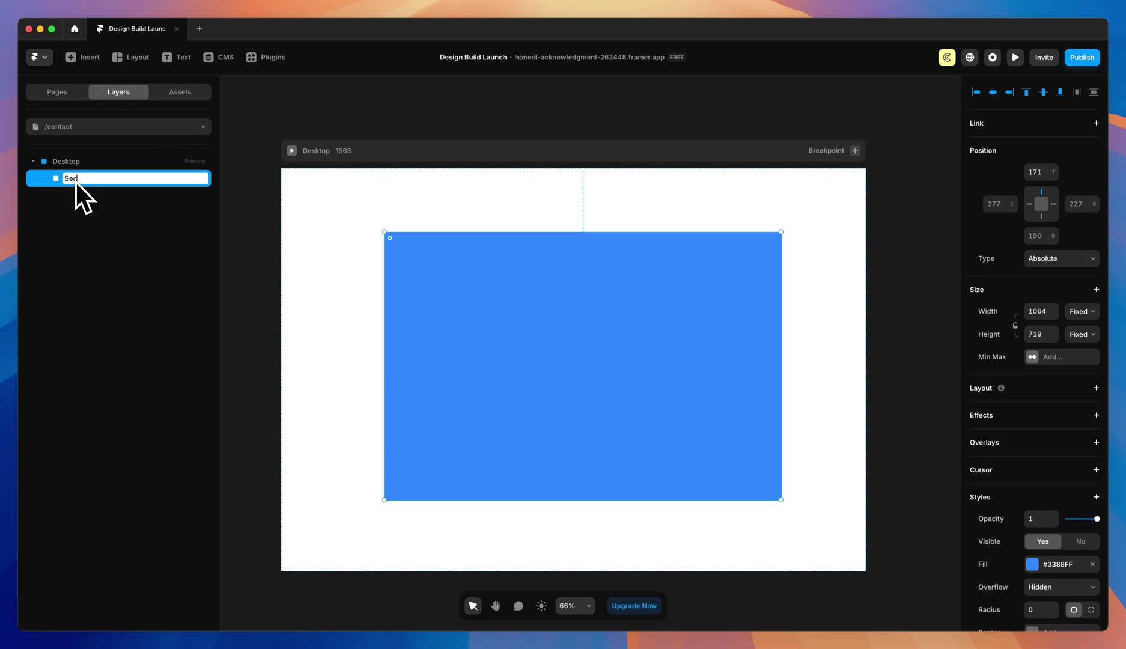
{"action": "type", "text": "Section"}
{"action": "key", "text": "Return"}
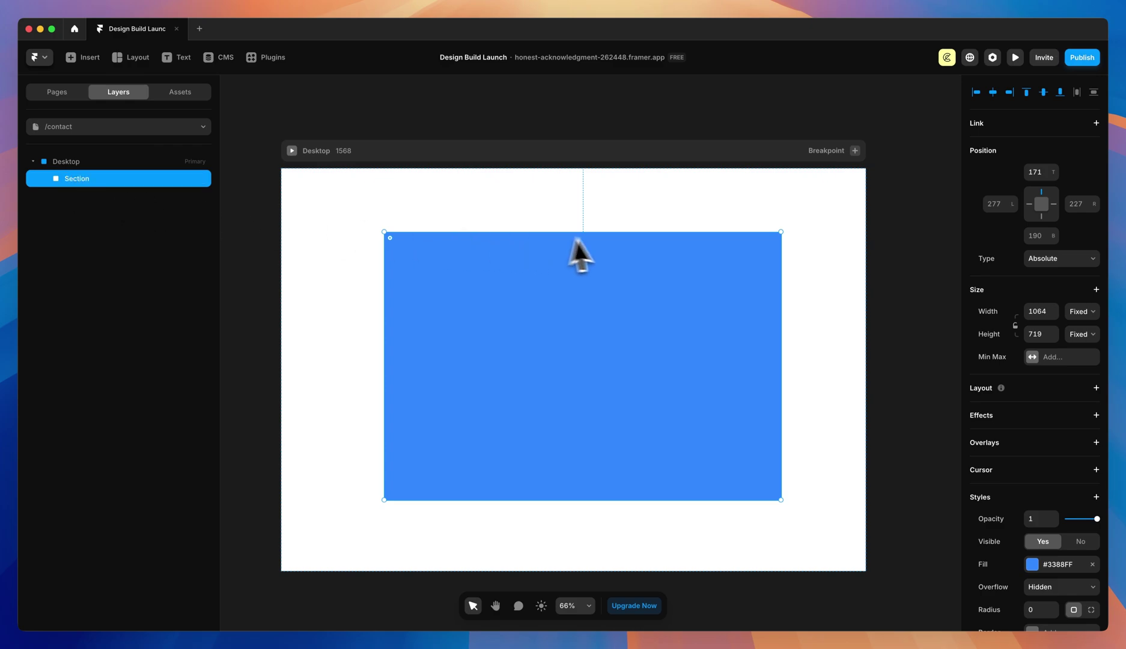
- Set the Section frame to 100% relative width and a viewport height of 100vh
{"action": "left_click", "coordinate": [1081, 312]}
{"action": "left_click", "coordinate": [1082, 332]}
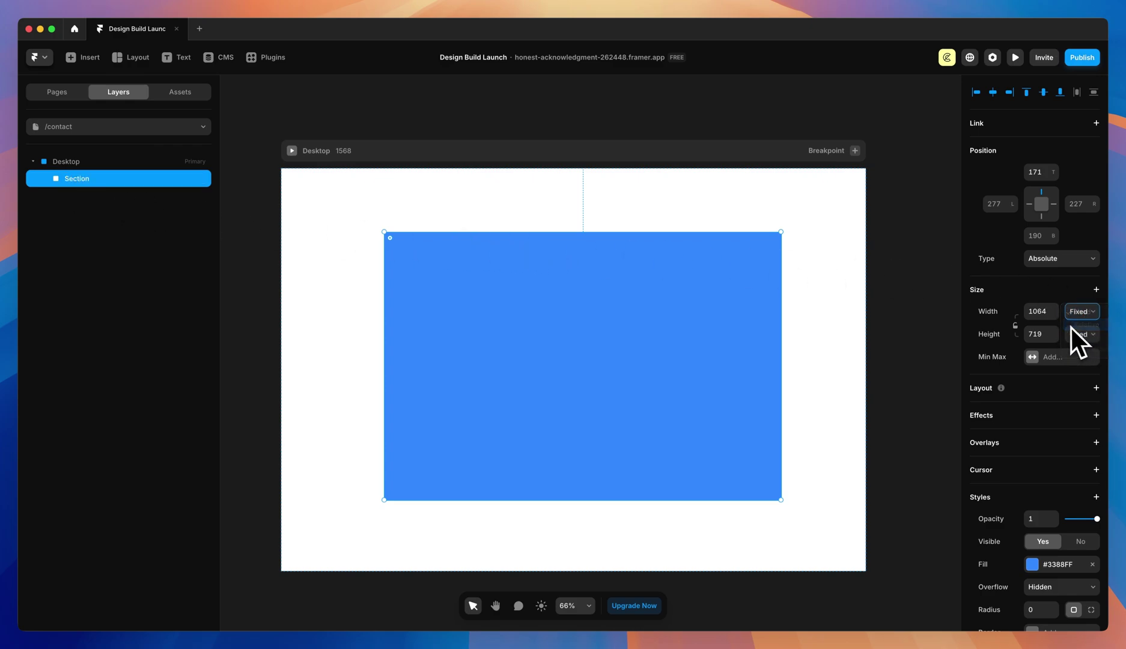
{"action": "left_click", "coordinate": [1045, 314]}
{"action": "type", "text": "100%"}
{"action": "left_click", "coordinate": [1074, 335]}
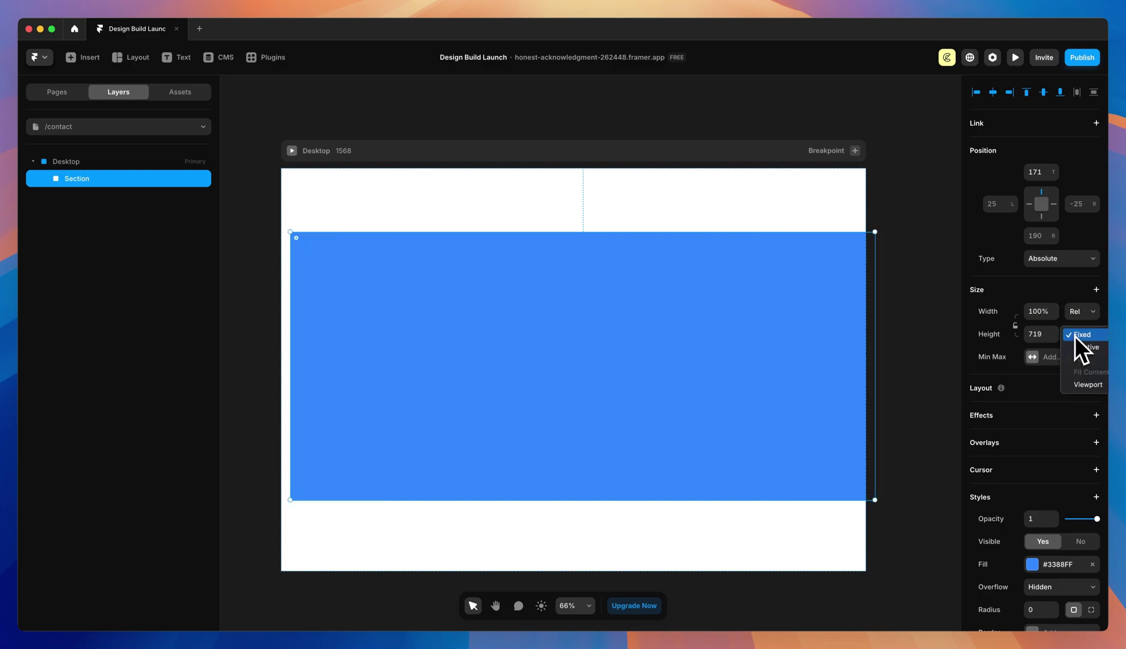
{"action": "left_click", "coordinate": [1088, 383]}
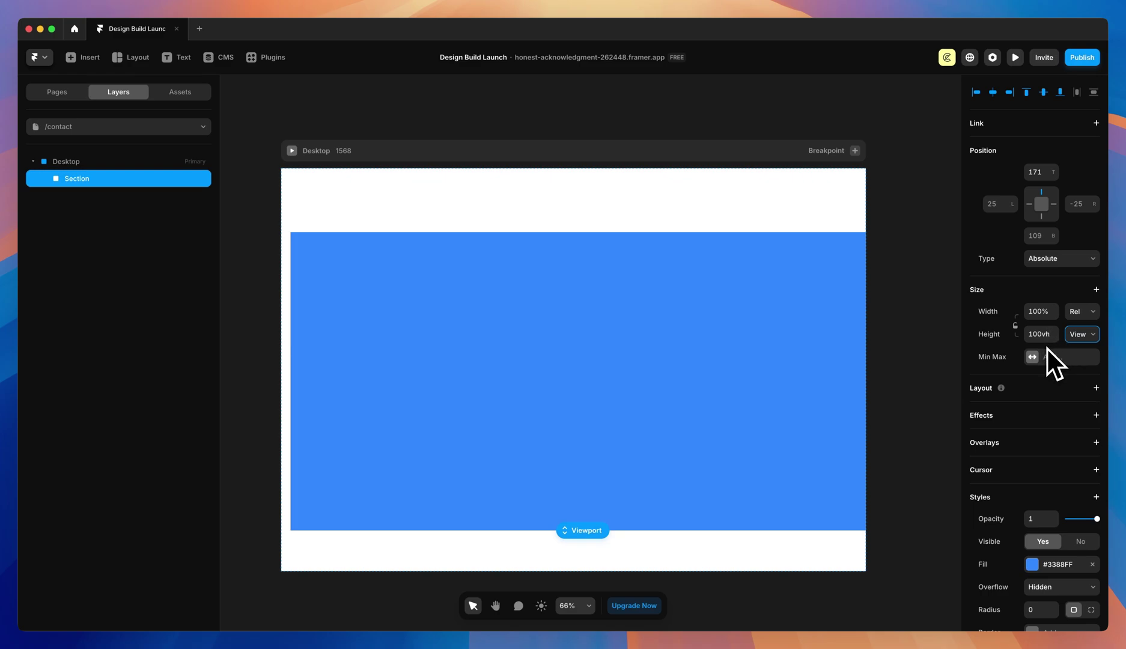
- Set the Desktop breakpoint's height to Fit Content and its stack distribution to Center
{"action": "left_click", "coordinate": [669, 150]}
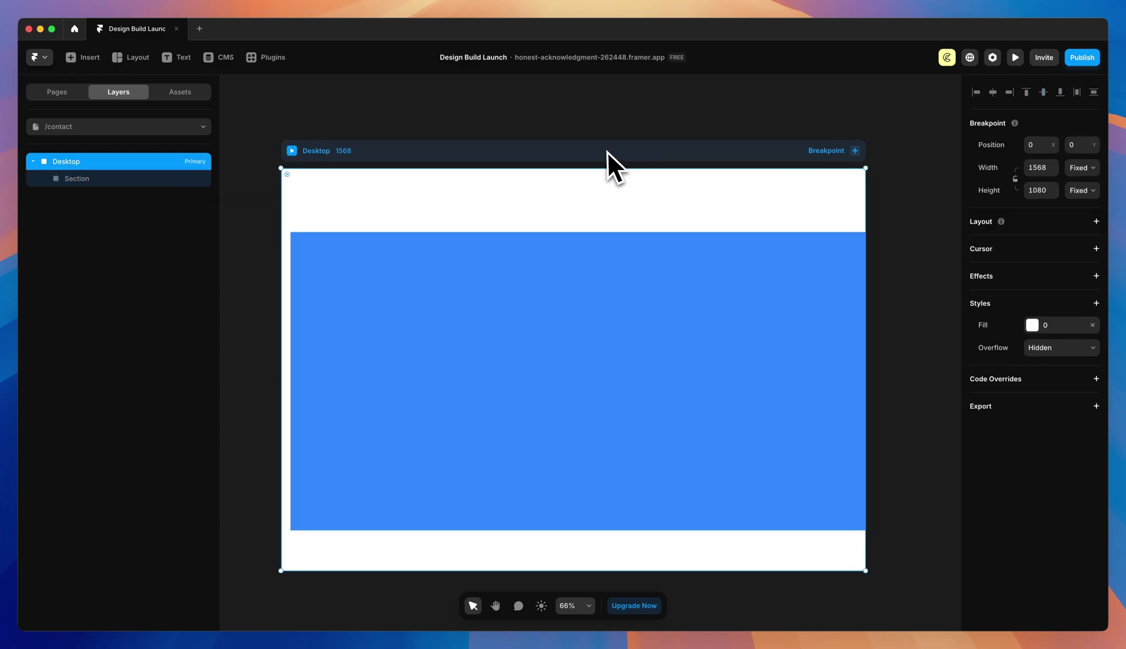
{"action": "left_click", "coordinate": [1084, 191]}
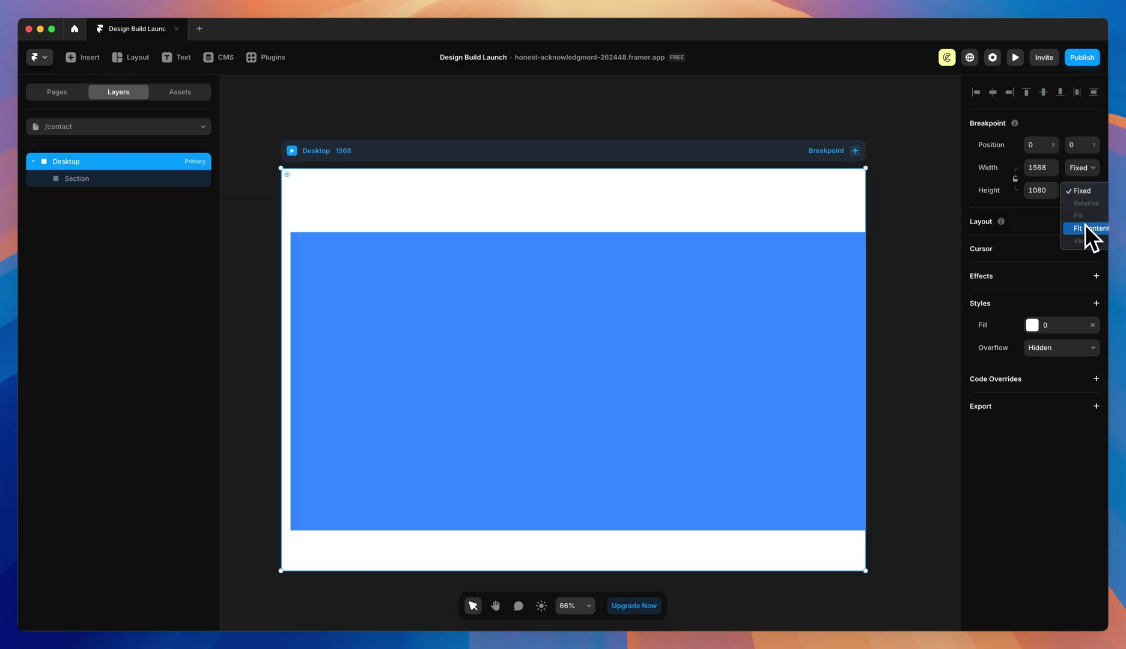
{"action": "left_click", "coordinate": [1085, 228]}
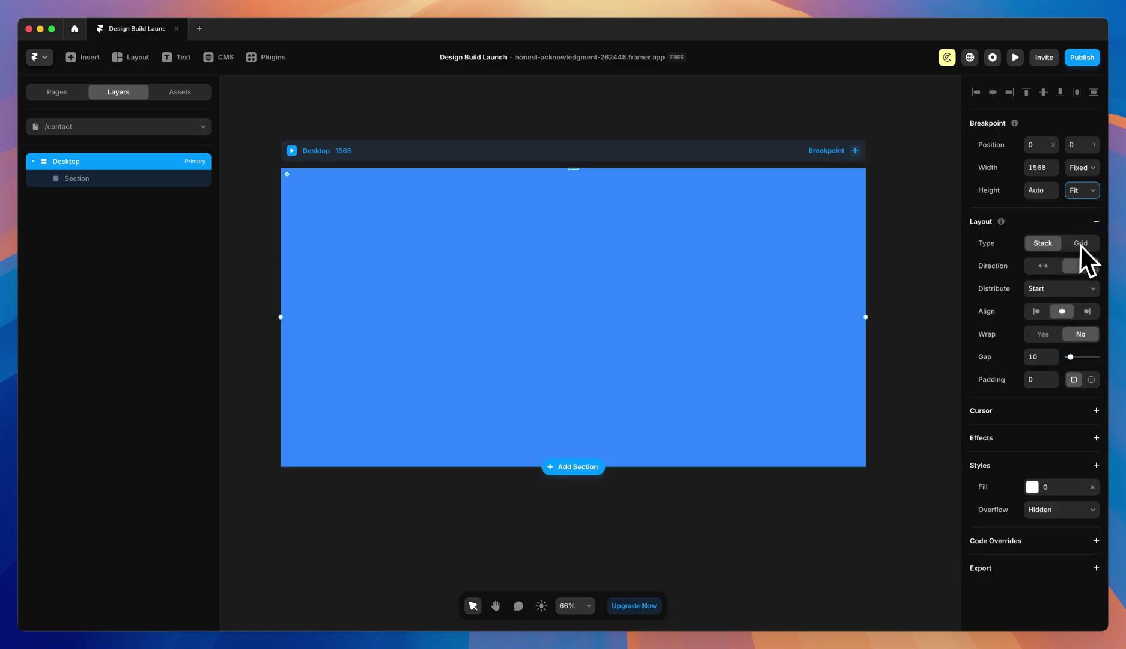
{"action": "left_click", "coordinate": [1064, 289]}
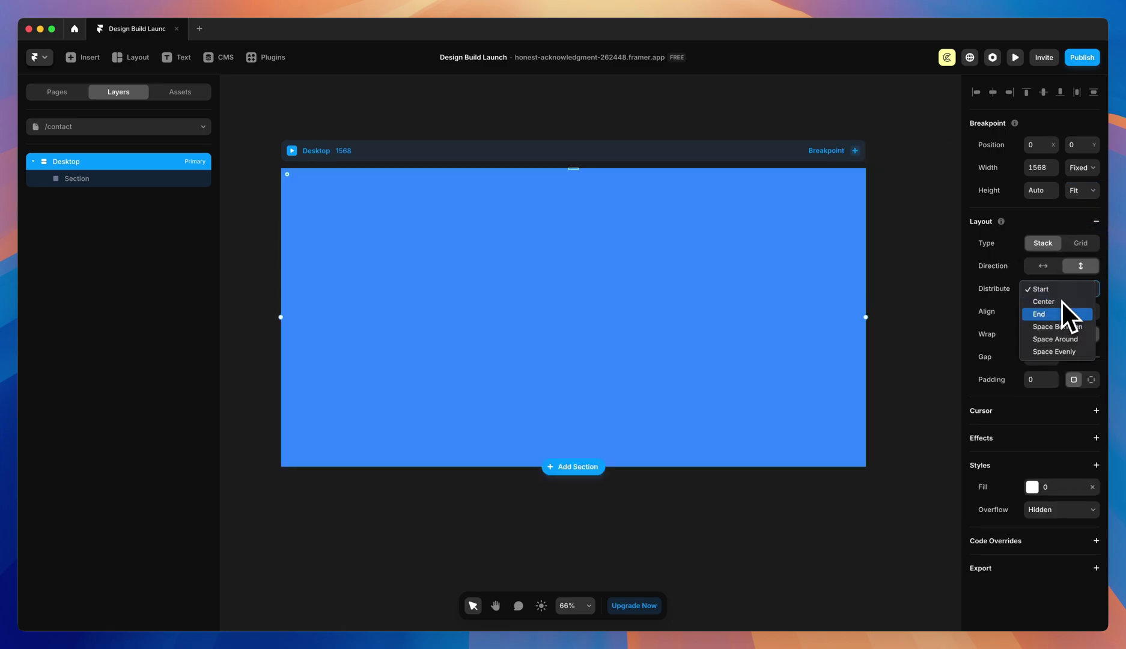
{"action": "left_click", "coordinate": [1048, 301]}
- Remove the Section frame's blue fill and extend its viewport height preview downward on the canvas
{"action": "left_click", "coordinate": [298, 234]}
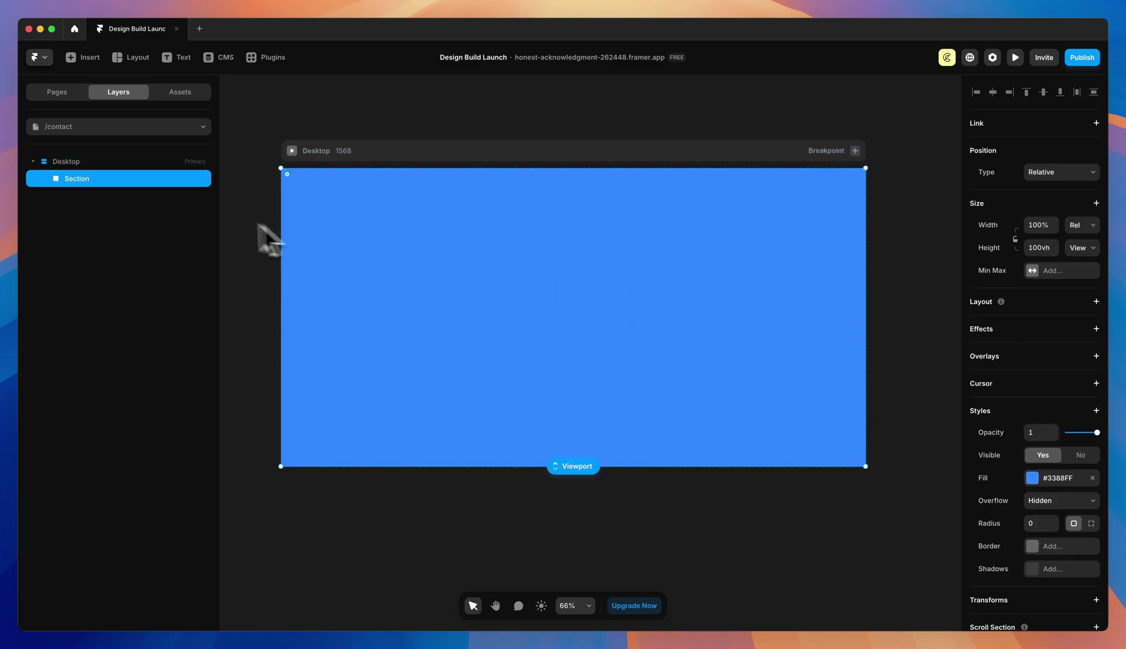
{"action": "left_click", "coordinate": [1092, 478]}
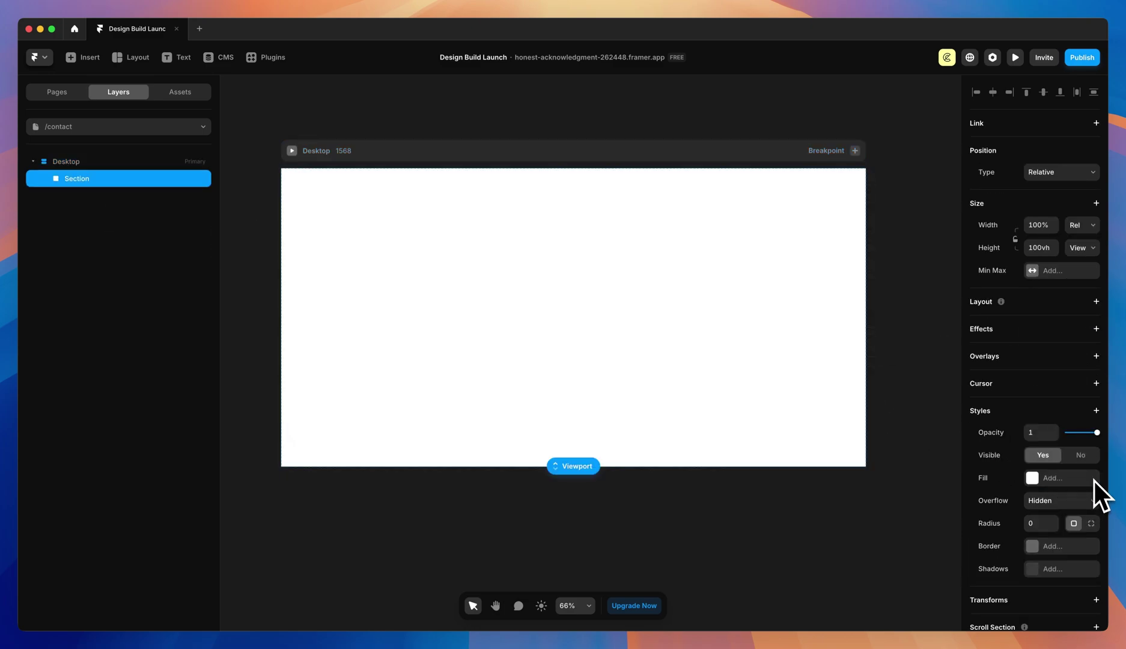
{"action": "left_click_drag", "start_coordinate": [588, 469], "coordinate": [599, 562]}
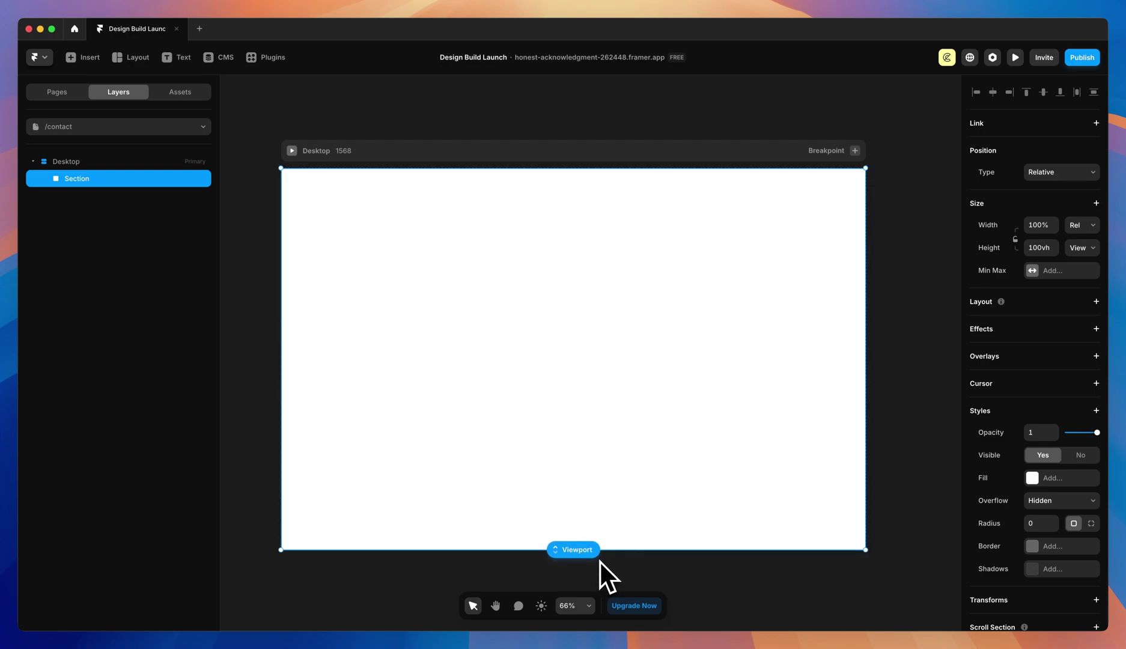
{"action": "left_click", "coordinate": [633, 107]}
- Copy Nav Logo and Nav Links from the Home page's Desktop breakpoint and paste them into the /contact page's Desktop breakpoint
{"action": "left_click", "coordinate": [133, 130]}
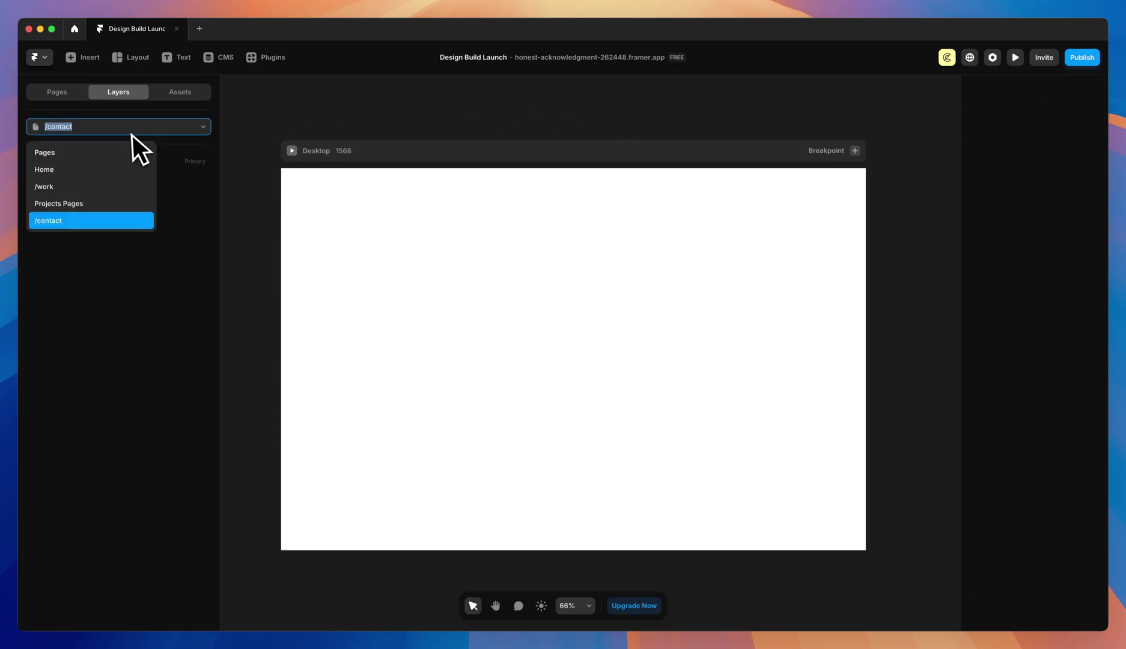
{"action": "left_click", "coordinate": [57, 169]}
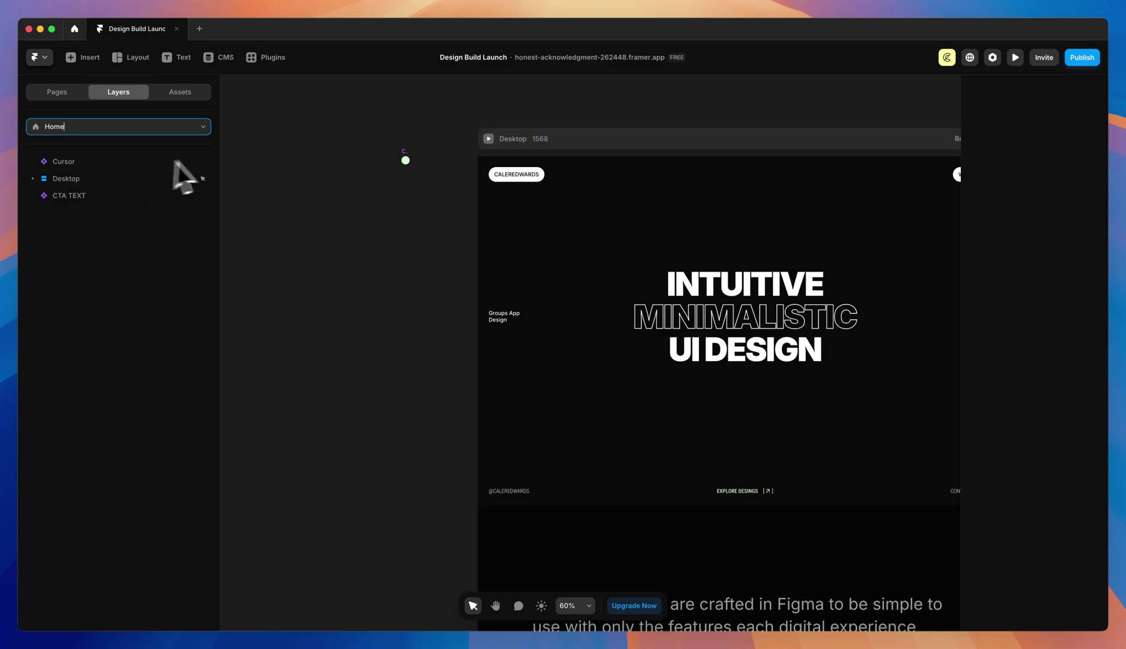
{"action": "left_click", "coordinate": [34, 179]}
{"action": "left_click", "coordinate": [81, 197]}
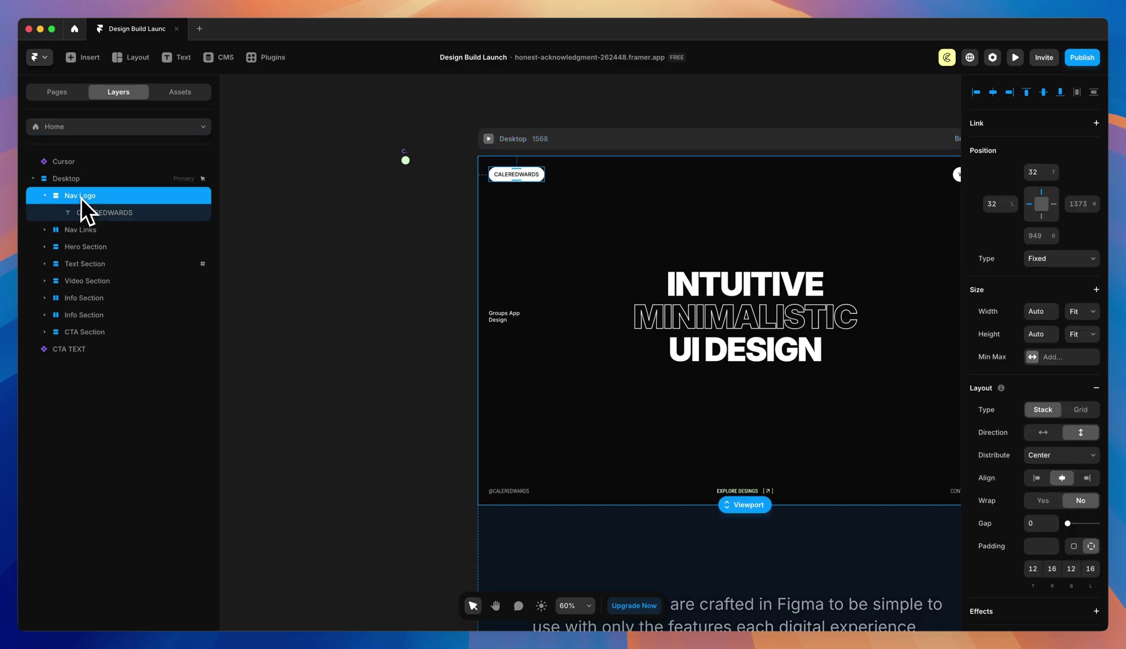
{"action": "left_click", "coordinate": [84, 235], "text": "shift"}
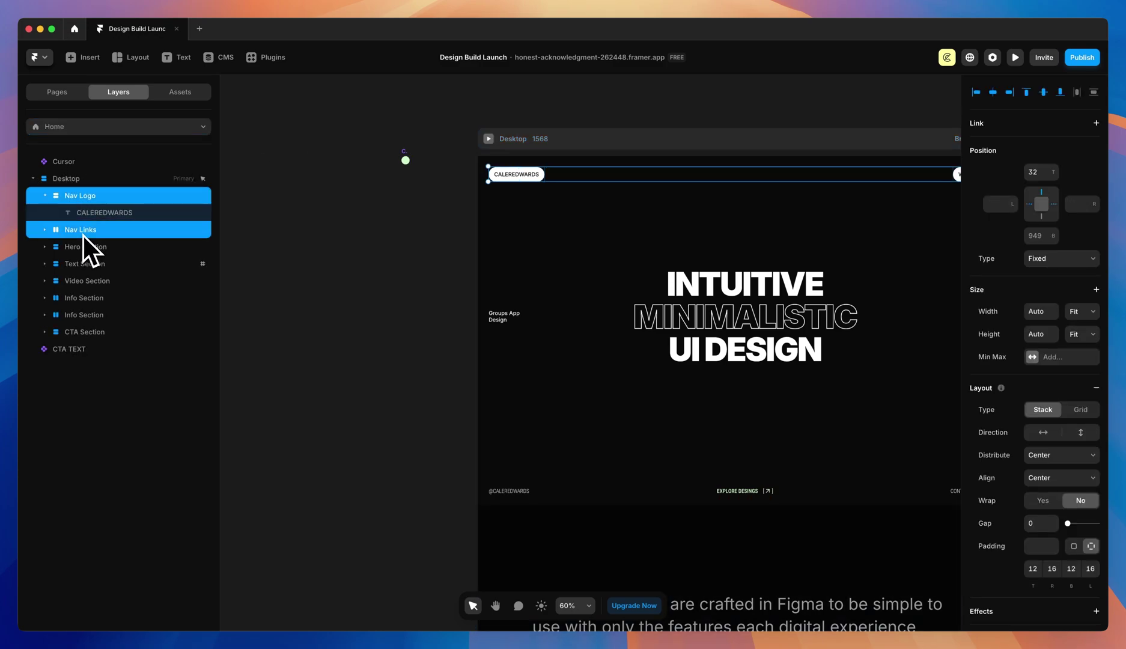
{"action": "key", "text": "super+c"}
{"action": "left_click", "coordinate": [83, 127]}
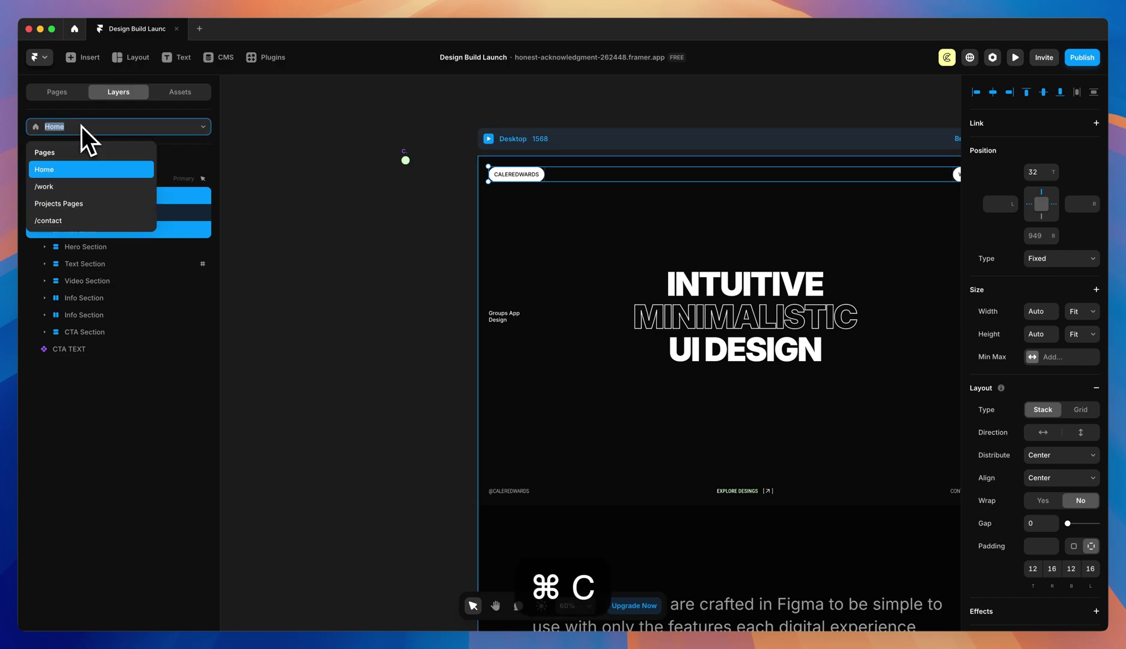
{"action": "left_click", "coordinate": [65, 219]}
{"action": "left_click", "coordinate": [434, 157]}
{"action": "key", "text": "super+v"}
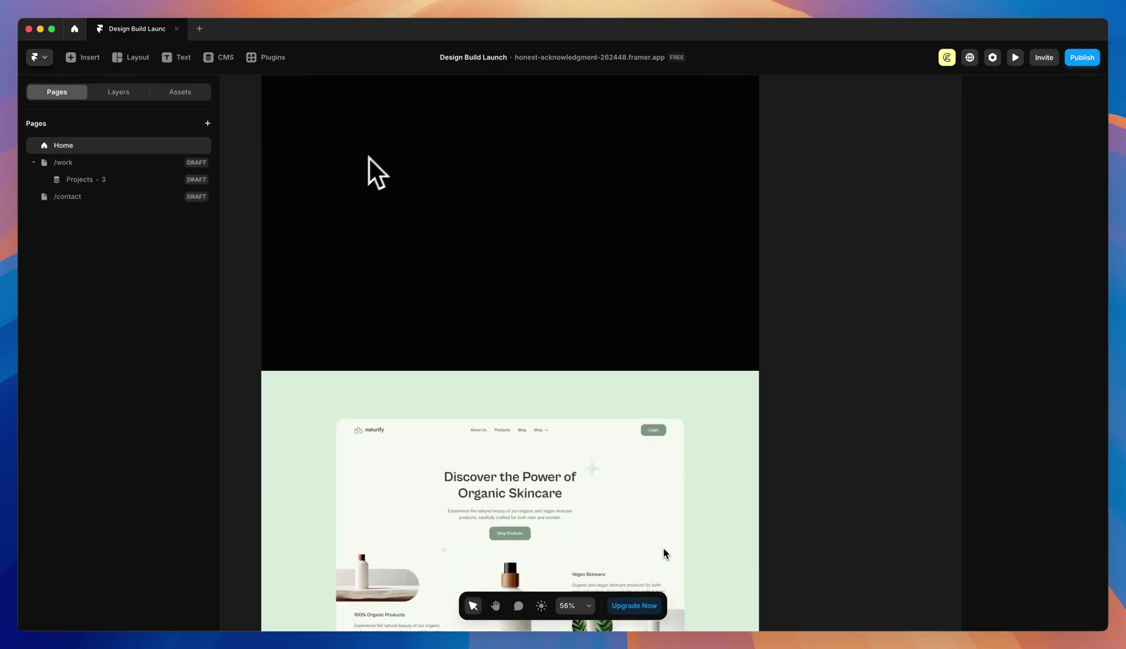
- Copy the bottom footer of the Home page's last section and paste it into the /contact page's Desktop breakpoint
{"action": "scroll", "coordinate": [370, 171], "scroll_direction": "down", "scroll_amount": 15}
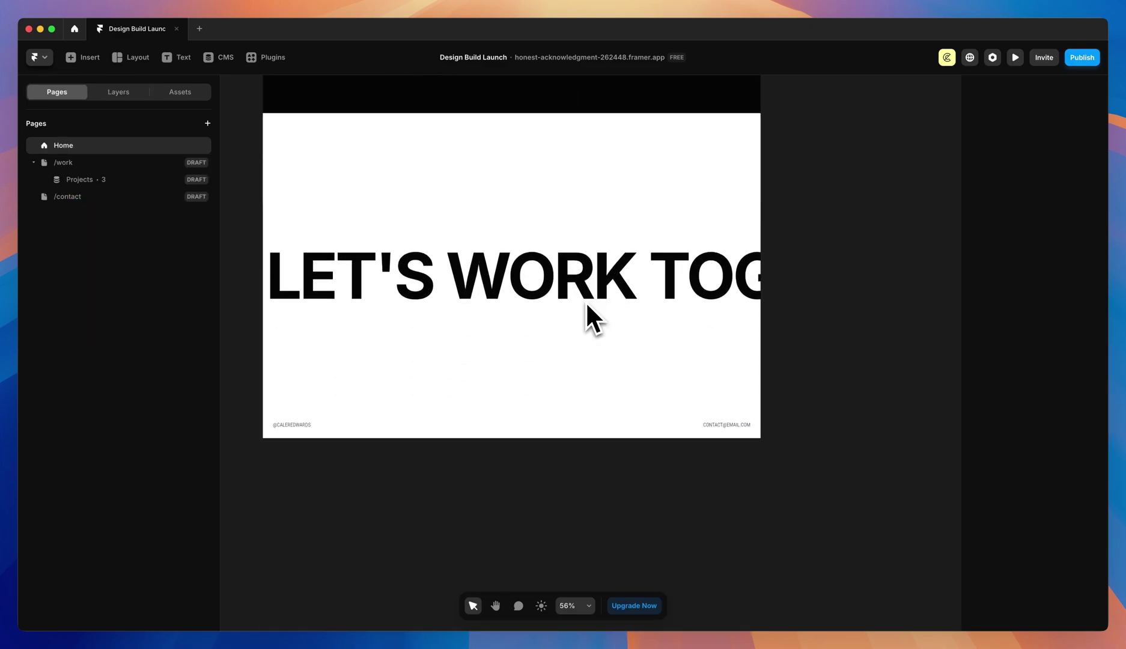
{"action": "left_click", "coordinate": [498, 376]}
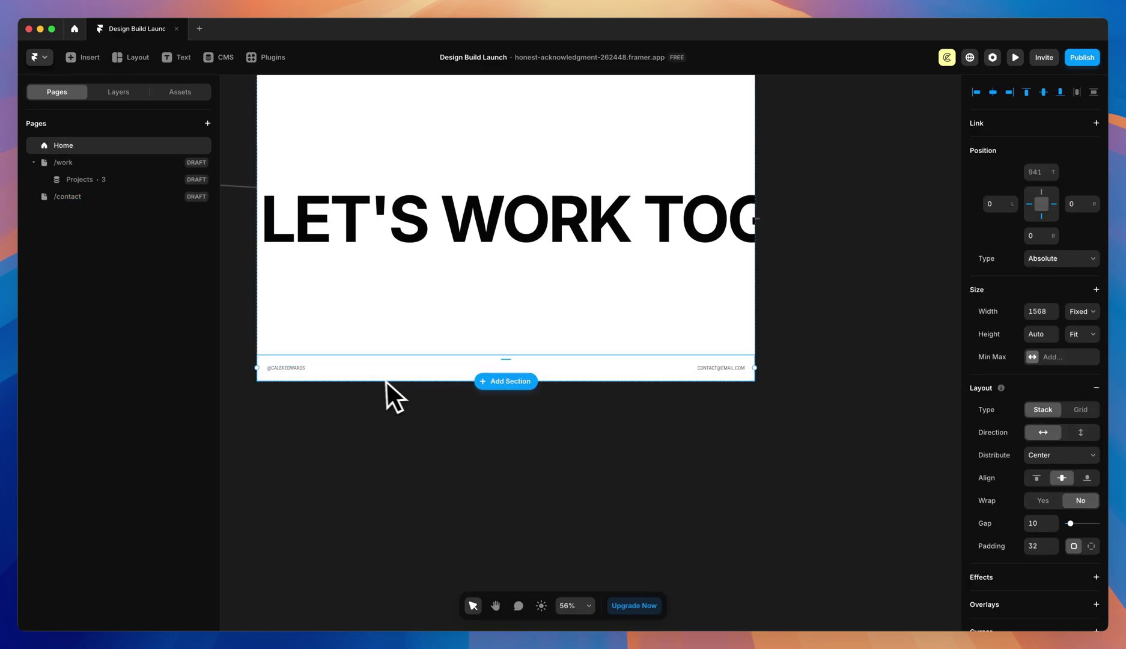
{"action": "key", "text": "super+c"}
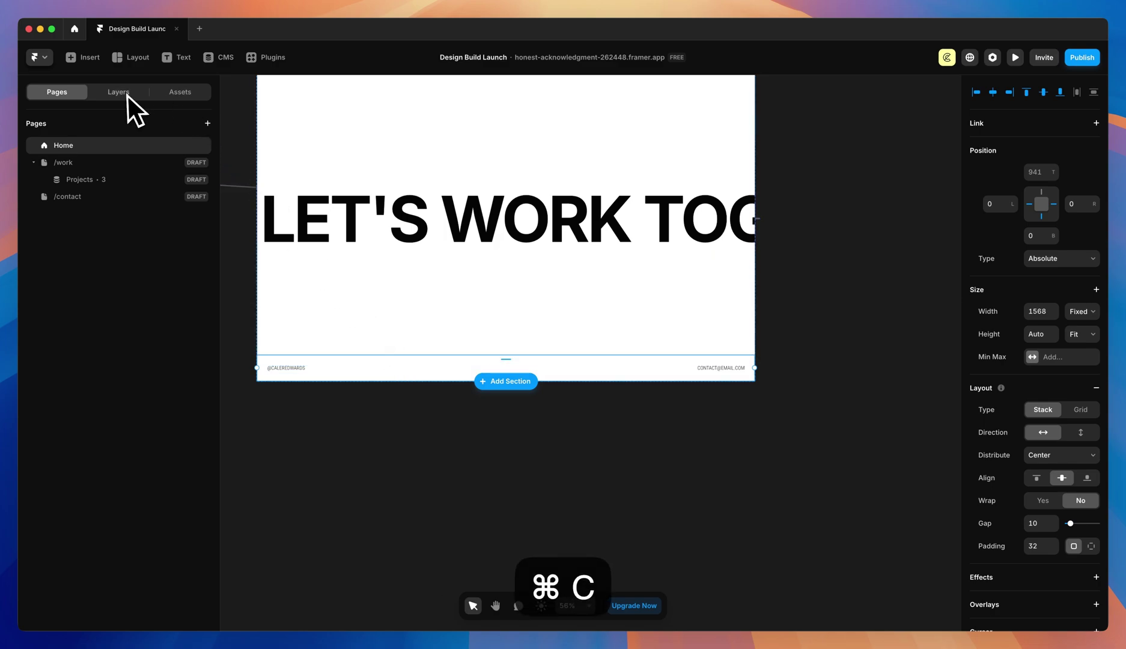
{"action": "left_click", "coordinate": [67, 196]}
{"action": "left_click", "coordinate": [513, 144]}
{"action": "key", "text": "super+v"}
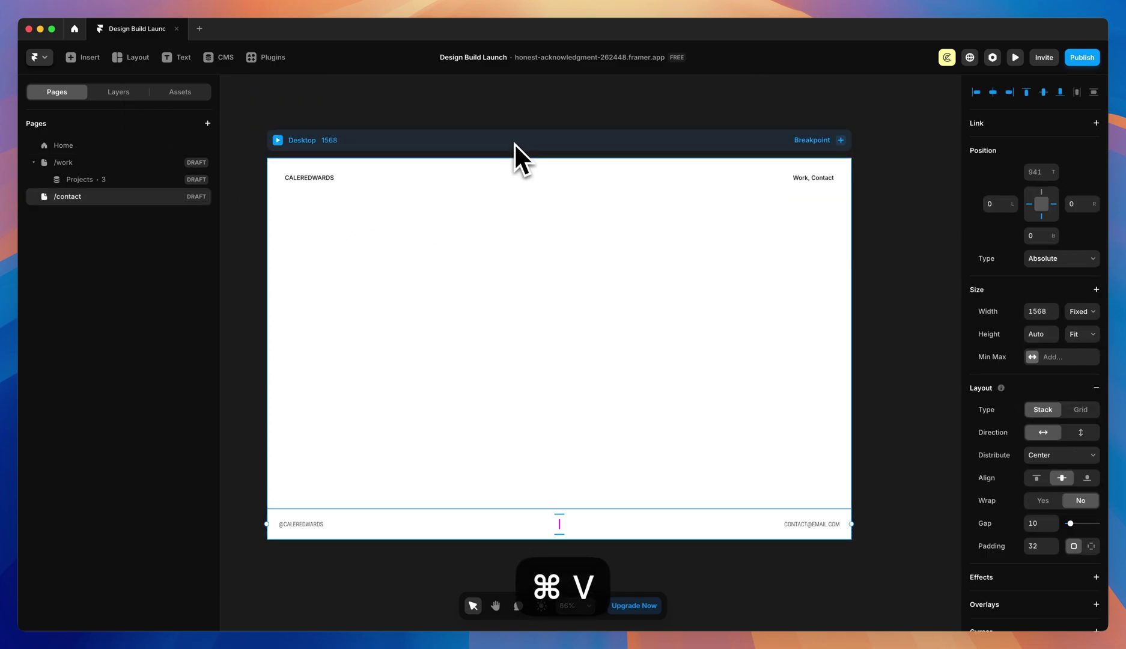
- Duplicate the Bottom Footer's Left stack as a stack named Center, with its distribution set to Center
{"action": "left_click", "coordinate": [117, 93]}
{"action": "key", "text": "super+z"}
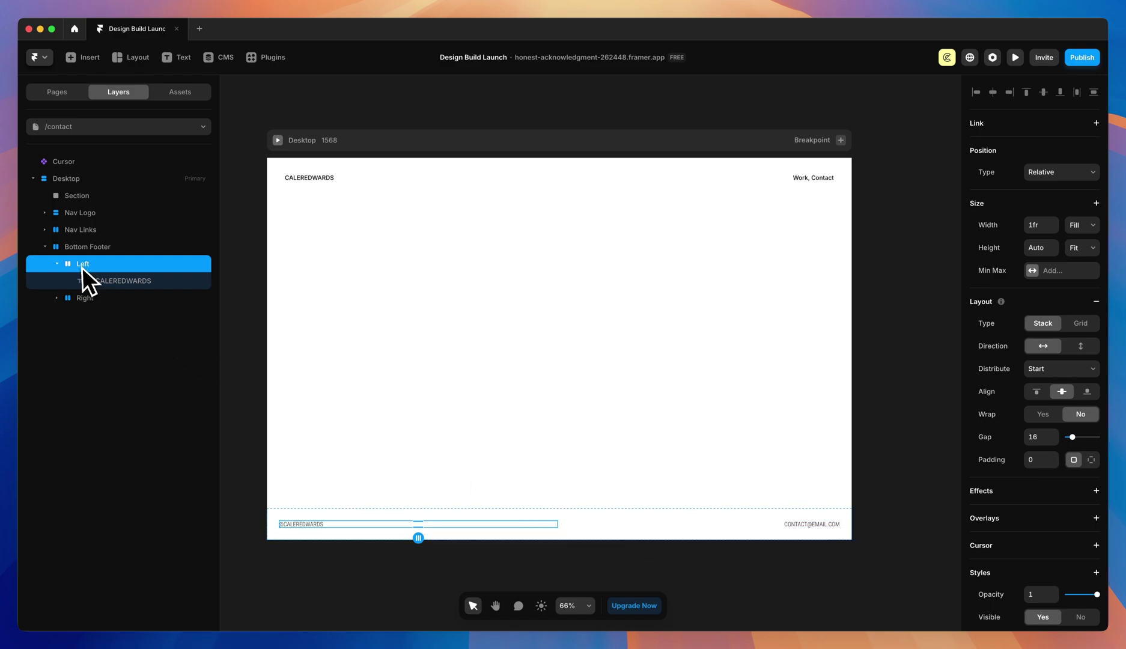
{"action": "key", "text": "super+d"}
{"action": "double_click", "coordinate": [81, 301]}
{"action": "type", "text": "Center"}
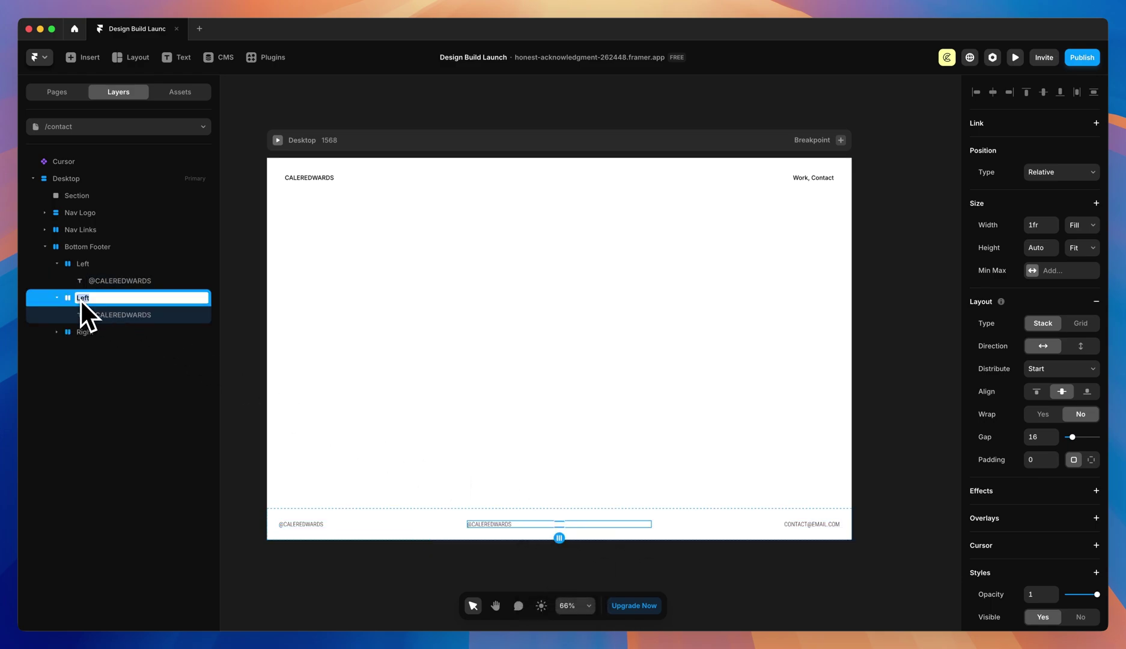
{"action": "key", "text": "Return"}
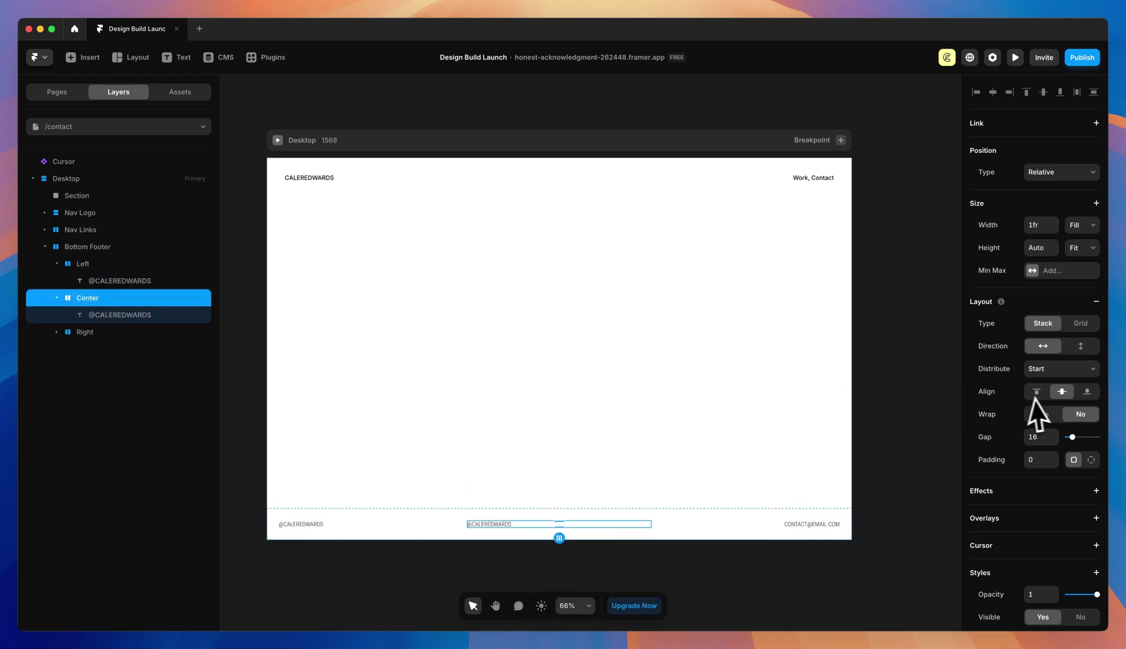
{"action": "left_click", "coordinate": [1075, 368]}
{"action": "left_click", "coordinate": [1050, 383]}
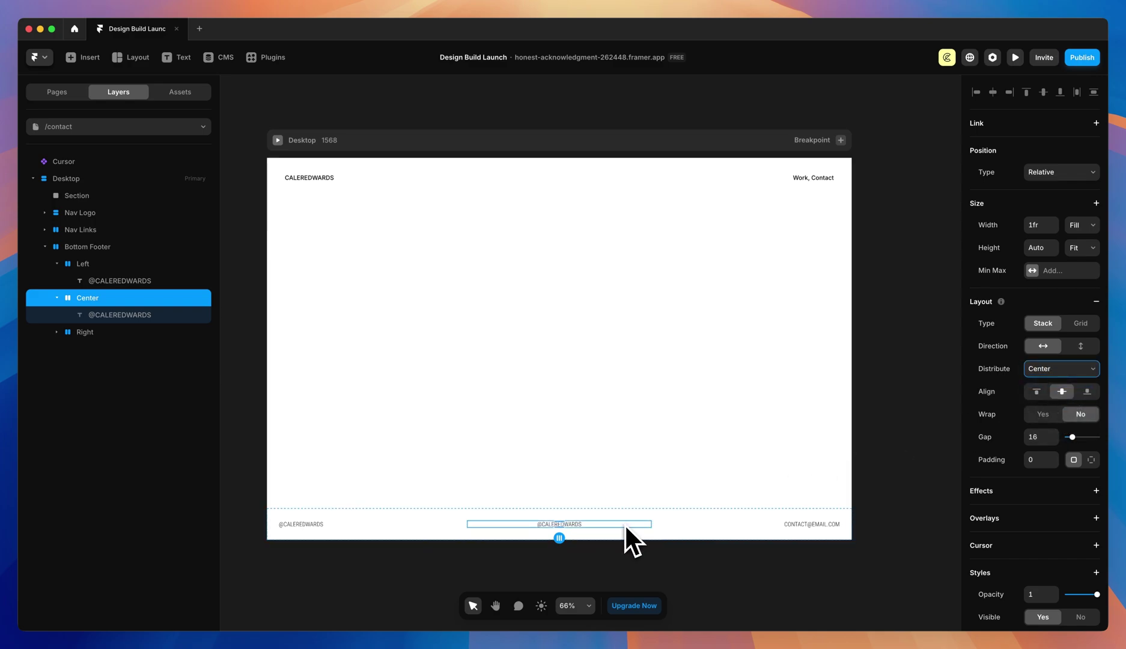
- Paste the View Project Link from Projects Pages into the footer's Center stack and delete the duplicated handle text beside it
{"action": "left_click", "coordinate": [81, 125]}
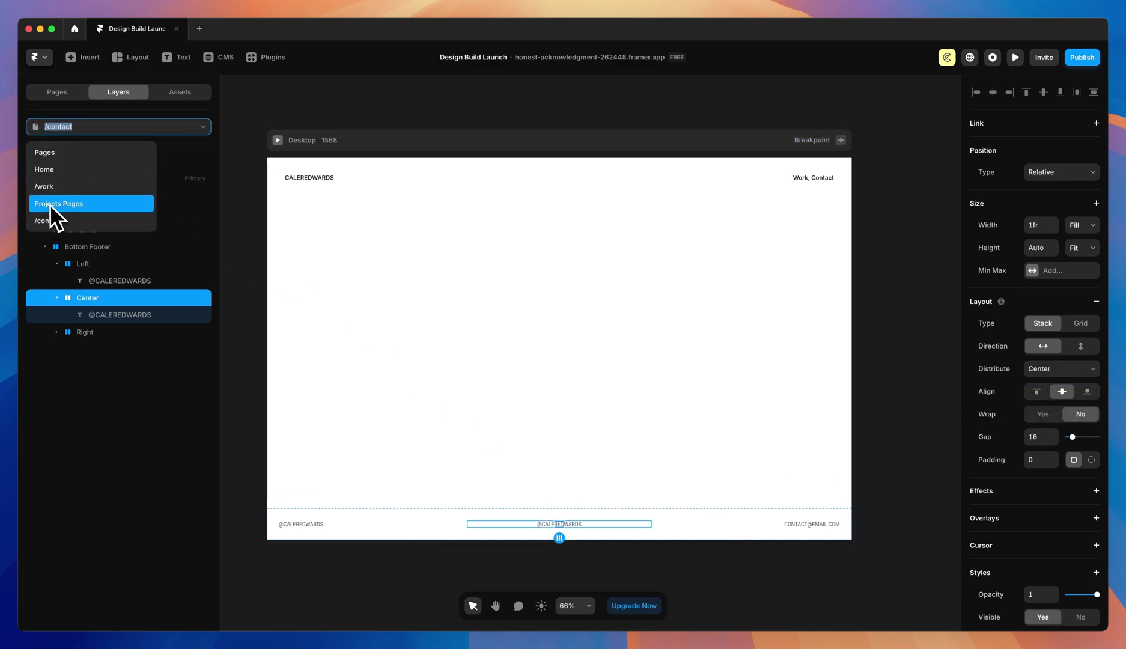
{"action": "left_click", "coordinate": [51, 204]}
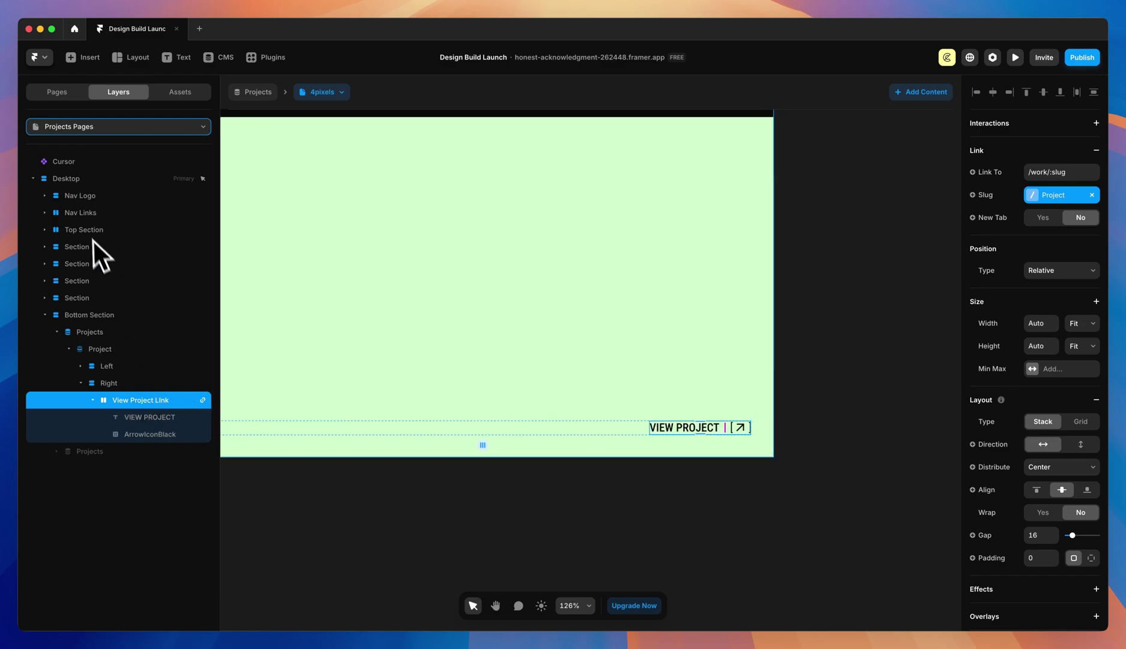
{"action": "left_click", "coordinate": [91, 128]}
{"action": "left_click", "coordinate": [61, 223]}
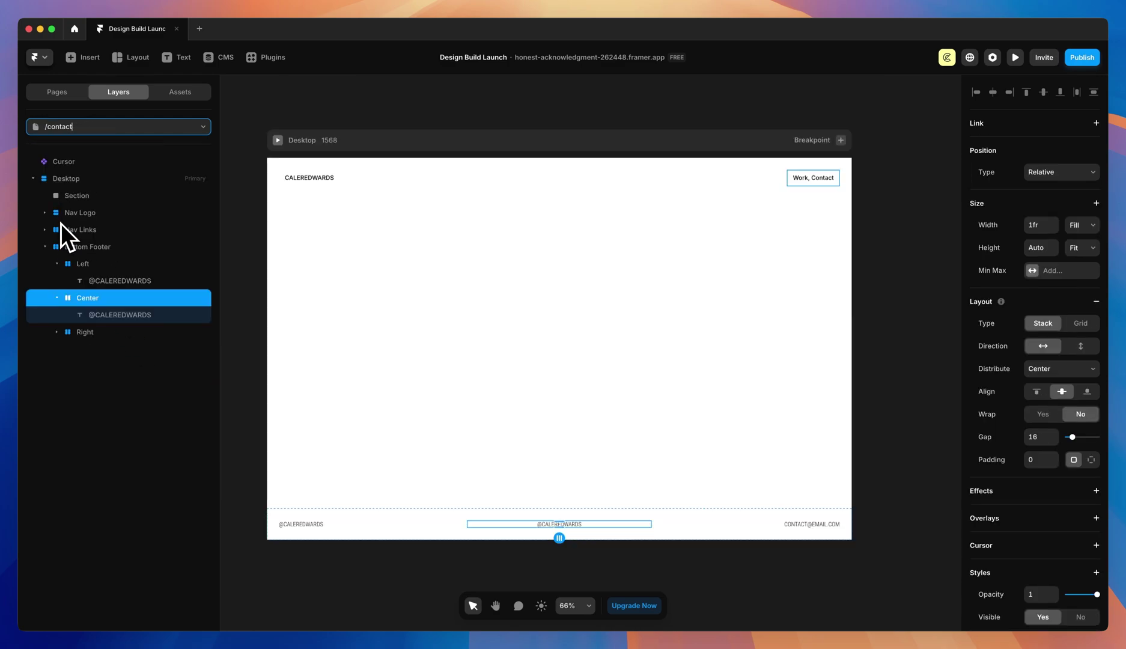
{"action": "key", "text": "ctrl+v"}
{"action": "scroll", "coordinate": [559, 525], "scroll_direction": "up", "scroll_amount": 3}
{"action": "left_click", "coordinate": [114, 318]}
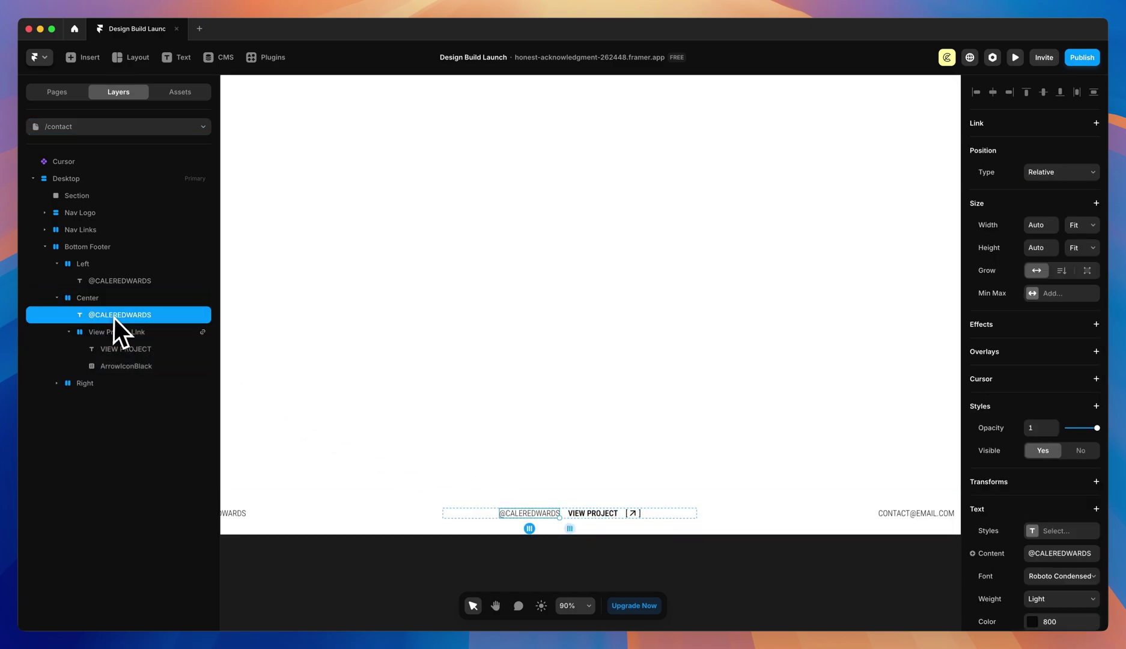
{"action": "key", "text": "BackSpace"}
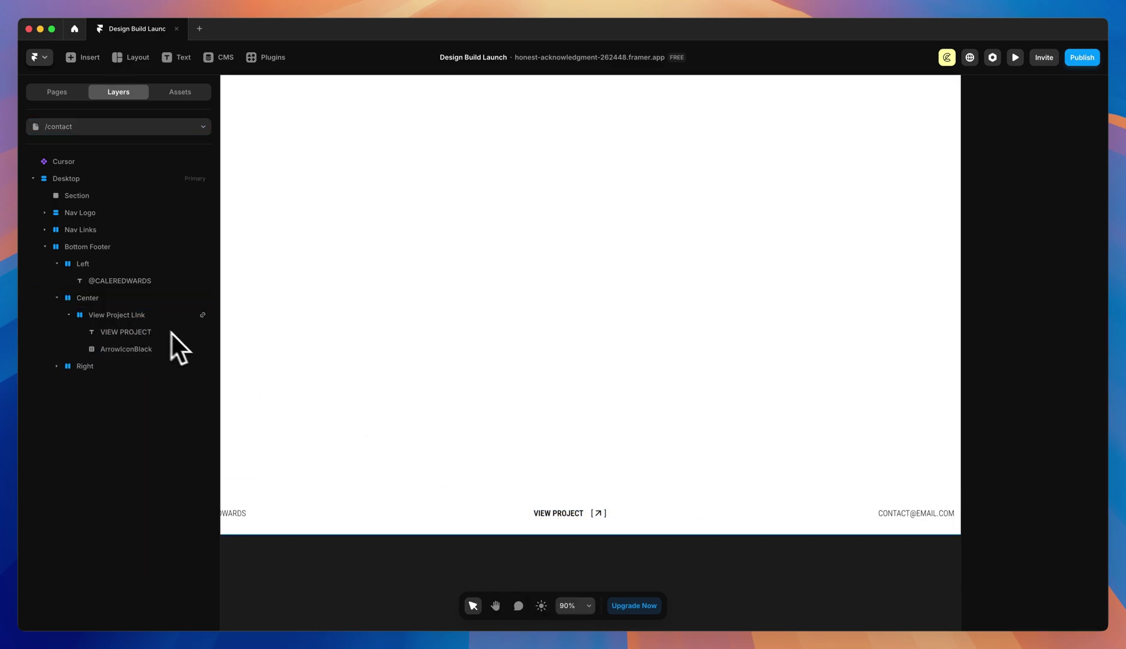
- Replace the footer View Project Link's /work/:slug link with /work and change its text to EXPLORE DESIGNS
{"action": "left_click", "coordinate": [588, 514]}
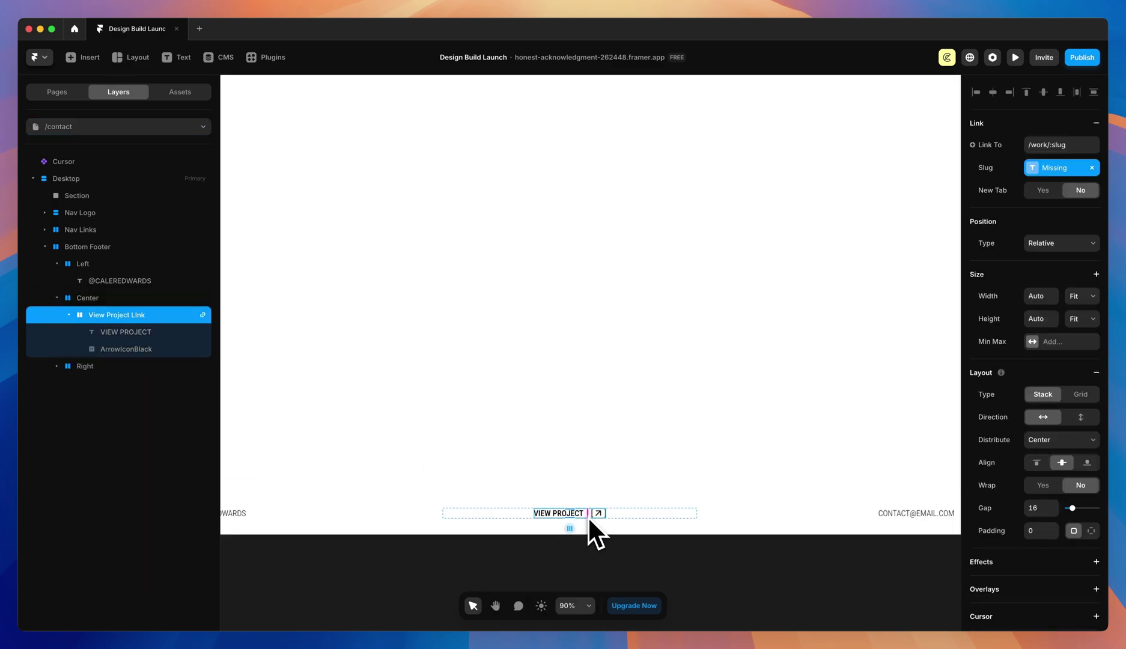
{"action": "left_click", "coordinate": [1090, 168]}
{"action": "left_click", "coordinate": [1080, 145]}
{"action": "left_click", "coordinate": [1097, 123]}
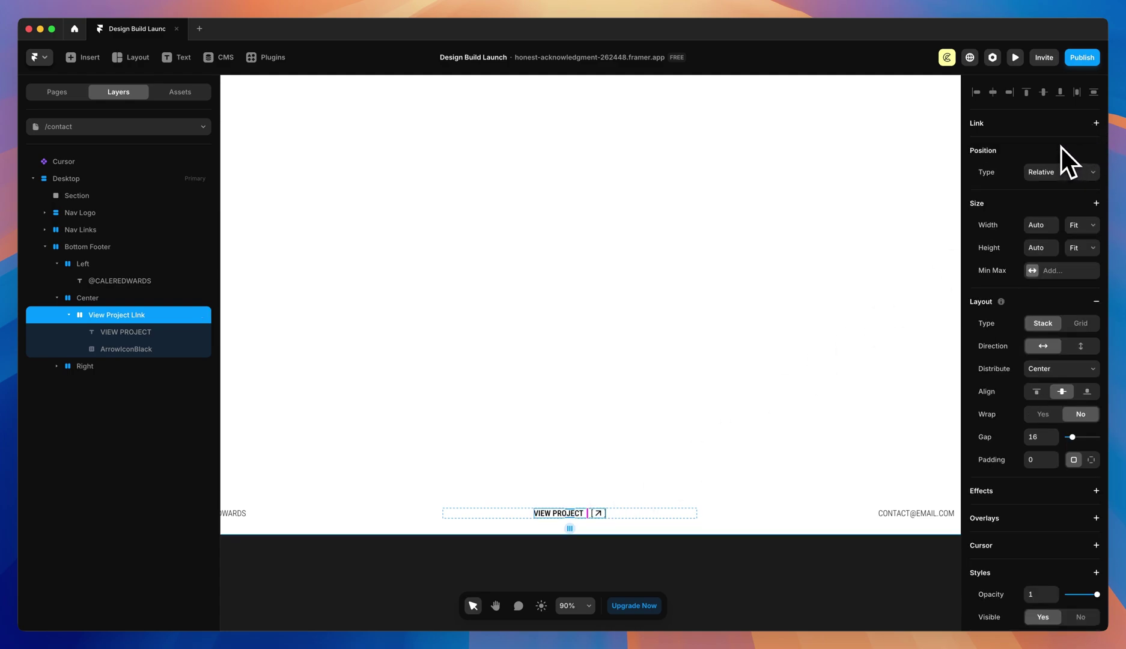
{"action": "left_click", "coordinate": [1095, 124]}
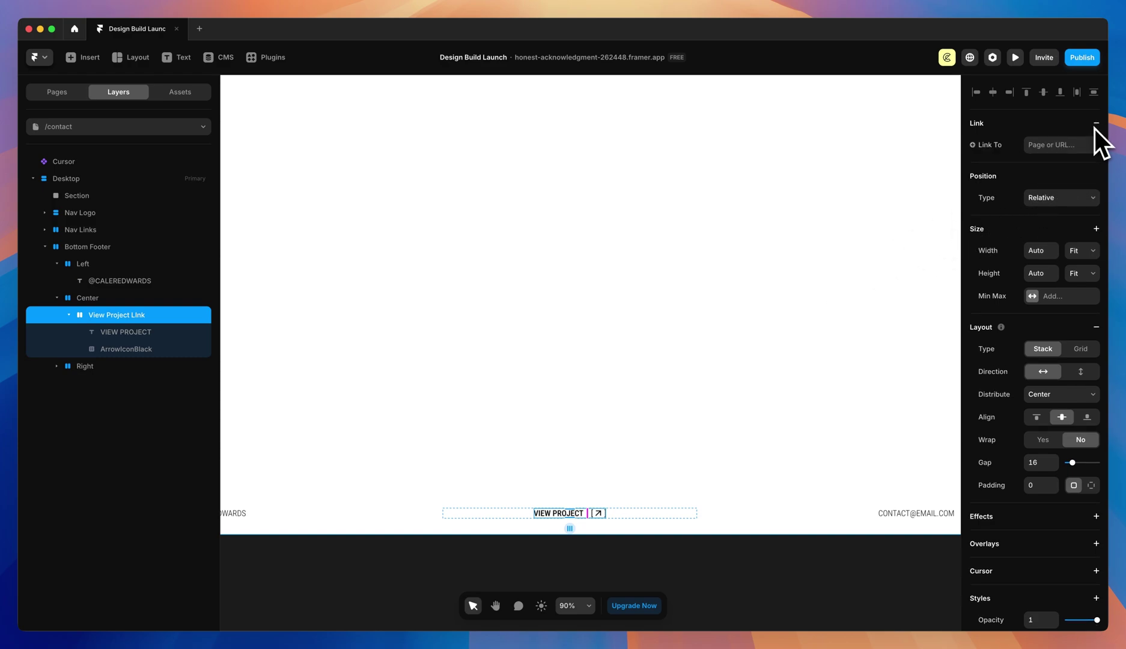
{"action": "left_click", "coordinate": [1058, 146]}
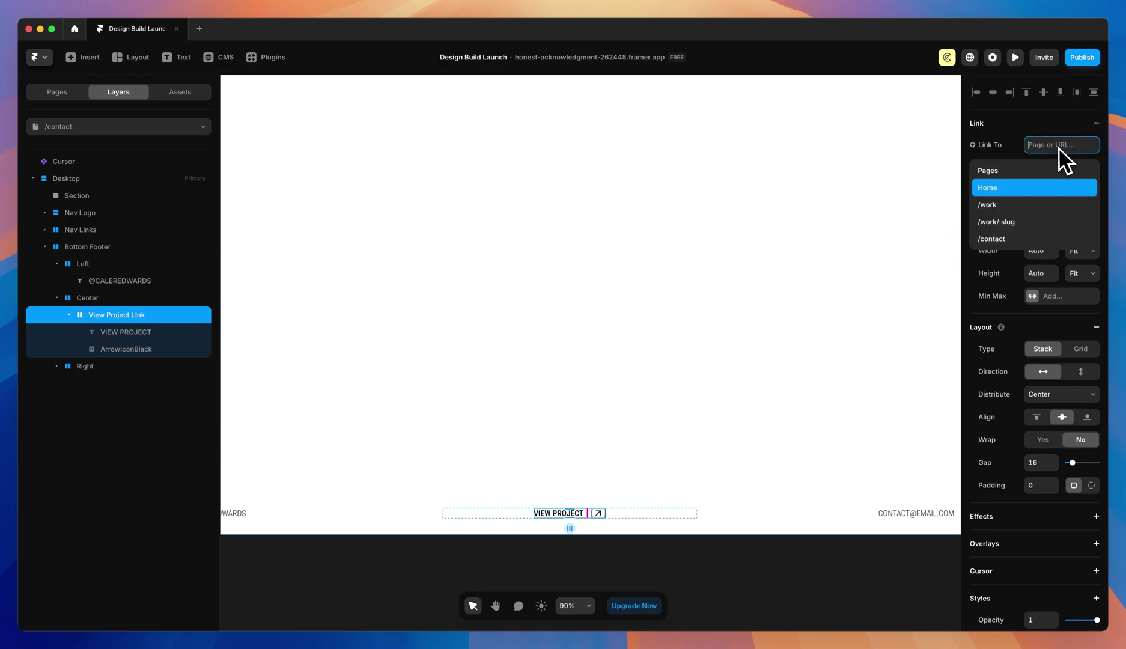
{"action": "left_click", "coordinate": [991, 207]}
{"action": "scroll", "coordinate": [673, 255], "scroll_direction": "down", "scroll_amount": 5}
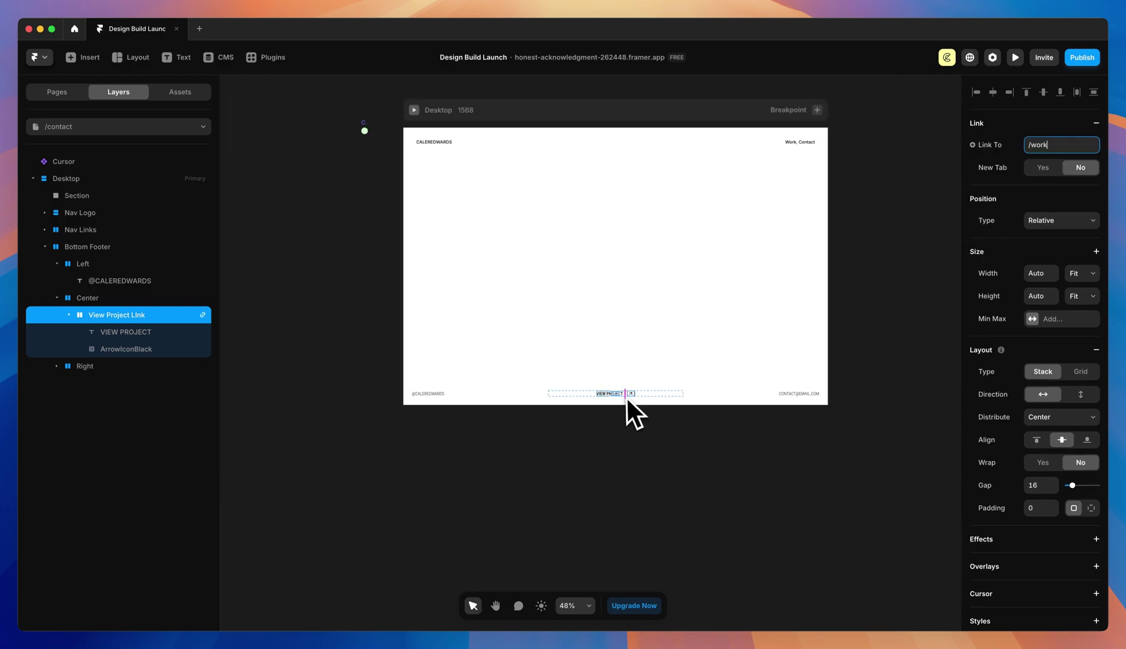
{"action": "scroll", "coordinate": [626, 396], "scroll_direction": "up", "scroll_amount": 5}
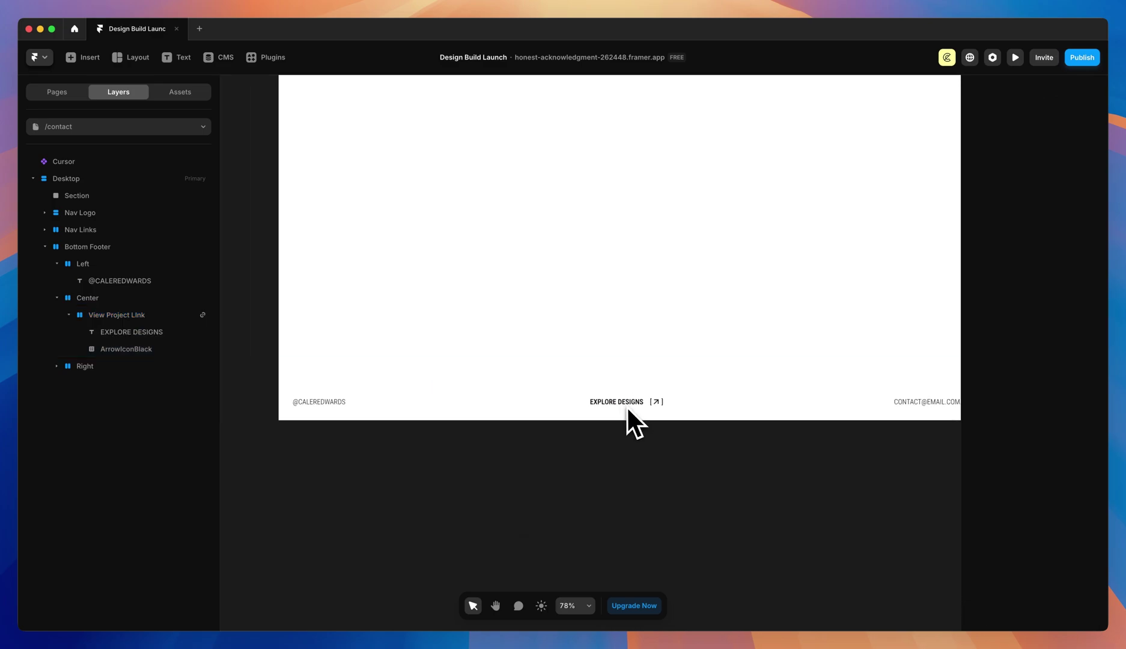
- Review the layout of the project list on the /work page
{"action": "left_click", "coordinate": [104, 124]}
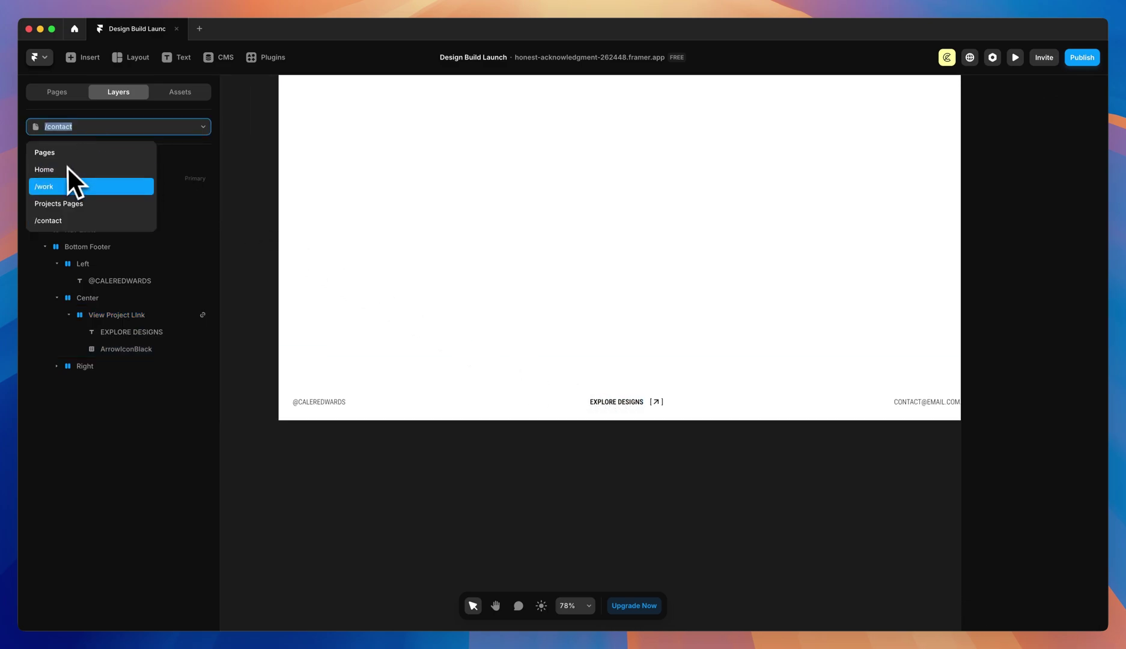
{"action": "left_click", "coordinate": [66, 180]}
{"action": "scroll", "coordinate": [648, 314], "scroll_direction": "down", "scroll_amount": 3}
{"action": "scroll", "coordinate": [684, 303], "scroll_direction": "down", "scroll_amount": 5}
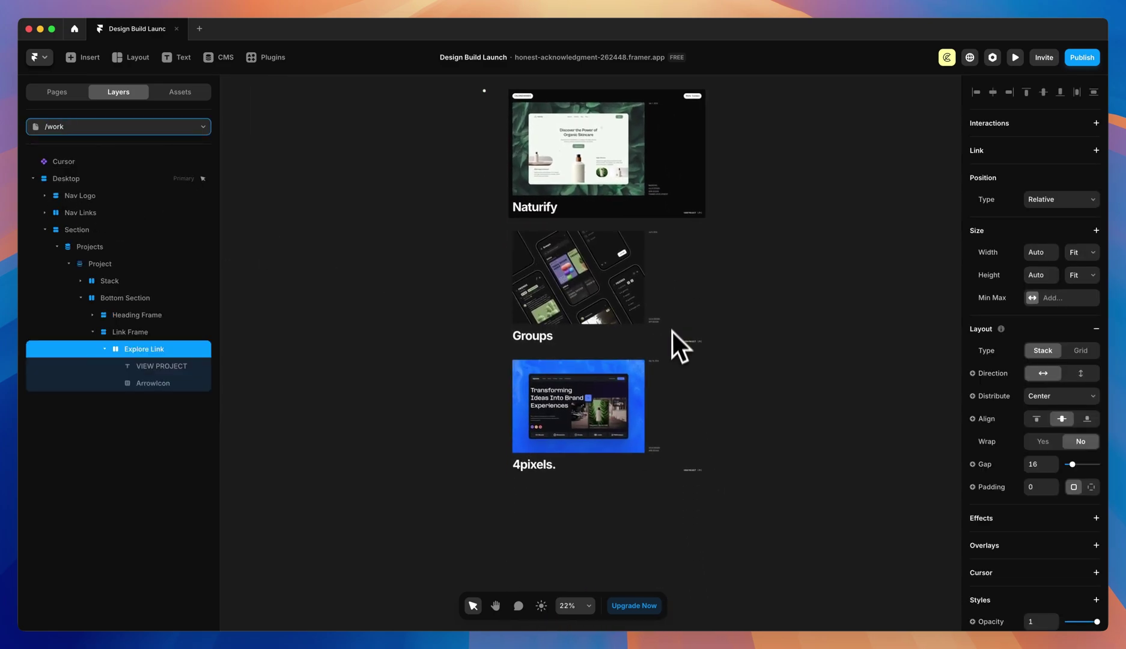
- Give the /contact page's Section a stack layout with vertical direction
{"action": "scroll", "coordinate": [625, 314], "scroll_direction": "up", "scroll_amount": 3}
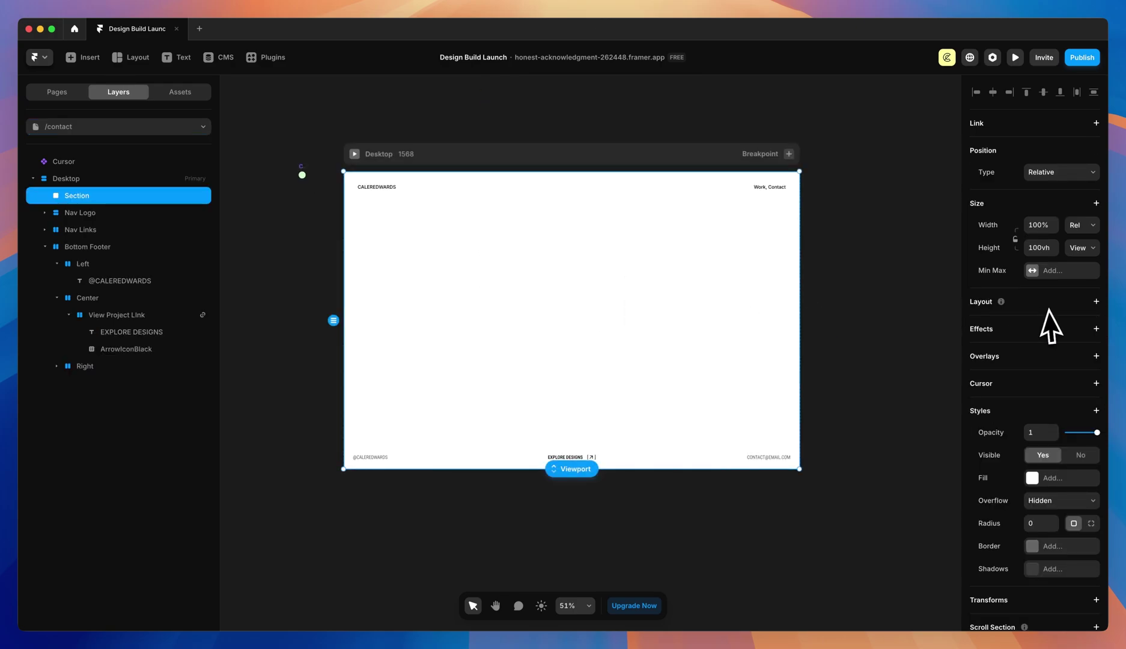
{"action": "left_click", "coordinate": [1096, 302]}
{"action": "left_click", "coordinate": [1083, 346]}
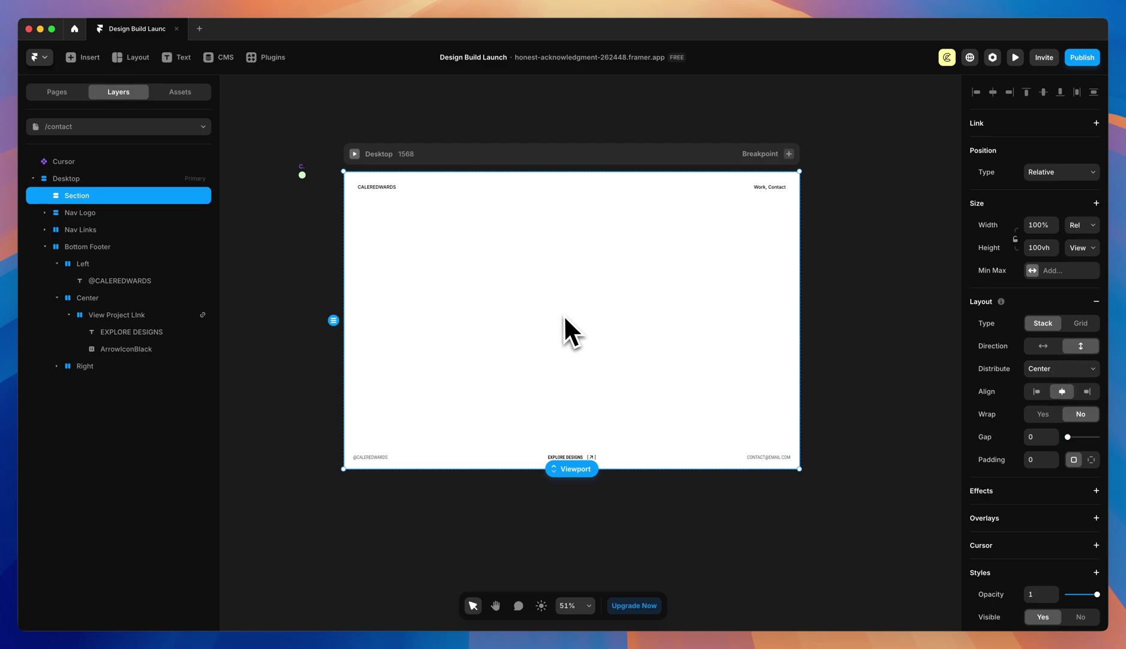
- Add a text layer with the placeholder fasdfasdf inside the Section
{"action": "key", "text": "t"}
{"action": "left_click", "coordinate": [580, 310]}
{"action": "type", "text": "fasdfasdf"}
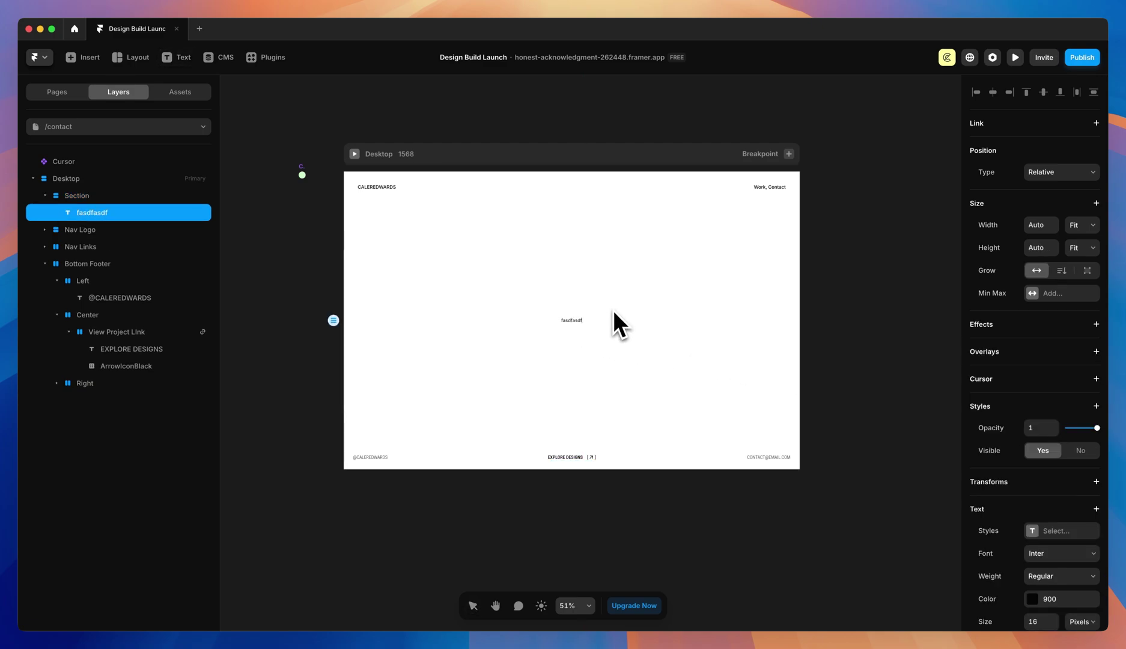
{"action": "key", "text": "Escape"}
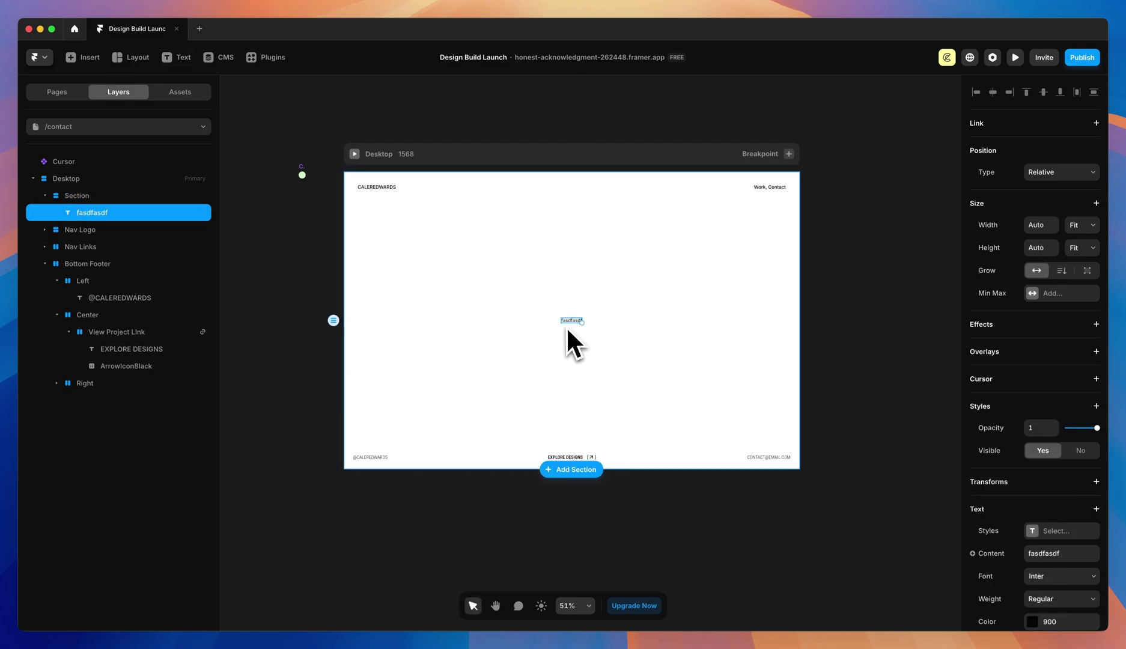
- Apply the Heading BIG text style to the Section's placeholder text and change its wording to [Contact]
{"action": "scroll", "coordinate": [1073, 420], "scroll_direction": "down", "scroll_amount": 3}
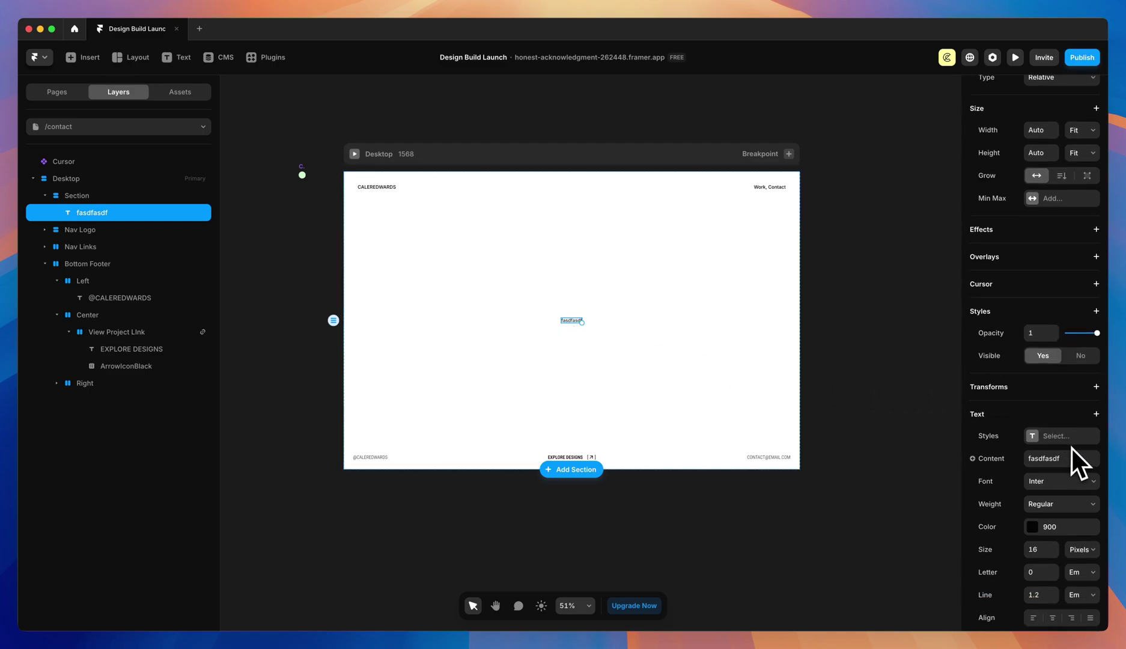
{"action": "left_click", "coordinate": [1061, 438]}
{"action": "left_click", "coordinate": [849, 424]}
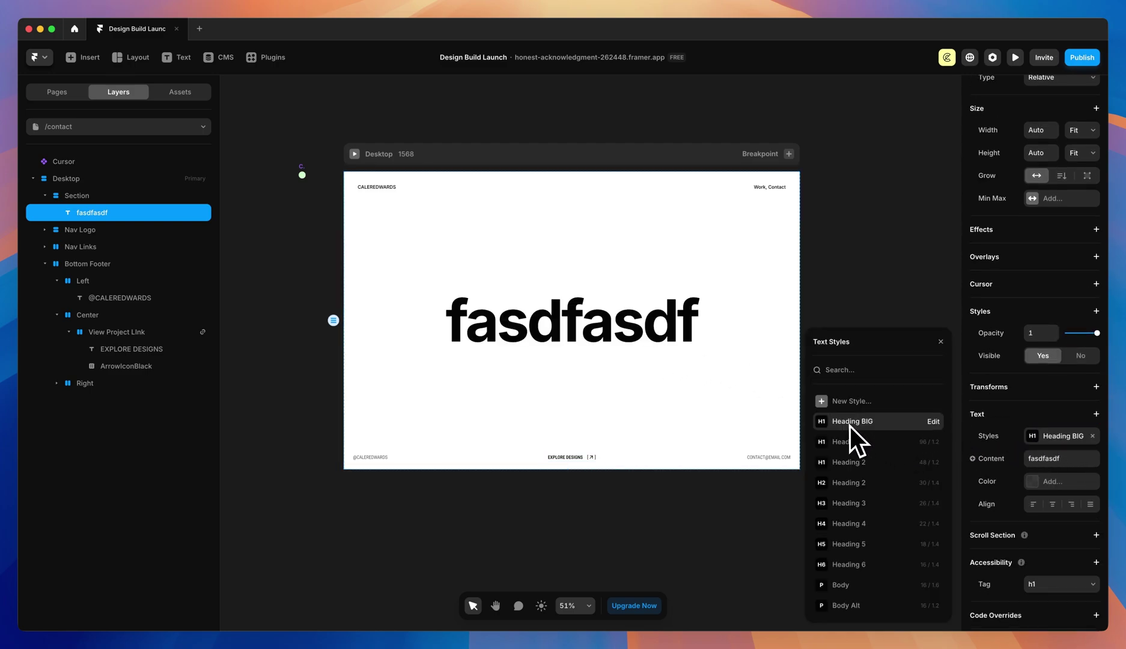
{"action": "double_click", "coordinate": [608, 334]}
{"action": "type", "text": "[Contact]"}
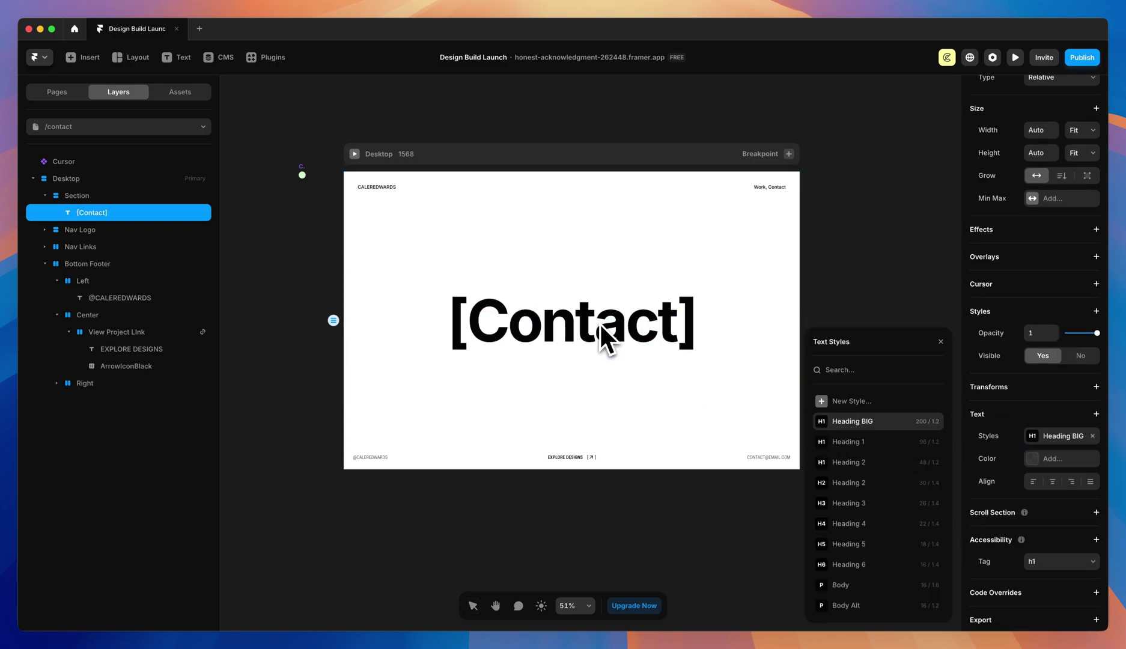
{"action": "left_click", "coordinate": [668, 283]}
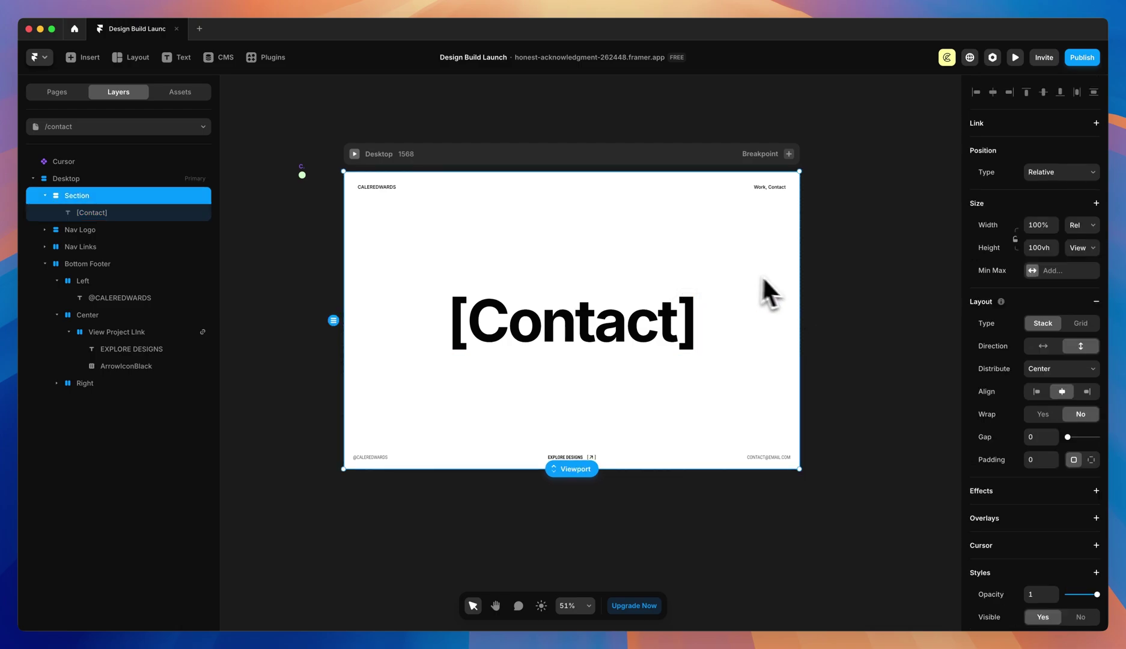
- Link the [Contact] heading to a mailto address using the placeholder contact e-mail
{"action": "left_click", "coordinate": [913, 311]}
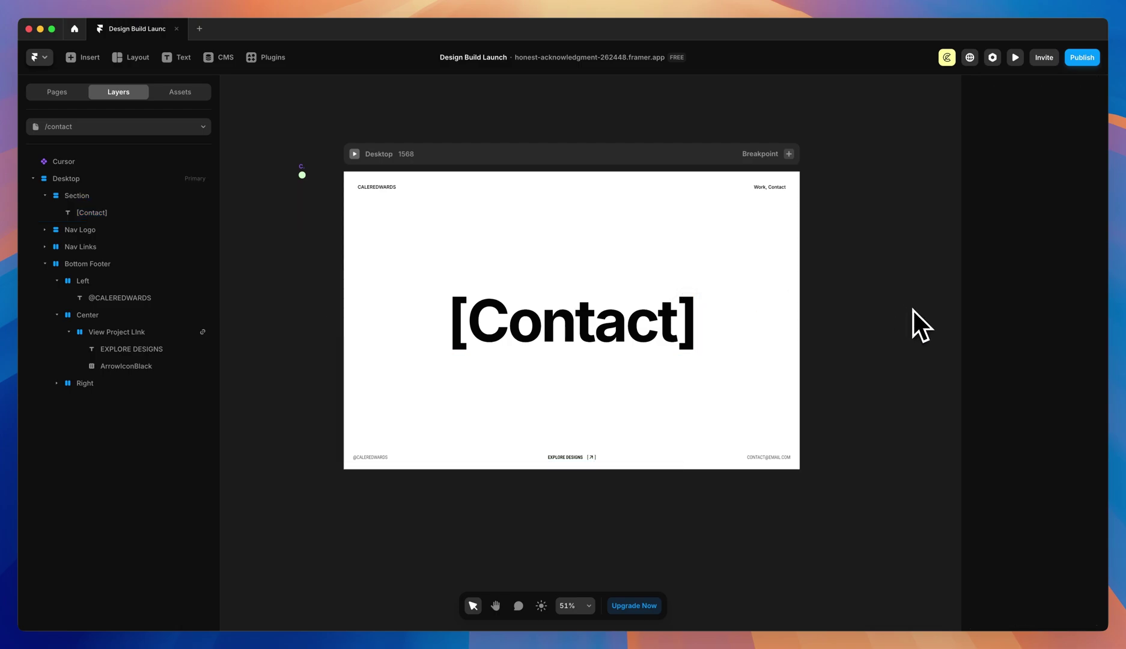
{"action": "scroll", "coordinate": [687, 251], "scroll_direction": "up", "scroll_amount": 5}
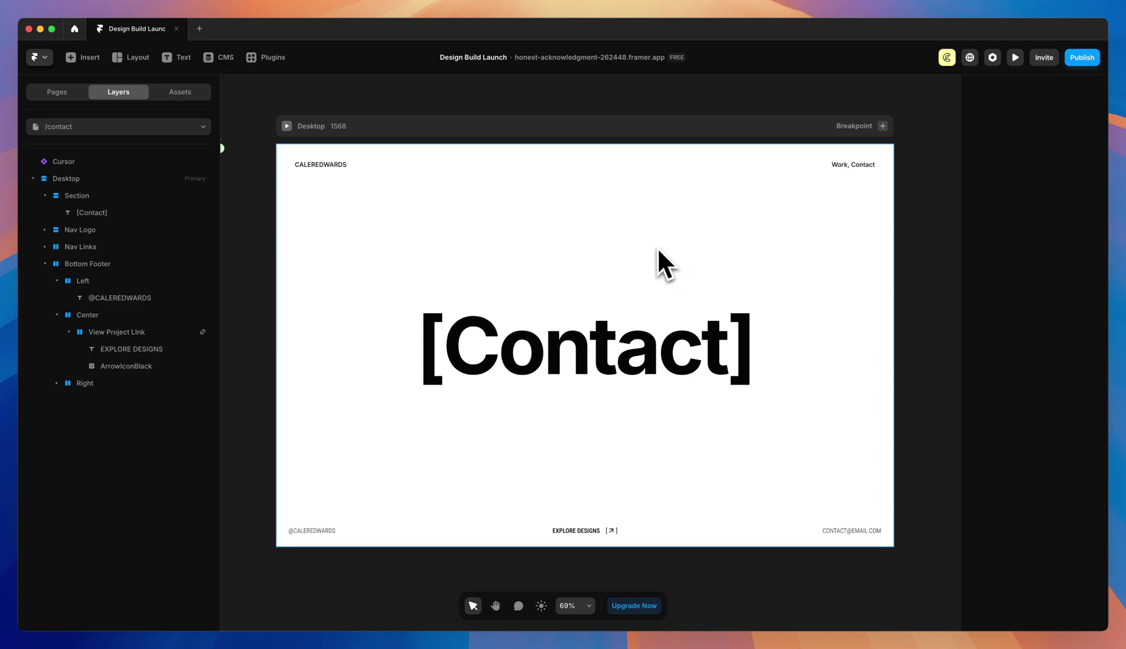
{"action": "left_click", "coordinate": [621, 366]}
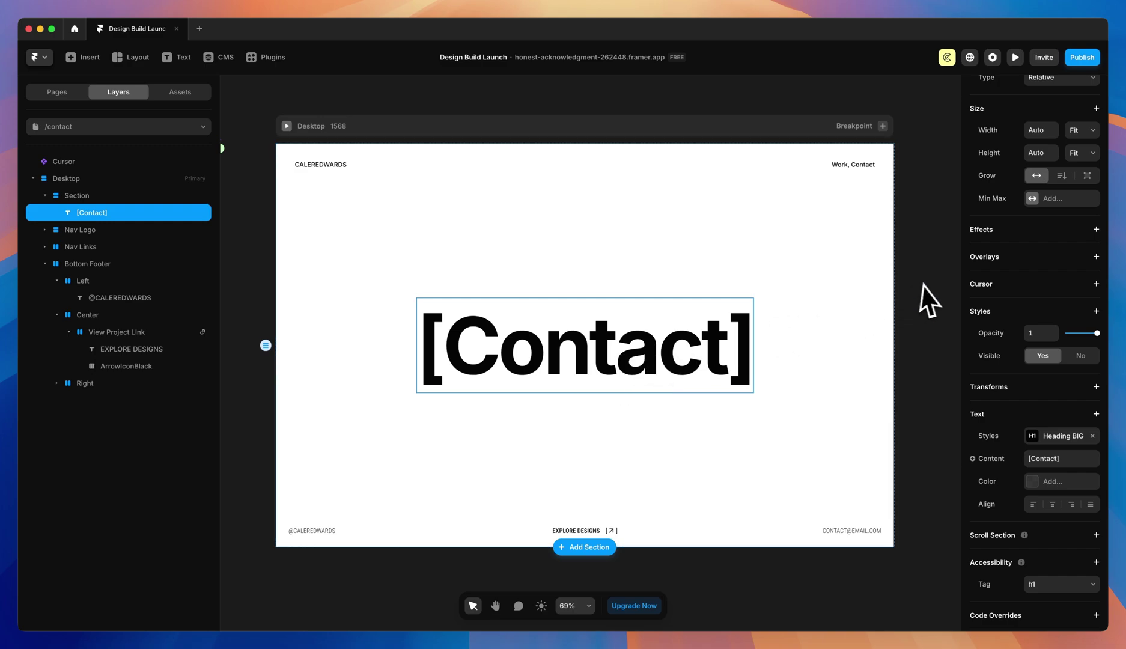
{"action": "scroll", "coordinate": [1002, 296], "scroll_direction": "up", "scroll_amount": 3}
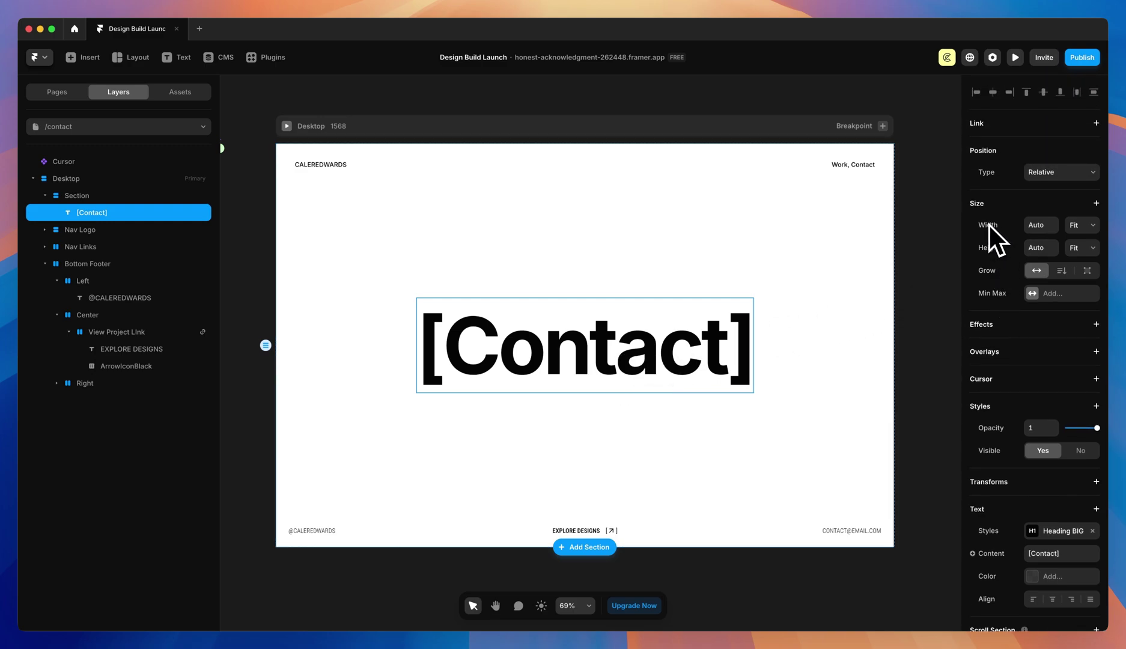
{"action": "left_click", "coordinate": [1096, 122]}
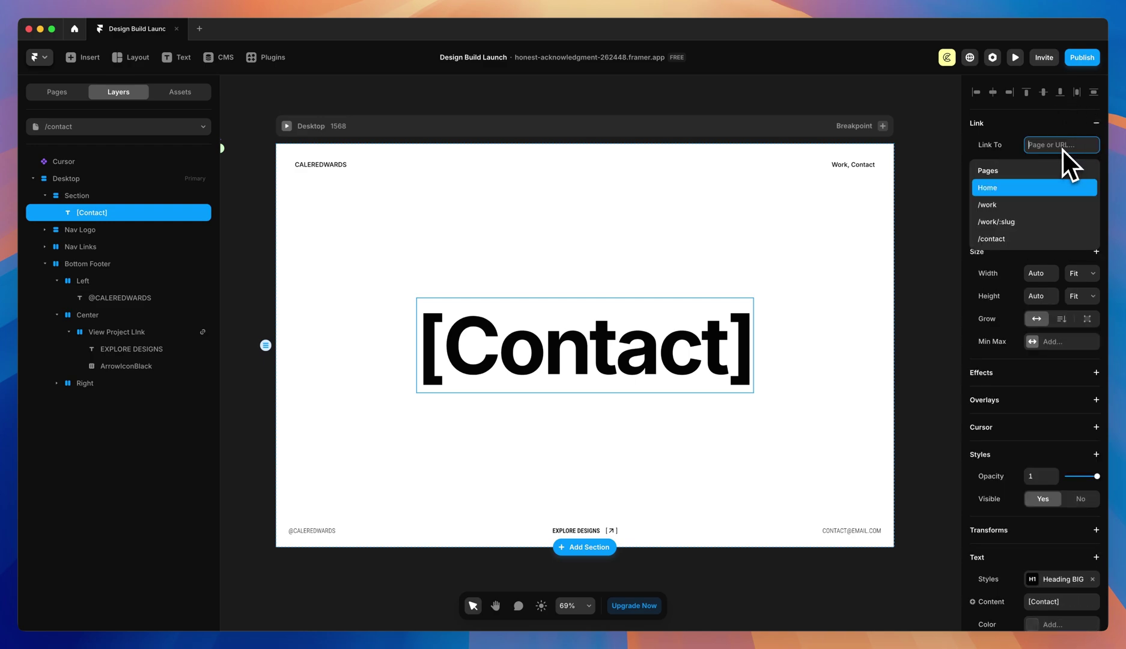
{"action": "type", "text": "mailto:ea"}
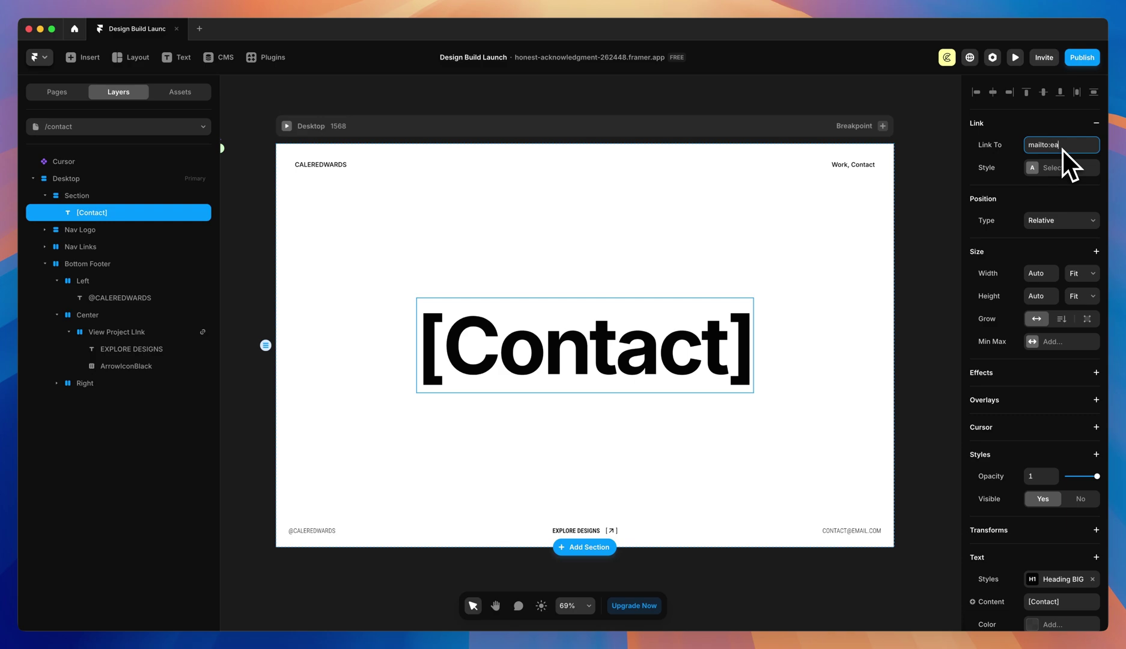
{"action": "type", "text": "email@email.com"}
{"action": "key", "text": "Return"}
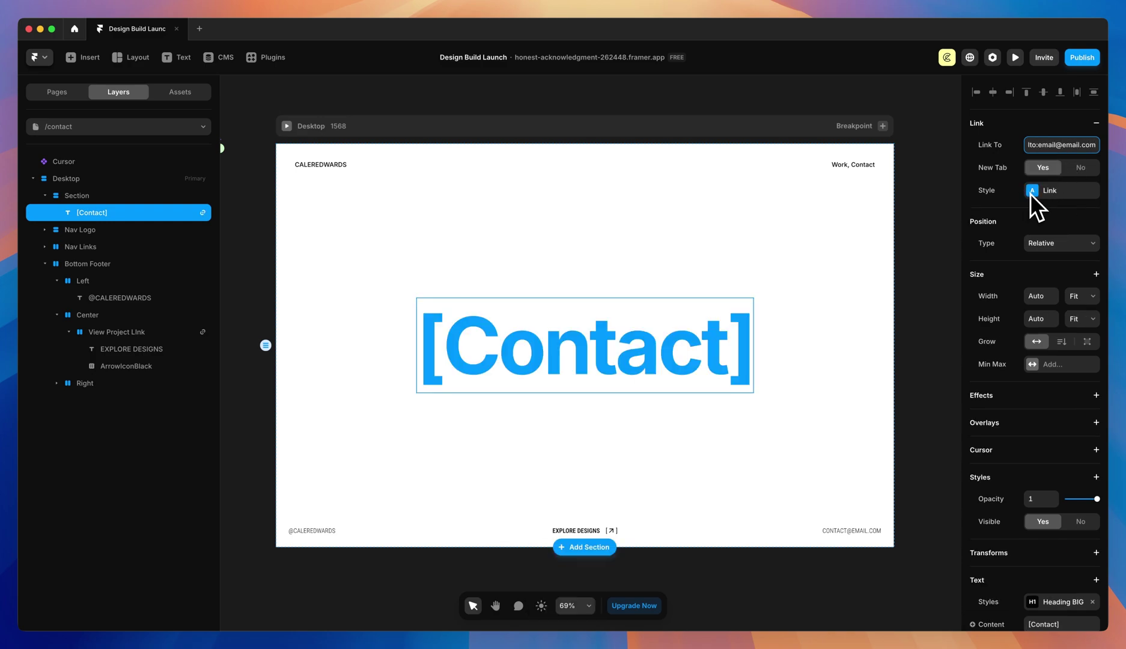
- Edit the heading's Link style so its default and hover colors both use the 900 color style
{"action": "left_click", "coordinate": [1031, 192]}
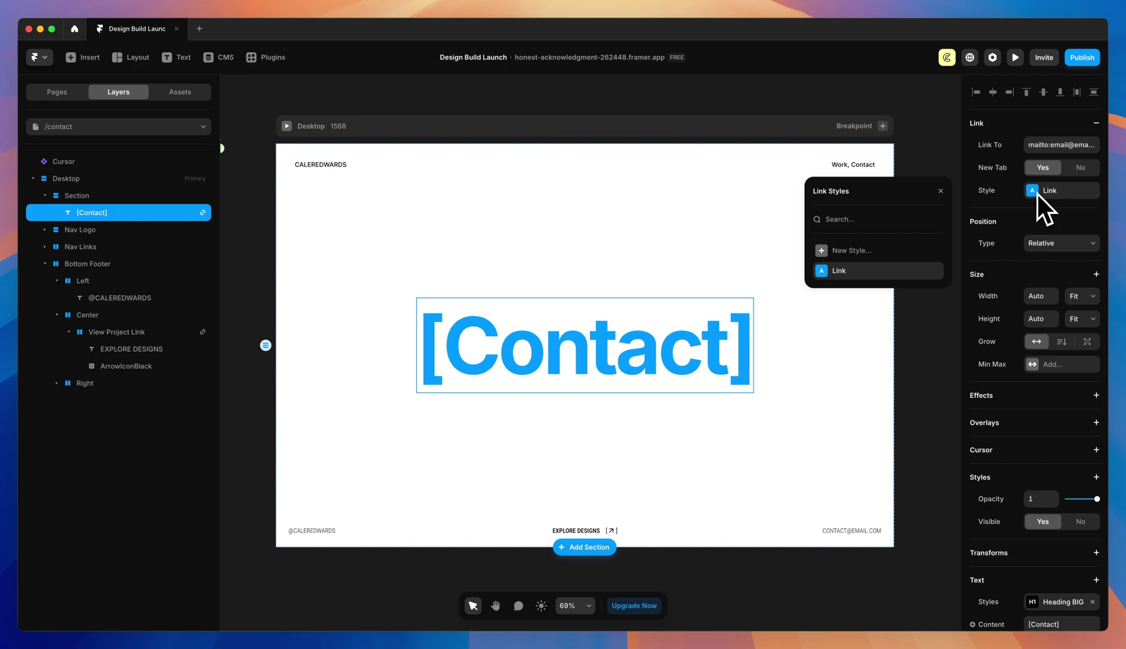
{"action": "left_click", "coordinate": [934, 274]}
{"action": "left_click", "coordinate": [906, 243]}
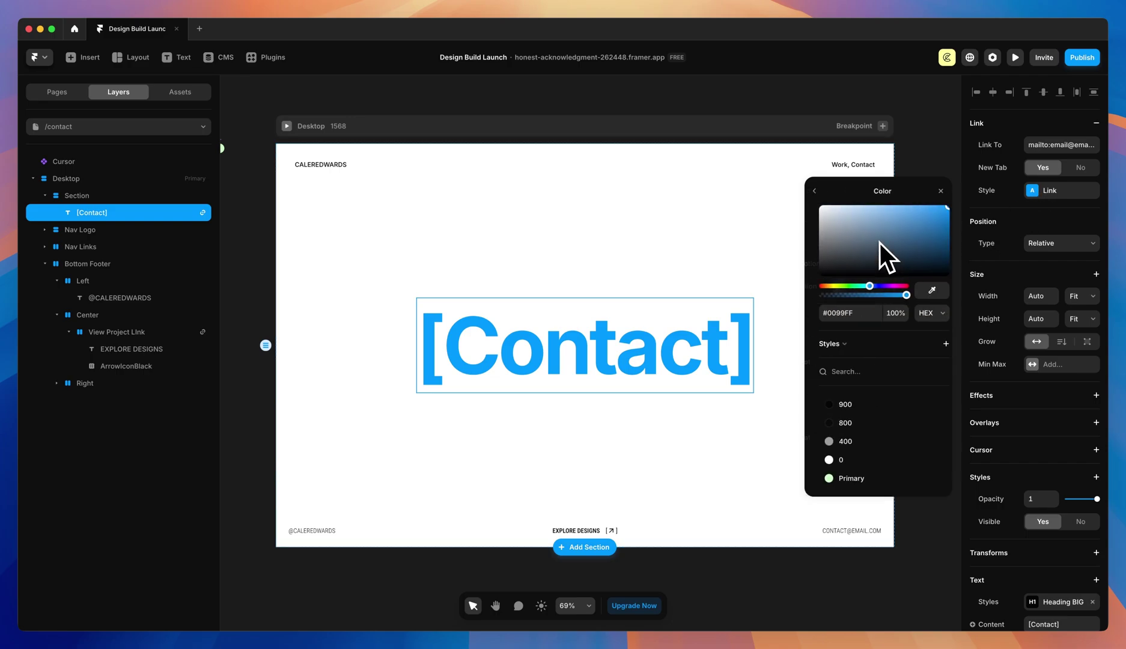
{"action": "left_click", "coordinate": [825, 406]}
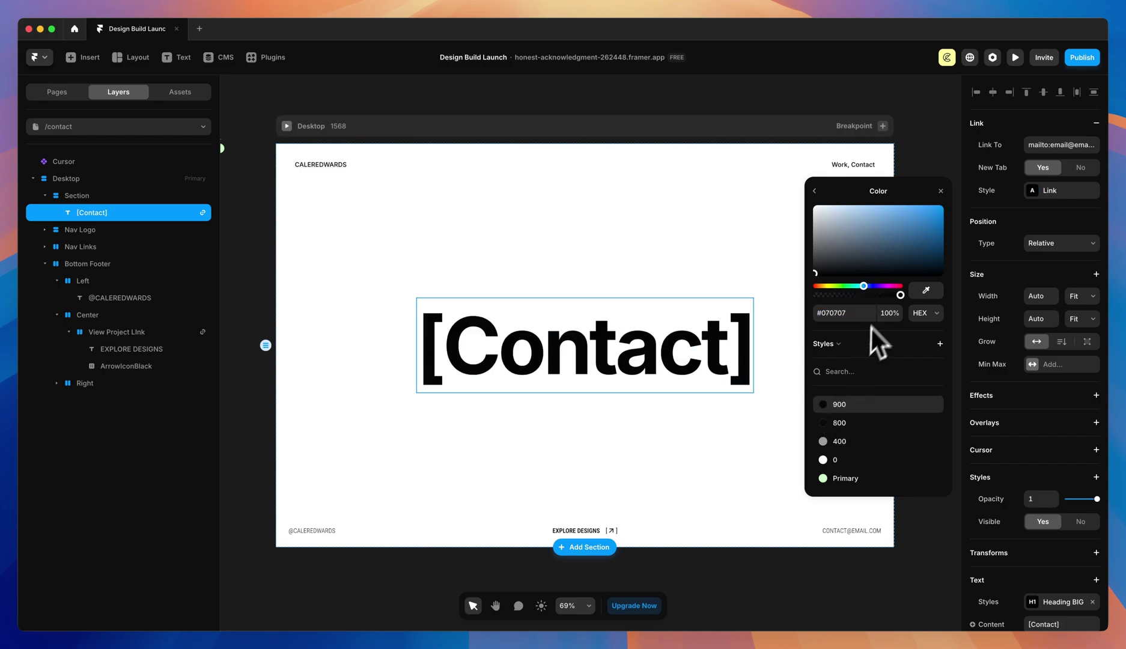
{"action": "left_click", "coordinate": [814, 191]}
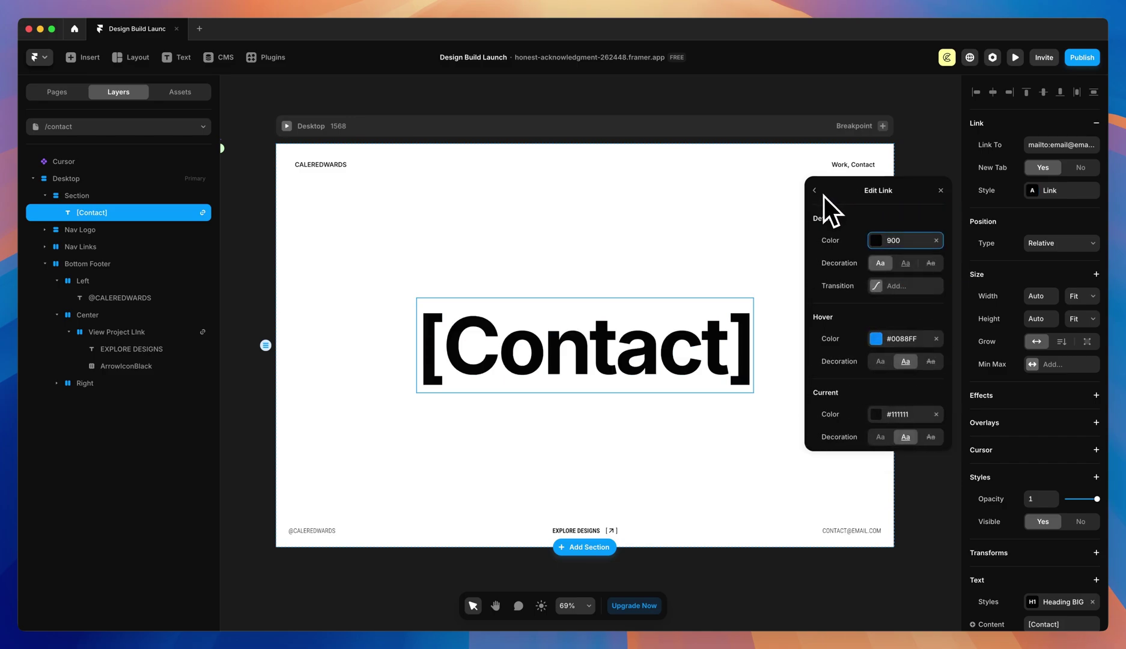
{"action": "left_click", "coordinate": [877, 342]}
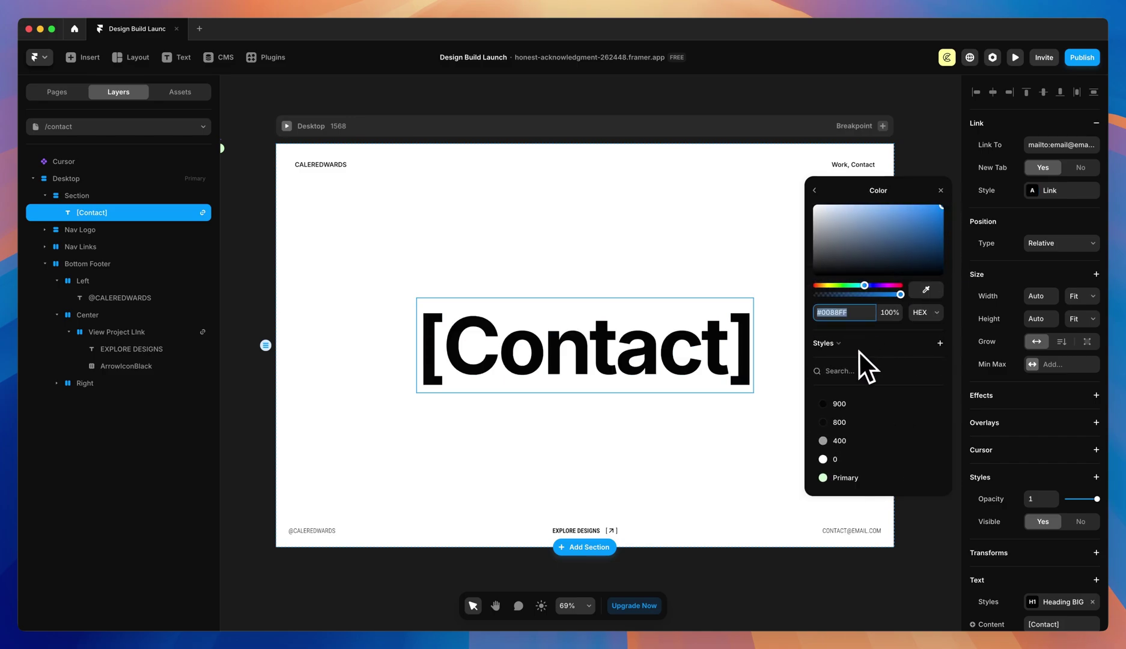
{"action": "left_click", "coordinate": [824, 405]}
{"action": "left_click", "coordinate": [815, 190]}
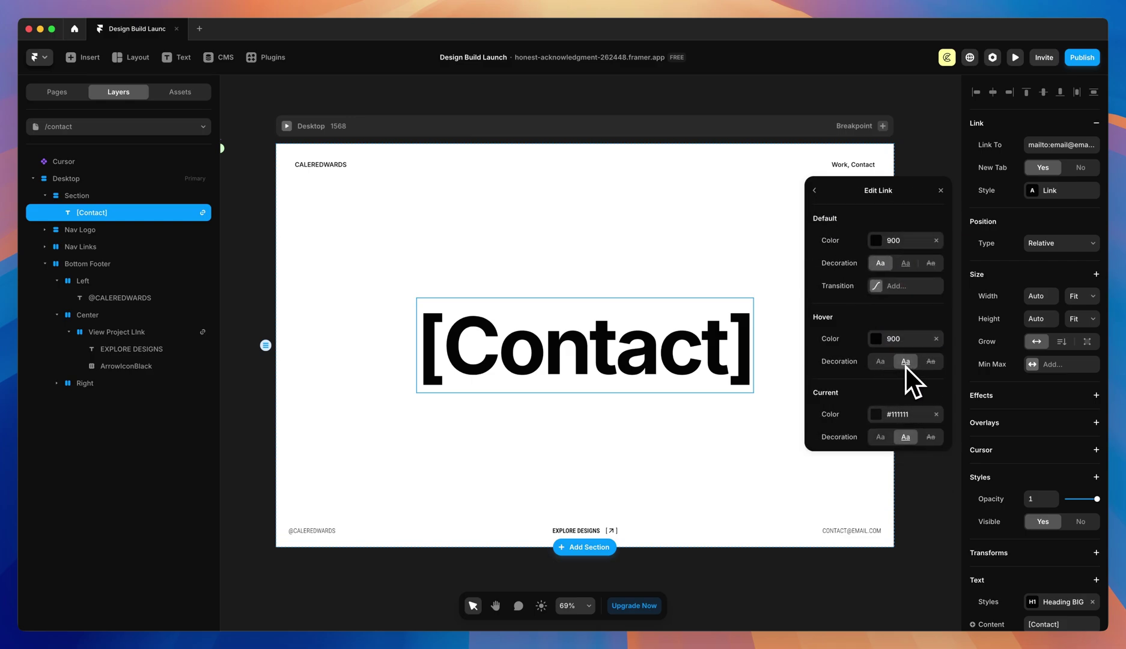
- Preview the /contact page's heading hover effect, and inspect the heading's link address and the footer's handle text
{"action": "key", "text": "super+p"}
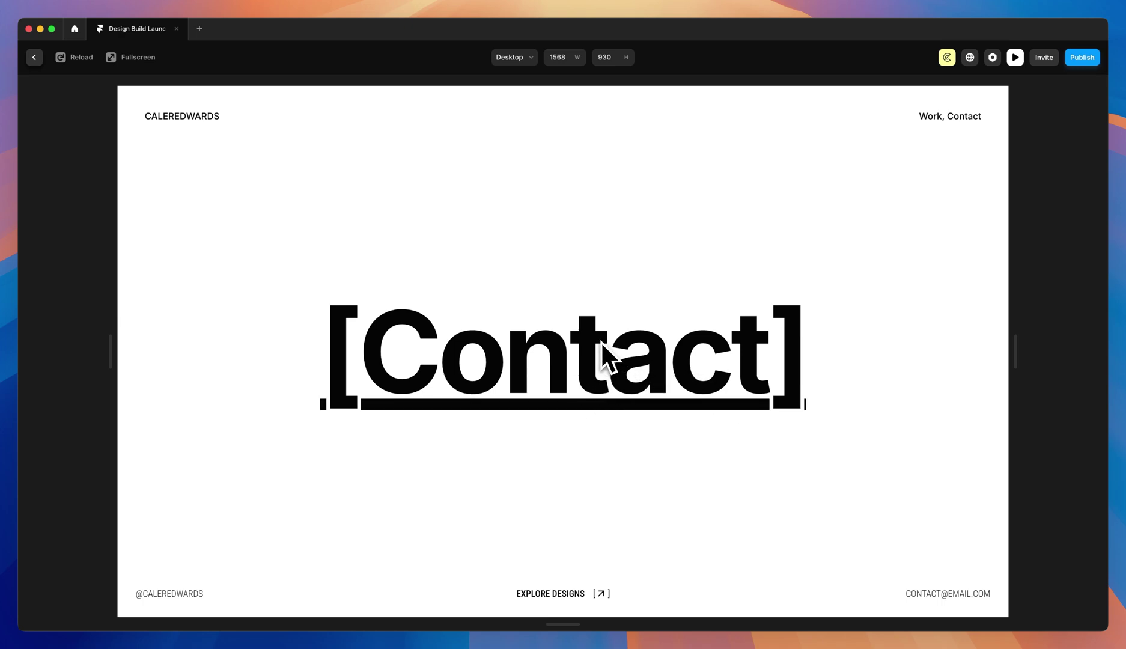
{"action": "left_click", "coordinate": [34, 58]}
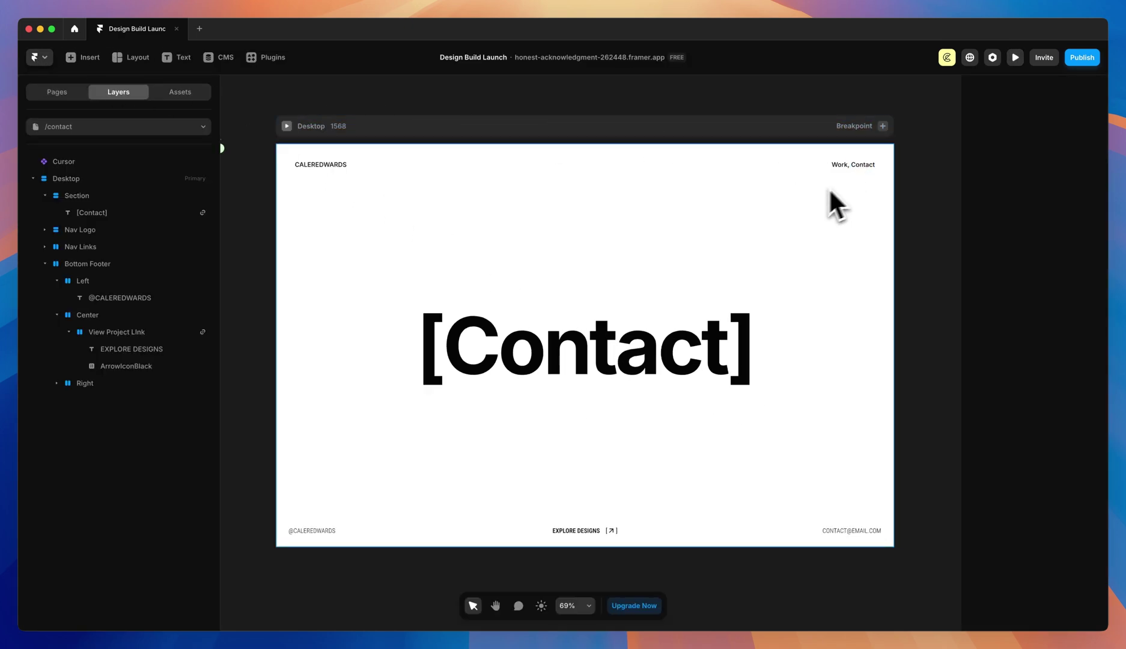
{"action": "left_click", "coordinate": [717, 339]}
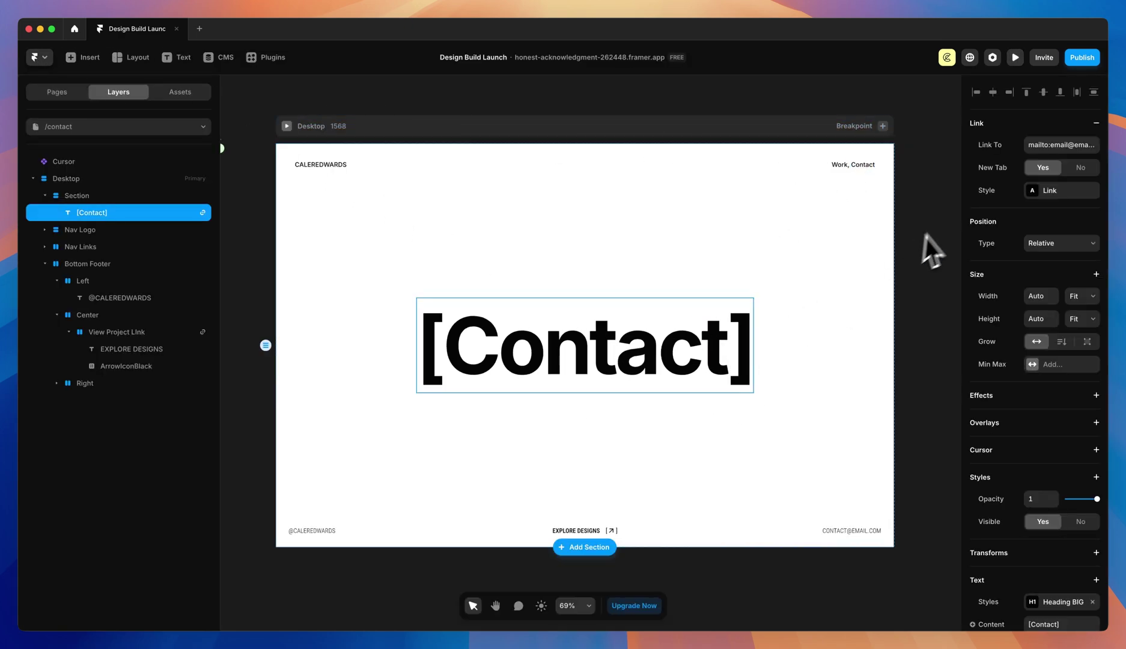
{"action": "left_click", "coordinate": [1052, 147]}
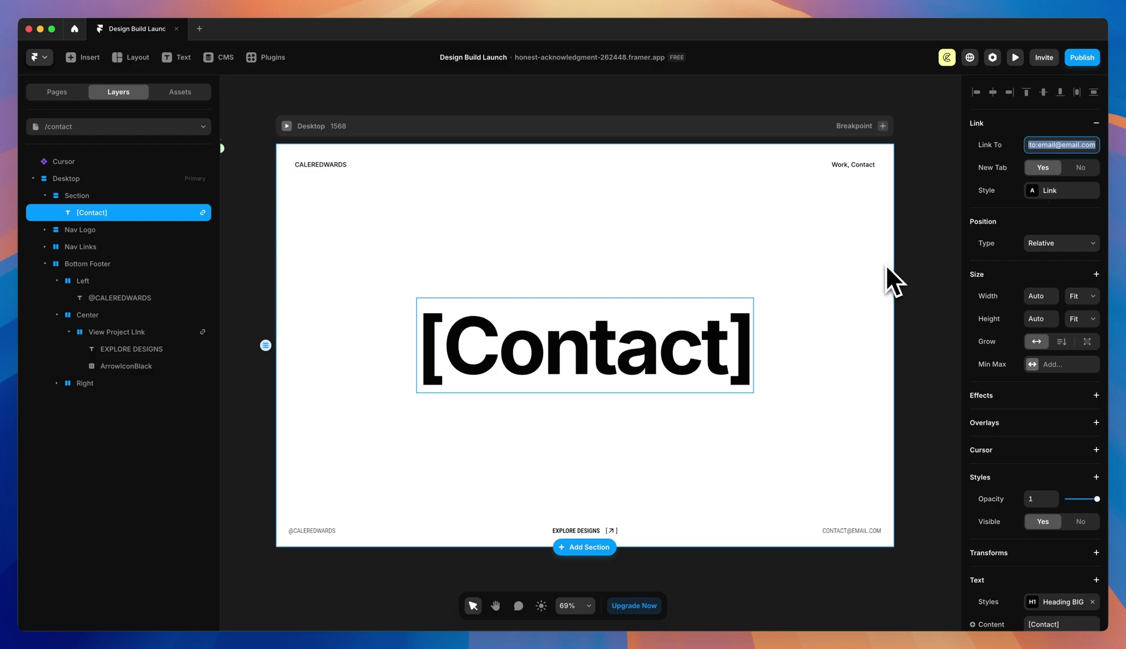
{"action": "key", "text": "Tab"}
{"action": "scroll", "coordinate": [886, 336], "scroll_direction": "up", "scroll_amount": 1}
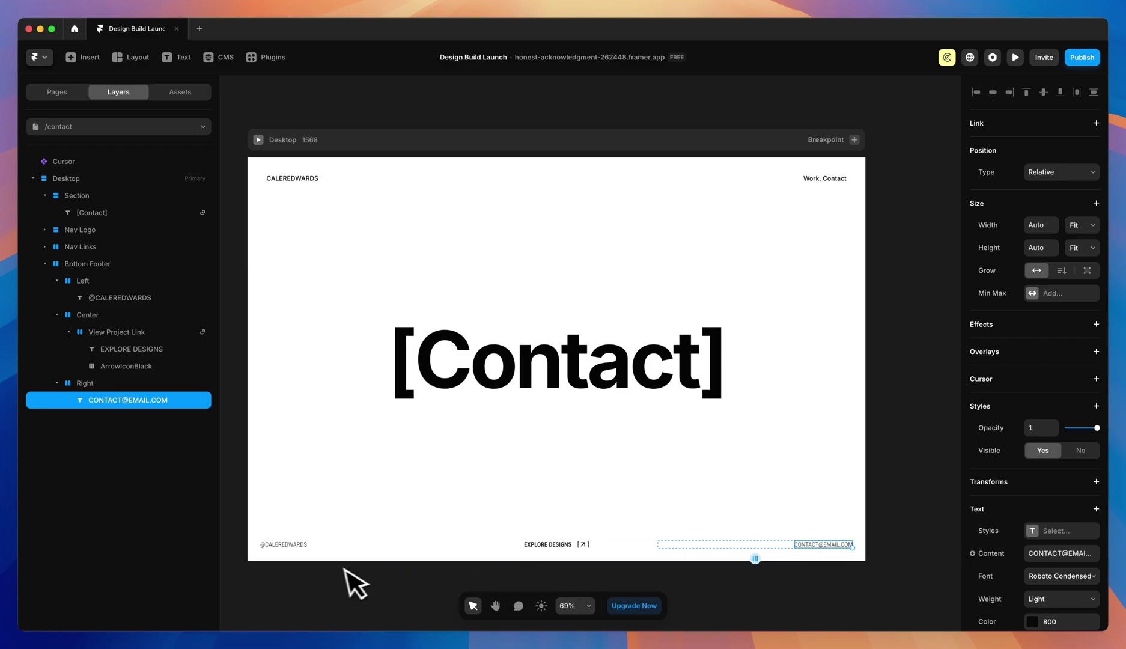
{"action": "left_click", "coordinate": [289, 547]}
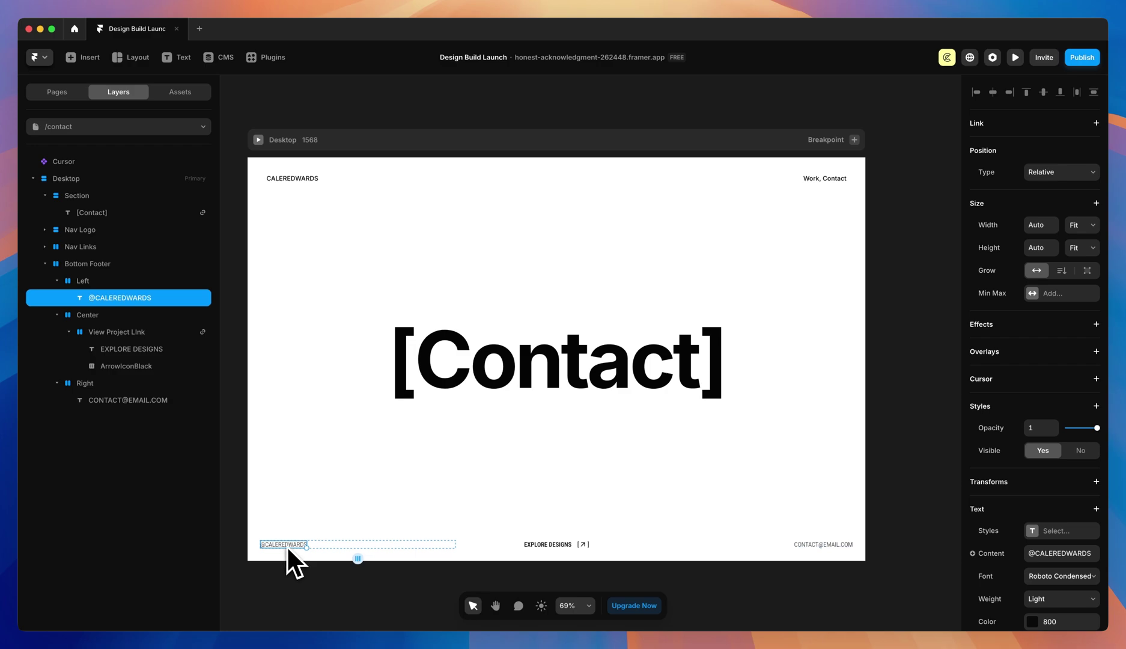
- Link the /contact page's nav logo text to Home and open its Link style for editing
{"action": "left_click", "coordinate": [298, 178]}
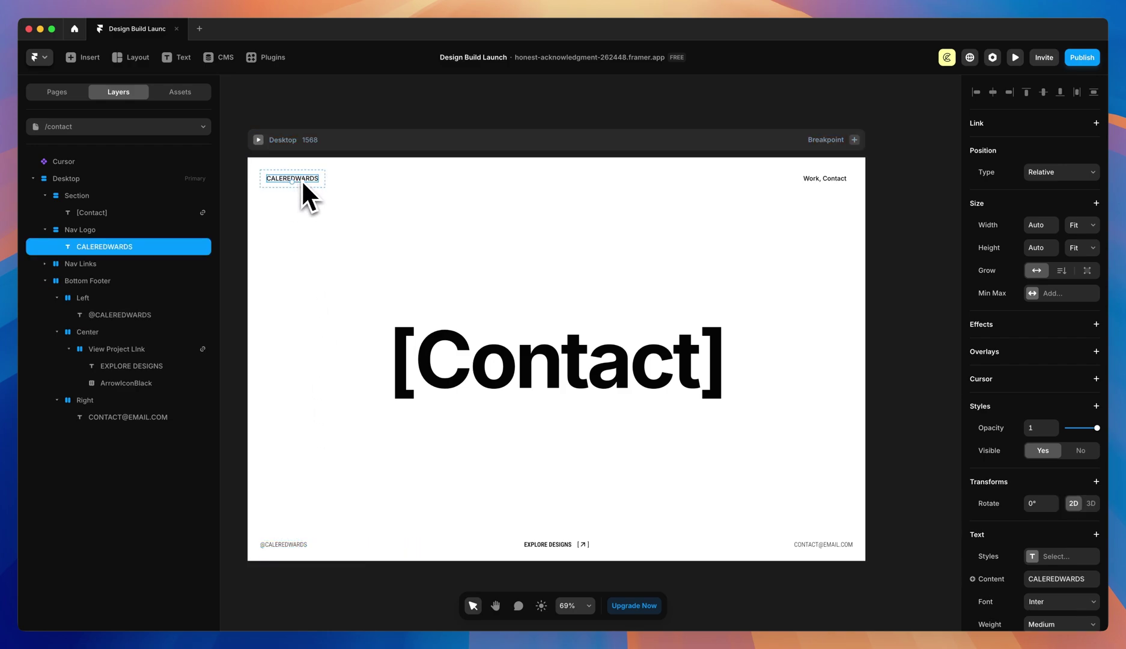
{"action": "left_click", "coordinate": [1097, 124]}
{"action": "left_click", "coordinate": [995, 187]}
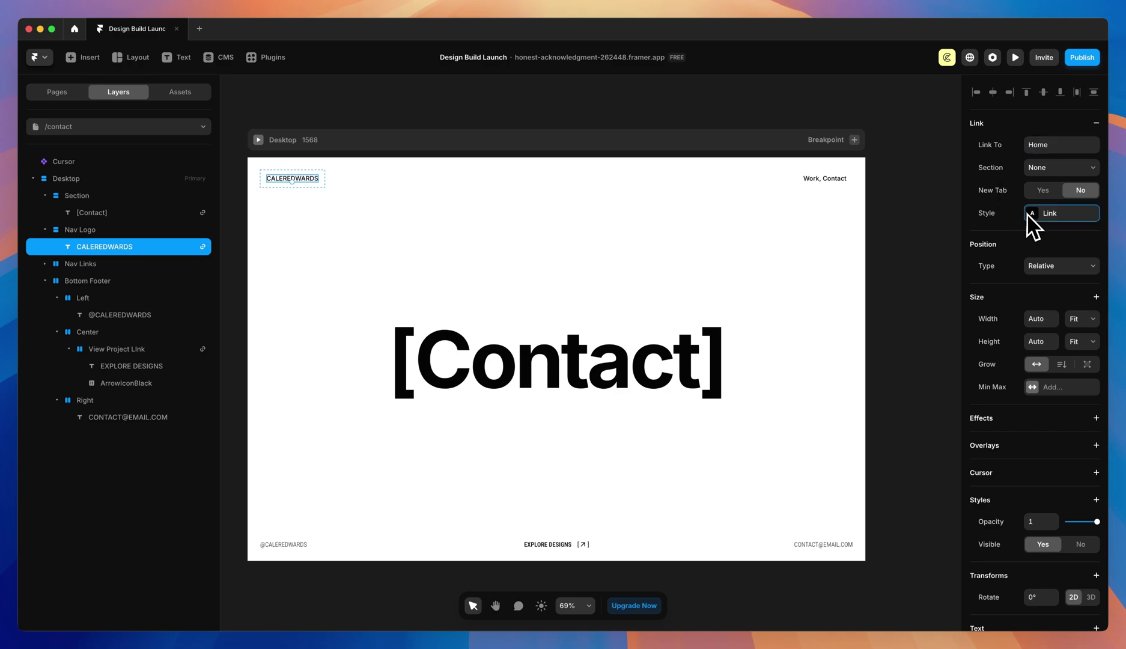
{"action": "left_click", "coordinate": [998, 215]}
{"action": "left_click", "coordinate": [935, 295]}
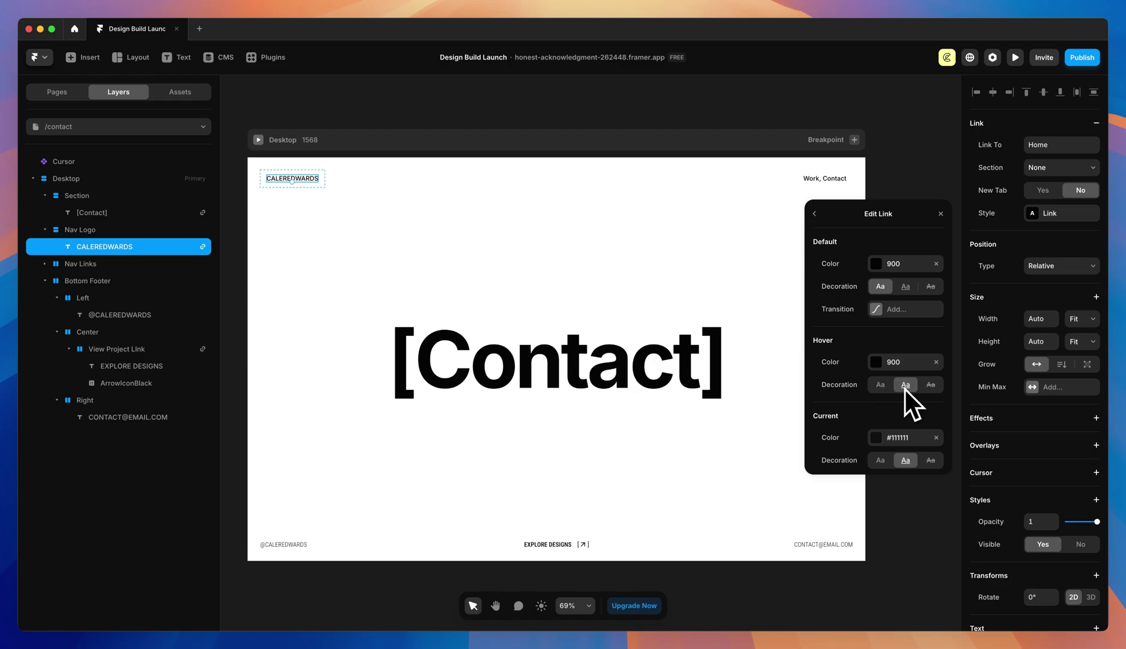
- Link the /contact page's Work nav text to /work and its Contact nav text to /contact
{"action": "left_click", "coordinate": [811, 179]}
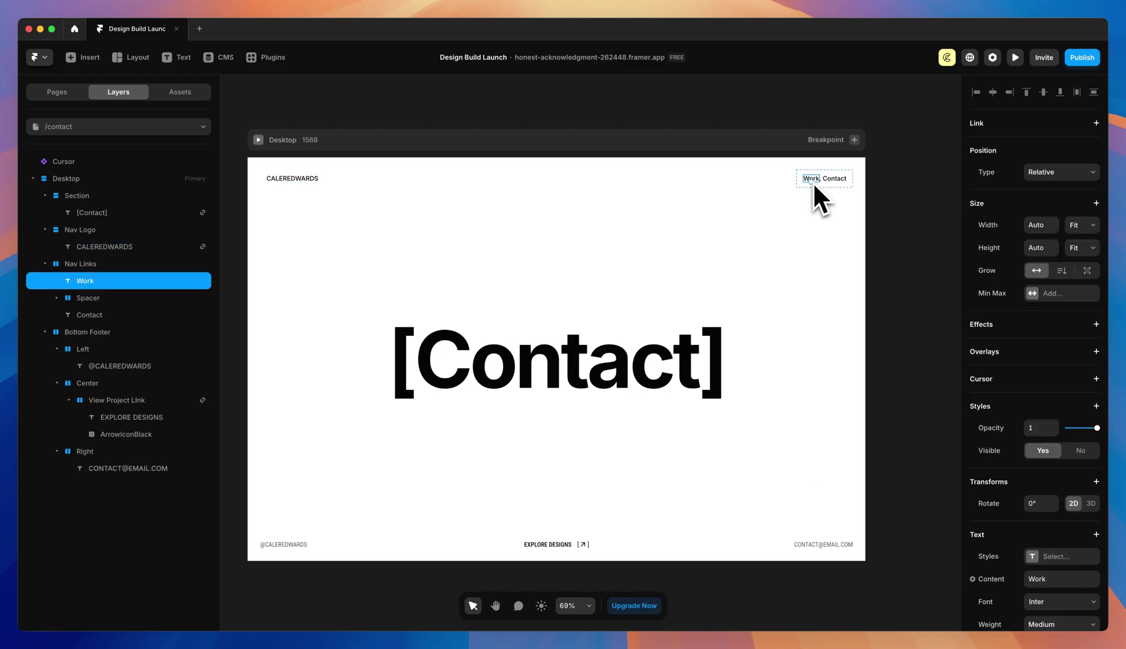
{"action": "left_click", "coordinate": [1095, 123]}
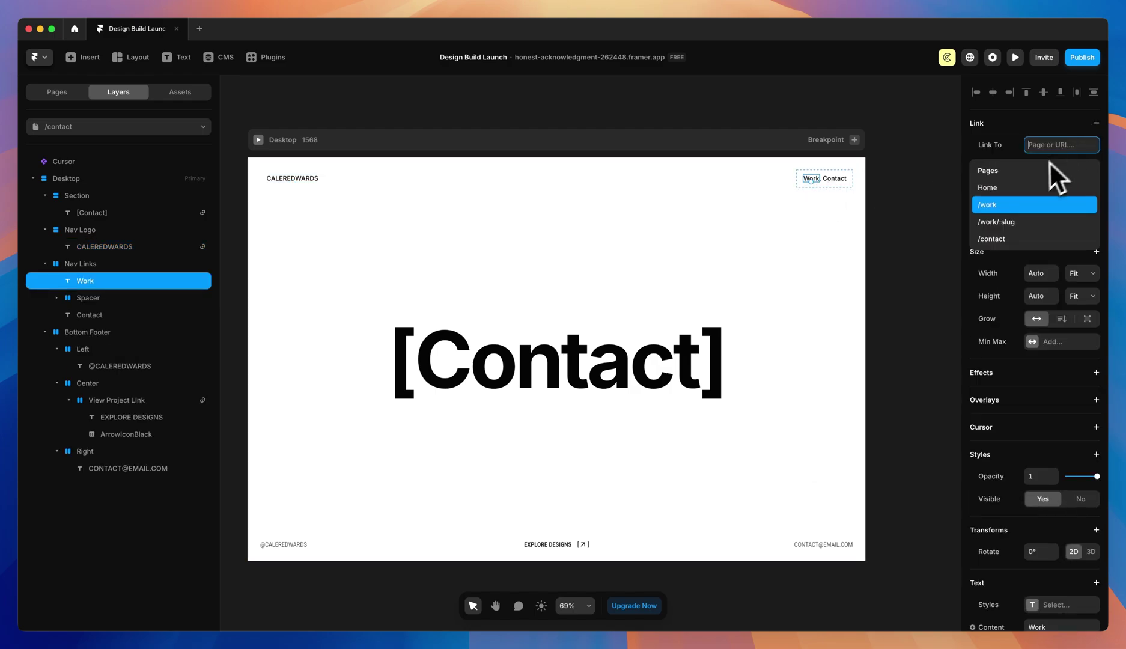
{"action": "left_click", "coordinate": [994, 206]}
{"action": "left_click", "coordinate": [844, 180]}
{"action": "left_click", "coordinate": [1096, 123]}
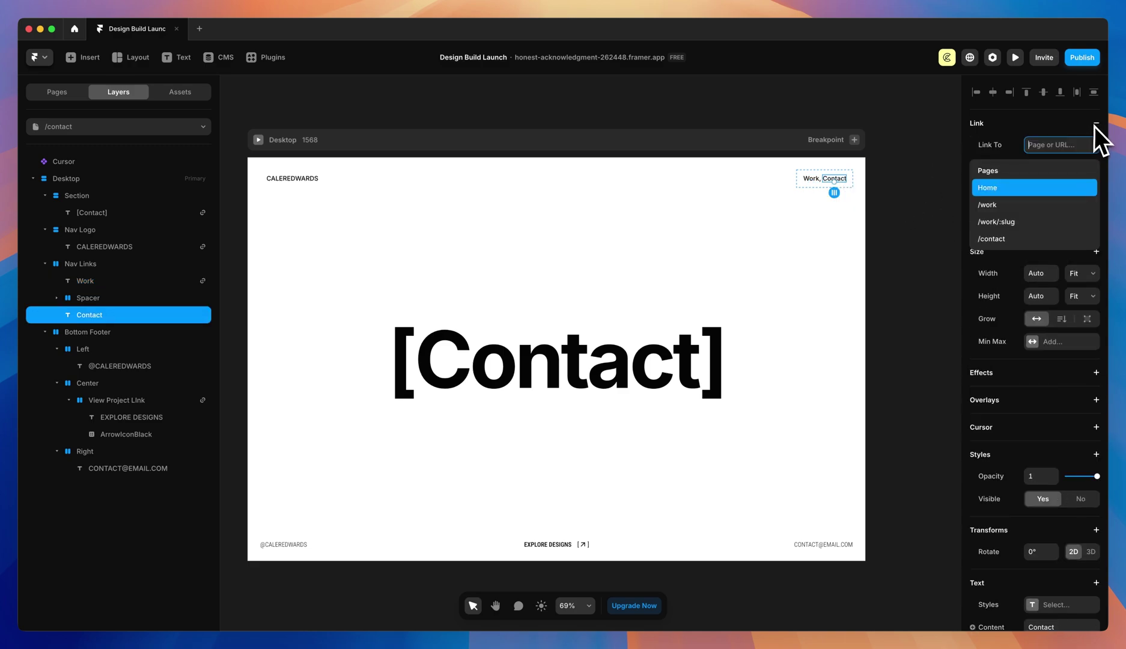
{"action": "left_click", "coordinate": [996, 239]}
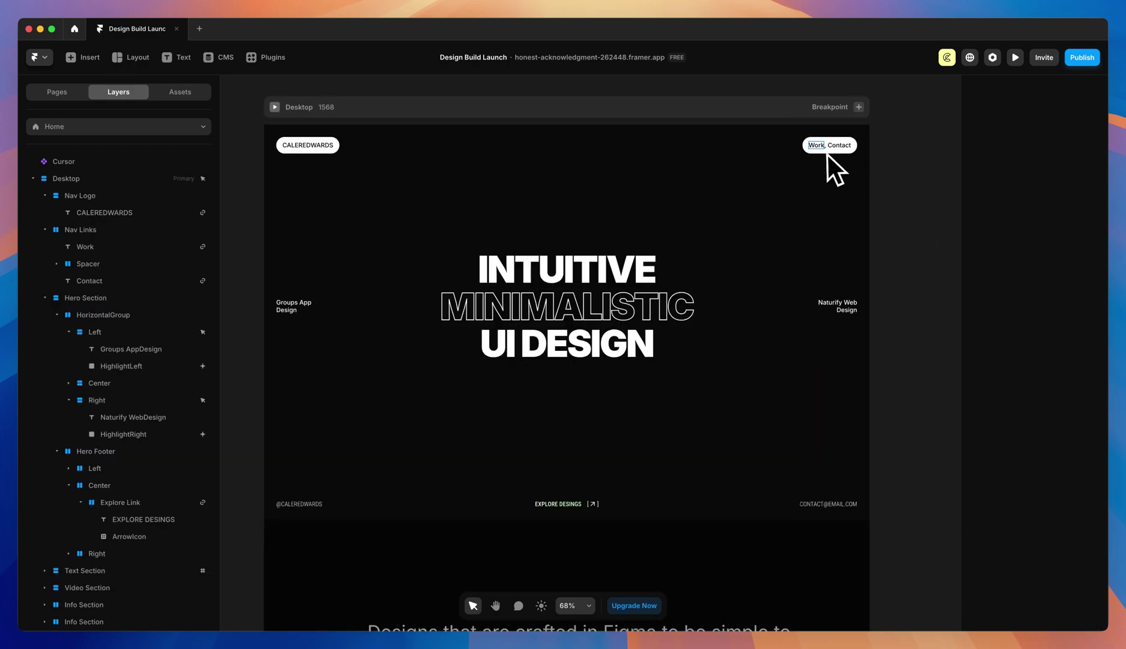
- Inspect the link settings of Work and the nav logo on the Home page, and preview the logo's hover effect
{"action": "left_click", "coordinate": [818, 150]}
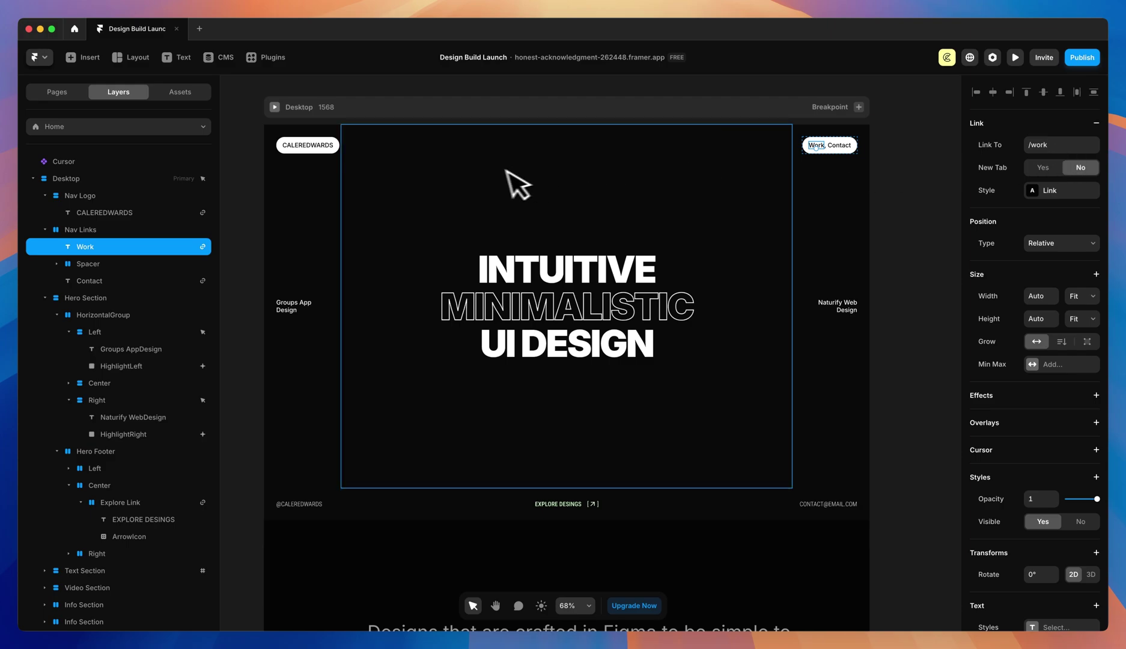
{"action": "left_click", "coordinate": [323, 149]}
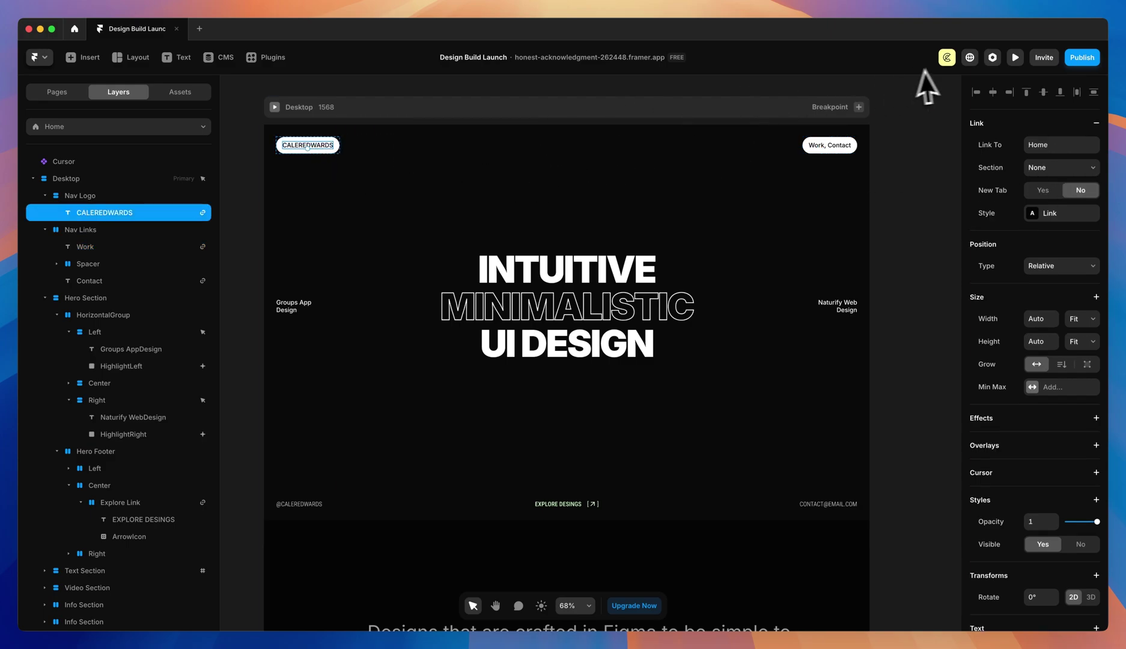
{"action": "left_click", "coordinate": [1014, 57]}
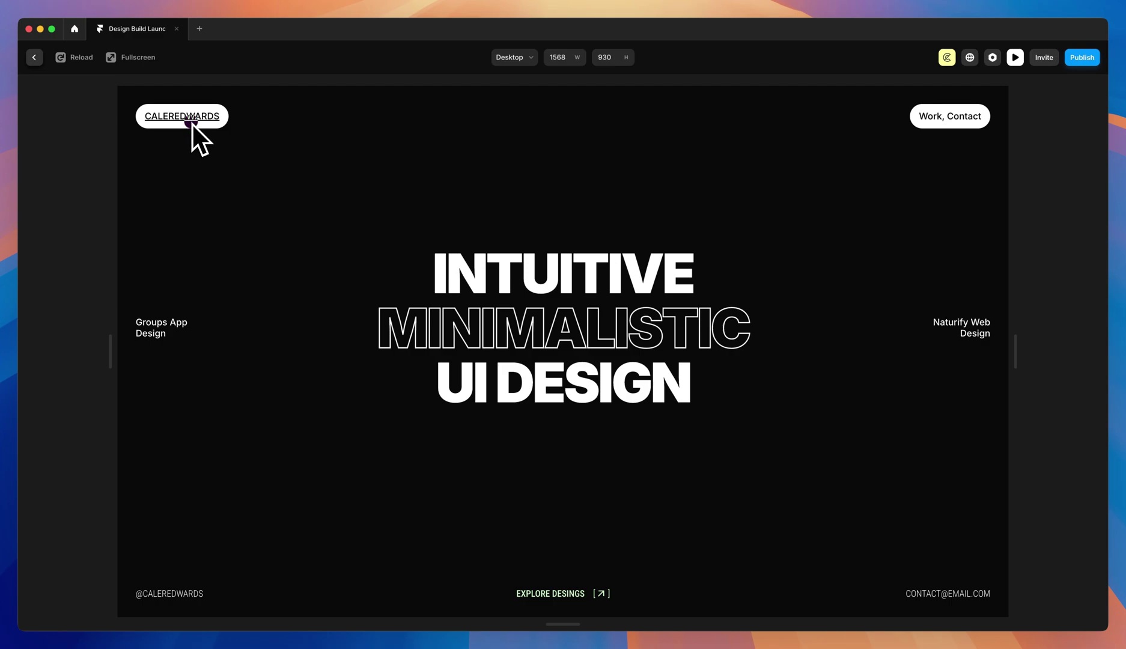
{"action": "left_click", "coordinate": [1020, 58]}
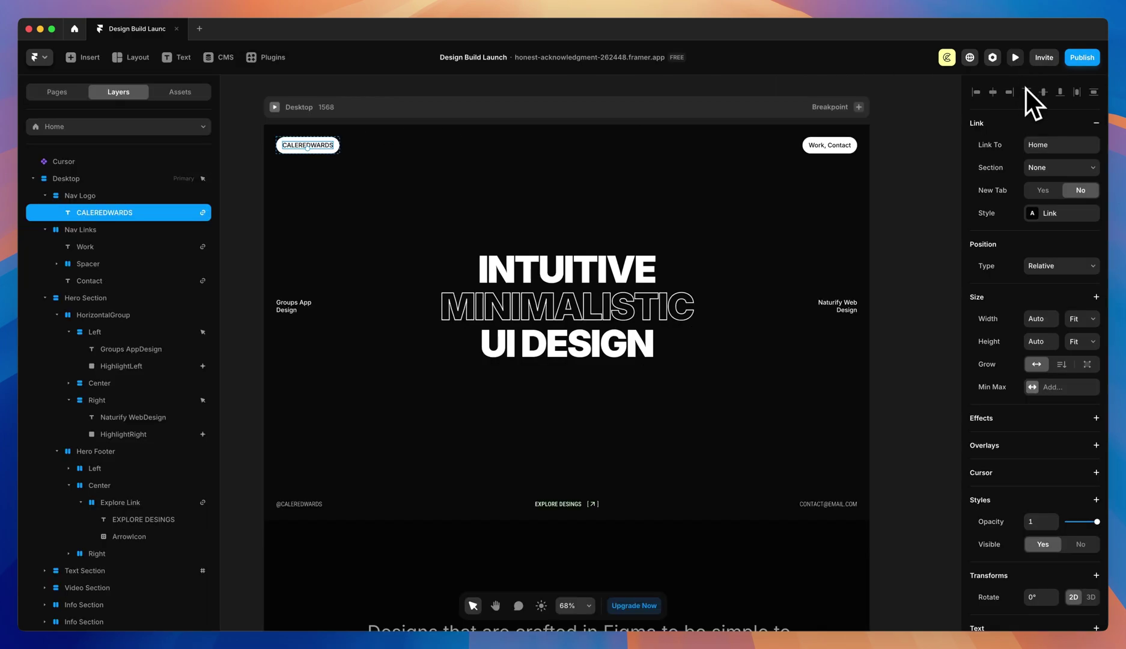
- Create a new link style for the Home page's nav logo text and set its default color to 900
{"action": "scroll", "coordinate": [322, 143], "scroll_direction": "up", "scroll_amount": 5}
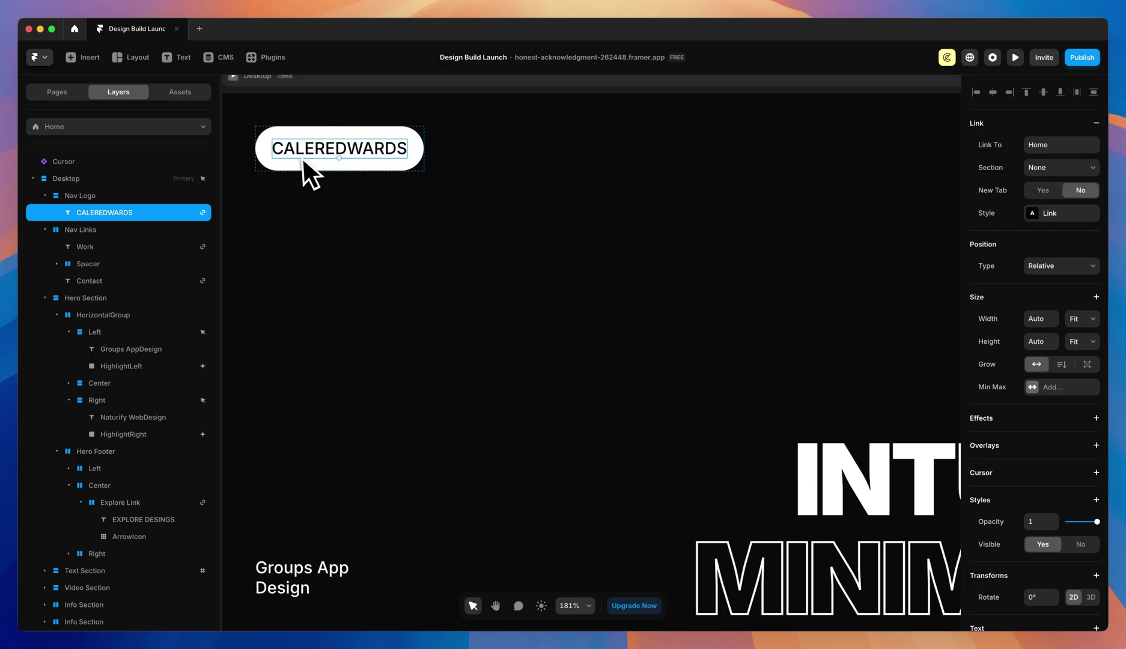
{"action": "left_click", "coordinate": [1038, 215]}
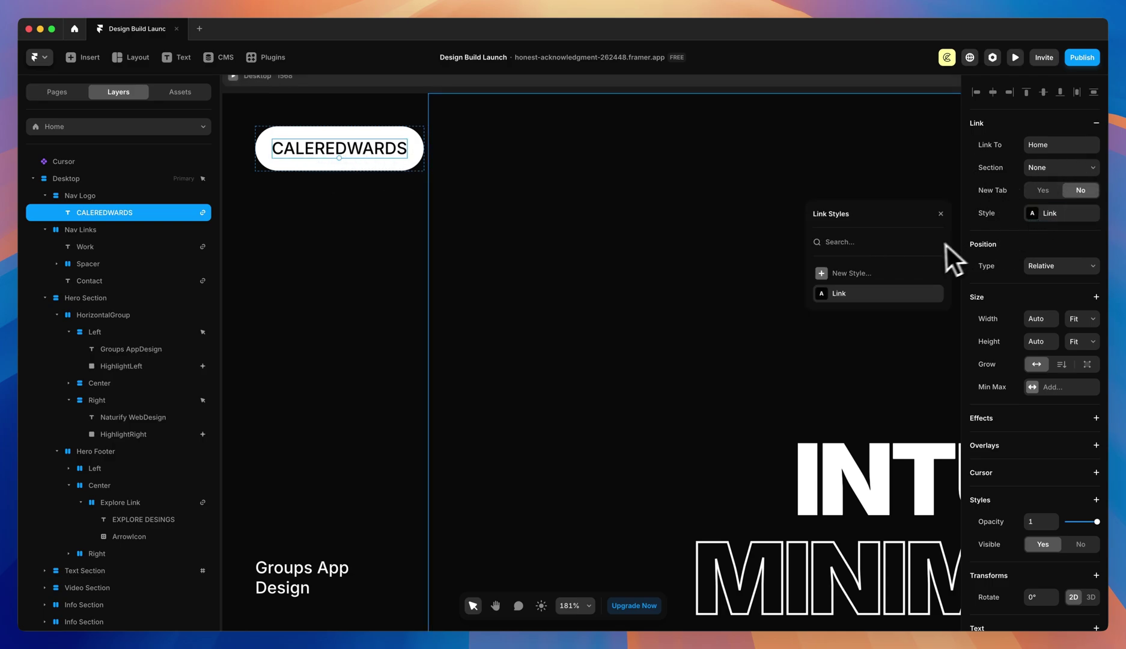
{"action": "left_click", "coordinate": [843, 273]}
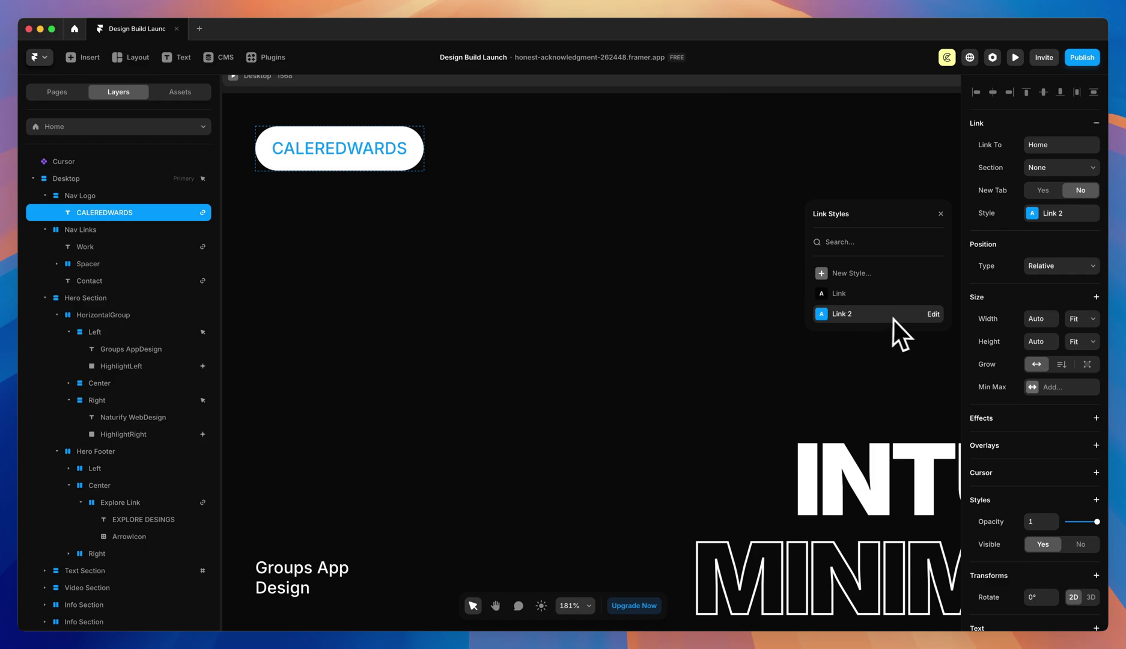
{"action": "left_click", "coordinate": [934, 314]}
{"action": "left_click", "coordinate": [899, 281]}
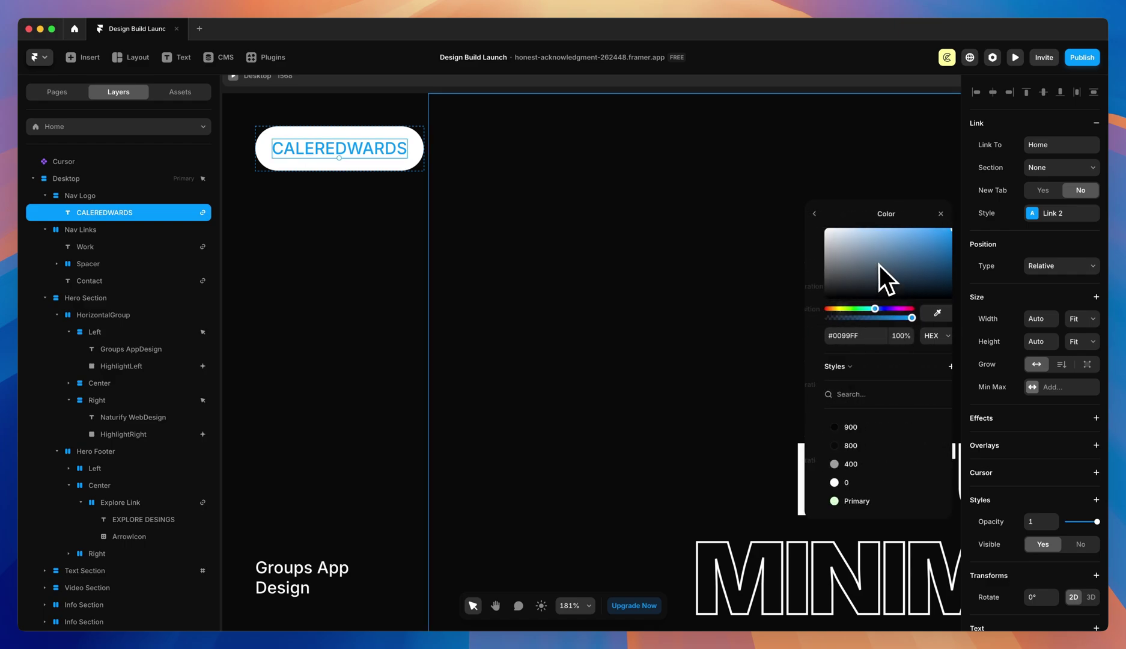
{"action": "left_click", "coordinate": [842, 425]}
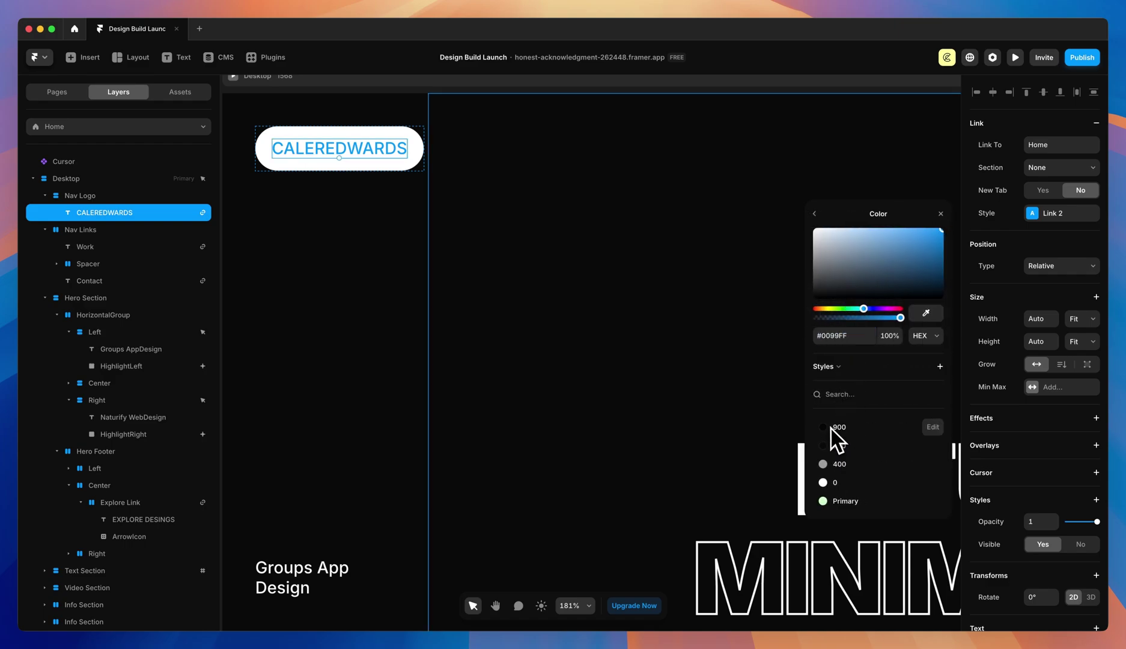
- Set the Link 2 style's hover and current colors to 900 and remove the underline from its current state
{"action": "left_click", "coordinate": [815, 213]}
{"action": "left_click", "coordinate": [874, 363]}
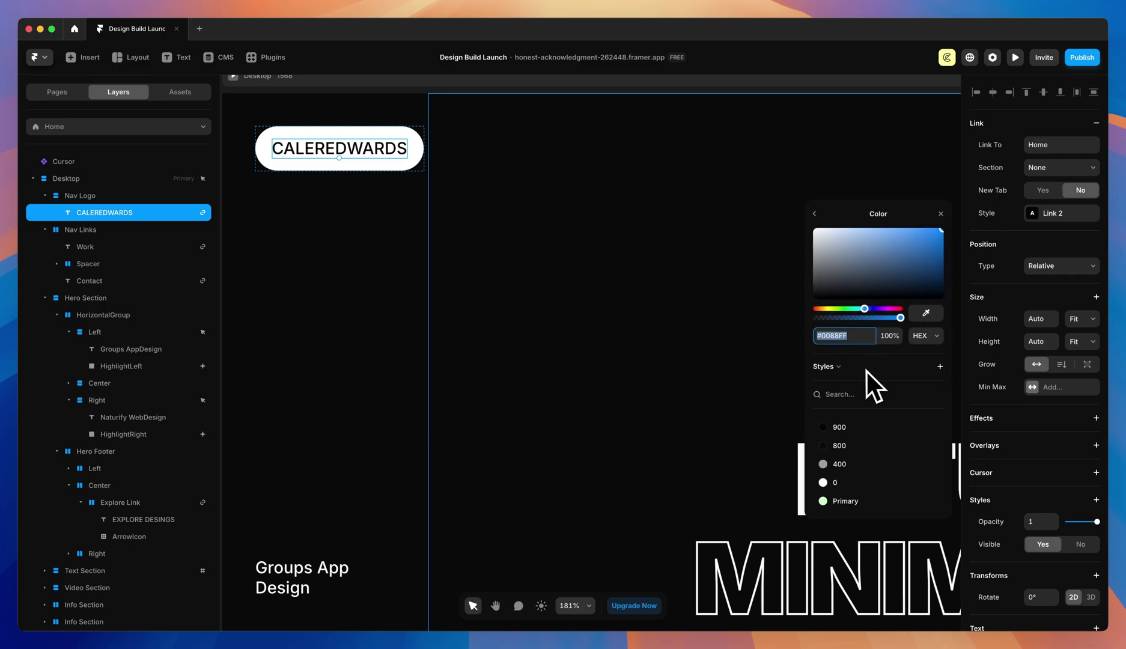
{"action": "left_click", "coordinate": [827, 426]}
{"action": "left_click", "coordinate": [815, 214]}
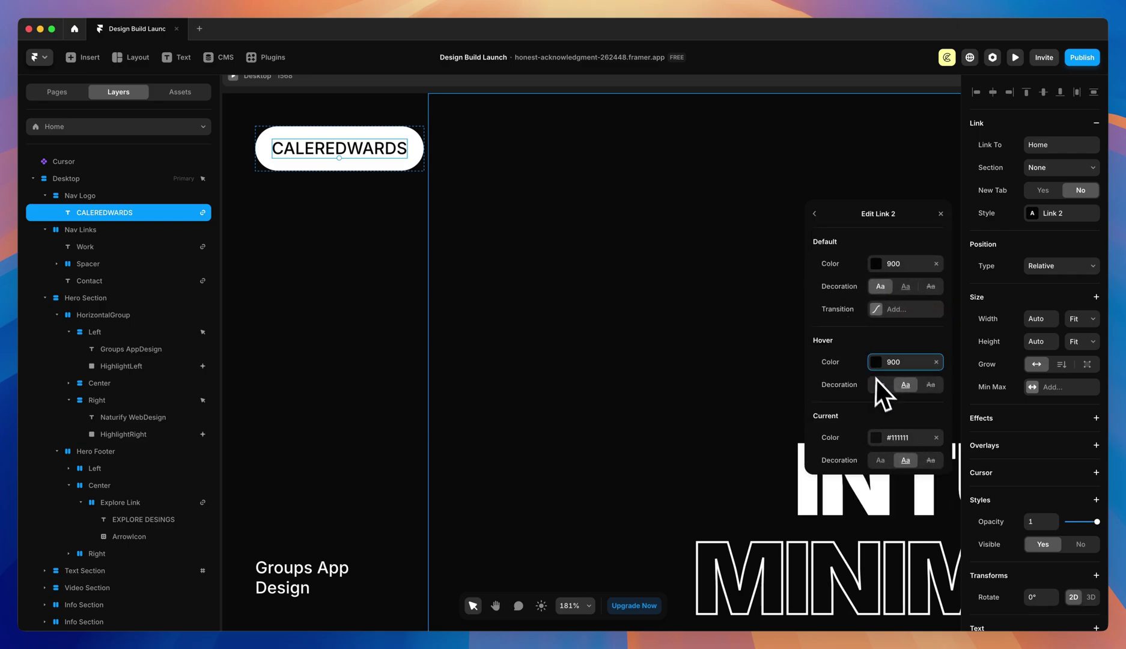
{"action": "left_click", "coordinate": [880, 437]}
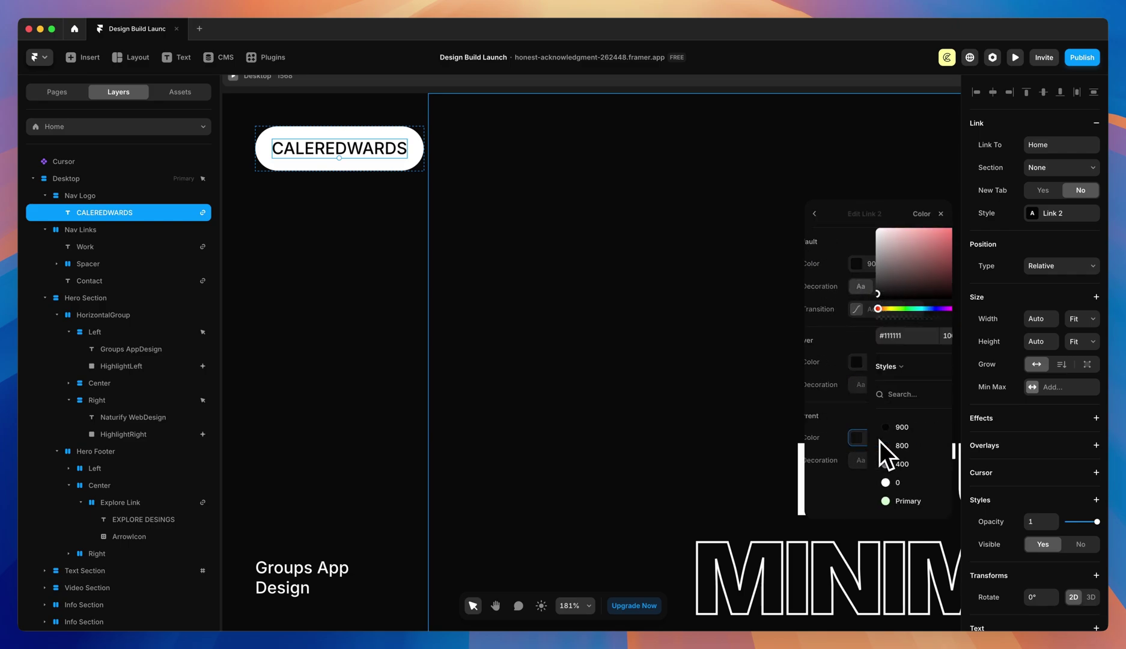
{"action": "left_click", "coordinate": [843, 423]}
{"action": "left_click", "coordinate": [814, 213]}
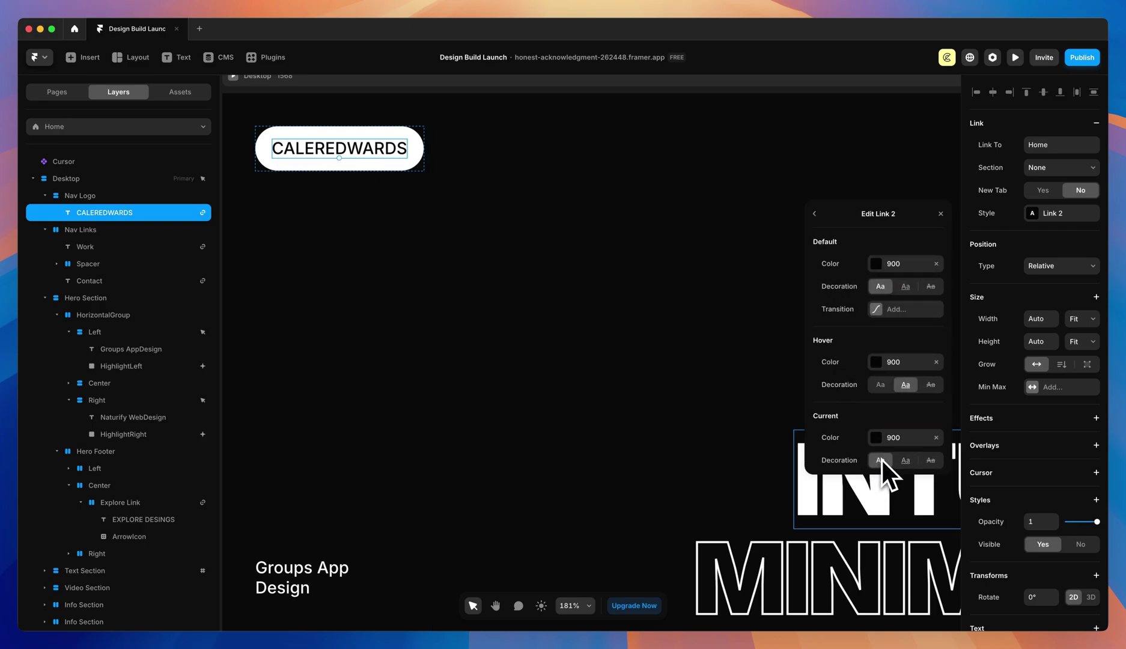
- Preview the site and test the Contact nav link, the logo link to Home and the Work Together banner link
{"action": "key", "text": "super+p"}
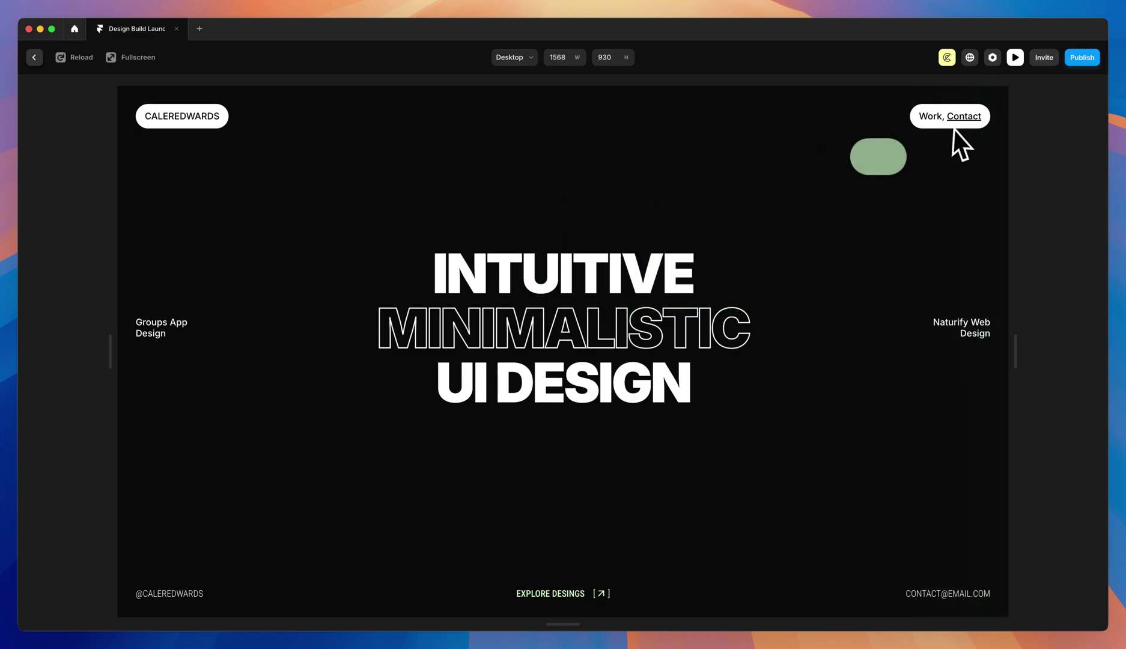
{"action": "left_click", "coordinate": [964, 117]}
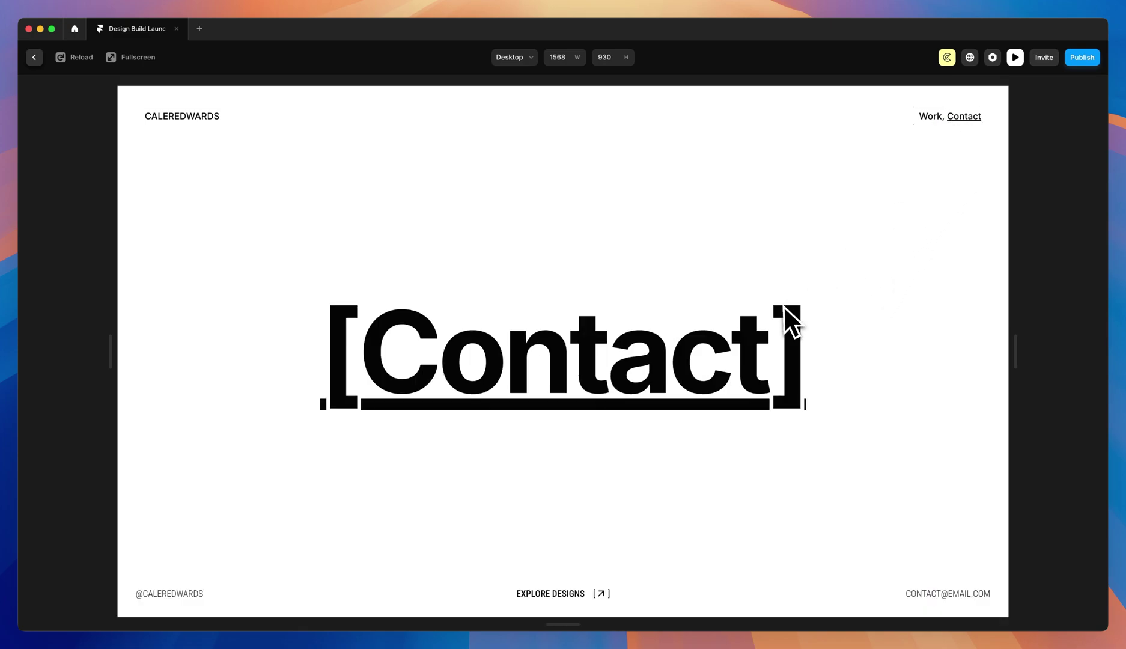
{"action": "left_click", "coordinate": [177, 123]}
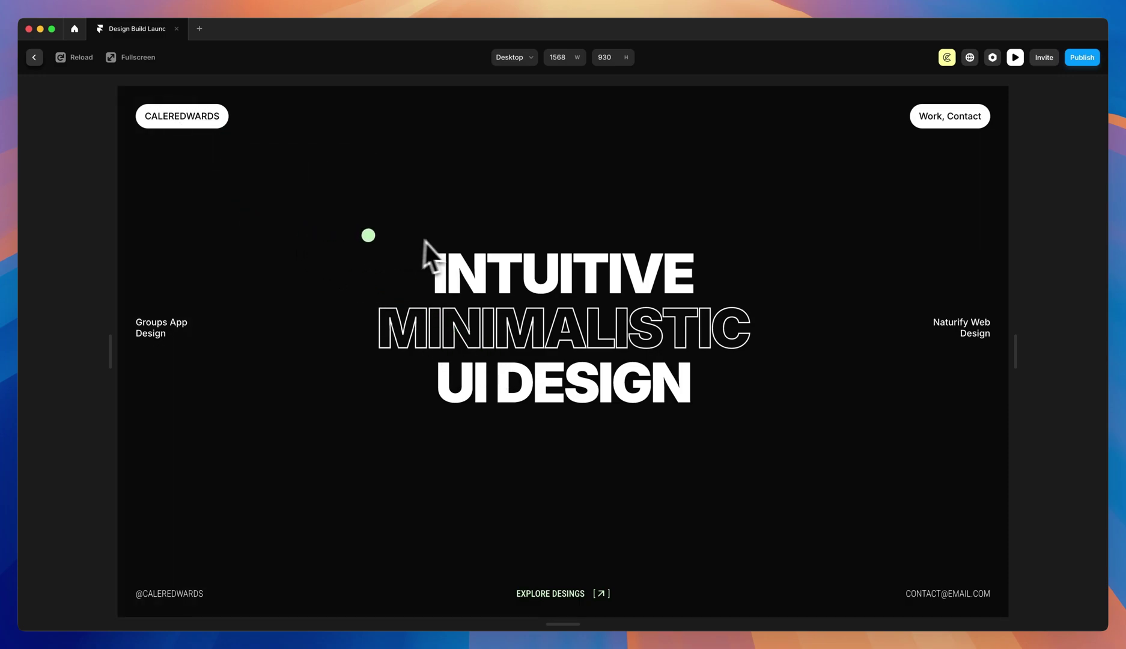
{"action": "scroll", "coordinate": [778, 241], "scroll_direction": "down", "scroll_amount": 5}
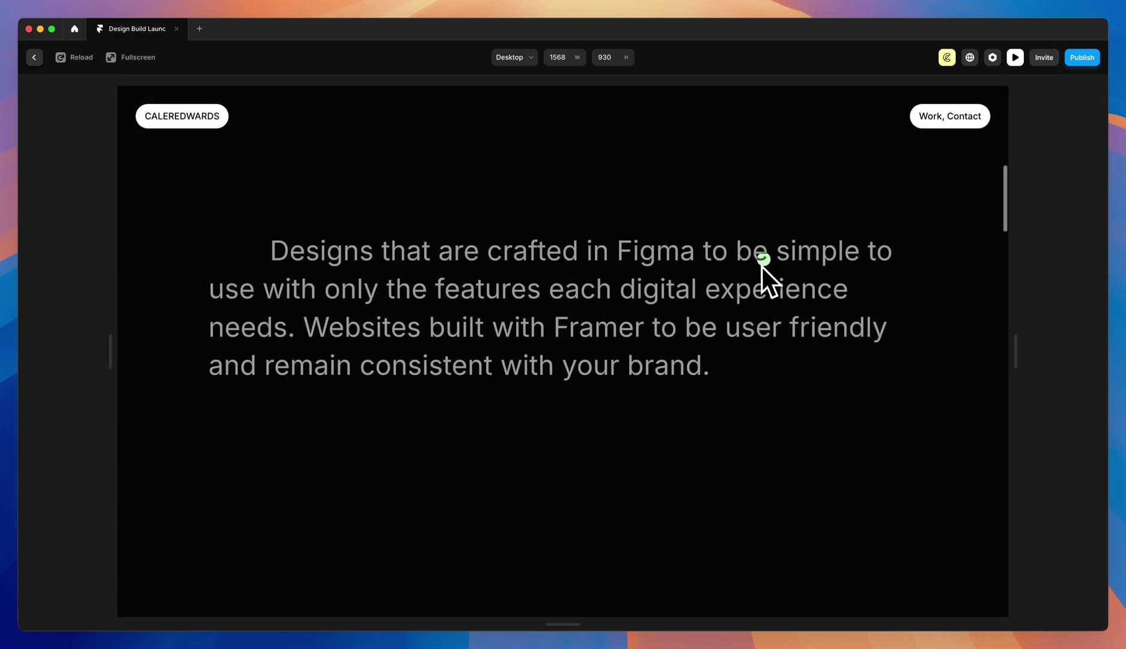
{"action": "scroll", "coordinate": [685, 303], "scroll_direction": "down", "scroll_amount": 20}
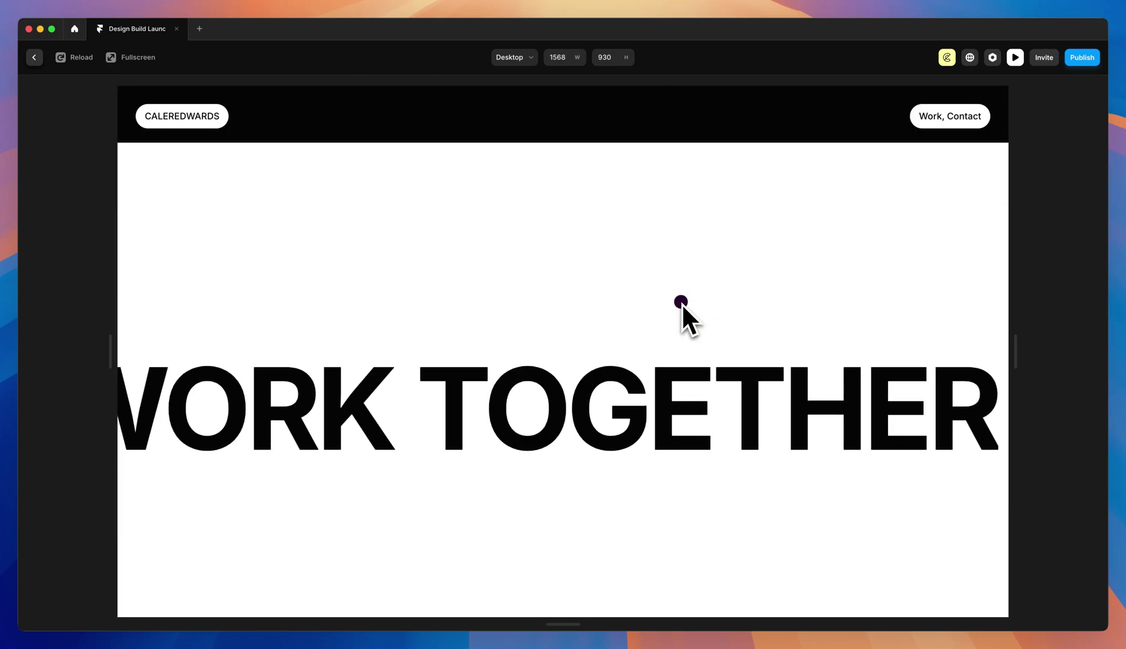
{"action": "scroll", "coordinate": [676, 312], "scroll_direction": "up", "scroll_amount": 3}
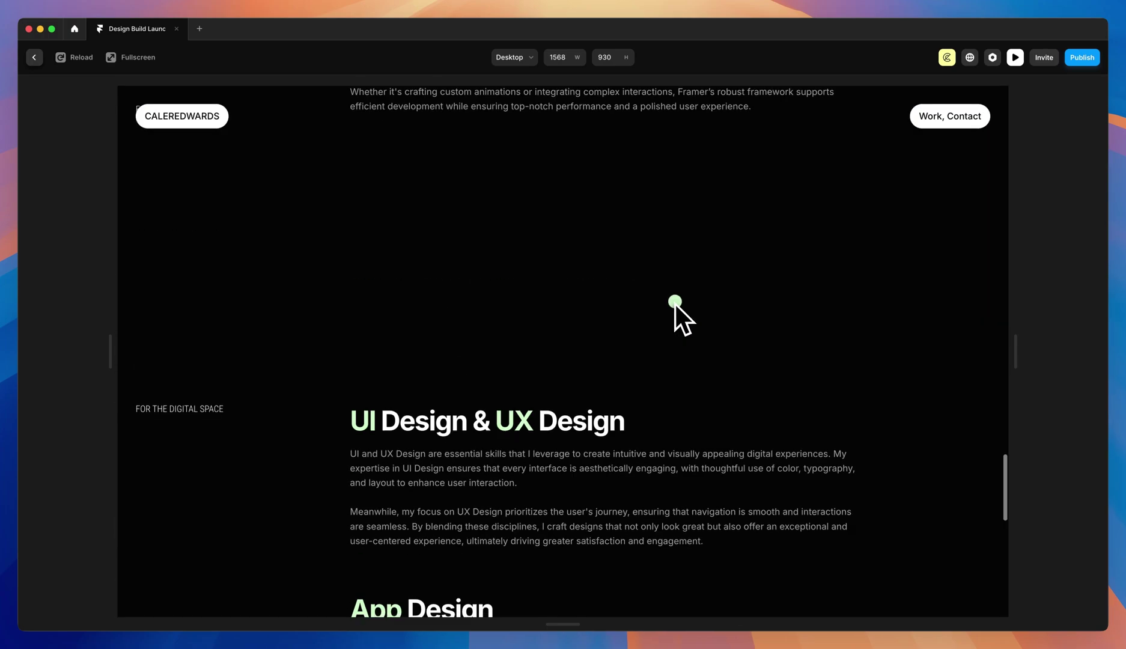
{"action": "scroll", "coordinate": [660, 324], "scroll_direction": "down", "scroll_amount": 3}
{"action": "left_click", "coordinate": [646, 339]}
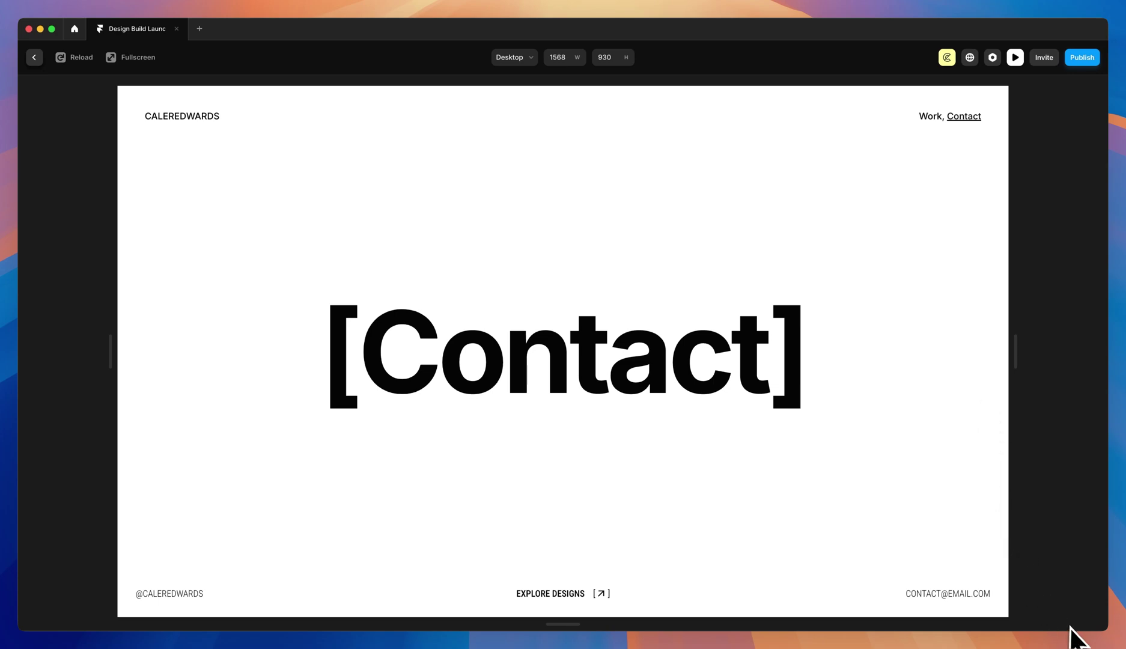
{"action": "key", "text": "Escape"}
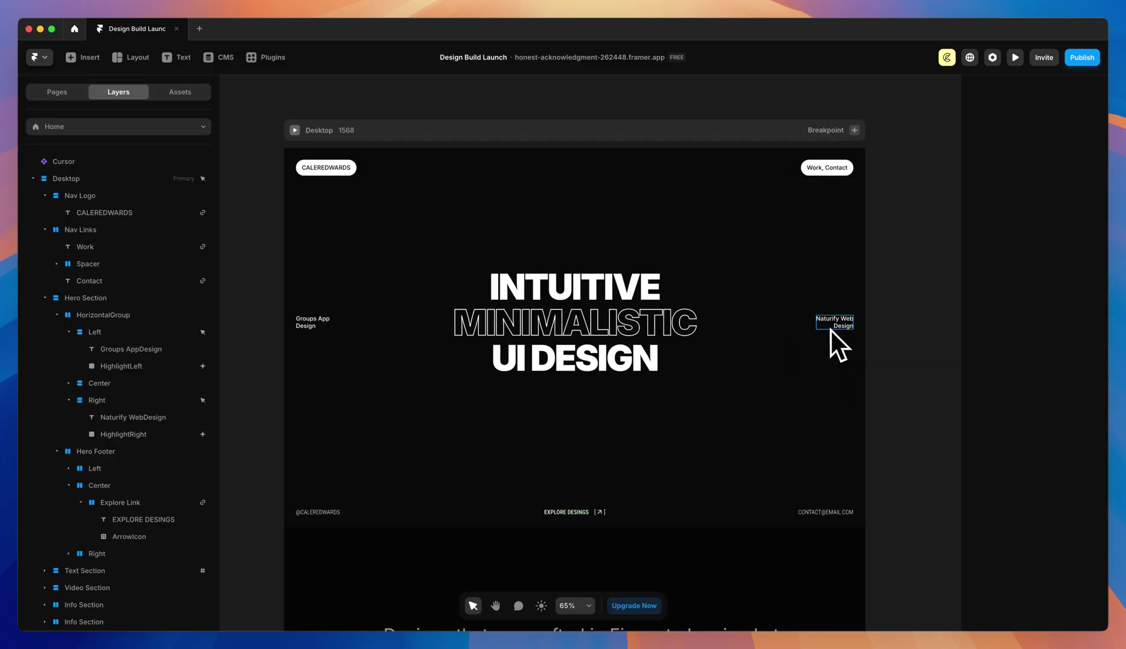
- Inspect the Home hero's Left and Right stacks and preview the hover image on Groups App Design
{"action": "left_click", "coordinate": [315, 325]}
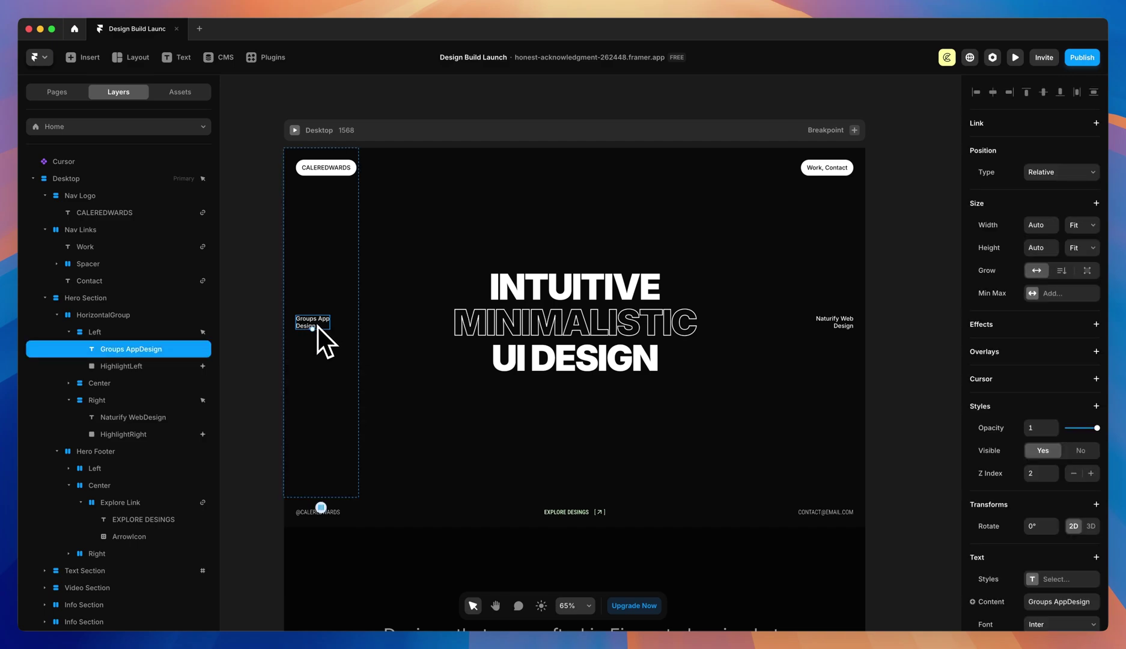
{"action": "left_click", "coordinate": [97, 331]}
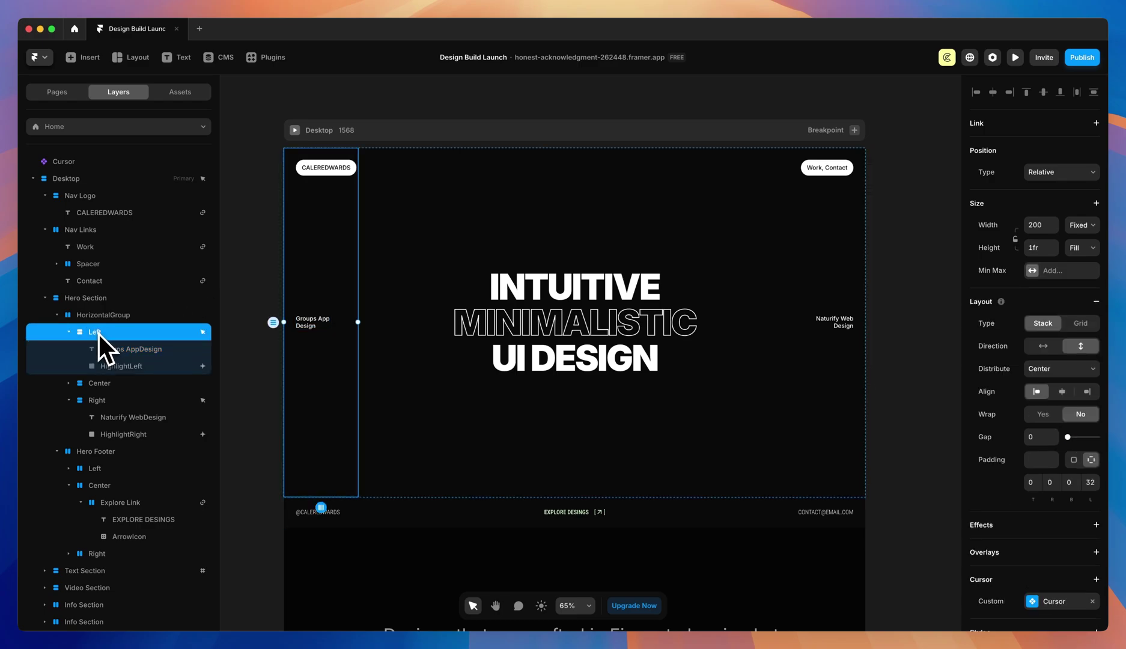
{"action": "left_click", "coordinate": [98, 401]}
{"action": "left_click", "coordinate": [93, 334]}
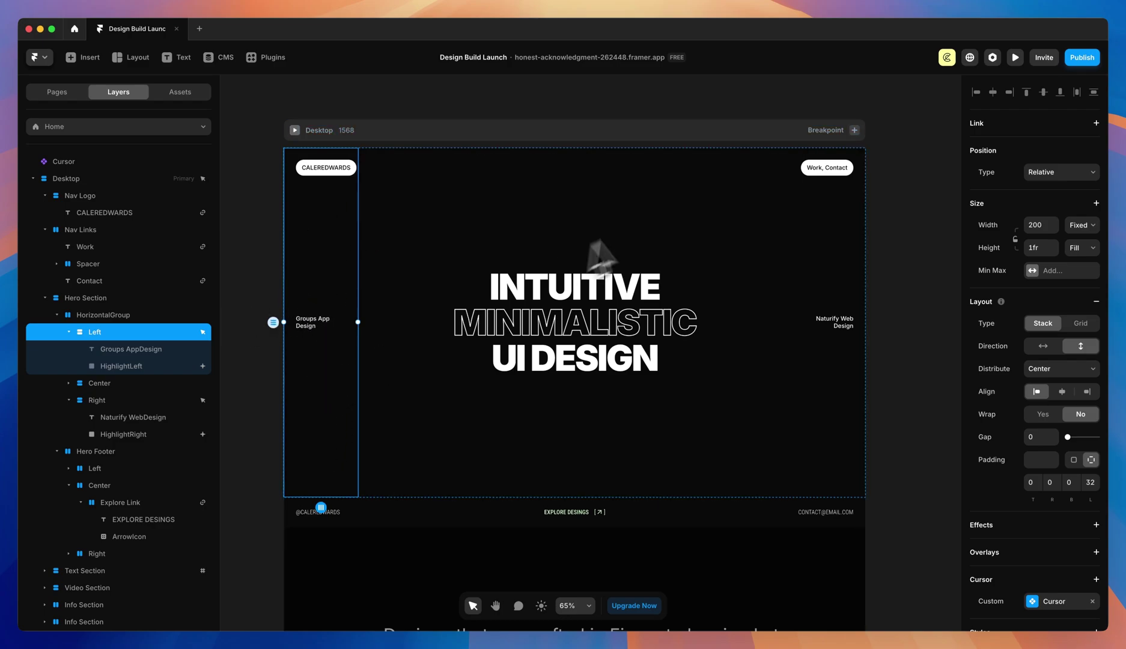
{"action": "left_click", "coordinate": [1015, 58]}
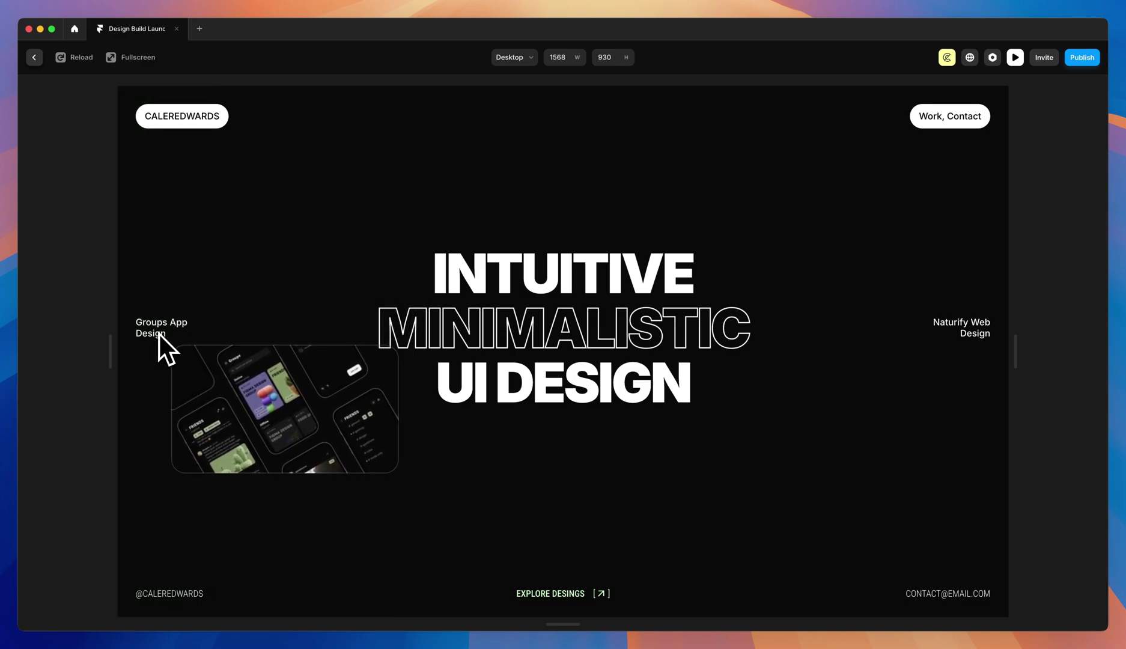
{"action": "left_click", "coordinate": [35, 57]}
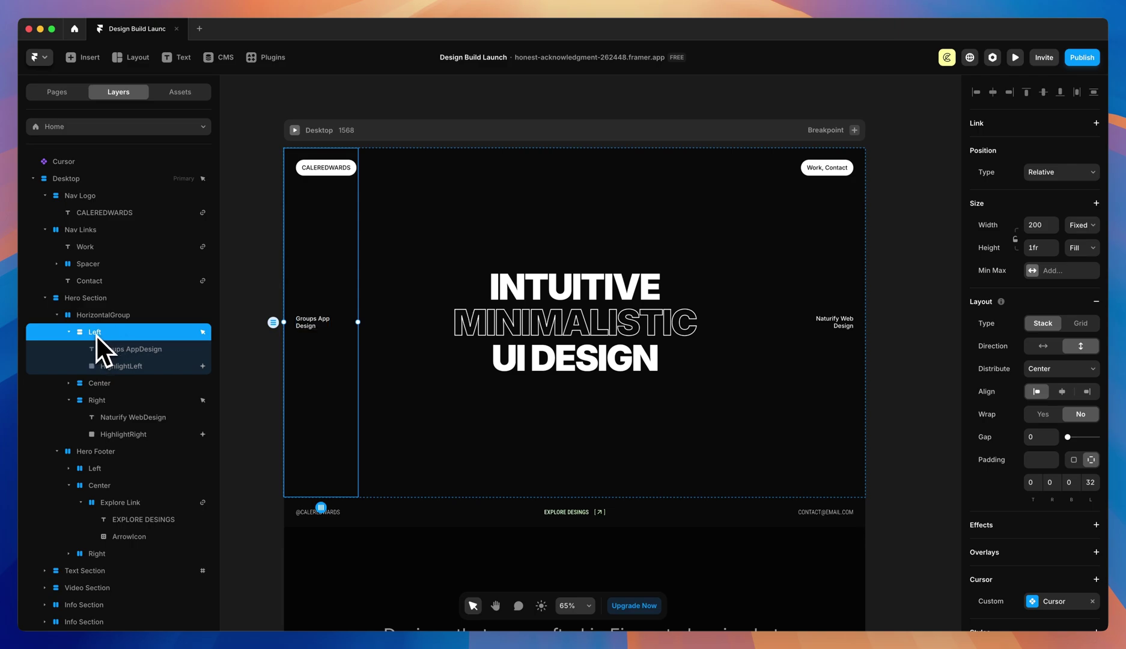
- Link the hero's Left stack to the /work/:slug page with the slug groups
{"action": "left_click", "coordinate": [1095, 124]}
{"action": "left_click", "coordinate": [1058, 149]}
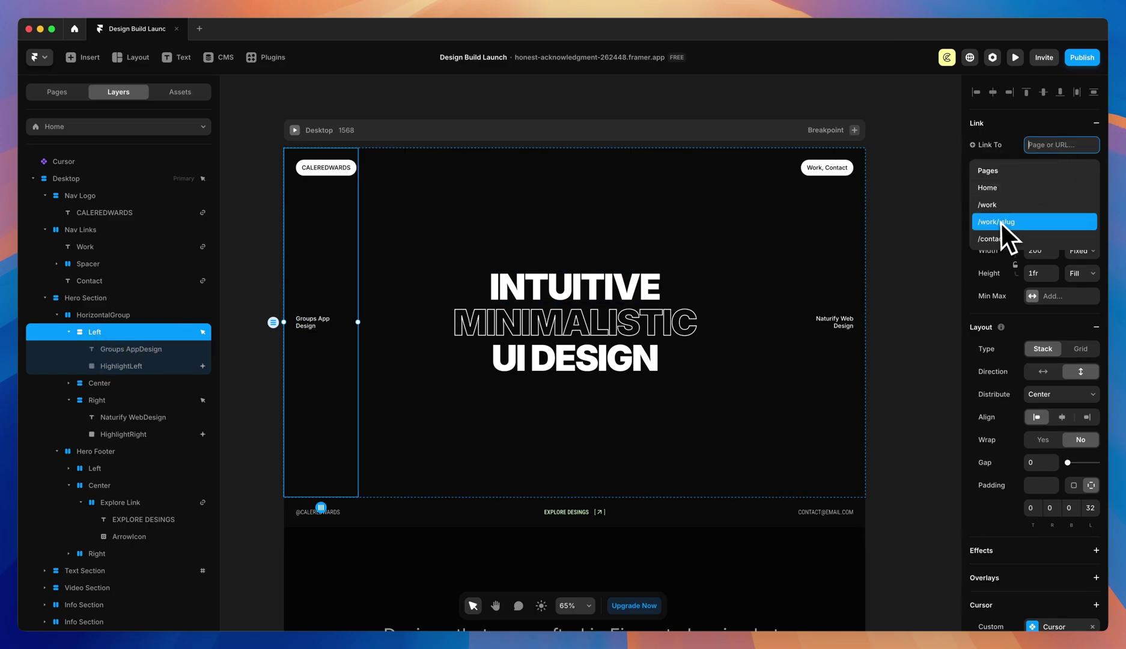
{"action": "left_click", "coordinate": [998, 223]}
{"action": "left_click", "coordinate": [1067, 170]}
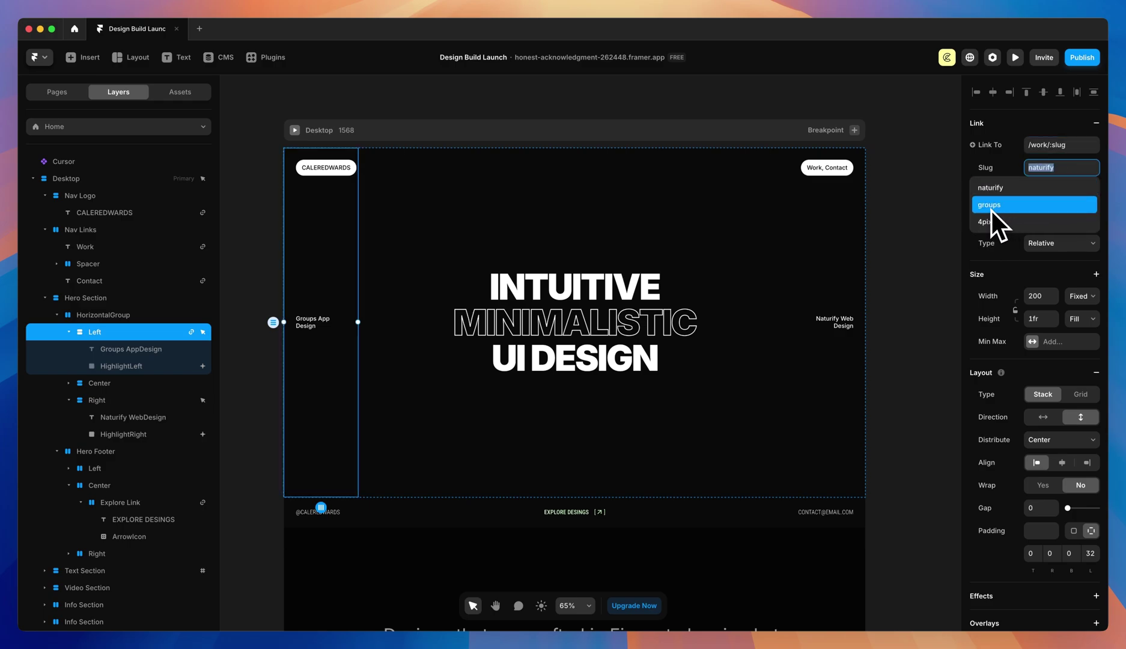
{"action": "left_click", "coordinate": [993, 206]}
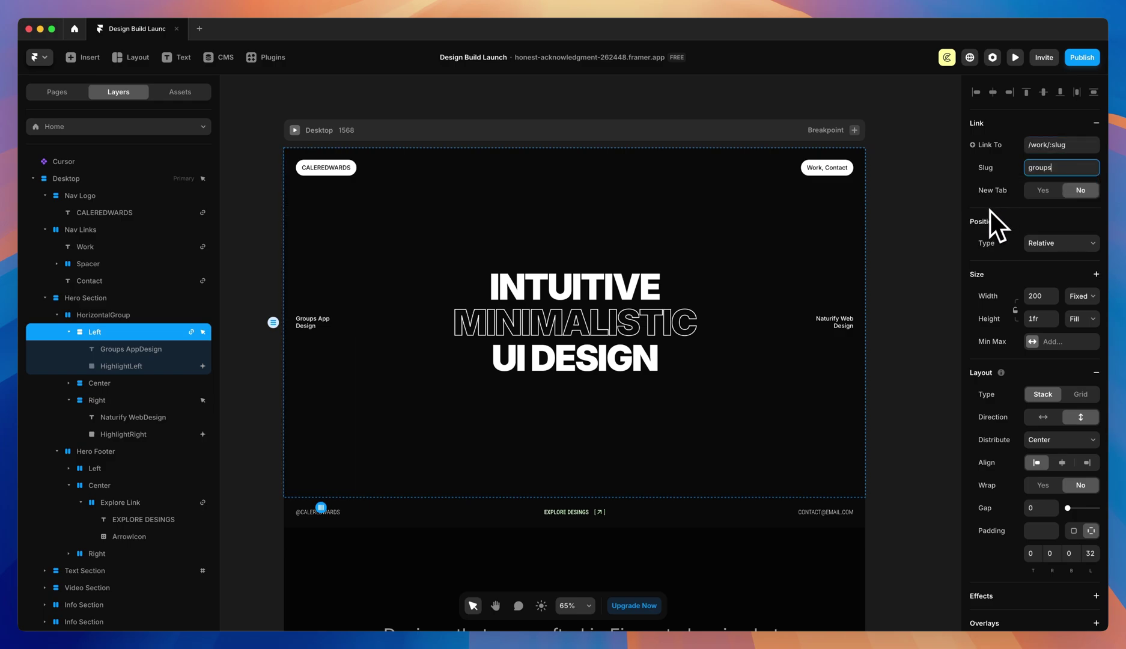
- Link the hero's Right stack to /work/:slug with the slug naturify and test the link in the preview
{"action": "left_click", "coordinate": [822, 293]}
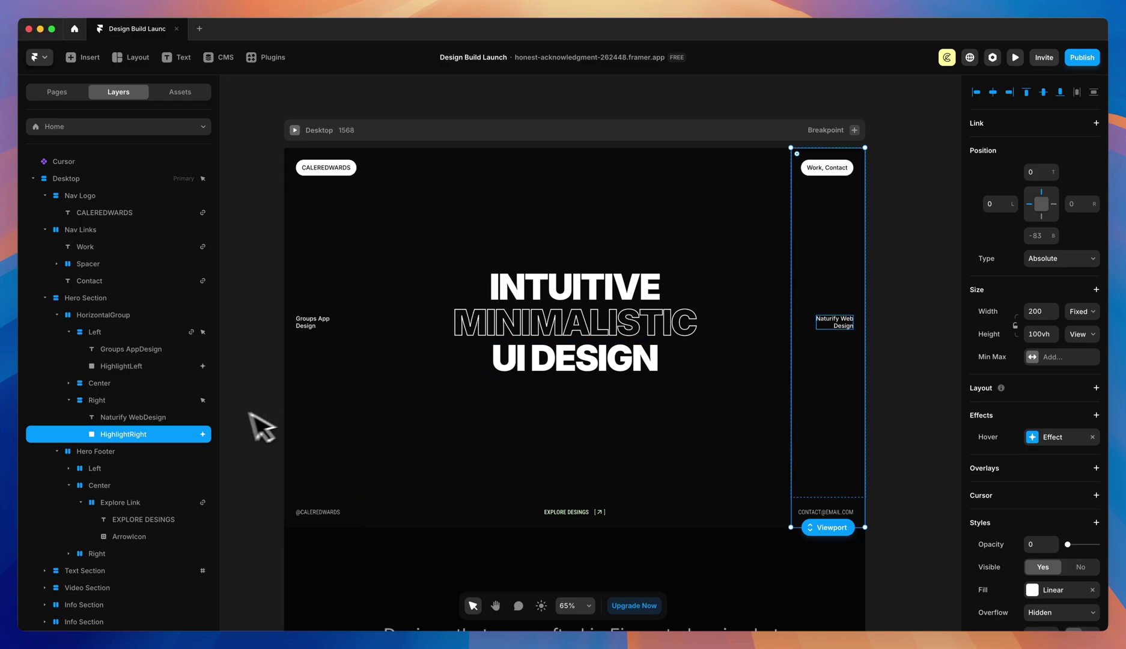
{"action": "left_click", "coordinate": [117, 400]}
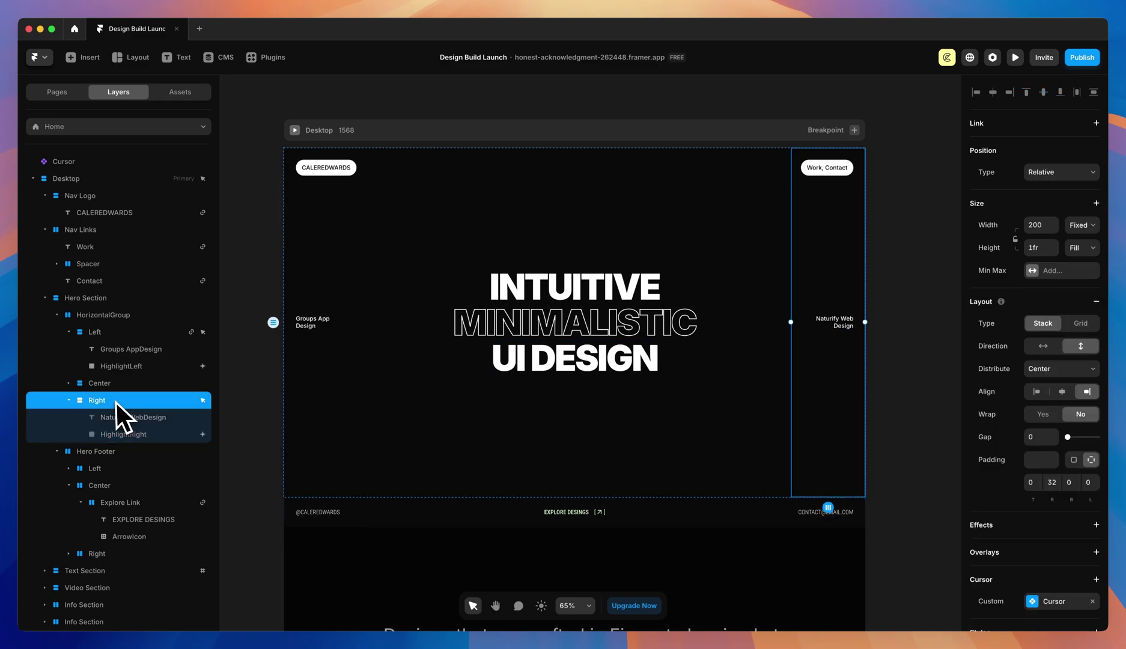
{"action": "left_click", "coordinate": [1097, 124]}
{"action": "left_click", "coordinate": [1074, 149]}
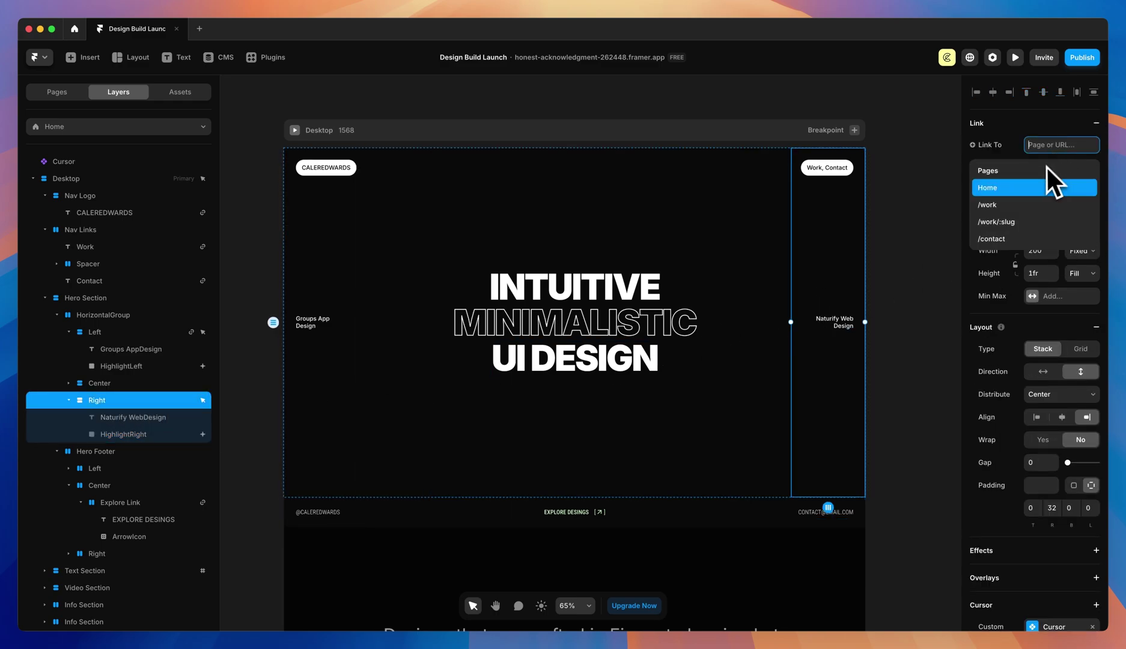
{"action": "left_click", "coordinate": [990, 219]}
{"action": "left_click", "coordinate": [1051, 170]}
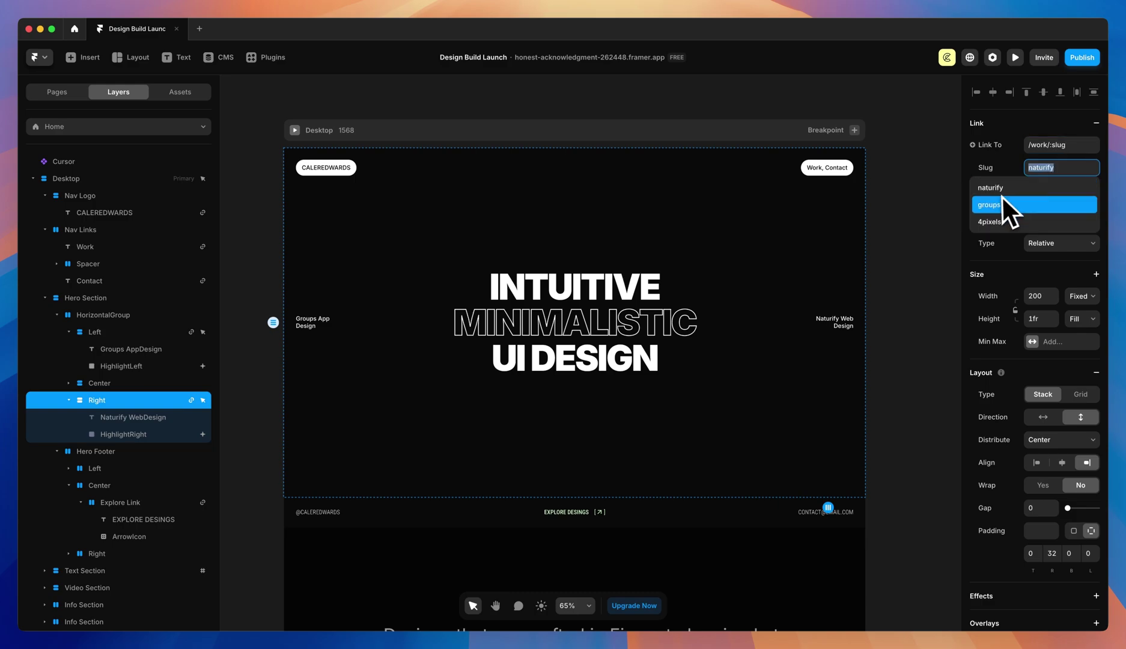
{"action": "left_click", "coordinate": [987, 188]}
{"action": "left_click", "coordinate": [1015, 58]}
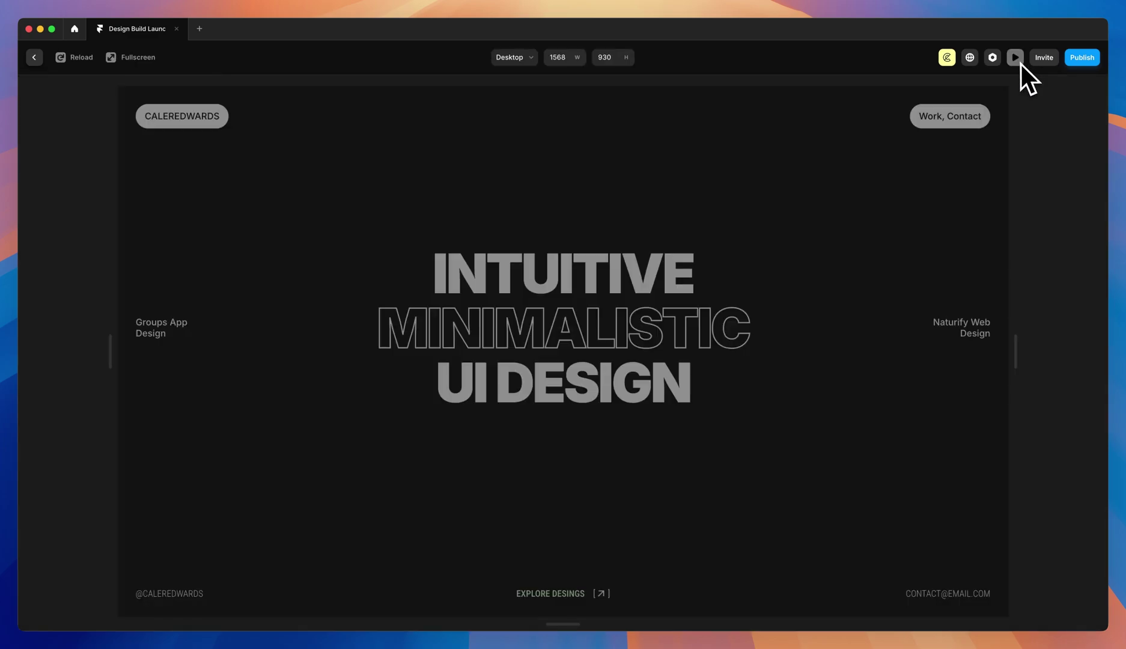
{"action": "left_click", "coordinate": [963, 322]}
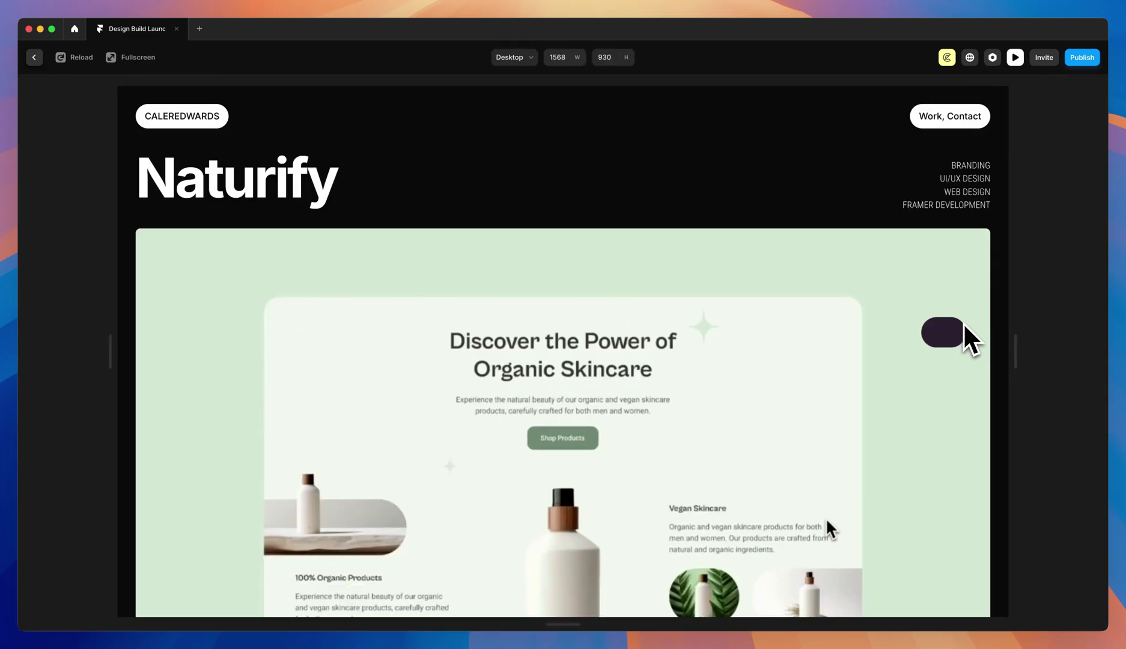